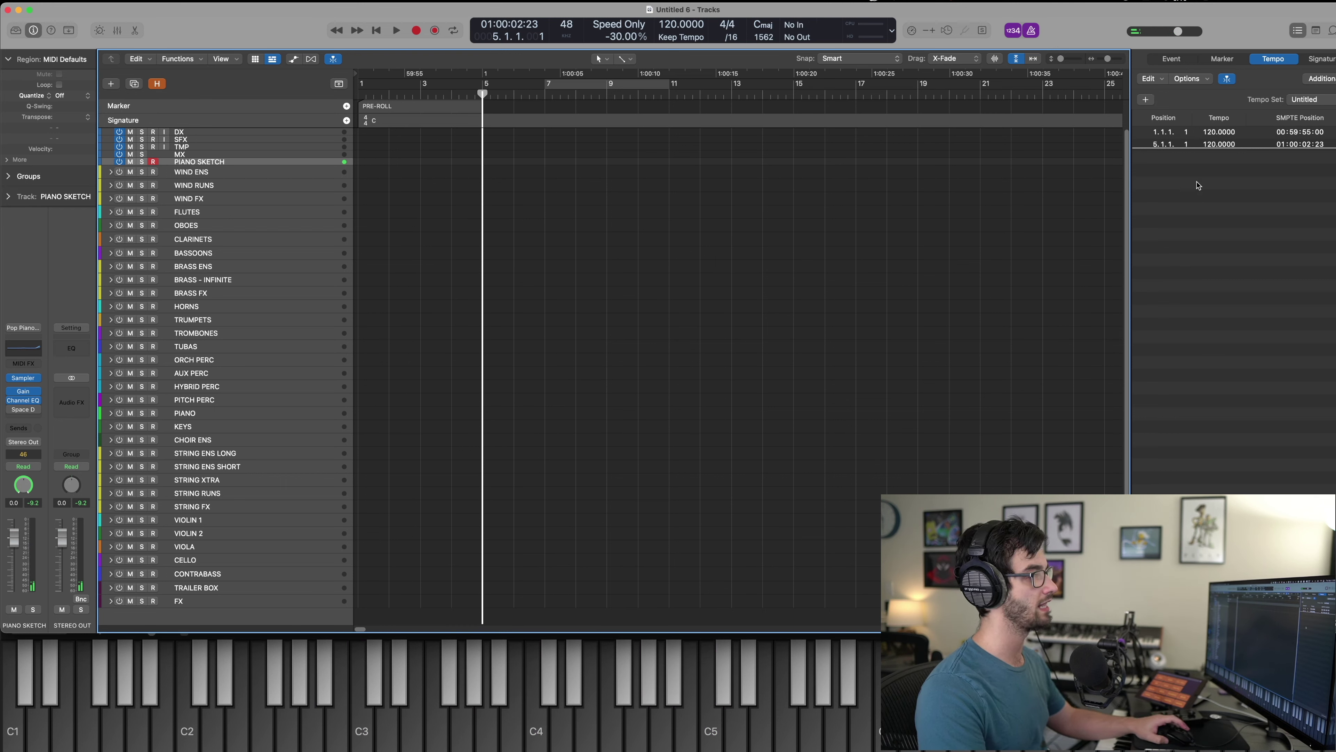
Audition the metronome click from bar 5 at the current tempo.
key("space")
key("k")
key("space")
key("space")
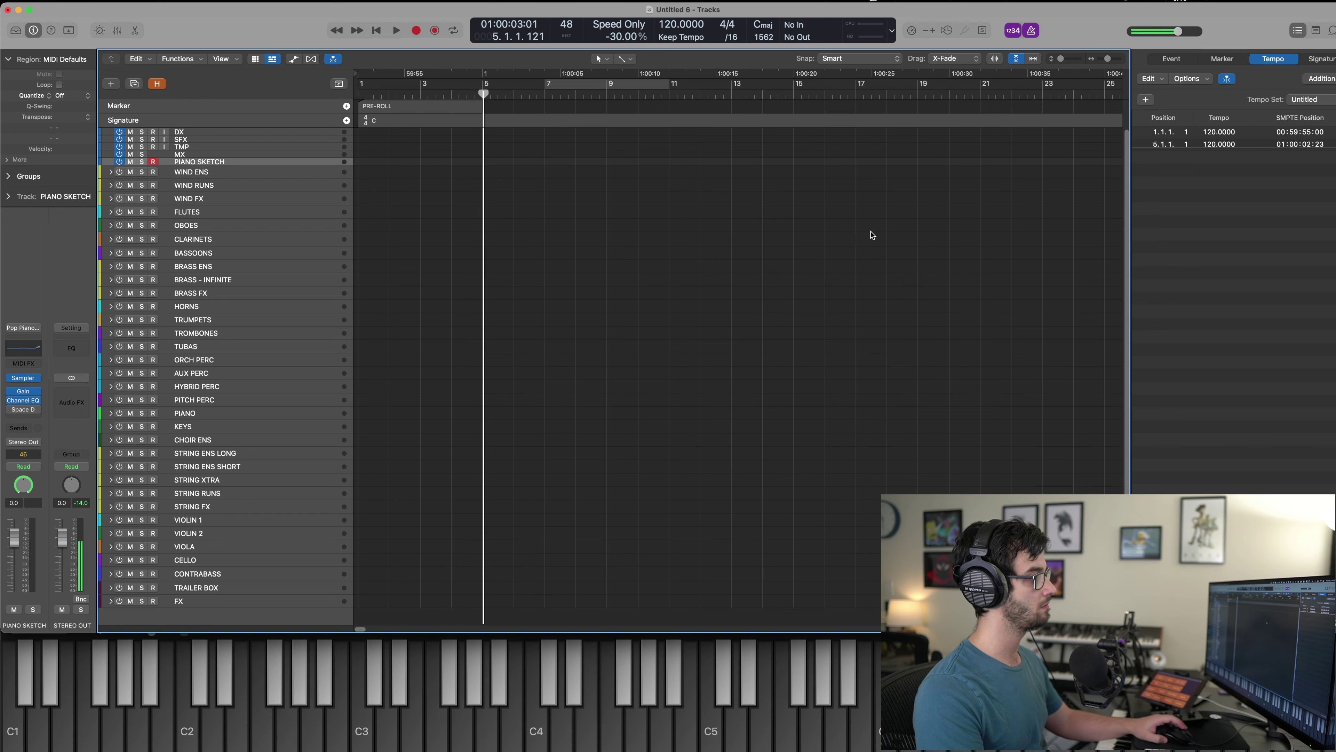
key("space")
Set the tempo event at bar 5 to 130 BPM and audition the click from there.
left_click(1211, 145)
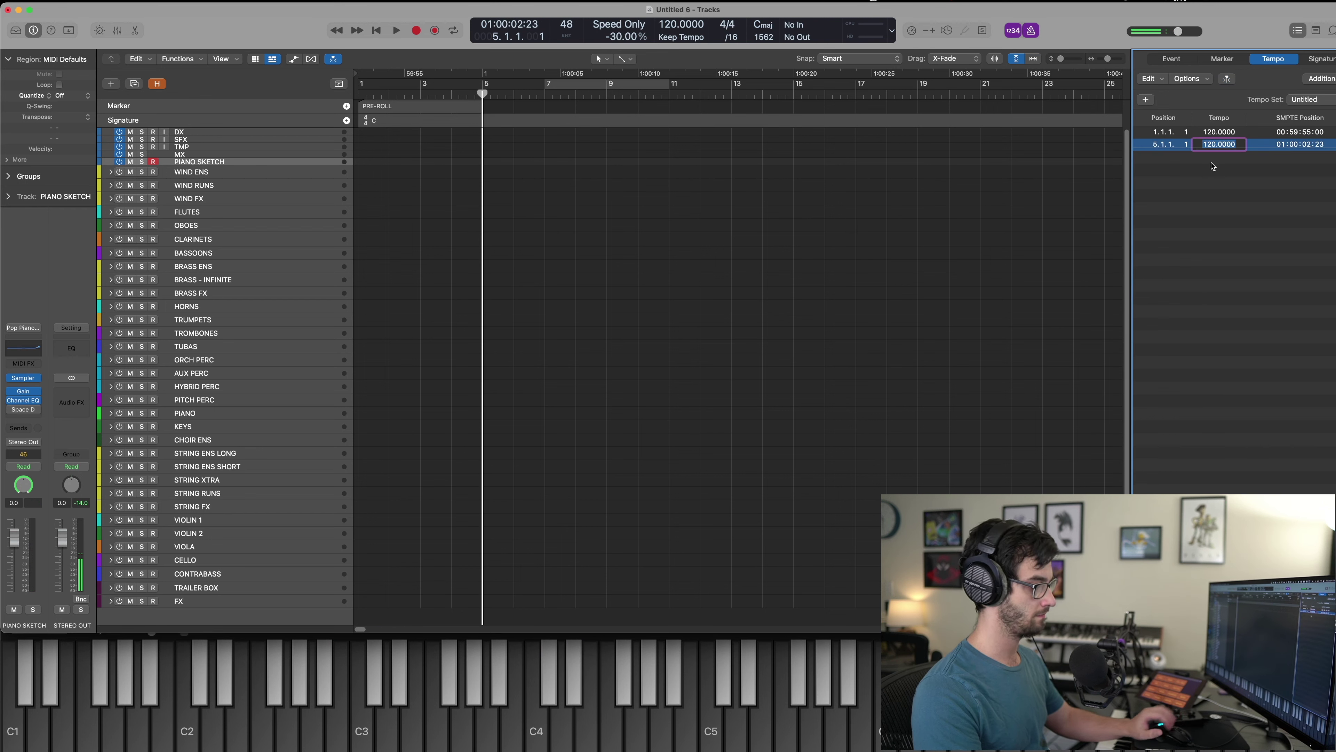
type("130")
key("Return")
key("space")
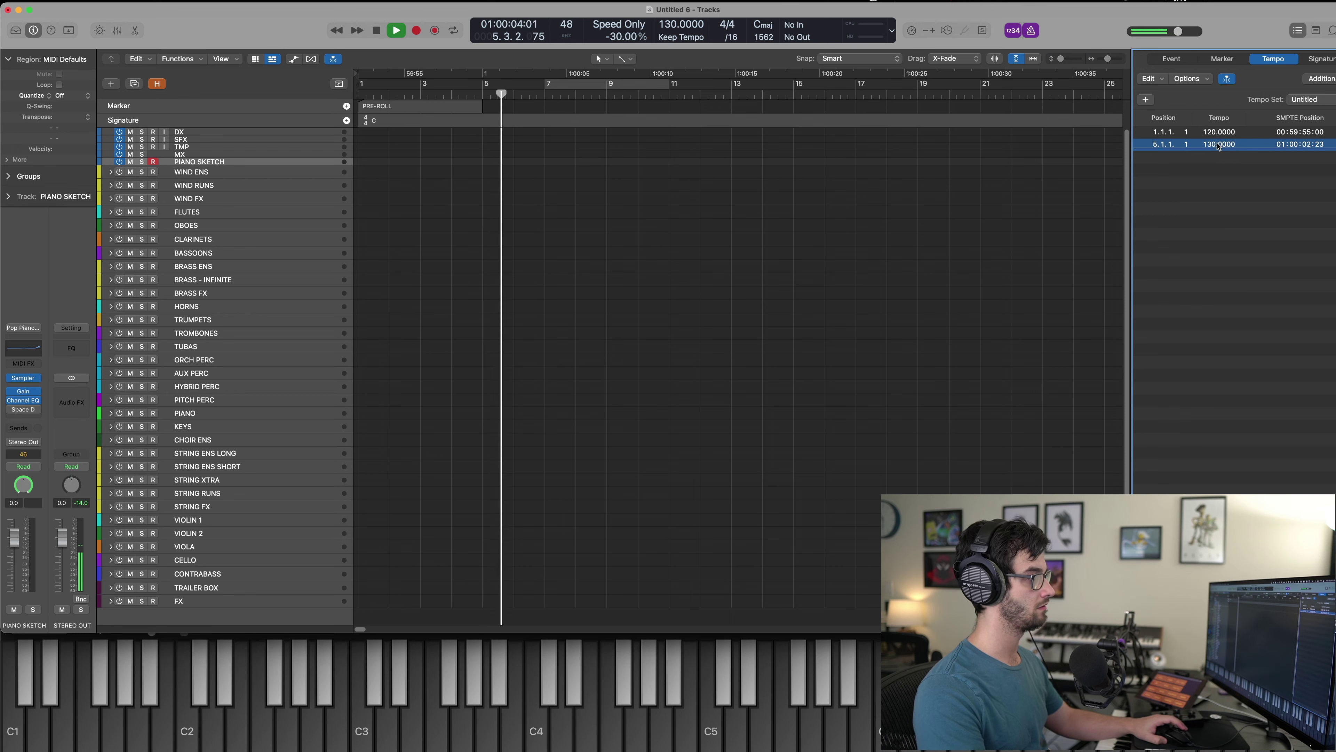
key("space")
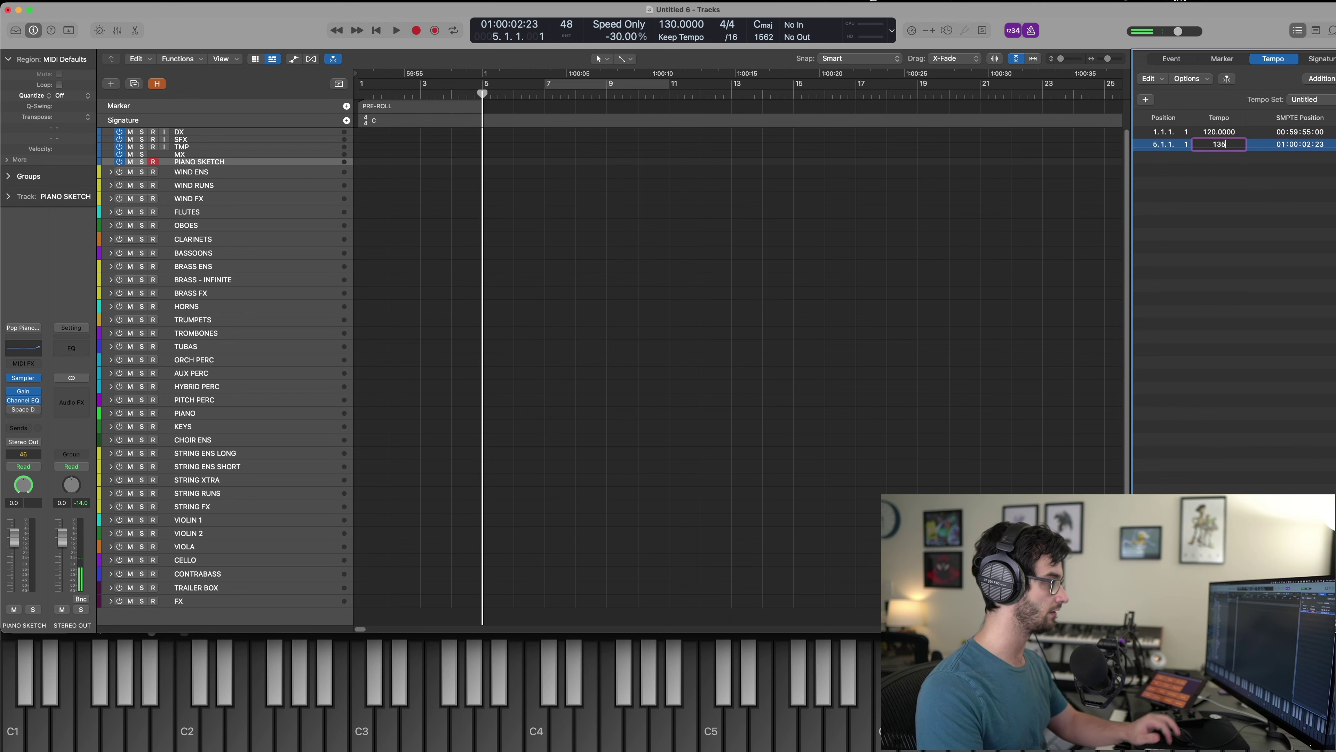
Set the tempo event at bar 5 to 135 BPM and start playback for a piano take.
key("Return")
key("space")
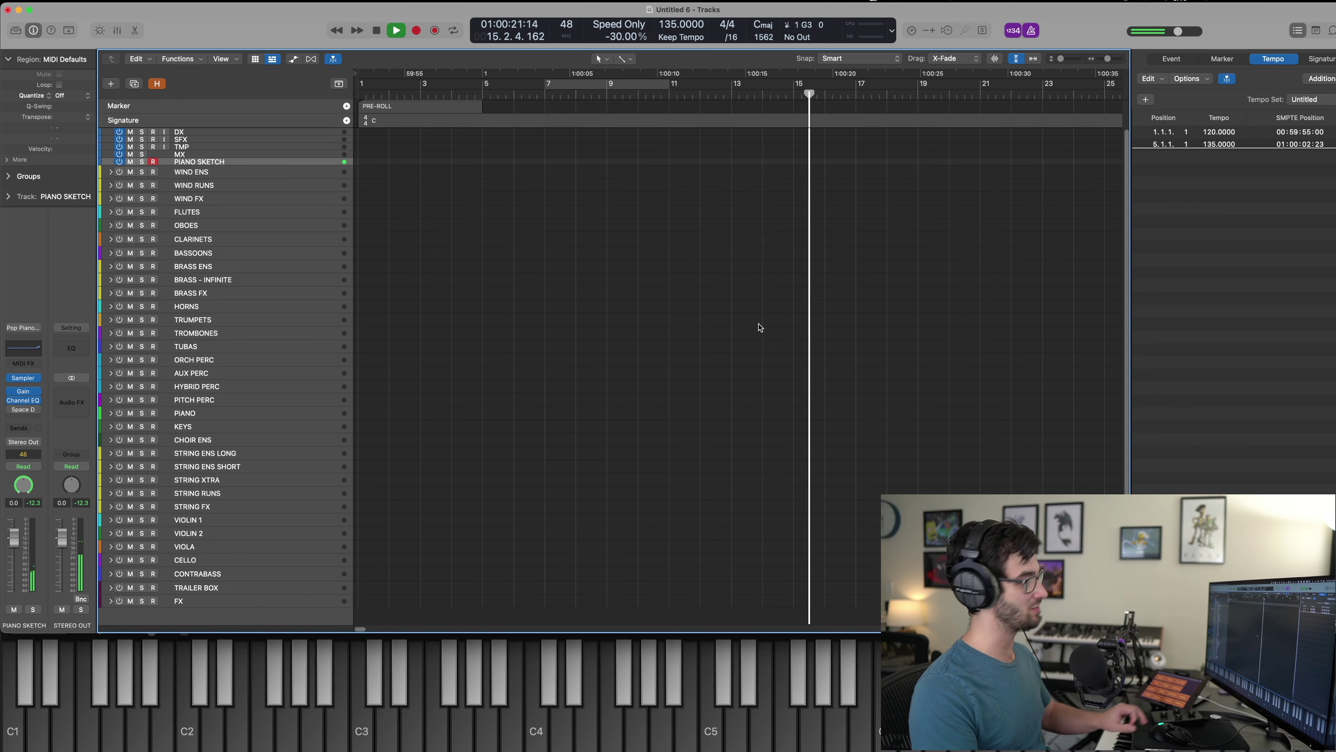
Capture the just-played piano performance as a region on the PIANO SKETCH track, stop playback and rewind to bar 13.
key("shift+r")
key("space")
key("comma")
key("comma")
key("comma")
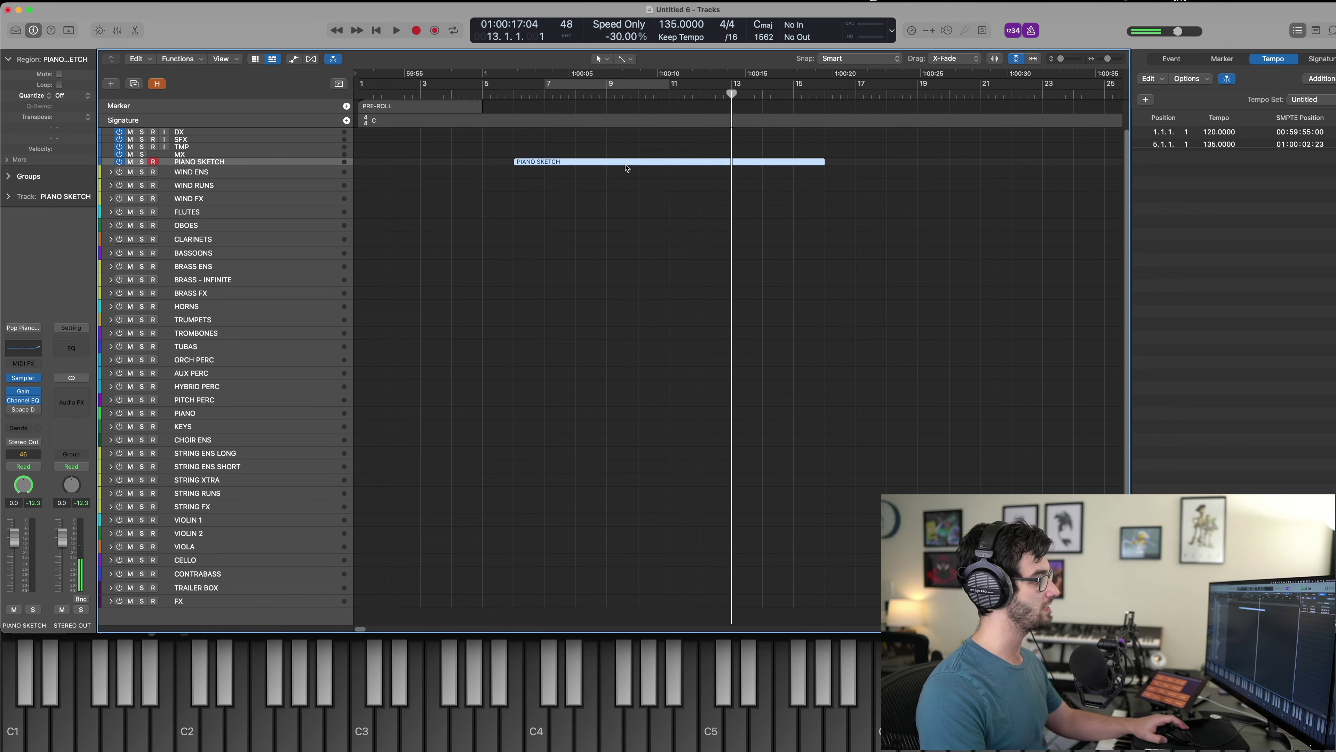
Quantize the captured PIANO SKETCH region to 1/4 notes and open it in the Piano Roll.
key("space")
key("q")
key("p")
Play back the PIANO SKETCH notes around bars 9 and 10 and inspect them in the Piano Roll.
key("comma")
key("comma")
key("comma")
key("comma")
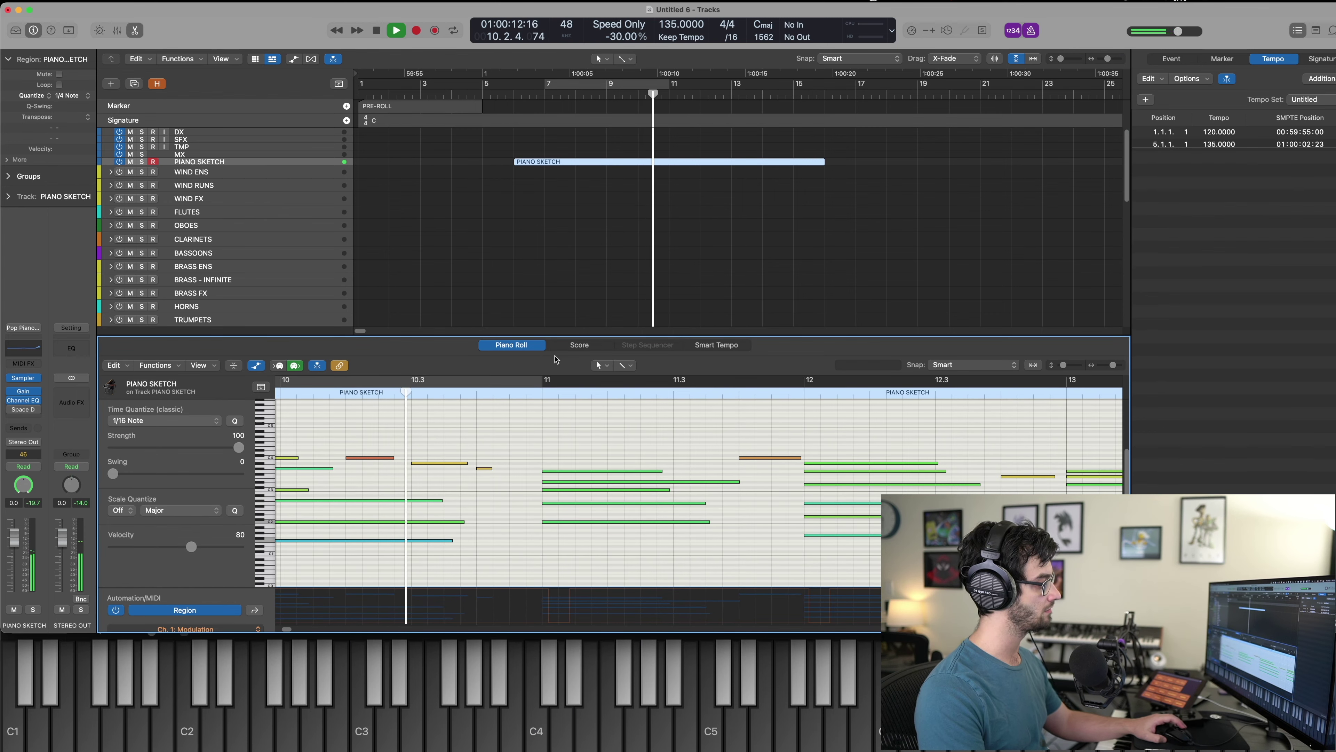
key("comma")
key("comma")
key("space")
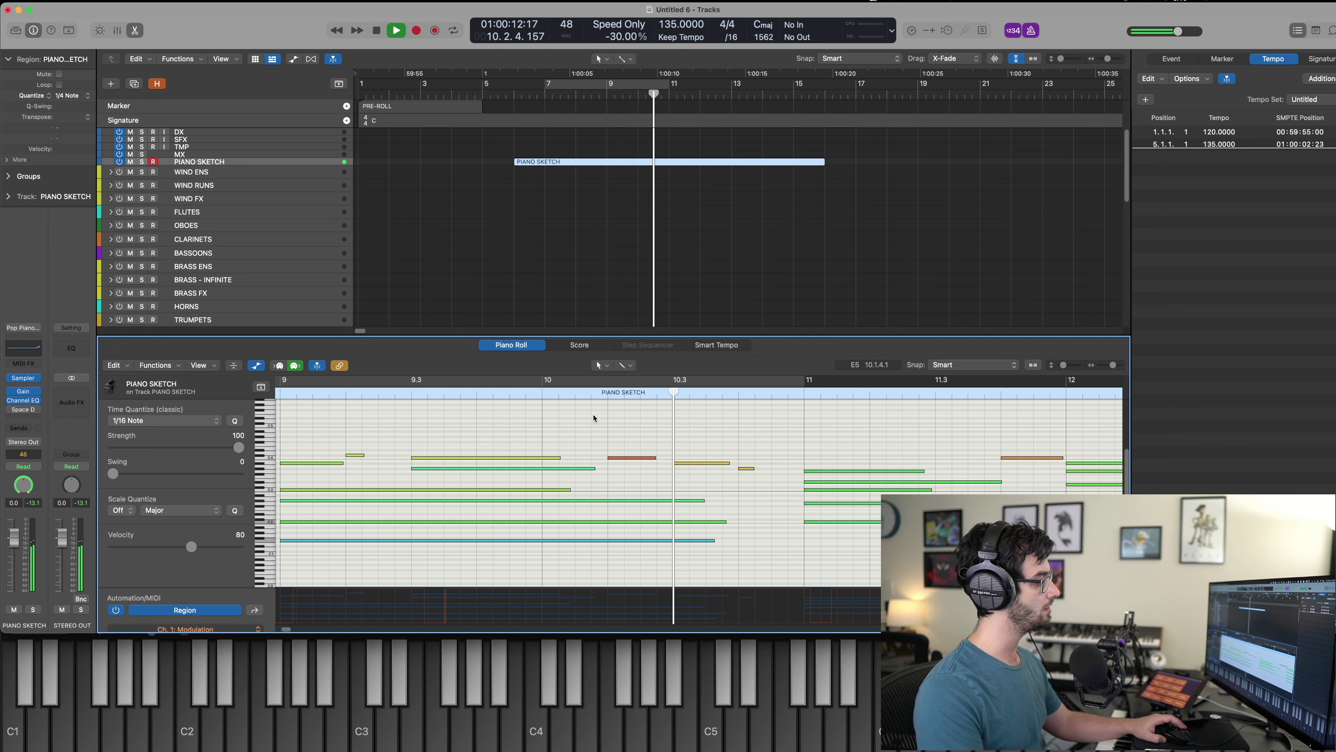
key("space")
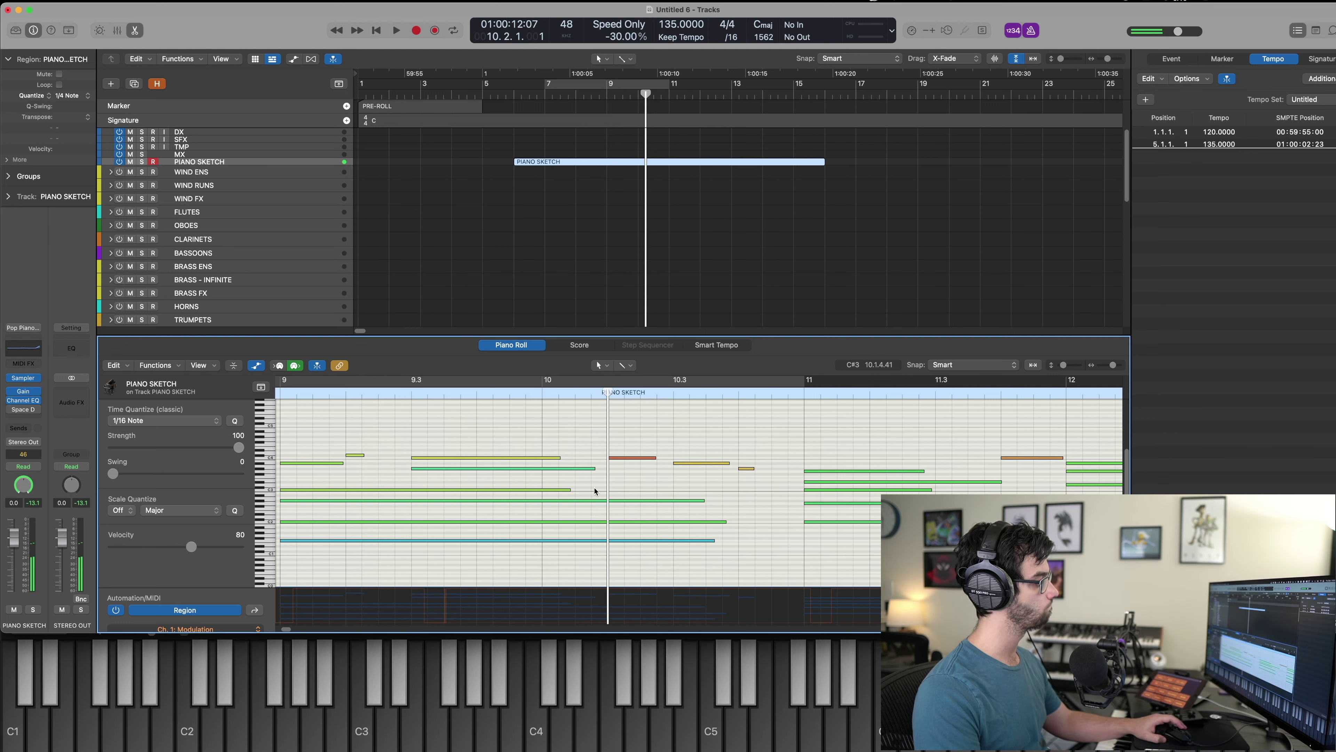
Split the PIANO SKETCH region at bar 10, beat 2, and delete the part after the split.
left_click_drag(594, 491, 606, 560)
key("p")
key("super+t")
key("BackSpace")
Play a continuation from bar 10, capture it as a PIANO SKETCH region up to bar 15 and quantize it to 1/4 notes.
key("comma")
key("comma")
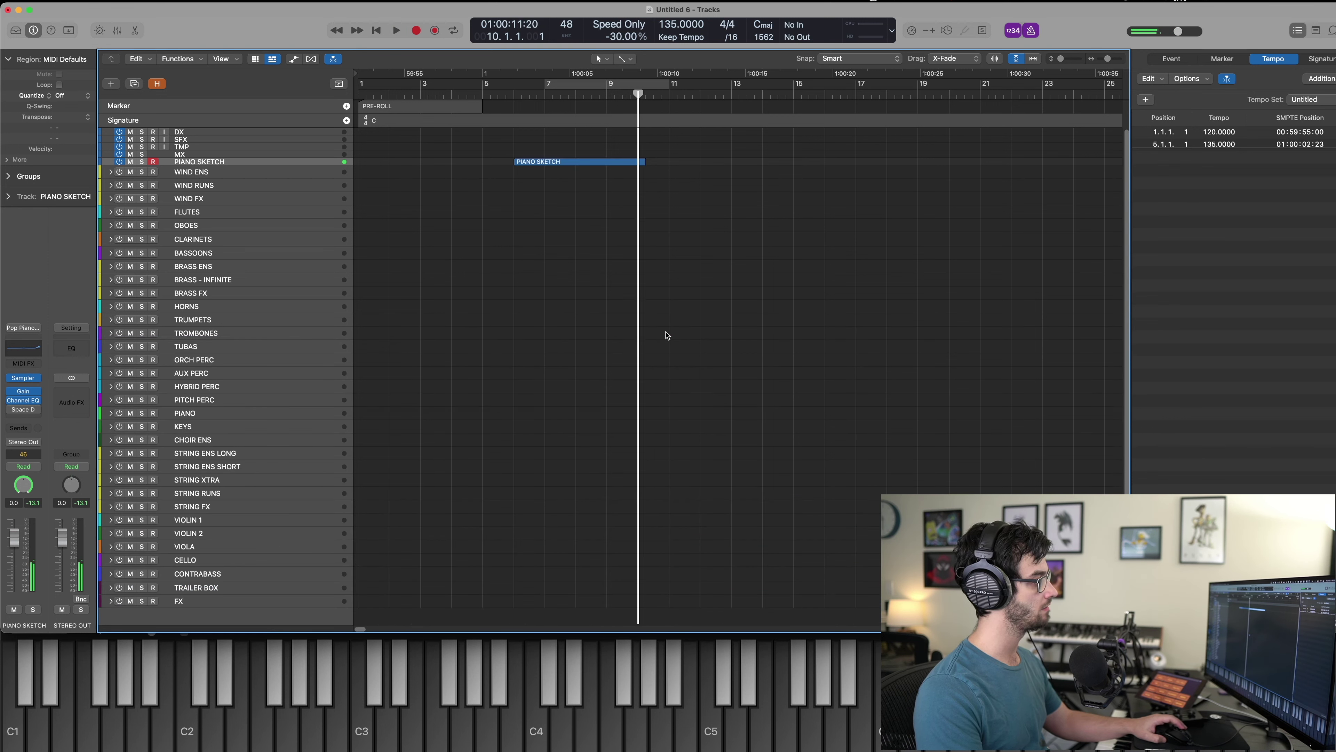
key("space")
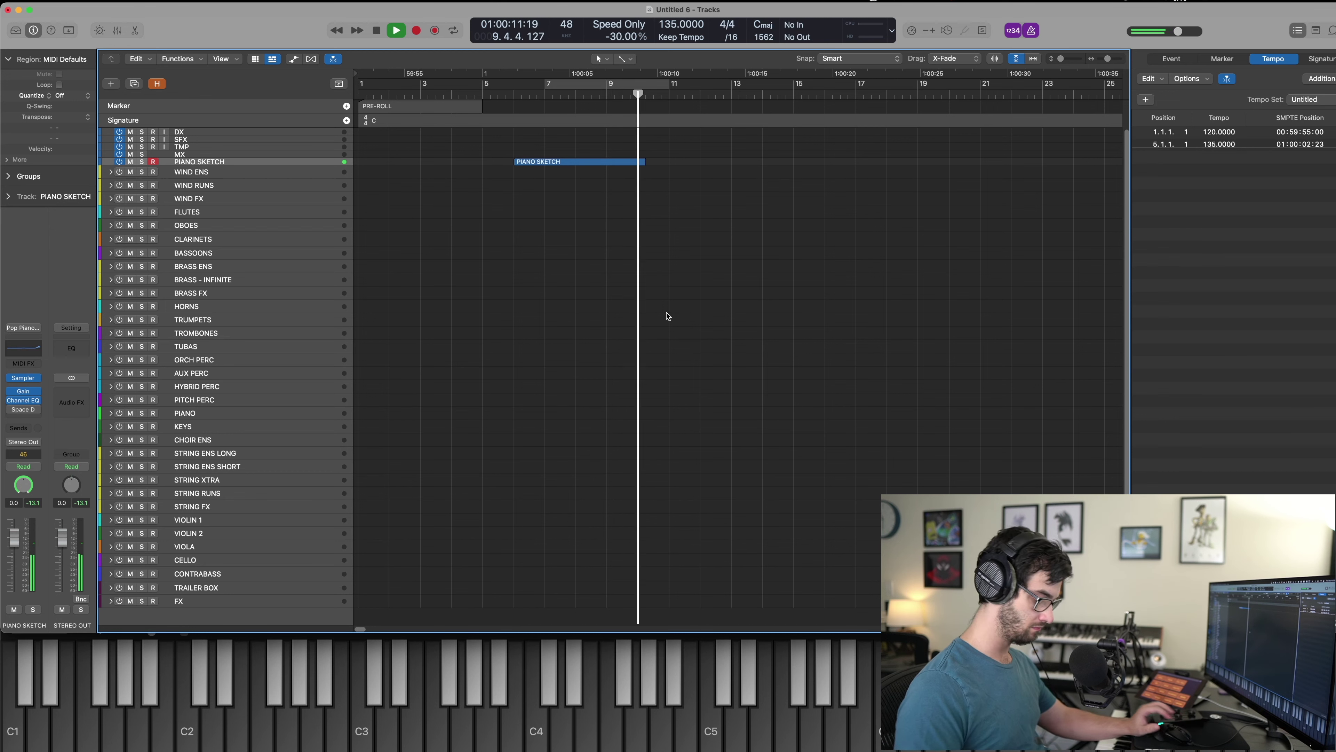
key("comma")
key("comma")
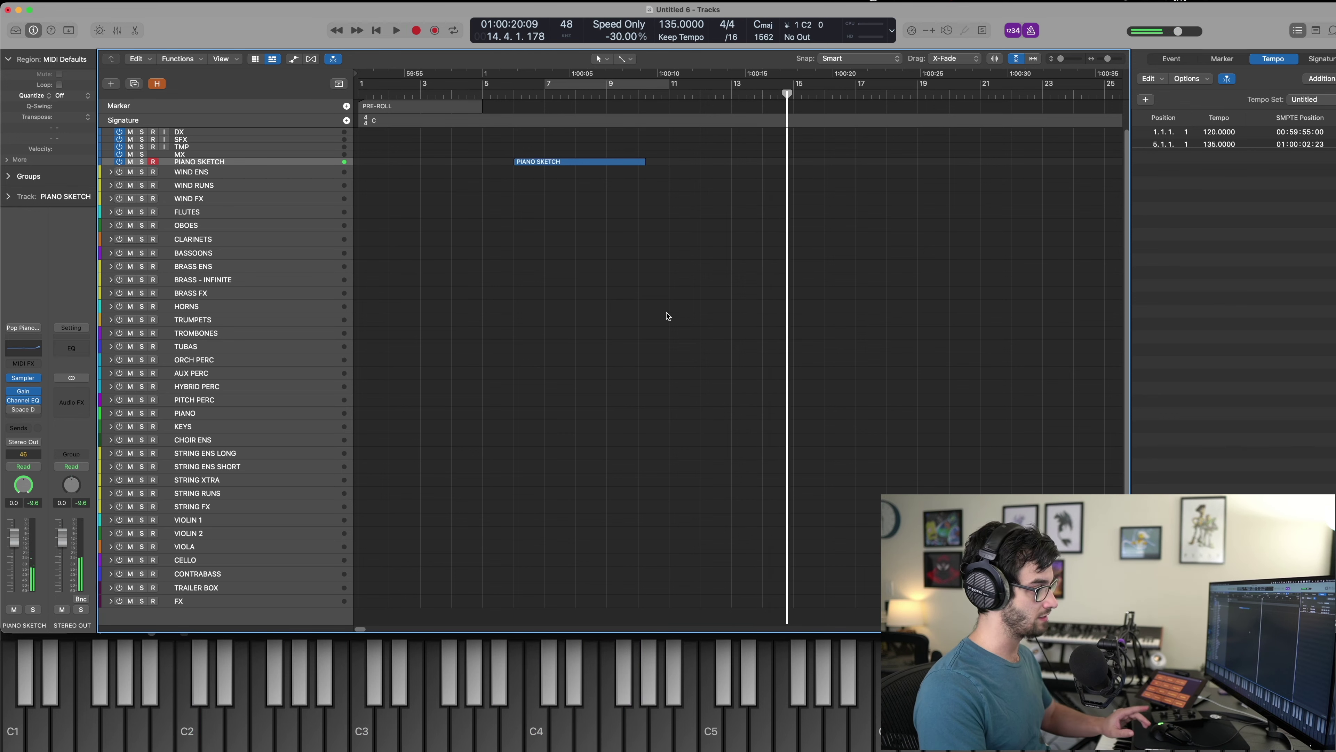
key("q")
Rewind to the start of the piano sketch near bar 6 and play it back.
key("comma")
key("comma")
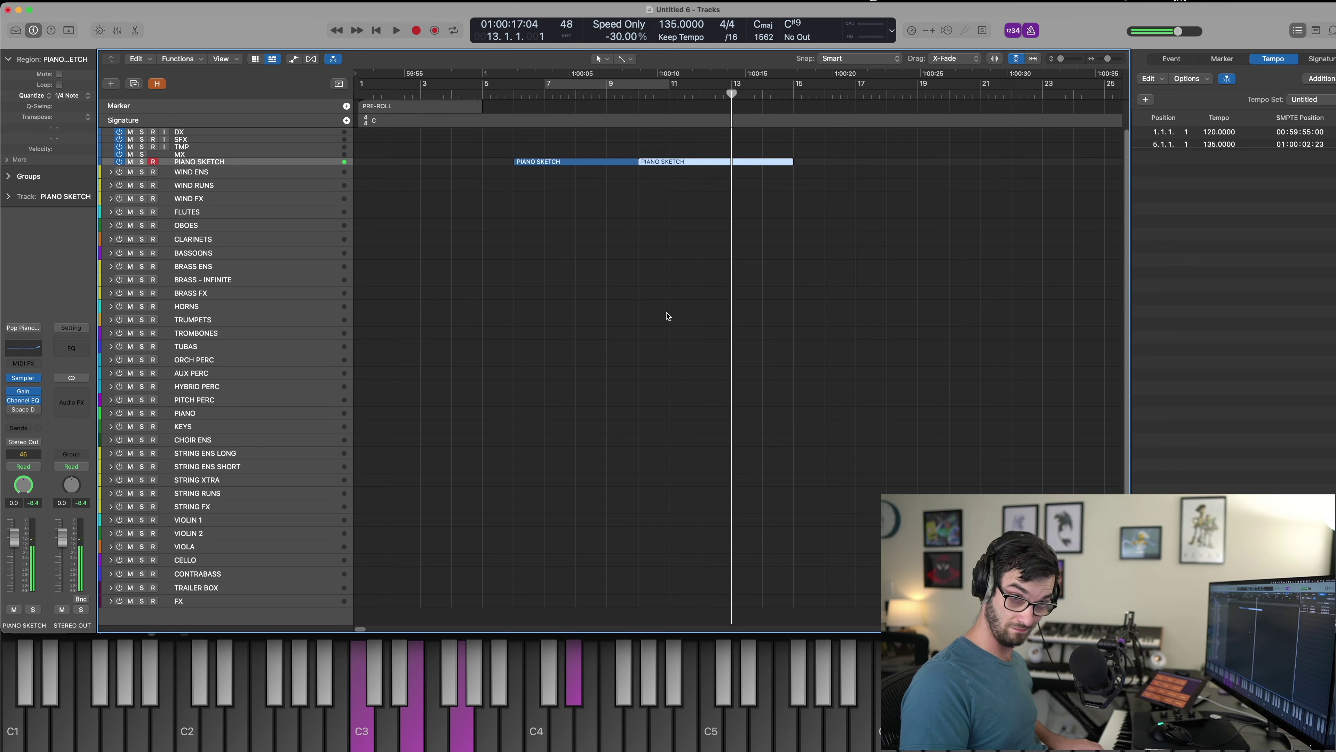
key("comma")
key("comma")
key("comma")
key("comma")
key("comma")
key("comma")
key("comma")
key("comma")
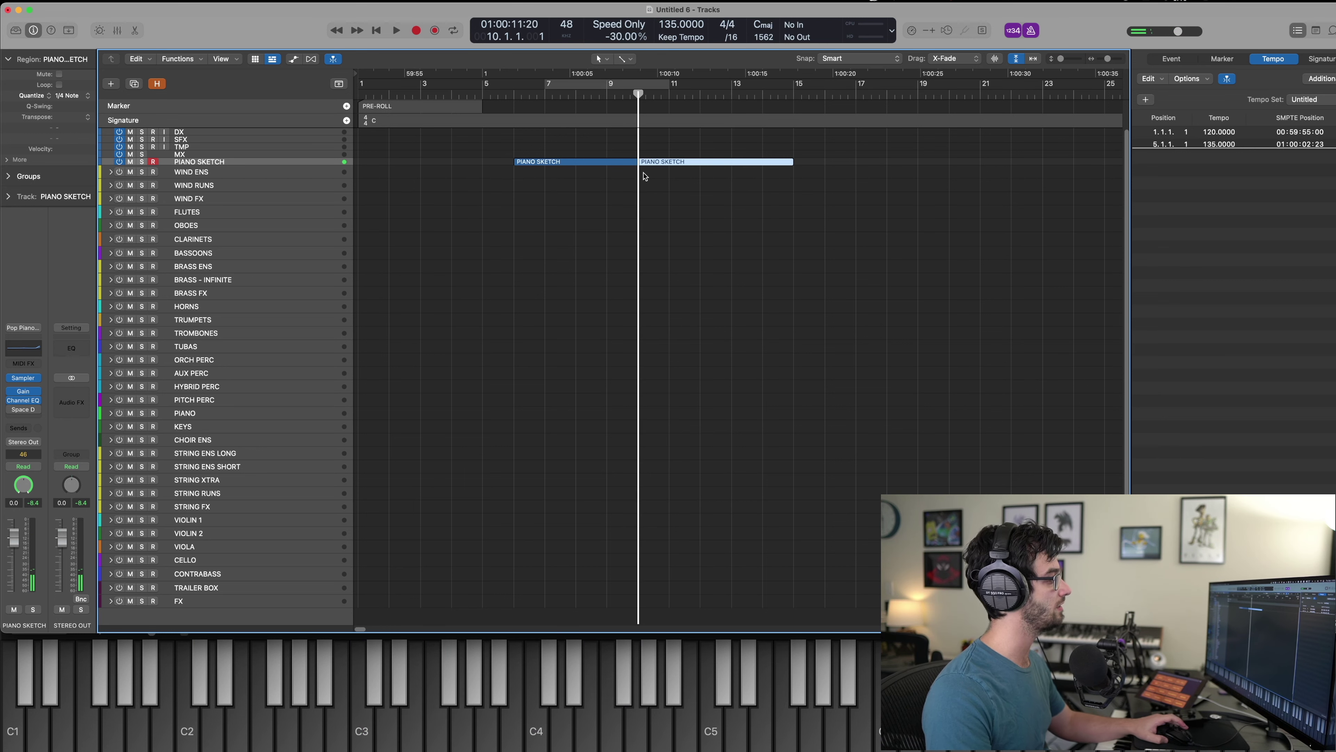
key("space")
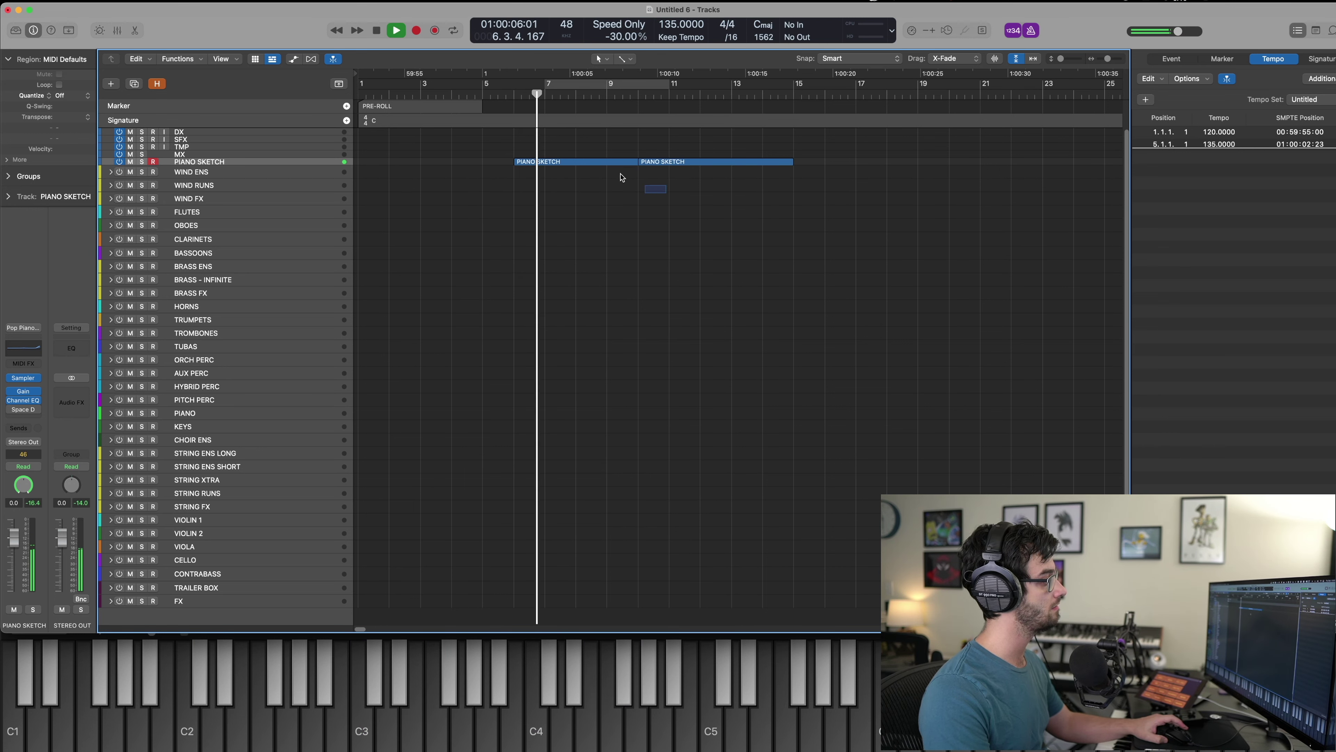
Join the two PIANO SKETCH regions into one region spanning bars 6 to 15.
left_click_drag(674, 197, 585, 137)
key("comma")
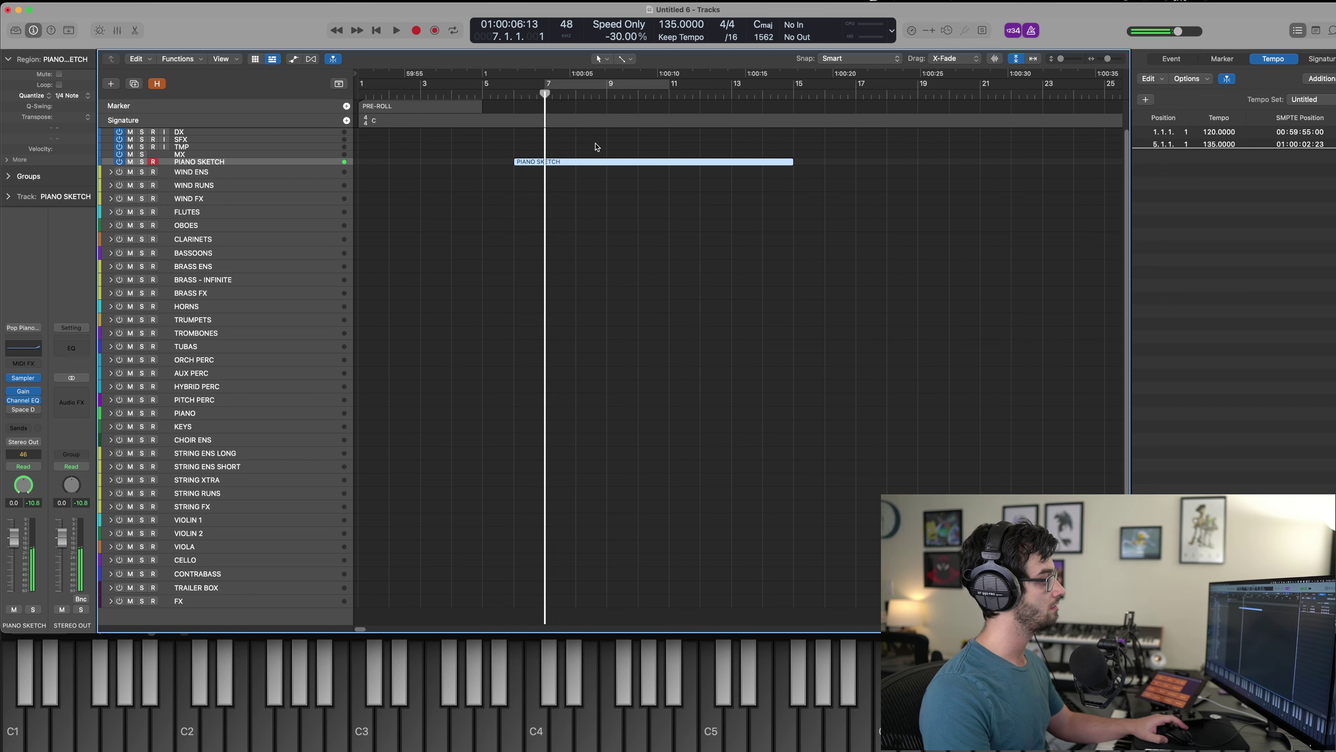
key("comma")
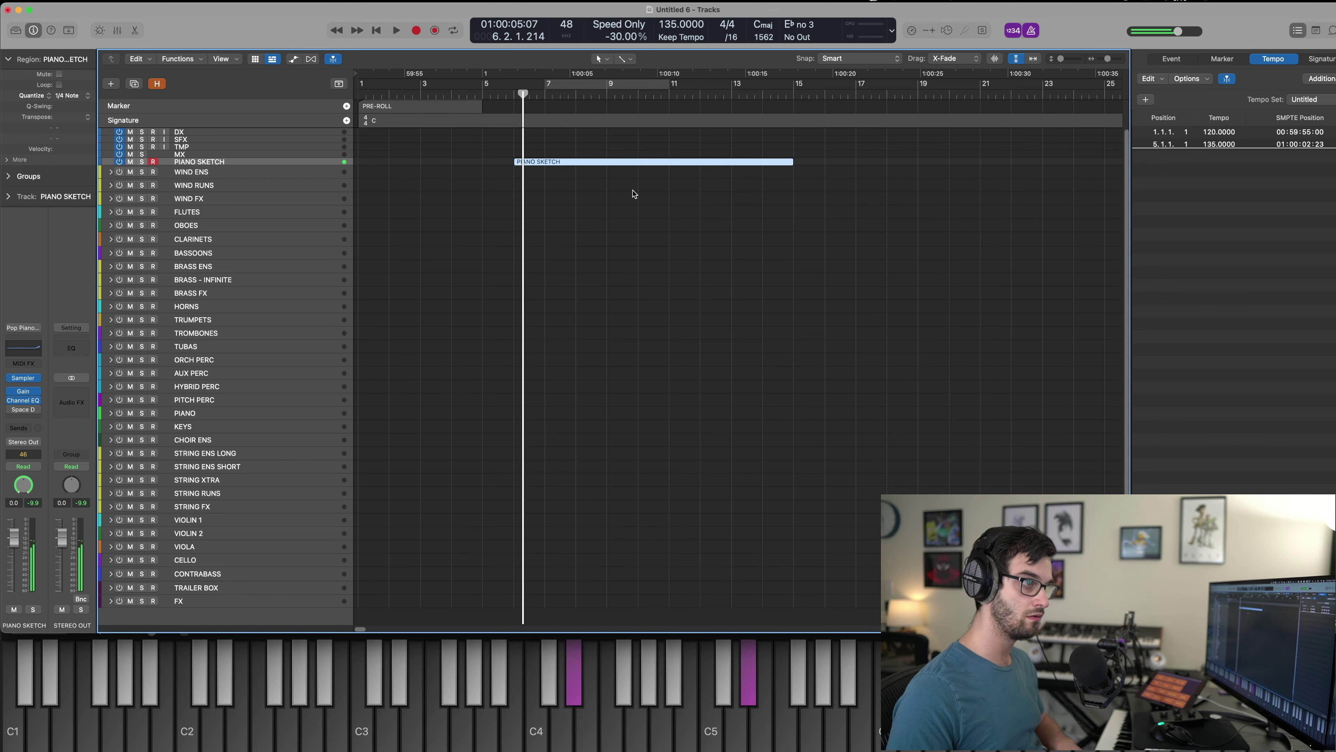
Raise the pitch of the first note in bar 6 in the Piano Roll and play the sketch from there.
key("e")
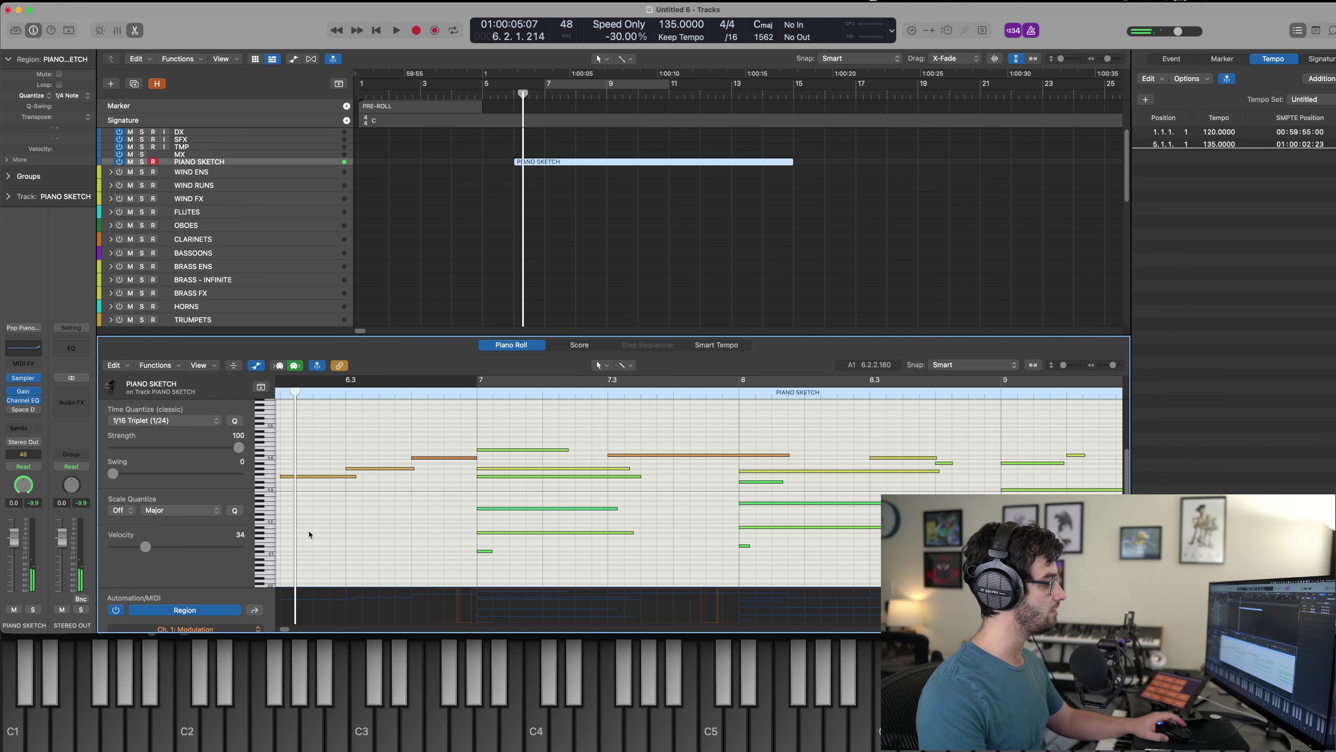
scroll(310, 534, "left", 5)
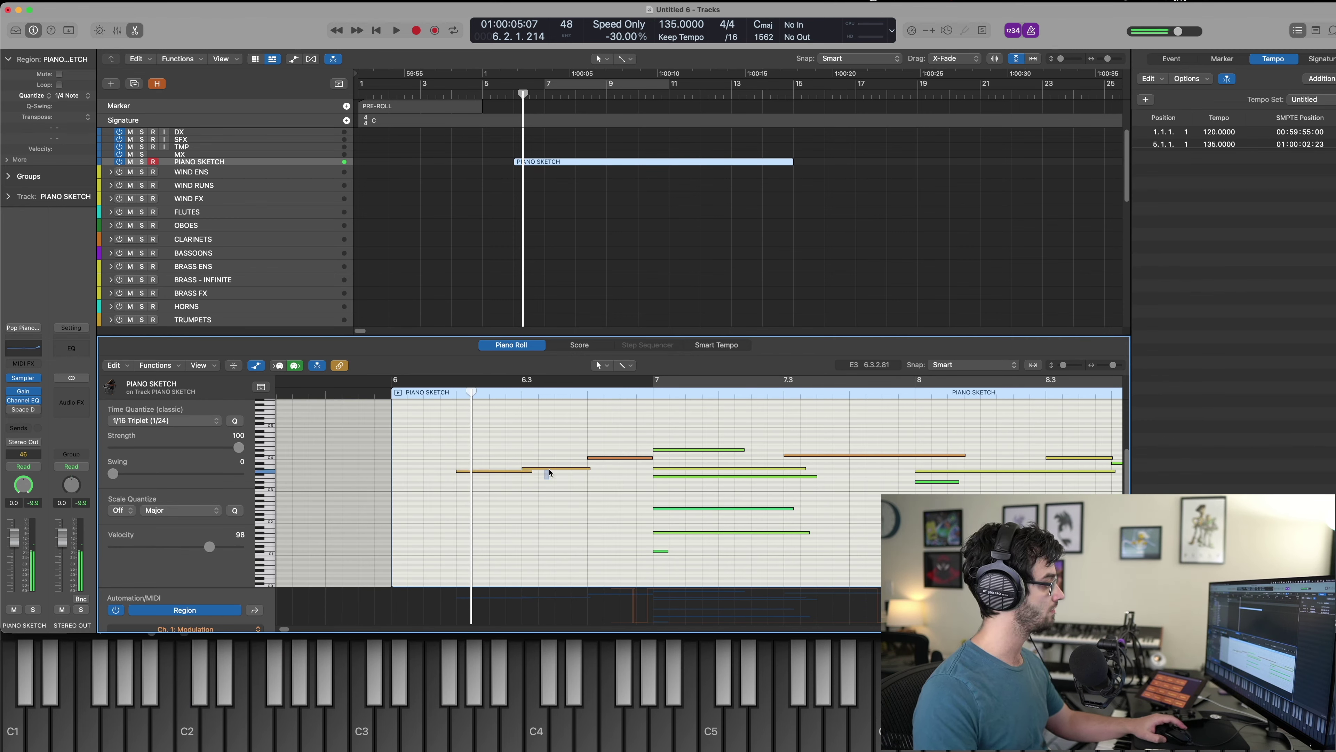
left_click(407, 394)
key("space")
key("e")
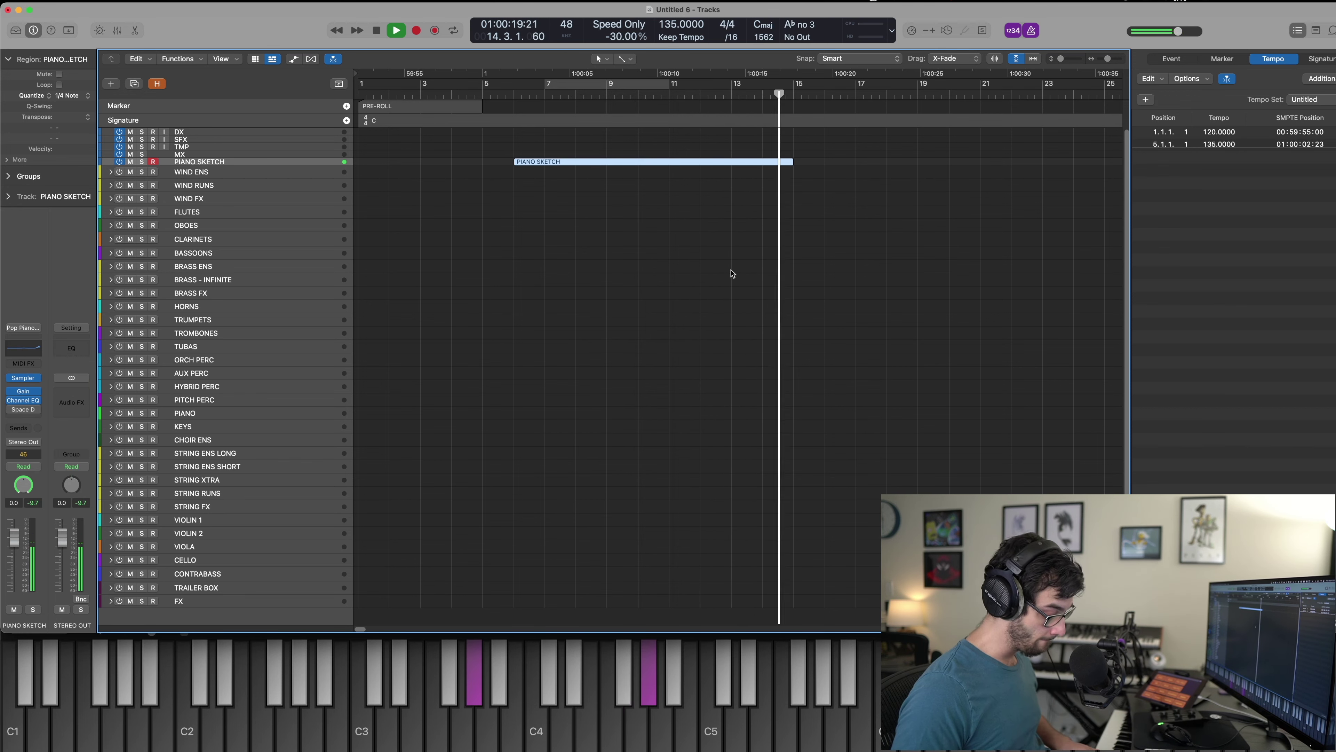
Extend the PIANO SKETCH region to bar 16 with a played passage around bar 14 and review its notes in the Piano Roll.
key("space")
key("p")
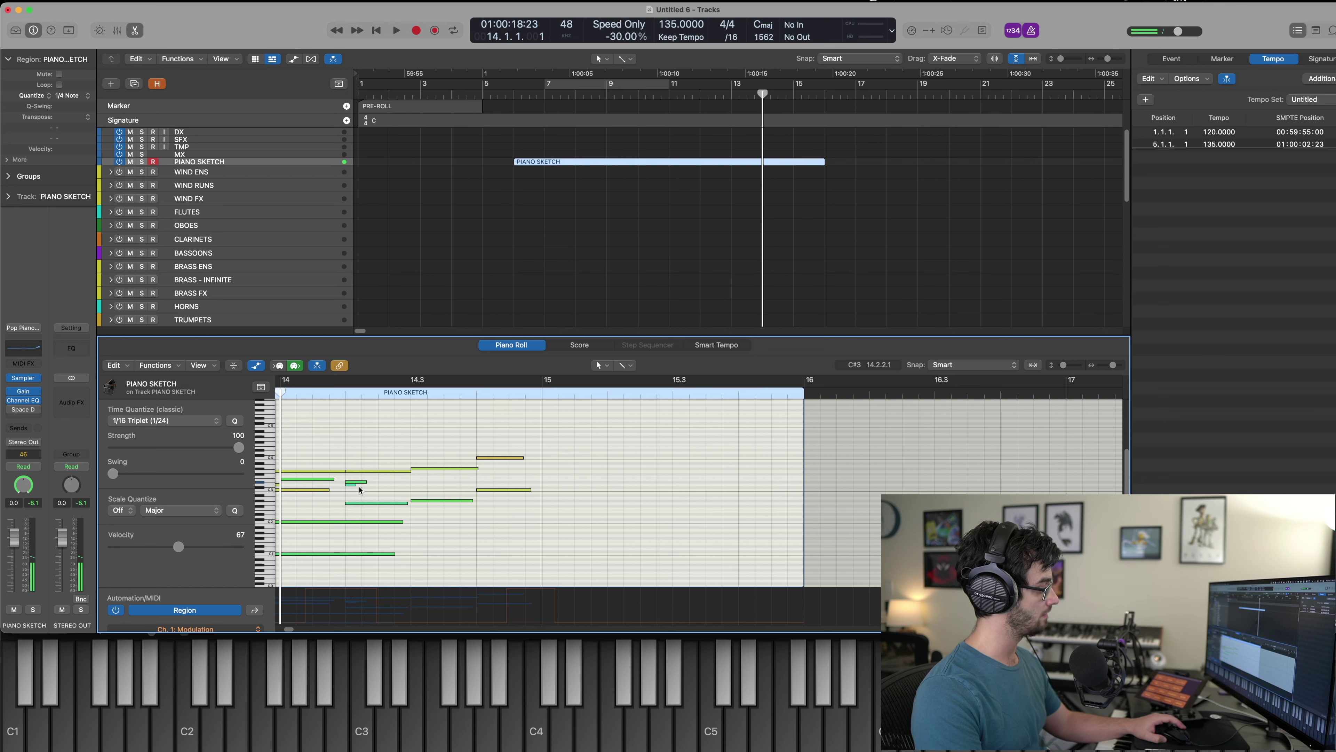
key("space")
key("p")
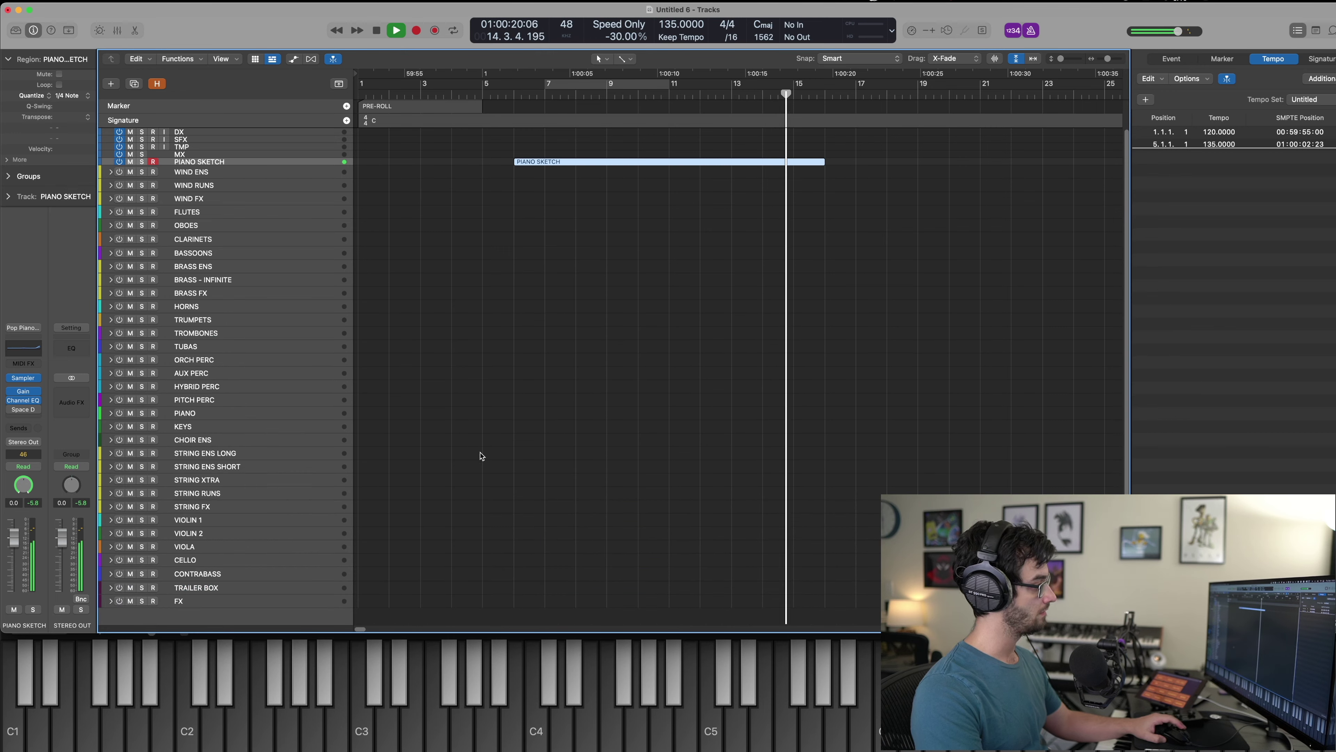
Play the next passage, capture it as a PIANO SKETCH region from bar 15 to 19 and review it in the Piano Roll.
key("comma")
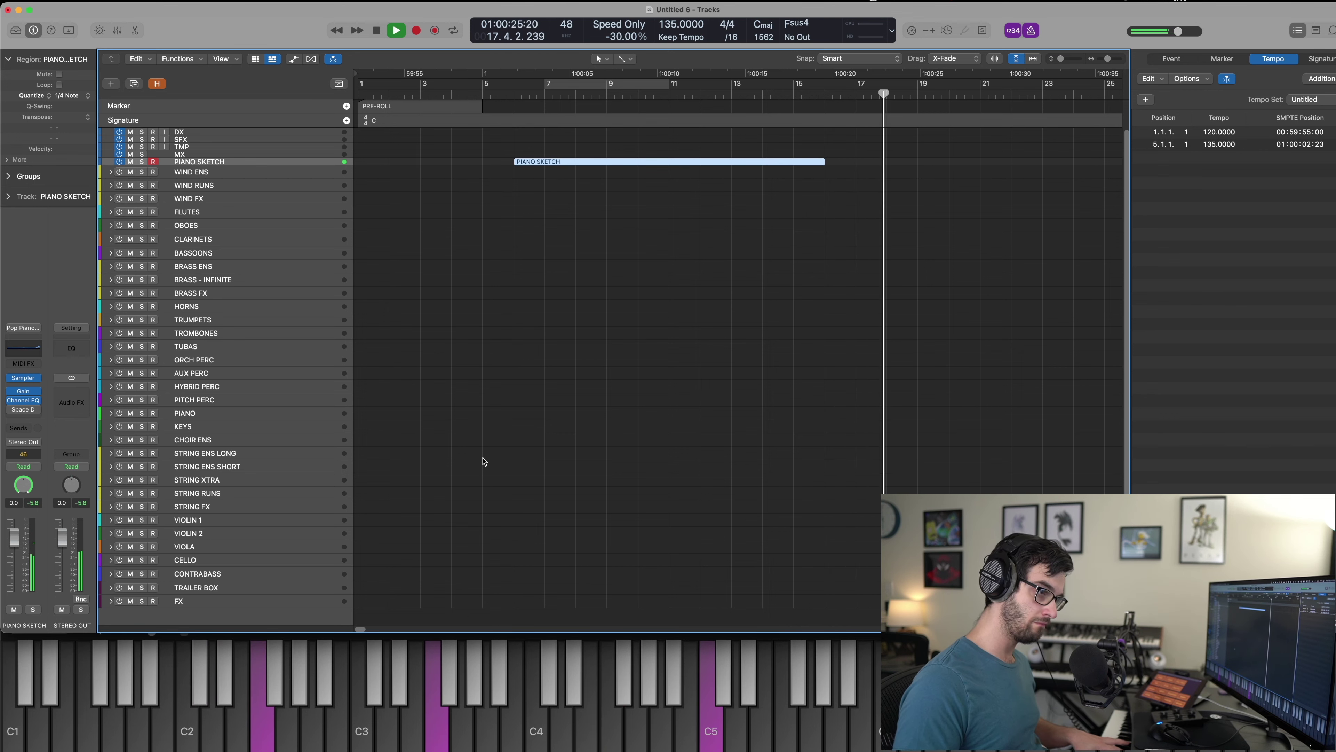
key("shift+r")
key("space")
key("p")
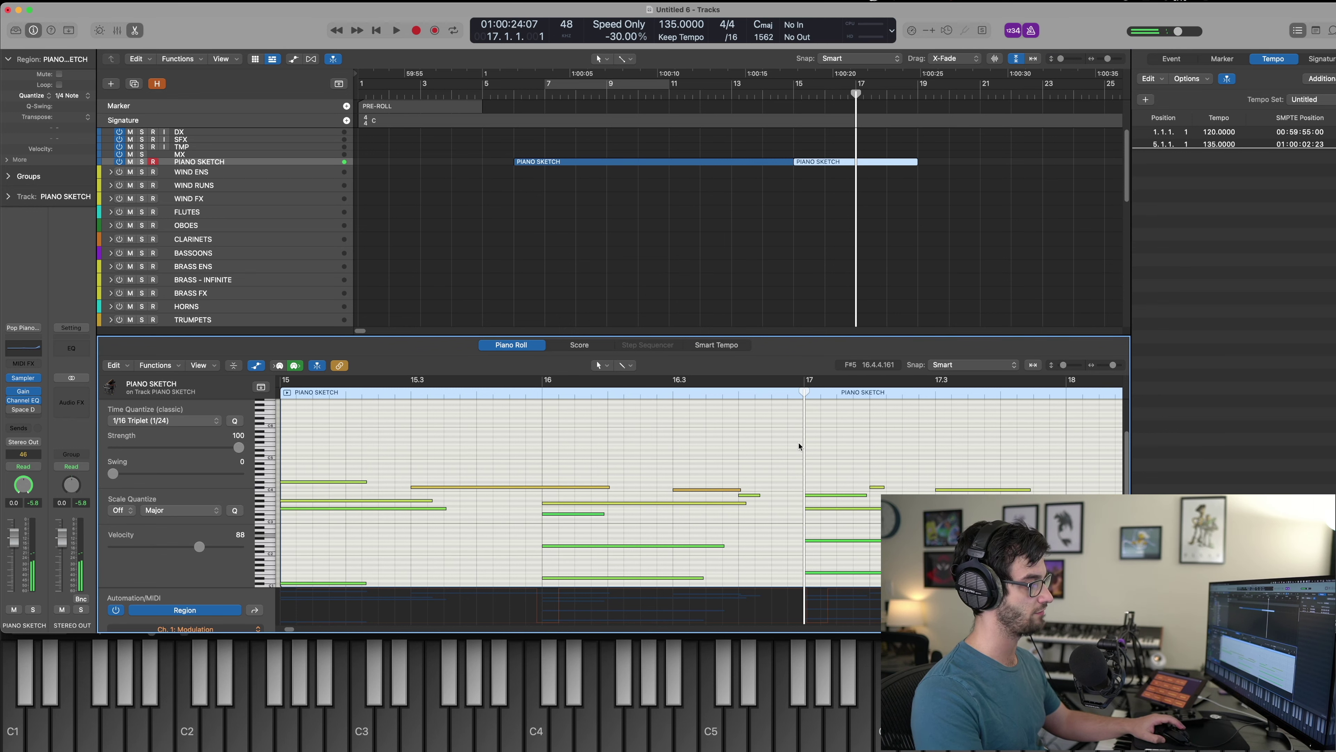
key("space")
key("p")
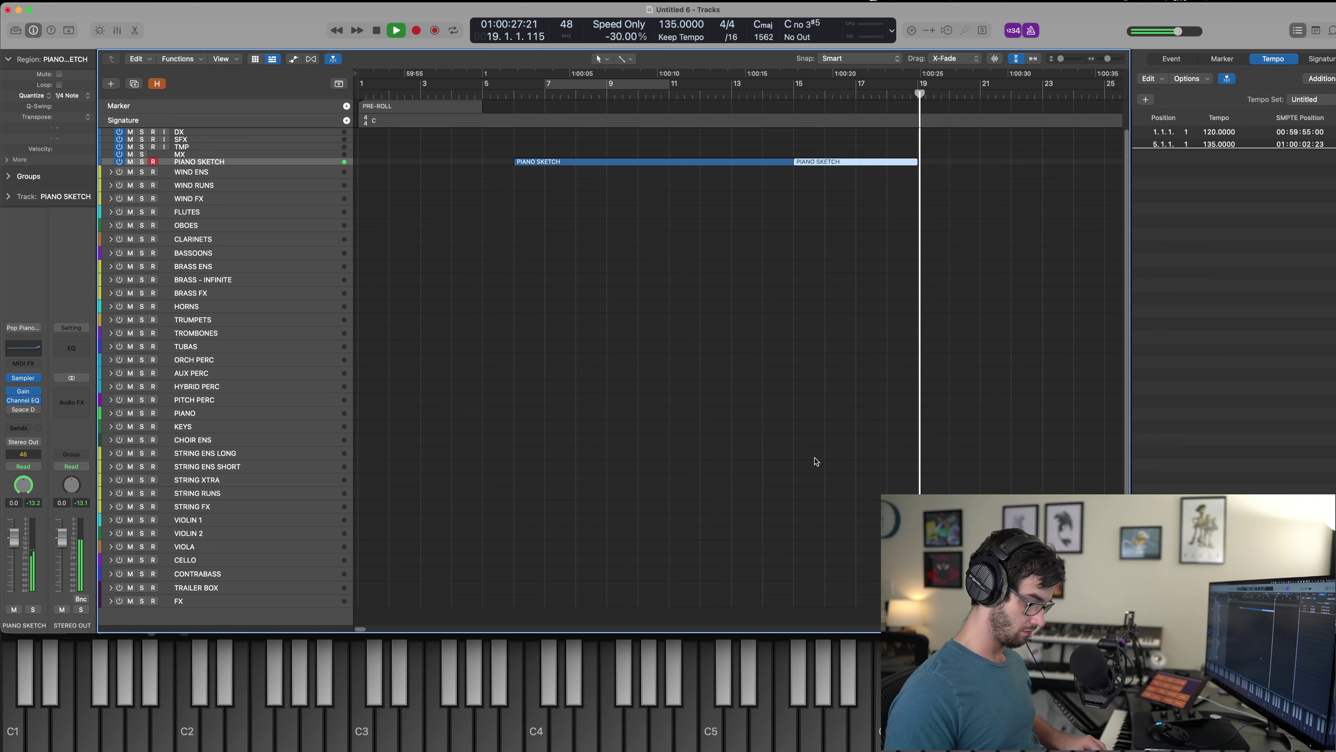
Play a further passage, capture it as a PIANO SKETCH region from bar 18 to 22 and quantize it to 1/4 notes.
key("space")
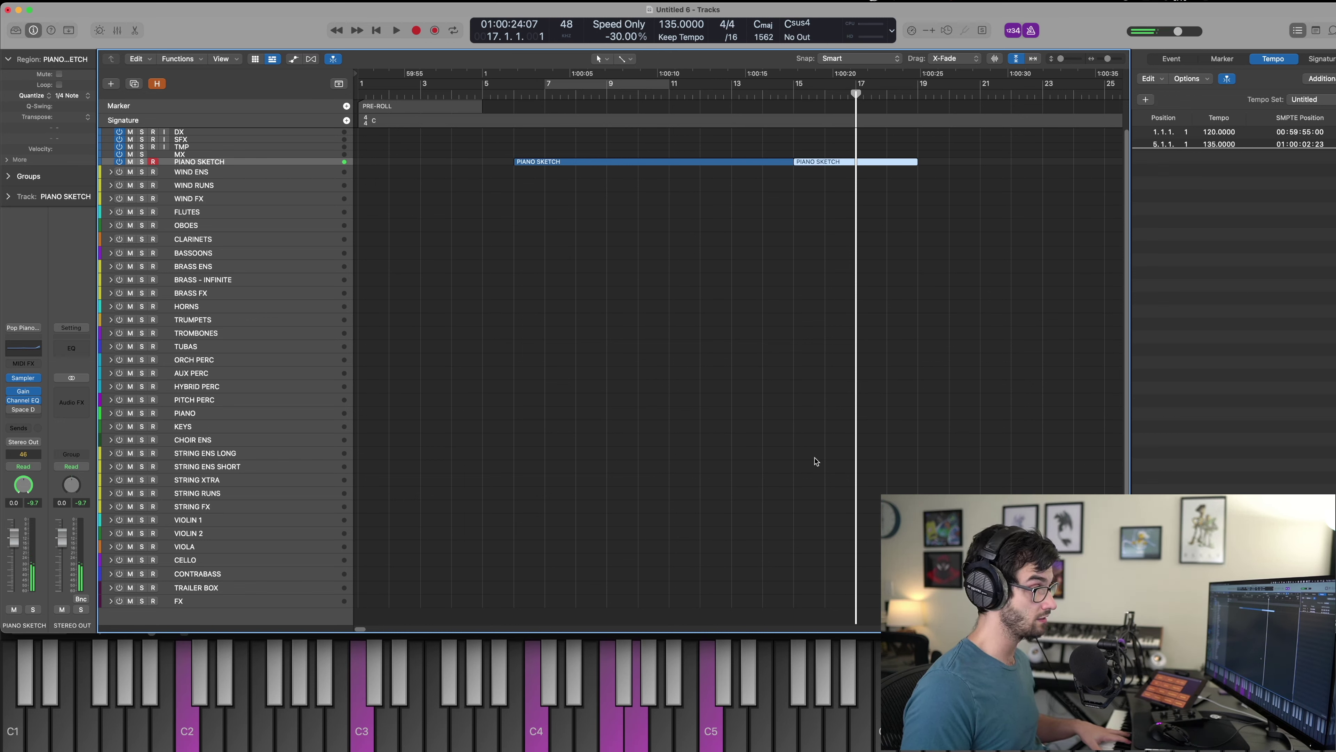
key("space")
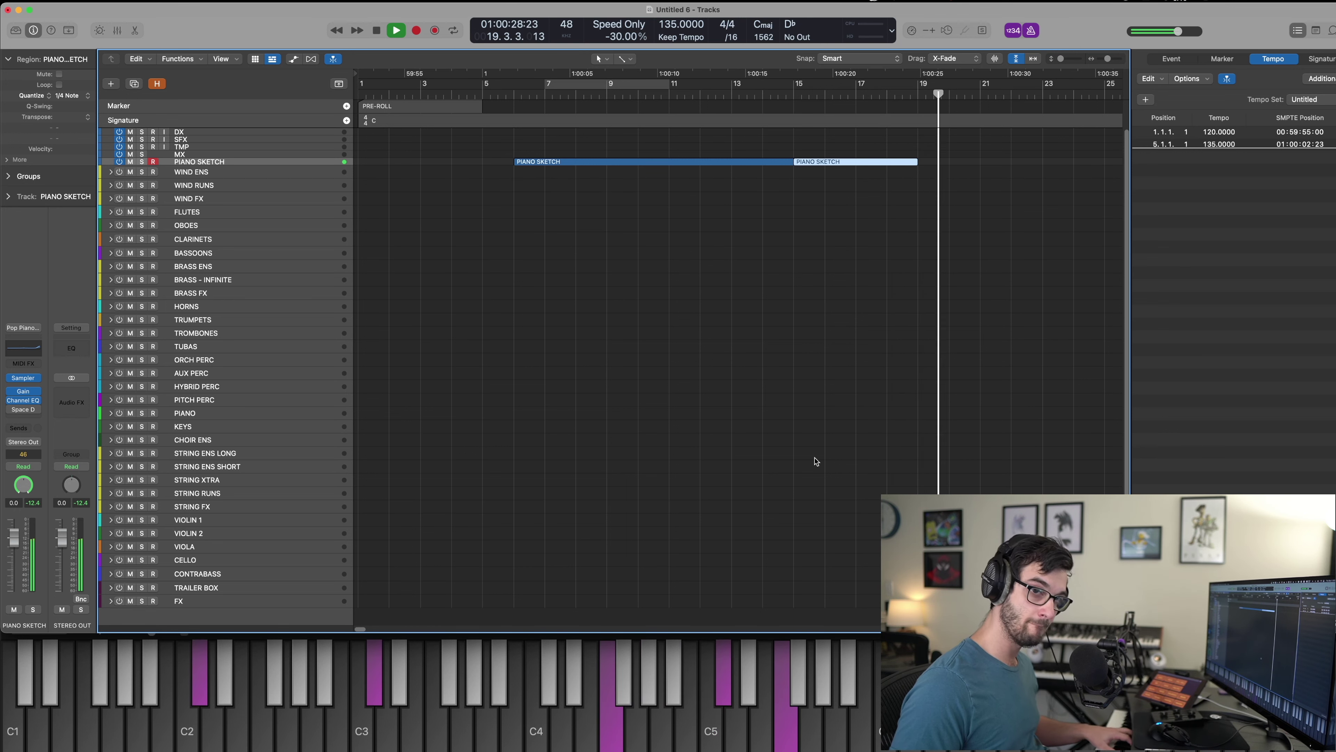
key("space")
key("space")
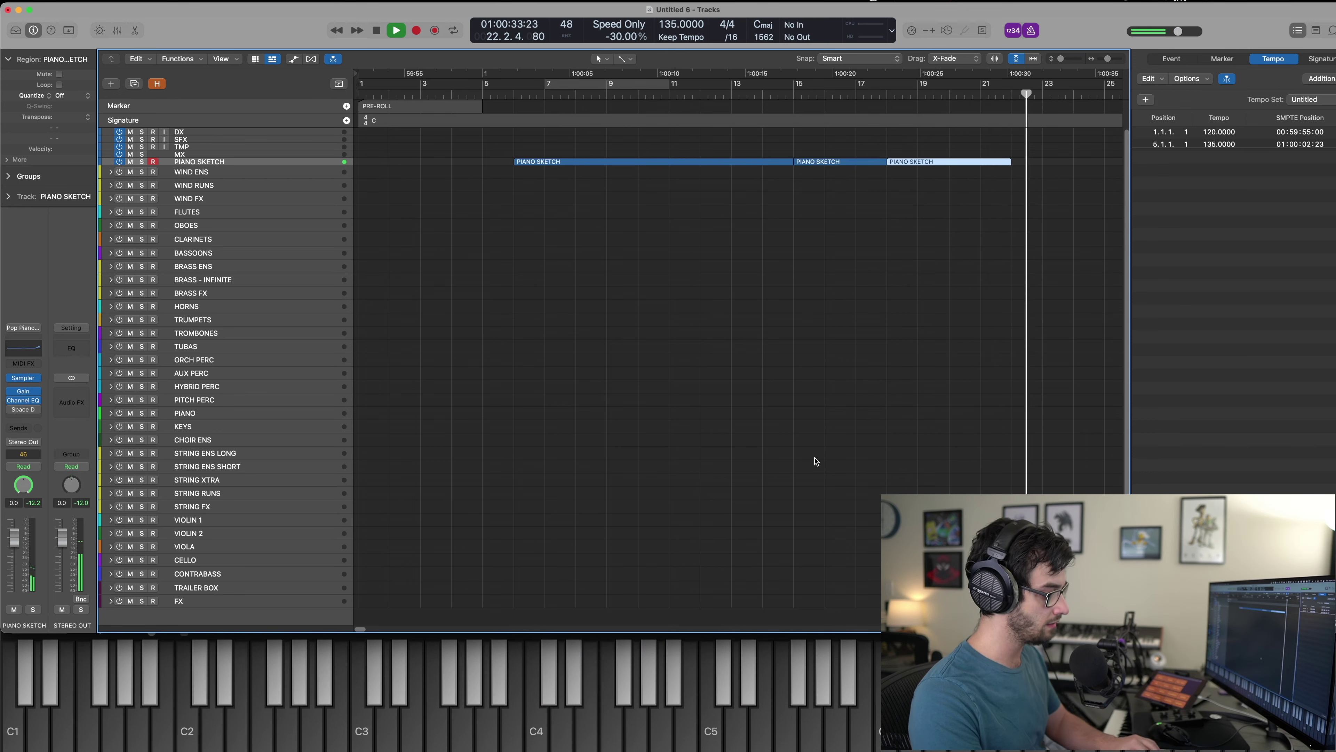
key("space")
key("q")
Rewind, play the continuation from bar 21 and capture it as a PIANO SKETCH region ending at bar 24.
key("comma")
key("comma")
key("comma")
key("space")
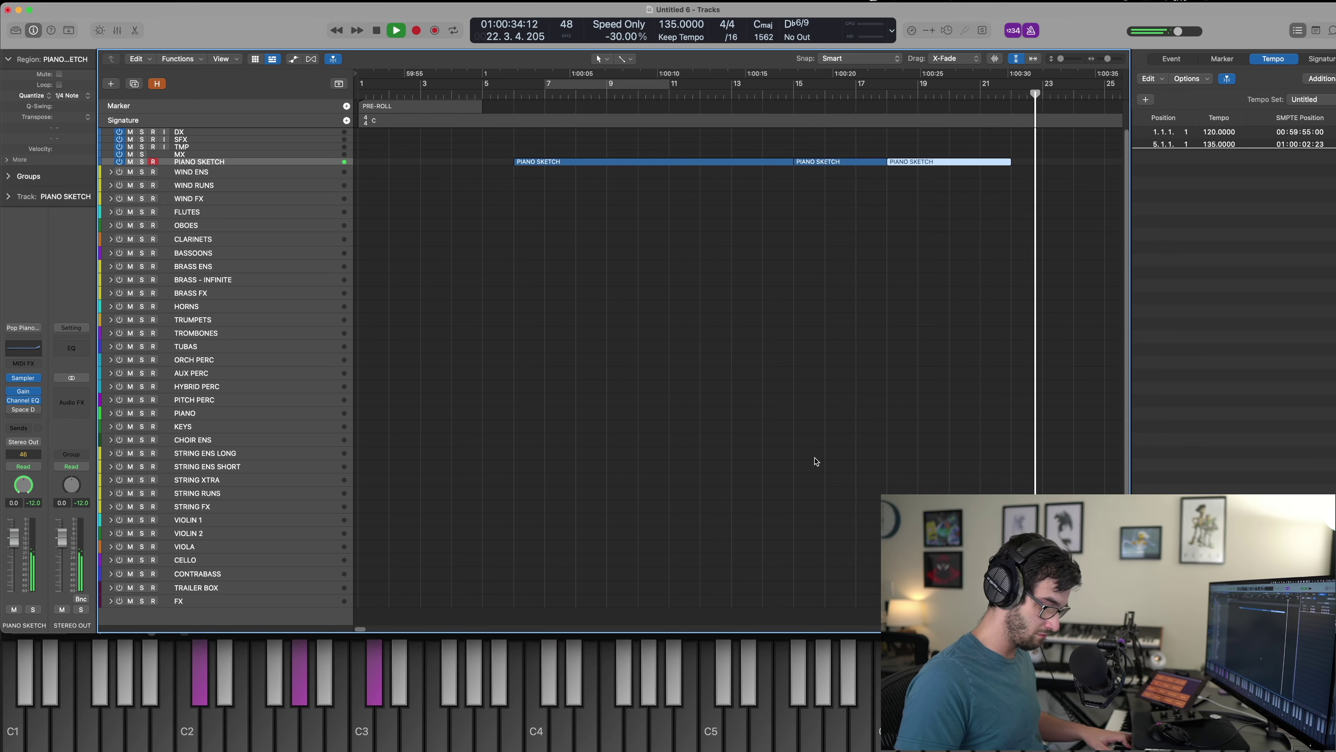
key("comma")
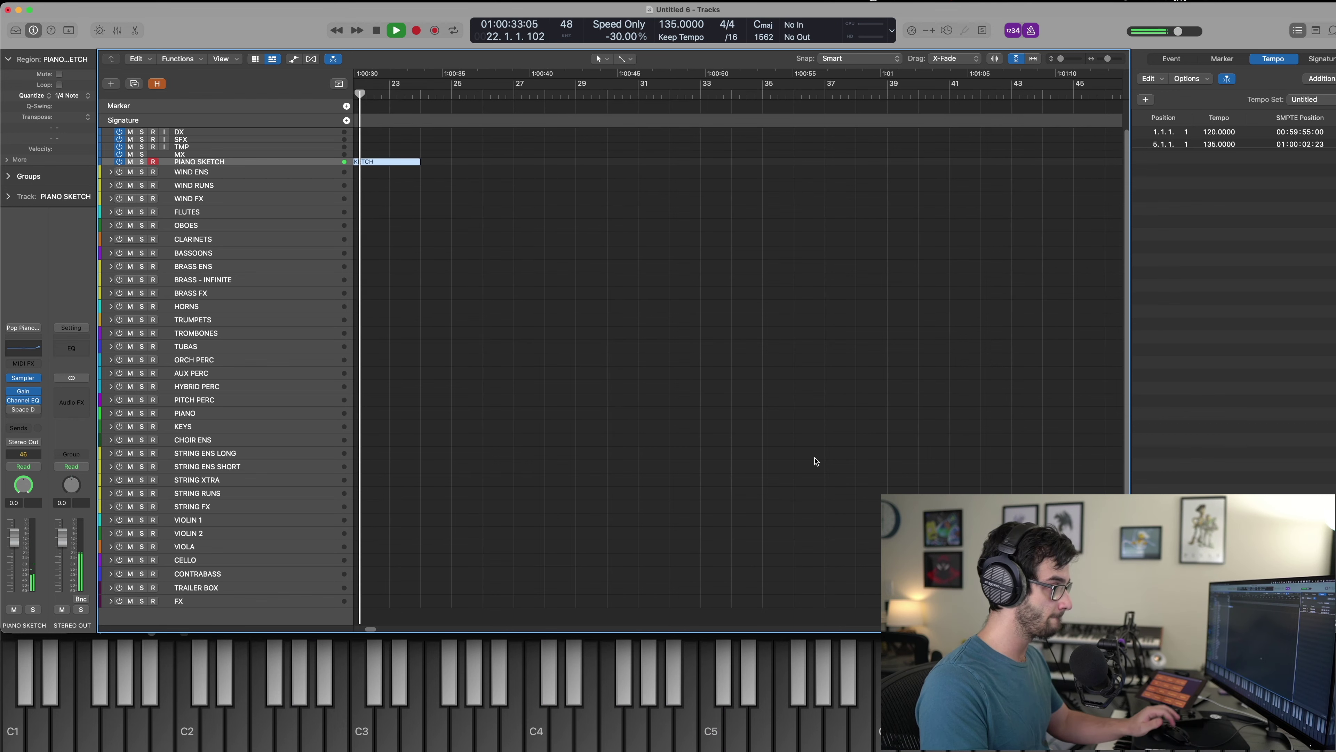
Play another passage from bar 23 and capture it as a PIANO SKETCH region ending at bar 26.
key("space")
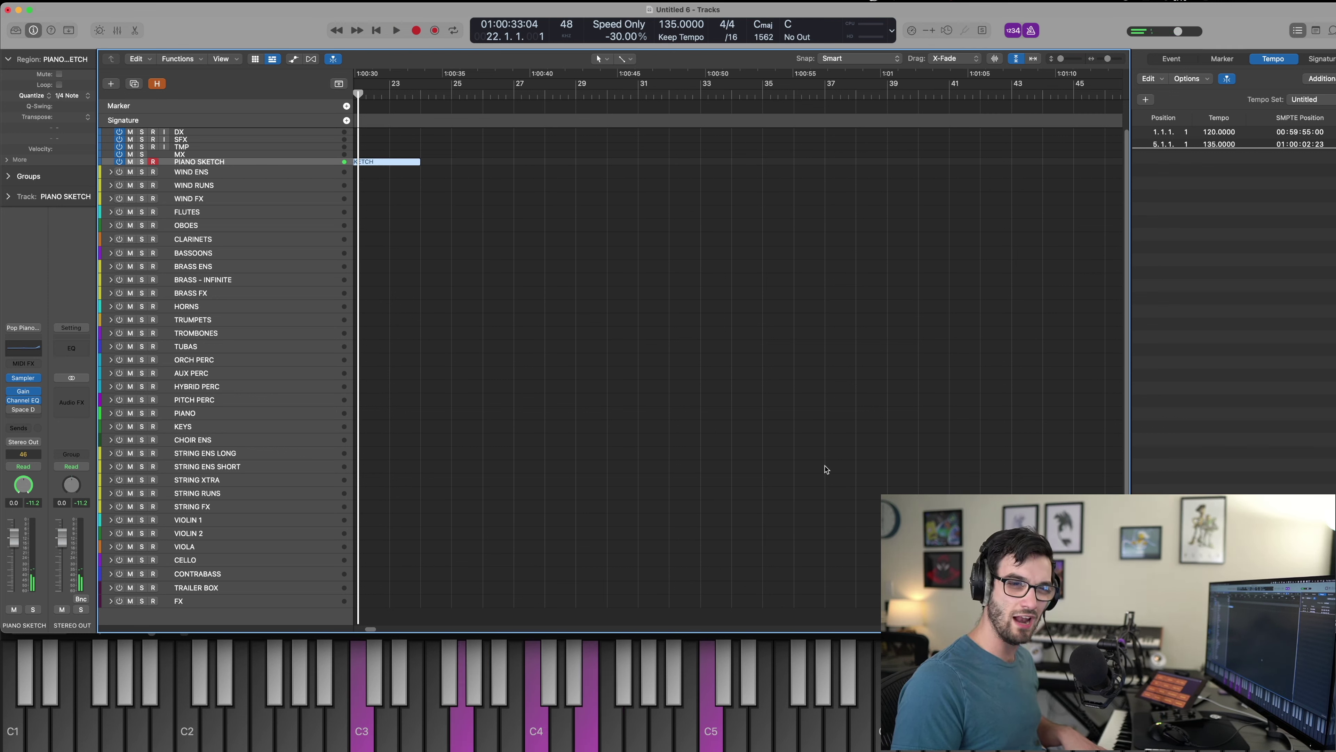
key("space")
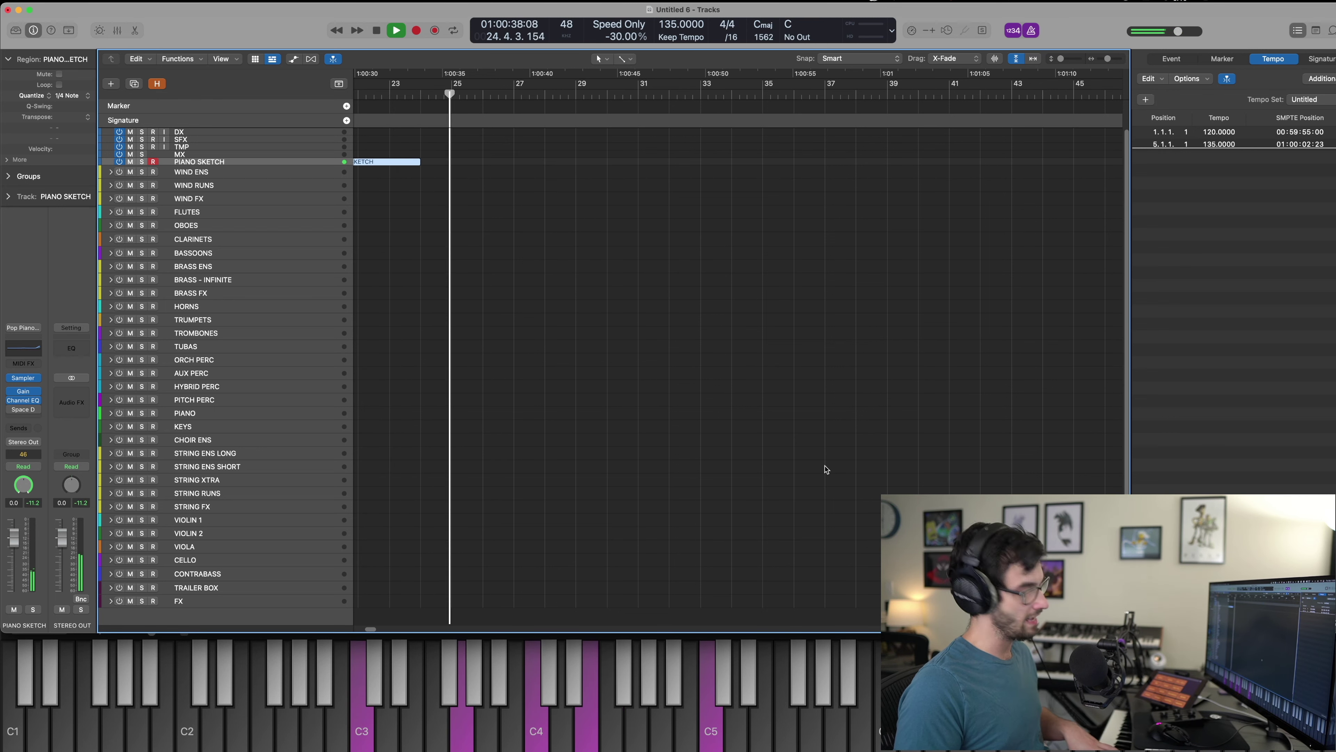
key("space")
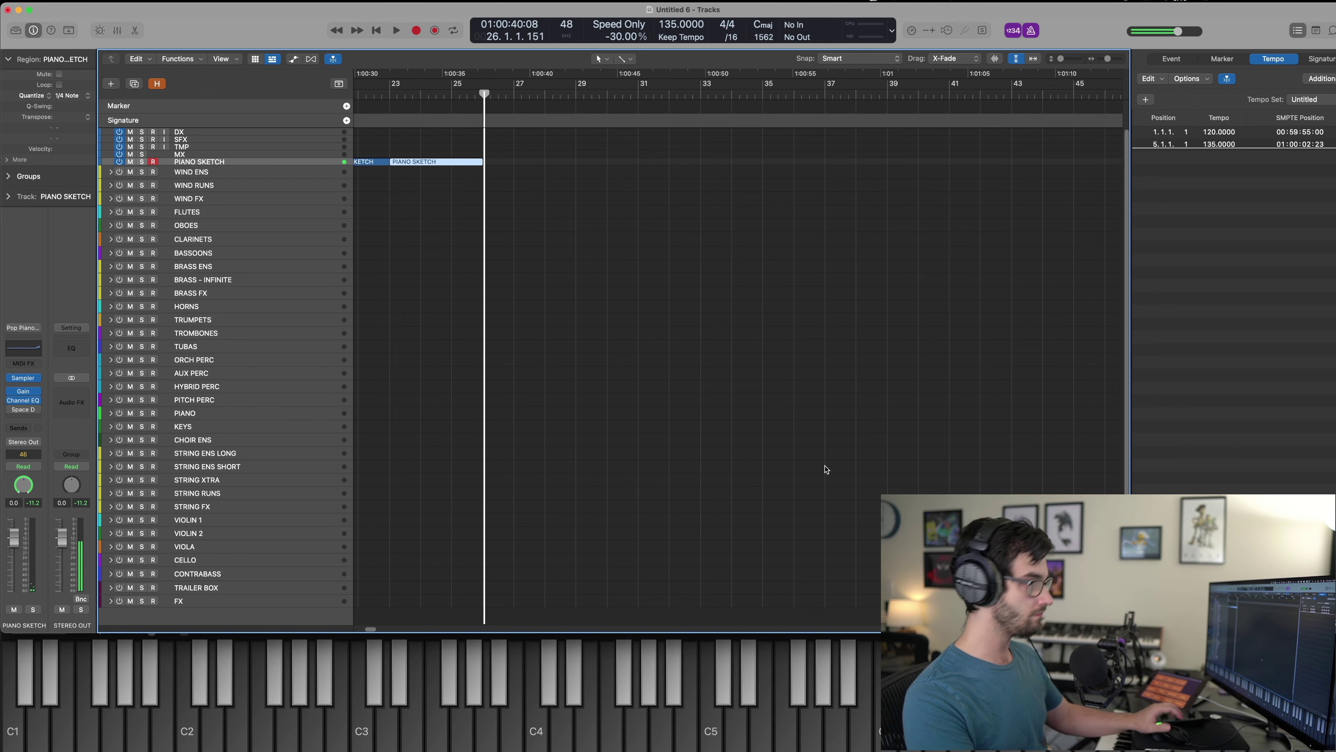
Rewind to bar 14 and join all the PIANO SKETCH regions into one continuous region.
key("comma")
key("comma")
key("comma")
key("comma")
key("comma")
key("comma")
key("comma")
key("comma")
key("comma")
key("comma")
key("comma")
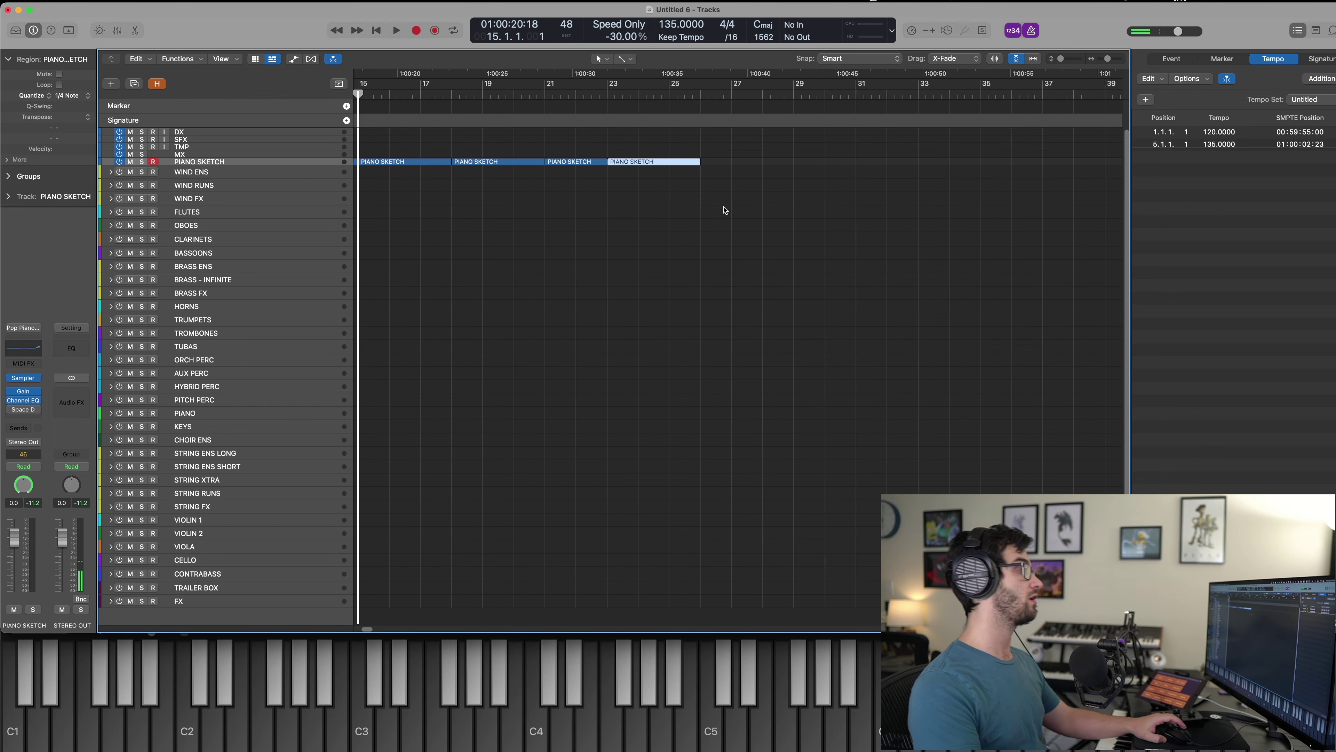
key("comma")
left_click_drag(744, 218, 417, 150)
key("super+j")
scroll(484, 211, "left", 10)
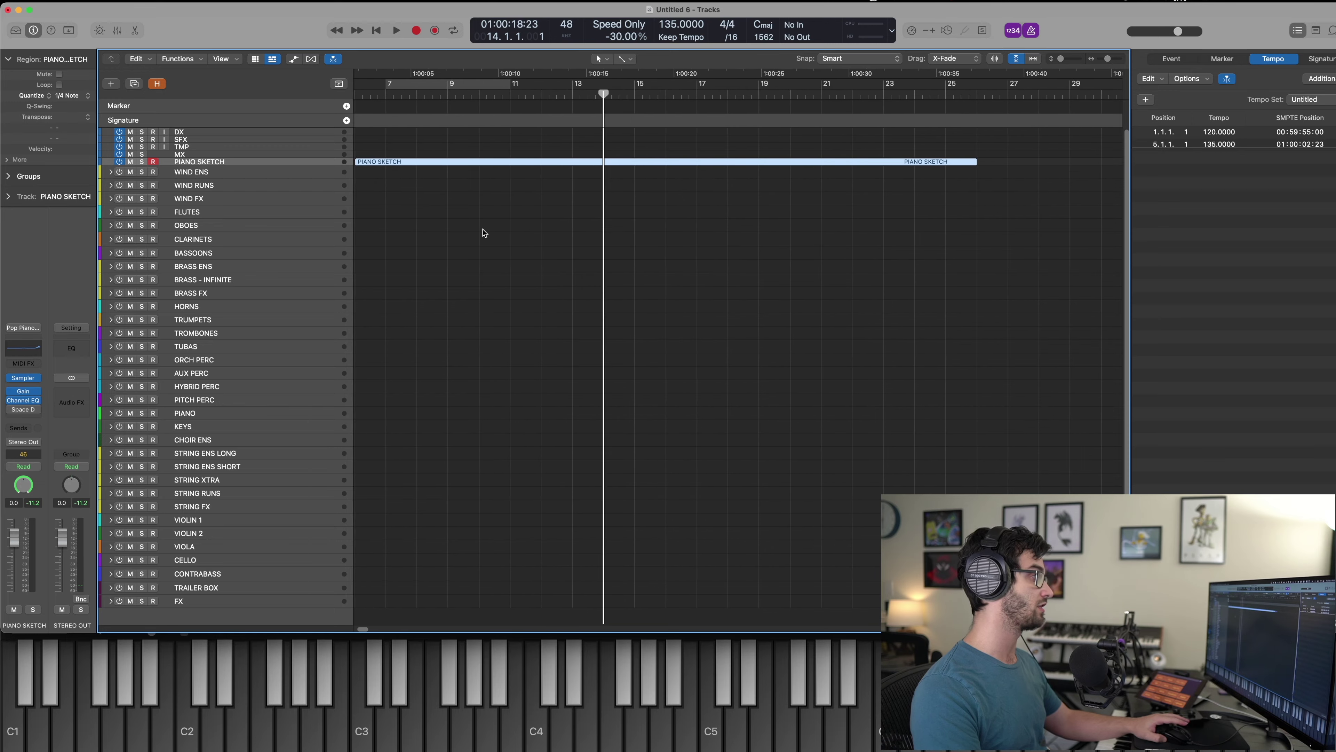
Play the joined piano sketch from bar 5, and replay the passage from bar 18.
left_click(501, 94)
left_click(502, 212)
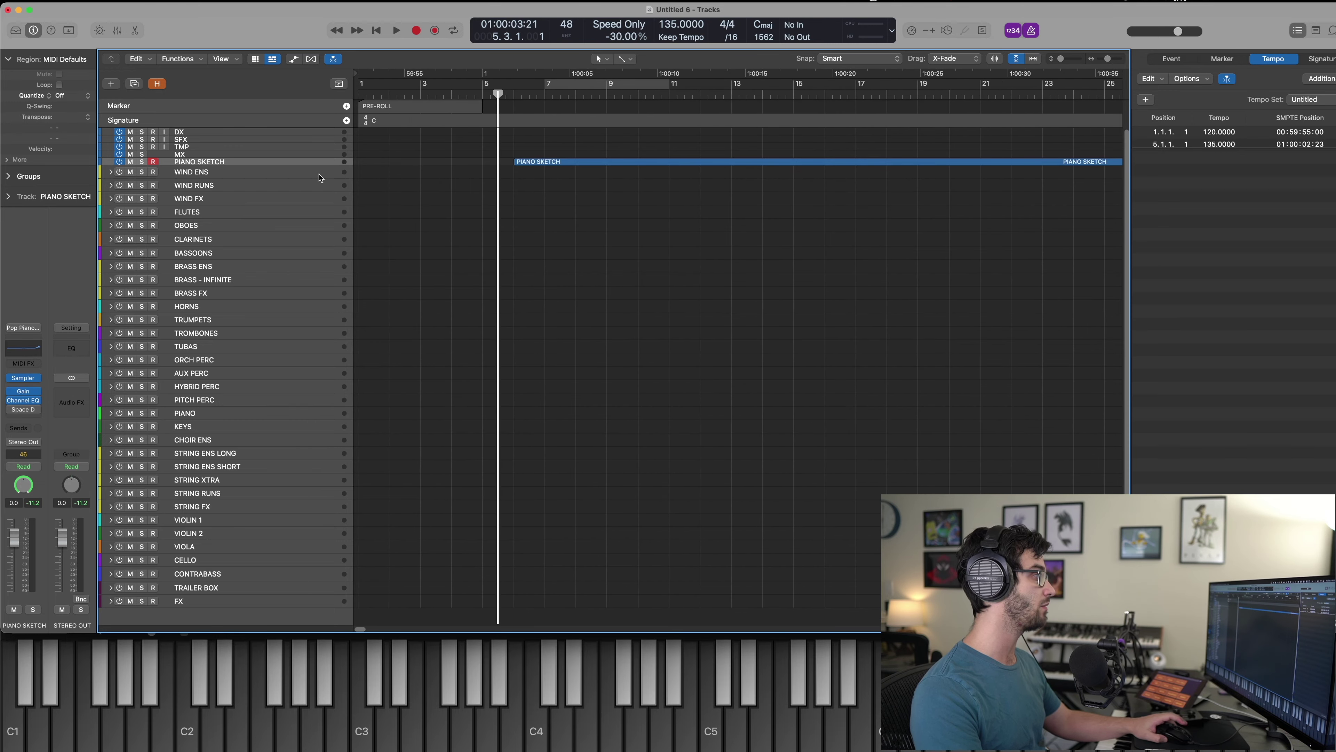
key("space")
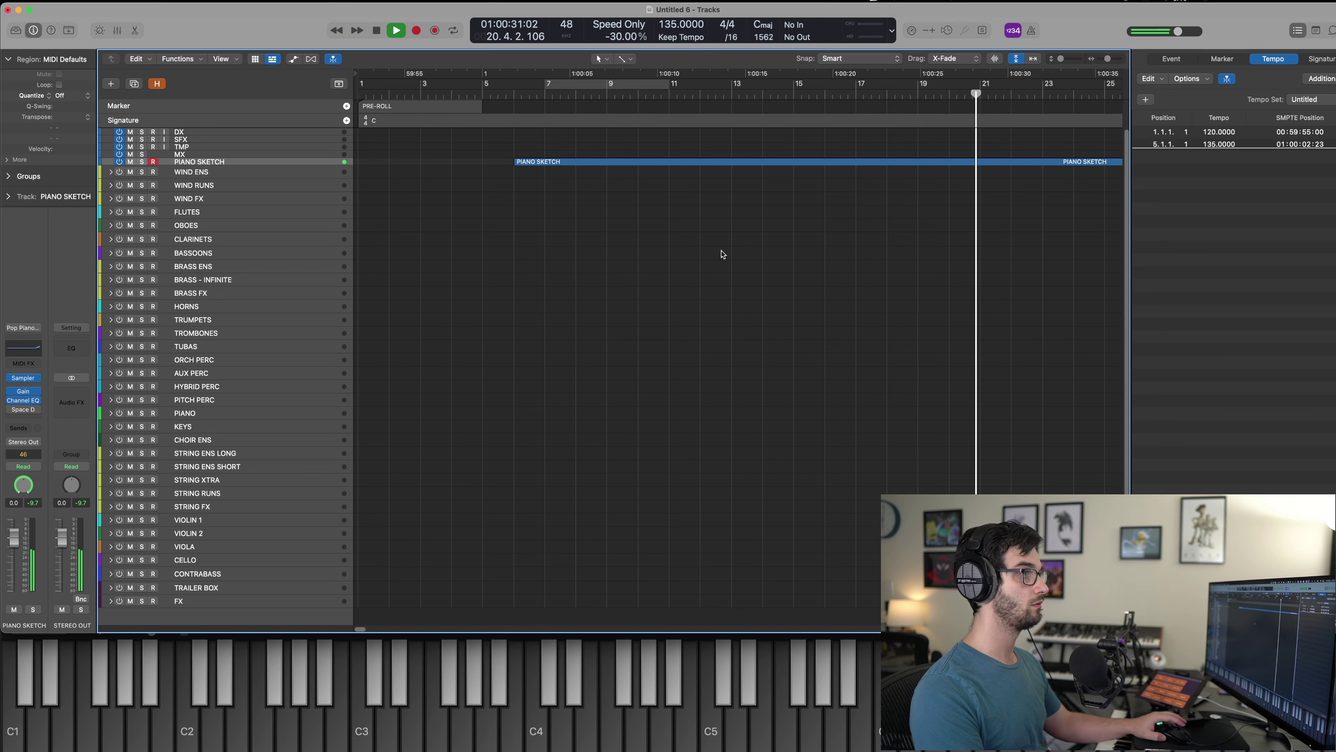
key("space")
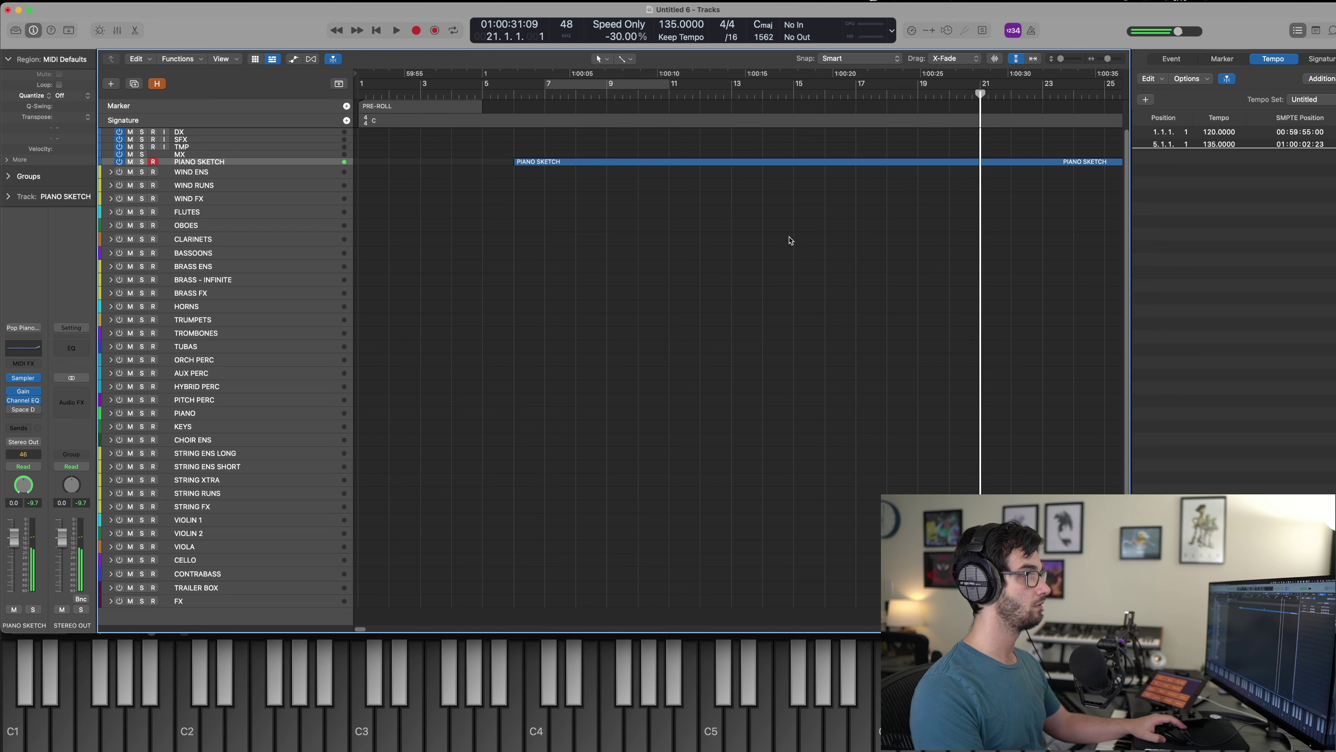
key("comma")
key("comma")
key("comma")
key("space")
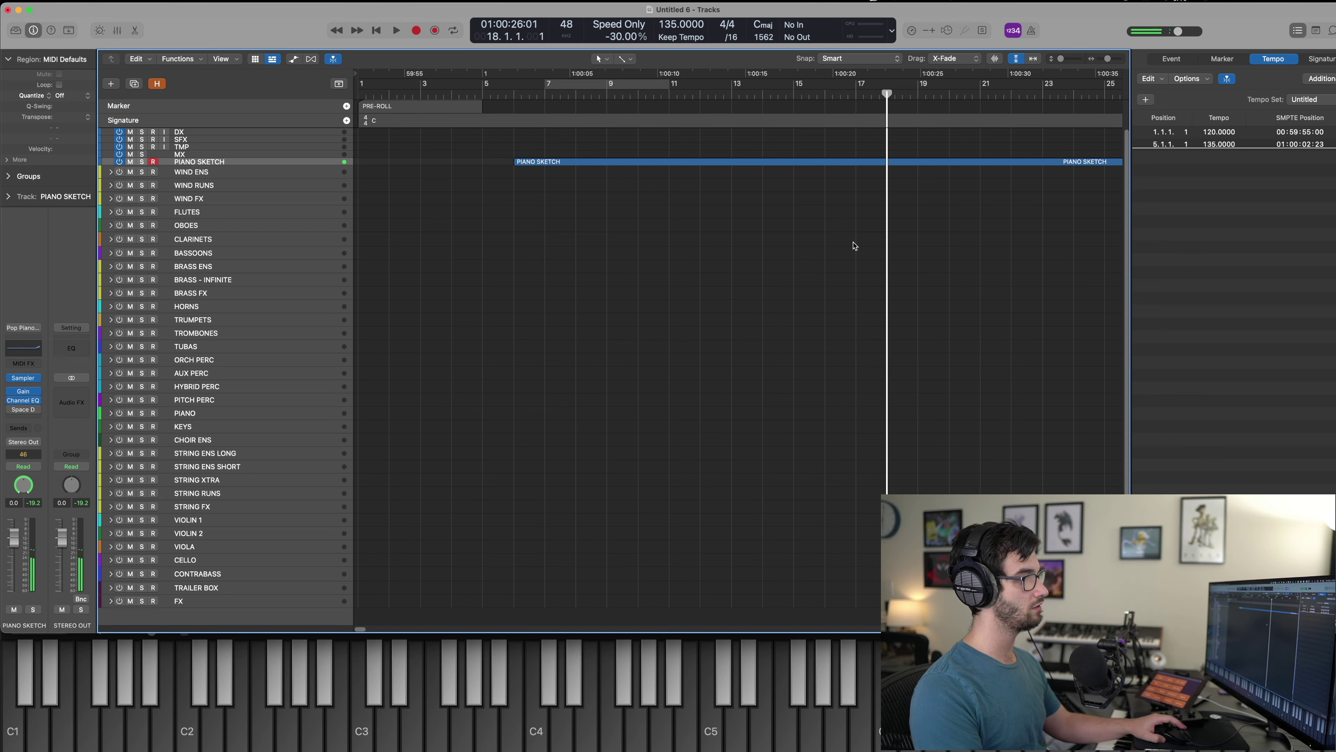
key("space")
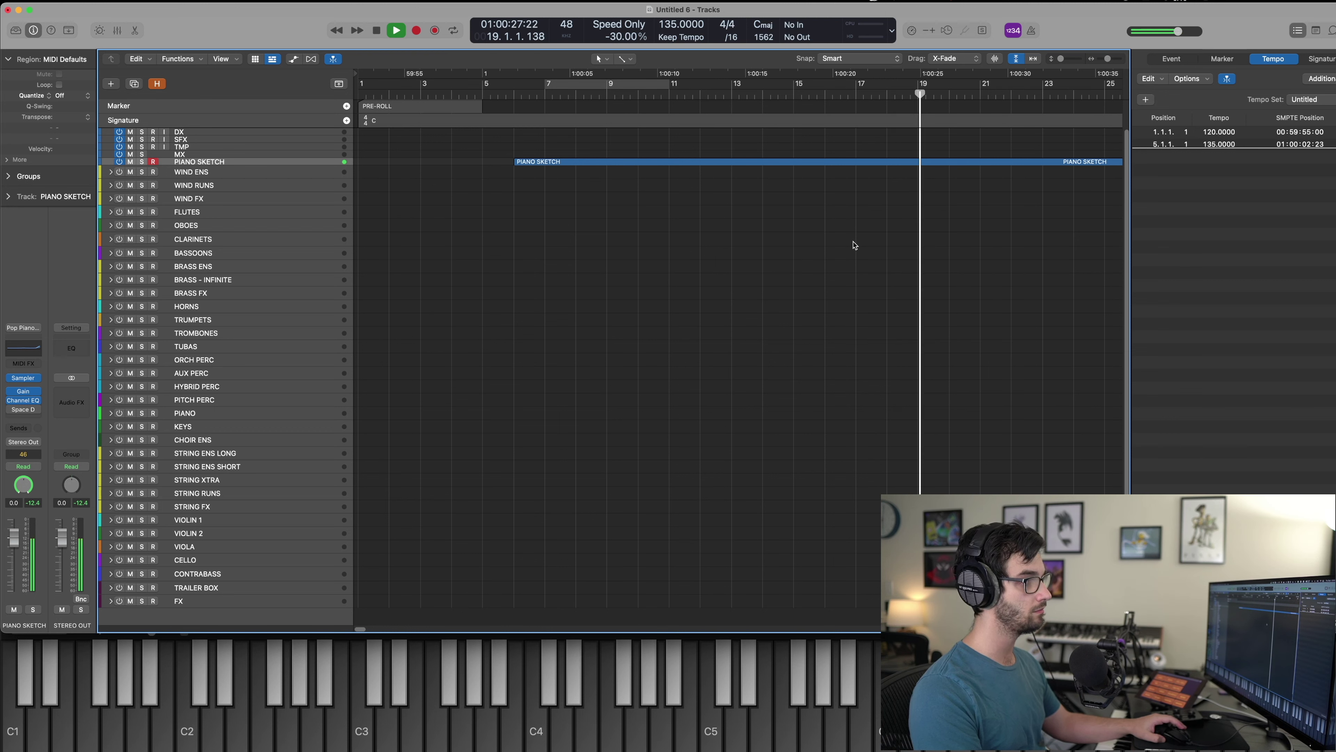
Open the PIANO SKETCH region in the Piano Roll and make all notes of the bar 19 chord end at 19.3.
key("space")
key("p")
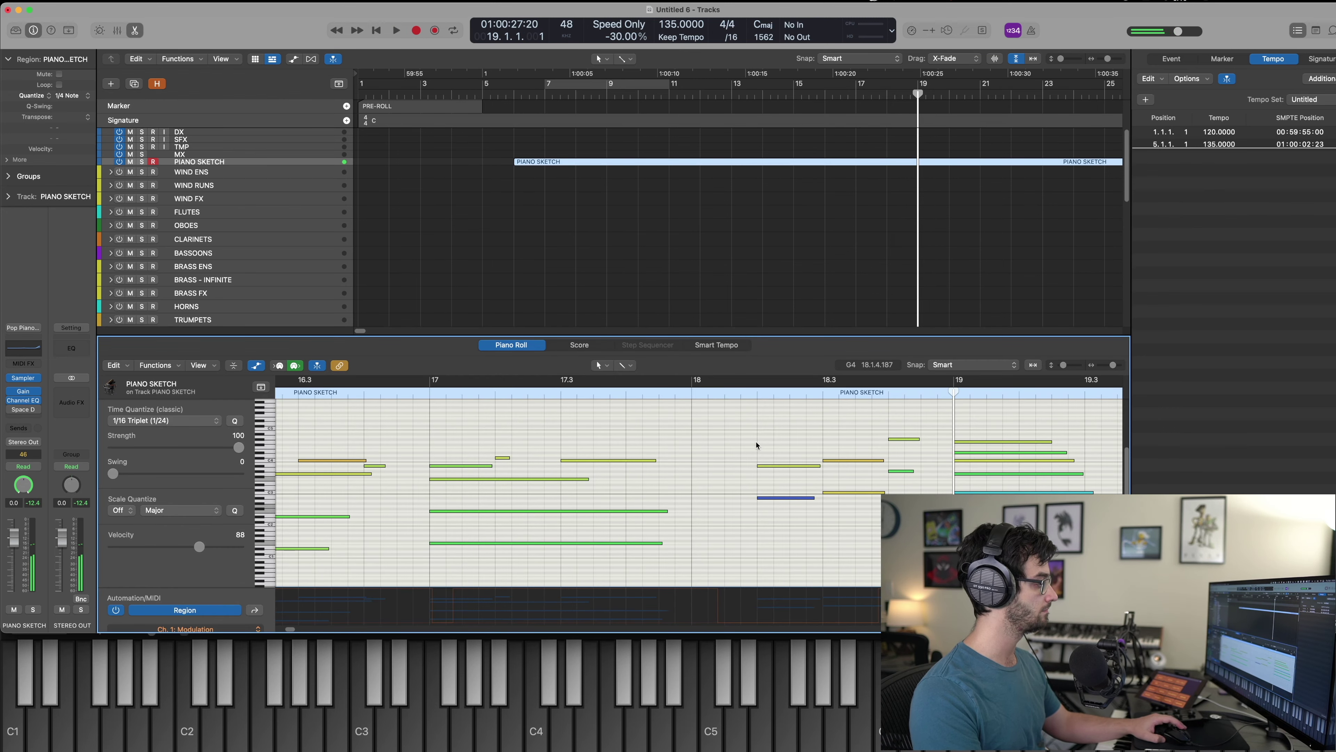
scroll(813, 450, "right", 5)
left_click_drag(961, 433, 841, 585)
scroll(828, 528, "down", 3)
key("space")
scroll(700, 543, "up", 3)
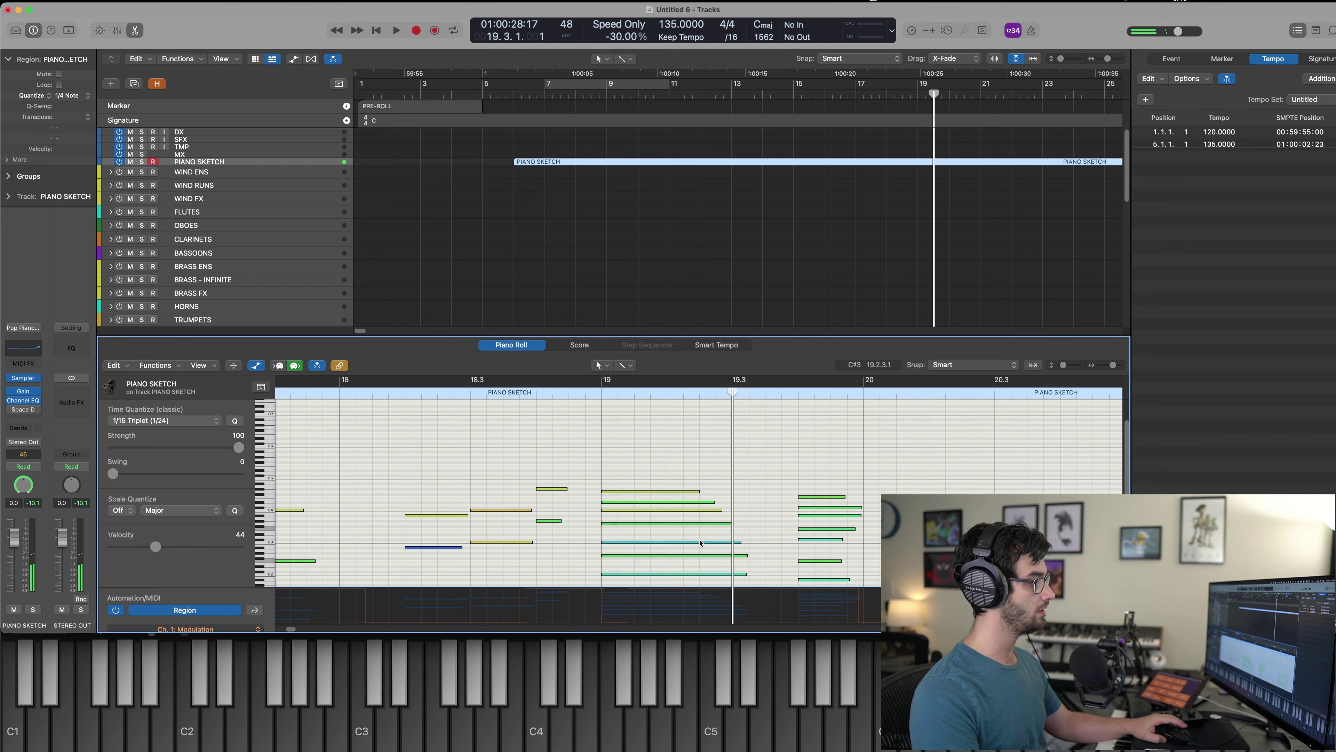
scroll(695, 521, "down", 3)
left_click_drag(665, 434, 722, 621)
key("super+]")
Move the seven-note chord following the bar 19 chord earlier to start at 19.3, and play it back.
left_click_drag(793, 528, 796, 406)
key("alt+Left")
key("alt+Left")
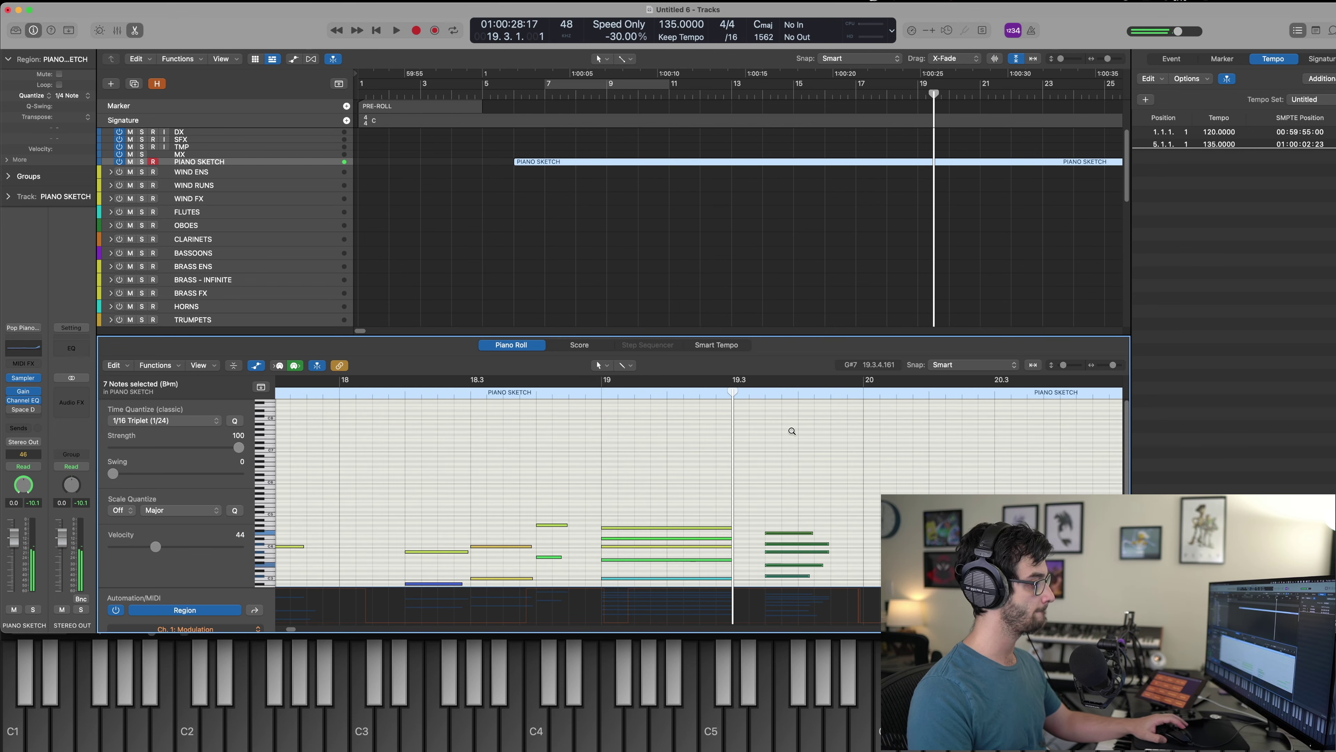
key("space")
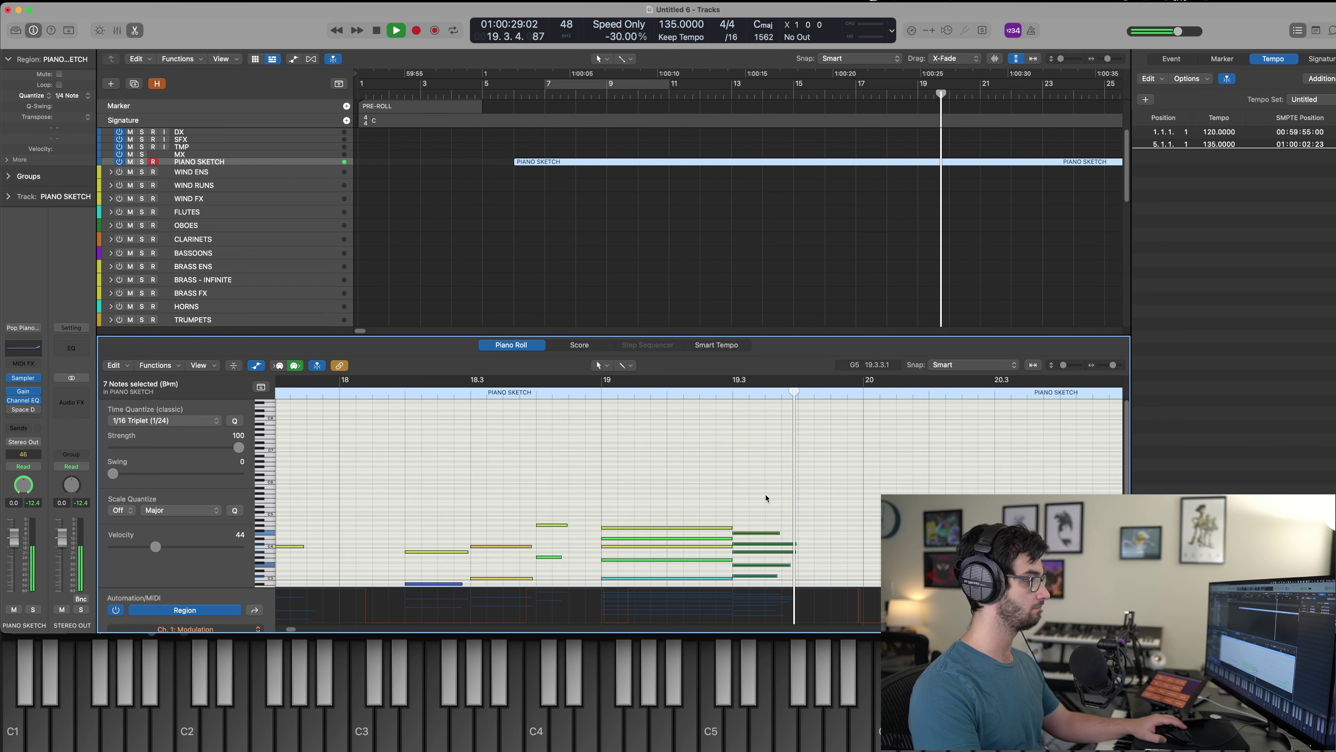
Lengthen the seven notes of the chord at 19.3 so that they end at 20.2.3.
key("e")
left_click_drag(1056, 185, 905, 149)
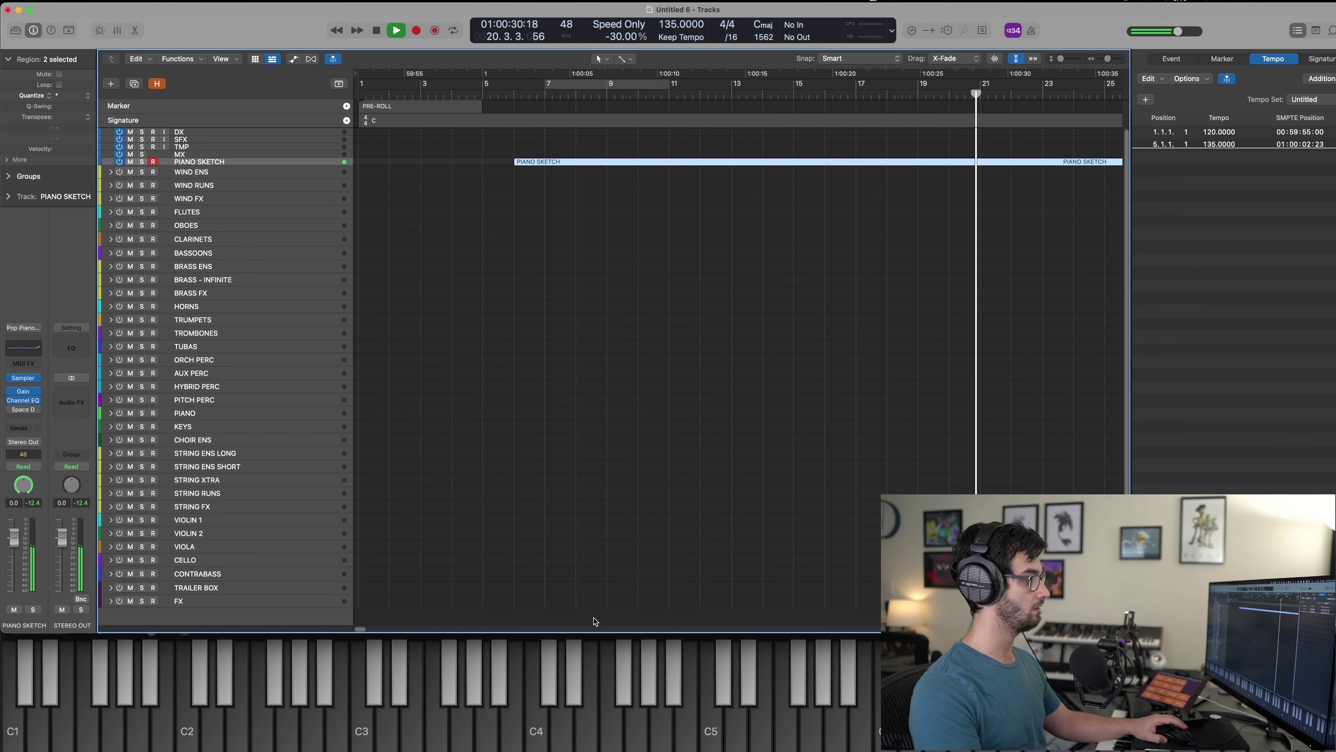
key("e")
scroll(578, 473, "left", 5)
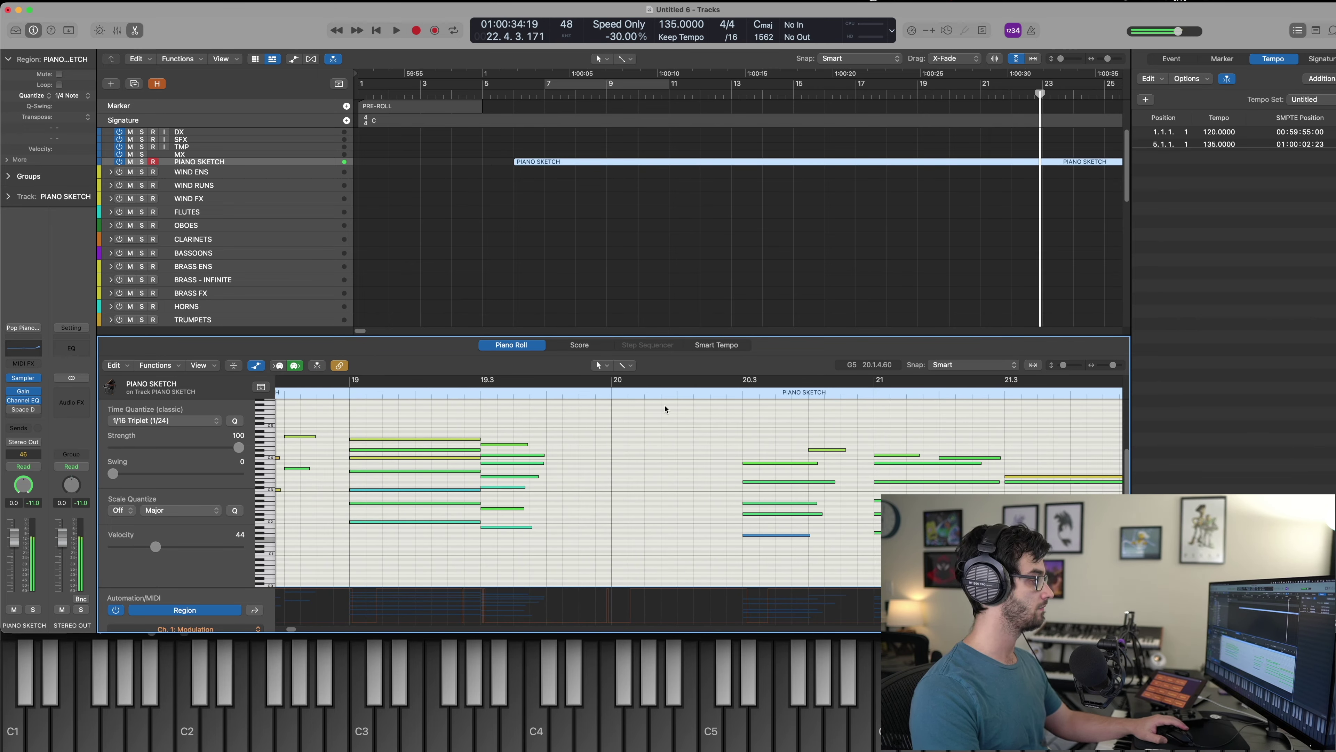
left_click(708, 398)
left_click_drag(524, 543, 562, 434)
key("super+bracketright")
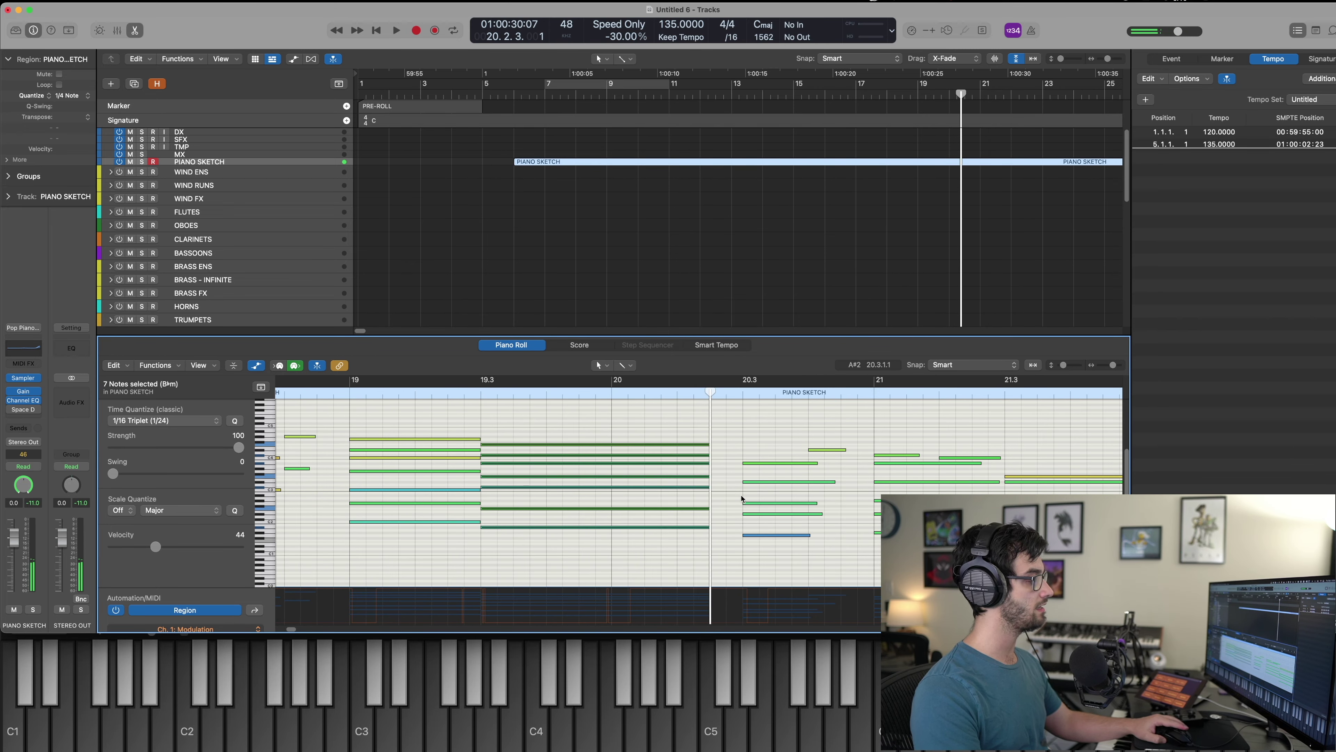
Check the passage from bar 21 to 23 by playback and close the Piano Roll.
key("period")
key("period")
scroll(726, 485, "right", 5)
key("space")
key("space")
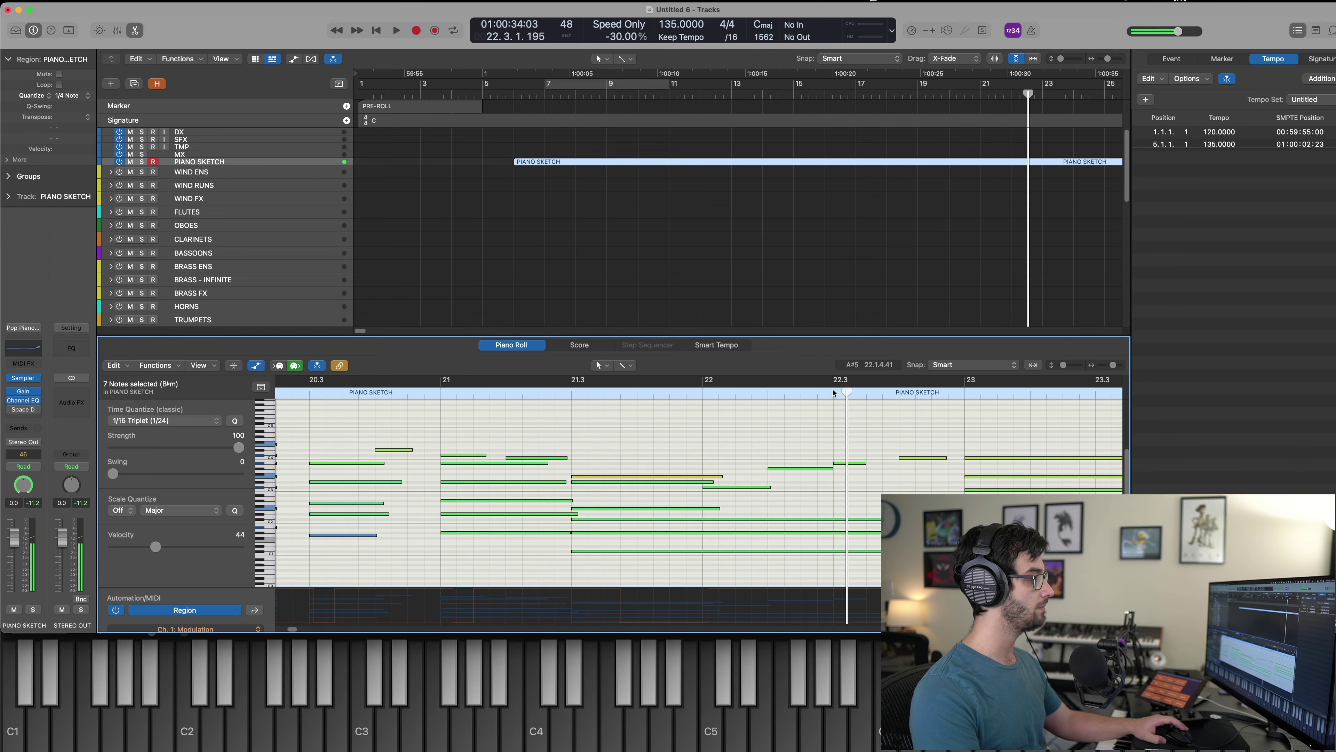
key("space")
key("p")
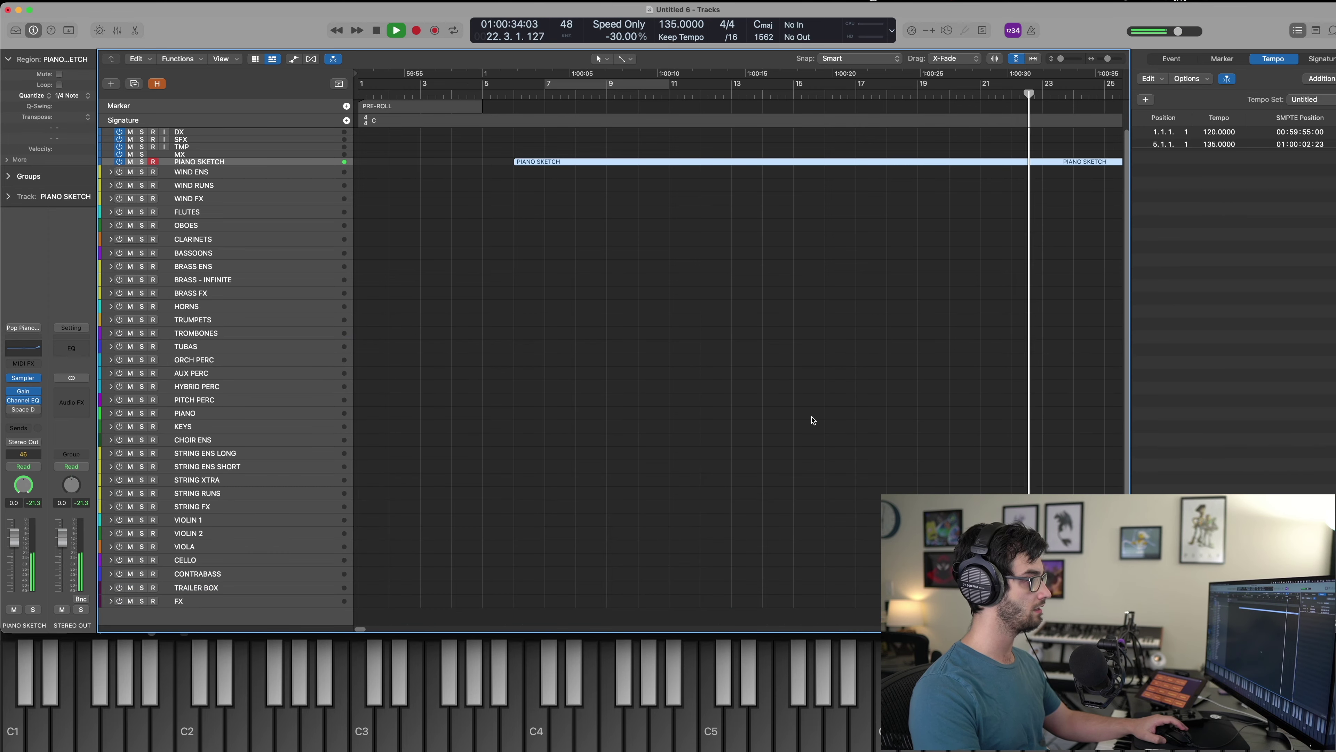
key("space")
Capture an added piano part between bars 22 and 24 and join it with the existing PIANO SKETCH region.
left_click(813, 421)
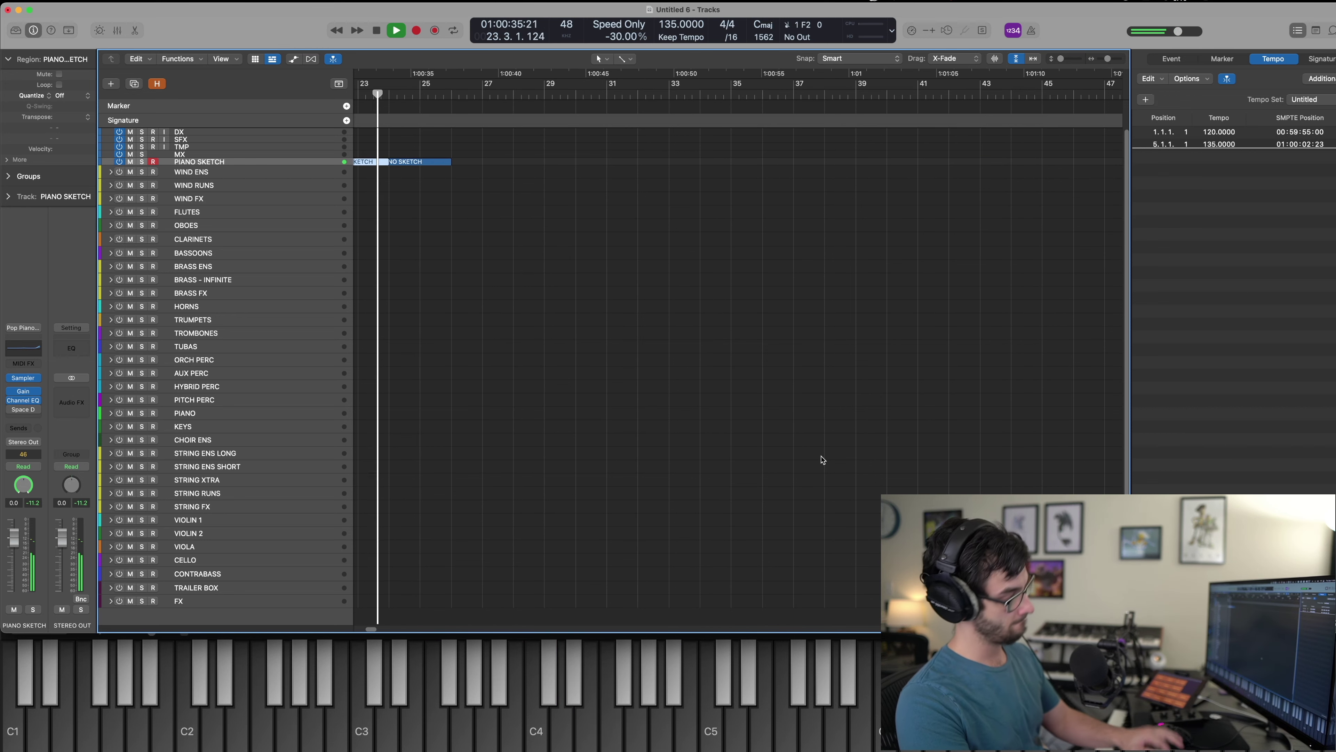
scroll(521, 211, "left", 10)
scroll(521, 212, "left", 2)
key("space")
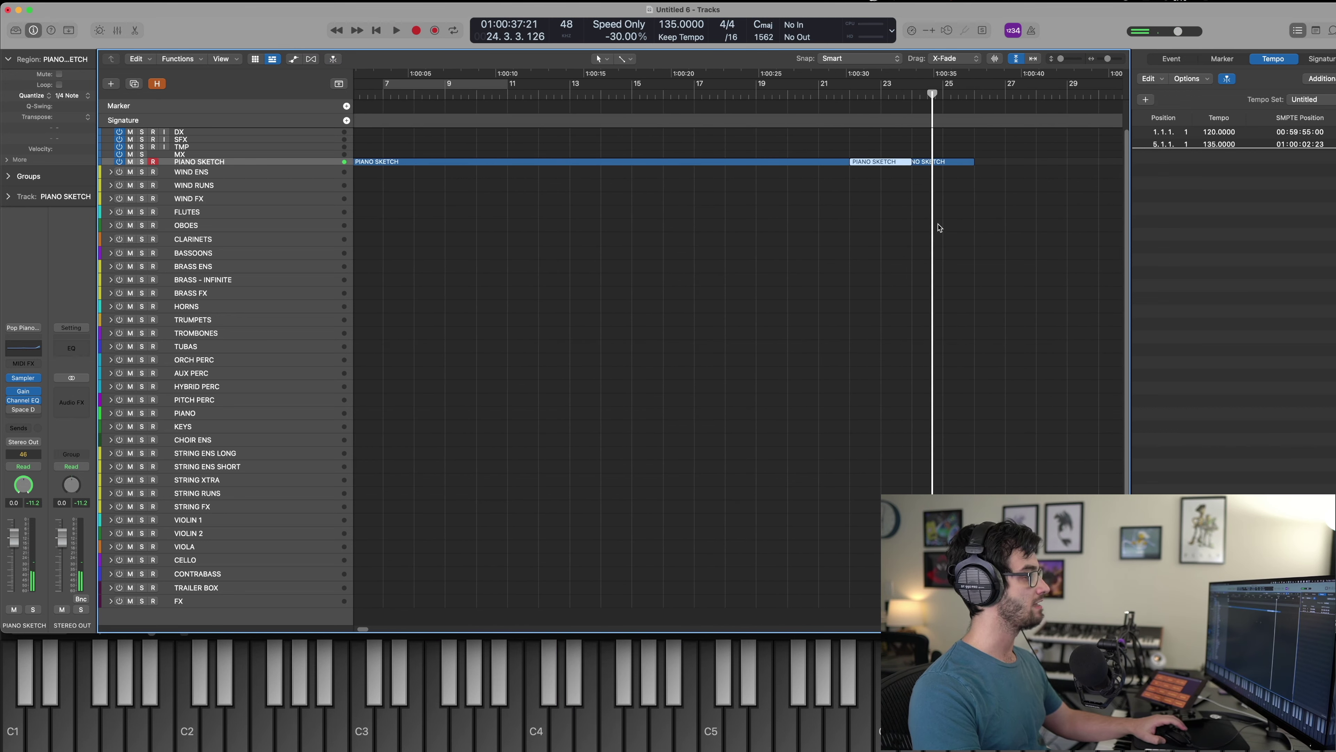
left_click_drag(958, 222, 797, 148)
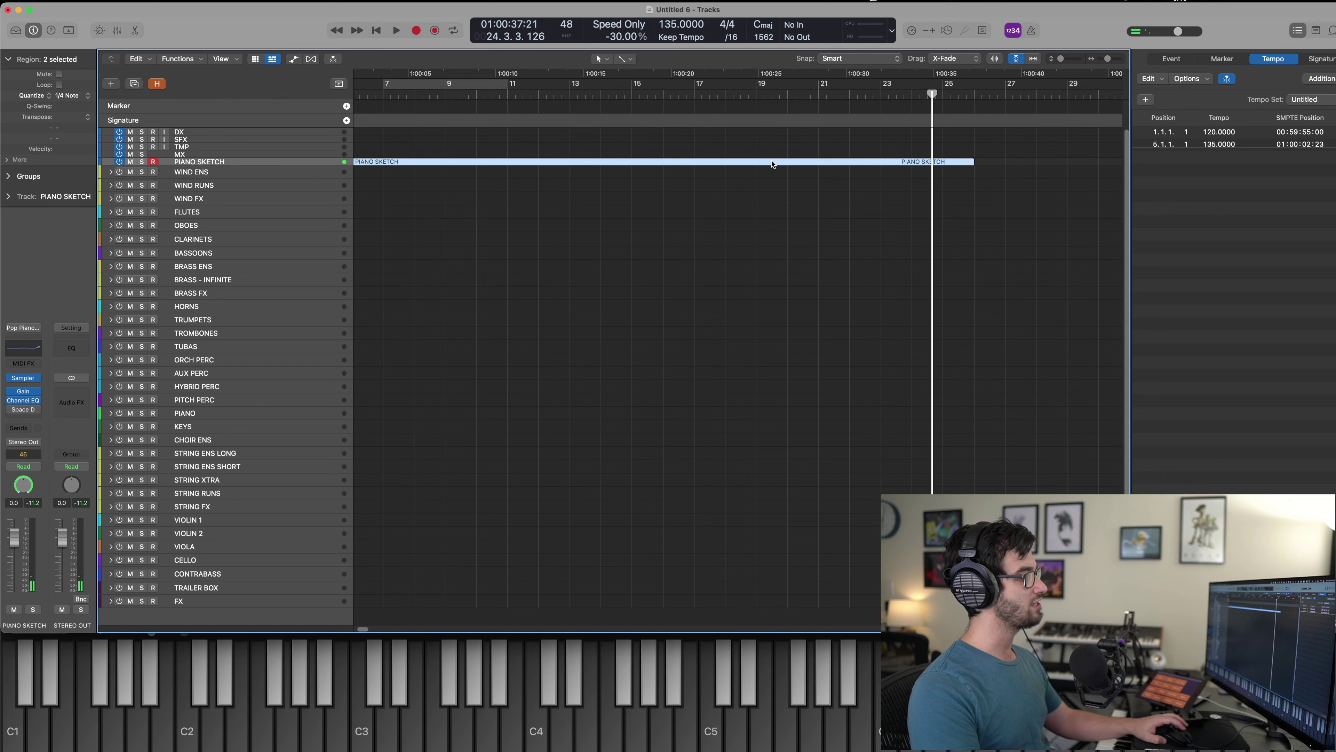
left_click(705, 346)
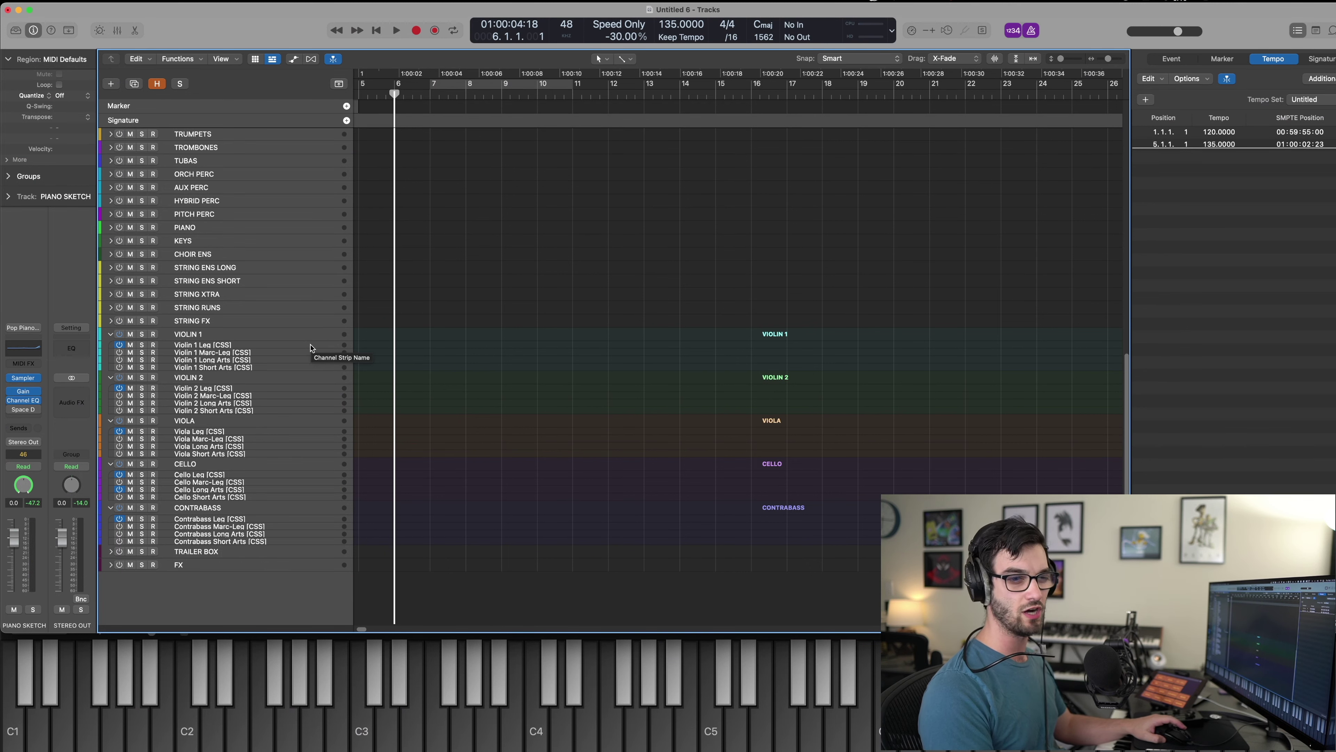
Select the Violin 1 Leg [CSS] track and try out the violin line against the sketch from bar 6.
left_click(310, 348)
scroll(526, 379, "up", 10)
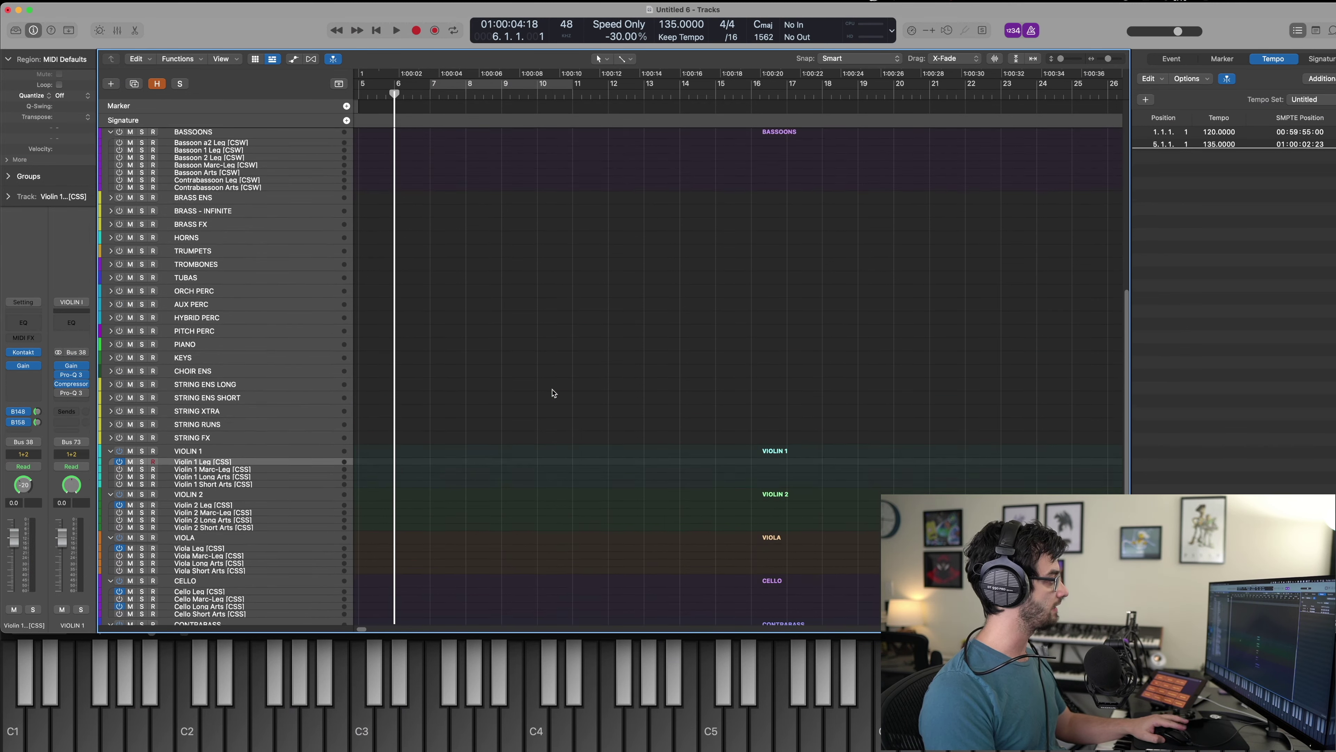
scroll(494, 388, "down", 3)
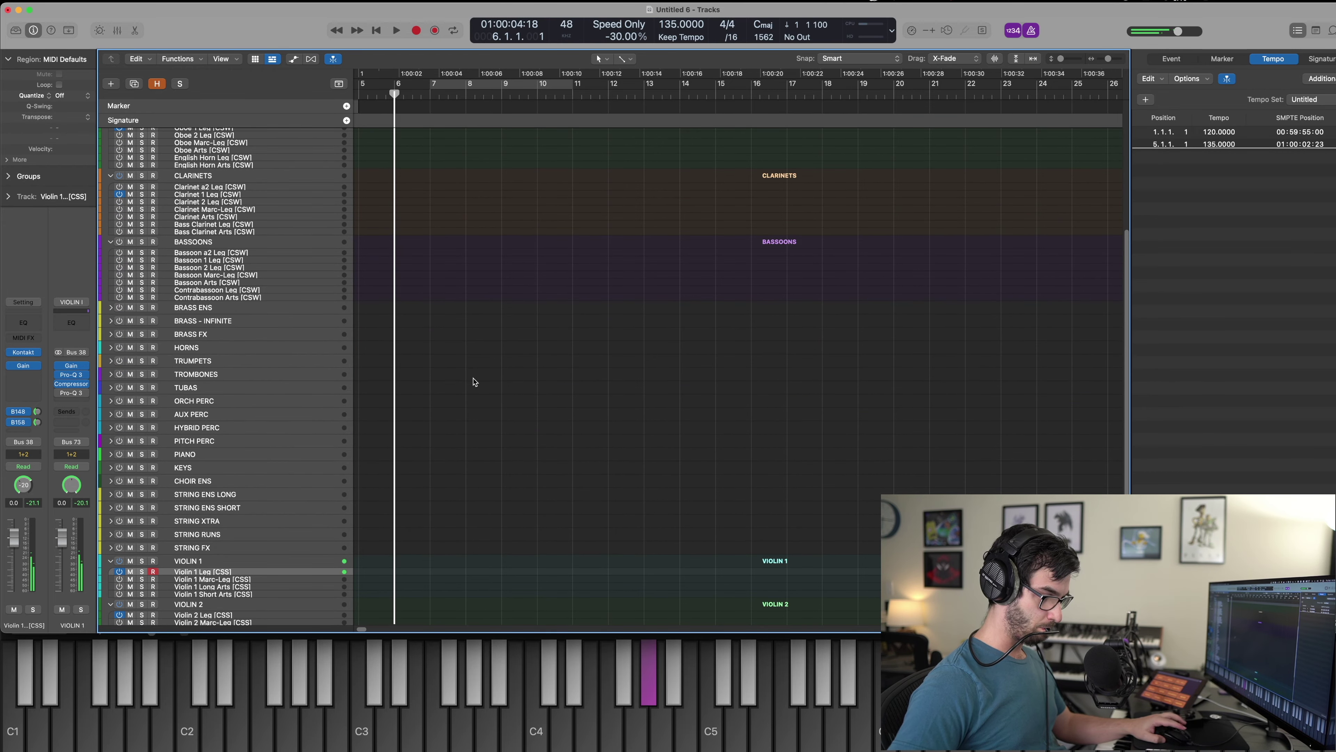
scroll(490, 368, "down", 8)
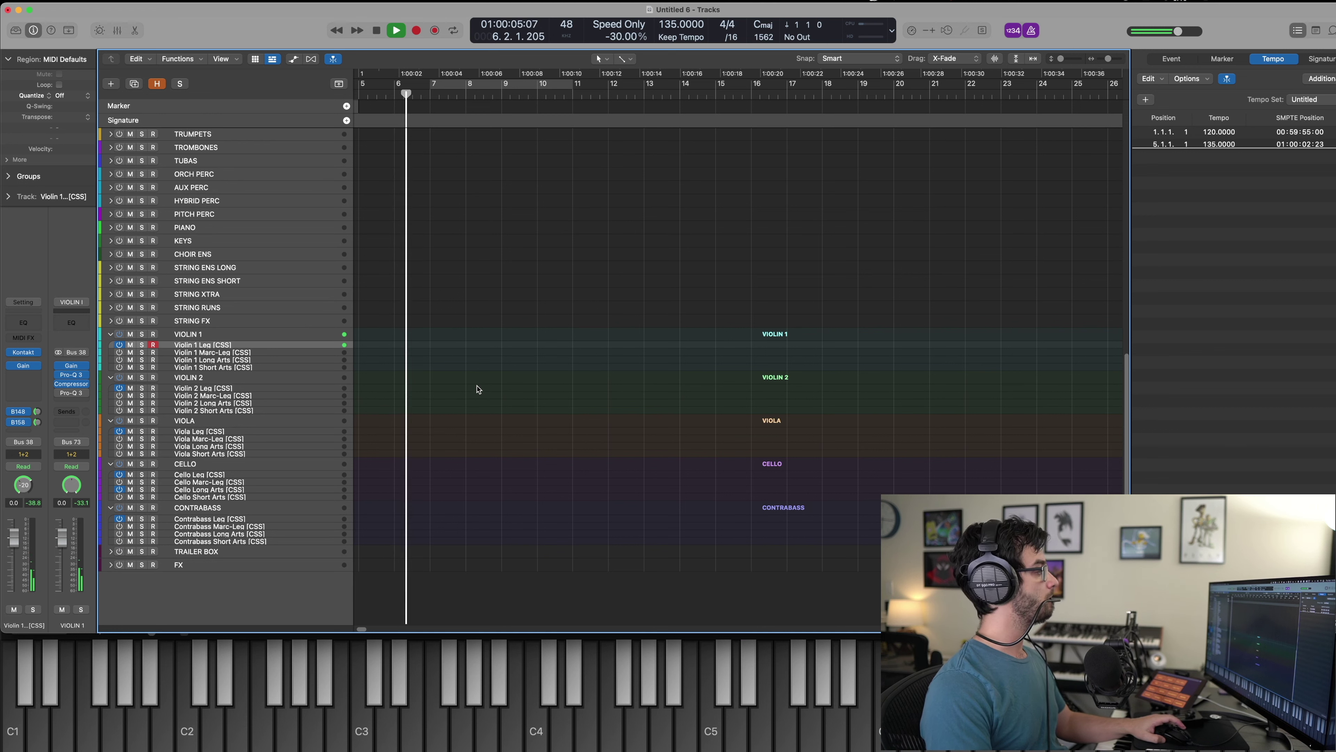
key("space")
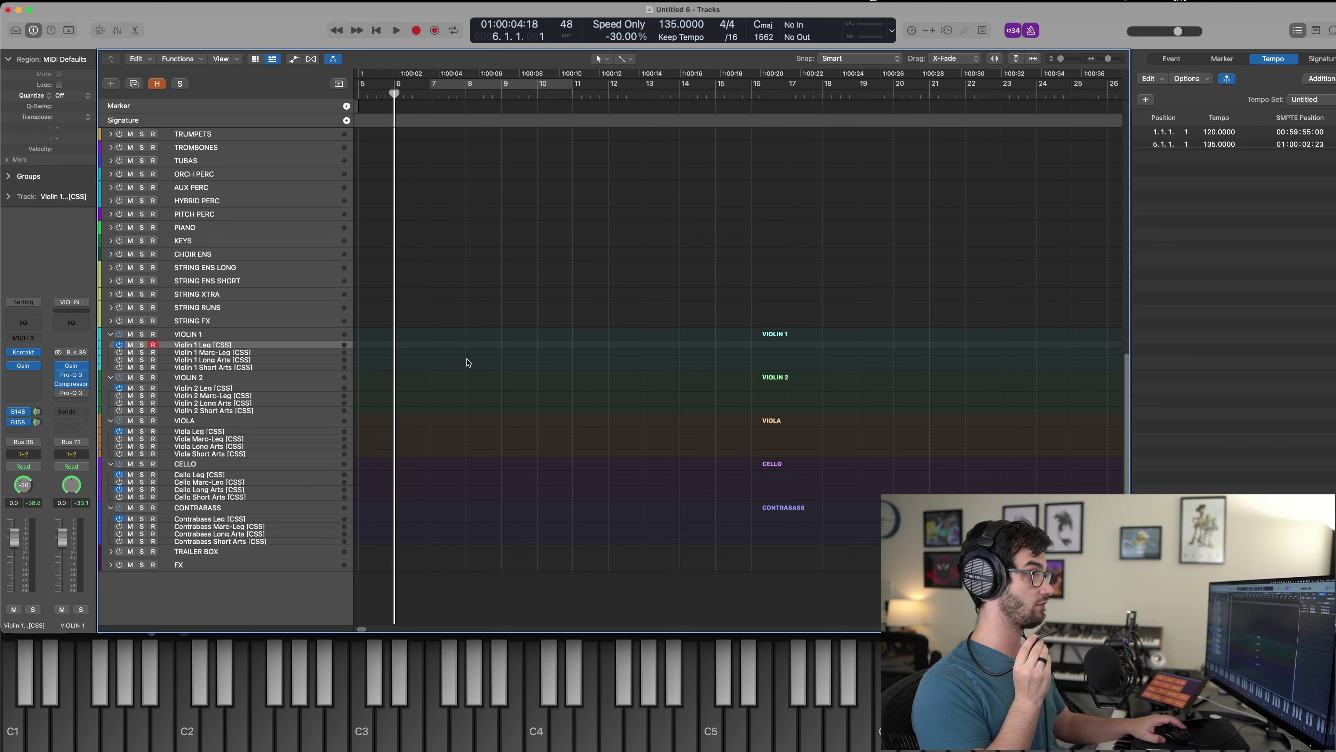
Play the melody from bar 6 to 25, capture it as a Violin 1 Leg [CSS] region and quantize its notes to 1/4 notes.
key("space")
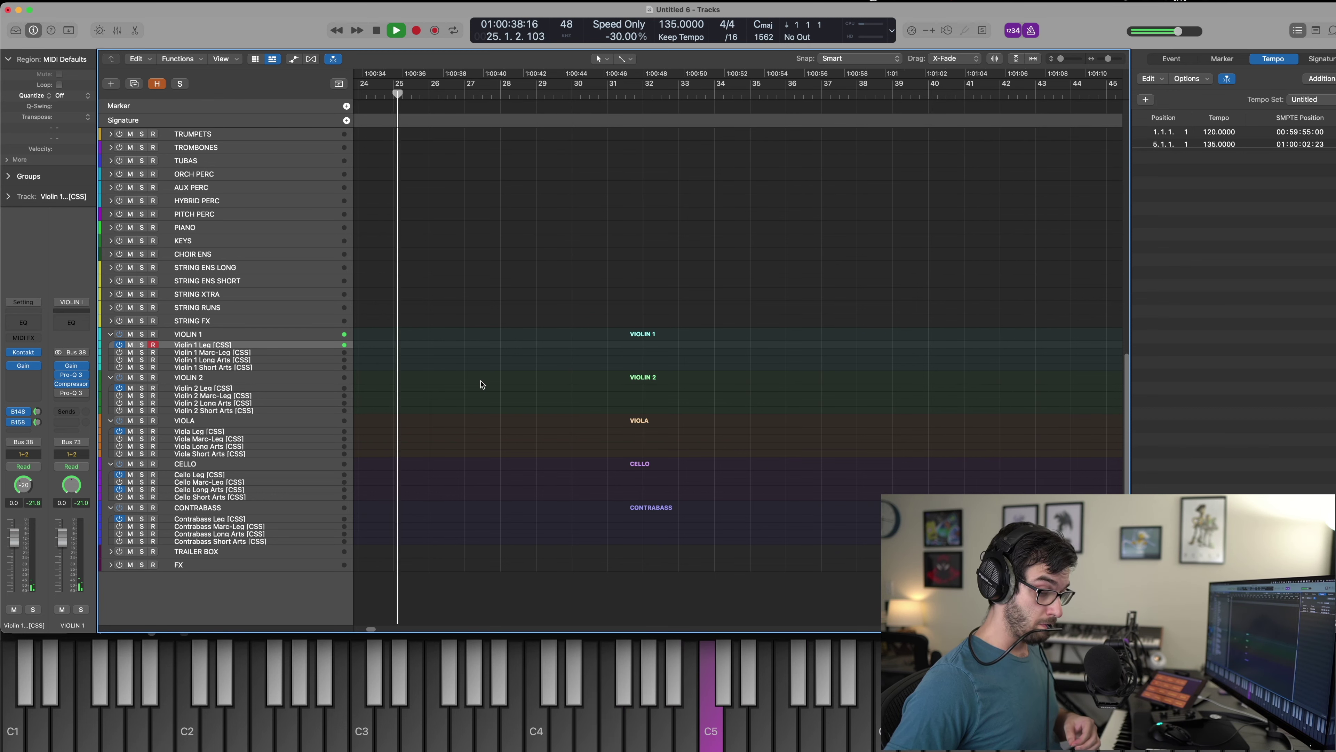
key("shift+r")
key("space")
key("p")
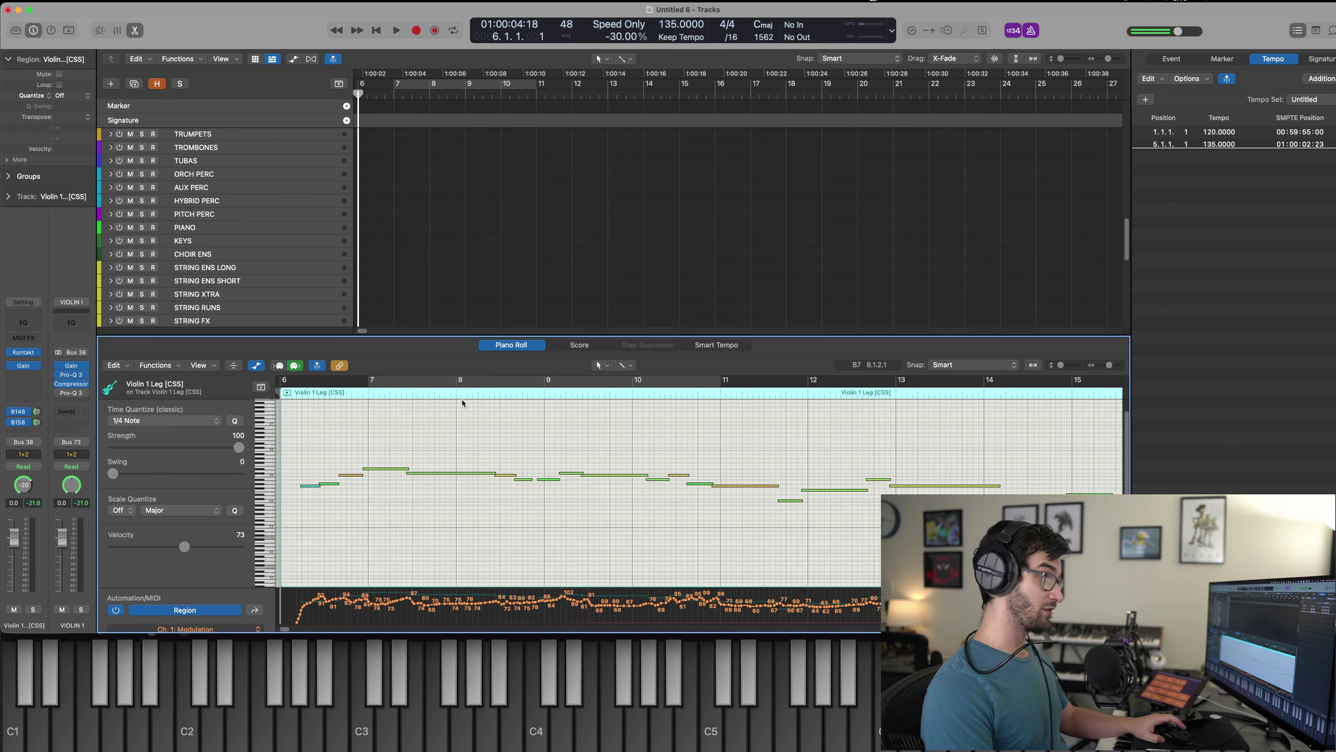
key("super+a")
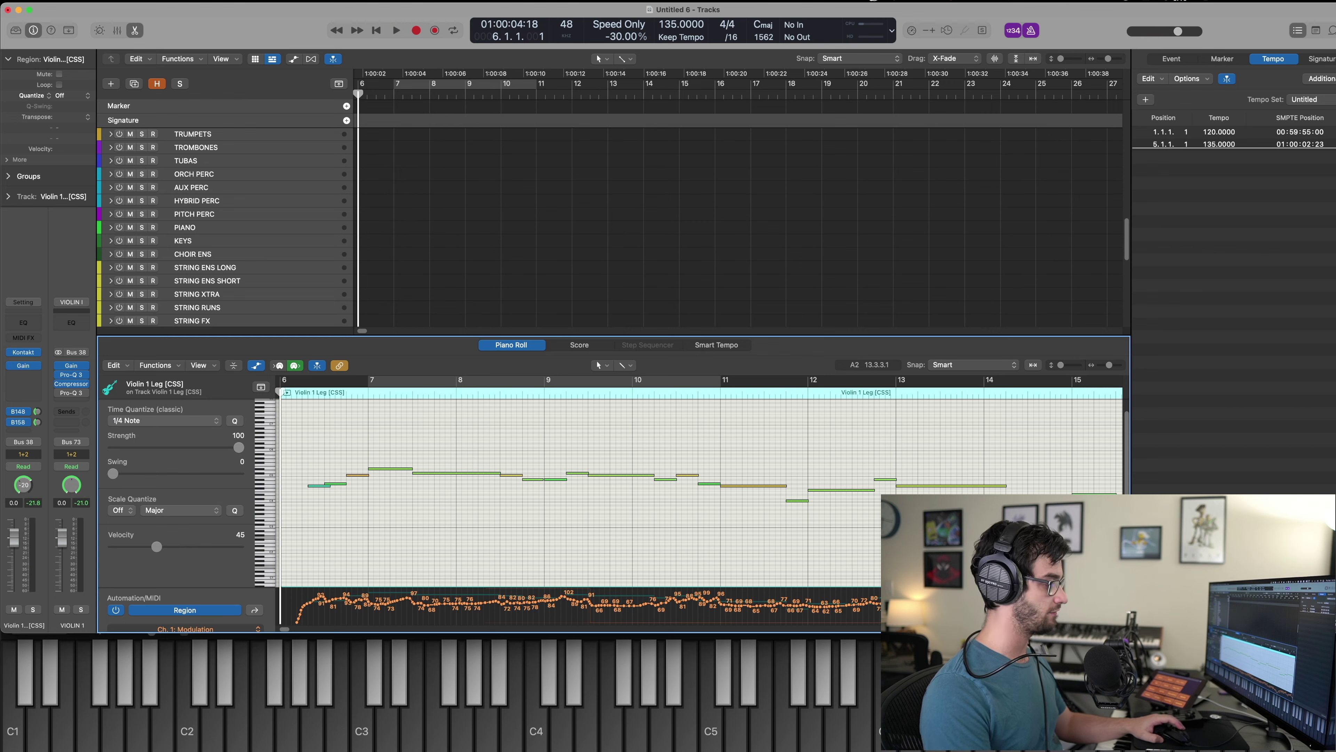
Replace the sharp modulation dip around bar 14 with a smooth rise, check the rest of the region and close the Piano Roll.
scroll(728, 604, "right", 5)
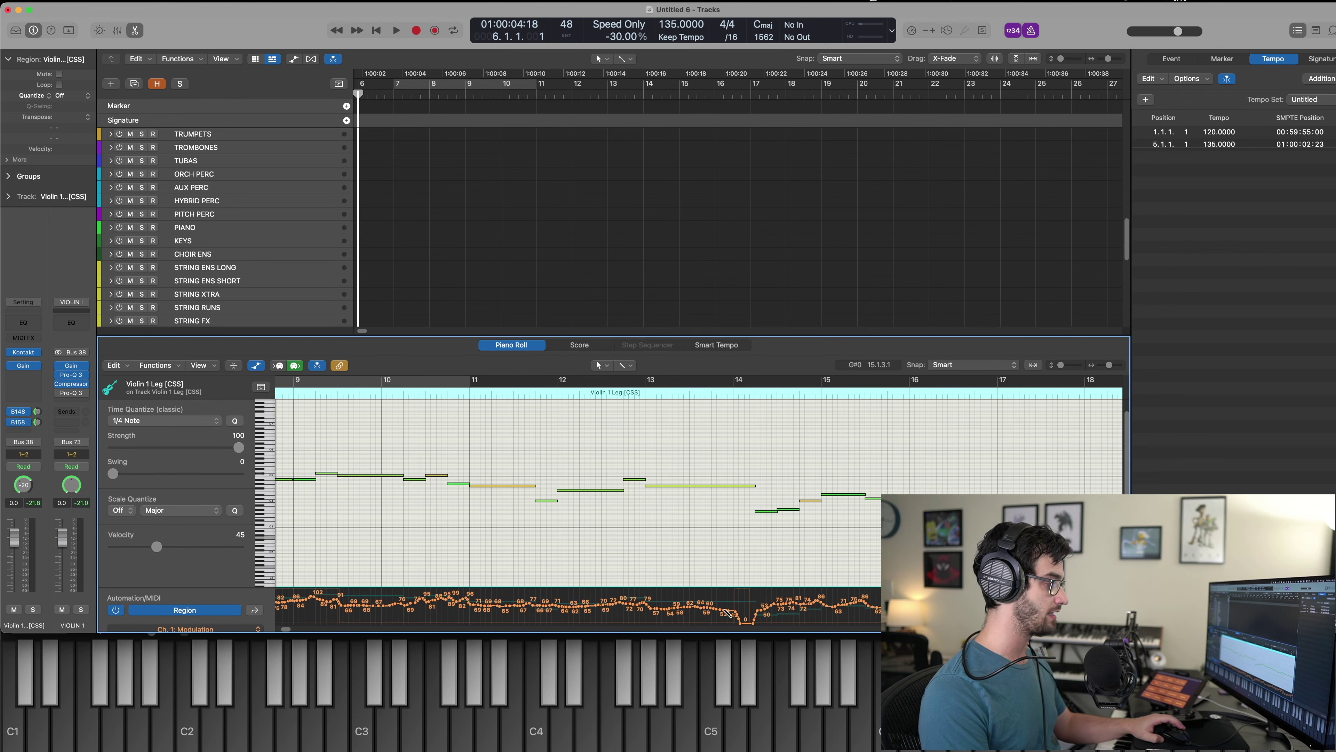
left_click_drag(728, 612, 789, 604)
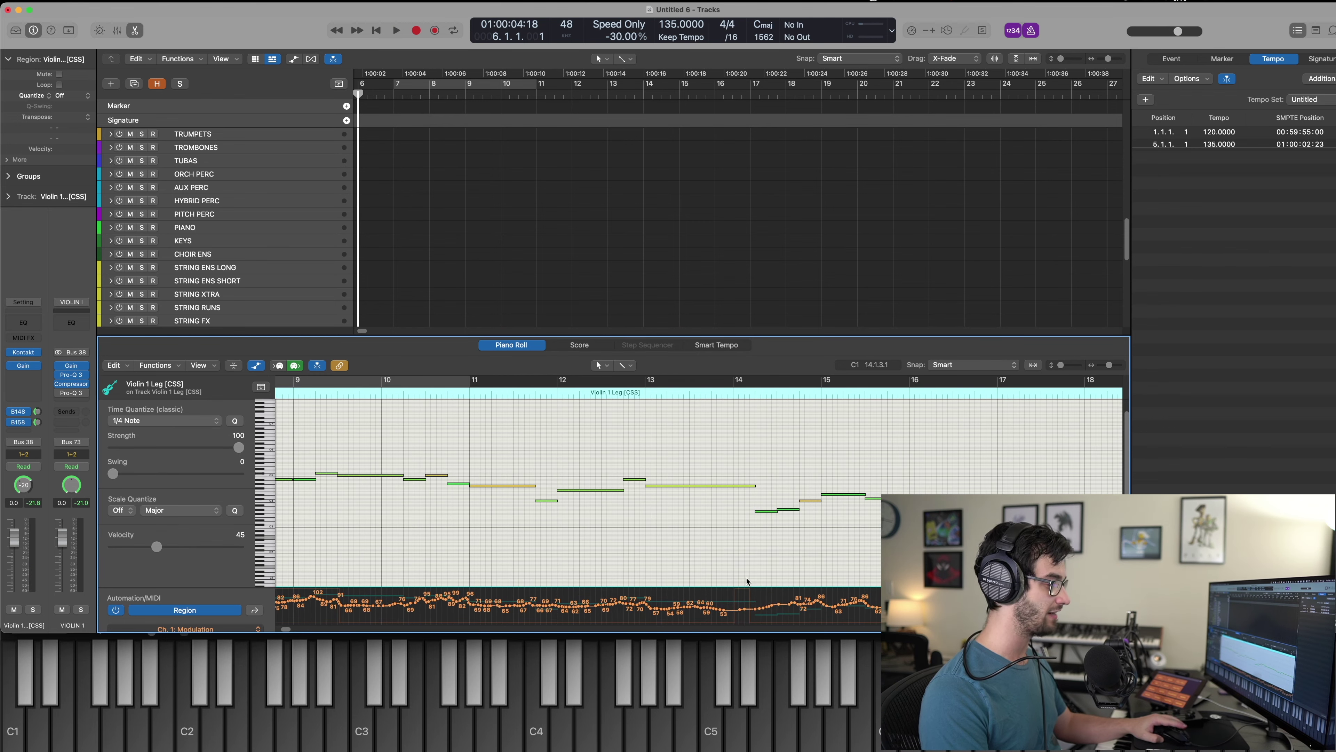
scroll(747, 581, "right", 10)
scroll(719, 588, "left", 20)
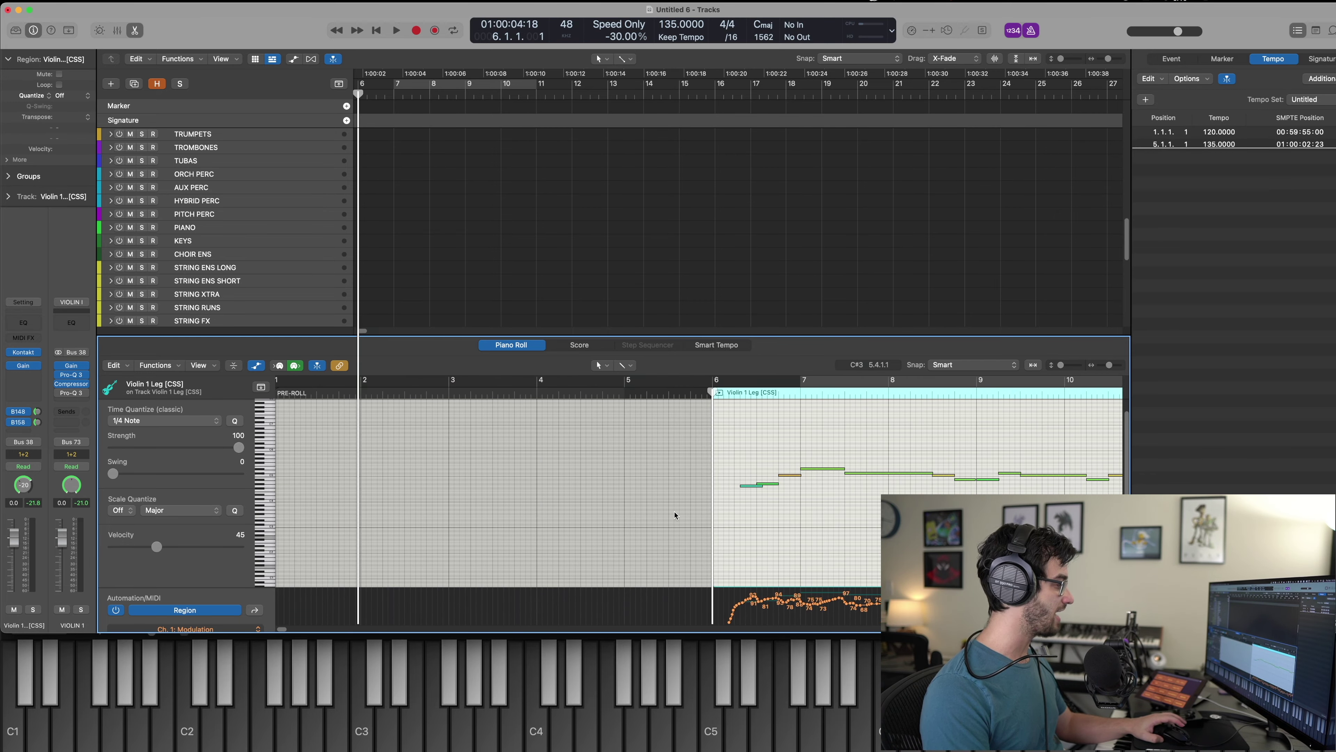
key("p")
scroll(509, 374, "left", 5)
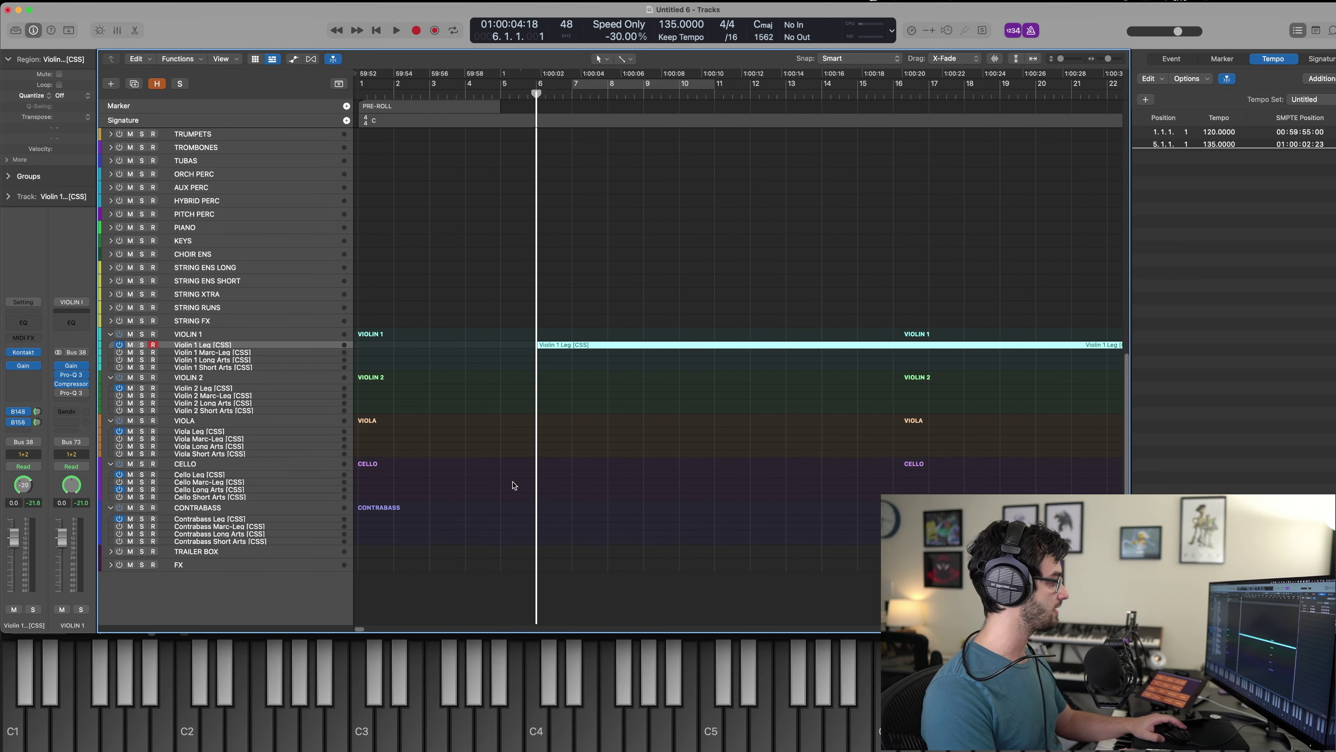
Copy the Violin 1 Leg [CSS] region onto the Violin 2 Leg [CSS] track at bar 6, transposed by -12.
left_click(472, 477)
left_click(292, 390)
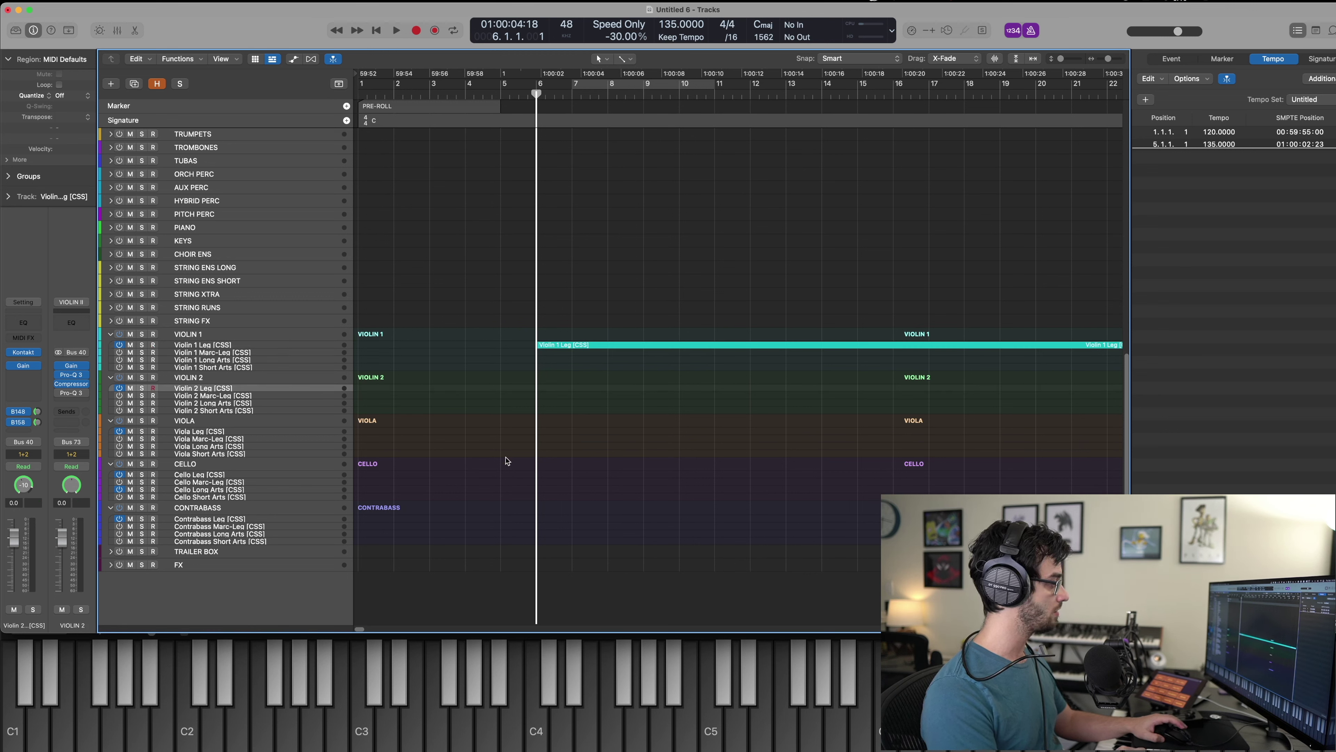
key("super+v")
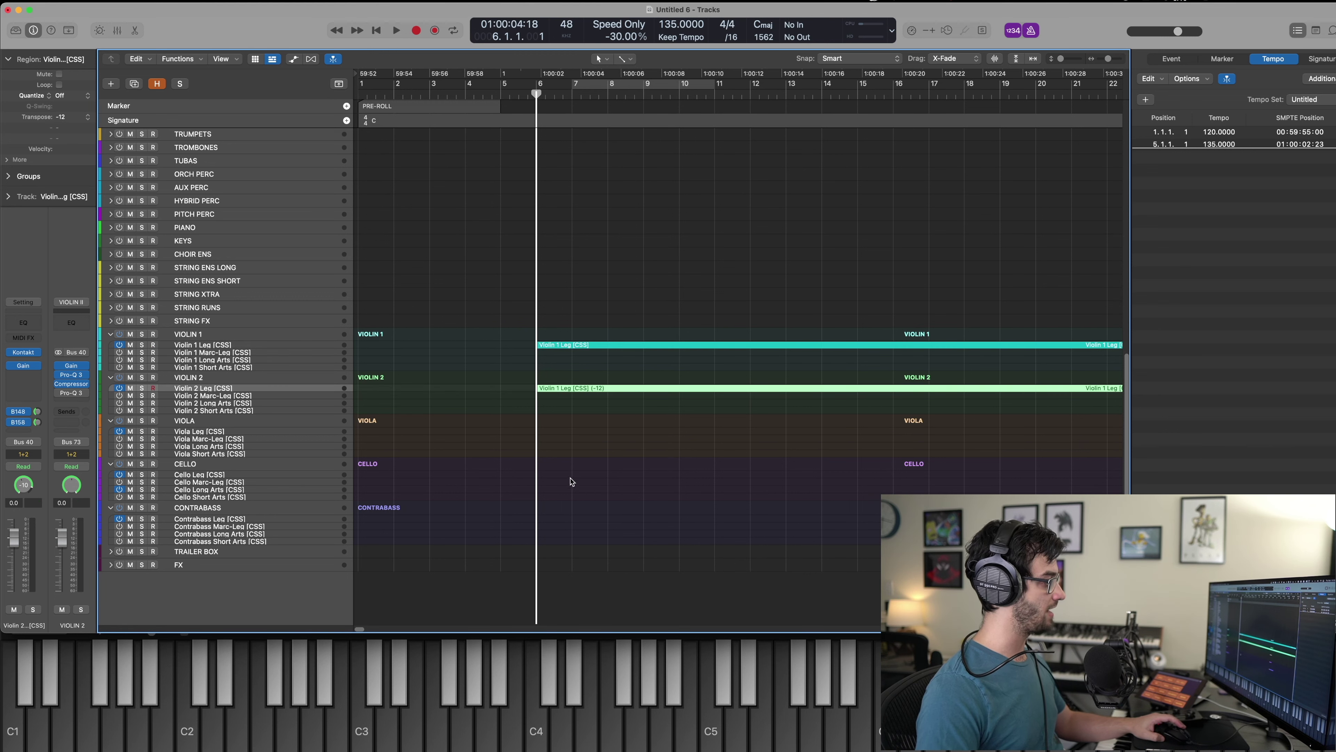
Open the Violin 1 and Violin 2 Leg regions together in the Piano Roll and compare their lines up to bar 15.
left_click_drag(698, 368, 702, 340)
key("period")
key("period")
key("period")
key("period")
key("period")
key("period")
left_click_drag(722, 437, 720, 289)
key("p")
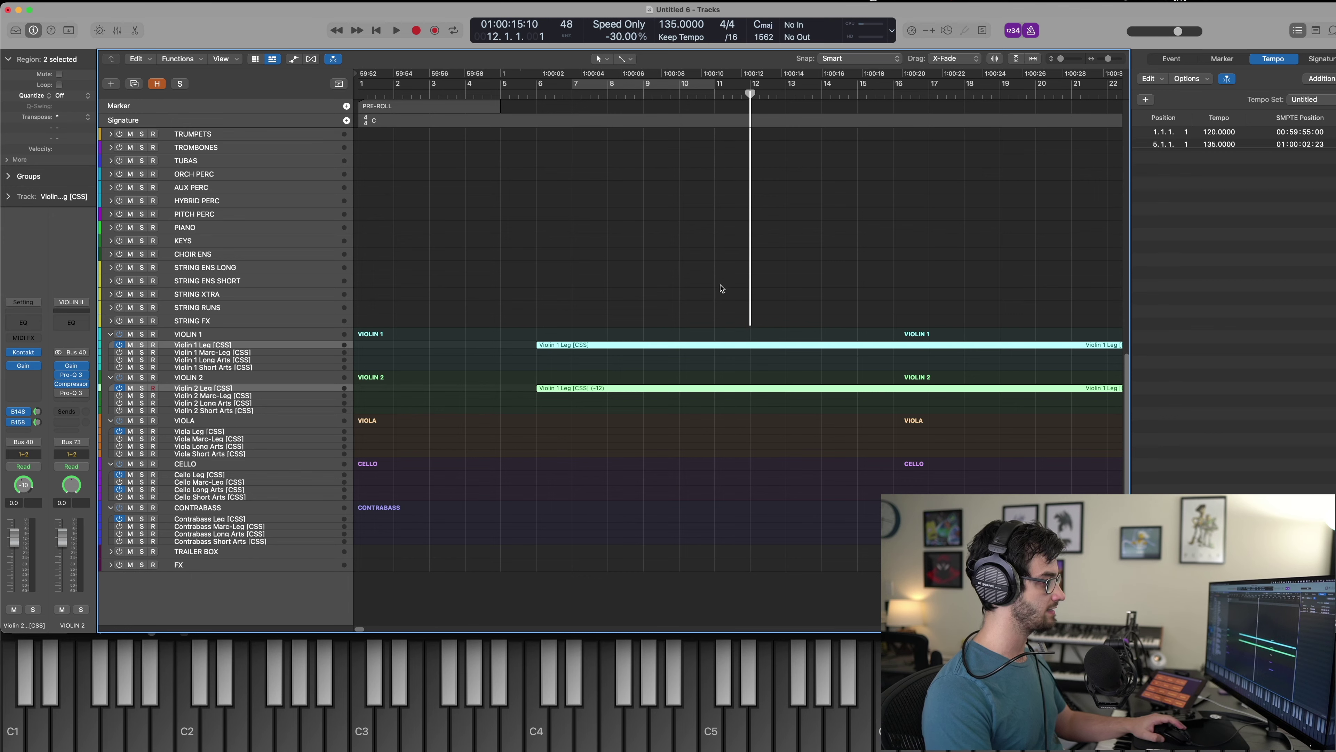
key("period")
key("period")
key("period")
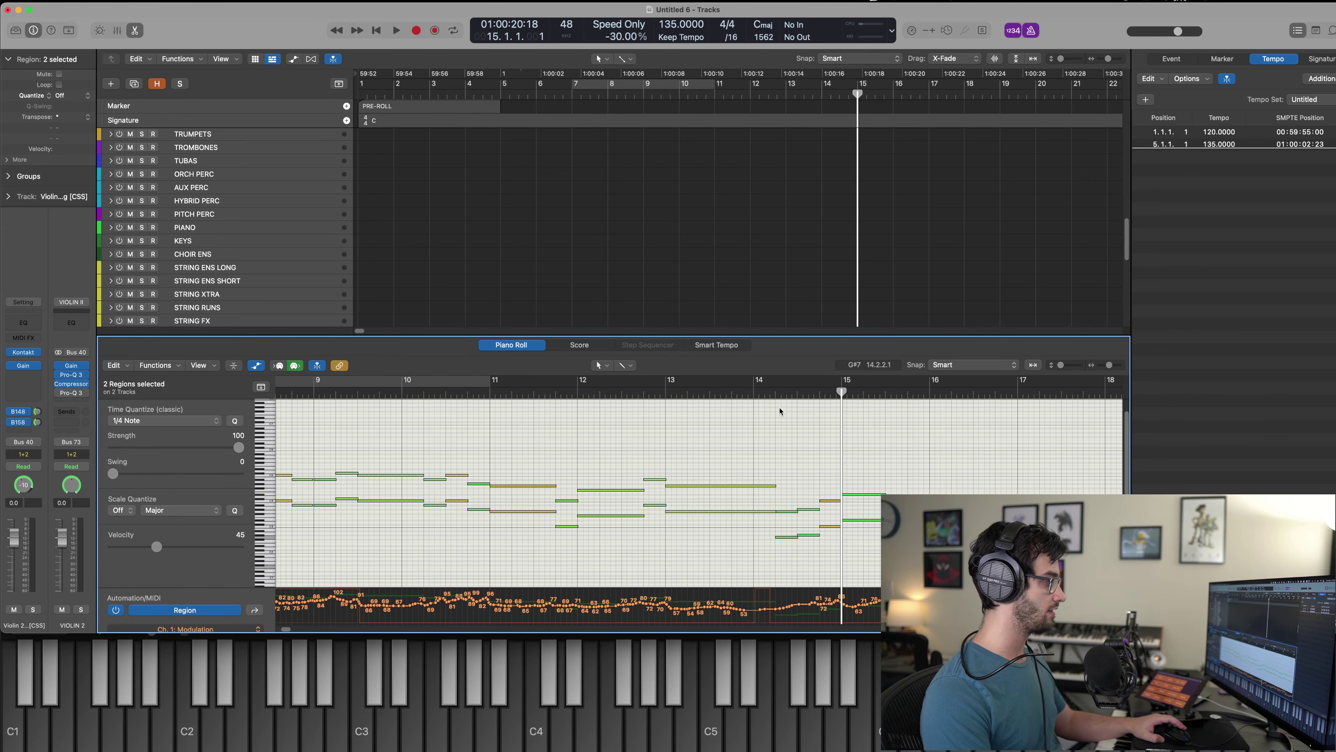
Raise the Violin 2 Leg region's notes from 14 2 1 1 to the end by an octave and close the Piano Roll.
key("comma")
key("p")
left_click(796, 380)
key("p")
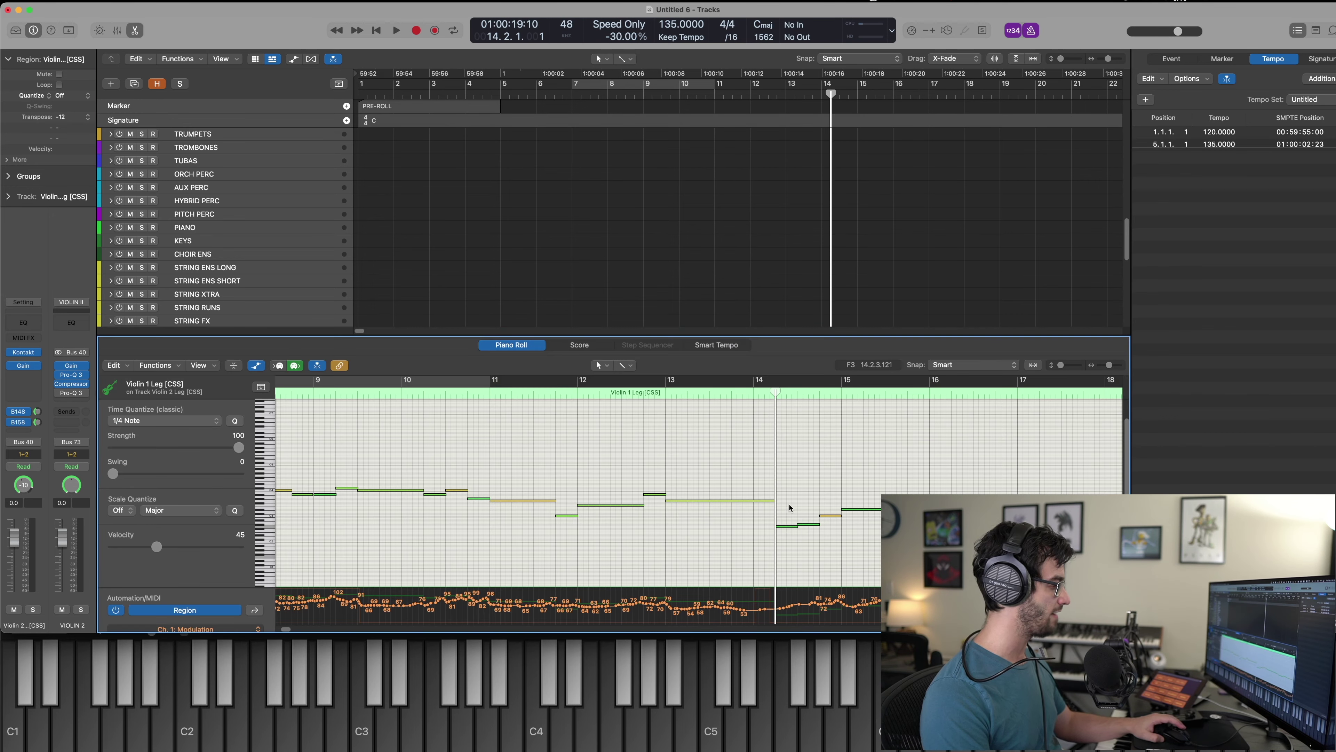
scroll(789, 508, "right", 10)
scroll(681, 472, "left", 2)
key("super+Left")
key("super+Left")
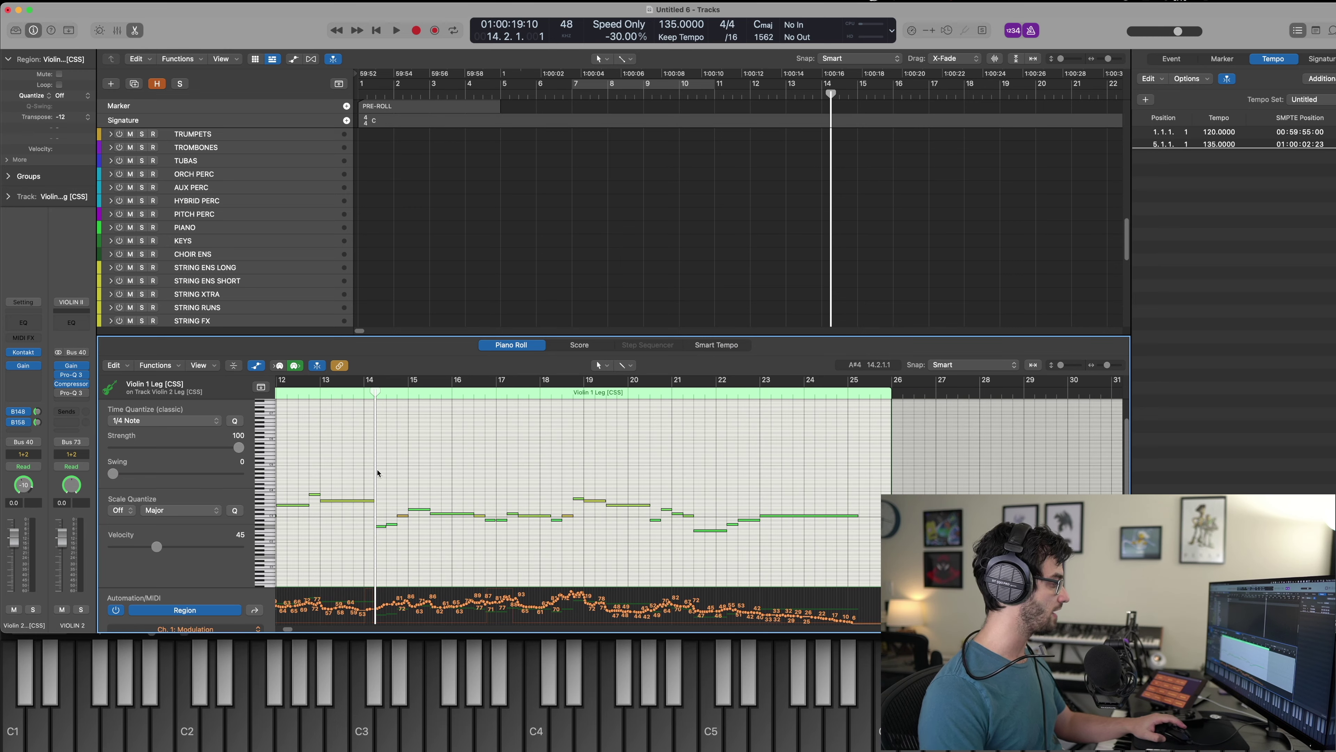
left_click_drag(380, 464, 947, 585)
key("alt+shift+Up")
scroll(606, 503, "left", 10)
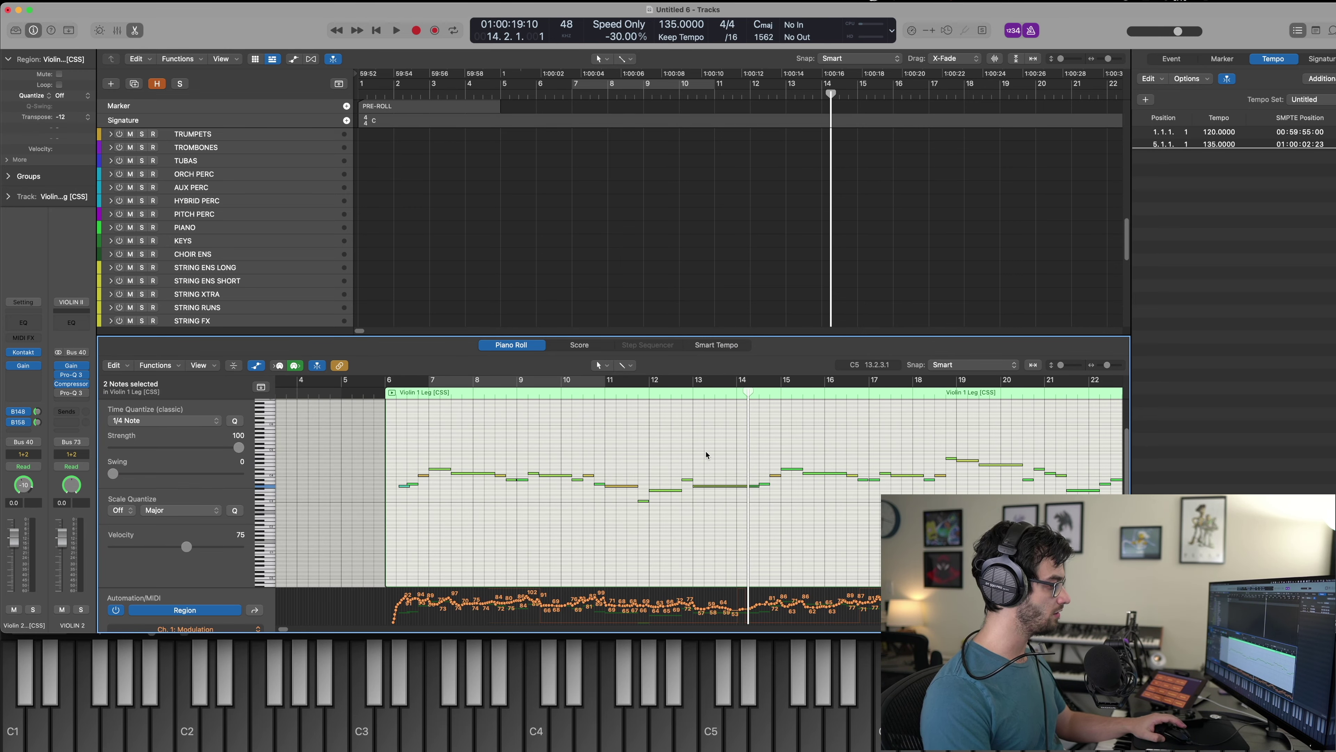
key("p")
left_click(546, 447)
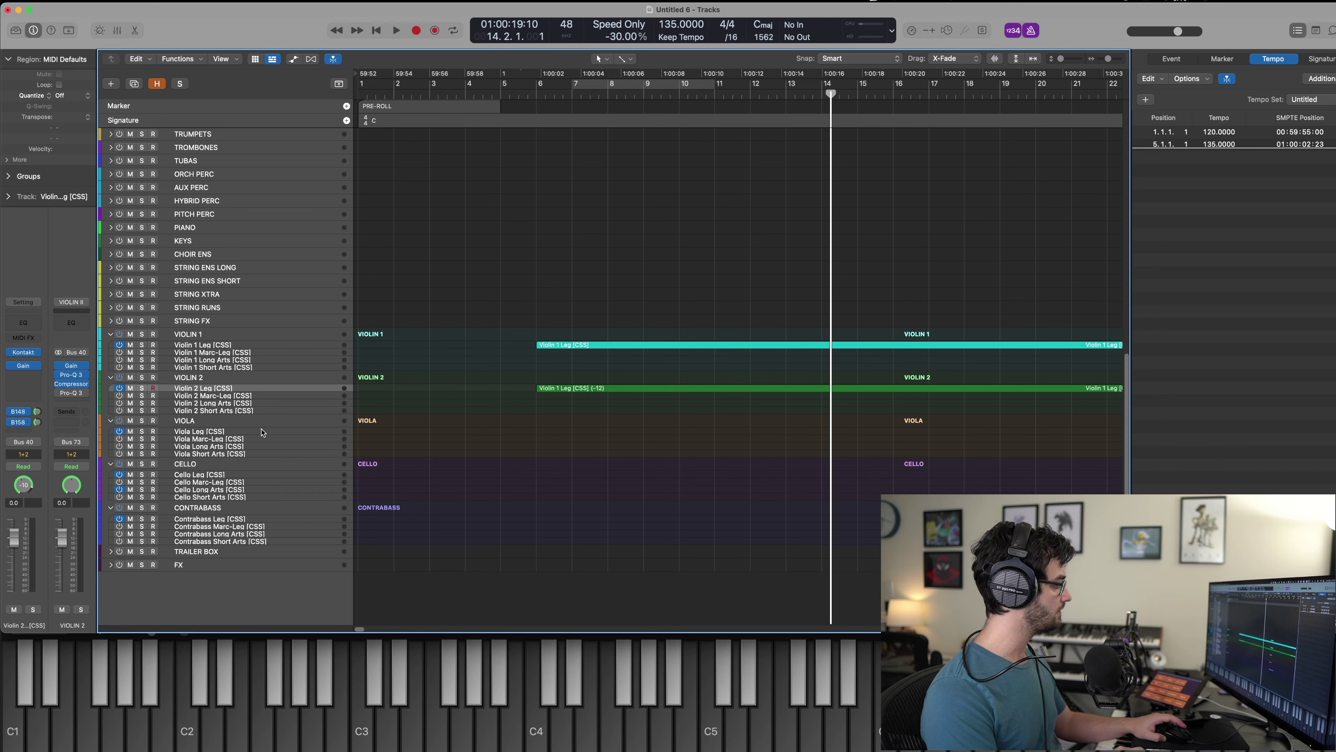
Copy the Violin 2 Leg region, transposed -12, onto the Viola Leg [CSS] track at its original position and return the playhead to bar 6.
left_click(262, 431)
key("super+shift+v")
left_click_drag(641, 478, 620, 426)
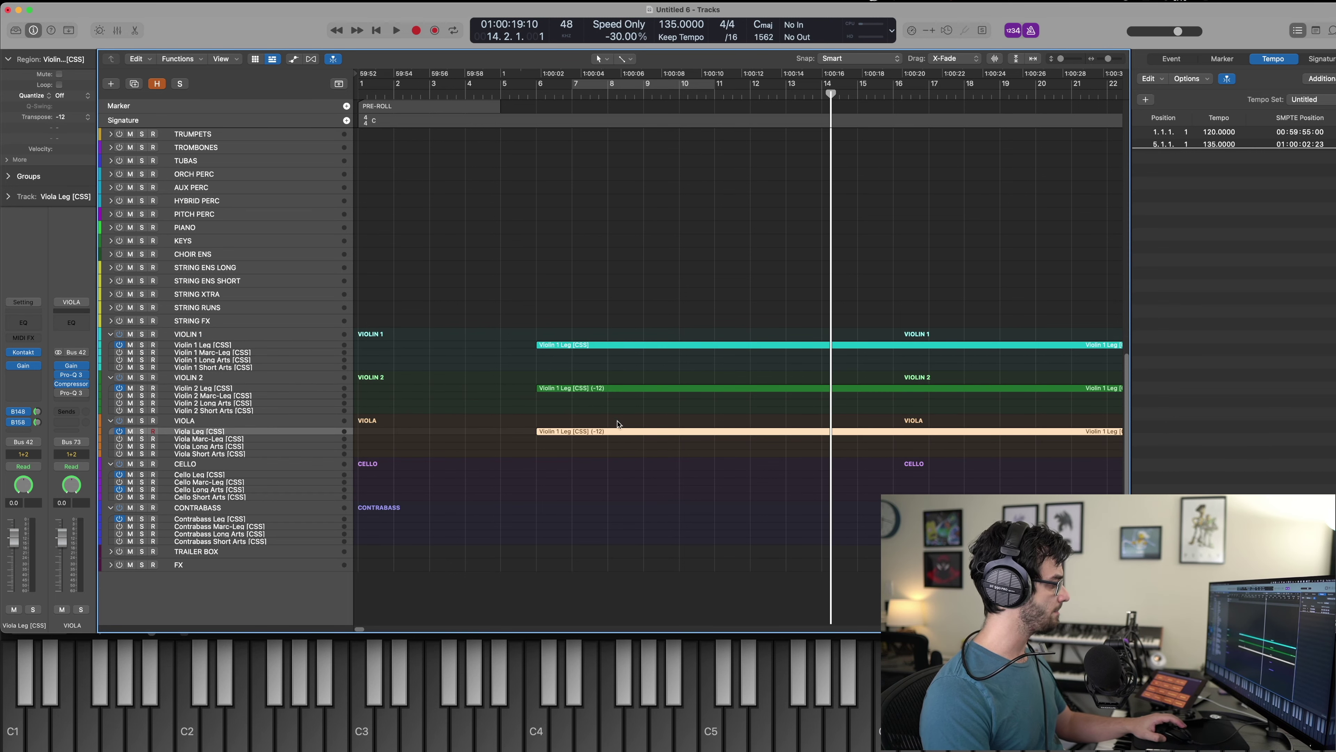
key("comma")
key("comma")
key("comma")
key("comma")
key("comma")
key("comma")
key("comma")
key("comma")
key("comma")
Try lowering the Viola Leg region's notes from bar 14 beat 2 to the end by an octave.
key("p")
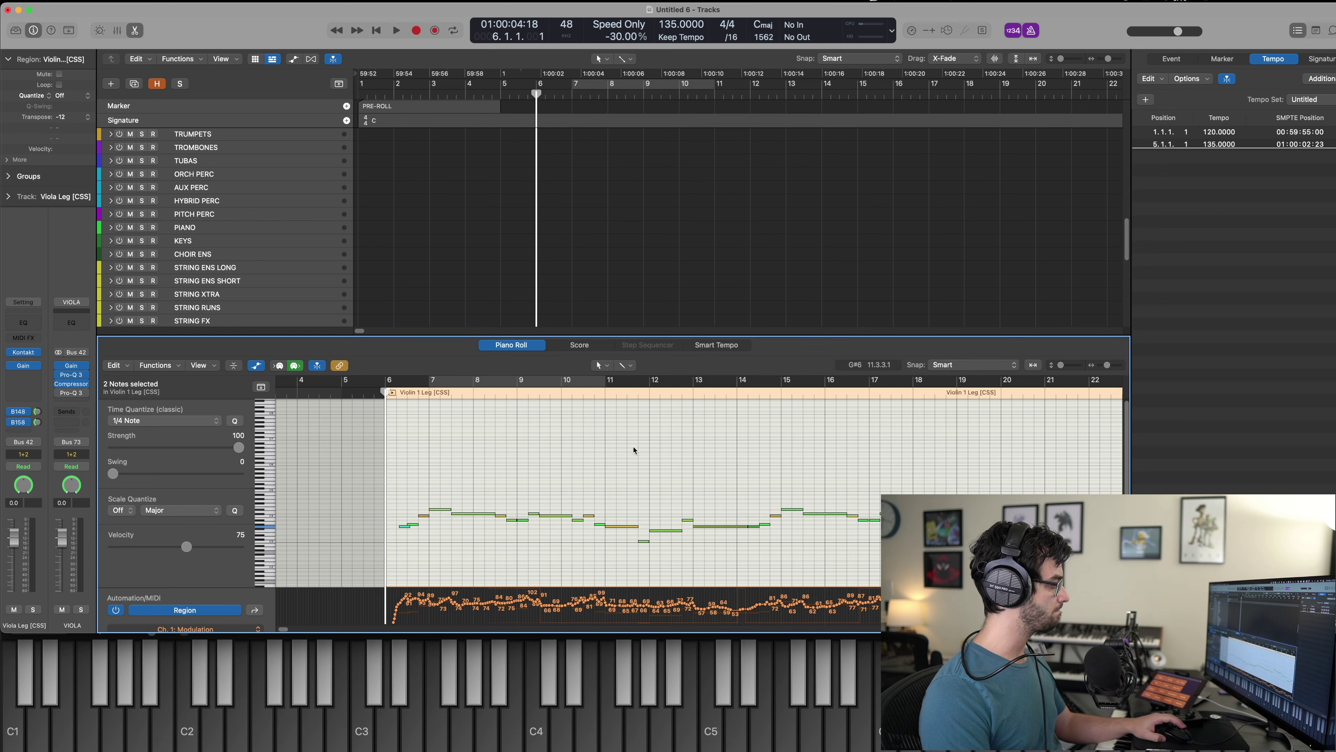
scroll(642, 460, "right", 5)
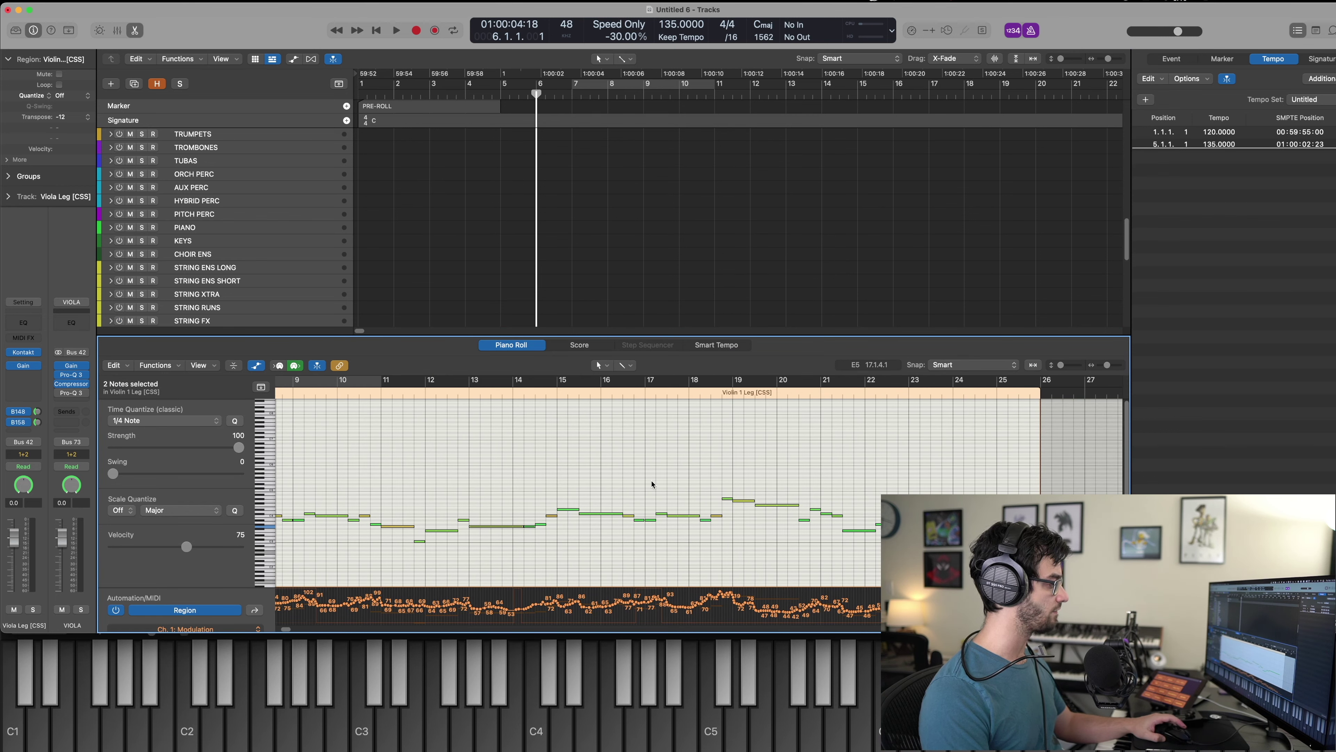
left_click_drag(536, 457, 953, 558)
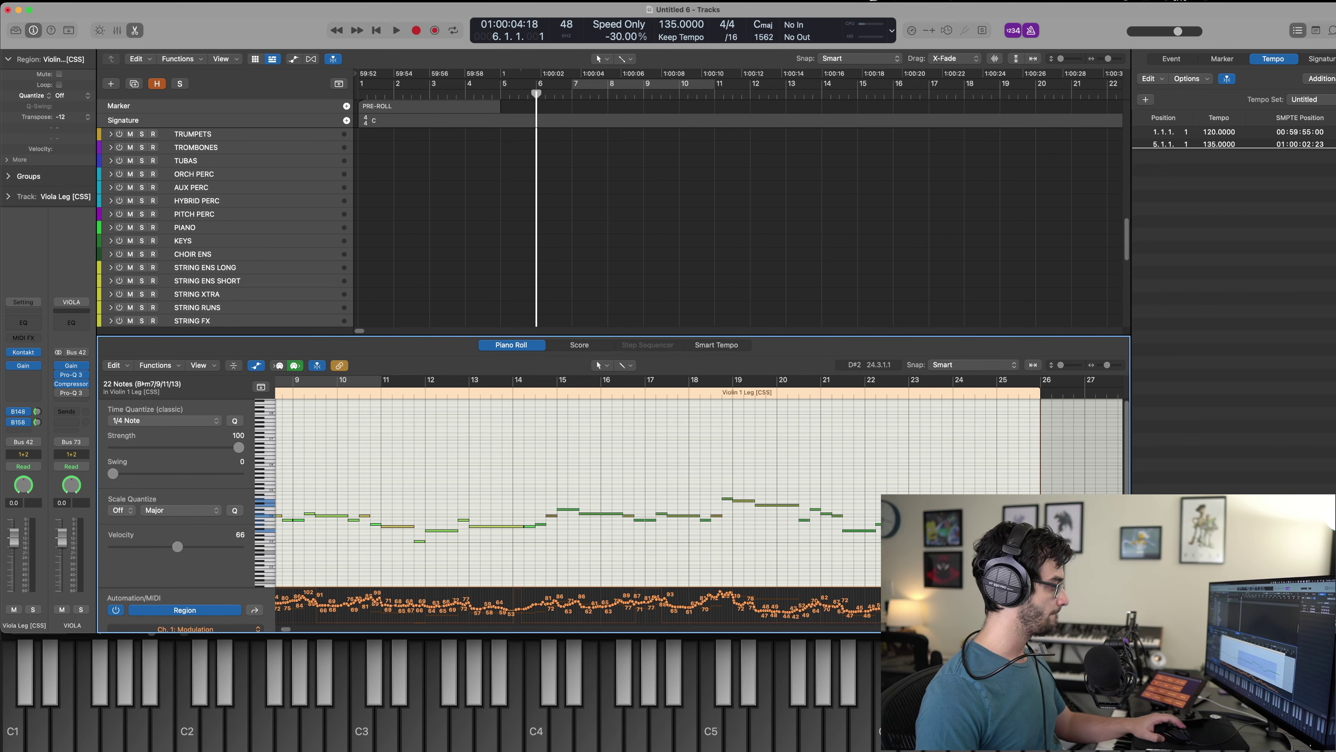
key("shift+alt+Down")
left_click(491, 491)
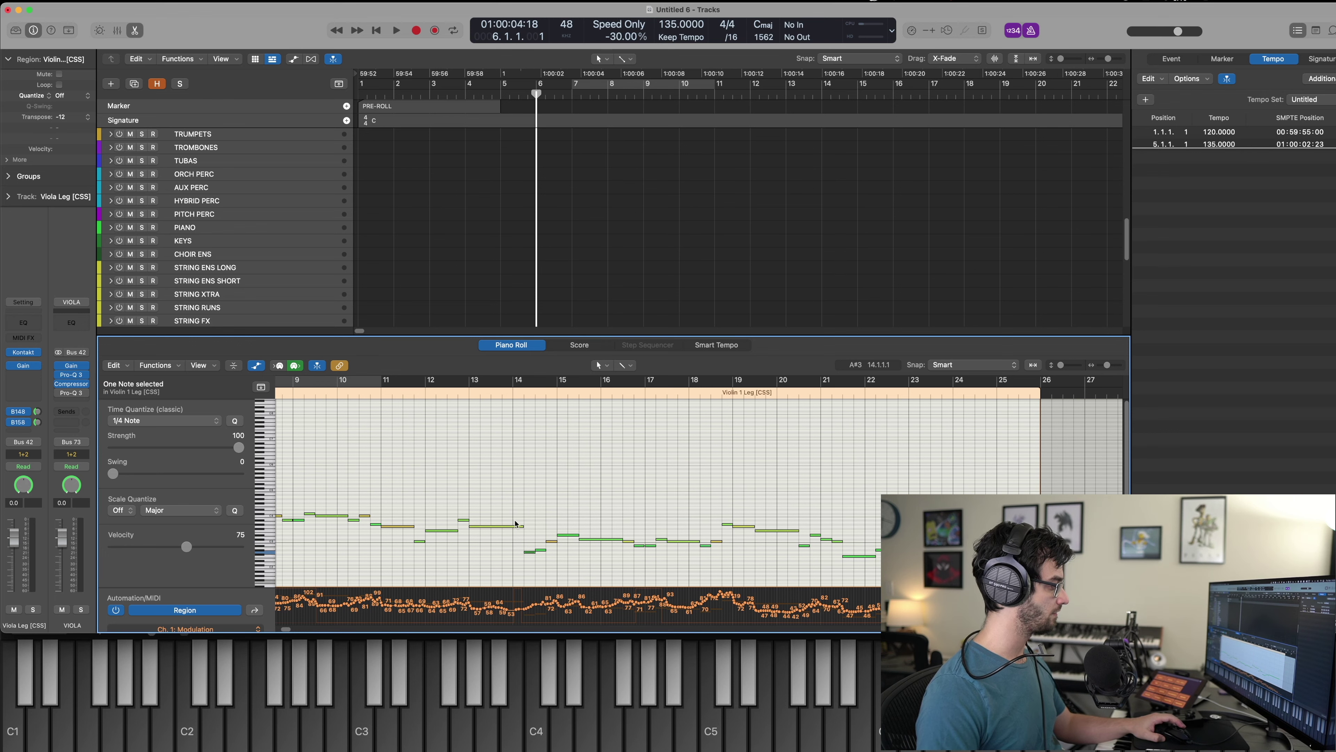
key("p")
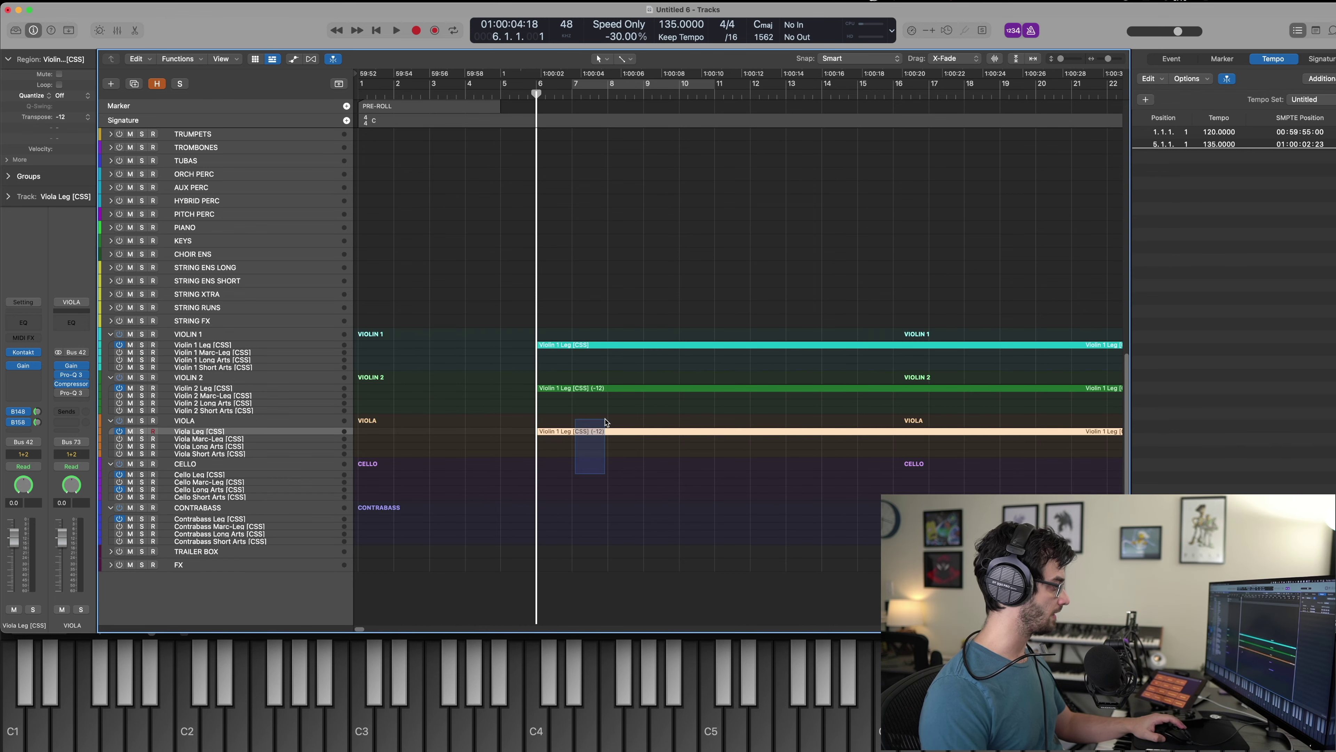
Transpose the Viola Leg region to -24 and raise its notes from bar 14 beat 2 onward by an octave.
key("p")
left_click_drag(647, 481, 1059, 579)
key("shift+alt+Up")
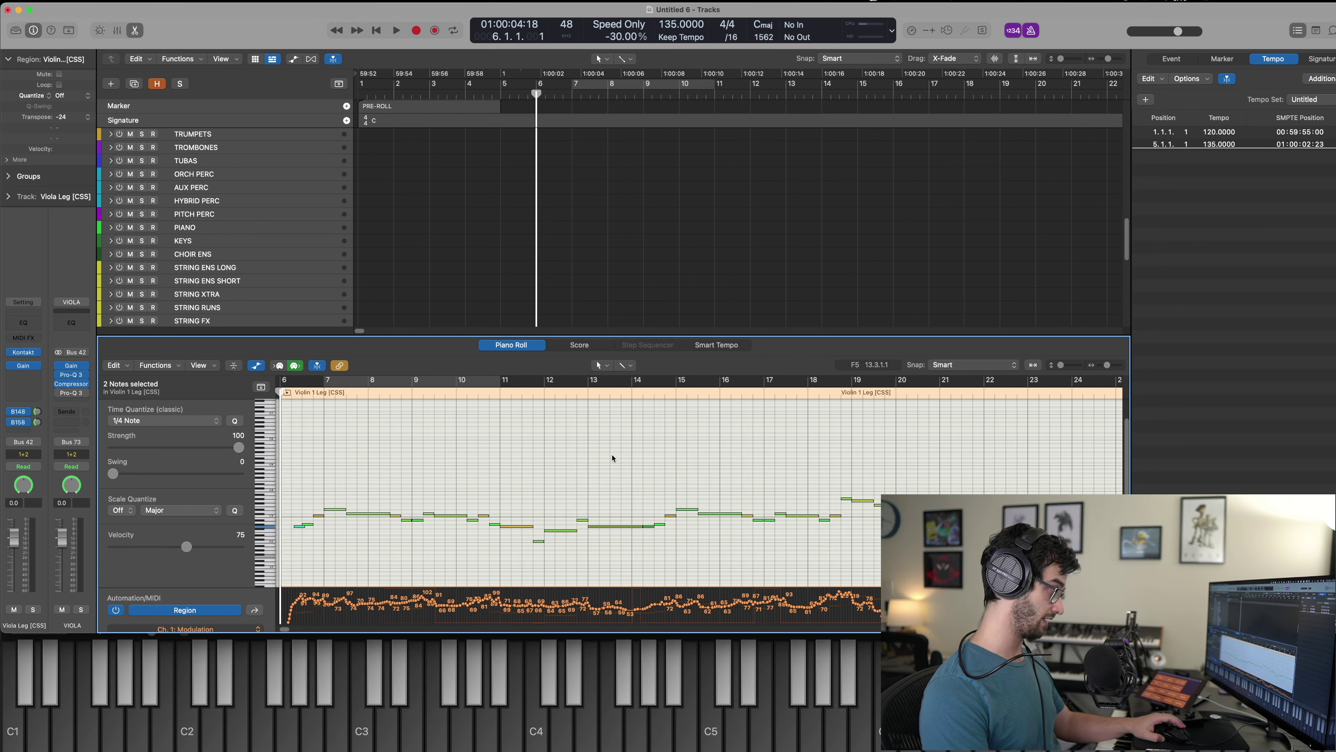
Compare the Violin 1, Violin 2 and Viola Leg regions together in the Piano Roll.
key("p")
key("super+a")
key("p")
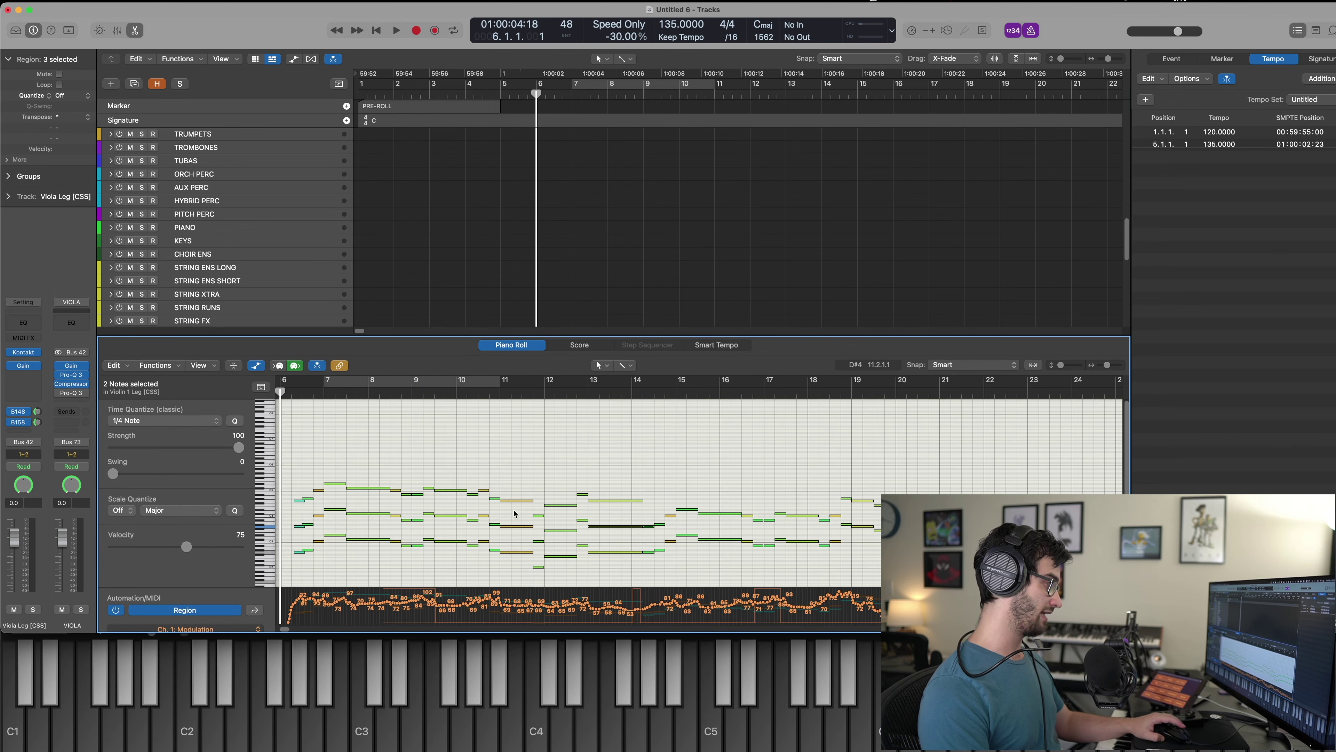
key("p")
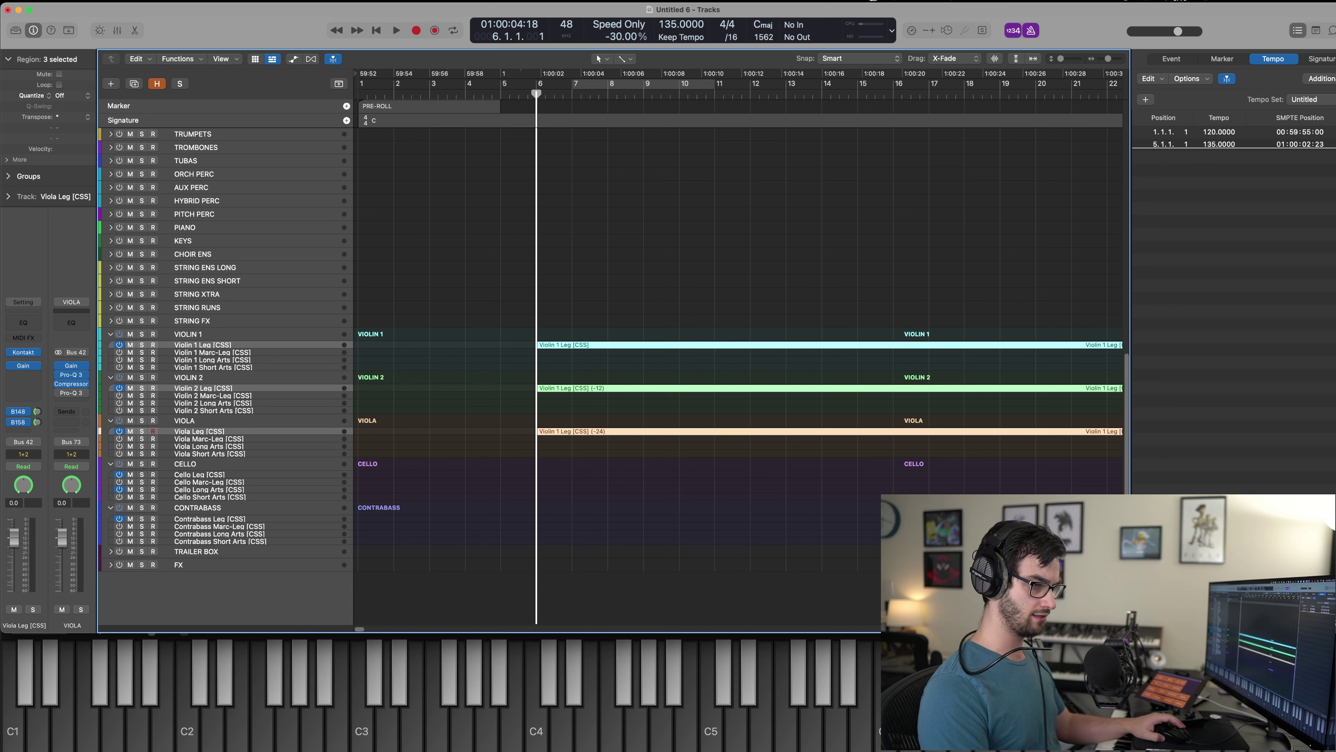
key("super+Tab")
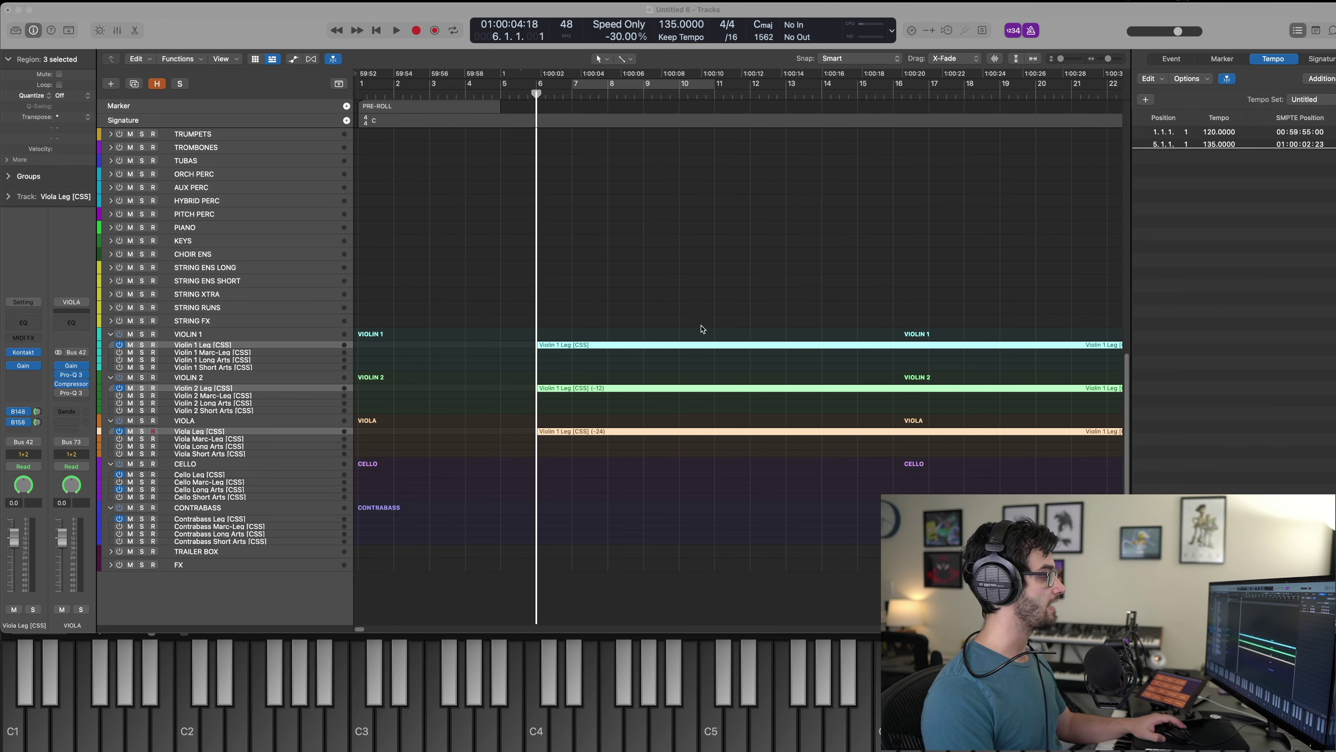
Split the Violin 1 Leg [CSS] region at 14 2 1 1, just before the melody's low re-entry.
left_click(693, 345)
key("period")
key("period")
key("period")
key("period")
key("period")
key("period")
key("period")
key("p")
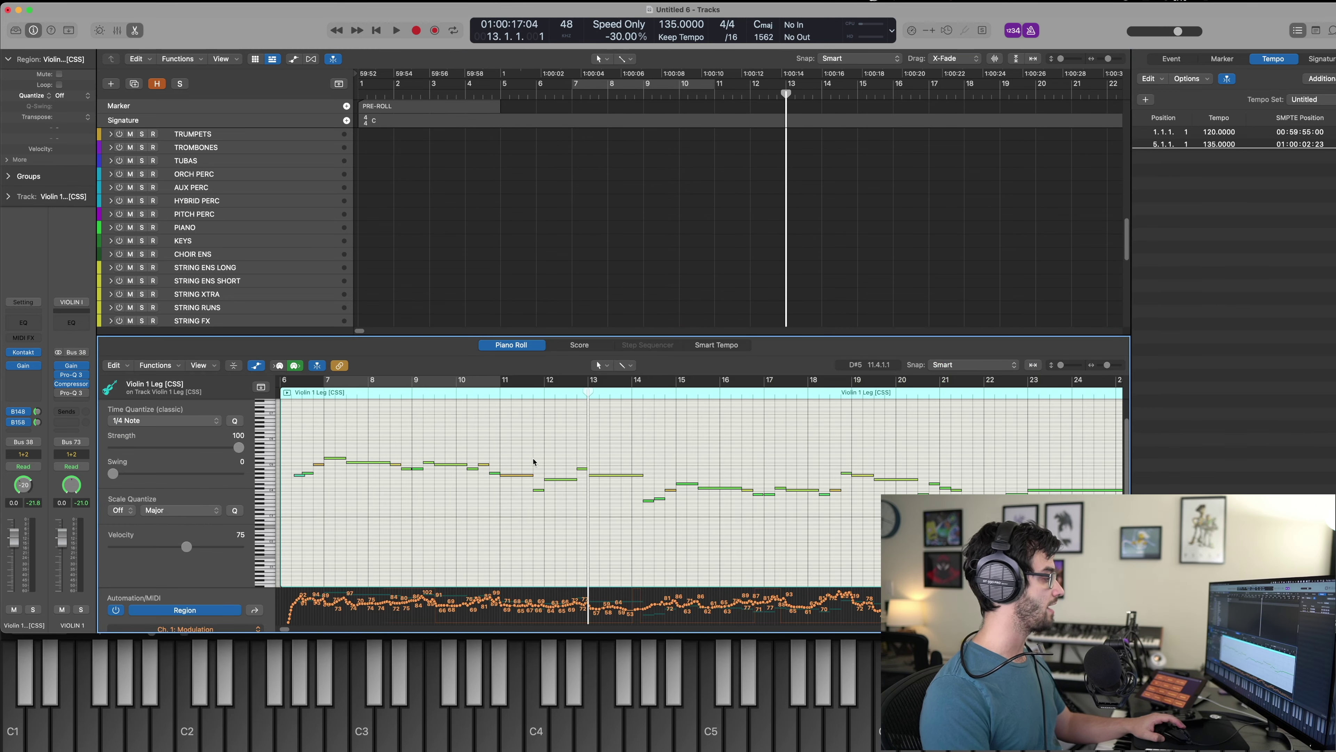
key("period")
key("period")
key("comma")
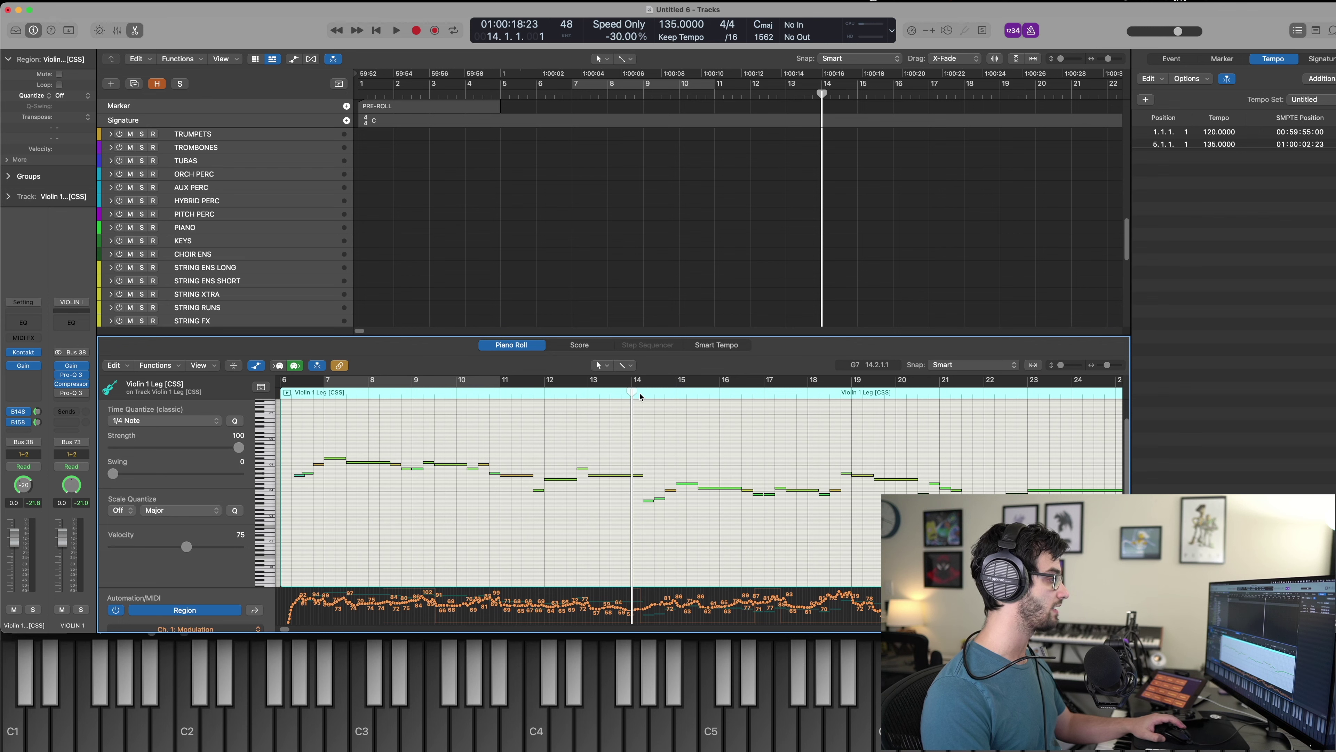
left_click(641, 397)
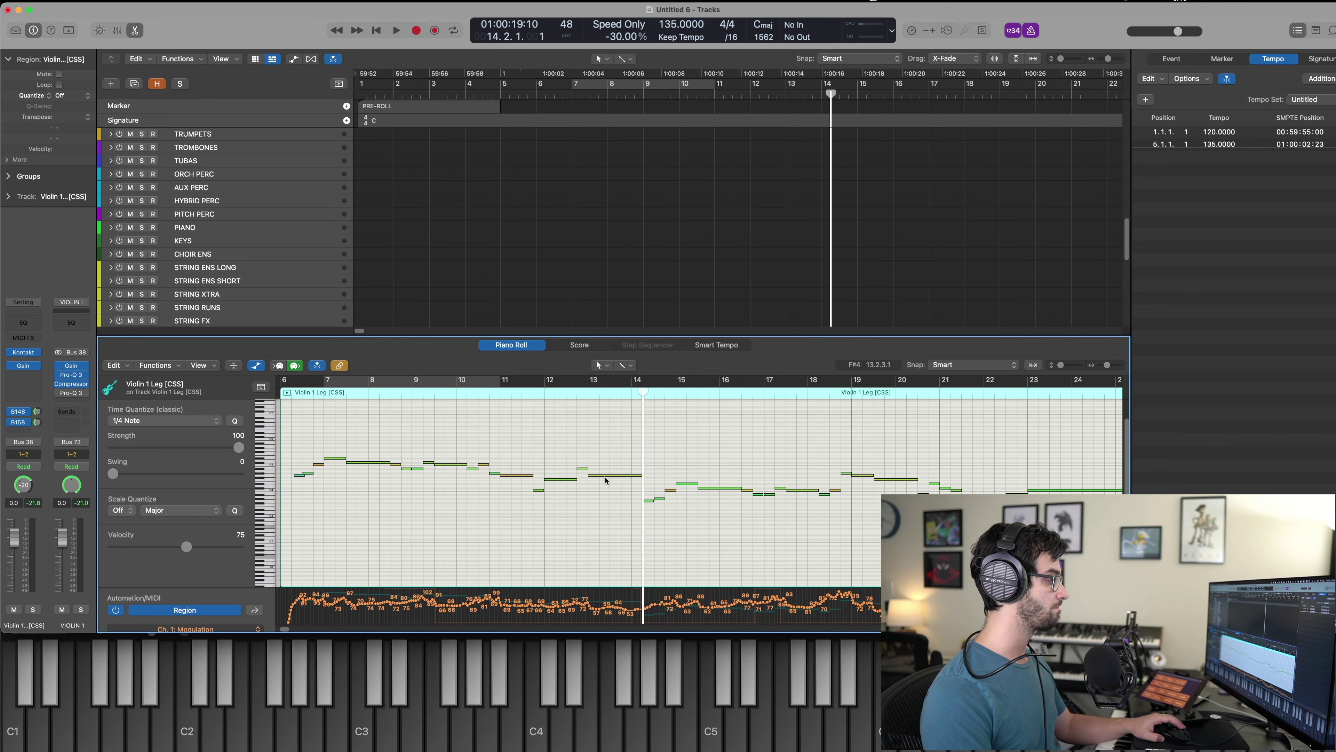
key("p")
key("super+t")
key("Return")
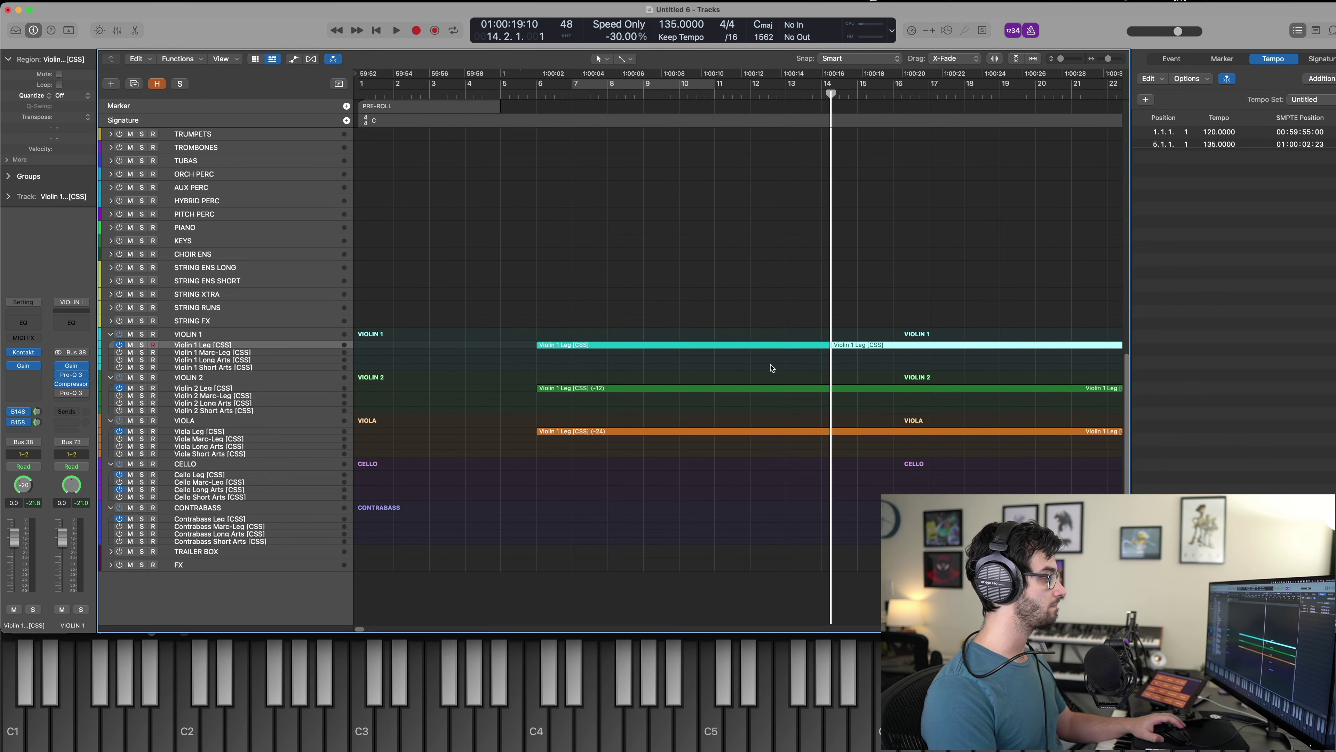
Copy the second part of the split Violin 1 region onto the Flute 1 Leg [CSW] track at 14 2 1 1, transposed +12.
scroll(772, 367, "up", 10)
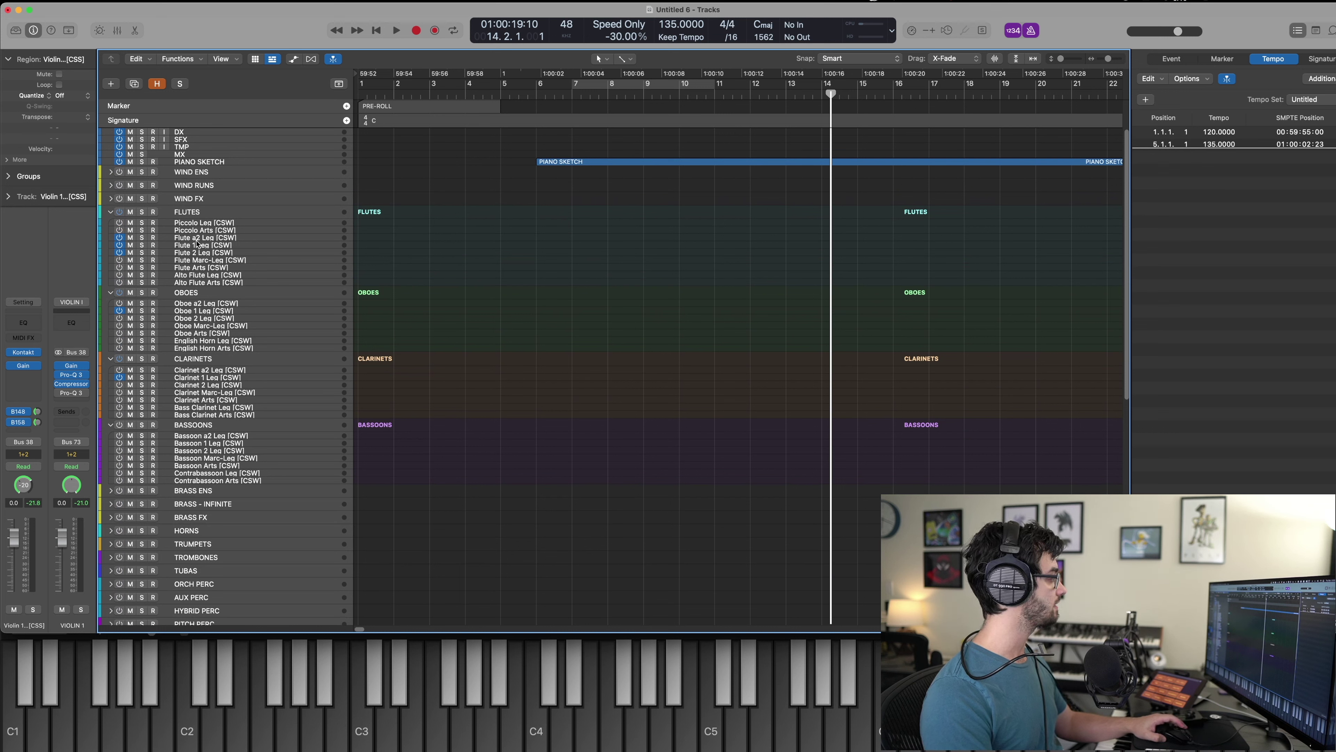
left_click(196, 247)
key("super+v")
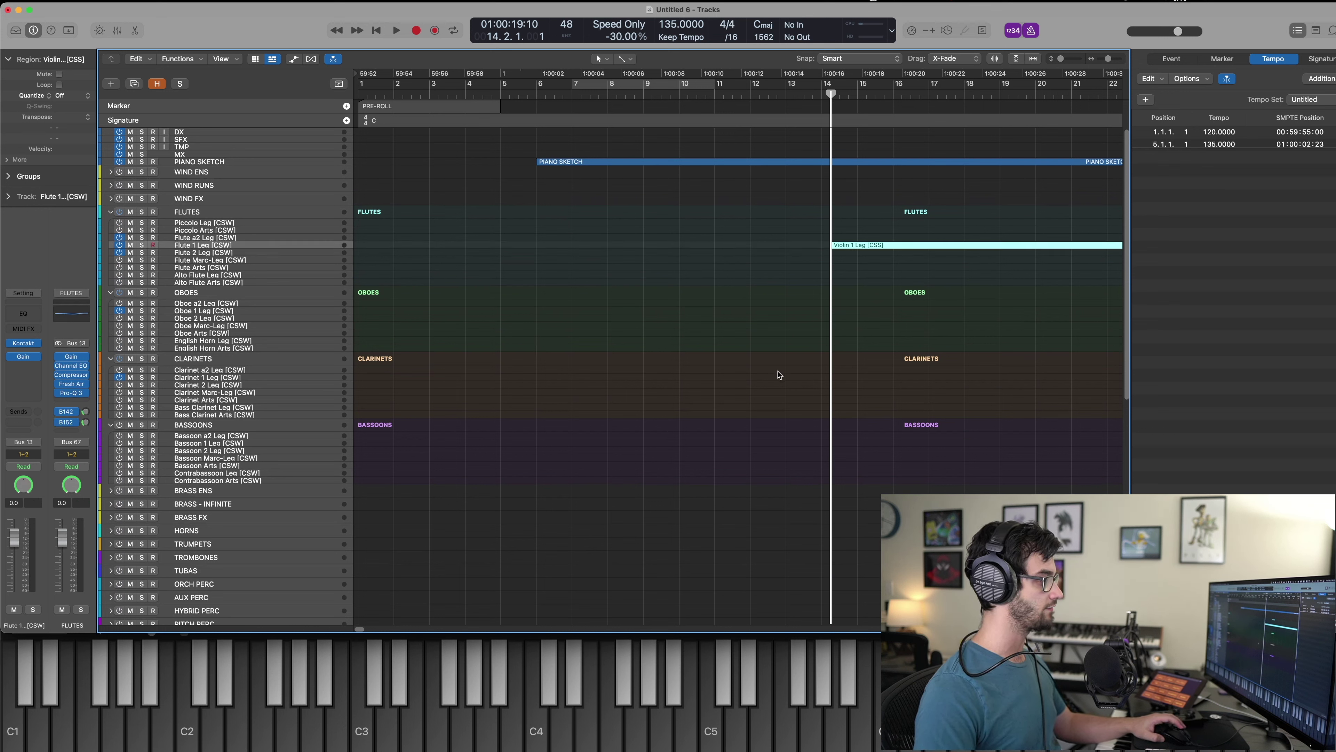
left_click_drag(910, 334, 861, 244)
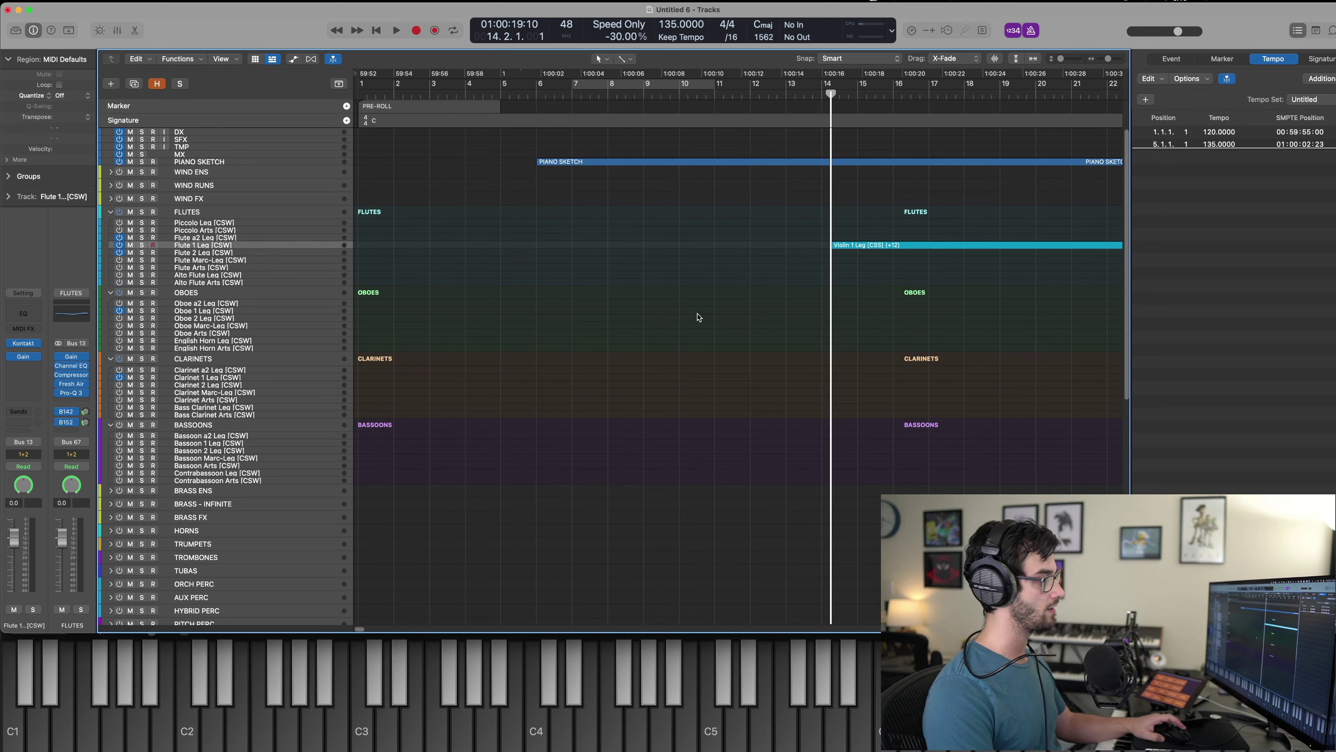
Paste the untransposed Violin 1 melody part onto the Flute 2, Oboe 1 and Clarinet 1 Leg [CSW] tracks at 14 2 1 1.
left_click(199, 253)
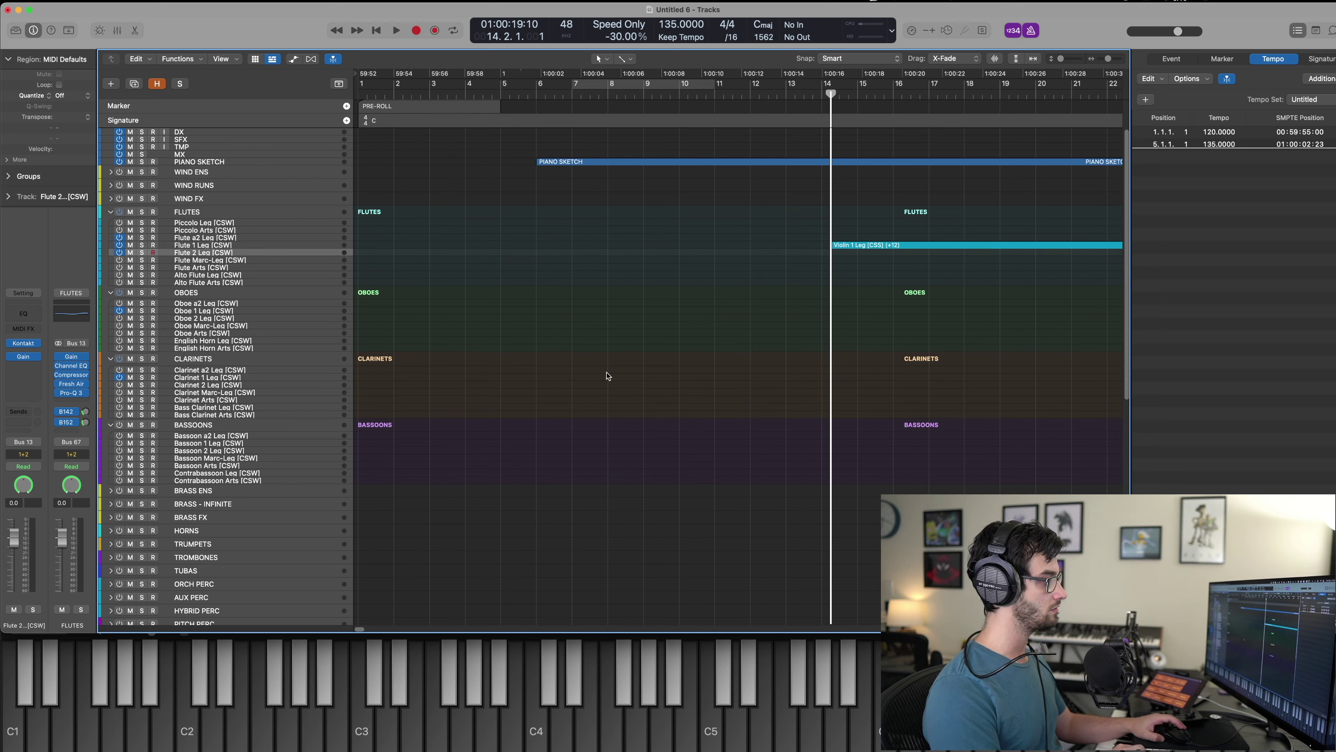
left_click_drag(899, 359, 852, 245)
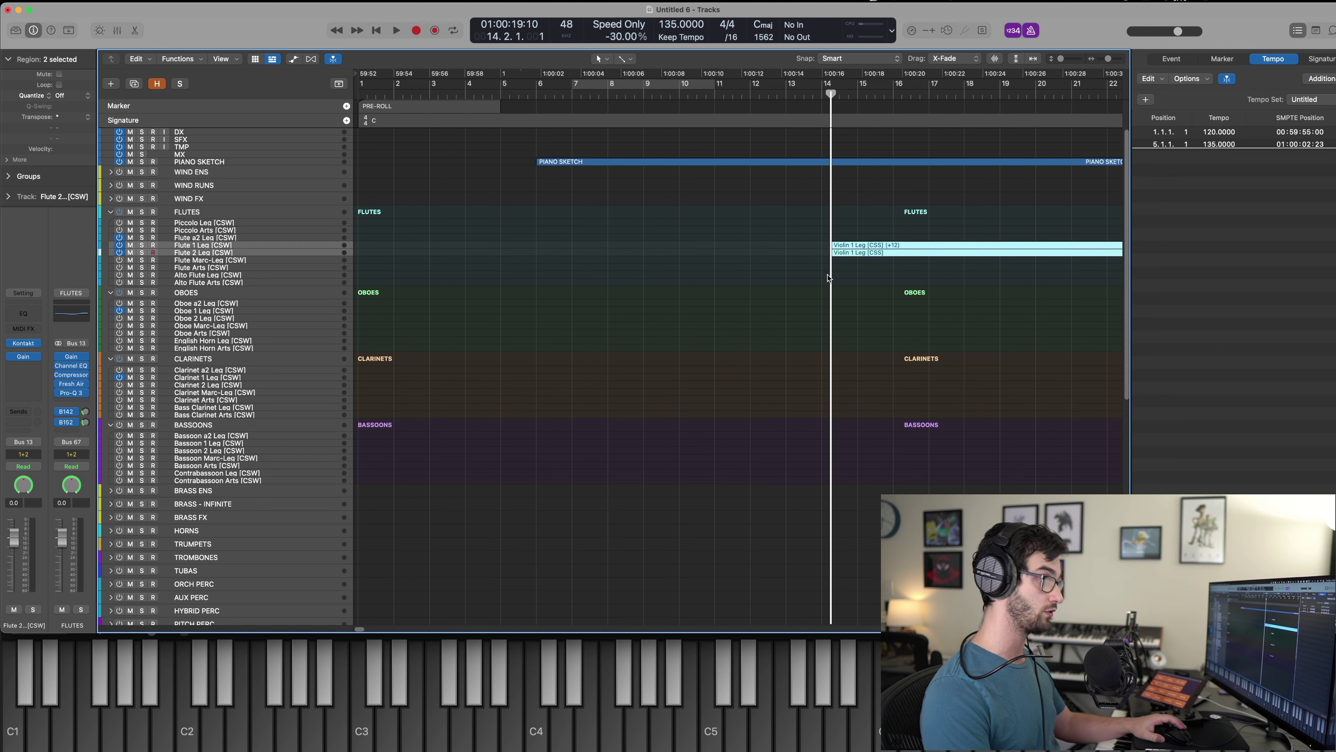
left_click(858, 264)
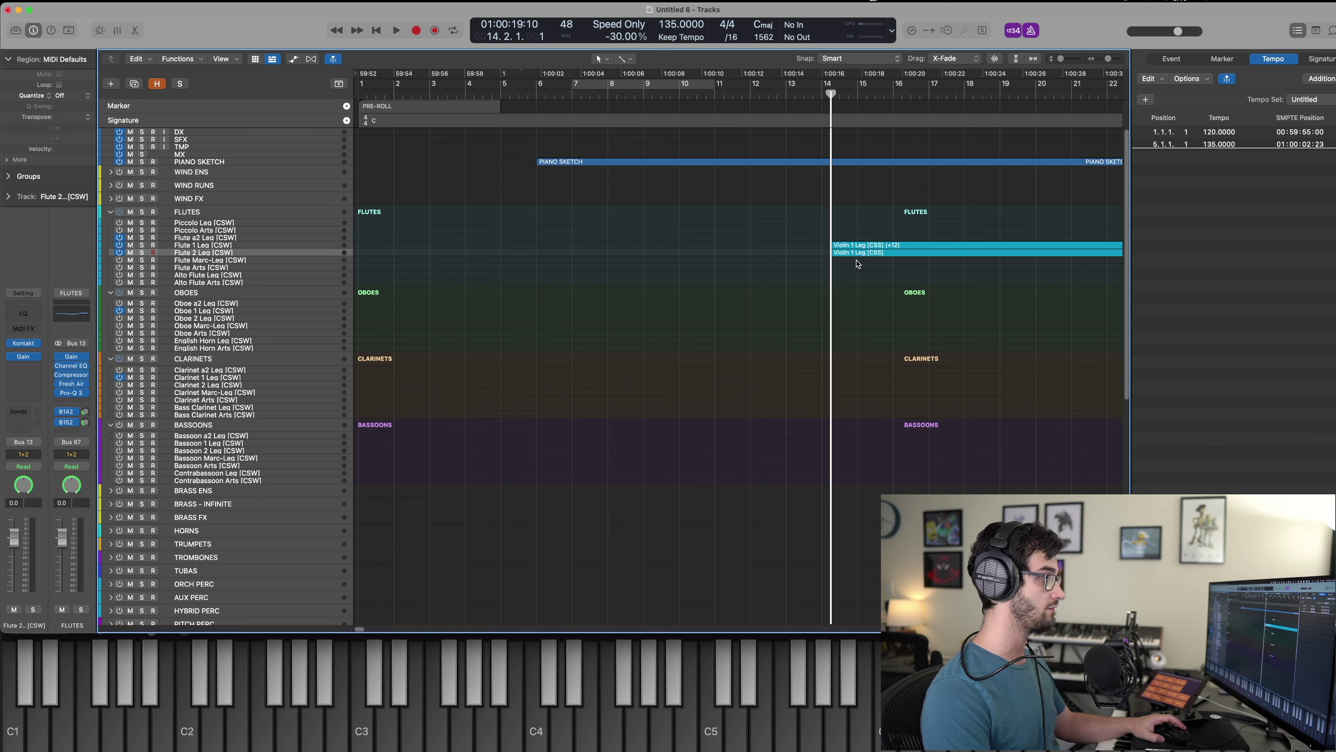
left_click(199, 311)
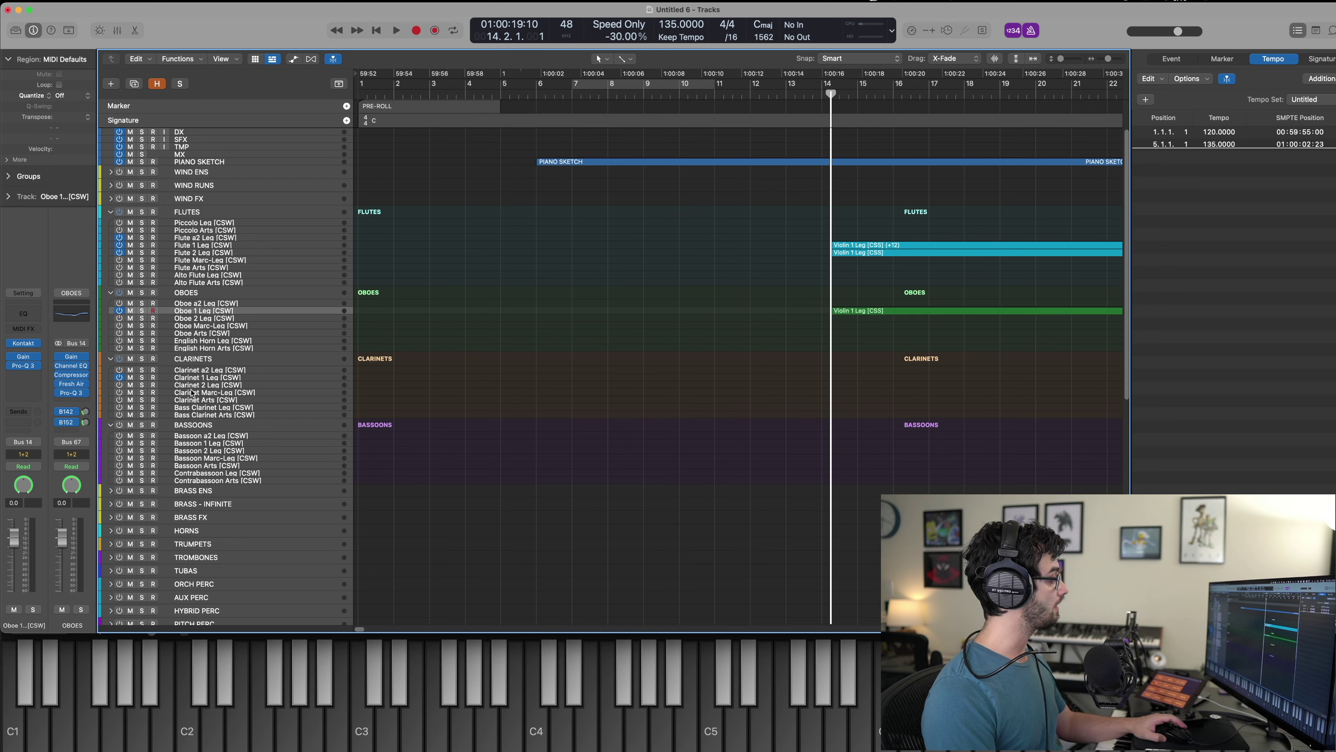
left_click(223, 378)
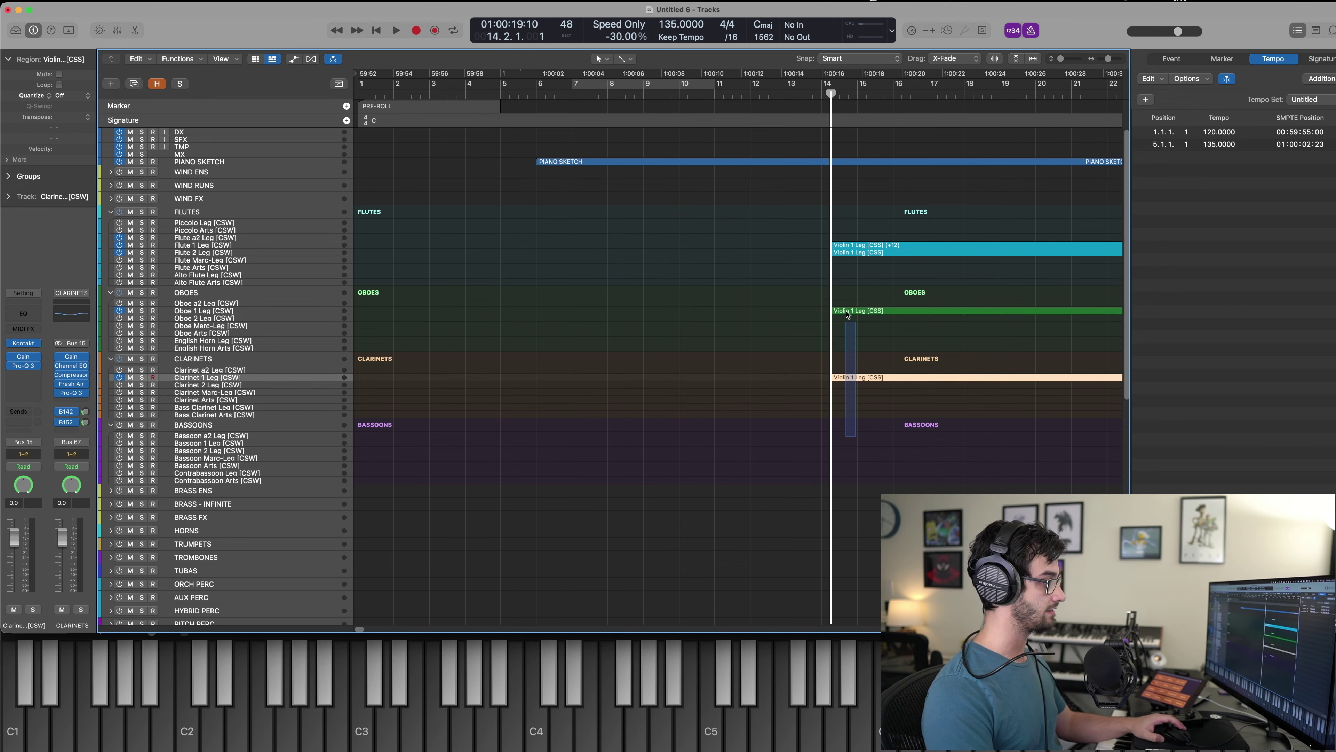
Solo the four woodwind regions, play them from bar 14 and check their notes together in the Piano Roll.
left_click_drag(848, 364, 842, 249)
key("ctrl+s")
key("space")
scroll(661, 420, "right", 5)
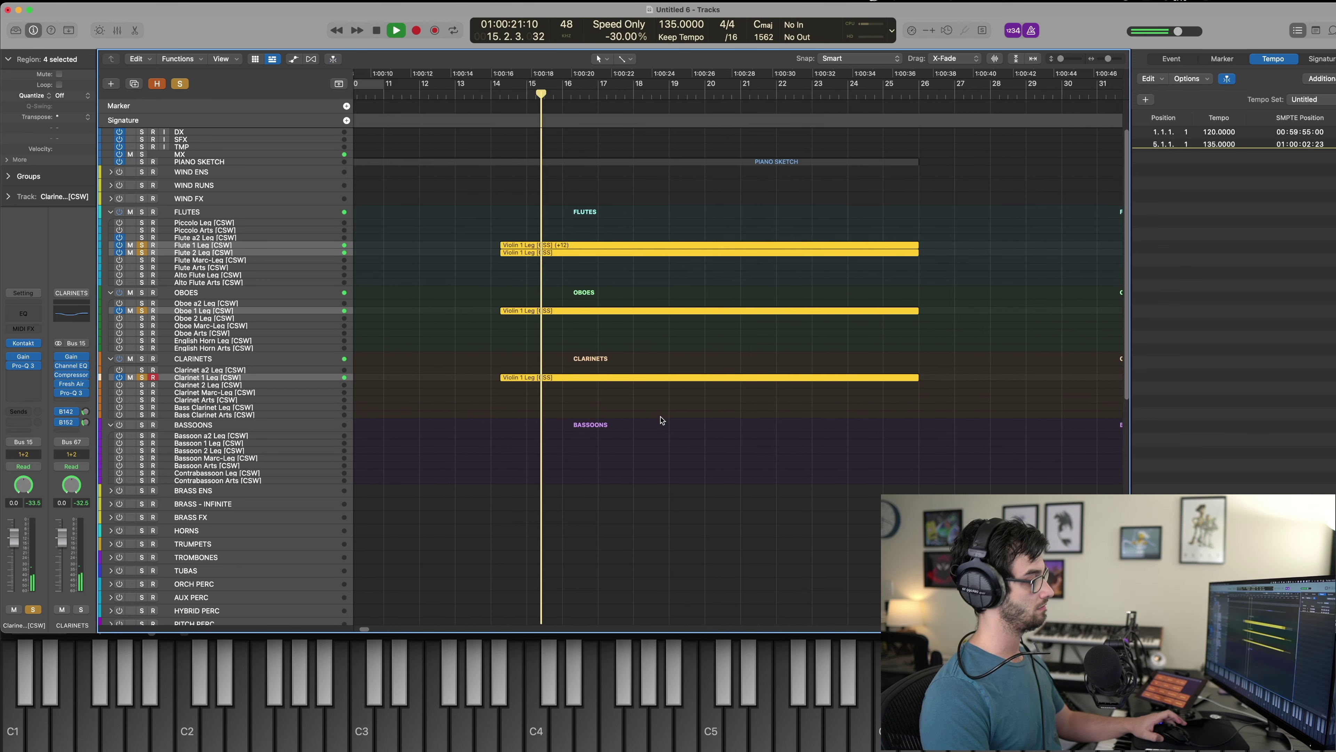
key("p")
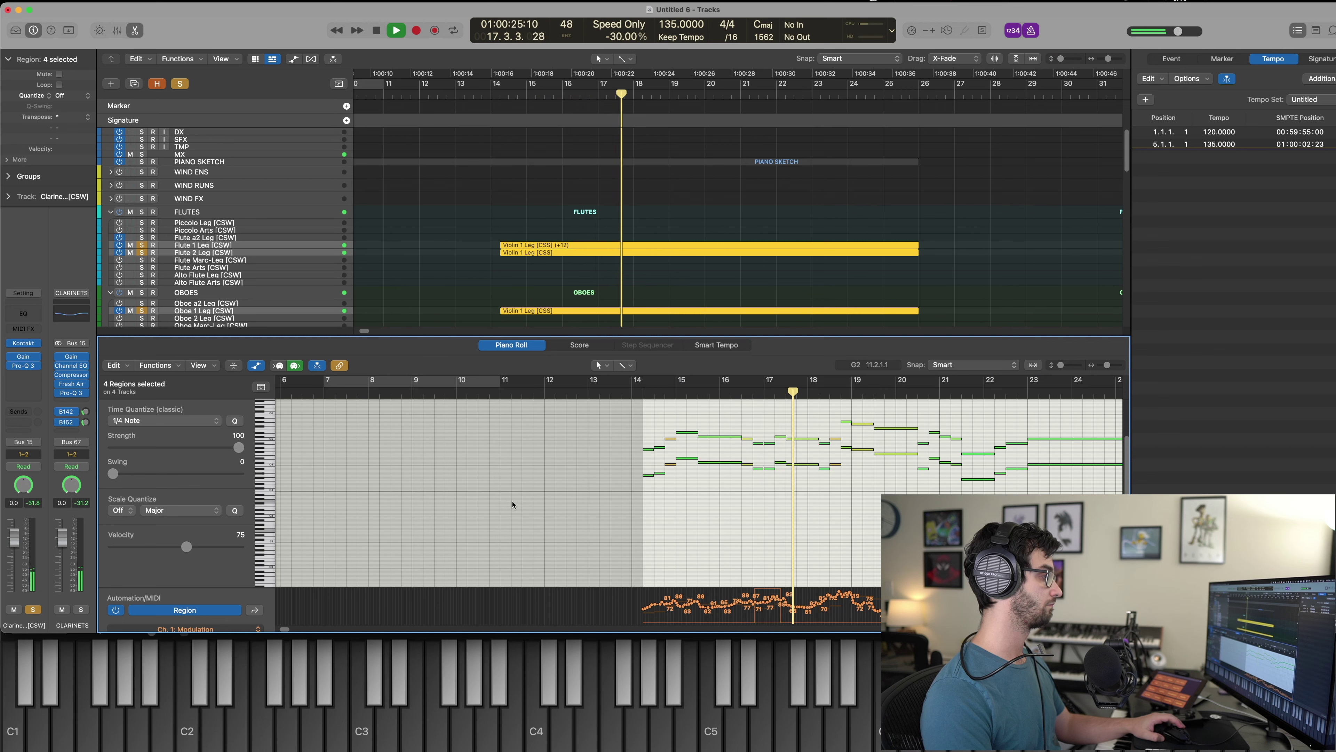
key("super+a")
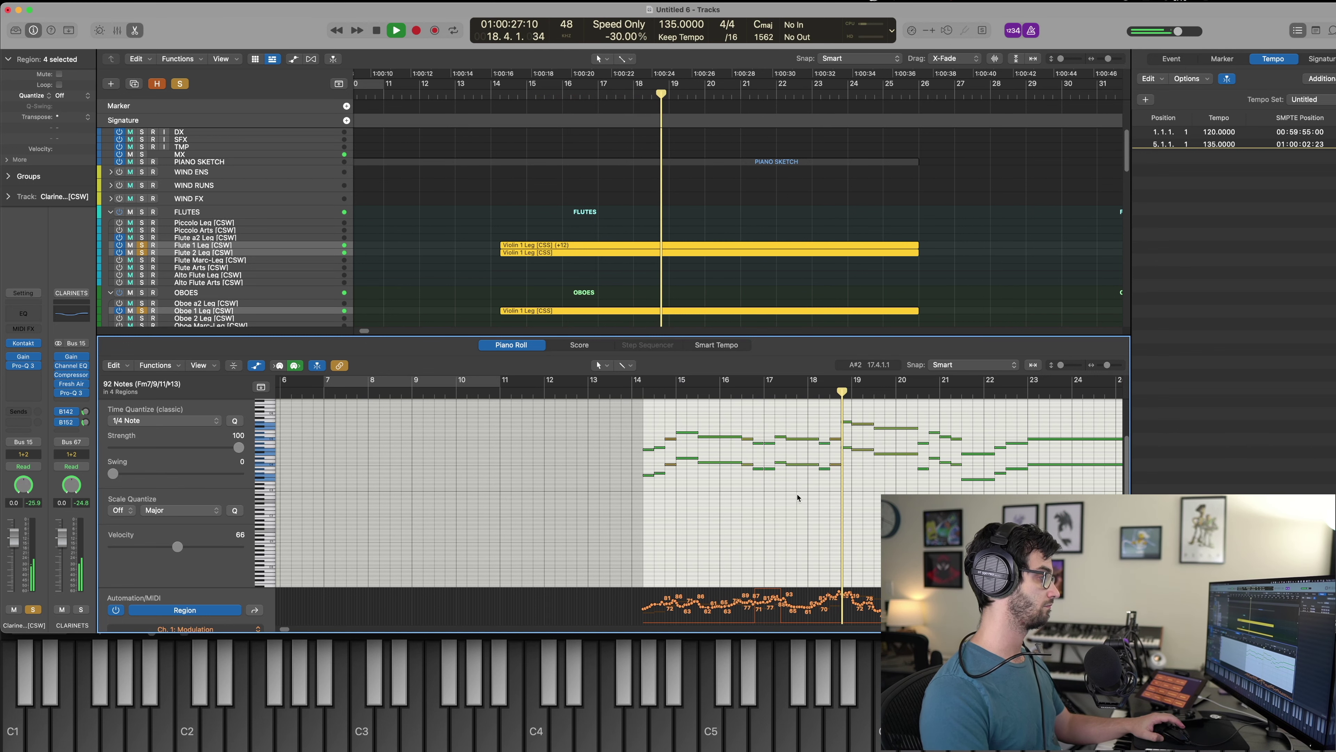
left_click_drag(650, 437, 644, 554)
key("alt+Right")
left_click(768, 536)
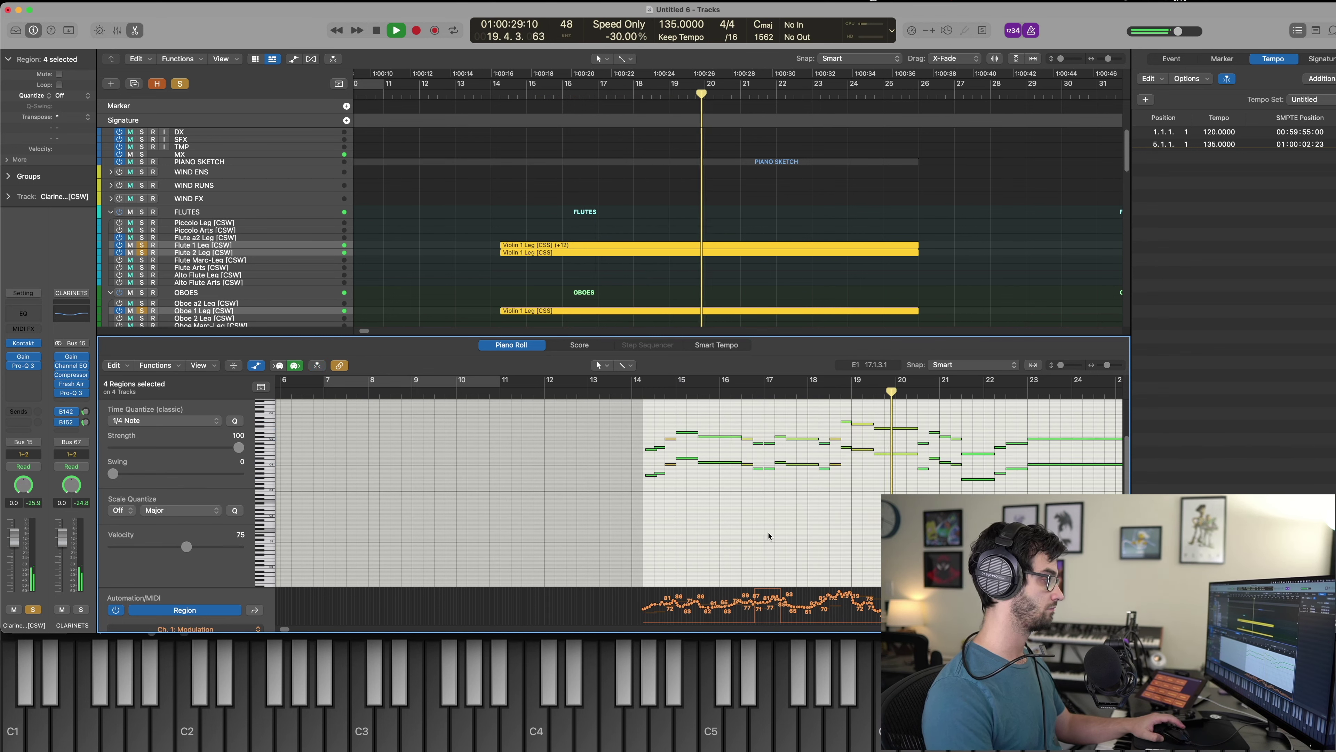
key("space")
key("e")
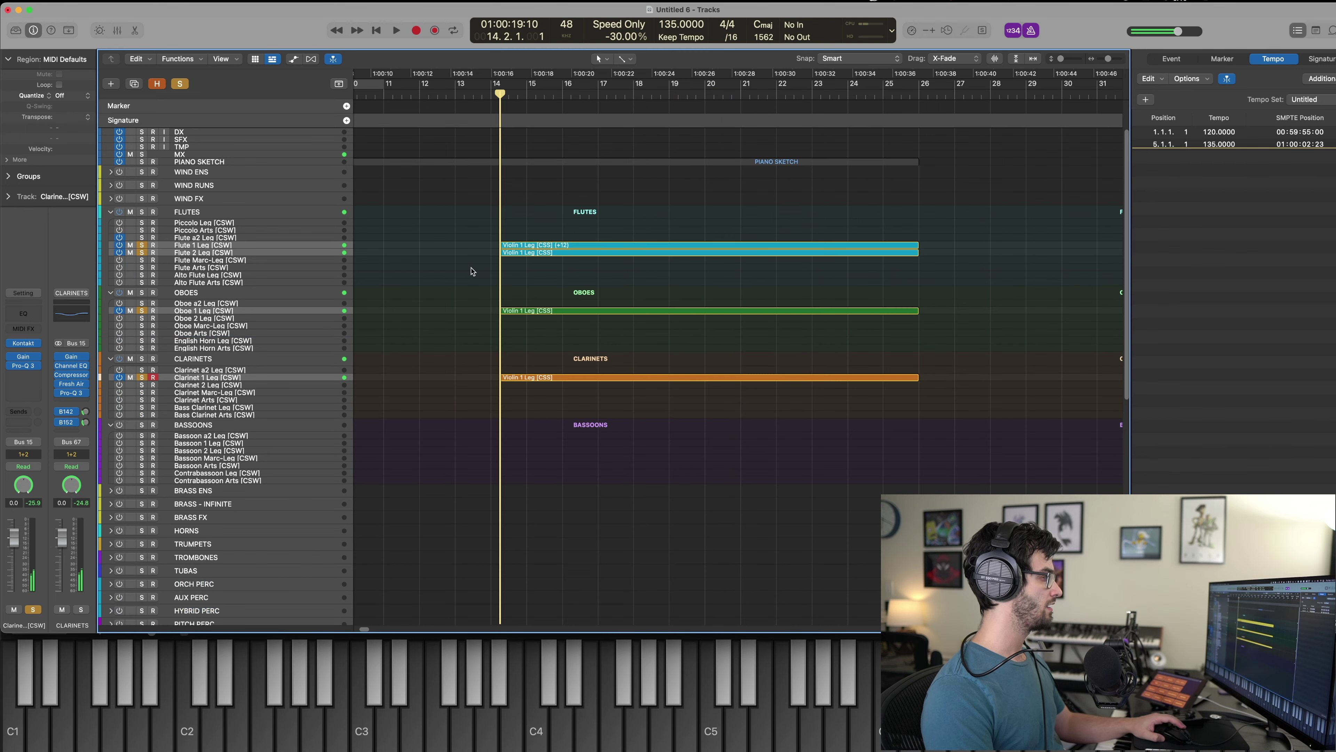
Delete the Flute 2 Leg region and move the +12 Flute 1 Leg region onto the Flute a2 Leg [CSW] track.
left_click(510, 245)
left_click(515, 253)
key("Delete")
left_click(517, 245)
left_click_drag(517, 245, 518, 242)
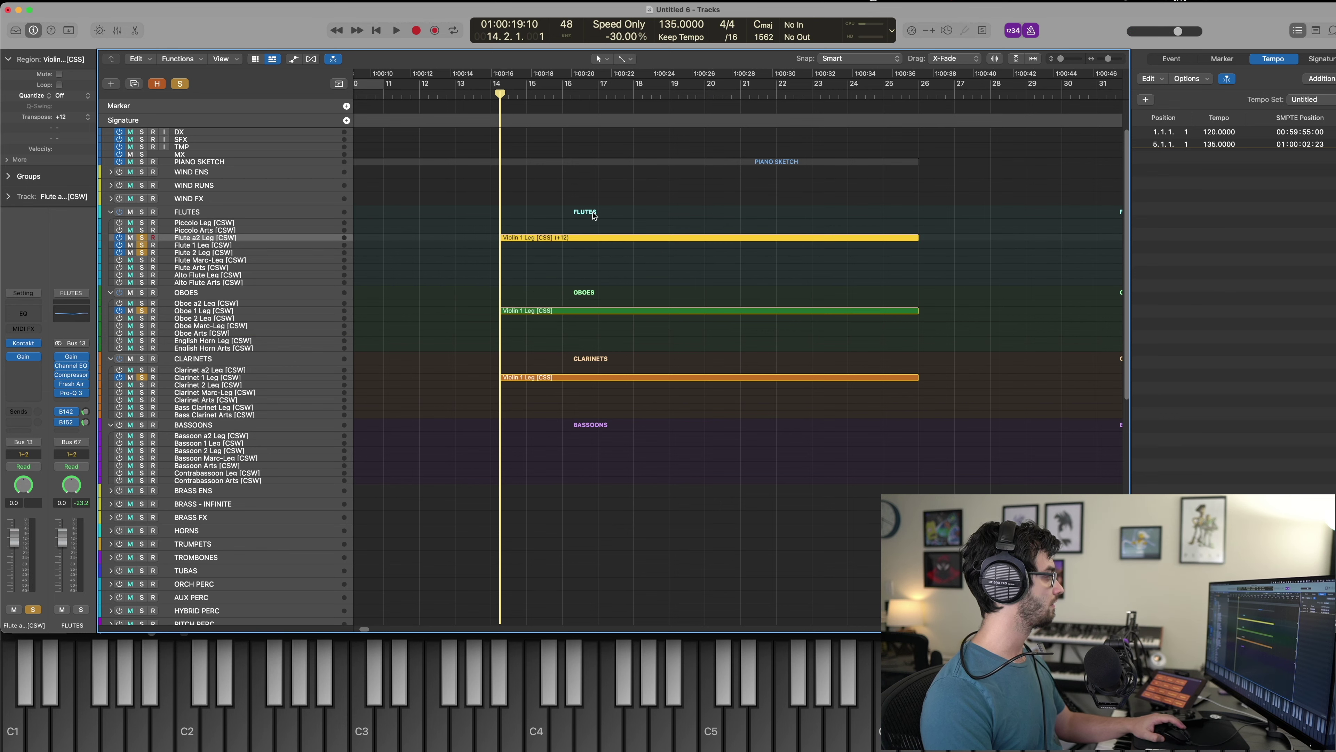
Play the soloed flute, oboe and clarinet regions from bar 14 while viewing them together in the Piano Roll.
left_click_drag(594, 216, 674, 585)
key("p")
key("space")
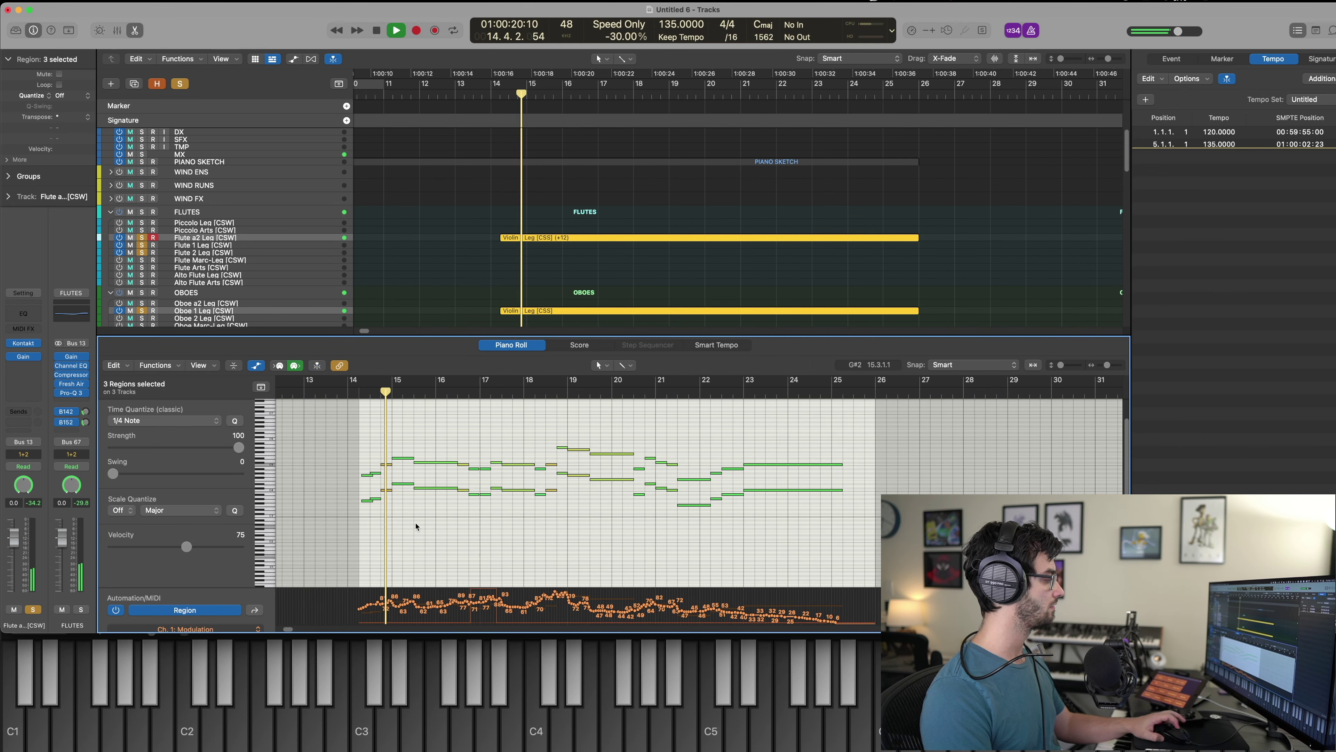
scroll(416, 527, "left", 4)
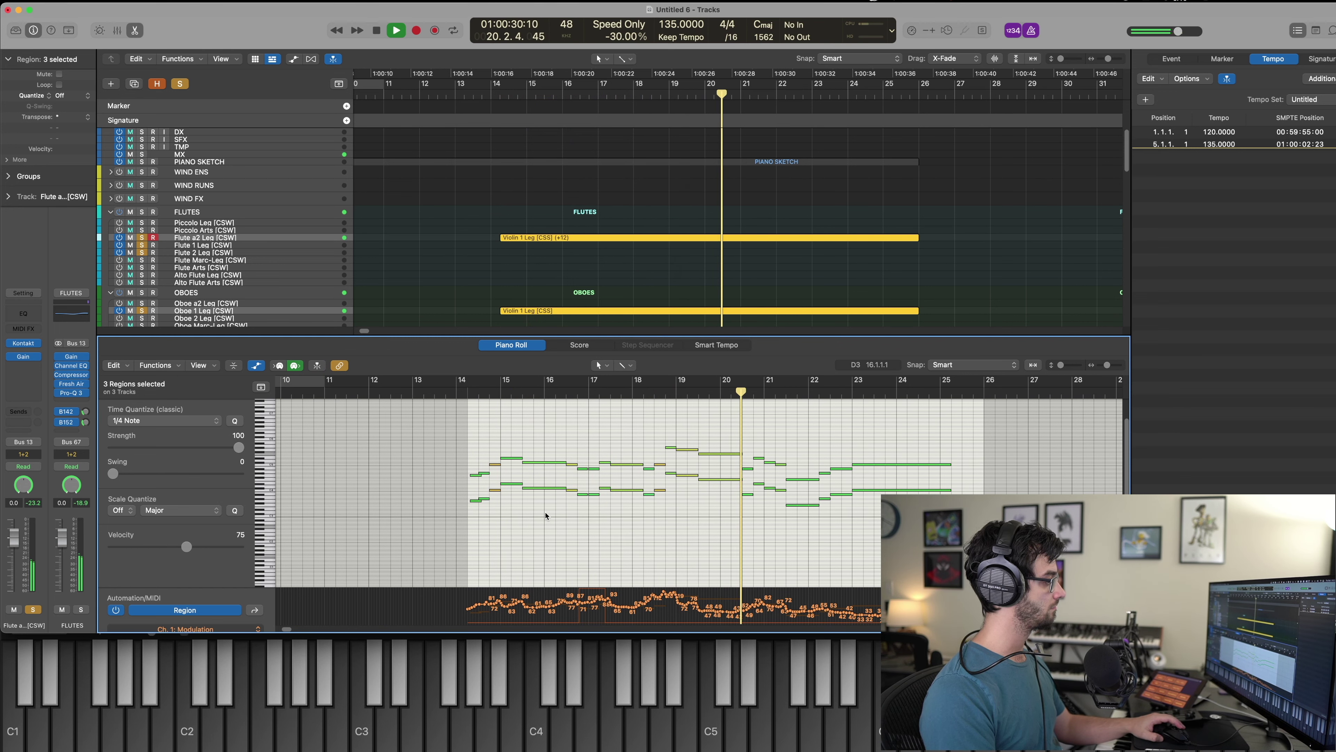
key("p")
key("space")
Turn solo off, play the full arrangement from bar 14 and mute the PIANO SKETCH region.
key("ctrl+s")
key("space")
left_click(438, 162)
key("ctrl+m")
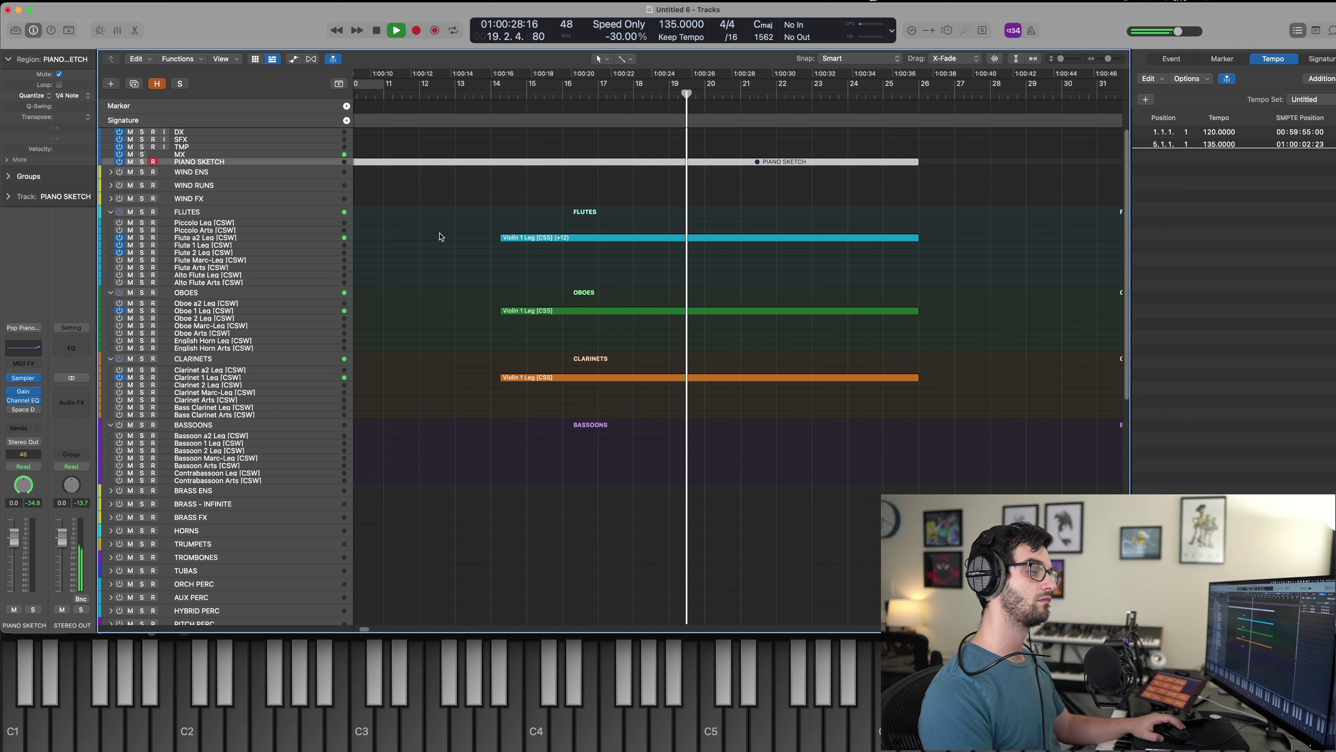
Stop playback, return the playhead to bar 6 and join the two Violin 1 Leg [CSS] regions into one.
key("space")
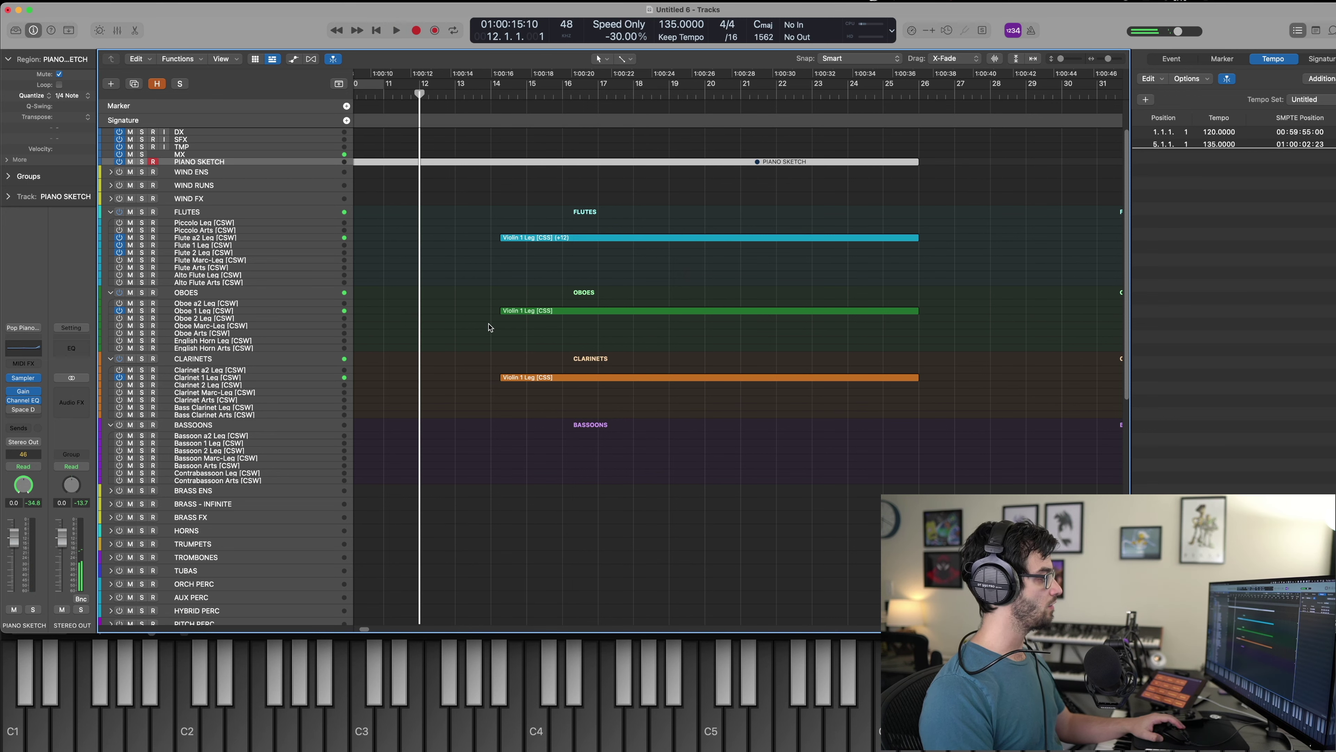
key("comma")
scroll(472, 381, "left", 10)
left_click(569, 390)
scroll(562, 375, "down", 12)
key("comma")
key("comma")
key("comma")
key("comma")
key("comma")
key("comma")
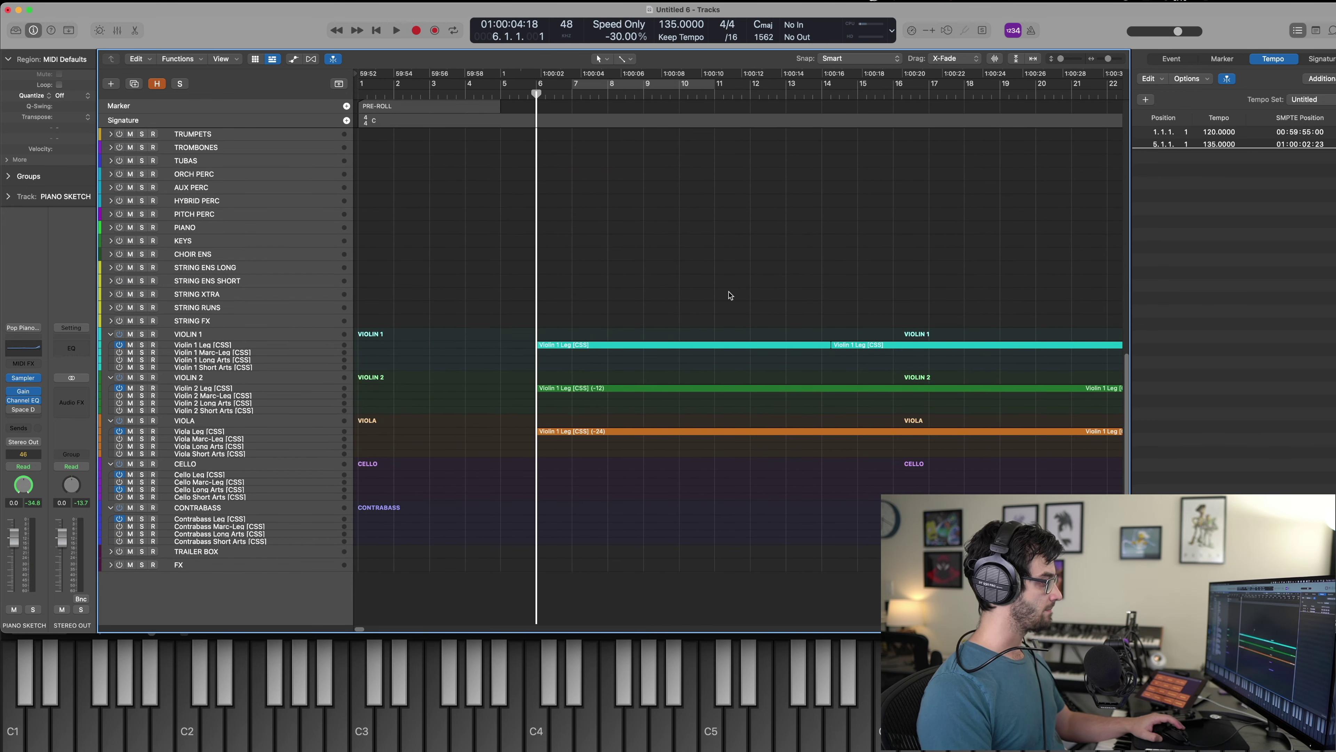
left_click_drag(785, 309, 861, 364)
Move the playhead to bar 14 and check the joined Violin 1 region's notes there in the Piano Roll.
key("period")
key("period")
key("period")
key("period")
key("period")
key("period")
key("period")
key("period")
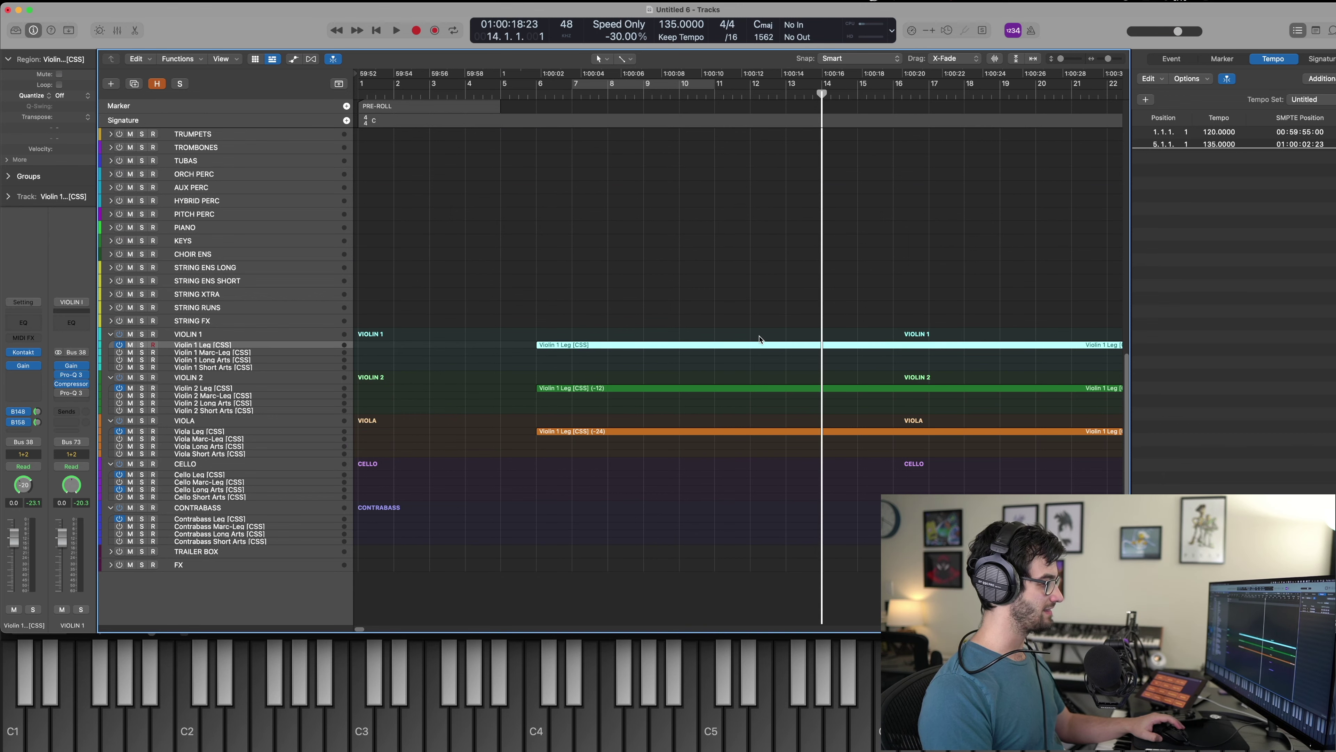
key("e")
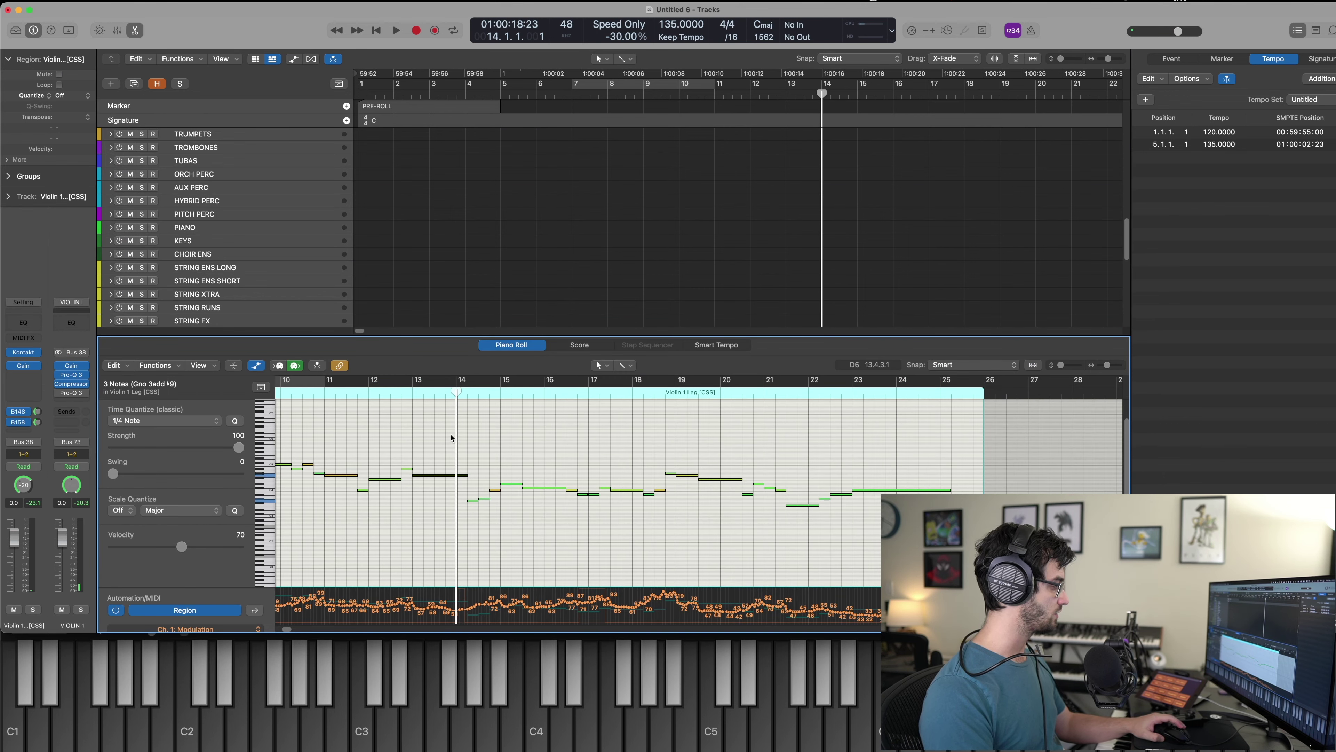
key("e")
Play a bass line on the Contrabass Leg [CSS] track from bar 6 to bar 26 and capture it as a recording.
key("comma")
key("comma")
key("comma")
key("comma")
key("comma")
key("comma")
key("comma")
key("comma")
left_click(500, 531)
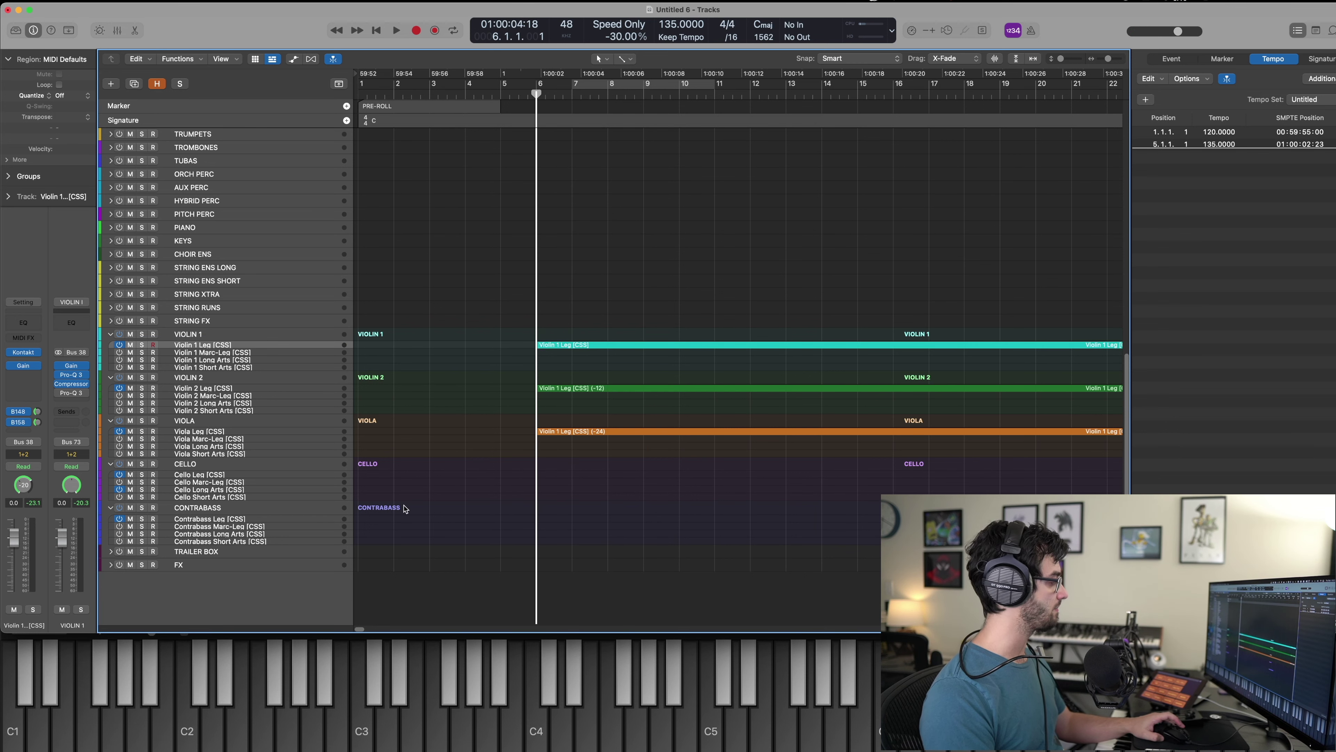
left_click(237, 518)
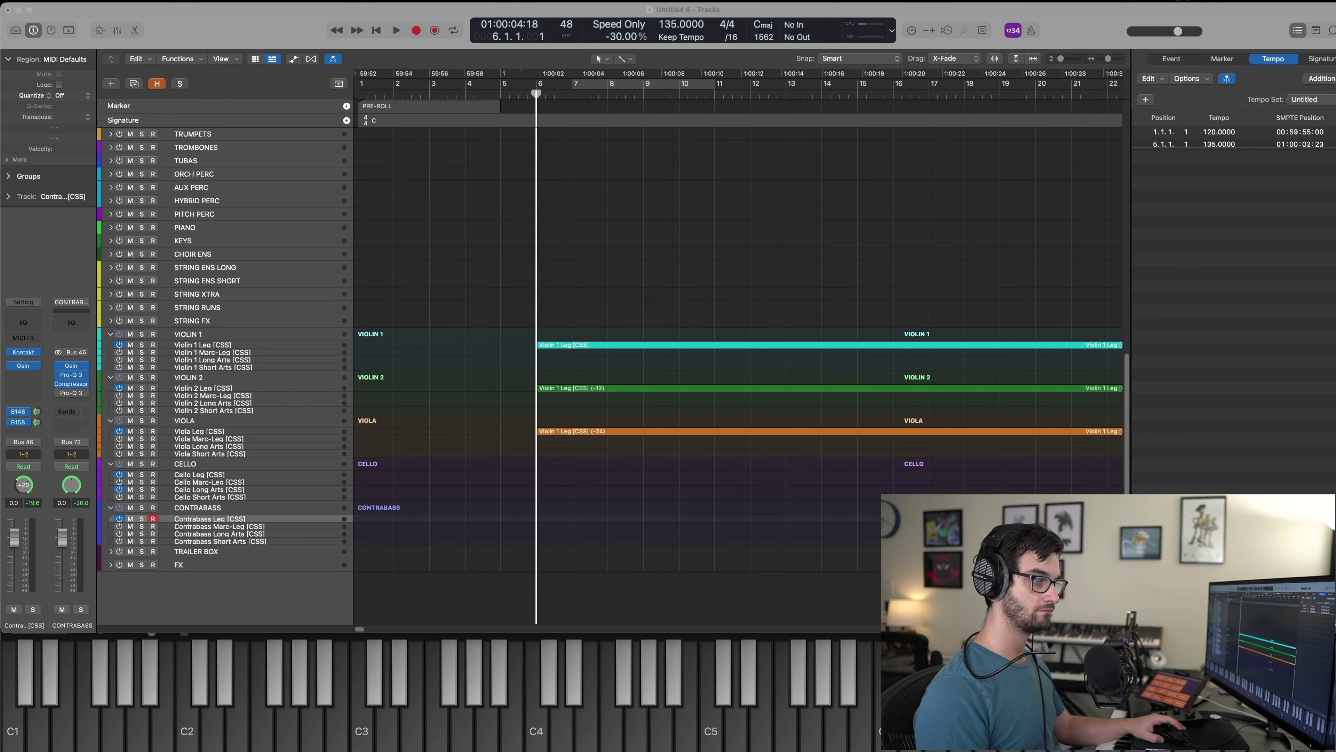
left_click(796, 504)
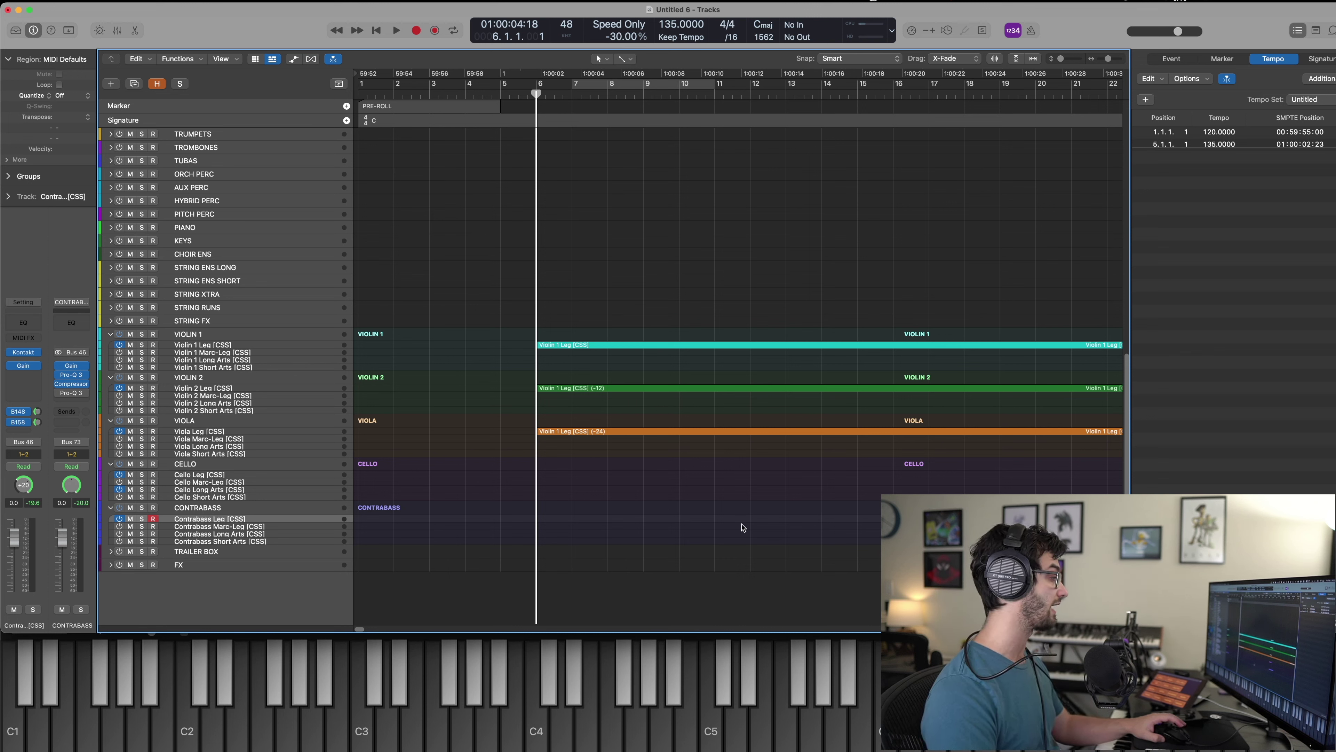
key("space")
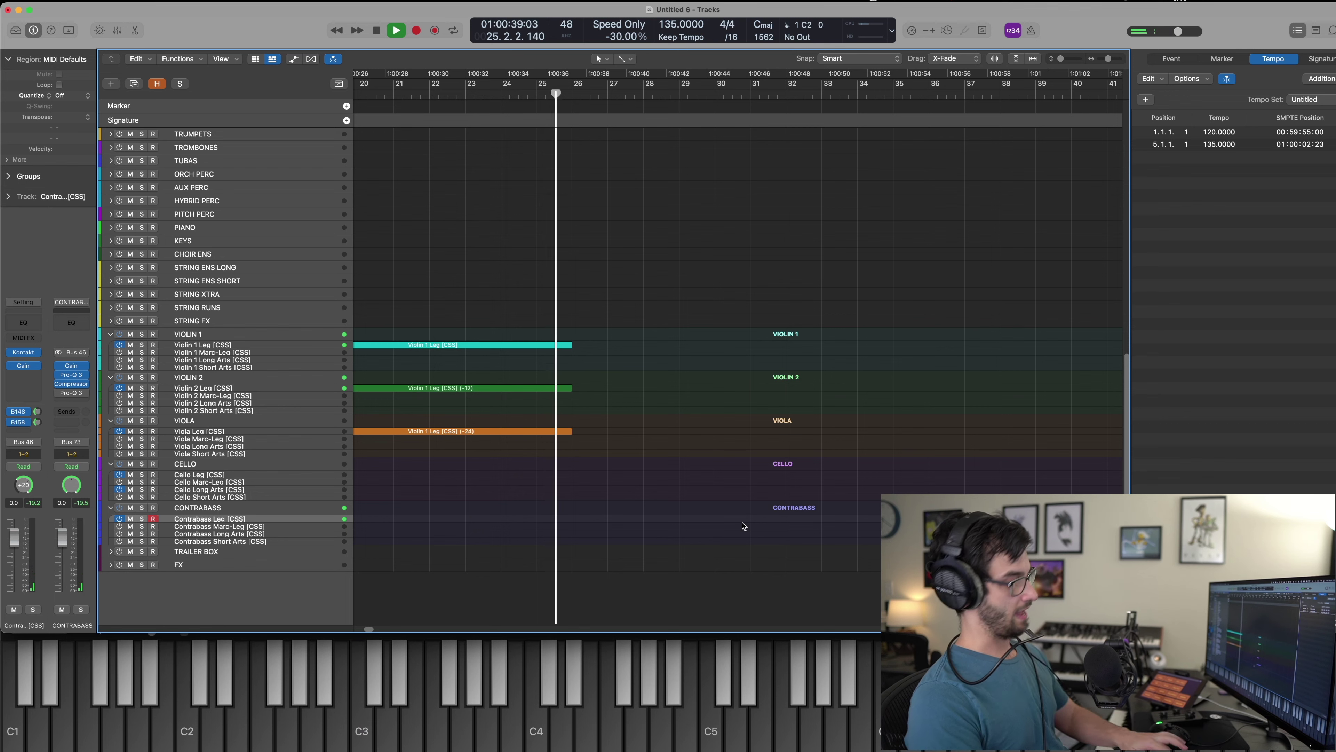
key("shift+r")
key("space")
Extend the contrabass notes so they connect, and smooth the modulation dip around bar 15 in the Piano Roll.
double_click(743, 519)
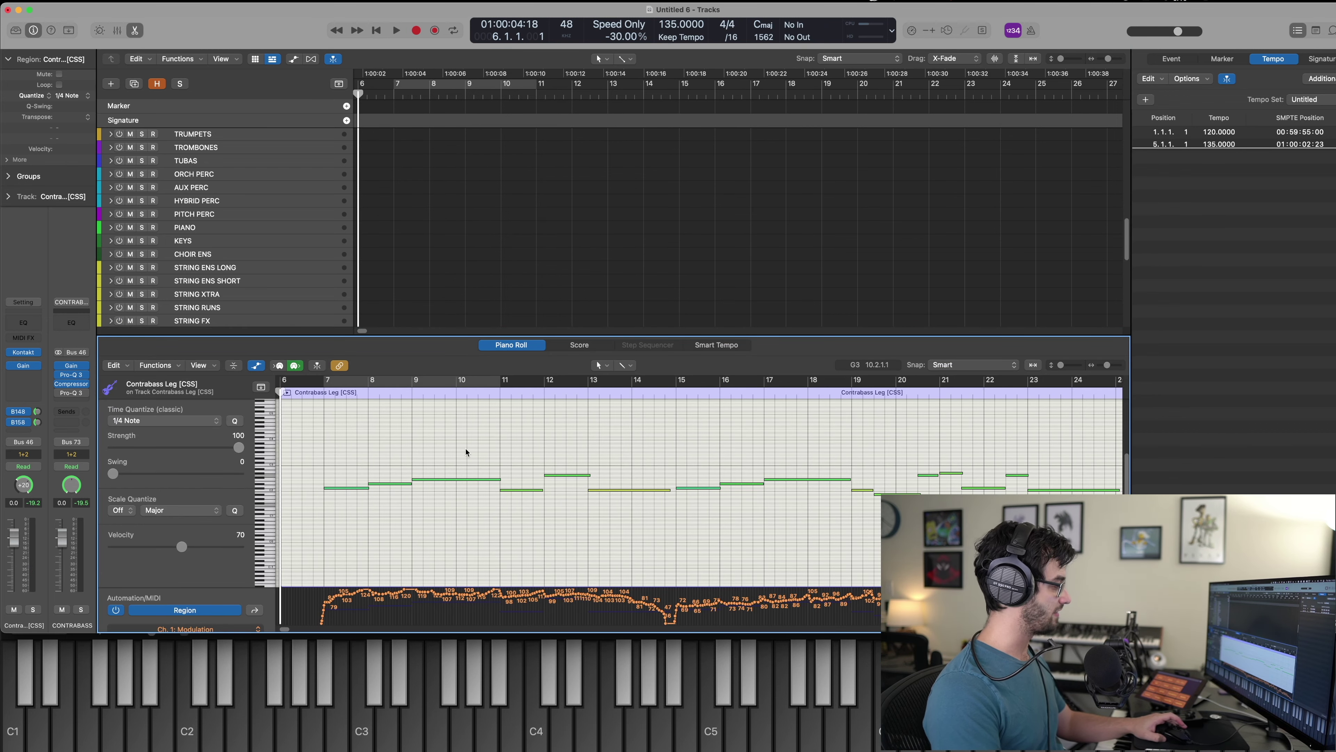
key("super+a")
left_click_drag(326, 467, 342, 507)
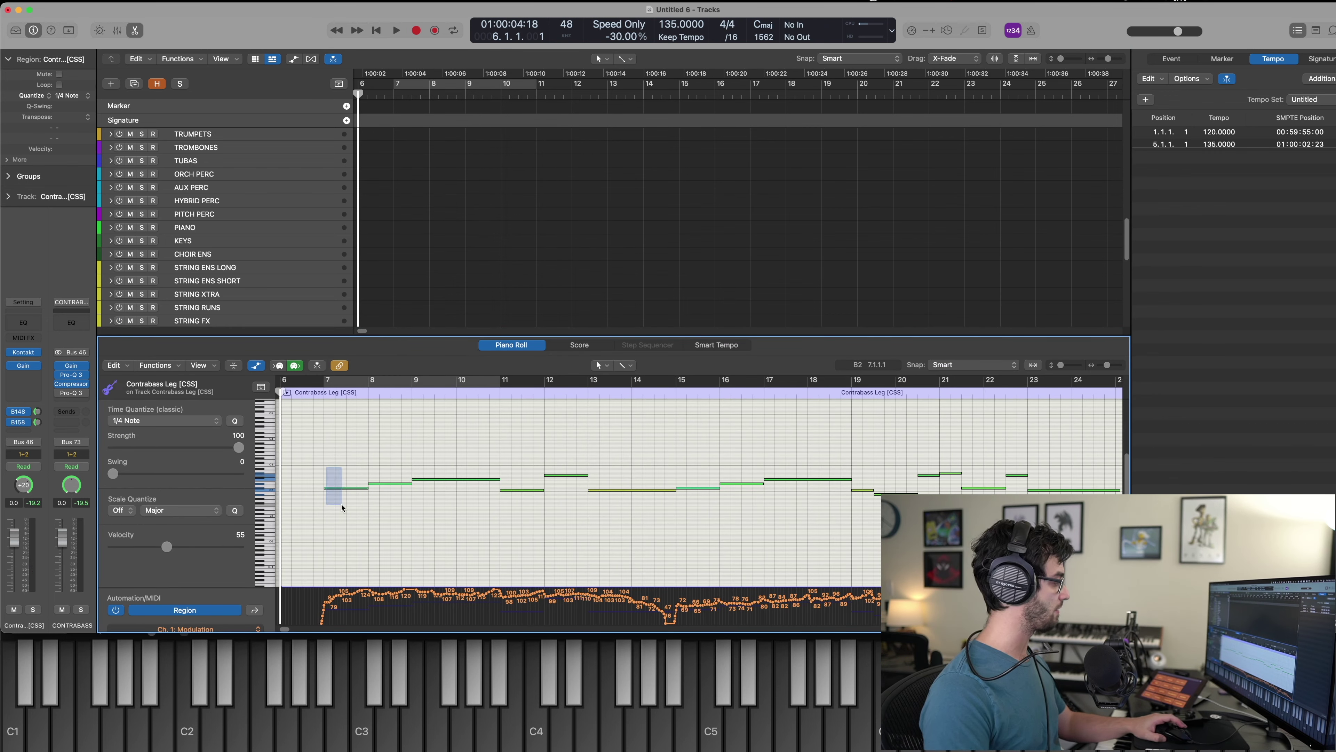
left_click_drag(325, 461, 340, 581)
key("alt+Right")
left_click_drag(643, 616, 836, 610)
scroll(811, 599, "right", 5)
scroll(728, 544, "left", 4)
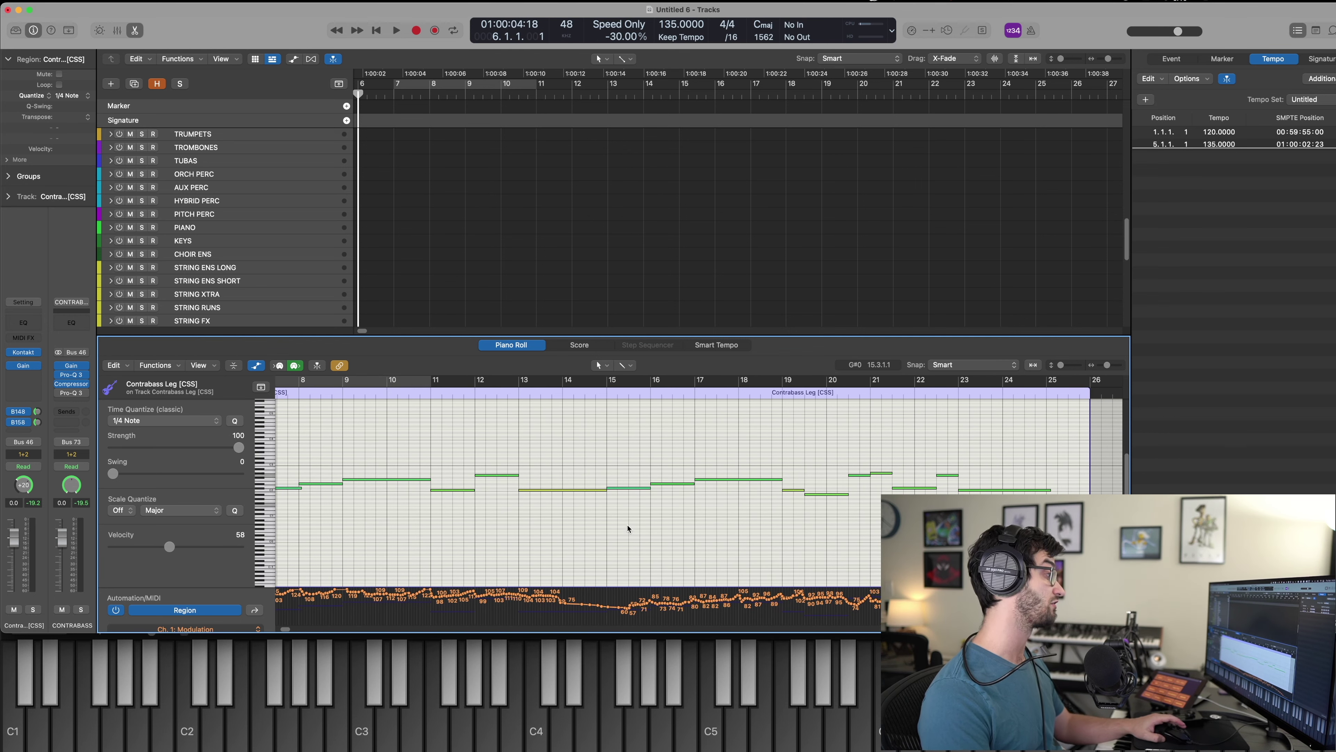
scroll(626, 537, "left", 6)
key("p")
left_click(427, 204)
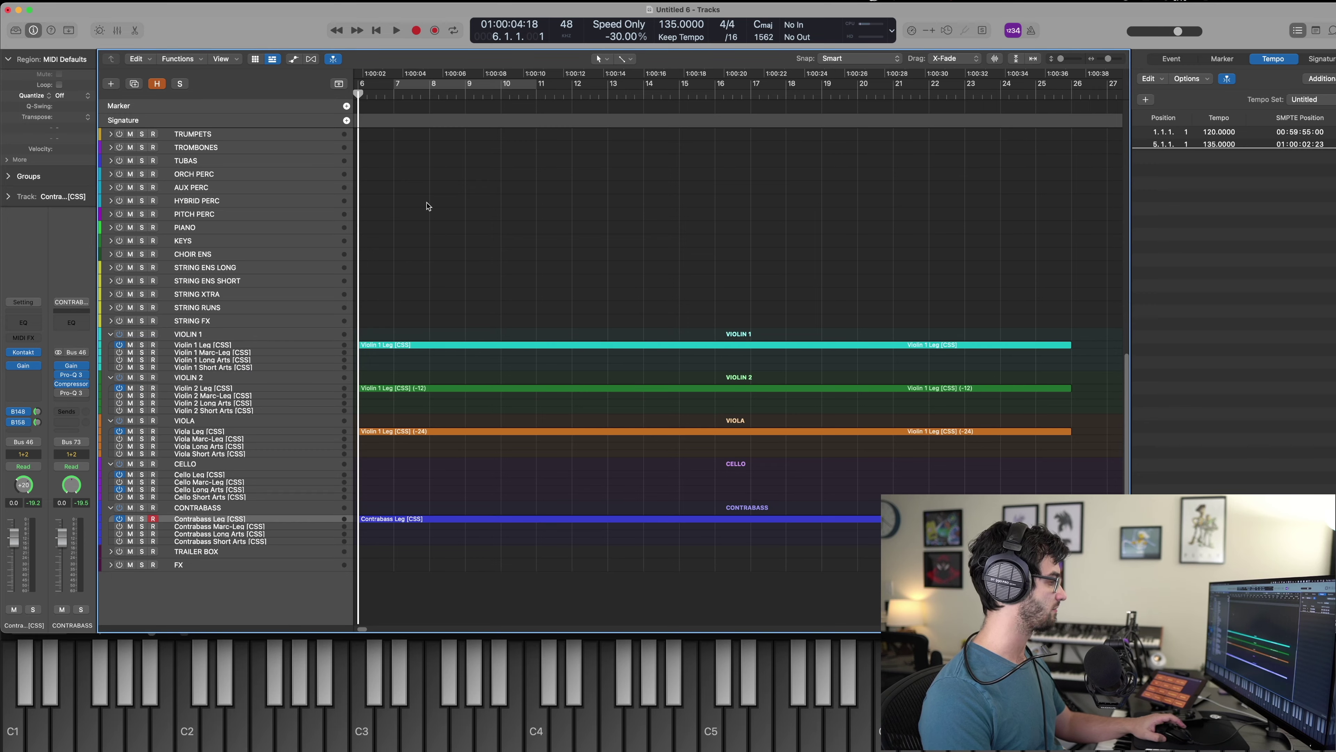
Play a moving line on the Cello Leg [CSS] track from bar 6 to bar 23 and capture it as a recording.
scroll(543, 451, "left", 5)
left_click(224, 475)
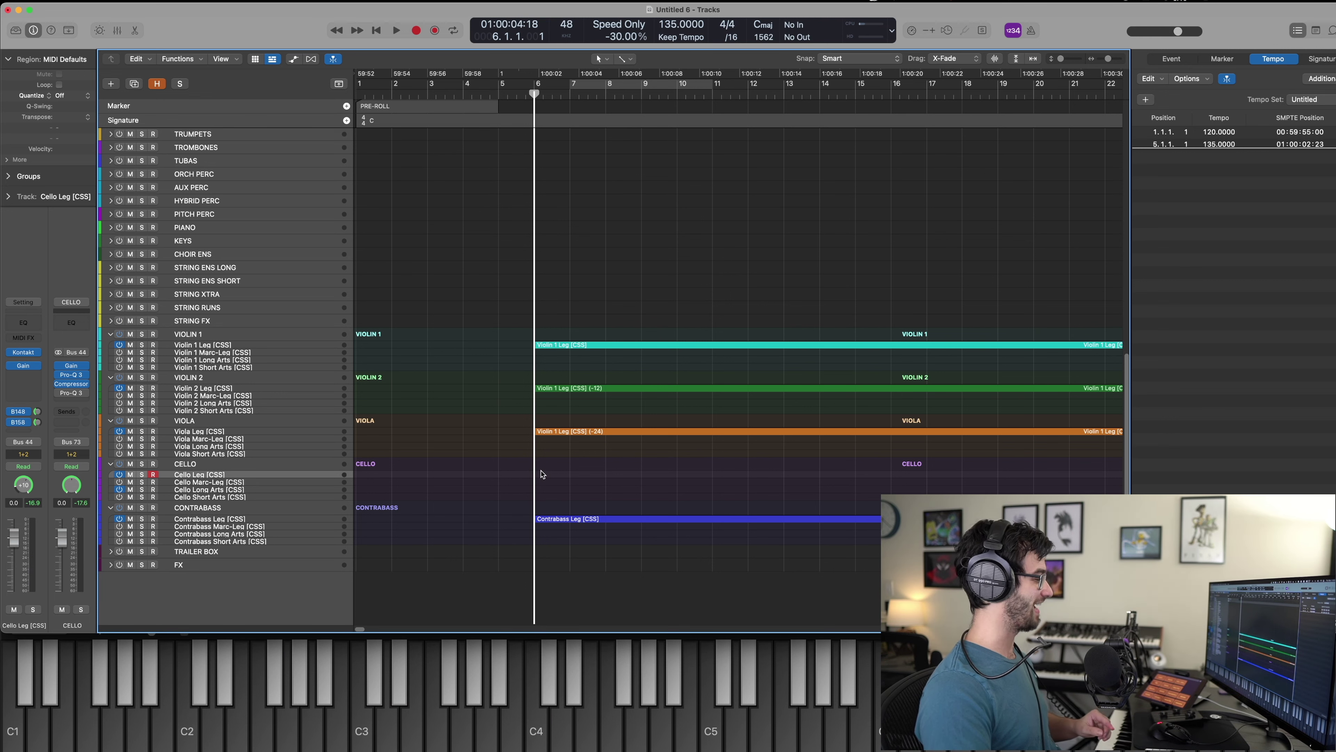
key("space")
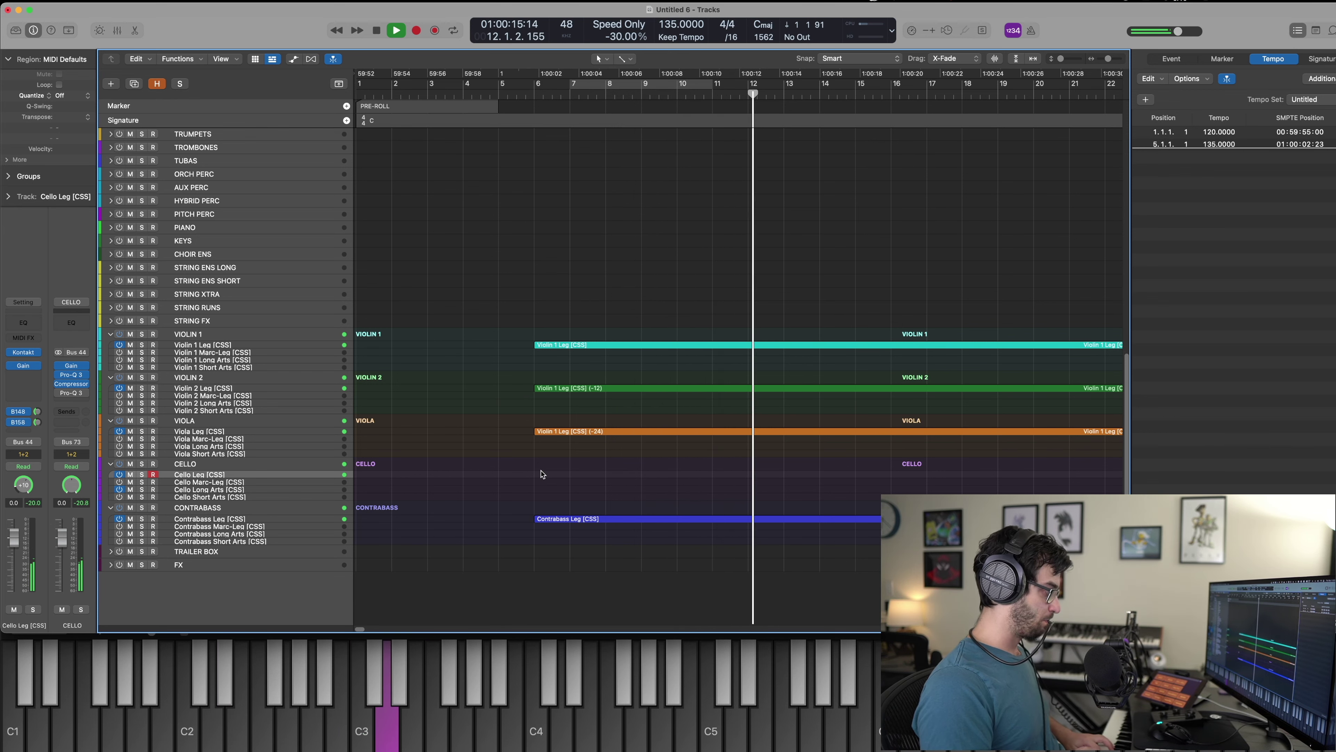
key("space")
key("space")
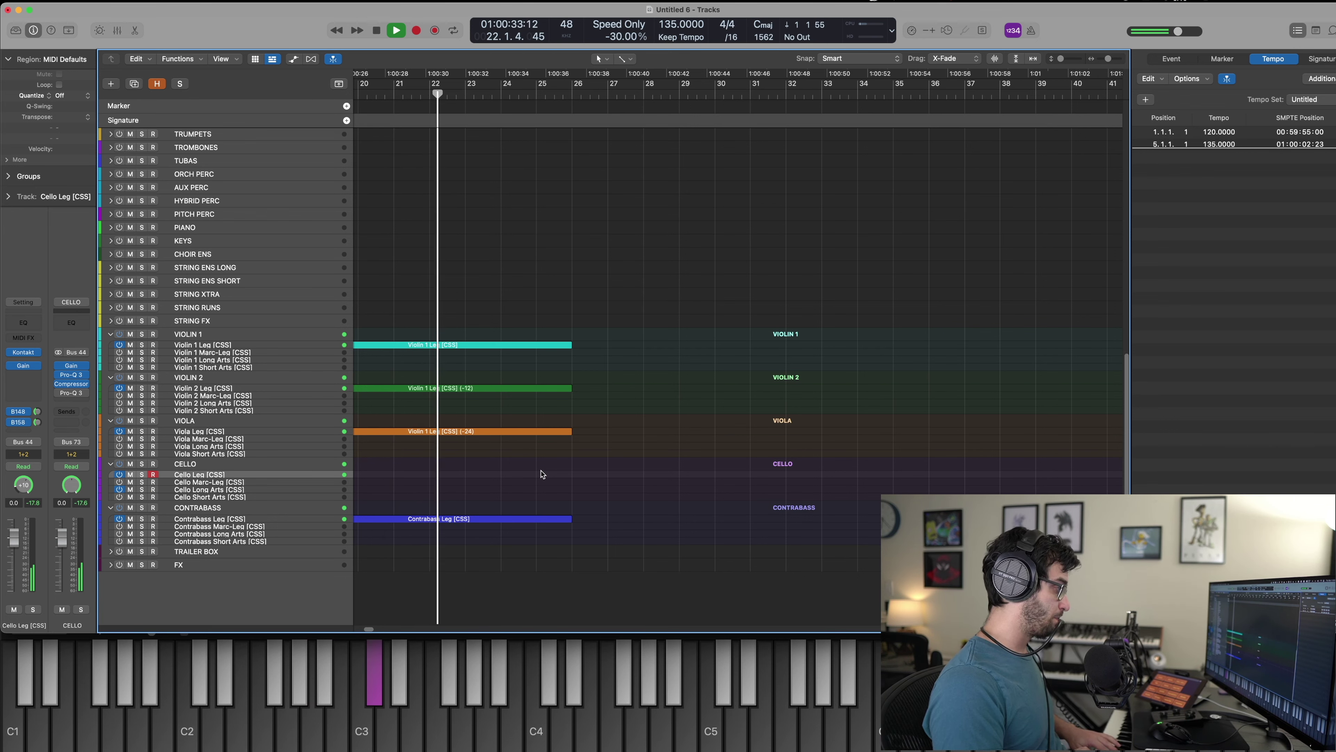
key("shift+r")
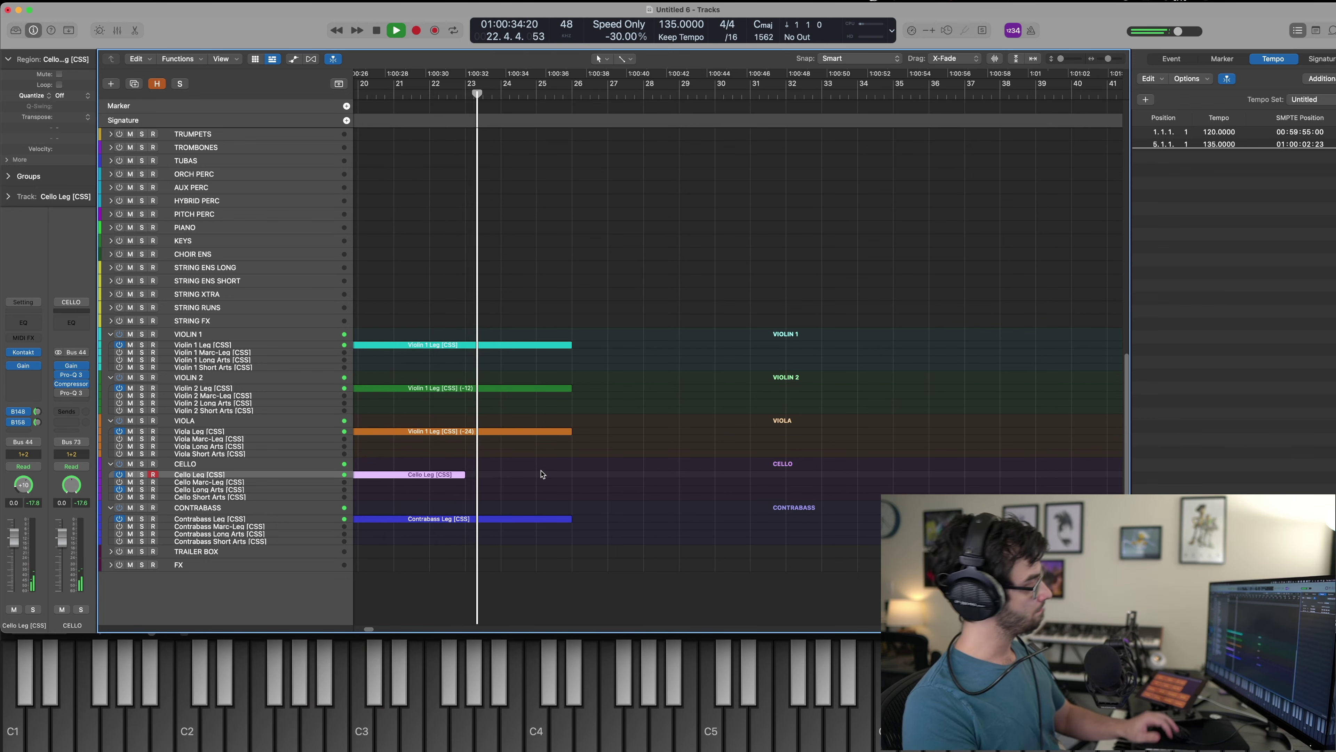
key("space")
Examine the recorded cello line in the Piano Roll and play its ending from bar 21.
key("e")
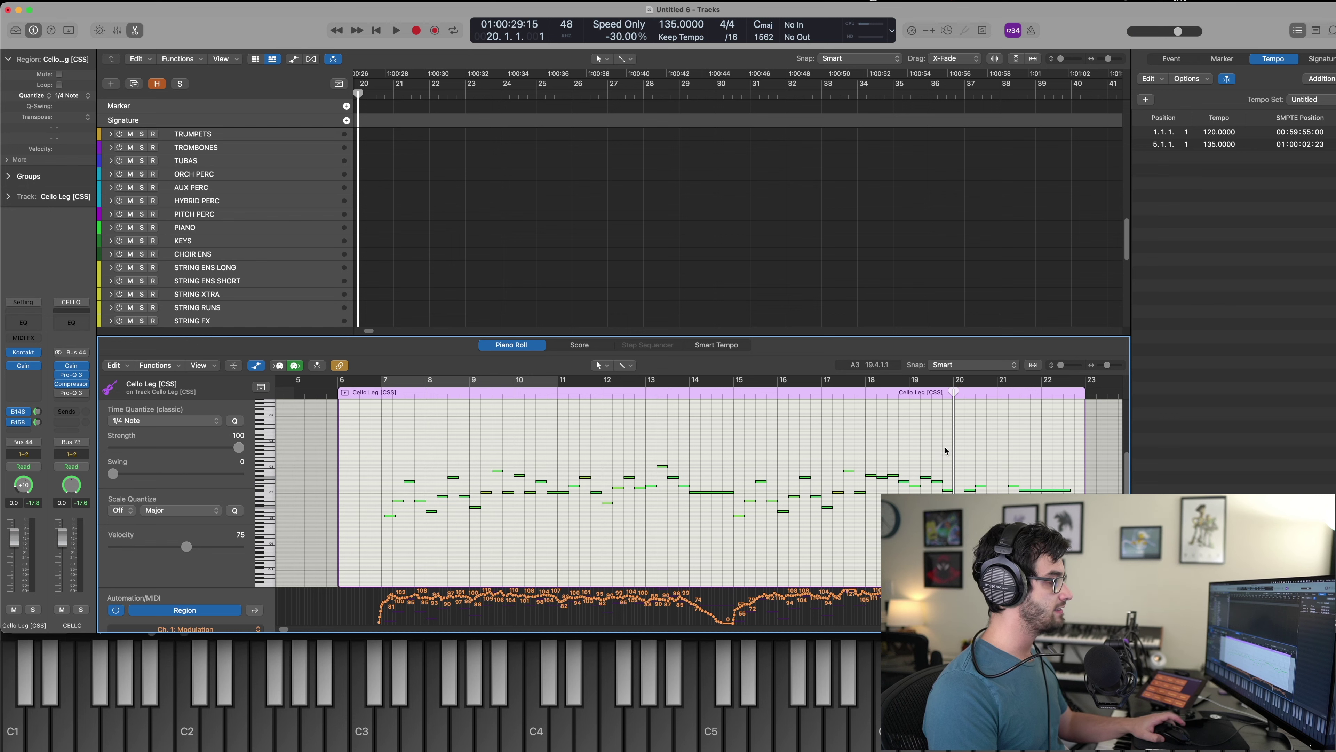
key("period")
key("period")
key("comma")
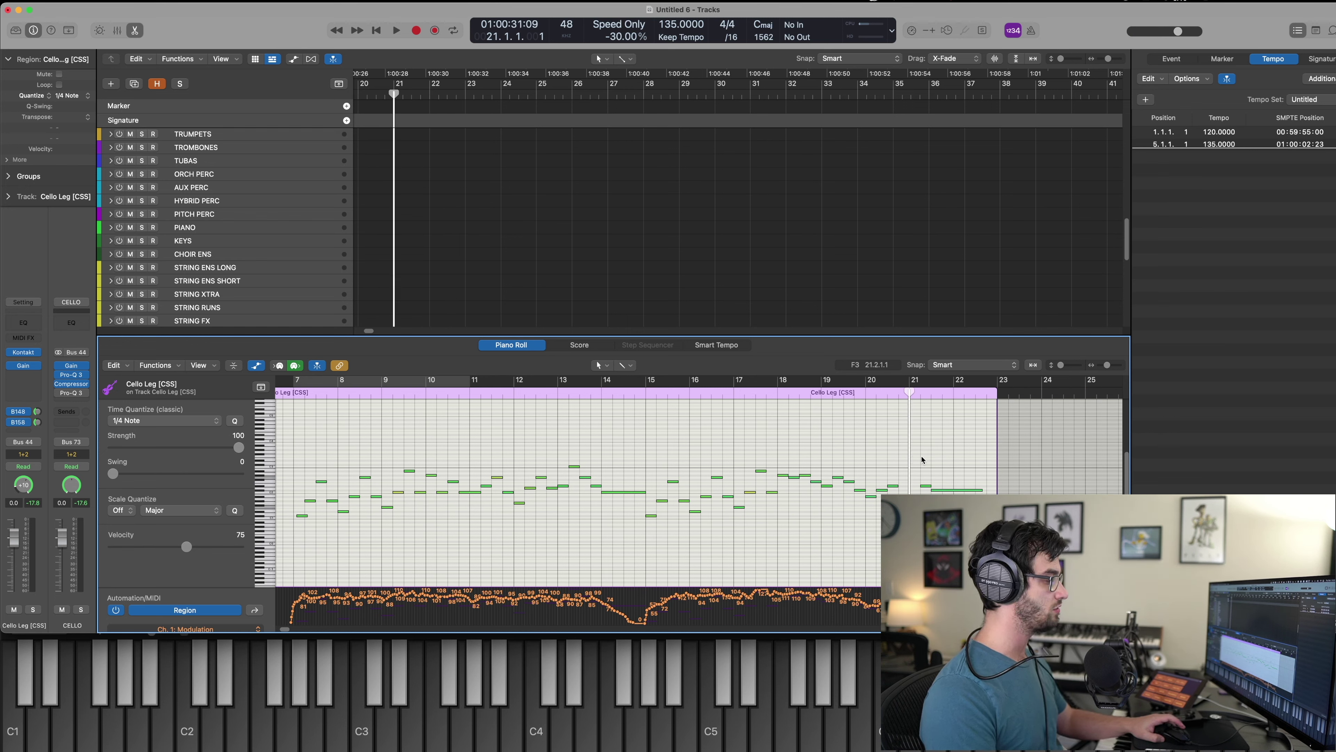
key("space")
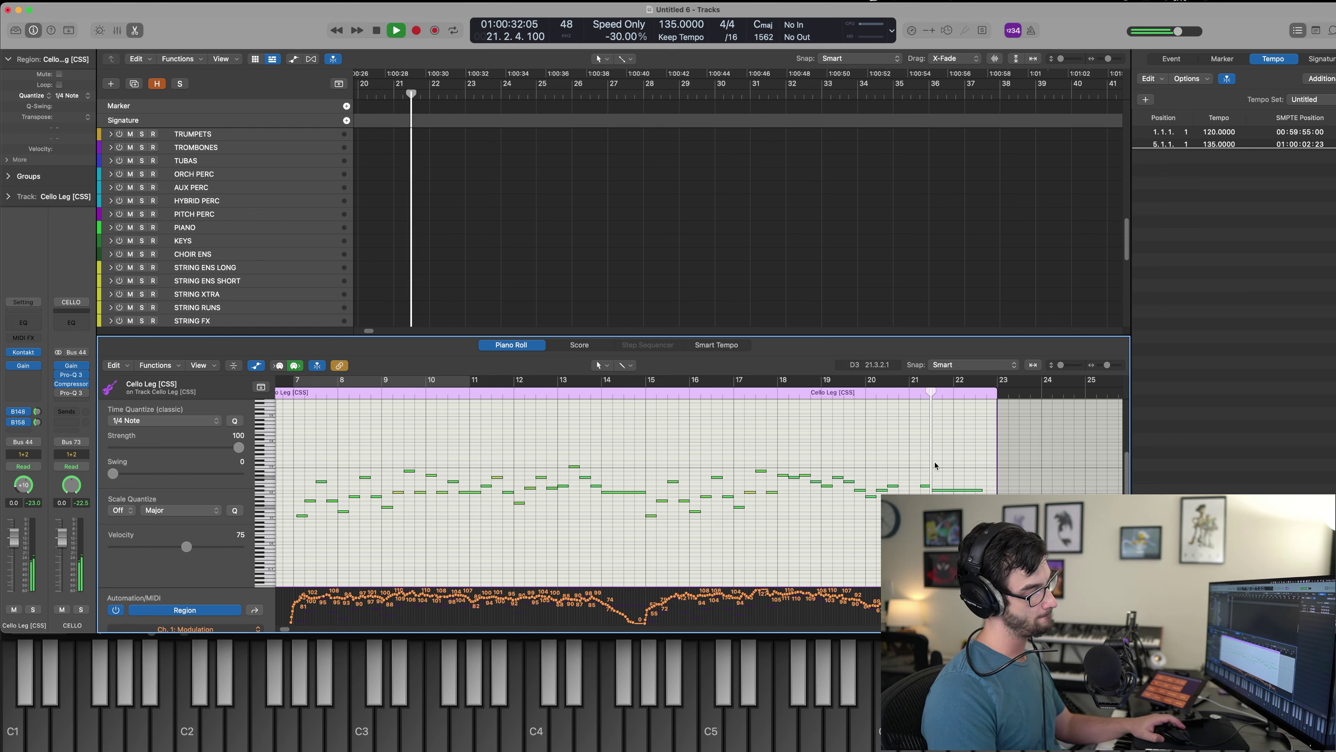
key("p")
key("space")
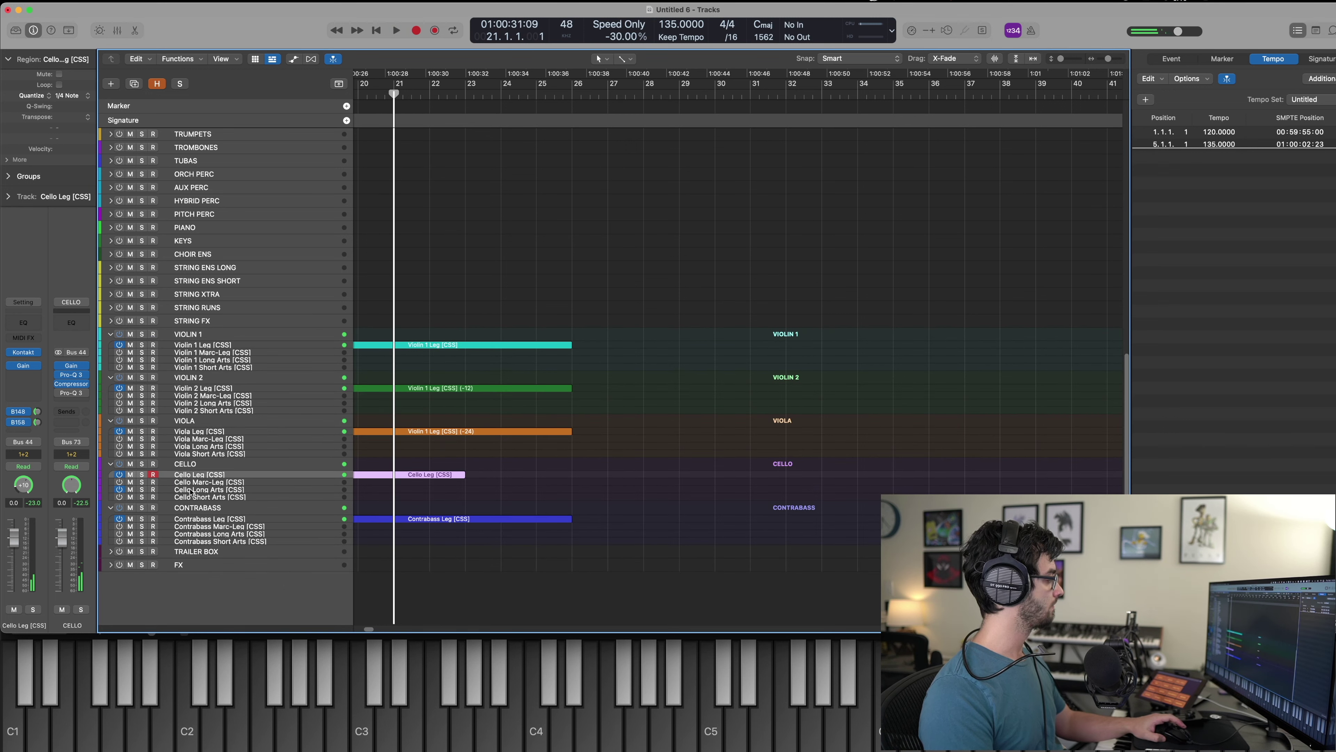
Play the cello ending on the Cello Long Arts [CSS] track and capture it as a region from bar 22 to 26.
left_click(191, 491)
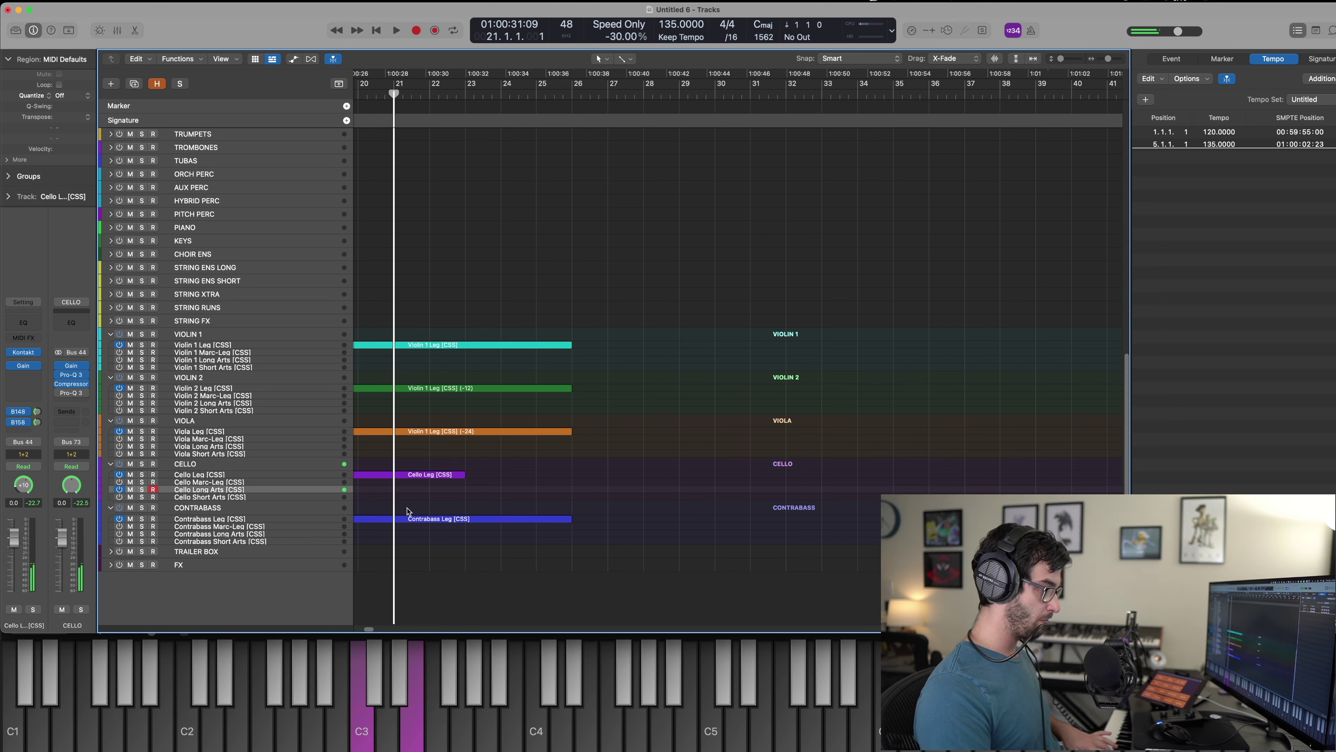
key("space")
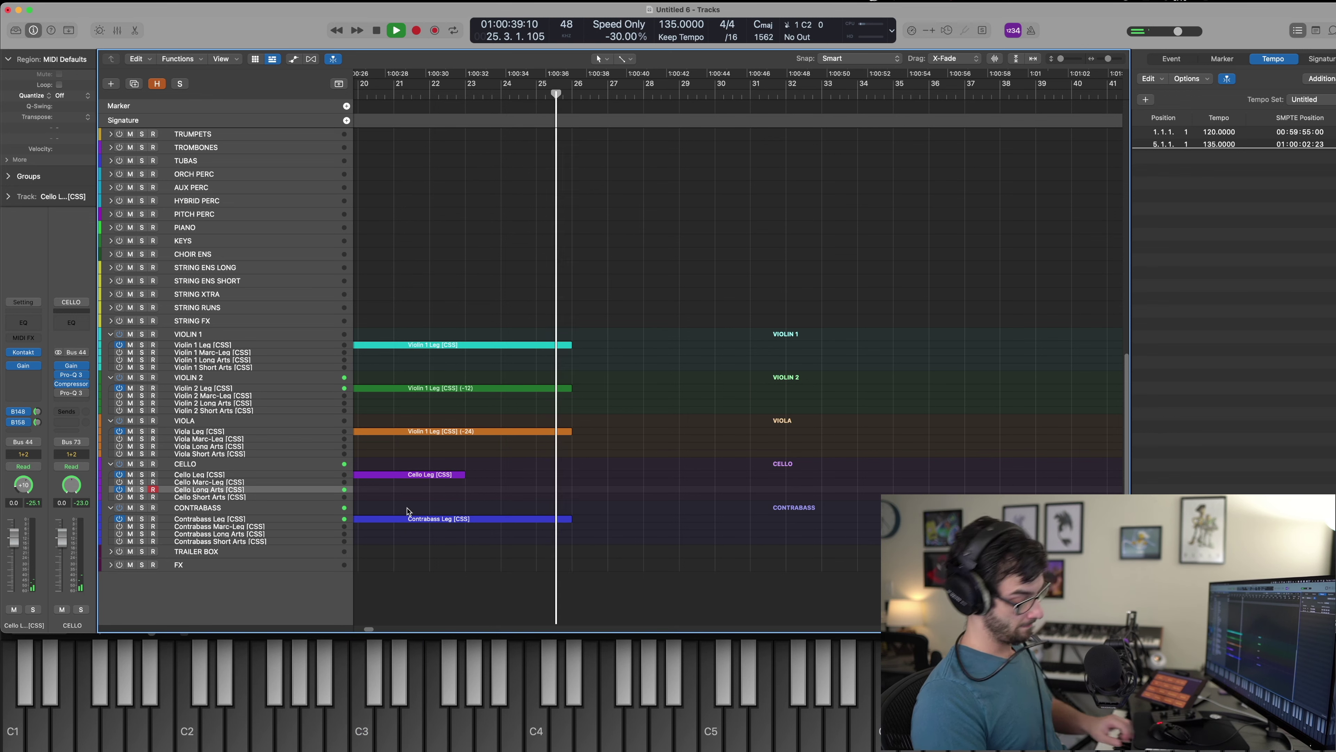
key("shift+r")
key("space")
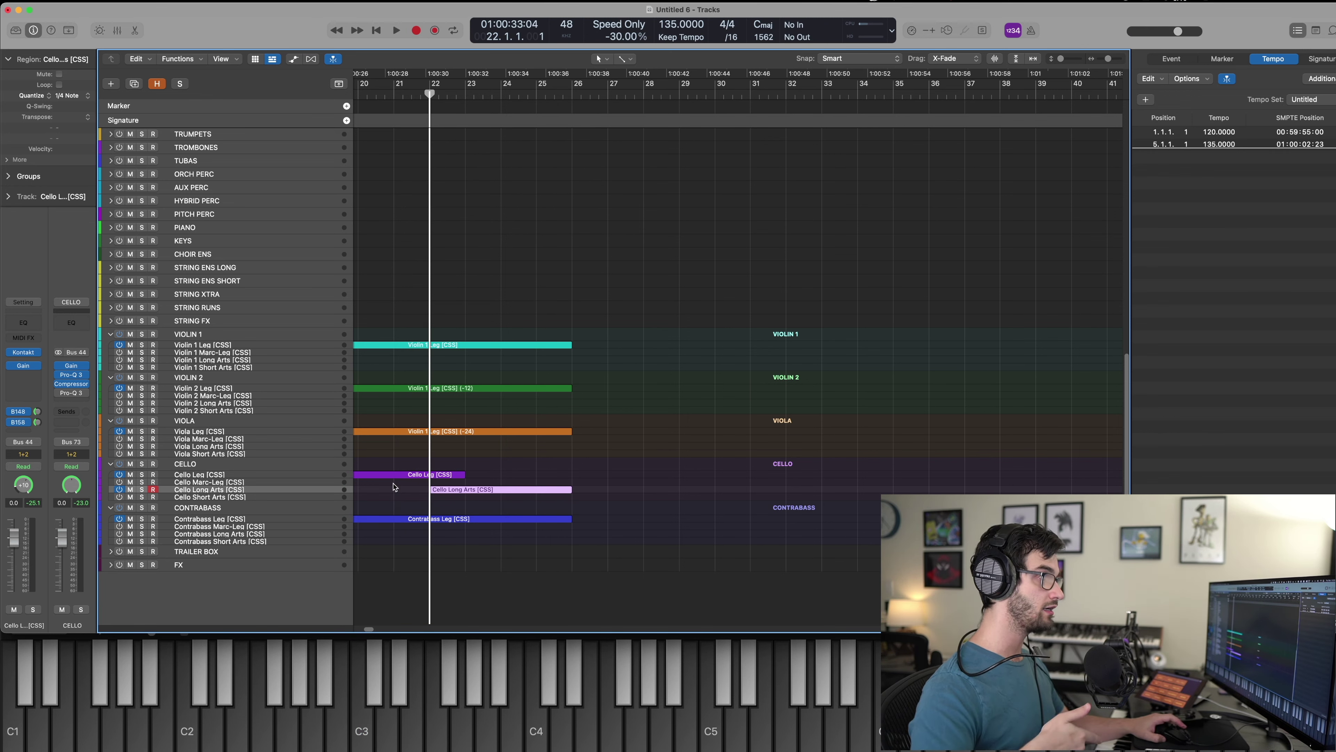
Lower the viola's long final note at bar 23, split it at bar 24 and lower the second half by a semitone.
double_click(470, 431)
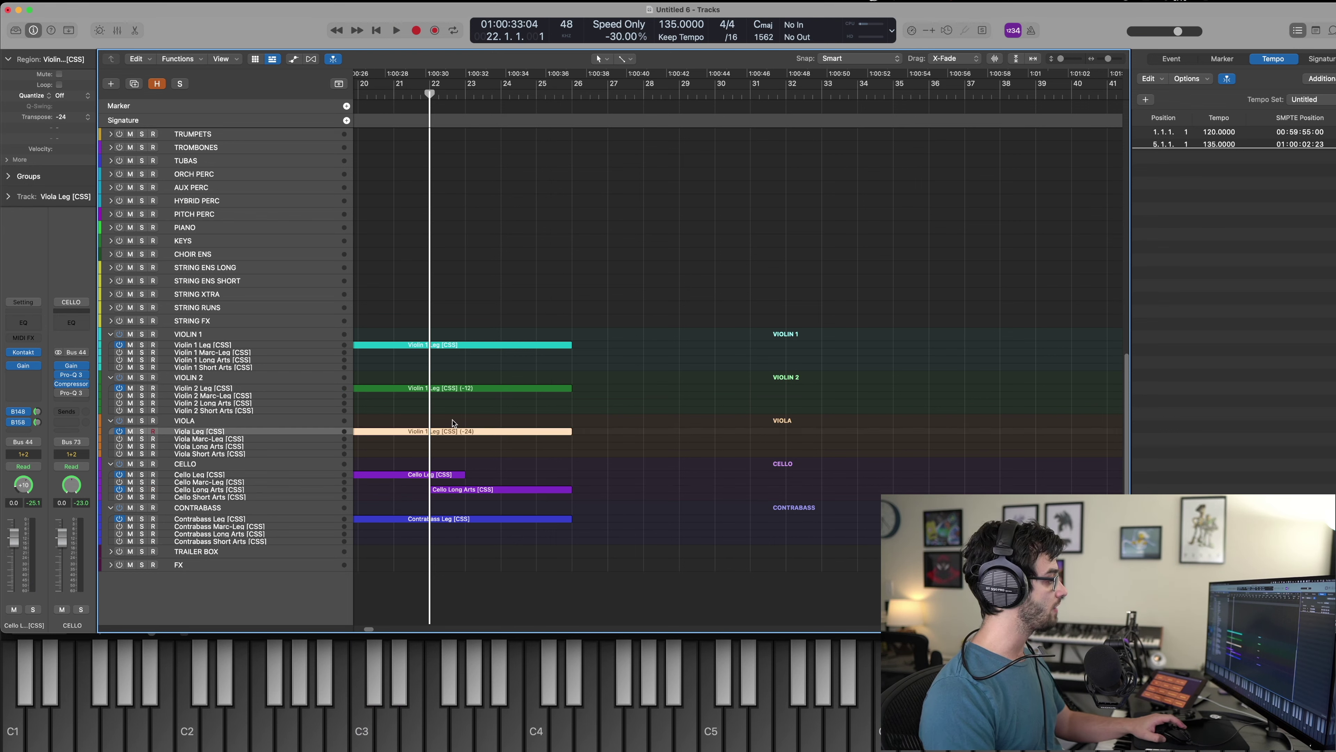
key("space")
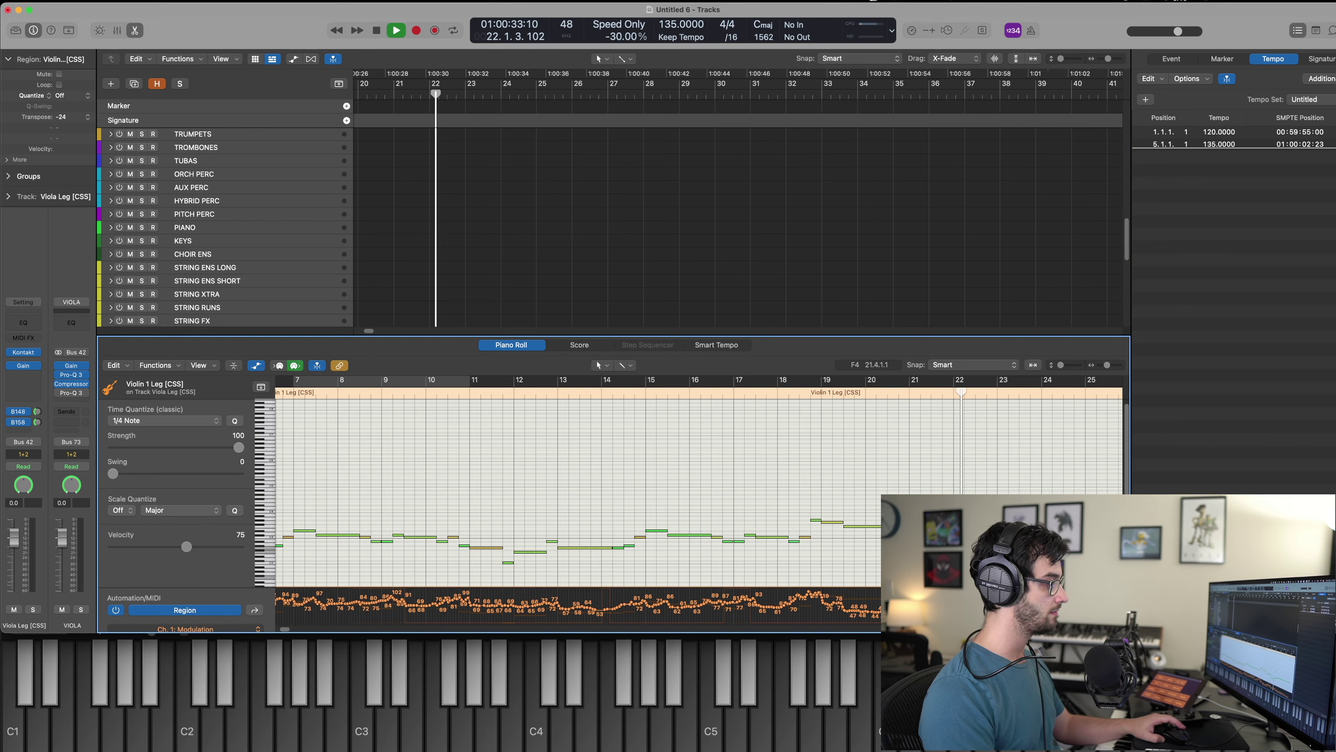
key("super+Right")
scroll(611, 492, "right", 4)
key("space")
key("comma")
left_click(613, 537)
key("alt+Down")
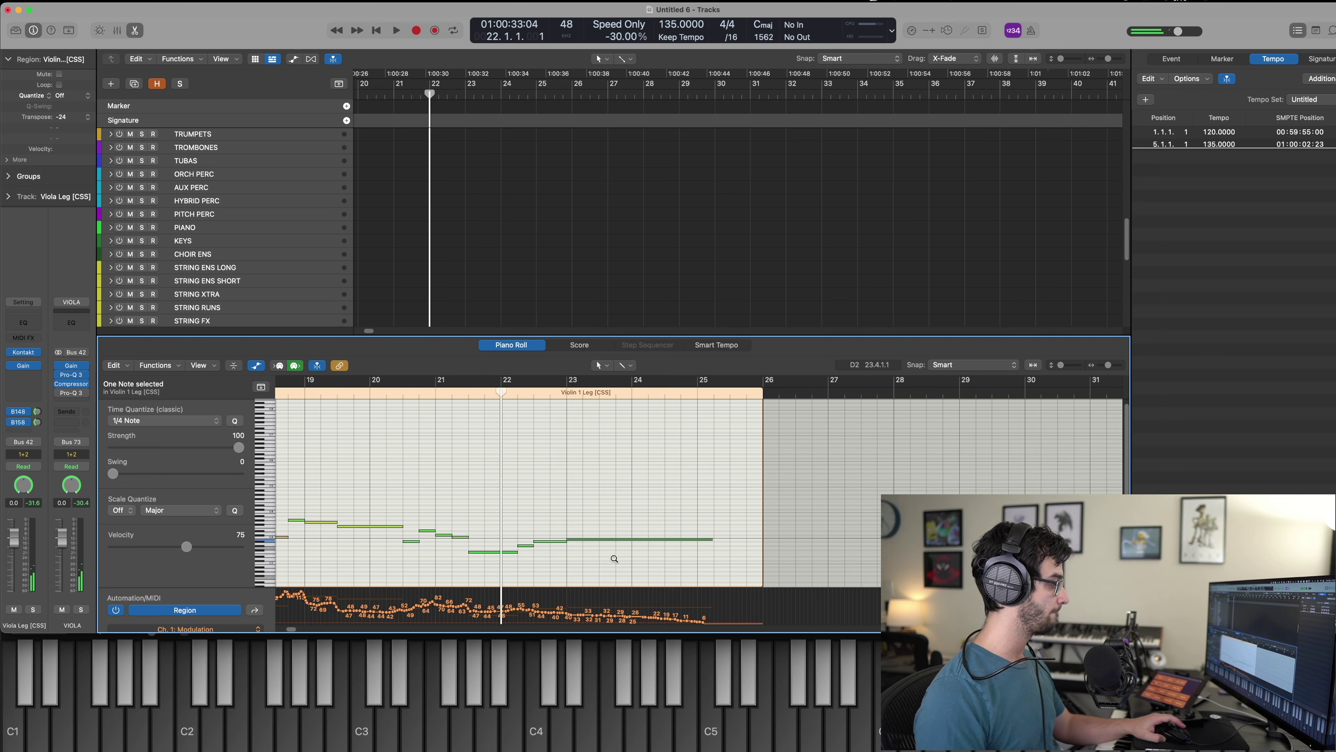
left_click(630, 392)
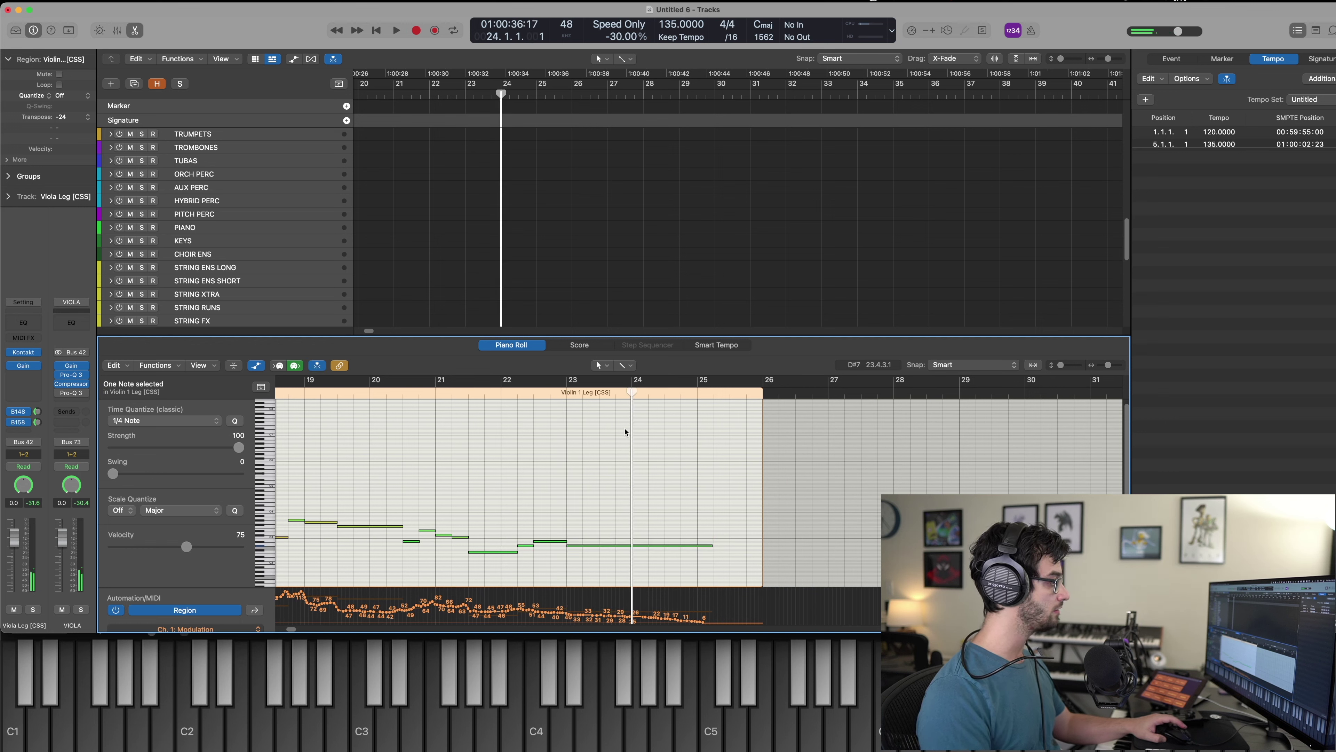
left_click_drag(633, 438, 651, 609)
Compare the ending notes of the Violin 1, Violin 2 and Viola regions together in the Piano Roll from bar 21.
key("comma")
key("comma")
key("comma")
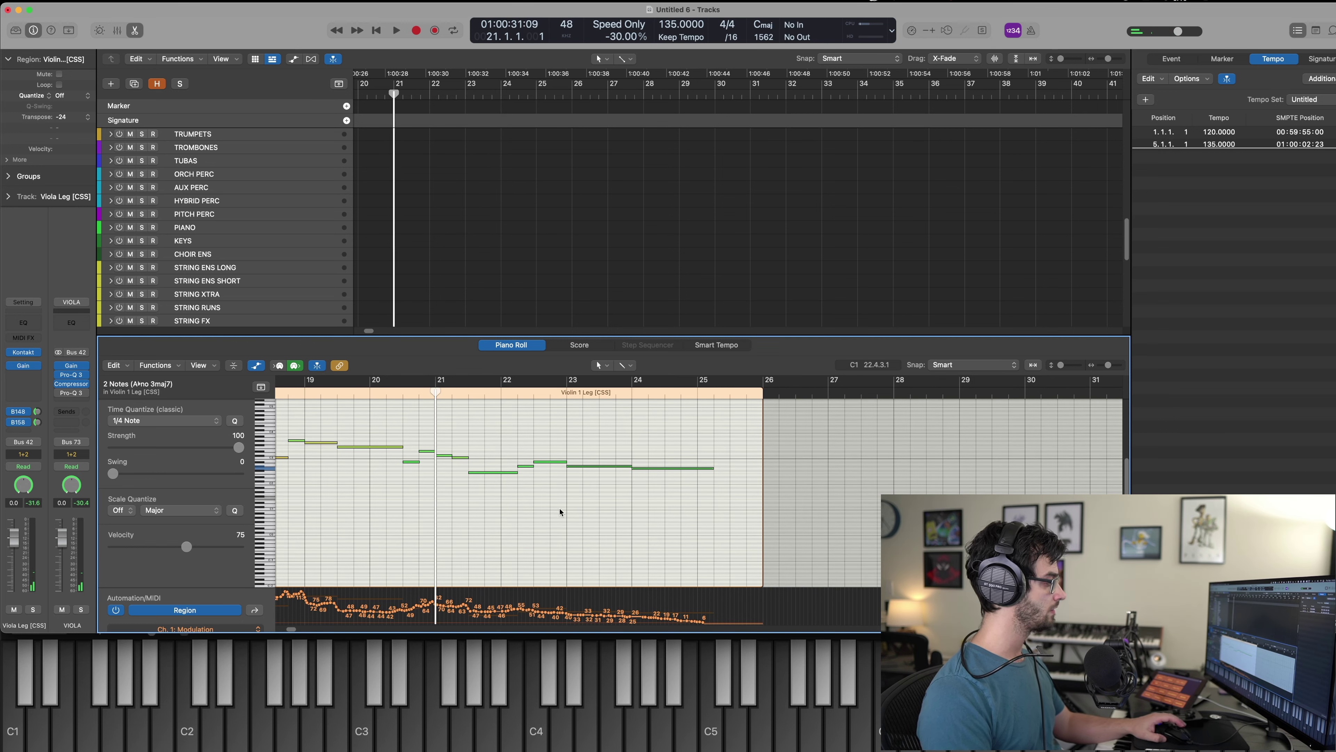
key("e")
left_click_drag(610, 428, 456, 245)
key("e")
key("period")
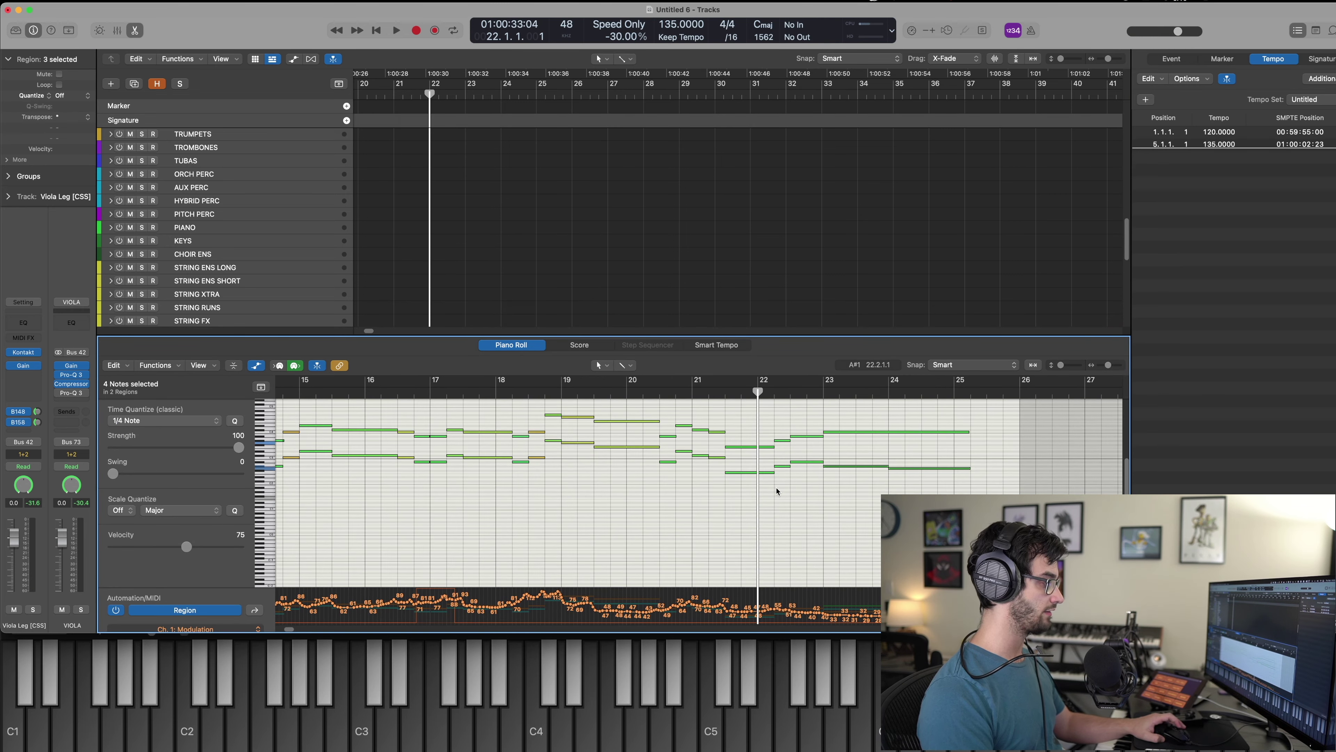
key("comma")
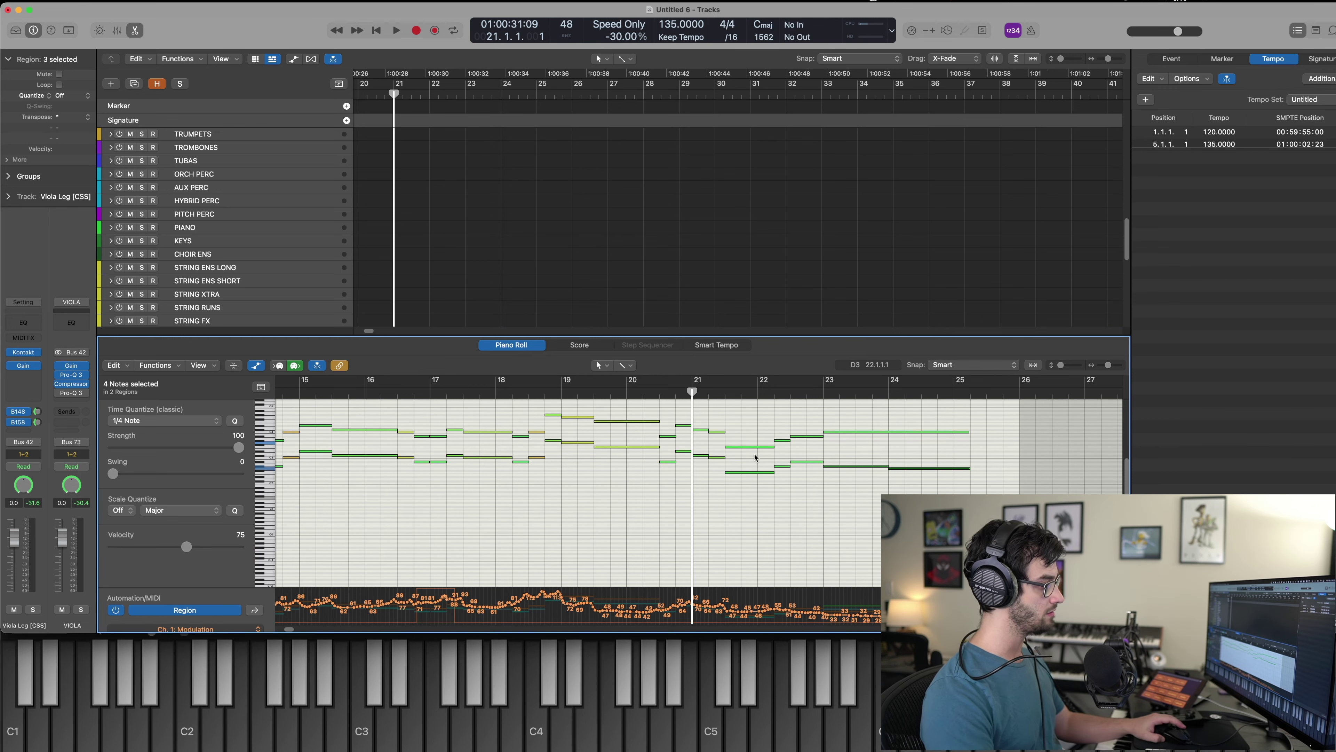
key("e")
Play the Violin 2 line from bar 21 and again from bar 19 with its notes shown in the Piano Roll.
left_click(558, 388)
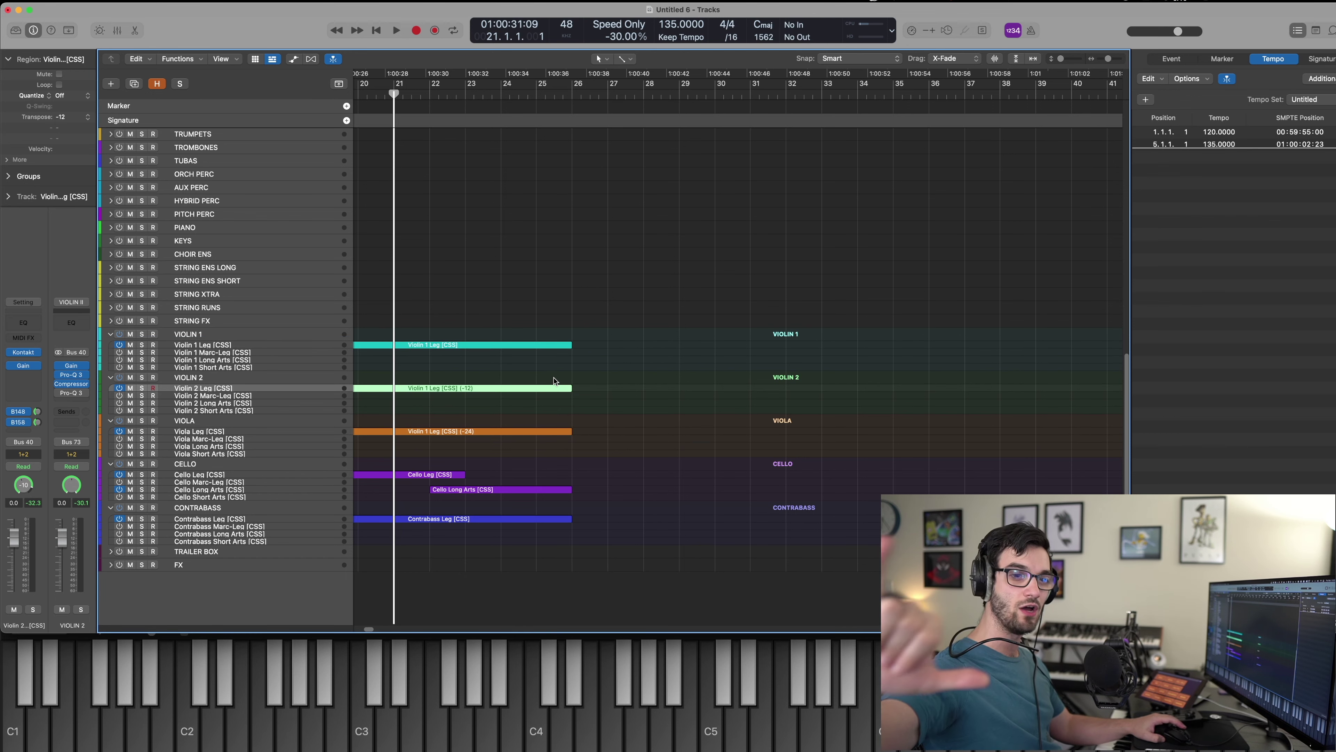
key("p")
key("space")
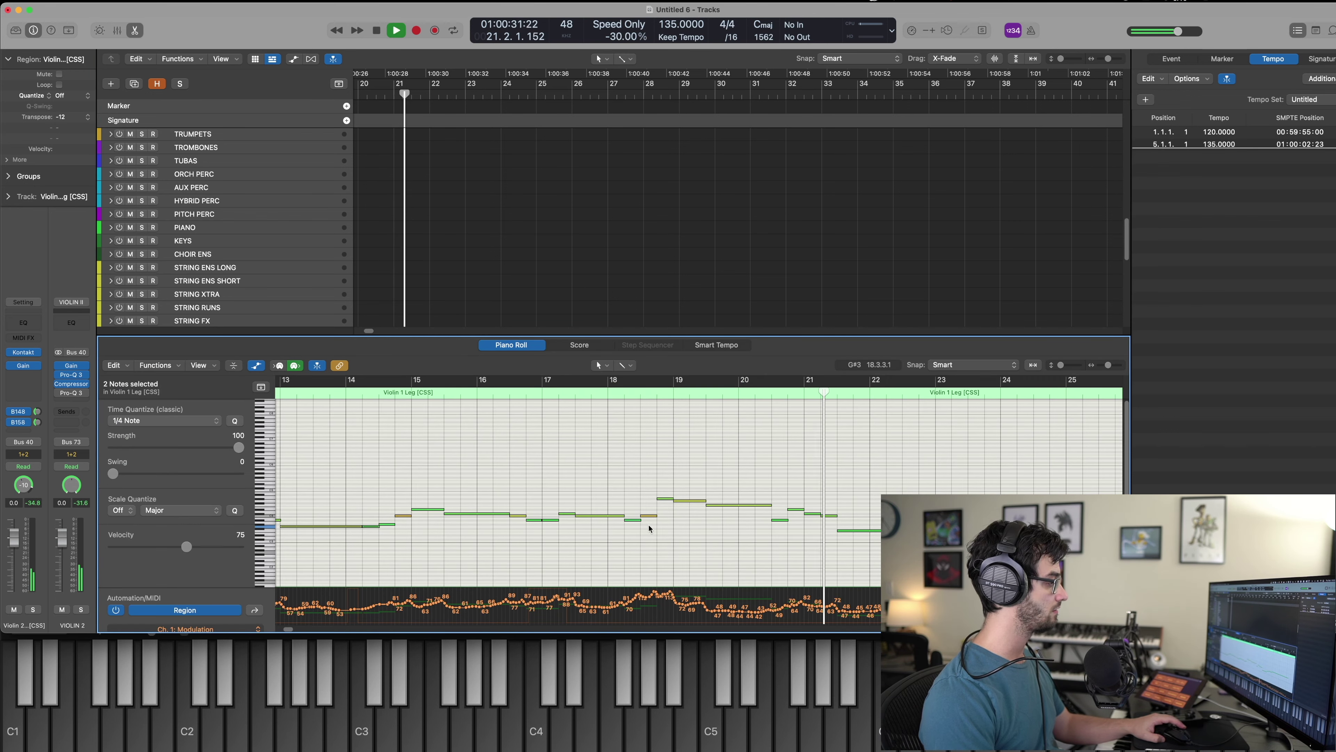
key("space")
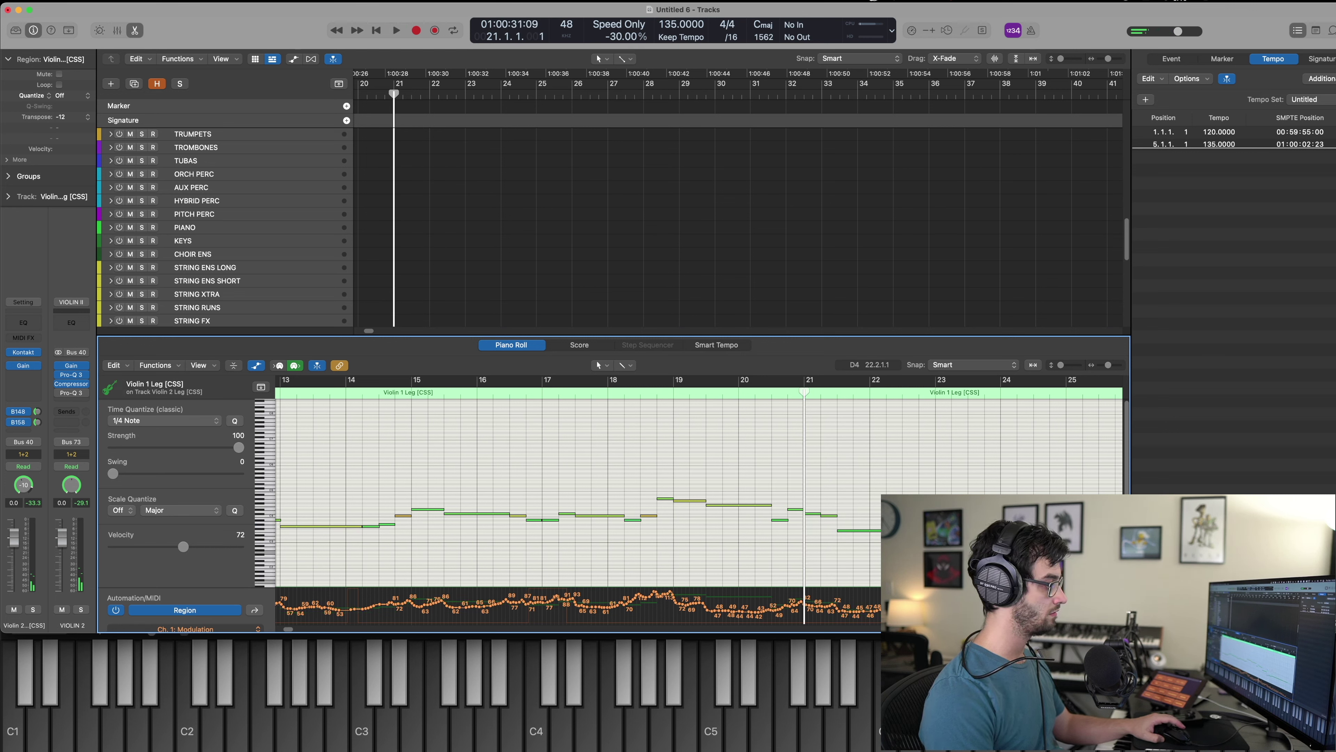
key("comma")
key("space")
key("comma")
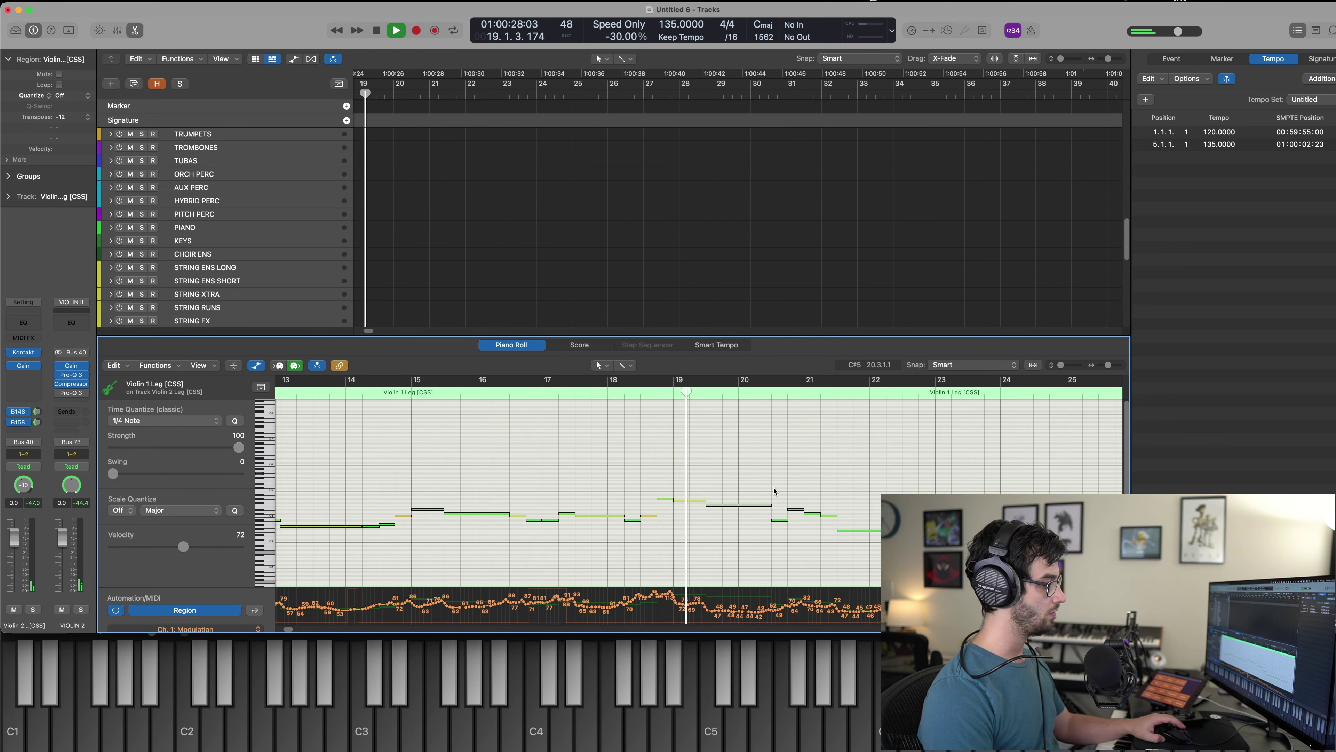
key("space")
left_click_drag(773, 488, 790, 463)
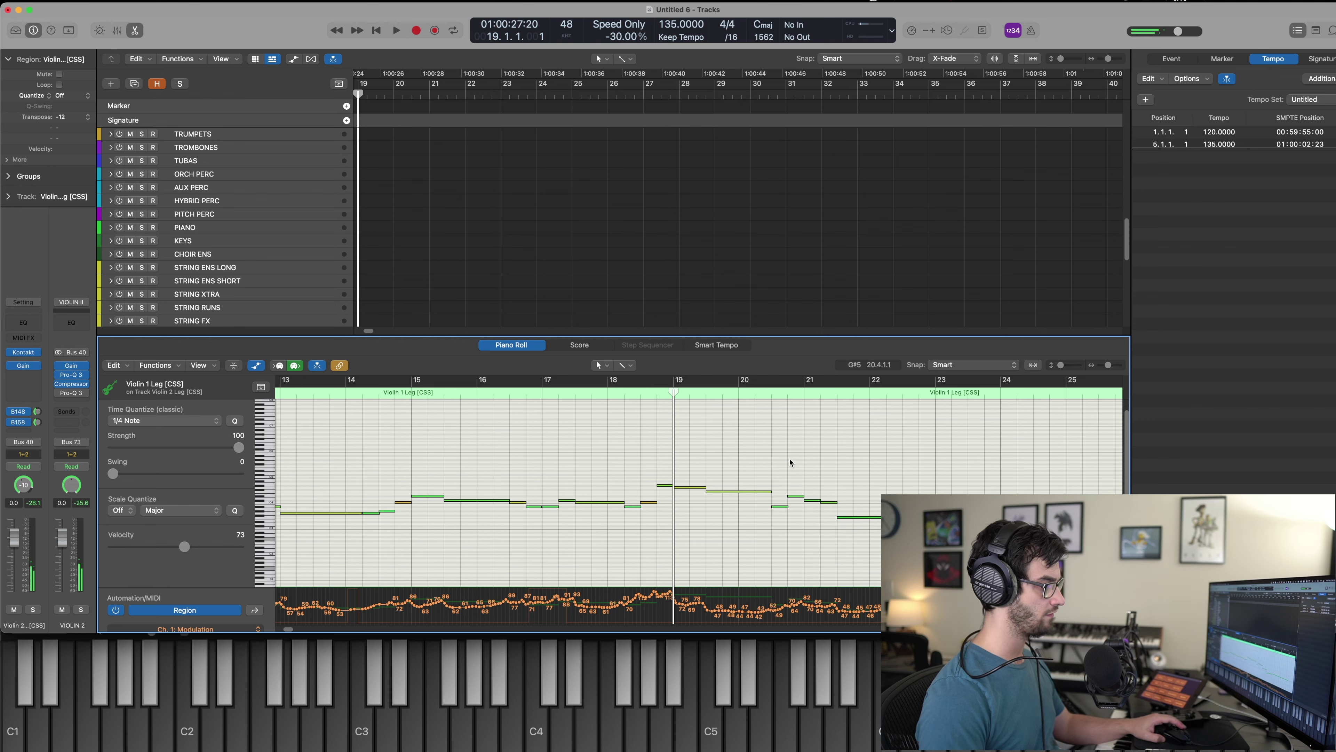
Play the passage from bar 19 to the end at bar 25 with the notes of three string regions shown together.
key("space")
key("e")
key("e")
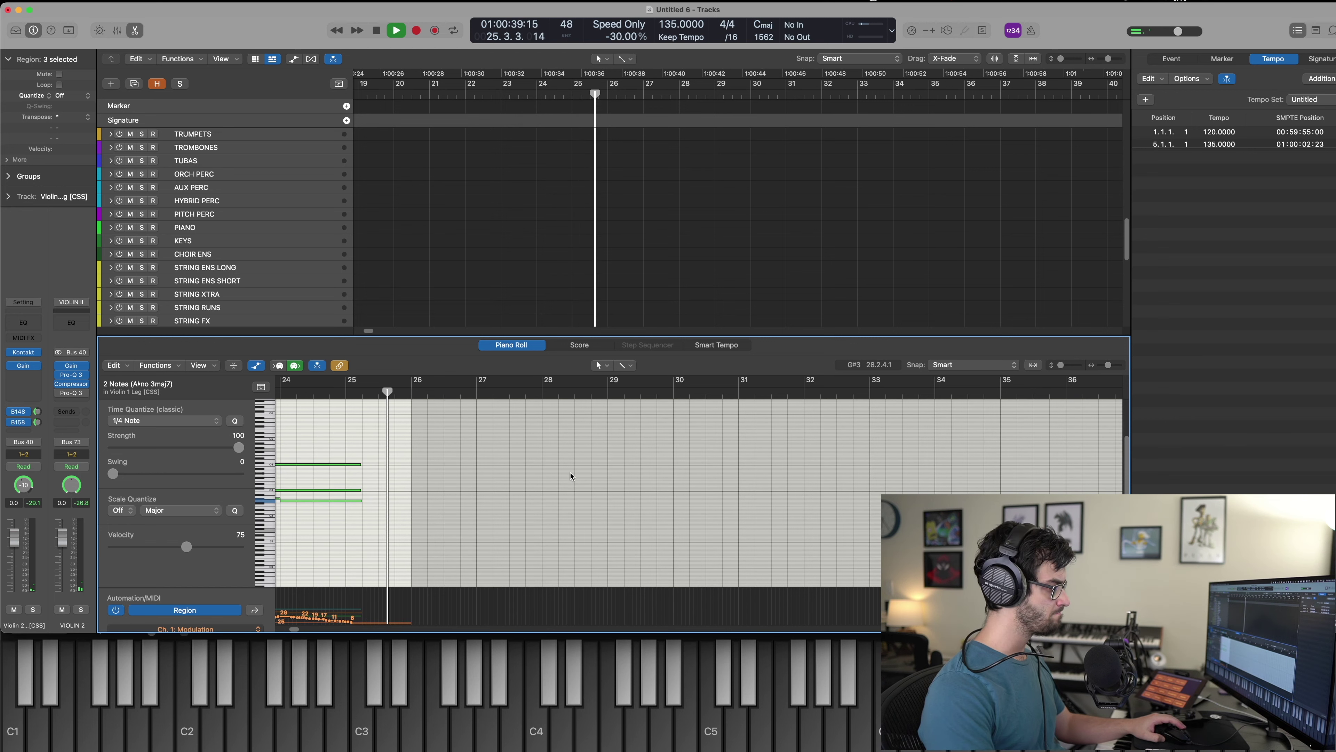
key("e")
key("space")
Remove the lowered second half of the viola's final note at bar 24 and extend the first half to bar 25, beat 2.
left_click(561, 431)
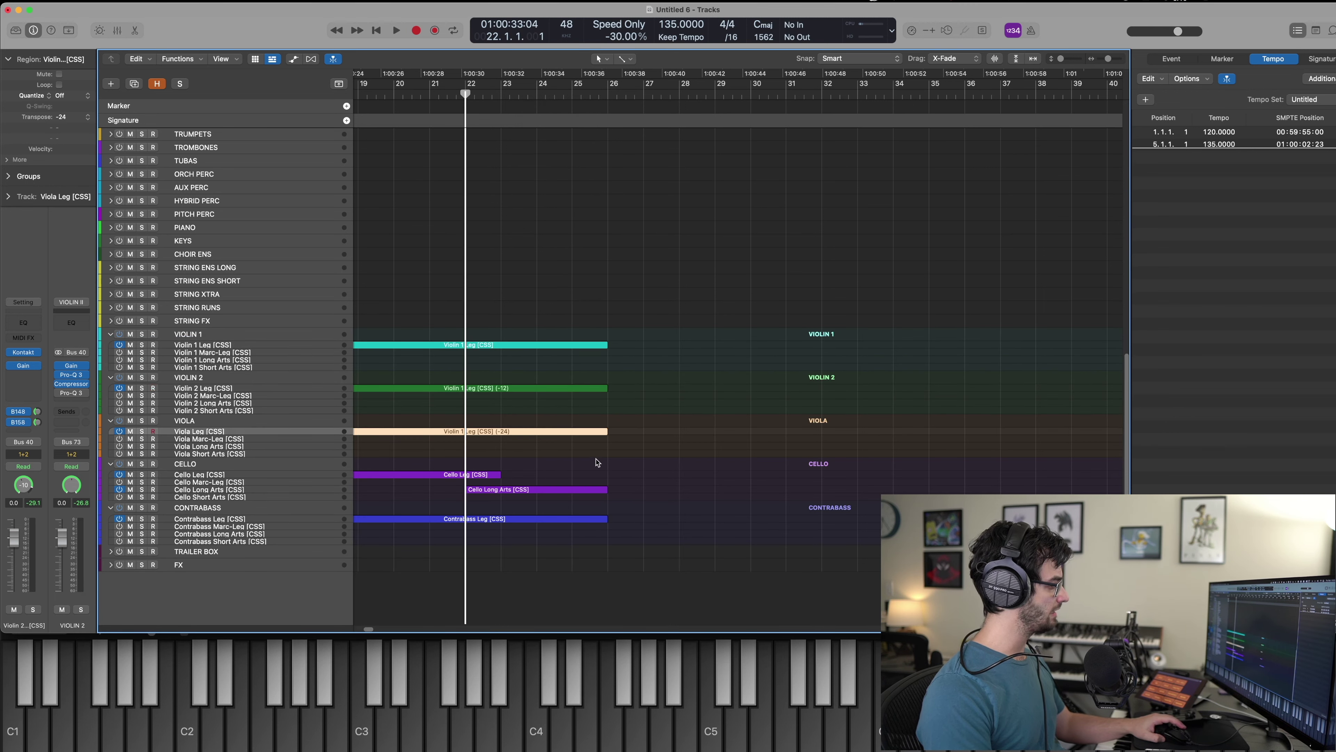
key("e")
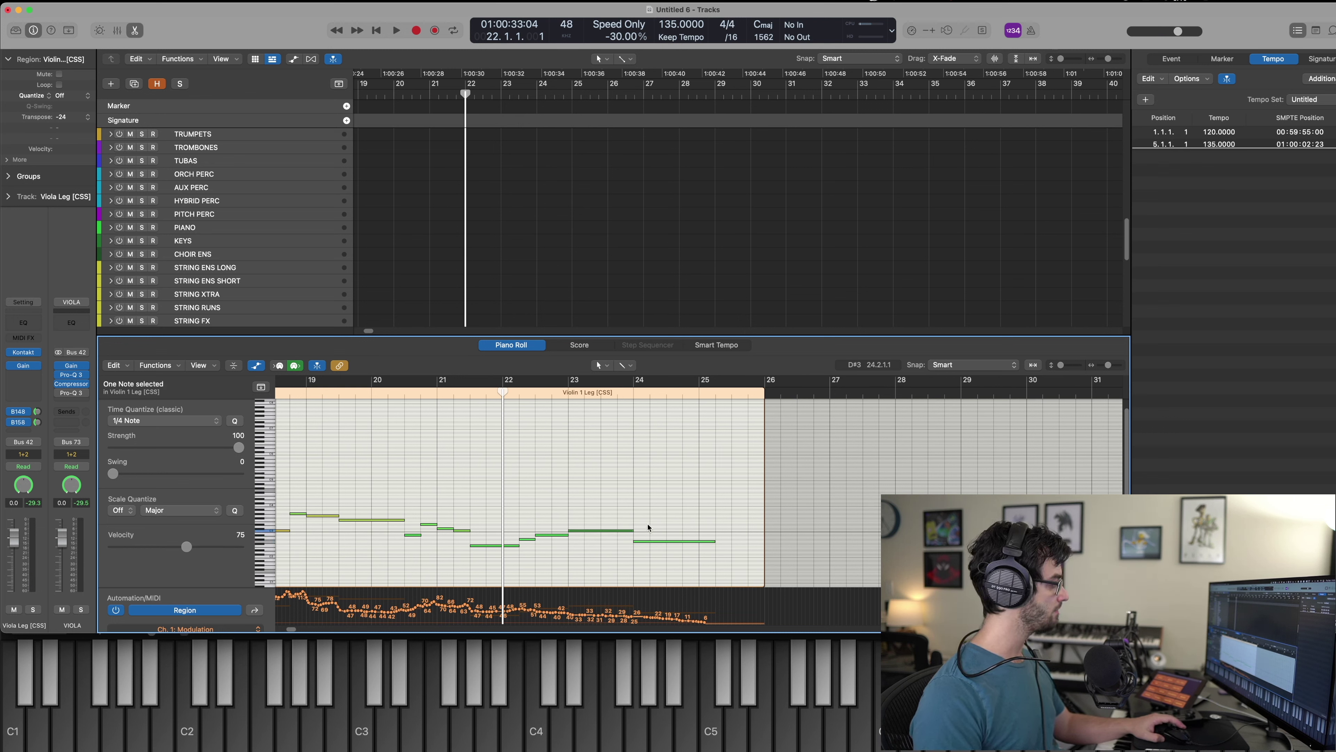
left_click(713, 395)
left_click_drag(577, 472, 585, 514)
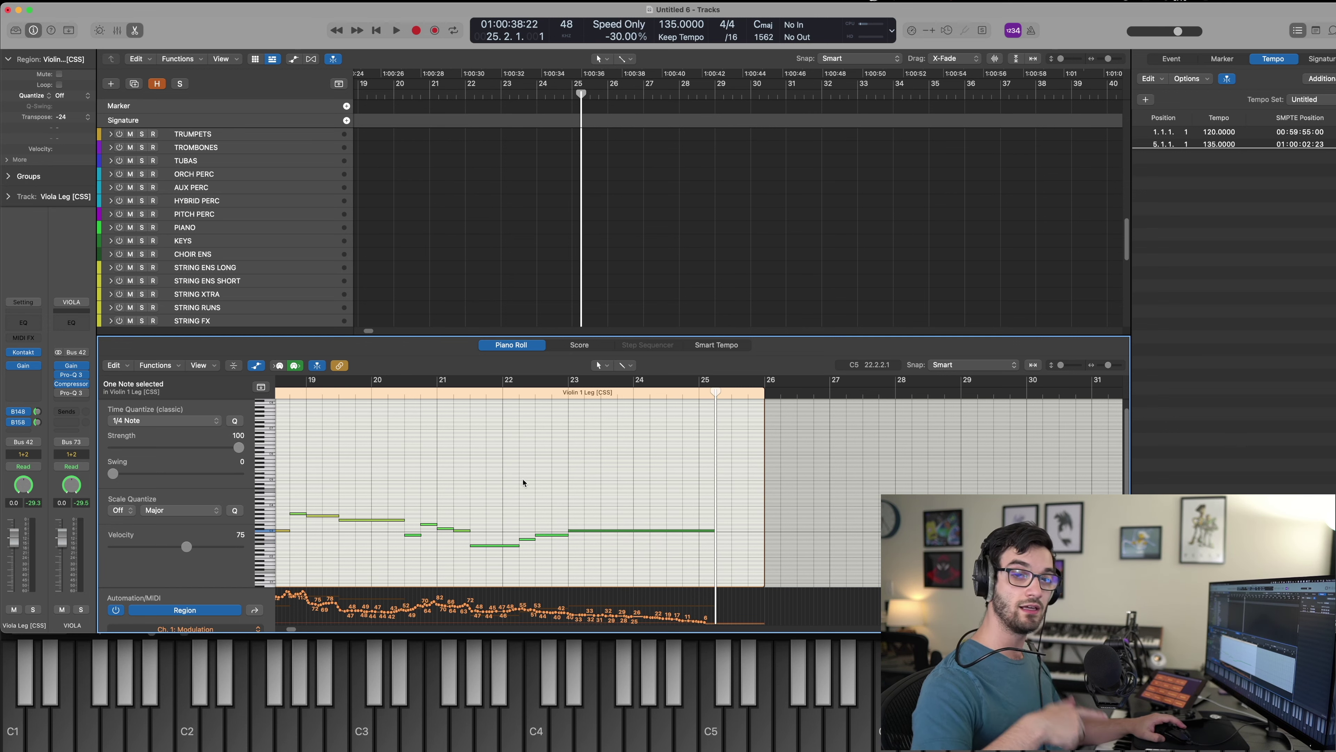
key("e")
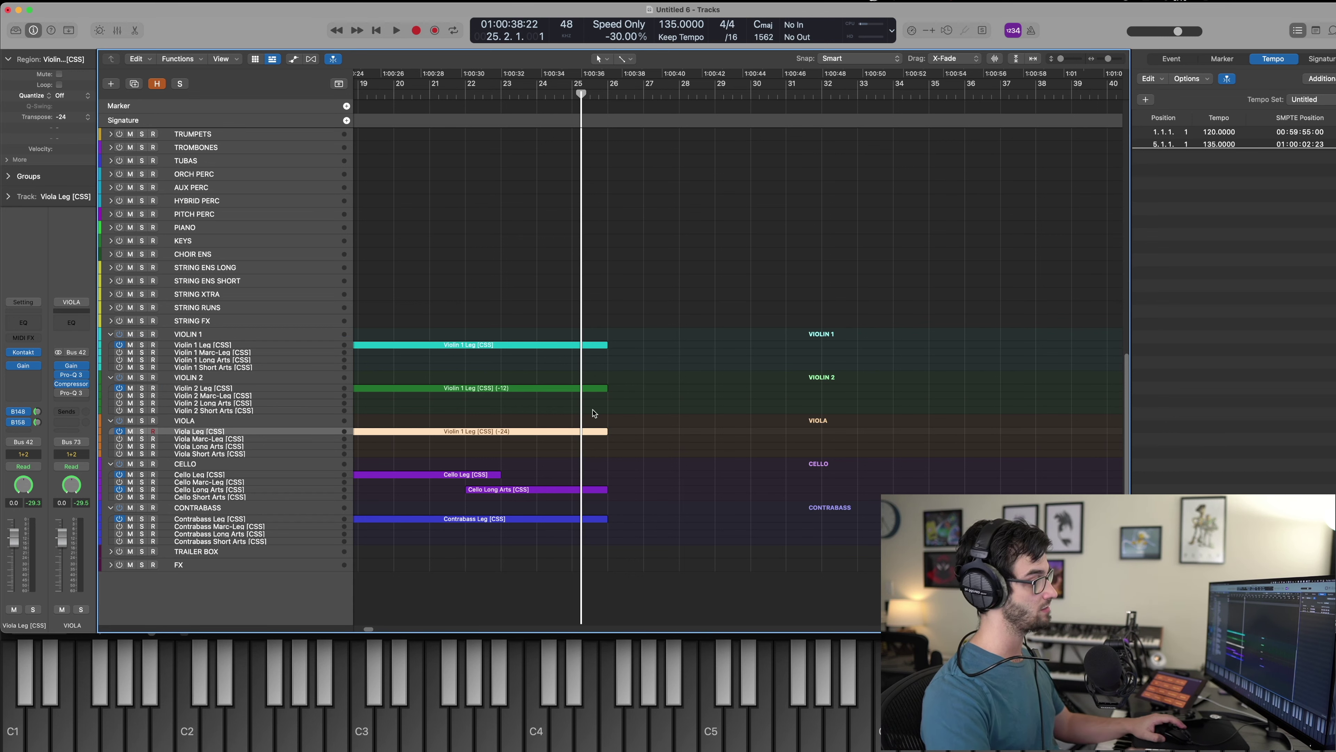
Lower Violin 2's long final note at bar 23, split it at bar 24 and lower the second half by a semitone.
left_click(594, 388)
key("e")
key("comma")
key("comma")
key("comma")
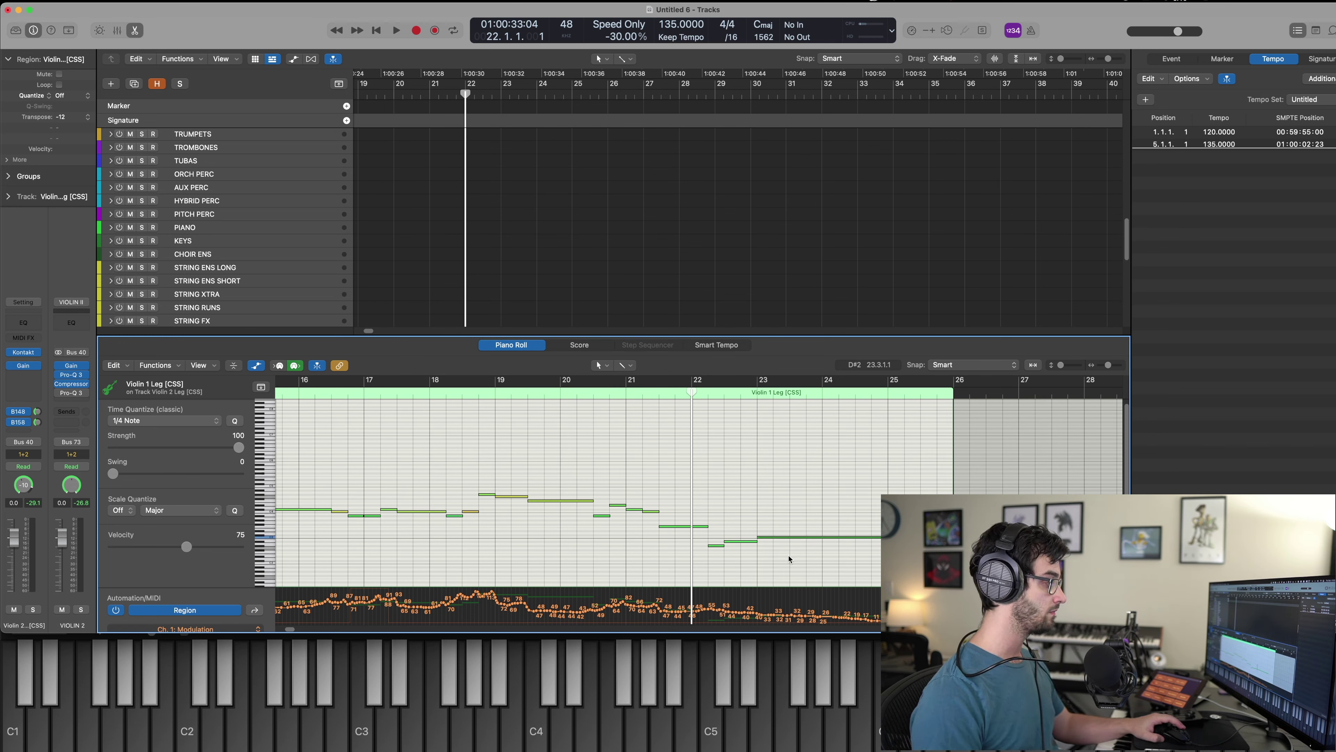
left_click(824, 394)
key("comma")
key("comma")
left_click(798, 500)
key("space")
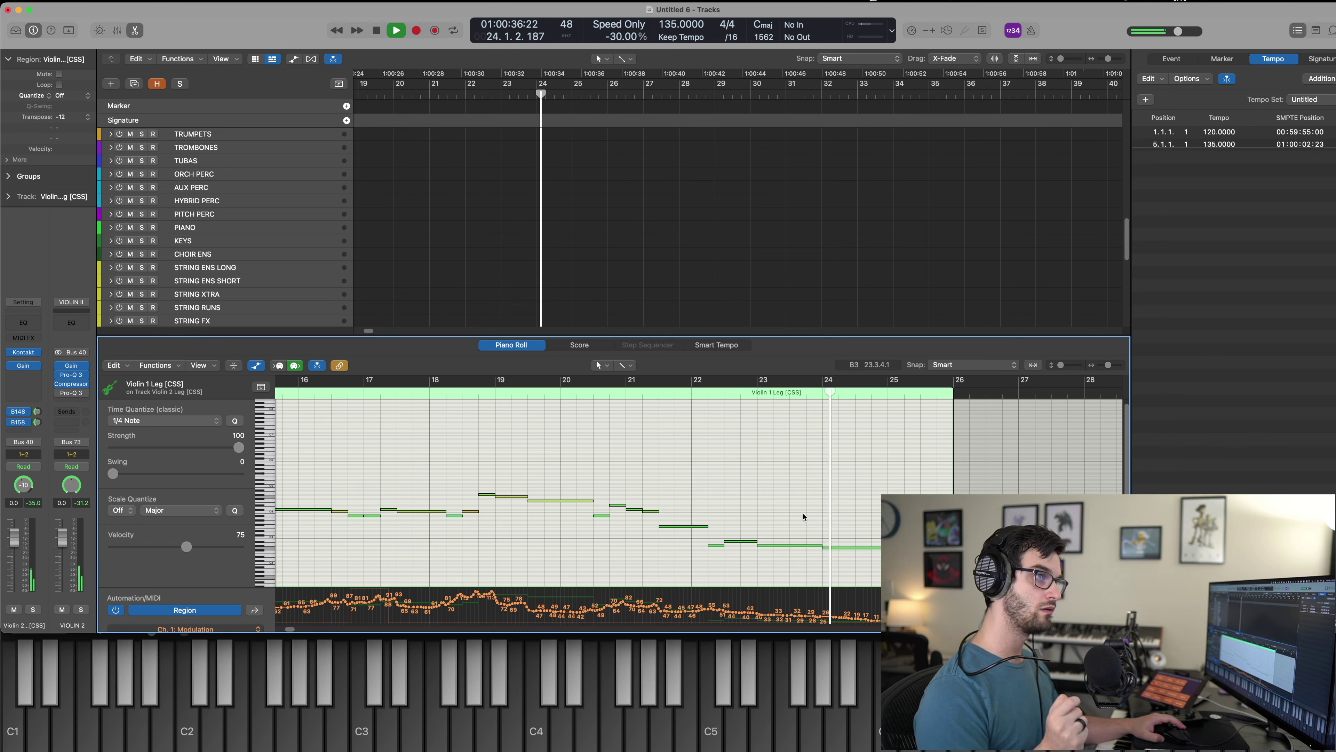
key("space")
key("e")
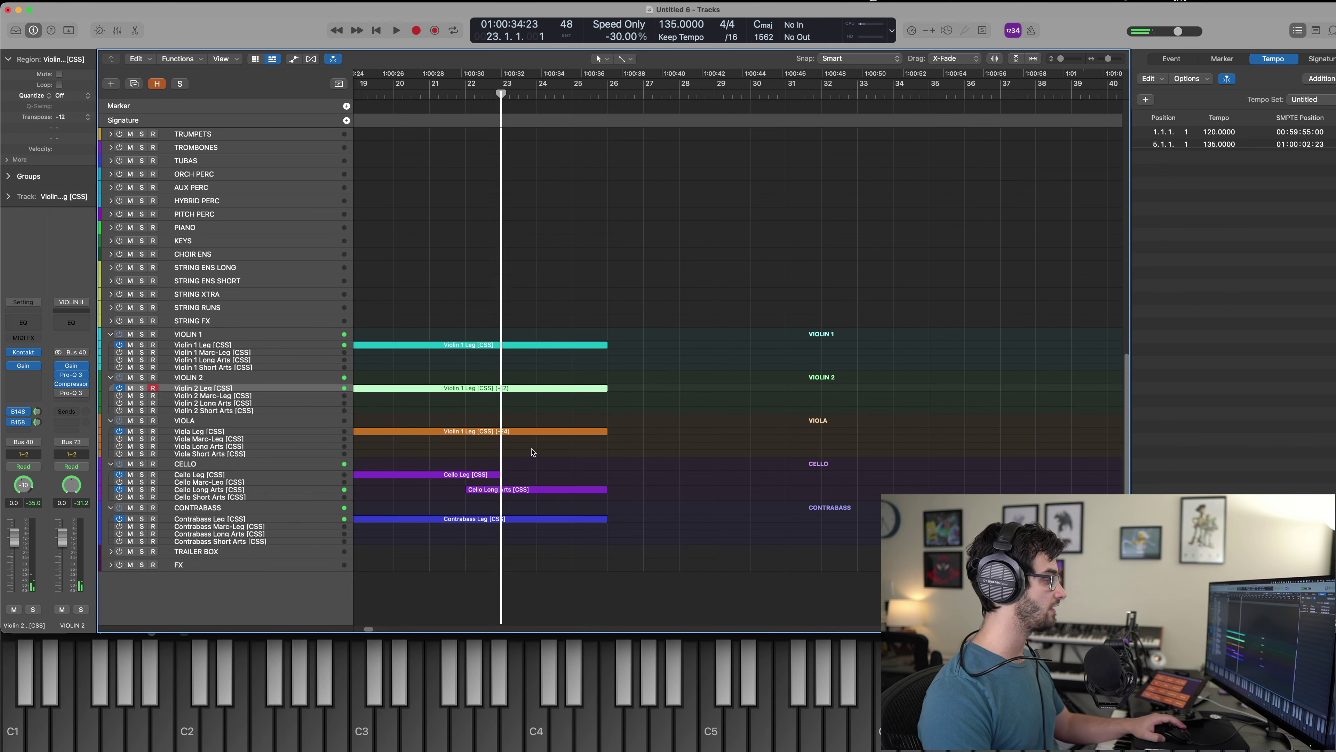
Play the Viola Leg [CSS] ending from bar 22 and edit its modulation automation over the final note from about bar 23.
double_click(525, 429)
key("space")
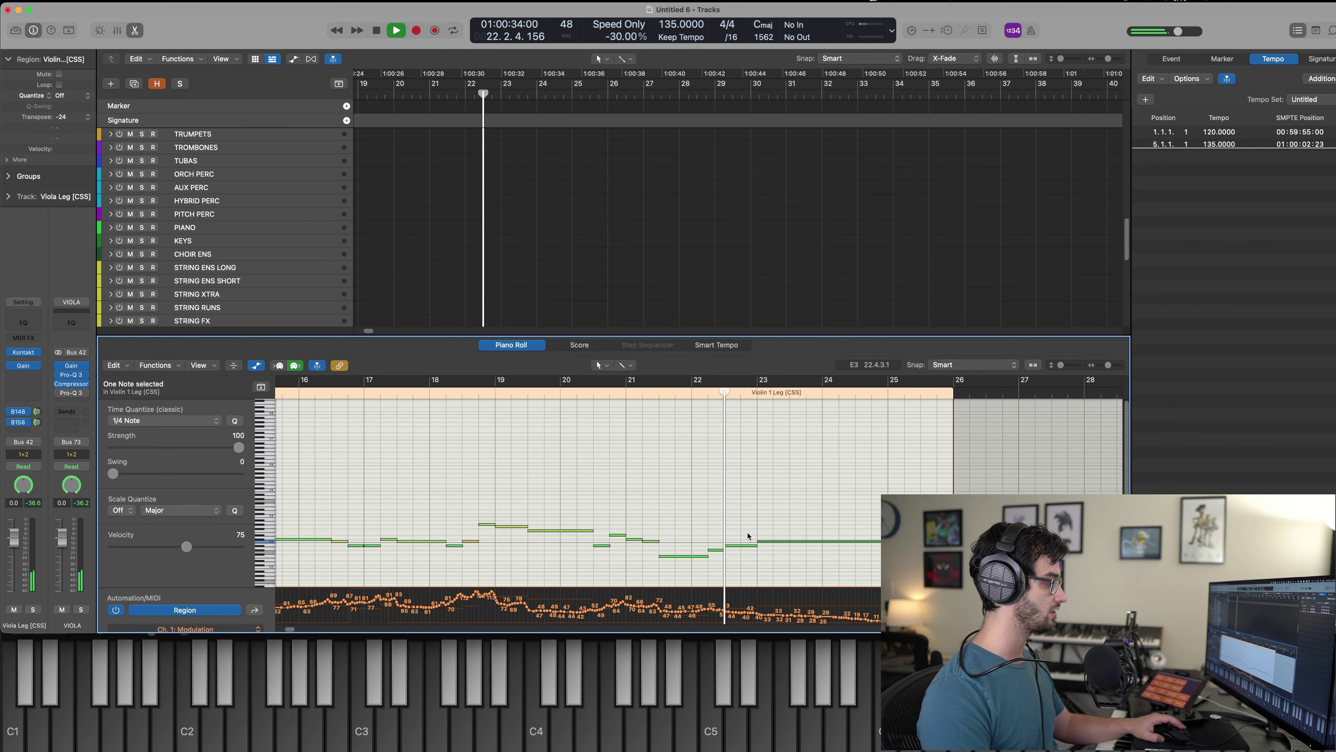
left_click_drag(779, 614, 918, 622)
key("space")
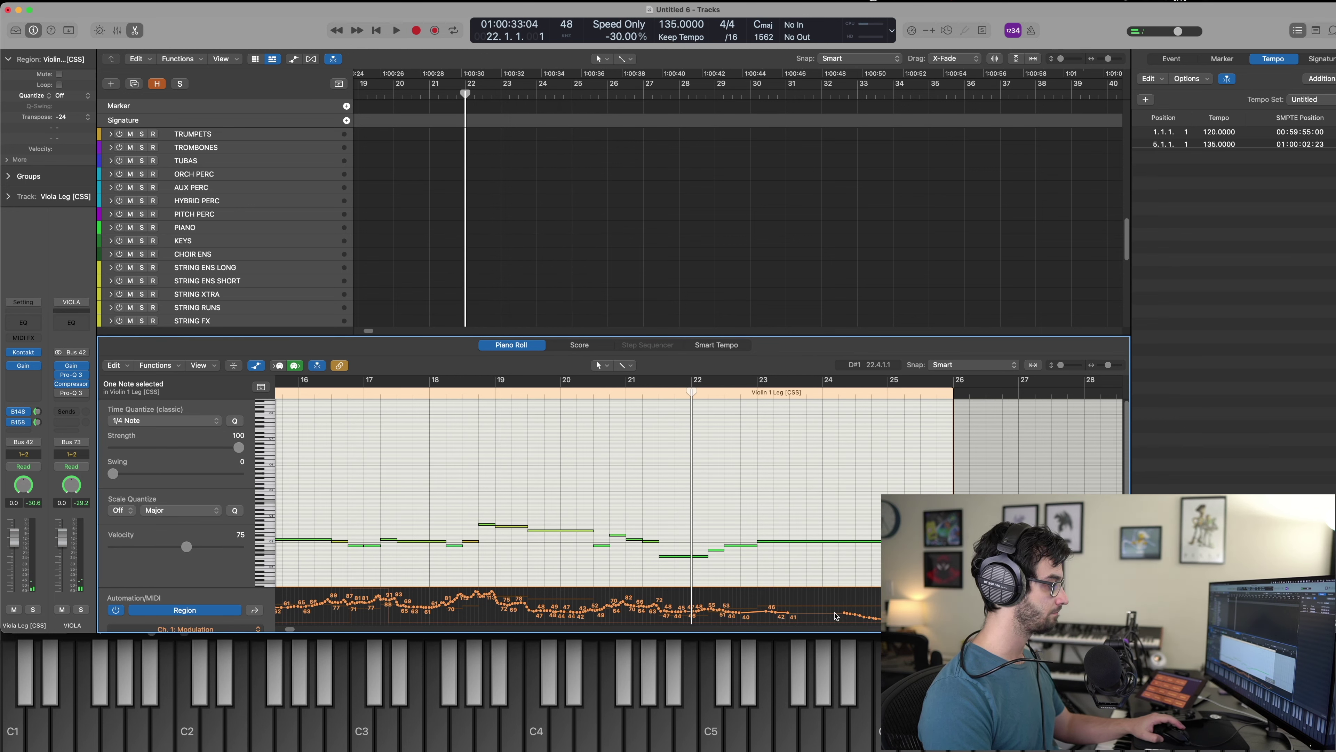
Split the contrabass's long final note at bar 24, placing the second half an octave below the first, and play the ending.
key("p")
left_click_drag(638, 574, 577, 509)
key("p")
left_click_drag(803, 466, 839, 567)
key("alt+shift+Up")
left_click(822, 396)
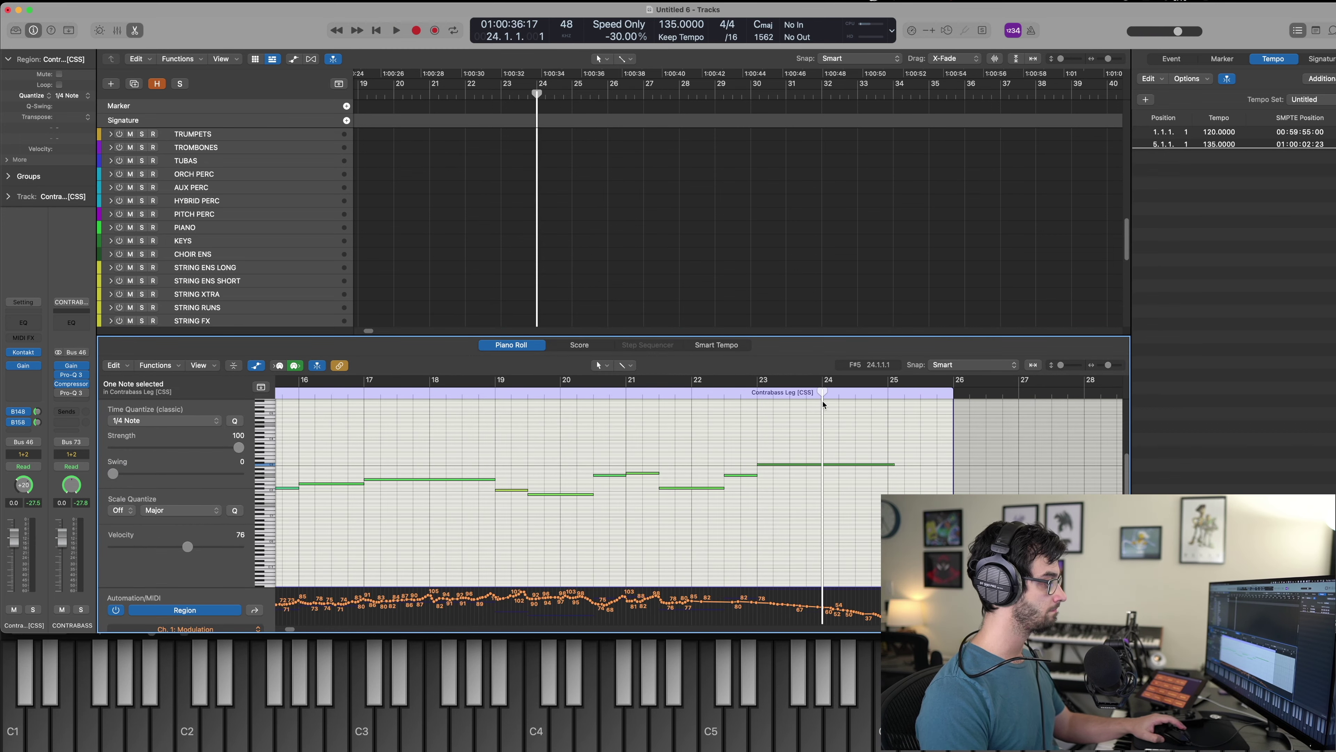
key("alt+shift+Down")
left_click_drag(800, 438, 868, 530)
key("space")
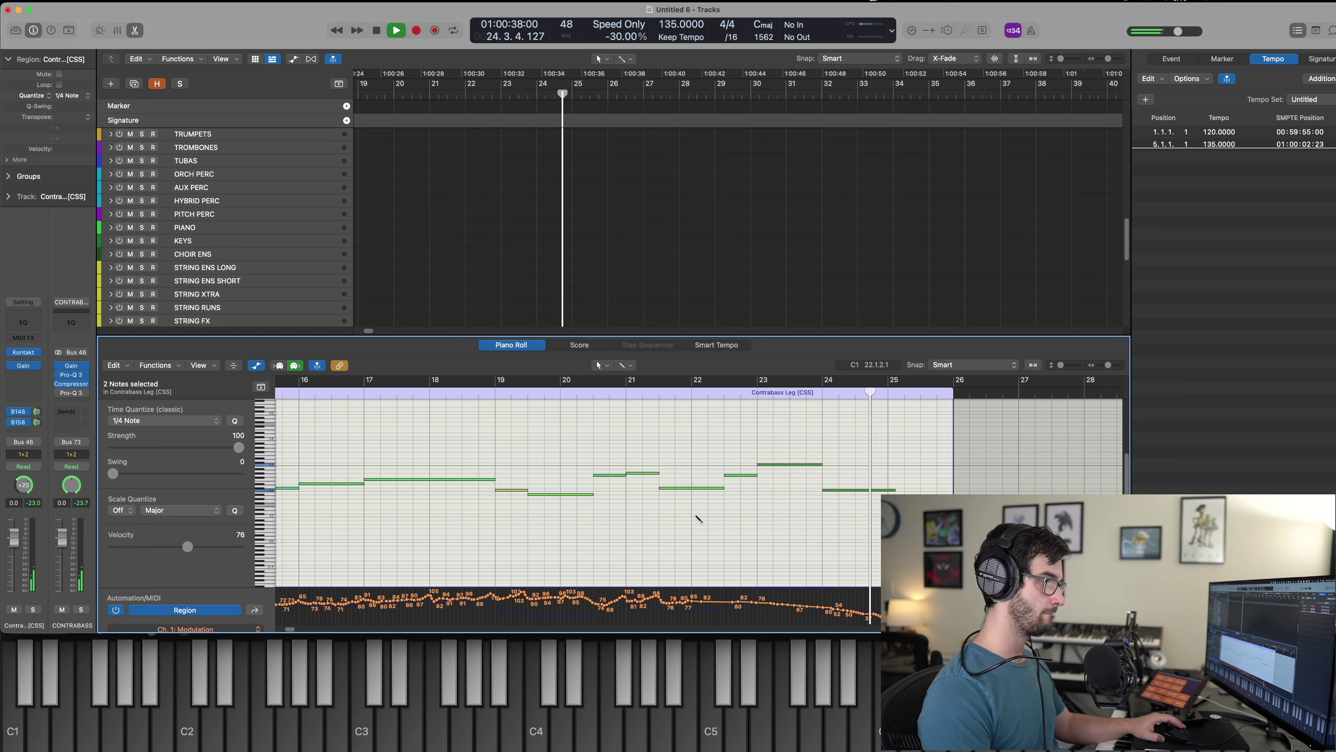
Show all five string regions together and set the velocity of the four lowest notes sounding at bar 24 to 10.
key("super+Right")
key("super+Right")
key("super+Right")
key("p")
key("space")
left_click_drag(545, 241, 618, 620)
key("p")
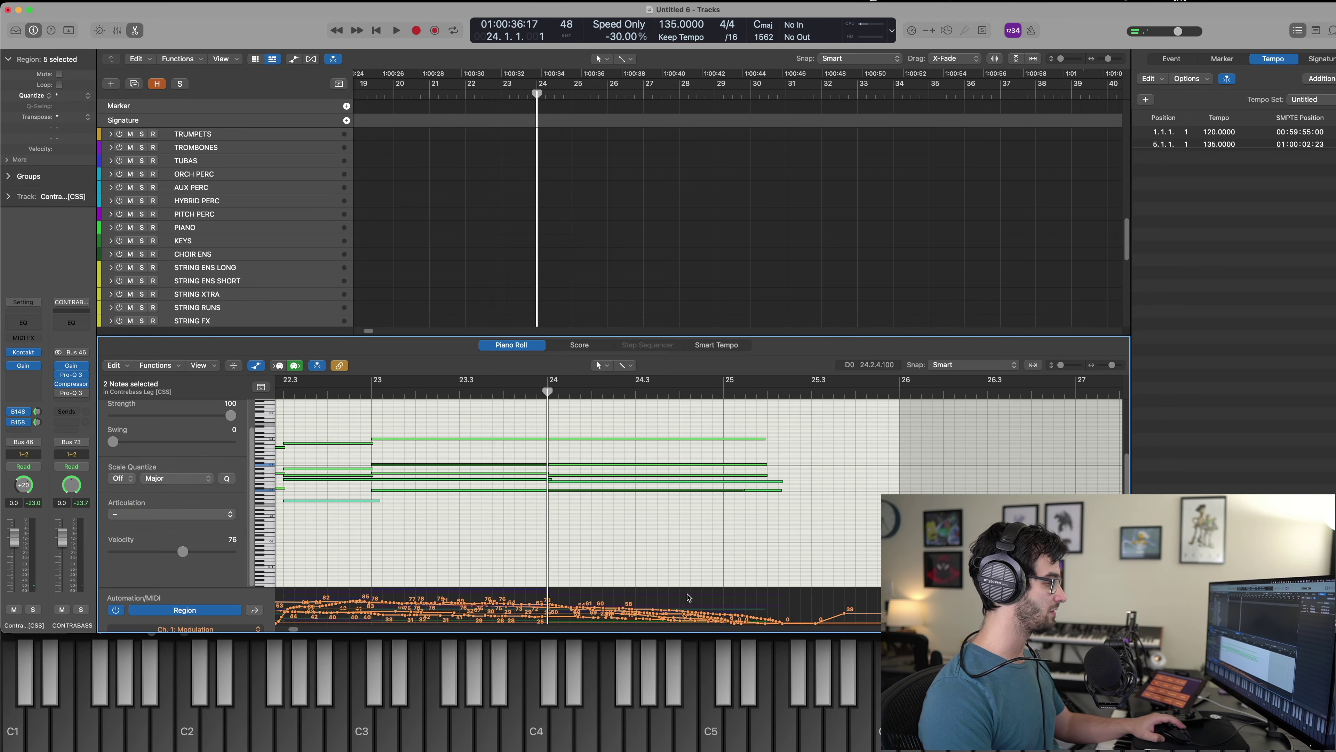
left_click_drag(647, 551, 589, 468)
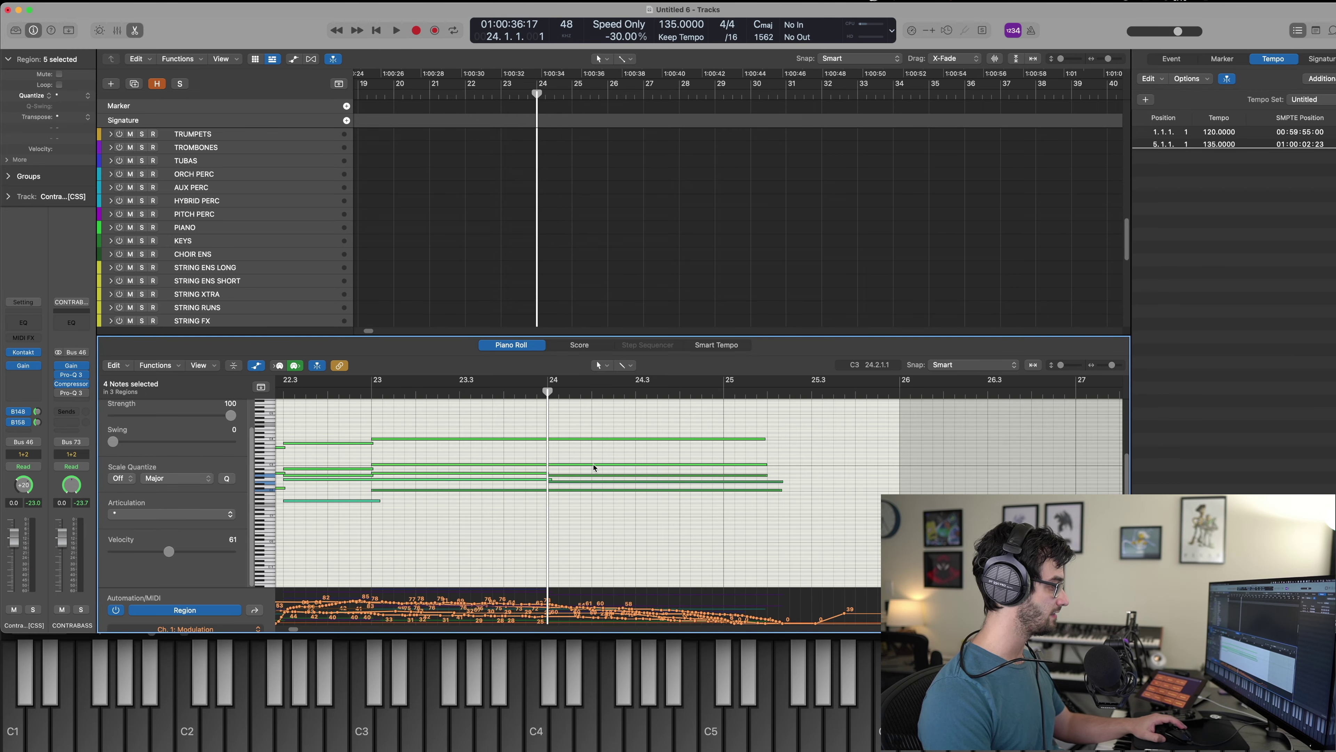
key("alt+shift+Down")
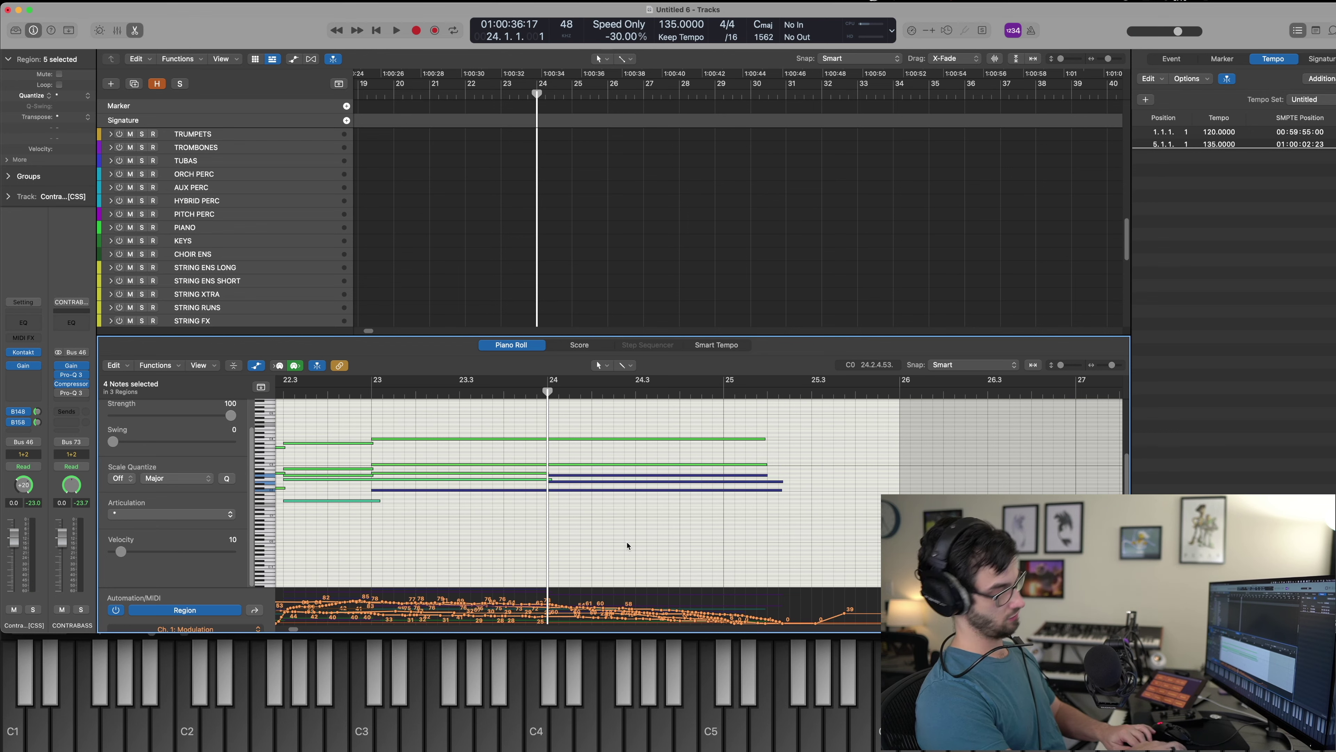
Play the full string ending, check the contrabass's final note after bar 24 and return the playhead to bar 20.
key("comma")
key("comma")
key("space")
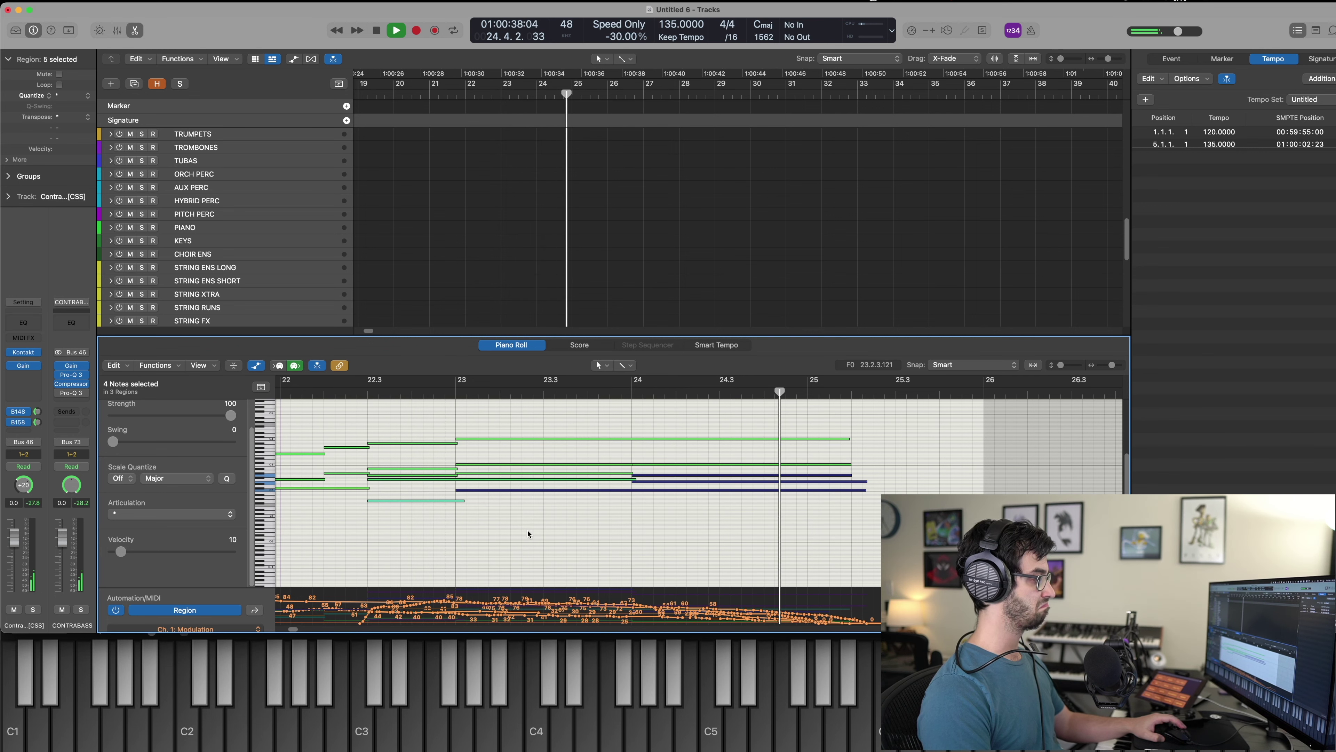
key("e")
key("space")
key("comma")
double_click(546, 517)
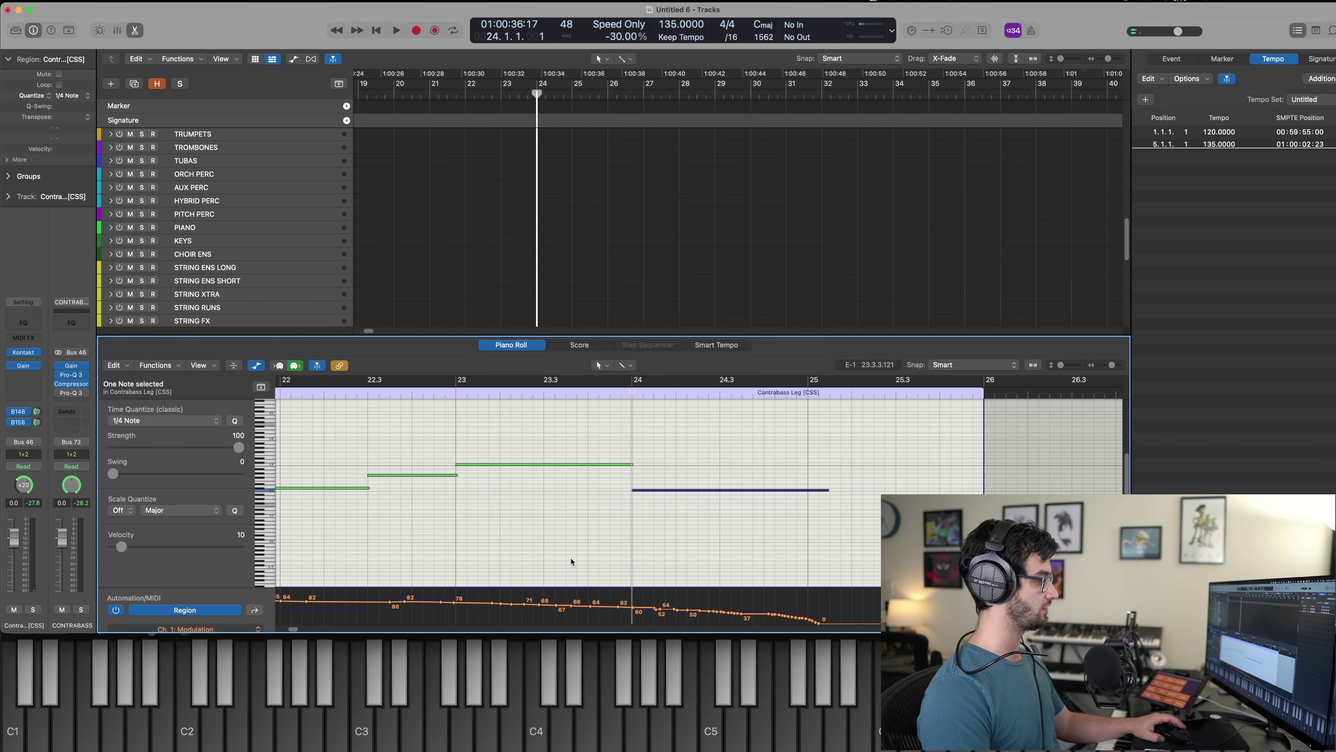
key("e")
key("comma")
key("comma")
key("comma")
key("comma")
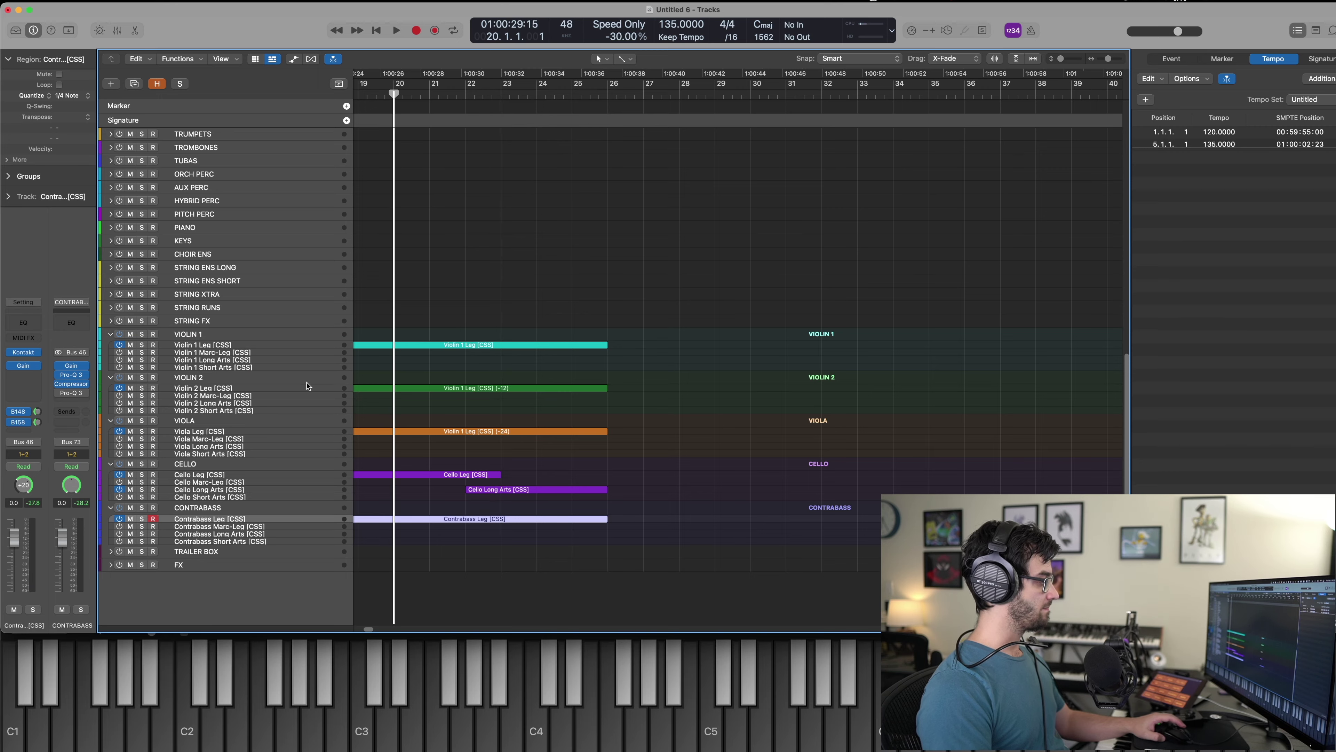
key("super+Left")
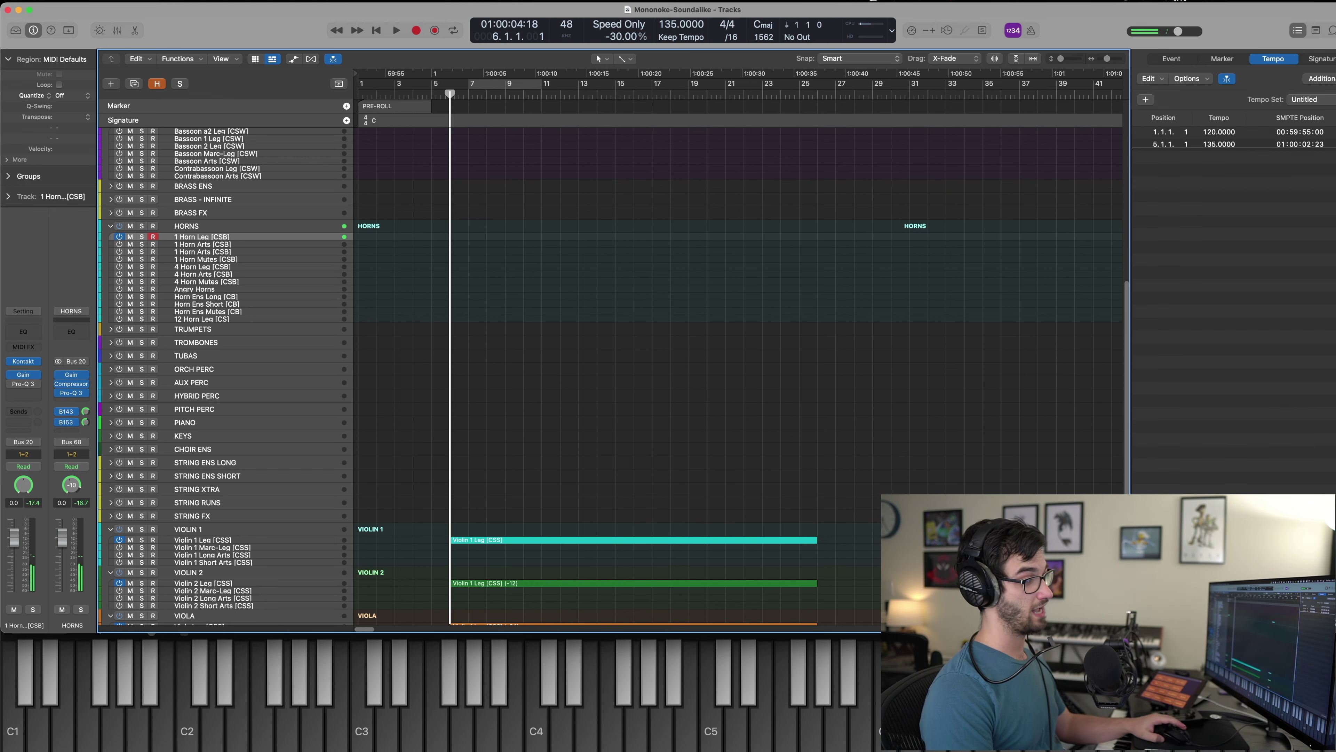
Expand the TRUMPETS, TROMBONES and TUBAS track stacks and activate the 1 Trumpet Leg [CSB] track for playing.
key("super+Tab")
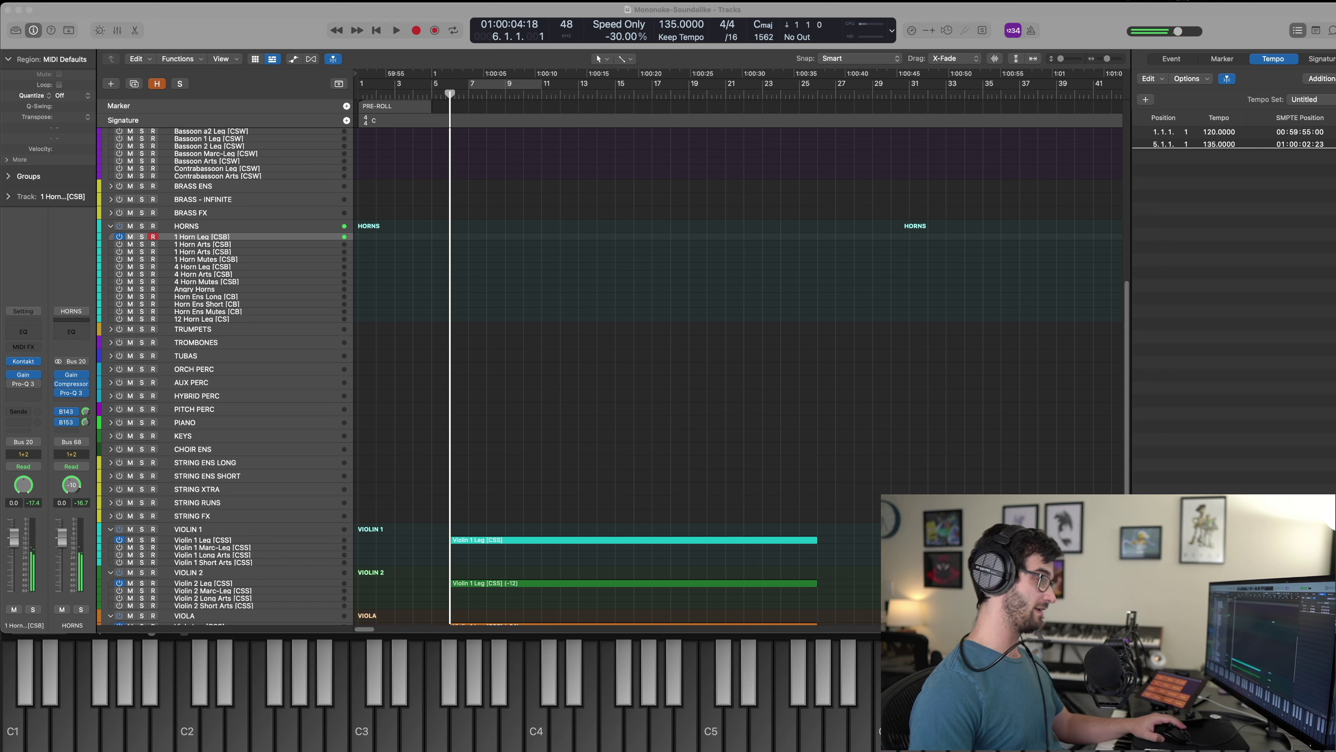
left_click(884, 298)
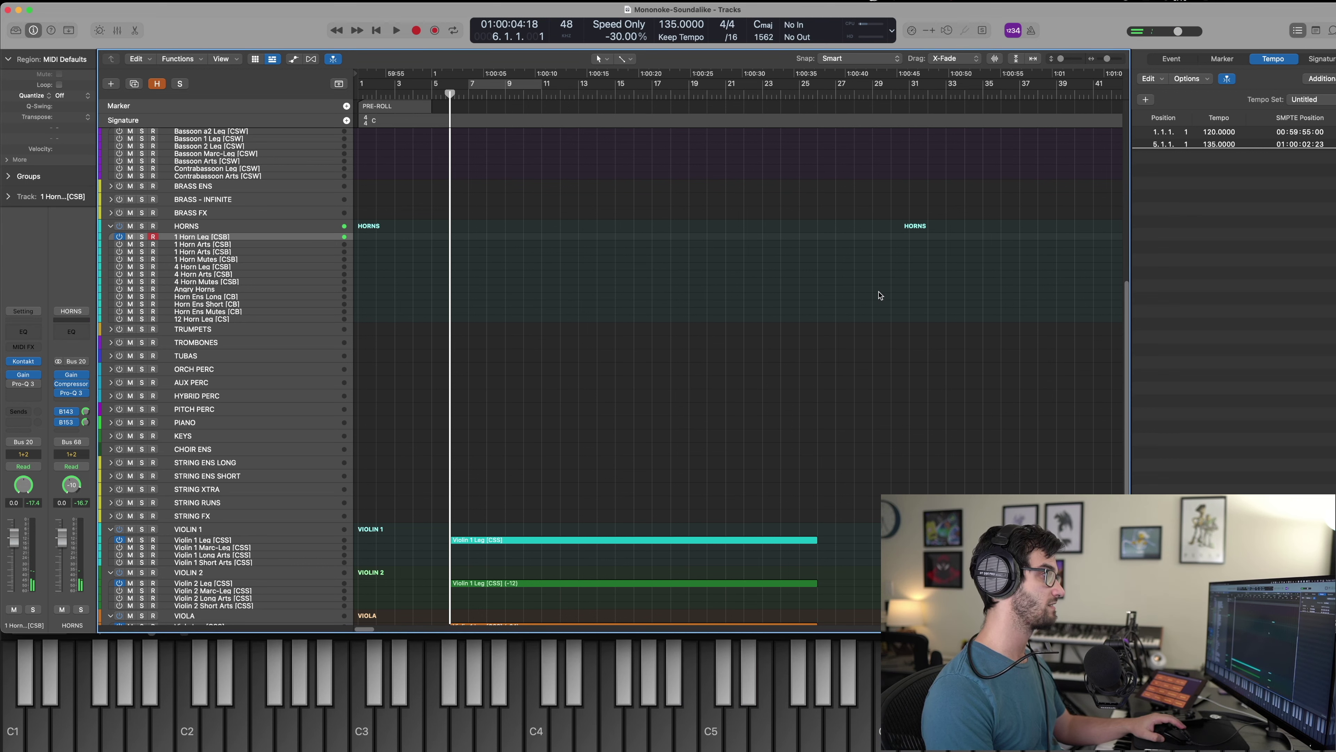
left_click(236, 334)
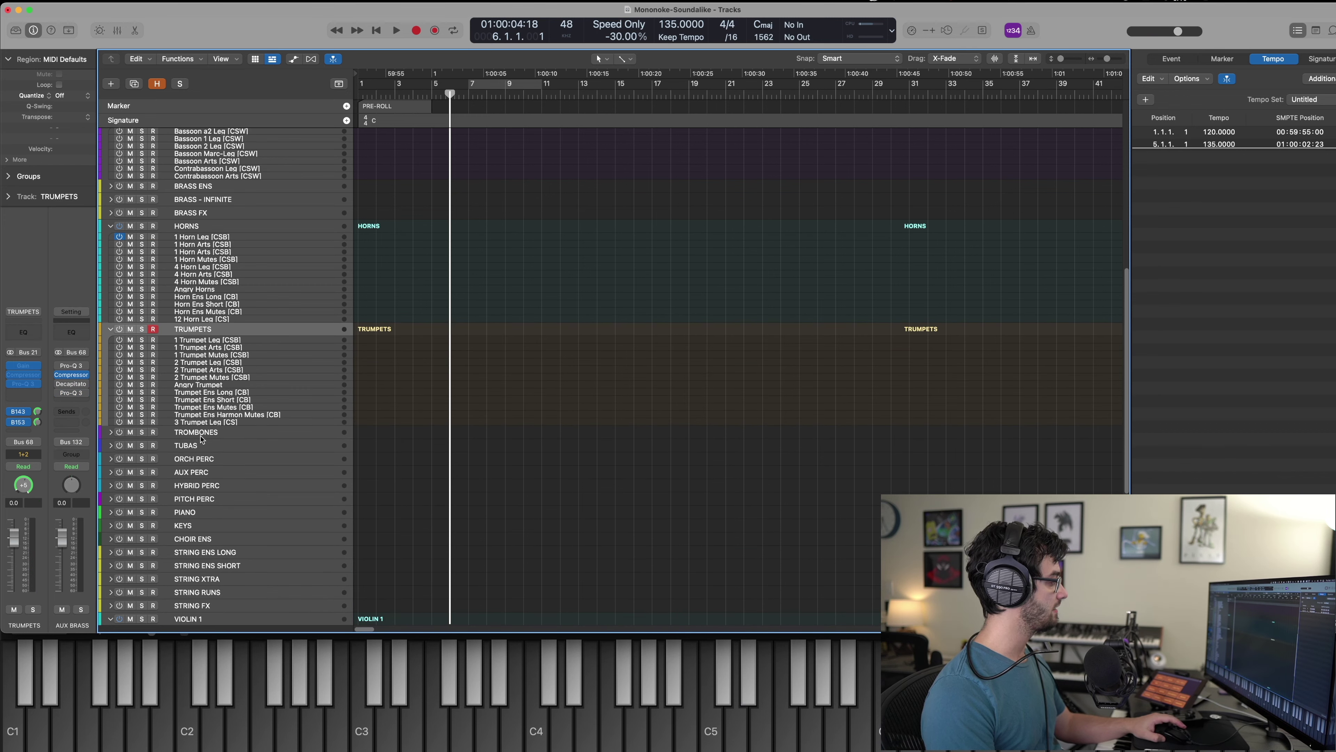
left_click(203, 436)
left_click(201, 448, "shift")
key("ctrl+super+Right")
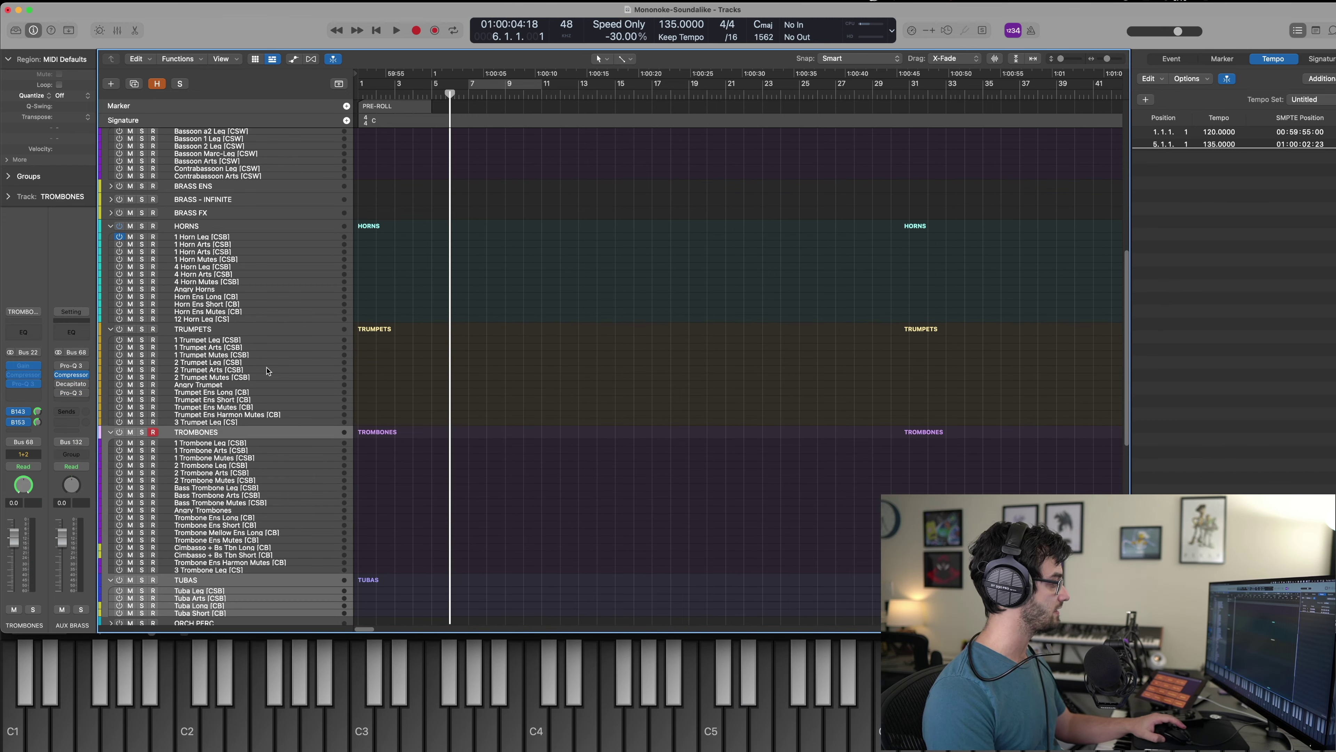
left_click(217, 341)
scroll(587, 403, "down", 2)
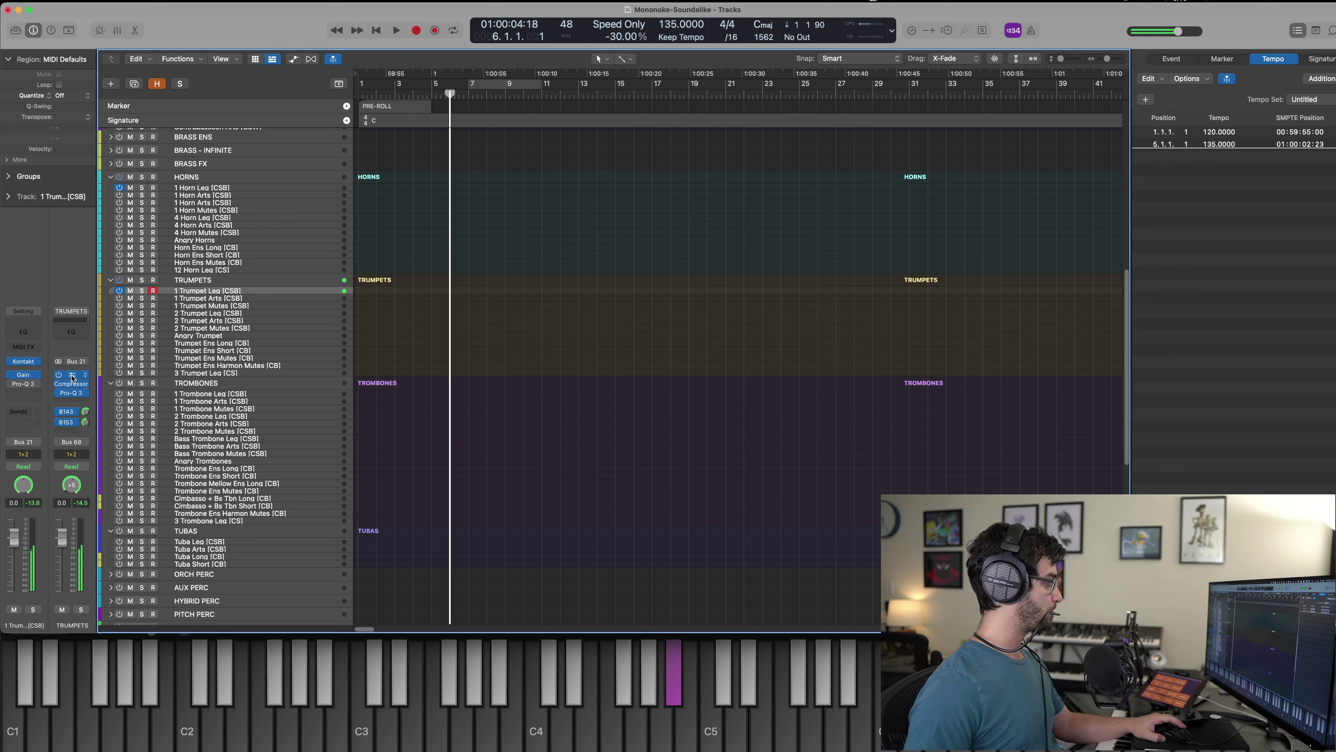
Check the gain level in the Gain plug-in on the TRUMPETS bus.
left_click(71, 374)
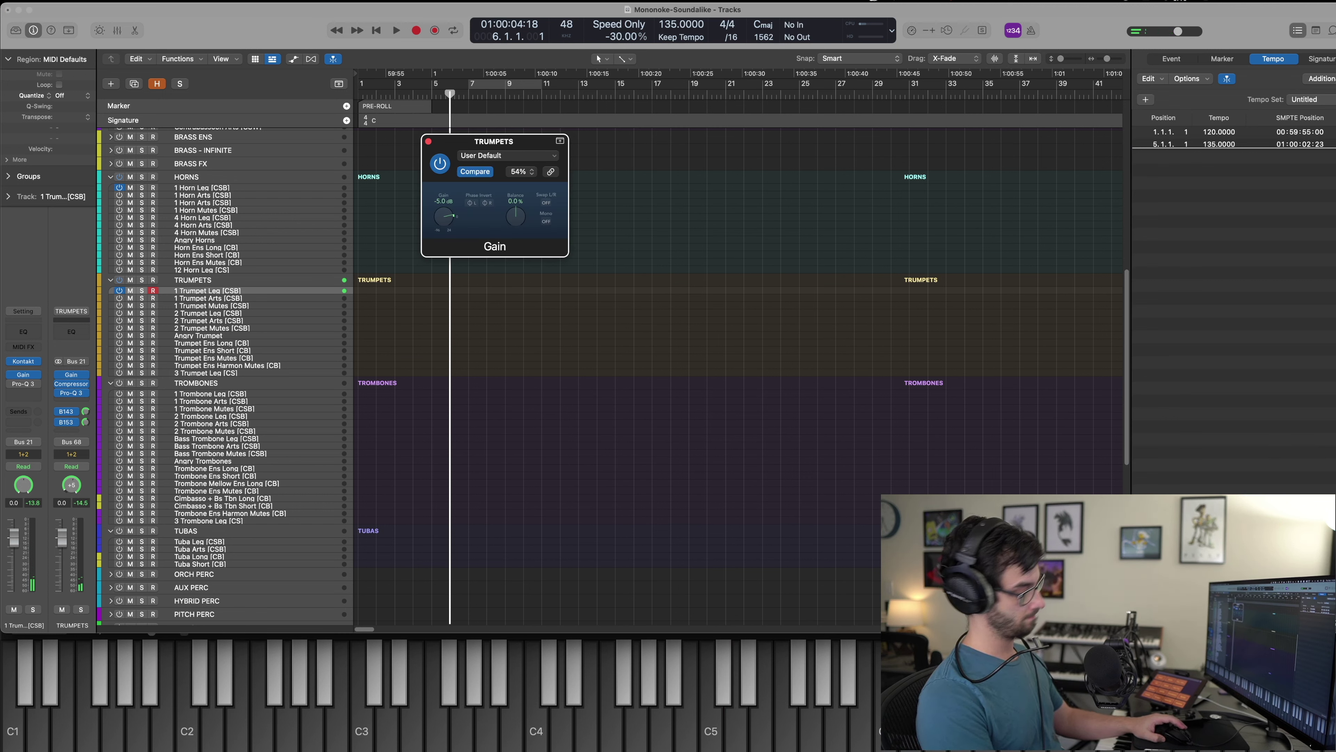
left_click(428, 142)
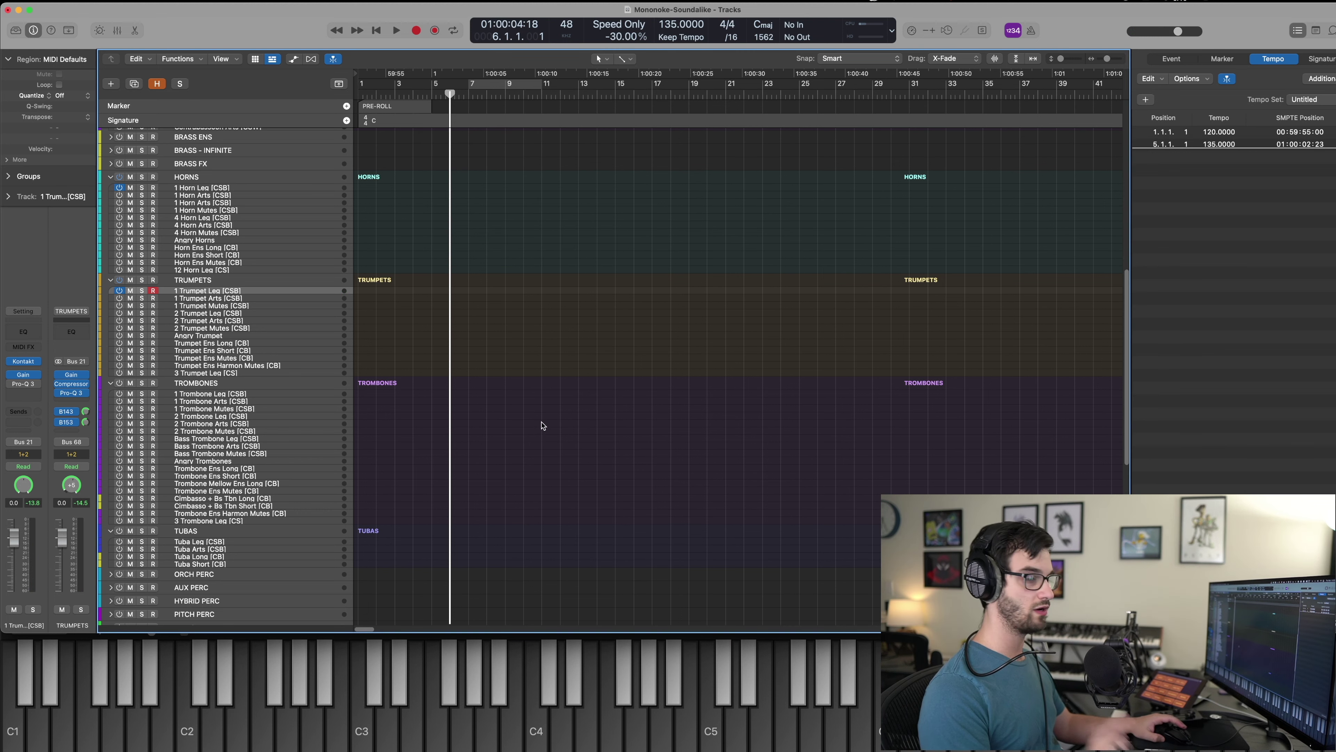
key("super+Tab")
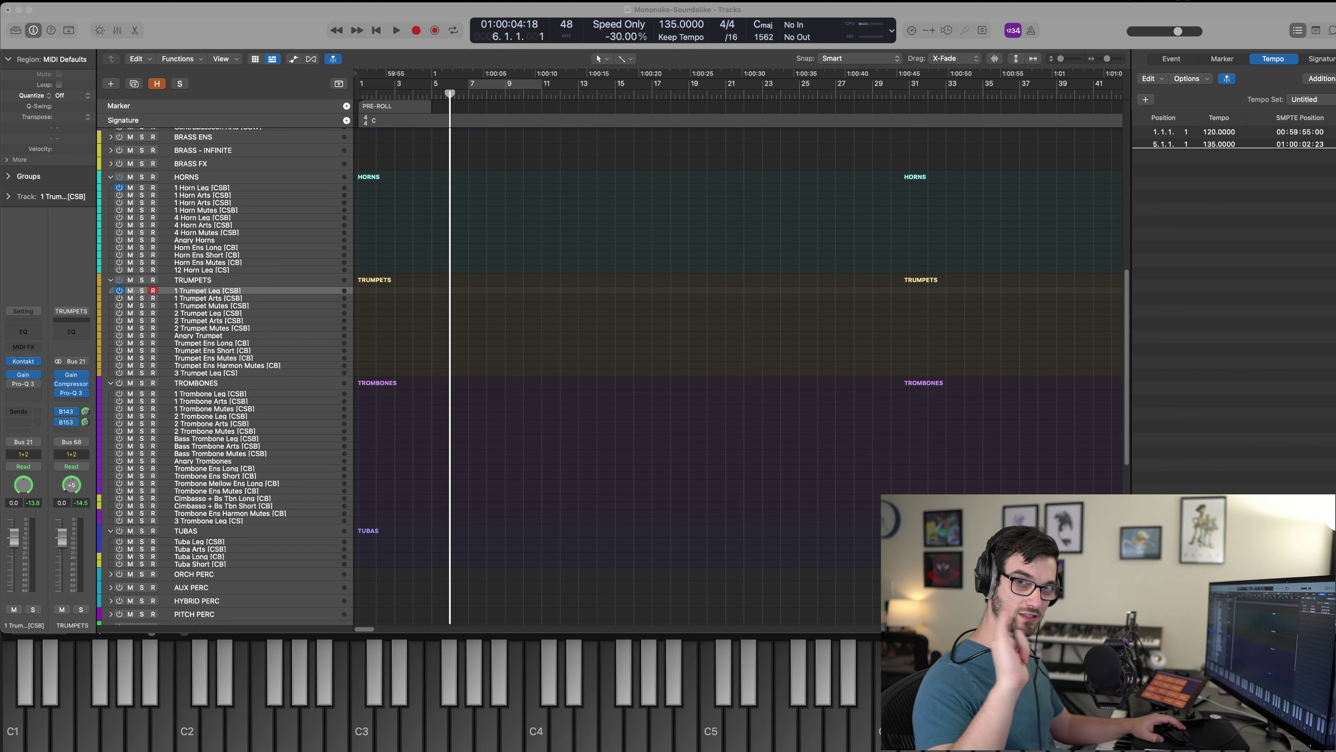
Turn on the metronome, play a trumpet line on 1 Trumpet Leg [CSB] over the strings and capture it as a region.
key("space")
scroll(546, 397, "down", 5)
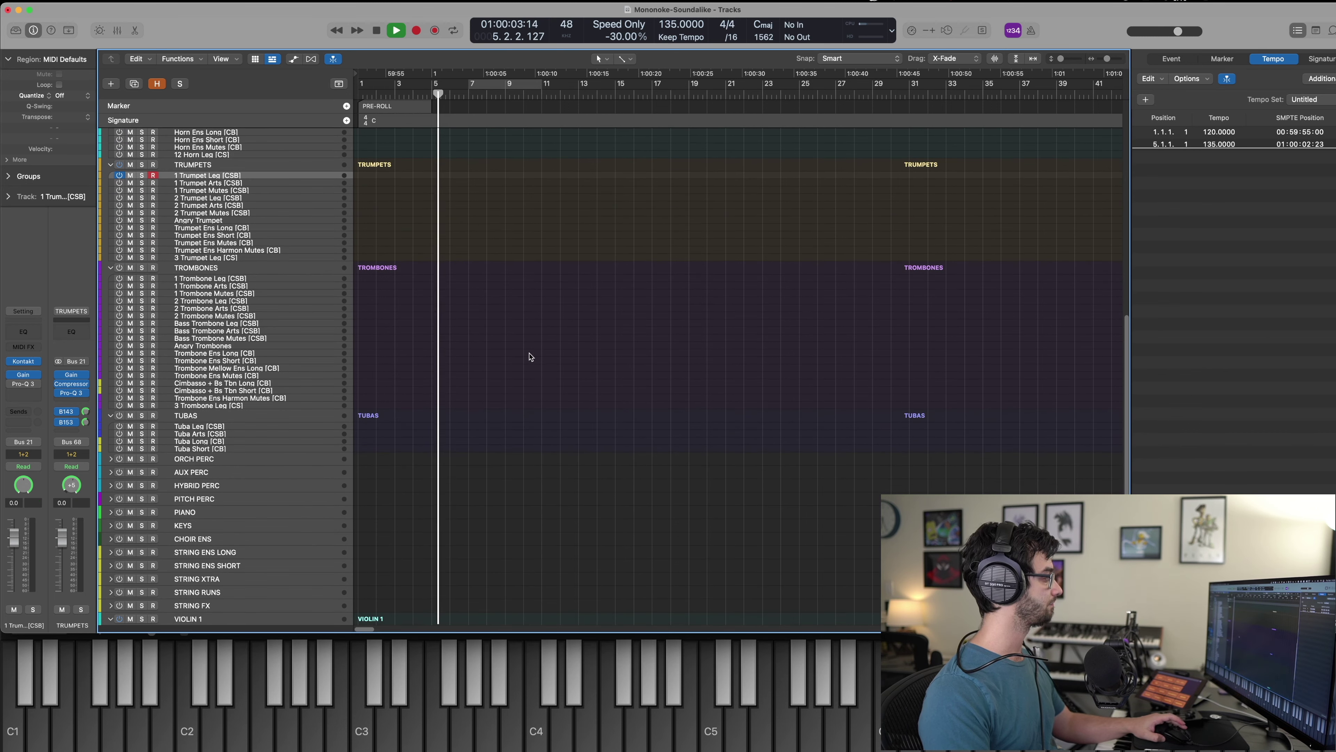
key("k")
key("space")
key("space")
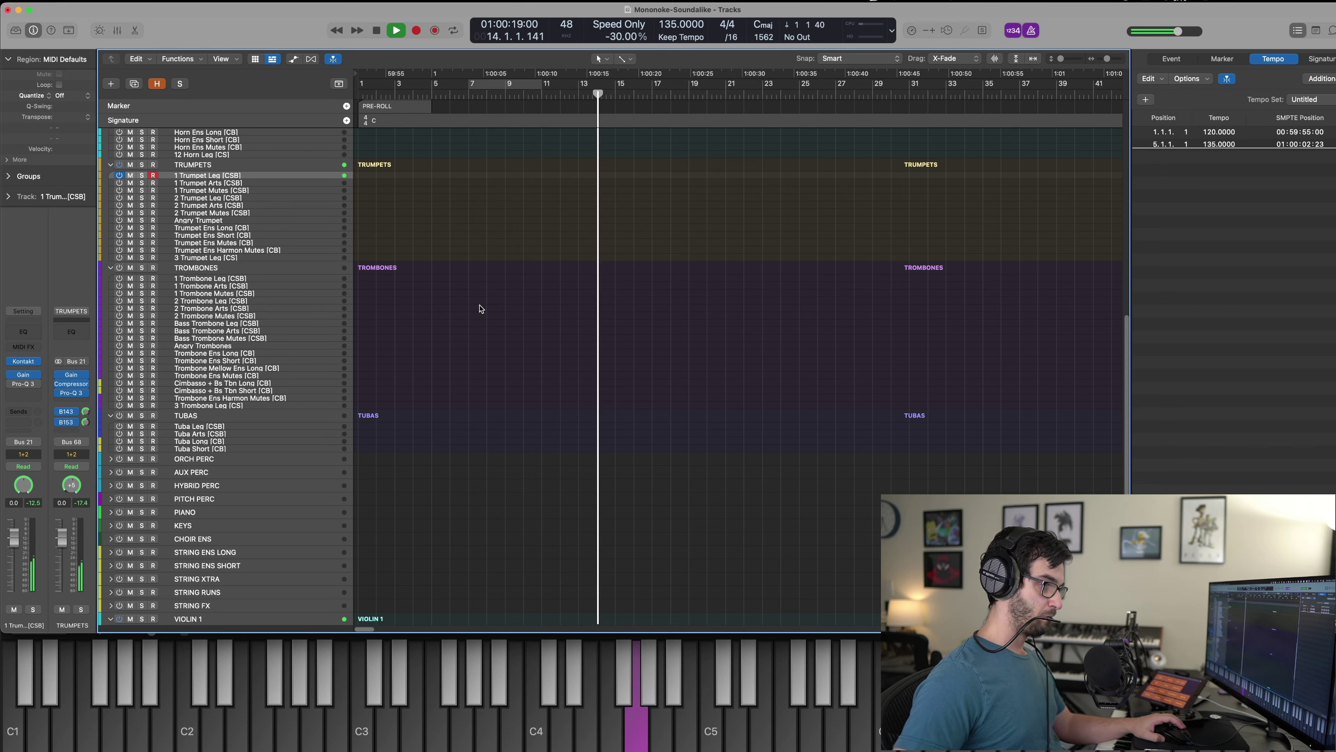
key("space")
scroll(496, 364, "down", 5)
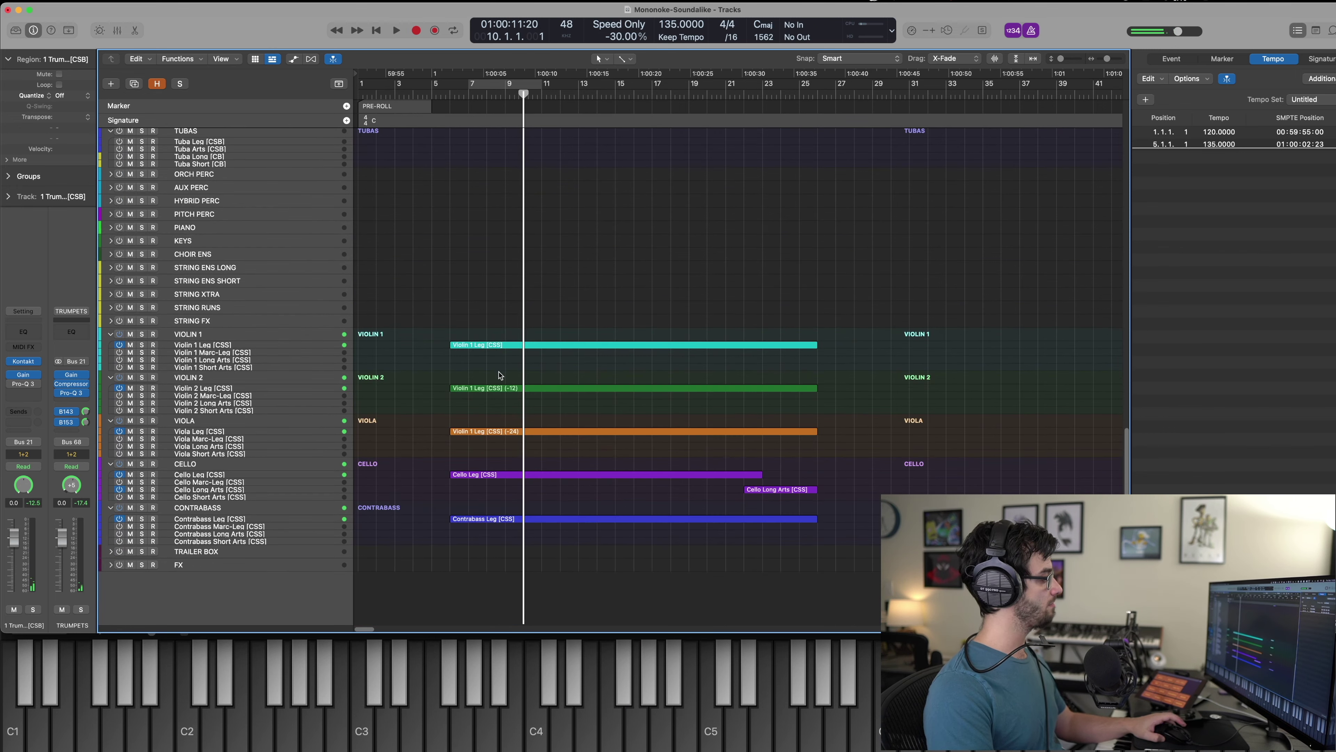
Open the Cello Leg [CSS] region in the Piano Roll and listen to its notes around bars 12 and 13.
double_click(513, 474)
key("space")
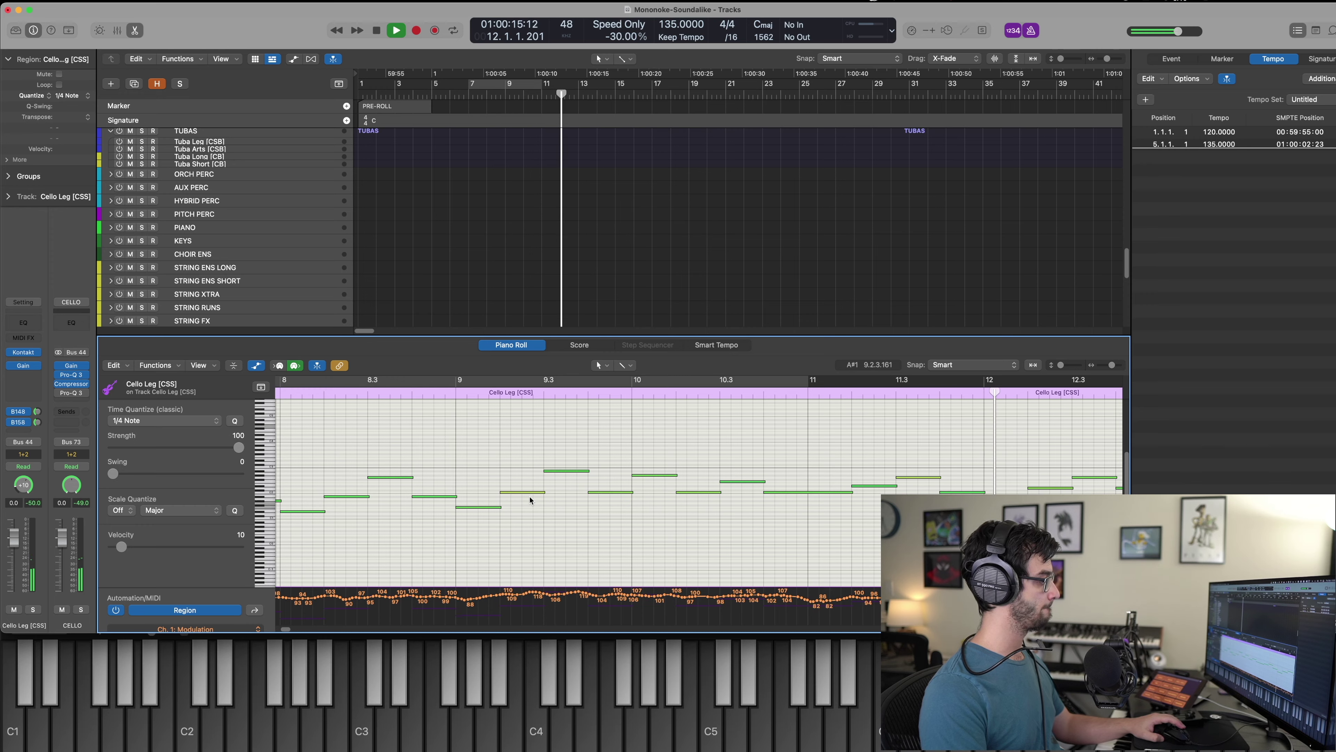
key("space")
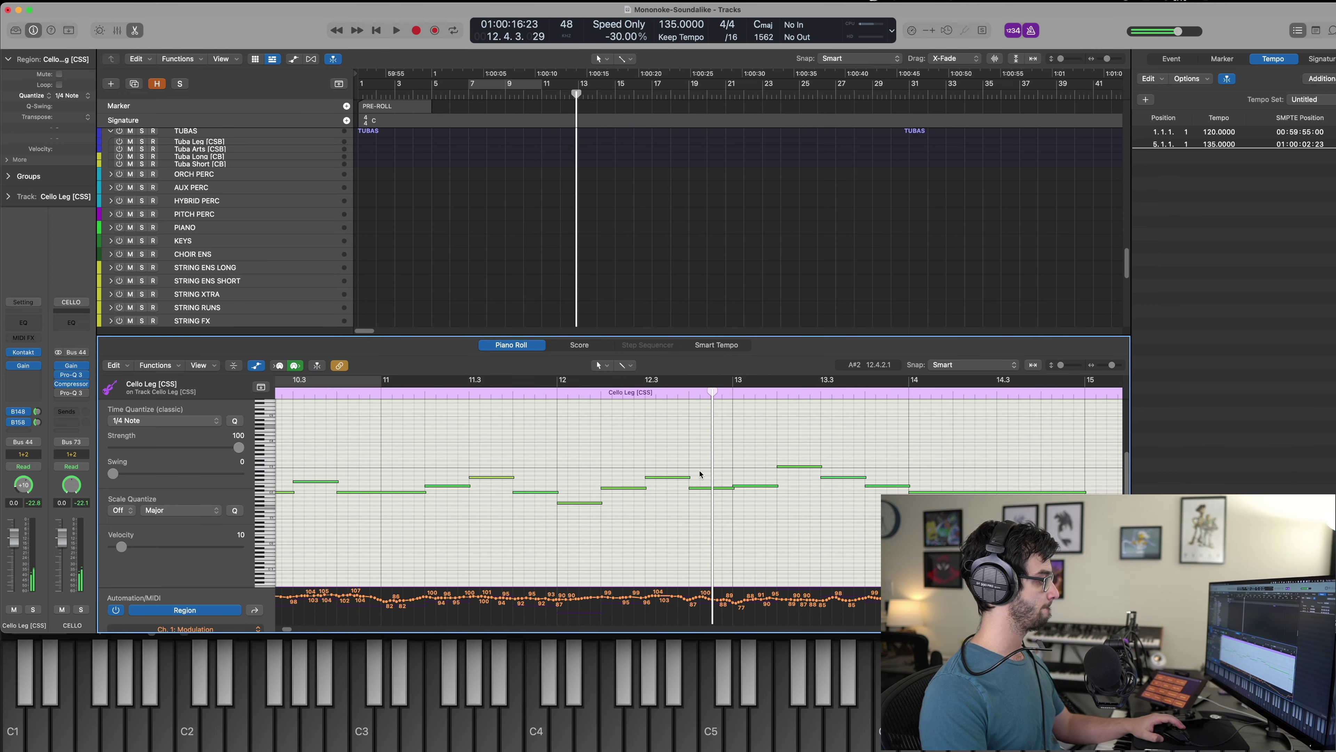
left_click_drag(573, 533, 574, 531)
key("space")
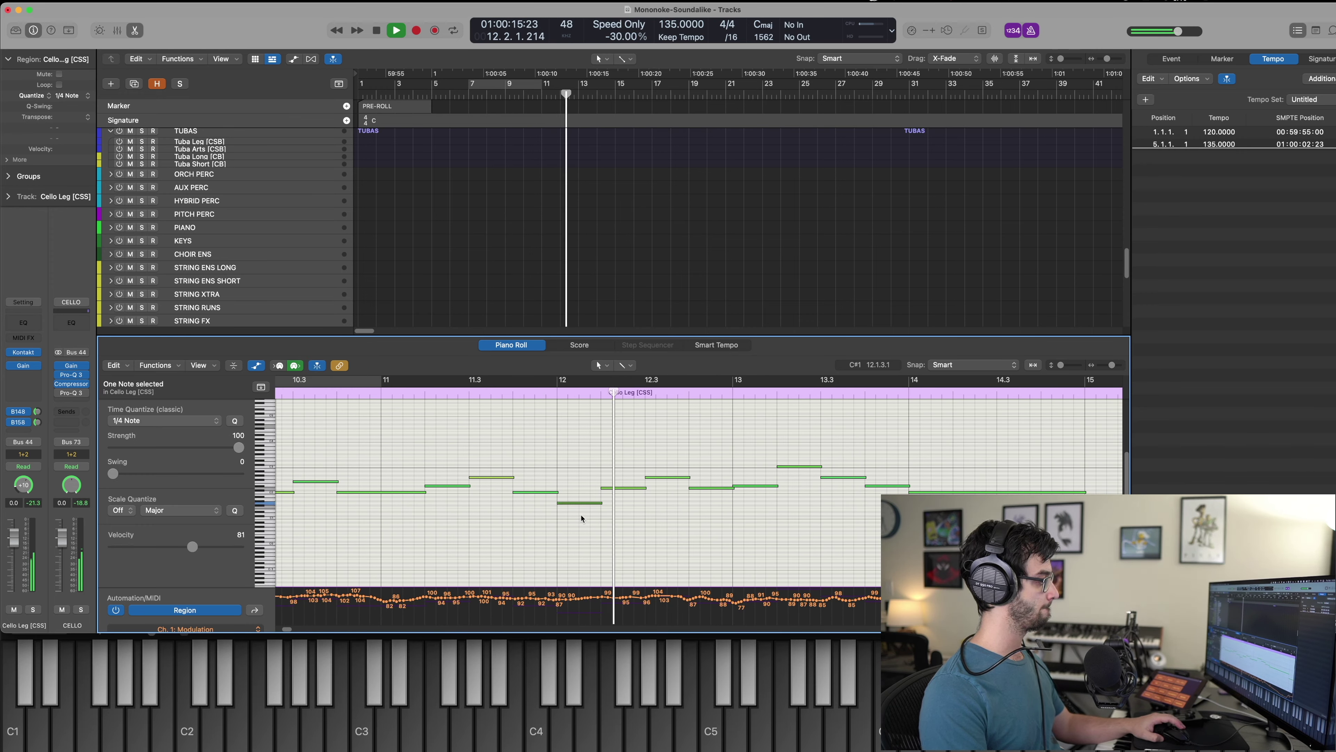
key("space")
Raise the cello notes on beats 1 and 4 of bar 13 and the held note at bar 14, and play the passage.
left_click_drag(748, 456, 747, 557)
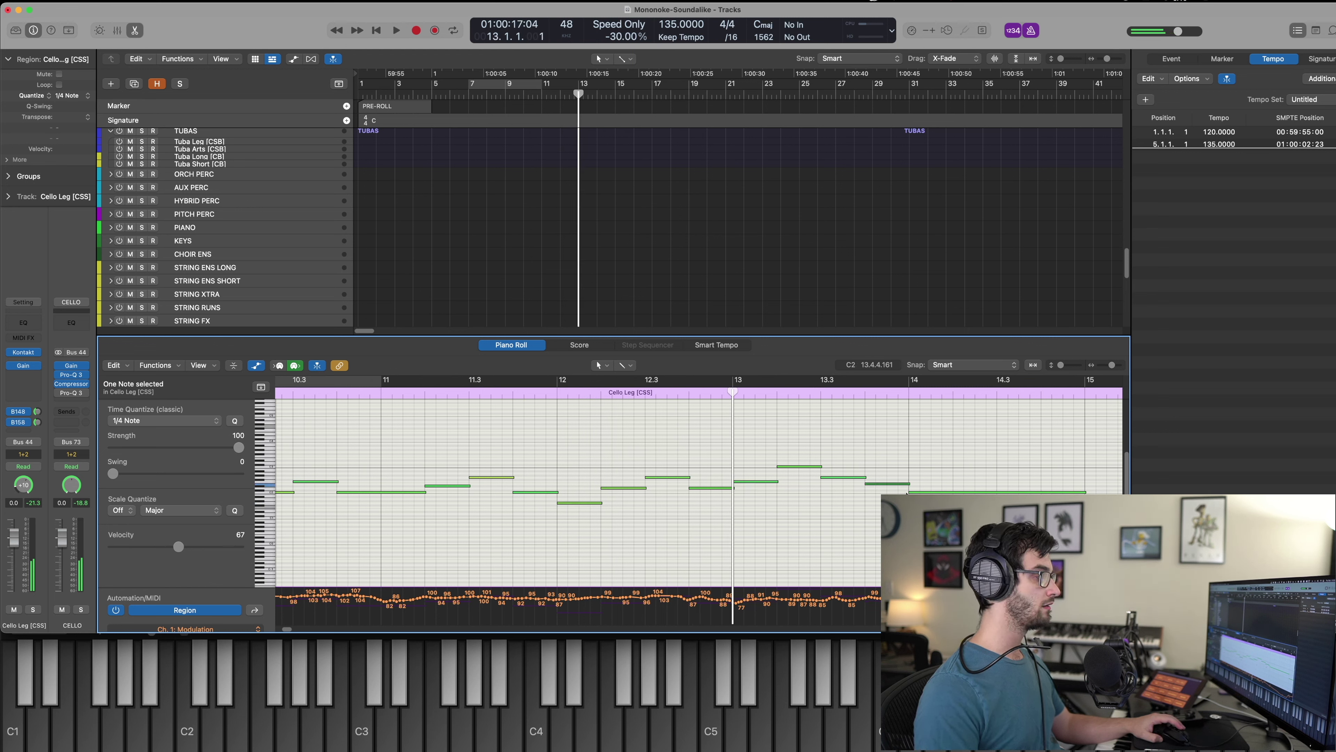
key("comma")
key("comma")
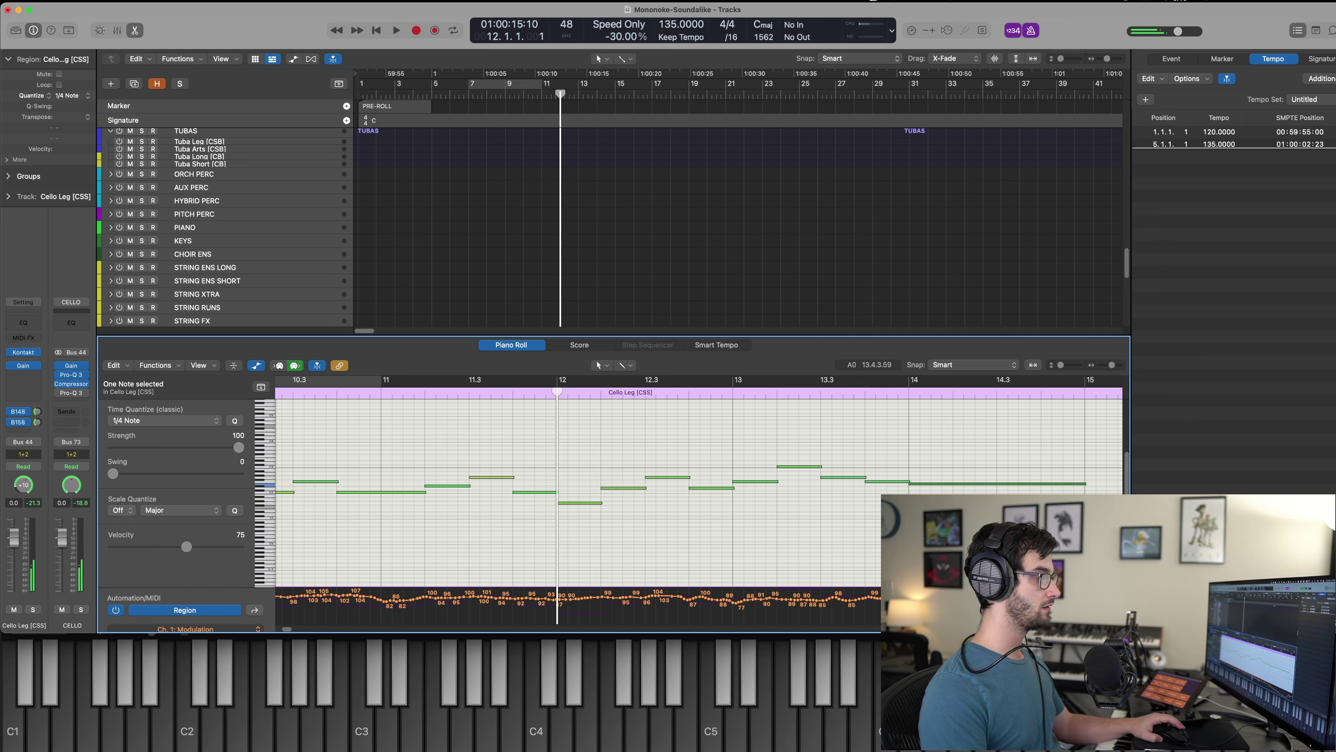
left_click(881, 521)
key("space")
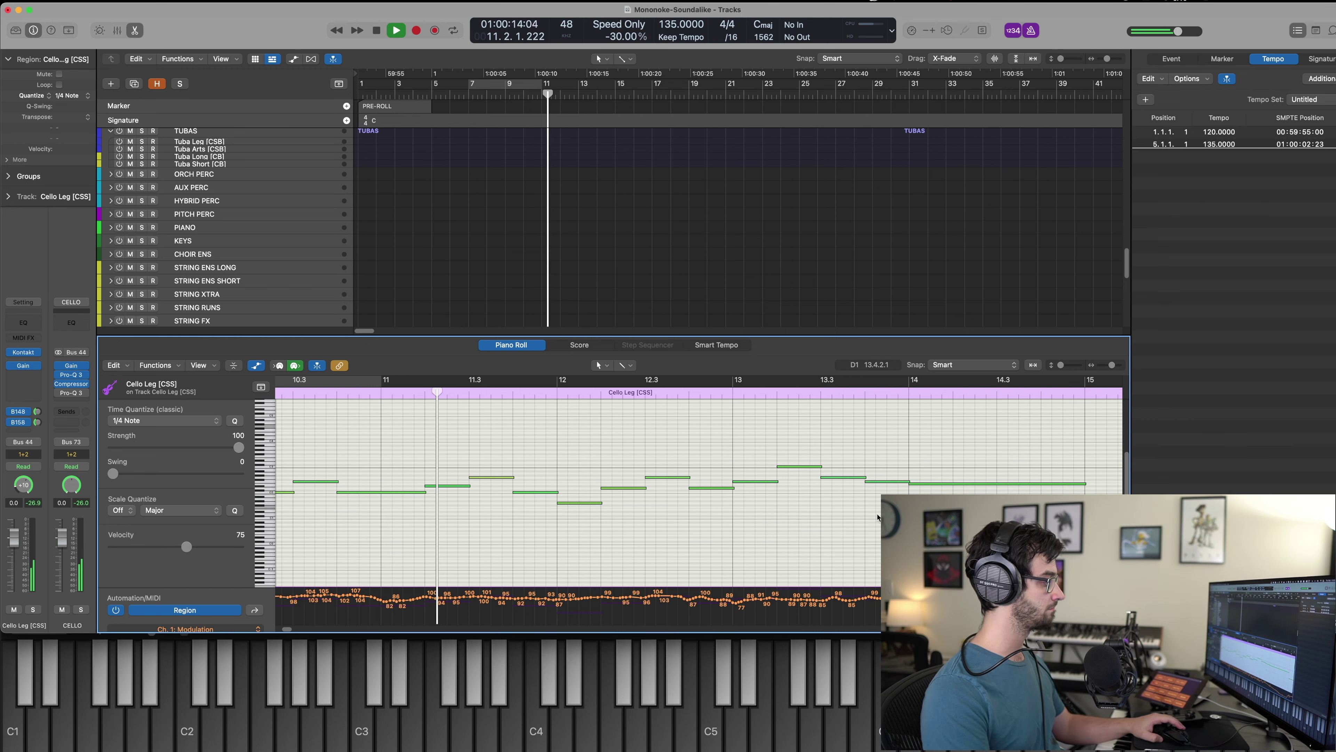
Open the 1 Trumpet Leg [CSB] region in the Piano Roll, quantize its notes to 1/4 Note and force them legato.
key("e")
scroll(542, 377, "up", 8)
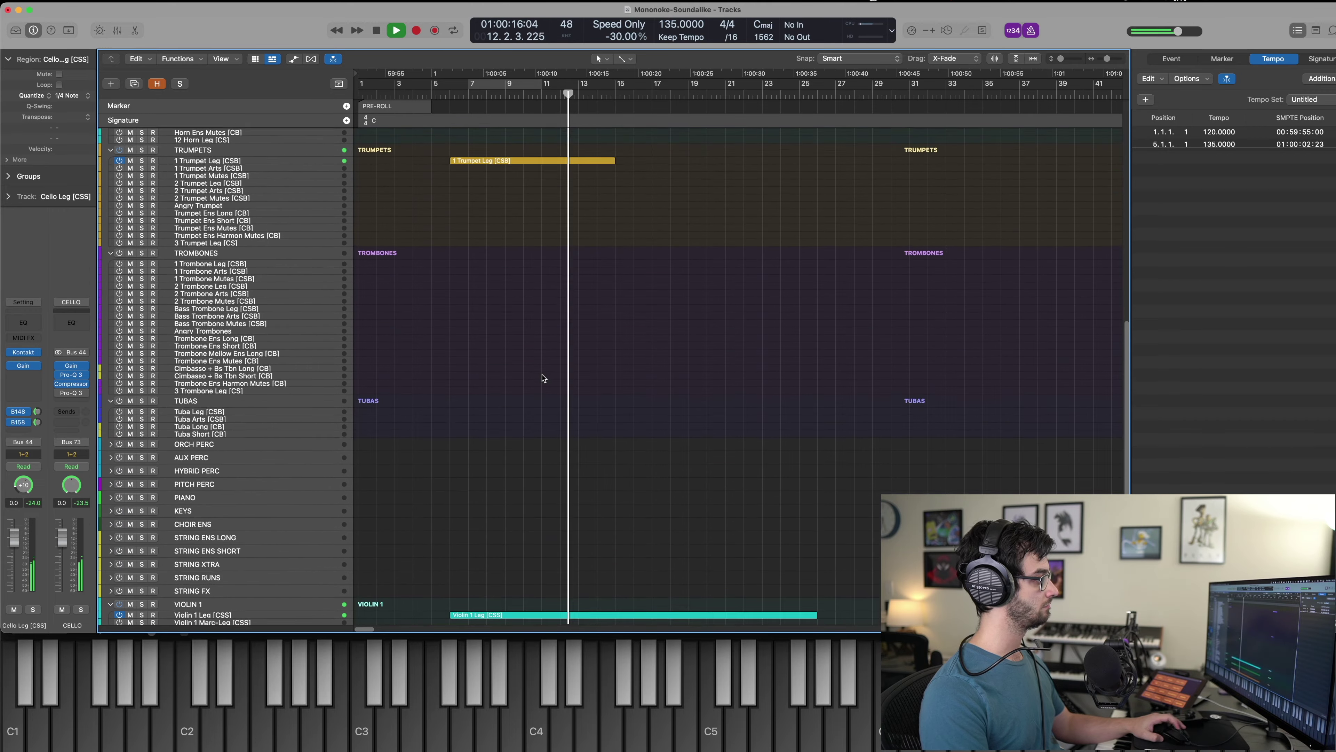
left_click(526, 251)
key("e")
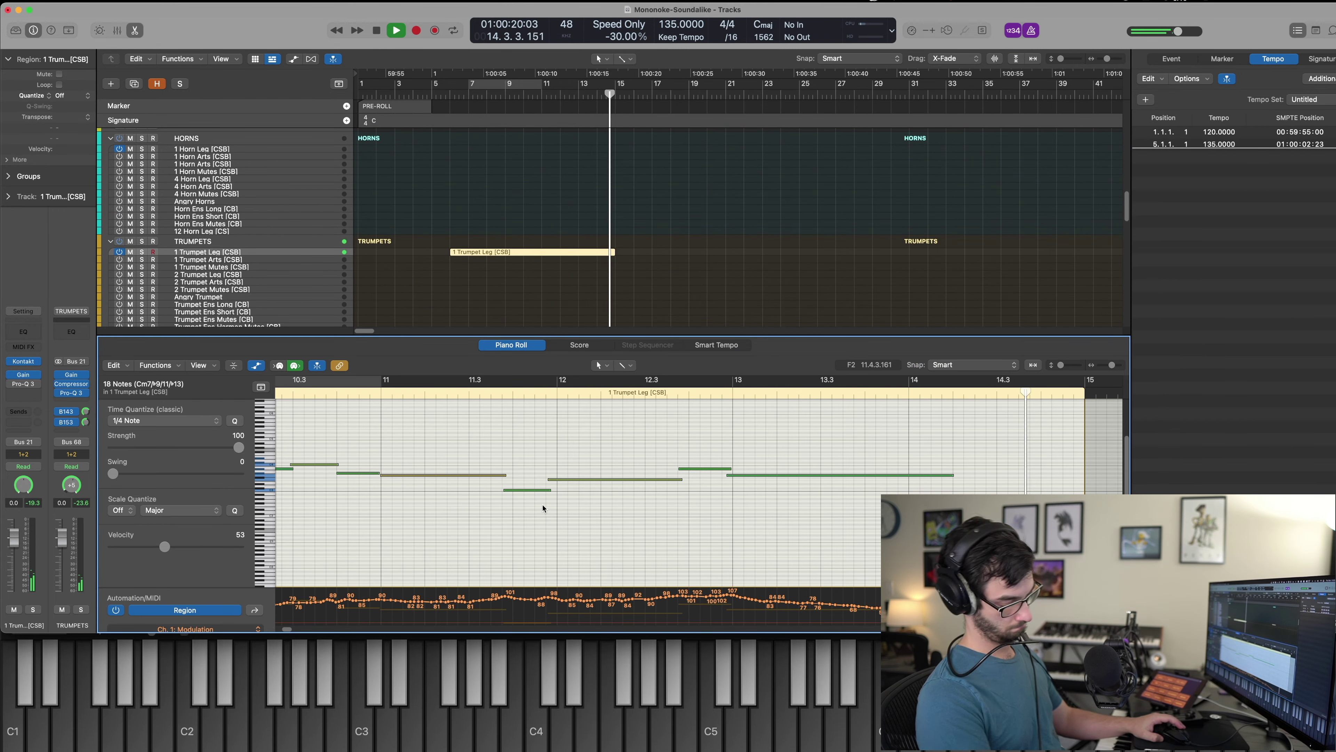
key("q")
scroll(491, 492, "left", 10)
scroll(487, 497, "left", 3)
key("shift+backslash")
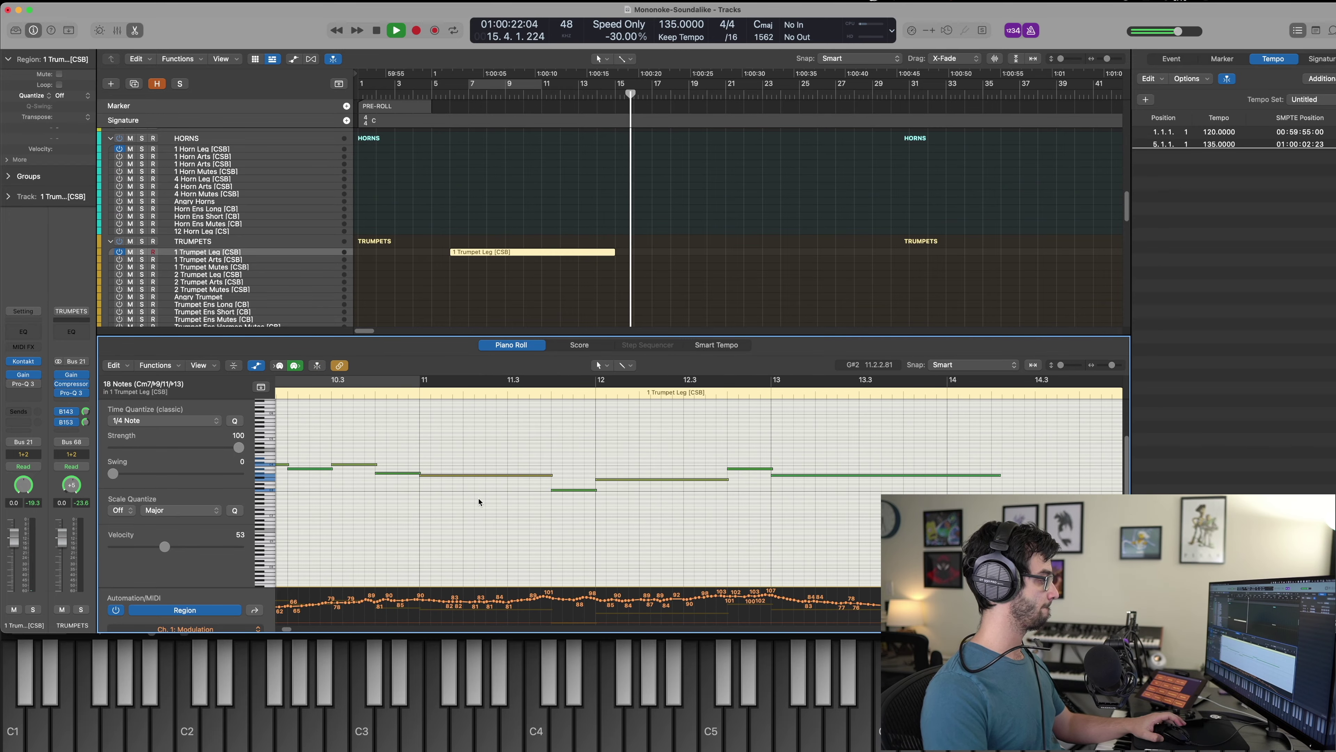
Stop playback, close the Piano Roll and return the playhead to bar 6 with no region selected.
scroll(478, 499, "left", 8)
key("super+Left")
key("super+Left")
scroll(473, 503, "left", 3)
key("space")
key("p")
key("comma")
key("comma")
key("comma")
key("comma")
key("comma")
key("comma")
key("comma")
key("comma")
key("comma")
key("comma")
key("comma")
key("comma")
key("period")
key("period")
key("comma")
left_click(457, 428)
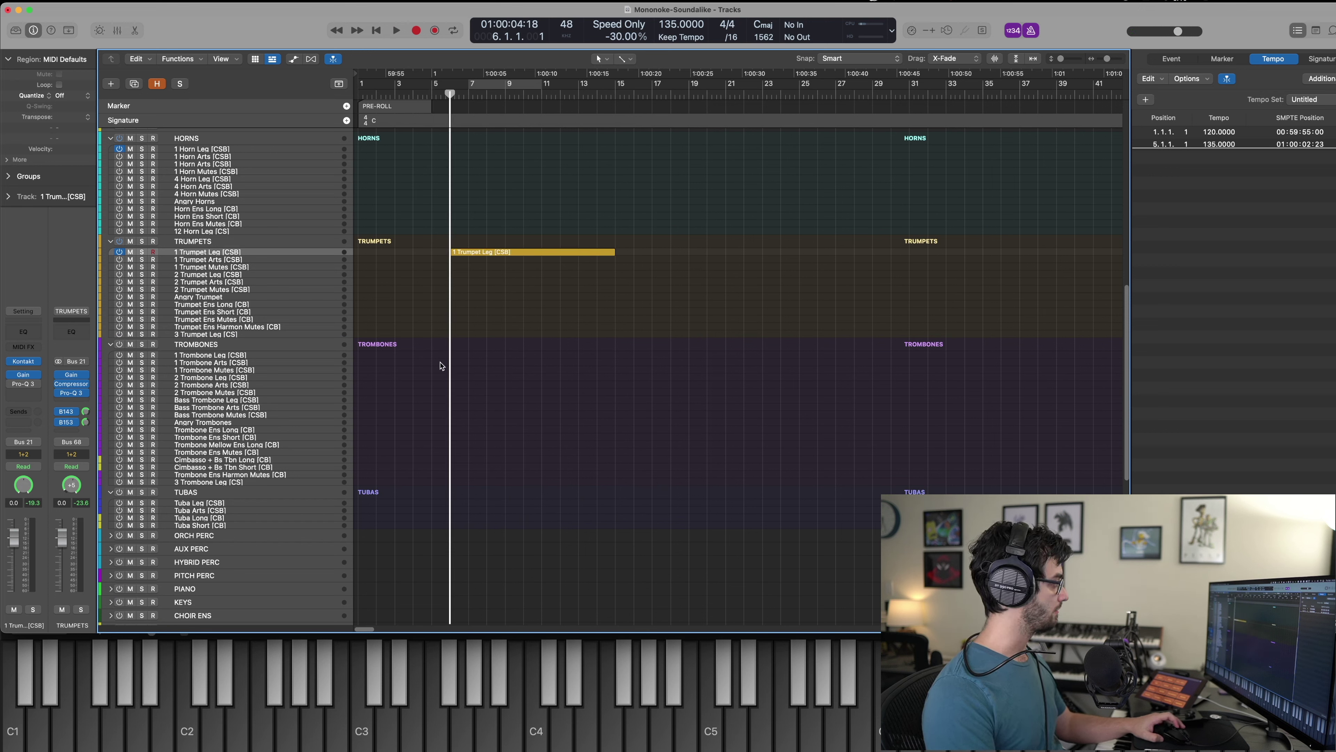
Select the 1 Horn Leg [CSB] track in the HORNS stack and arm it for playing.
key("super+Tab")
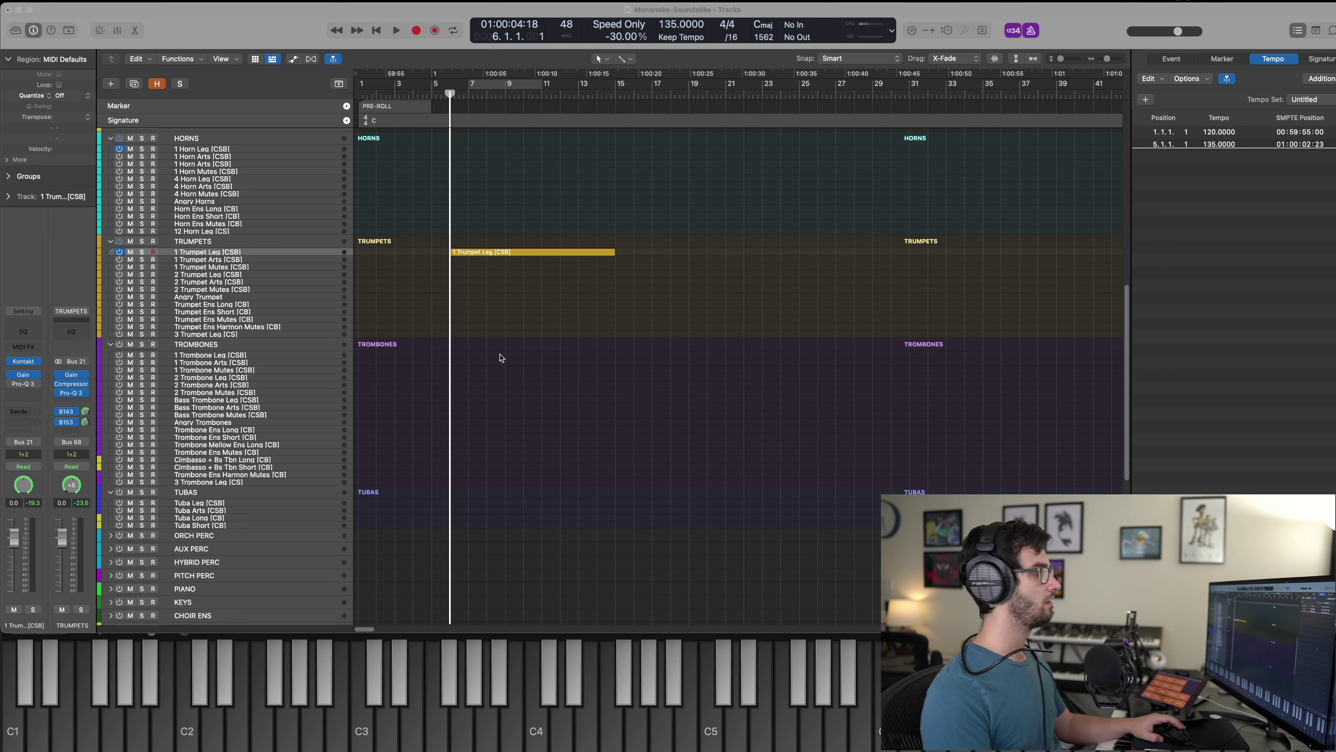
key("super+Tab")
left_click(264, 150)
scroll(547, 200, "up", 3)
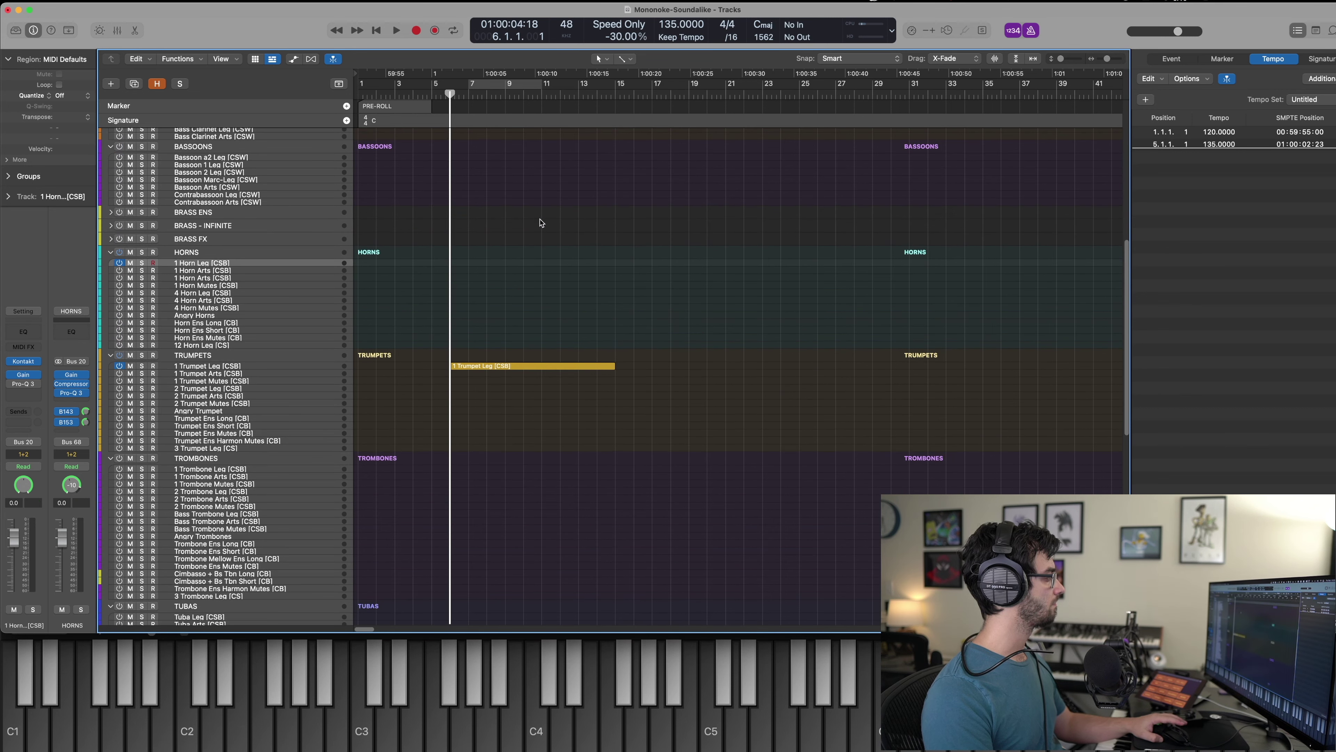
key("period")
key("period")
key("period")
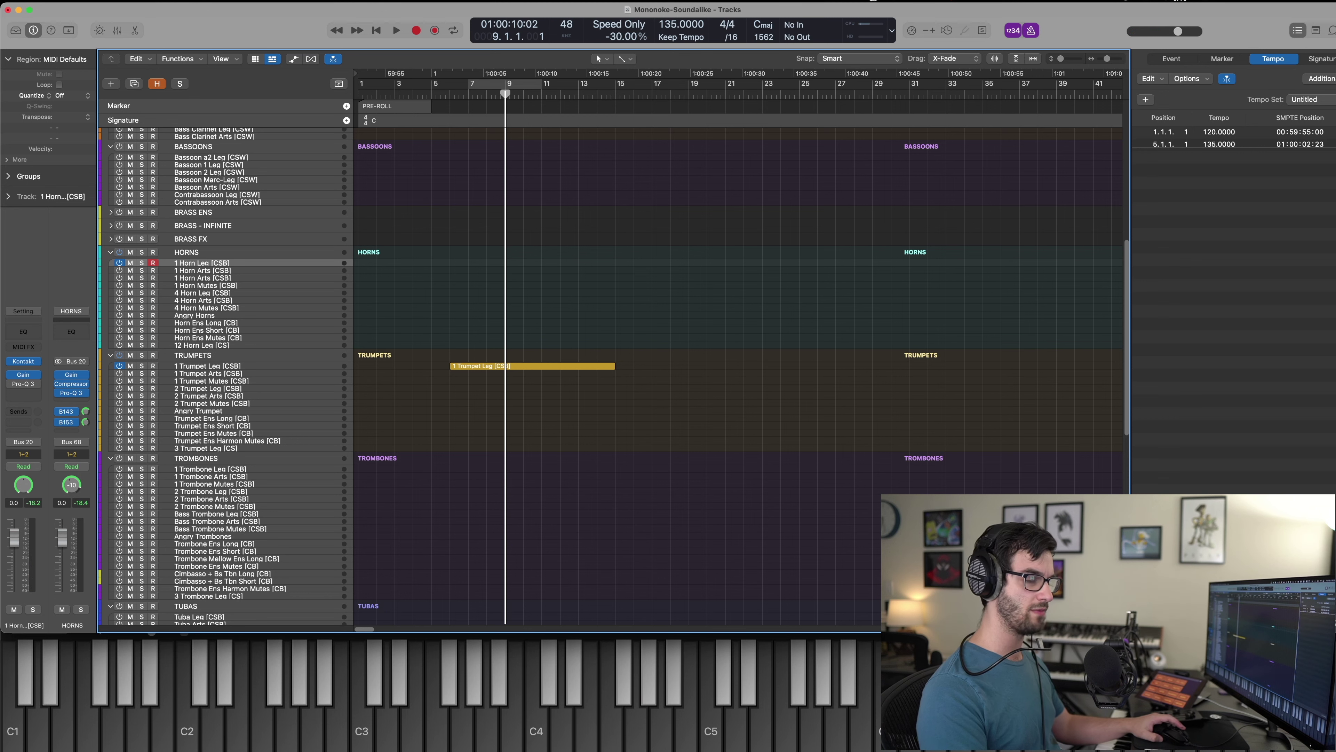
key("super+Tab")
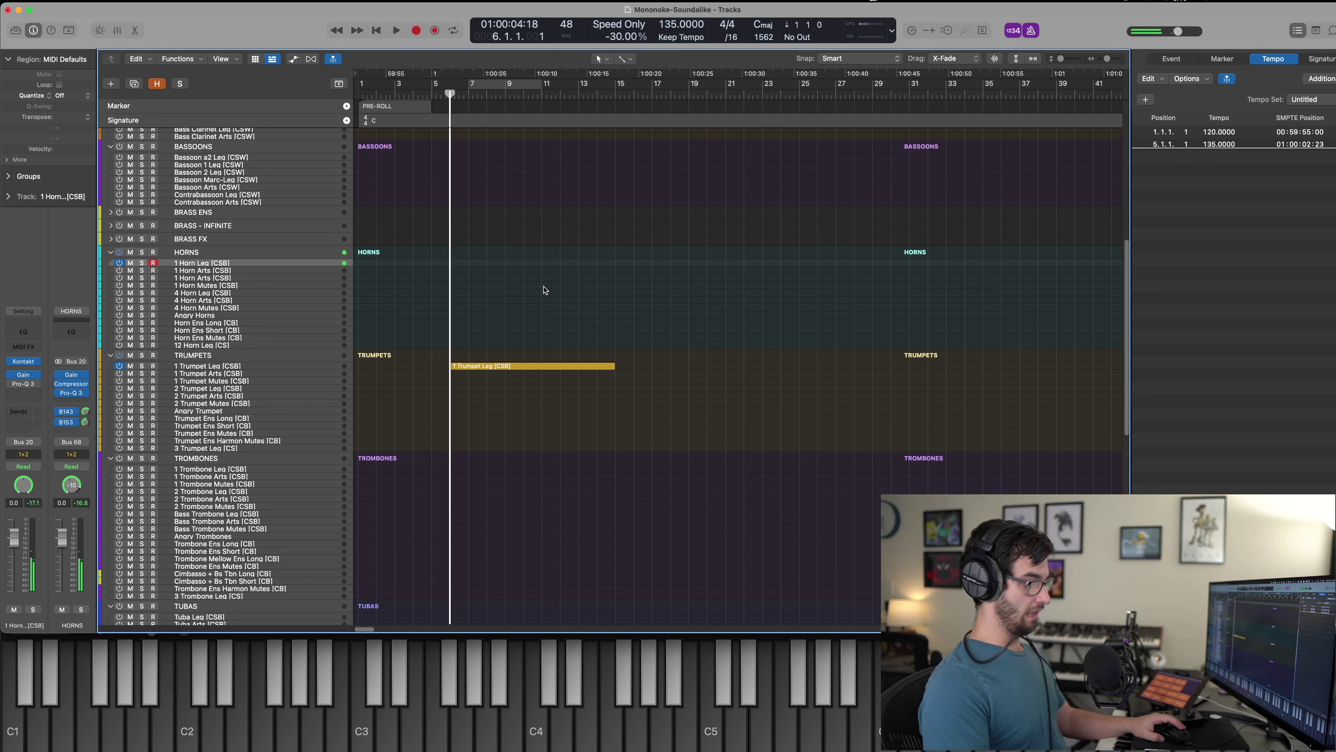
Rehearse a horn line on 1 Horn Leg [CSB] from bar 6 over the trumpet and strings and capture a full take as a region.
key("space")
key("space")
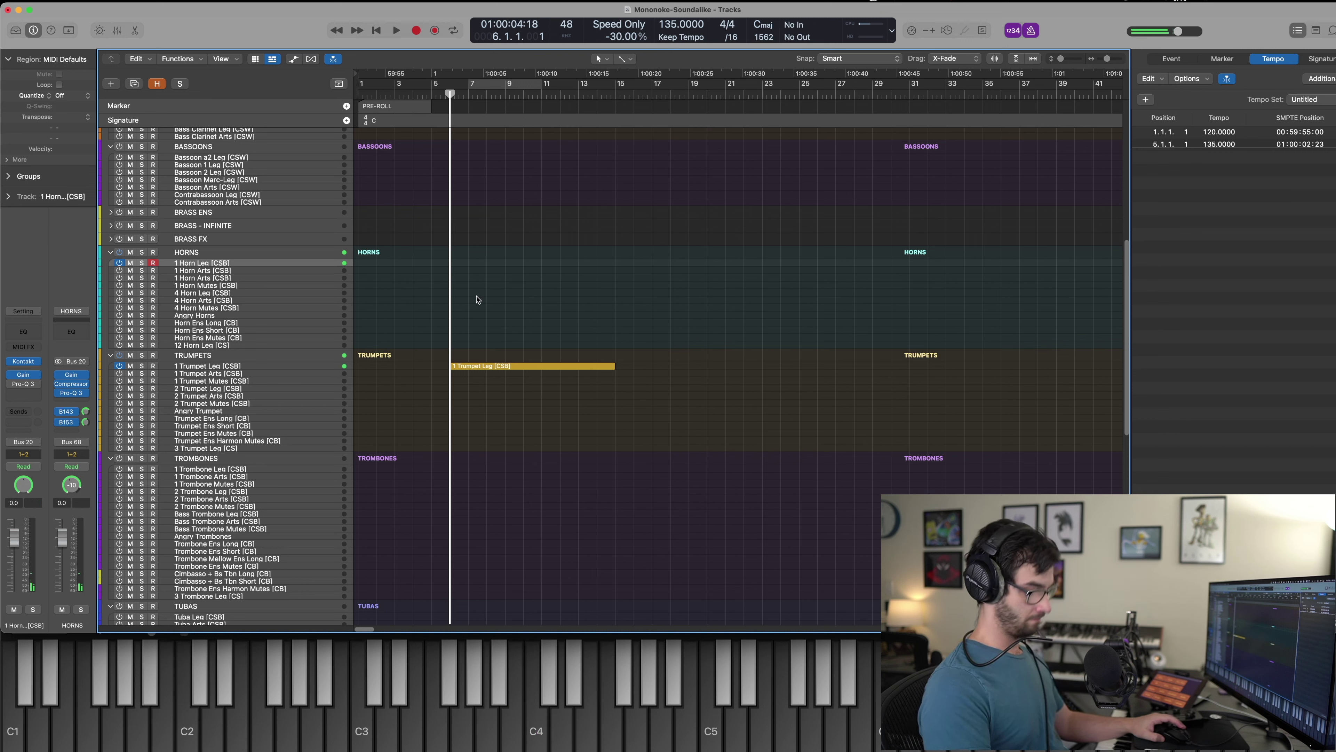
key("space")
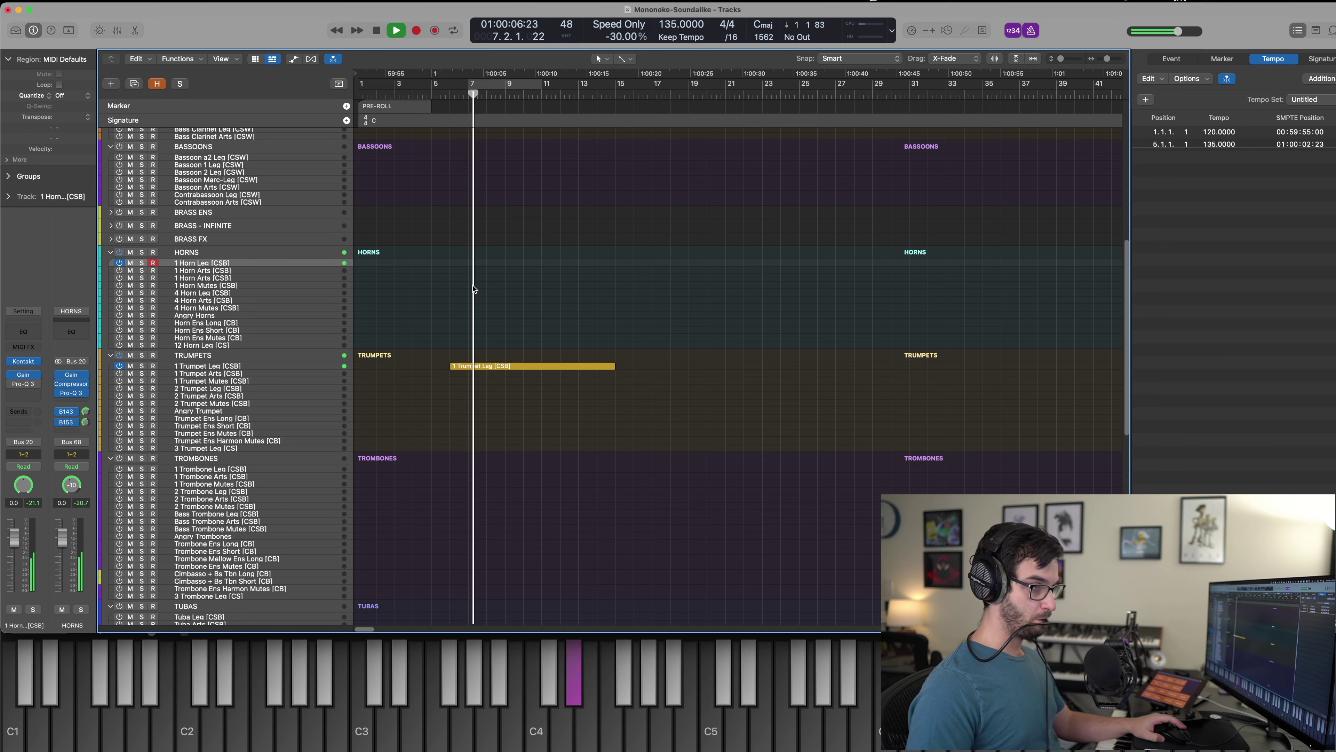
key("space")
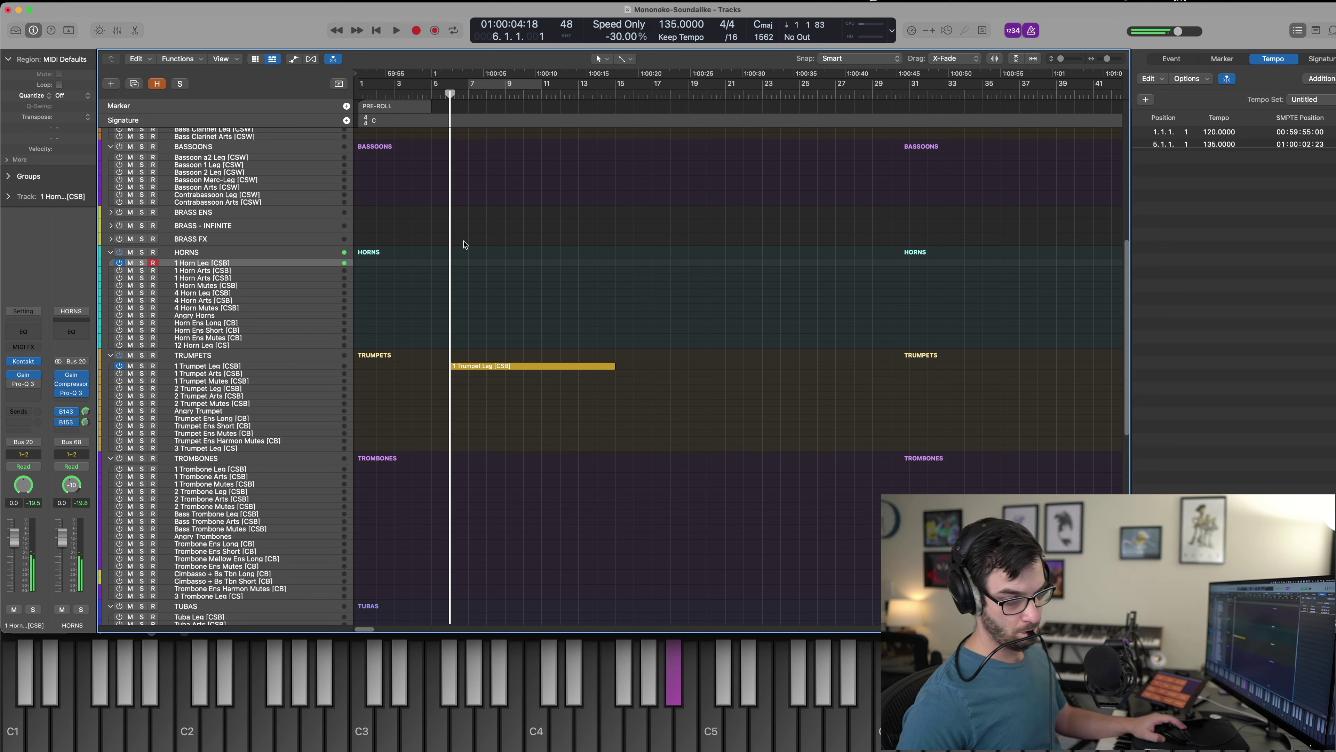
key("space")
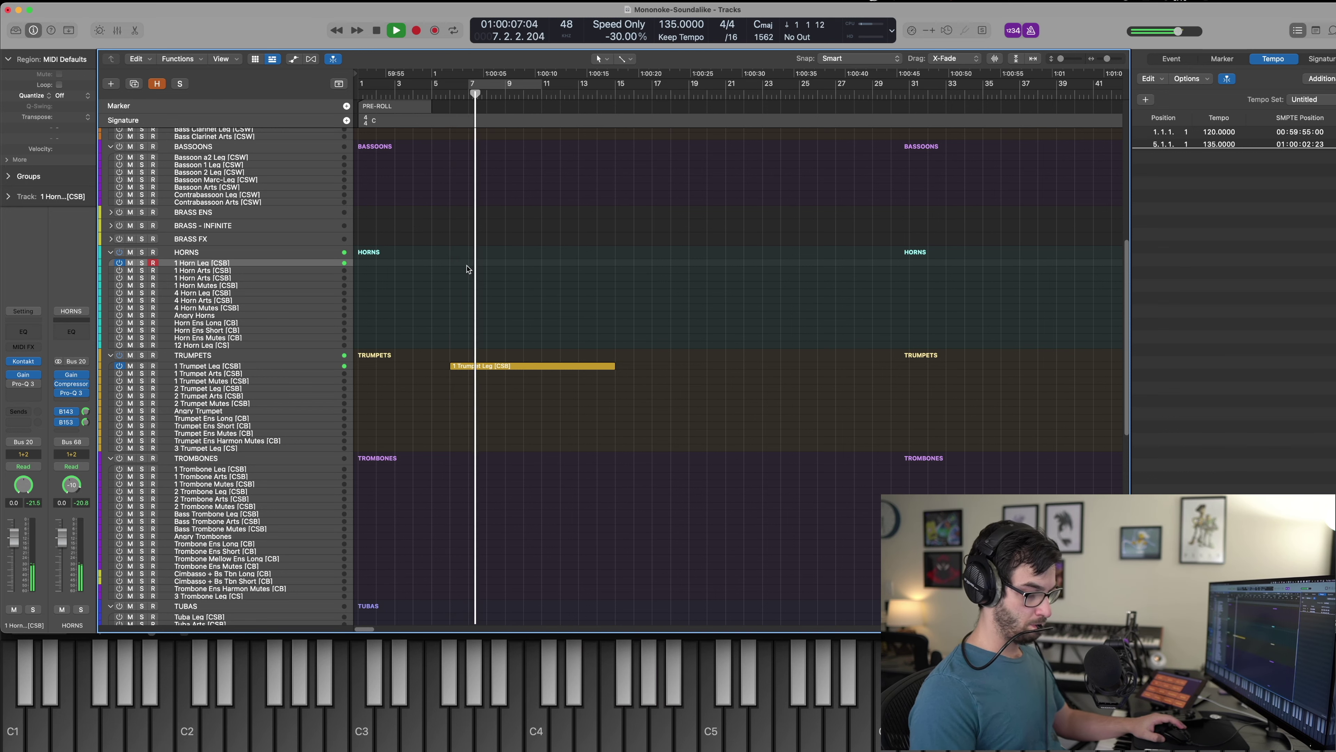
key("space")
key("space")
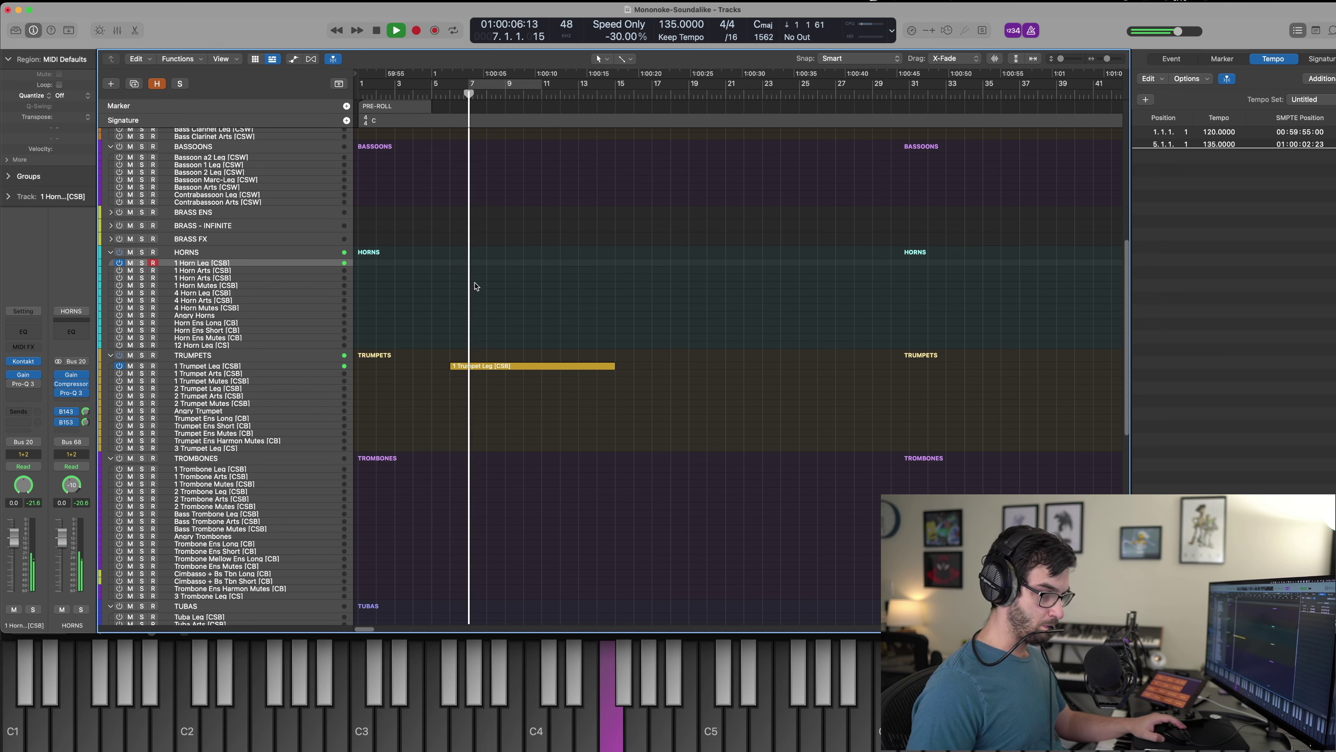
key("space")
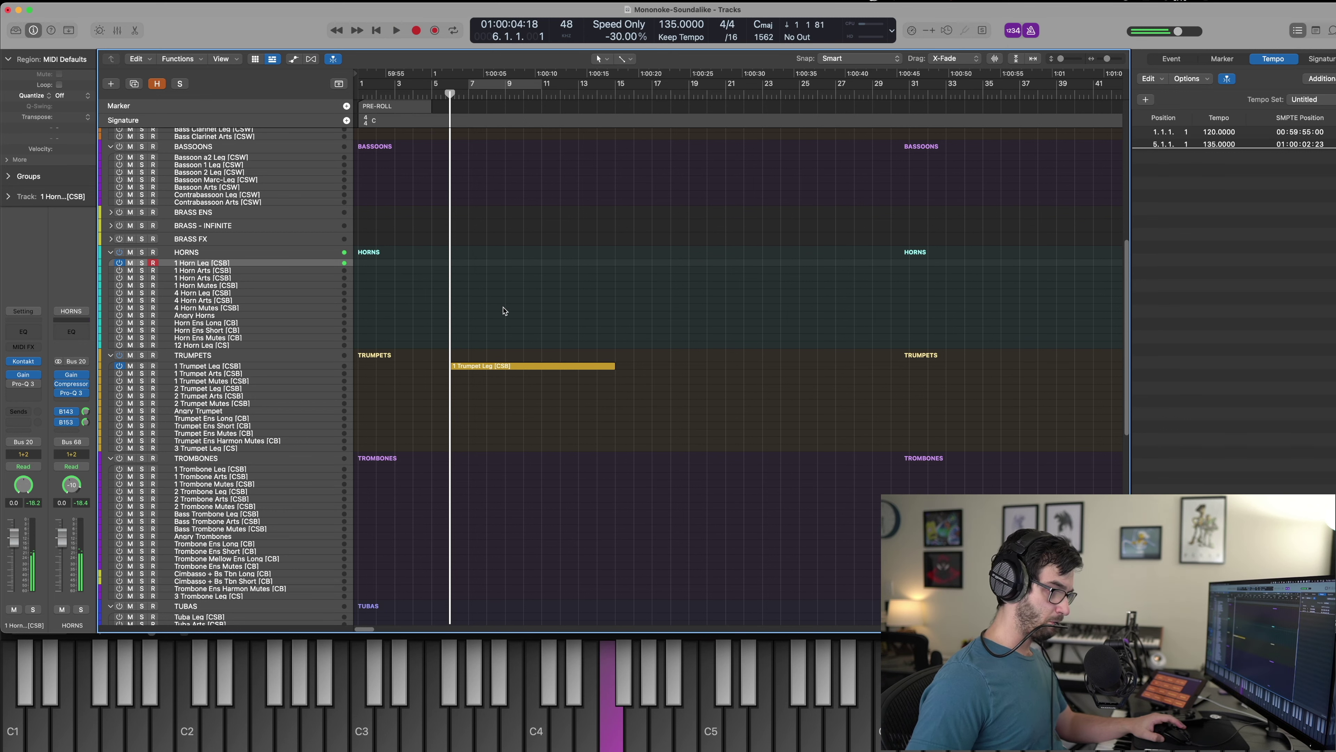
key("space")
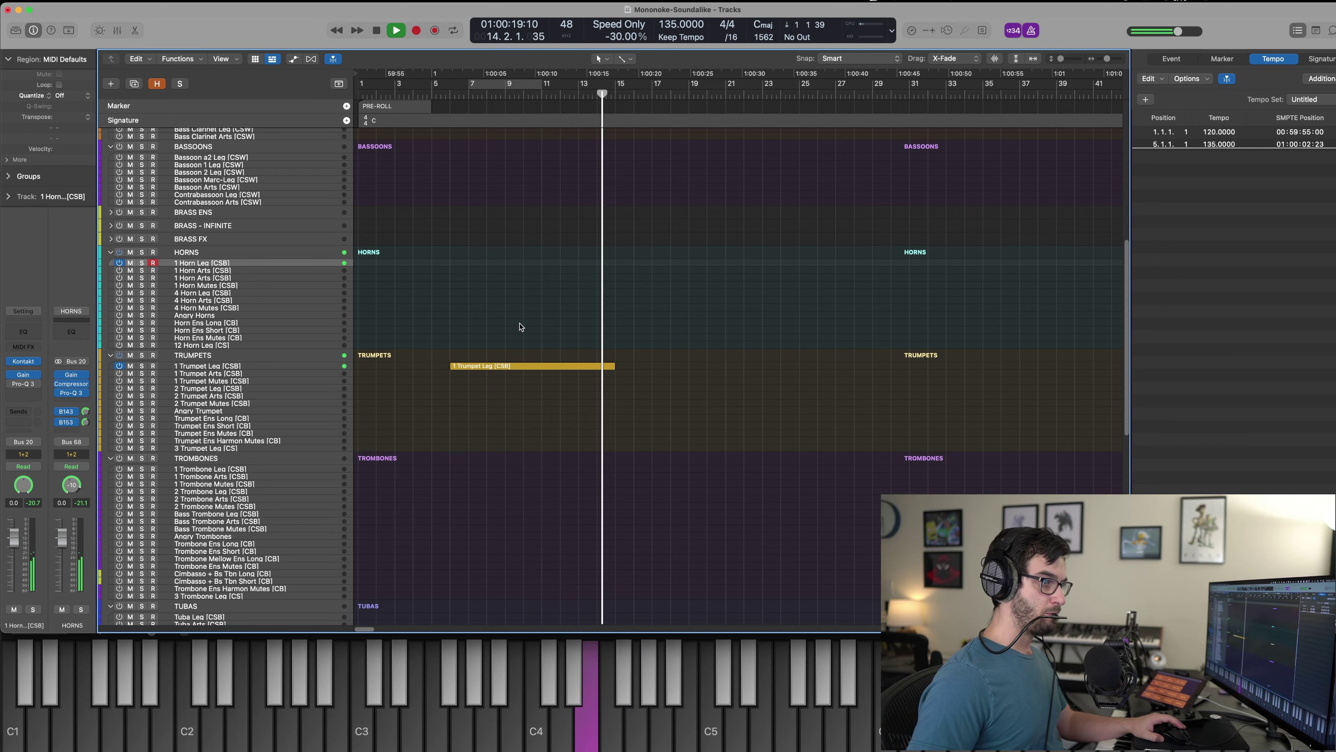
key("space")
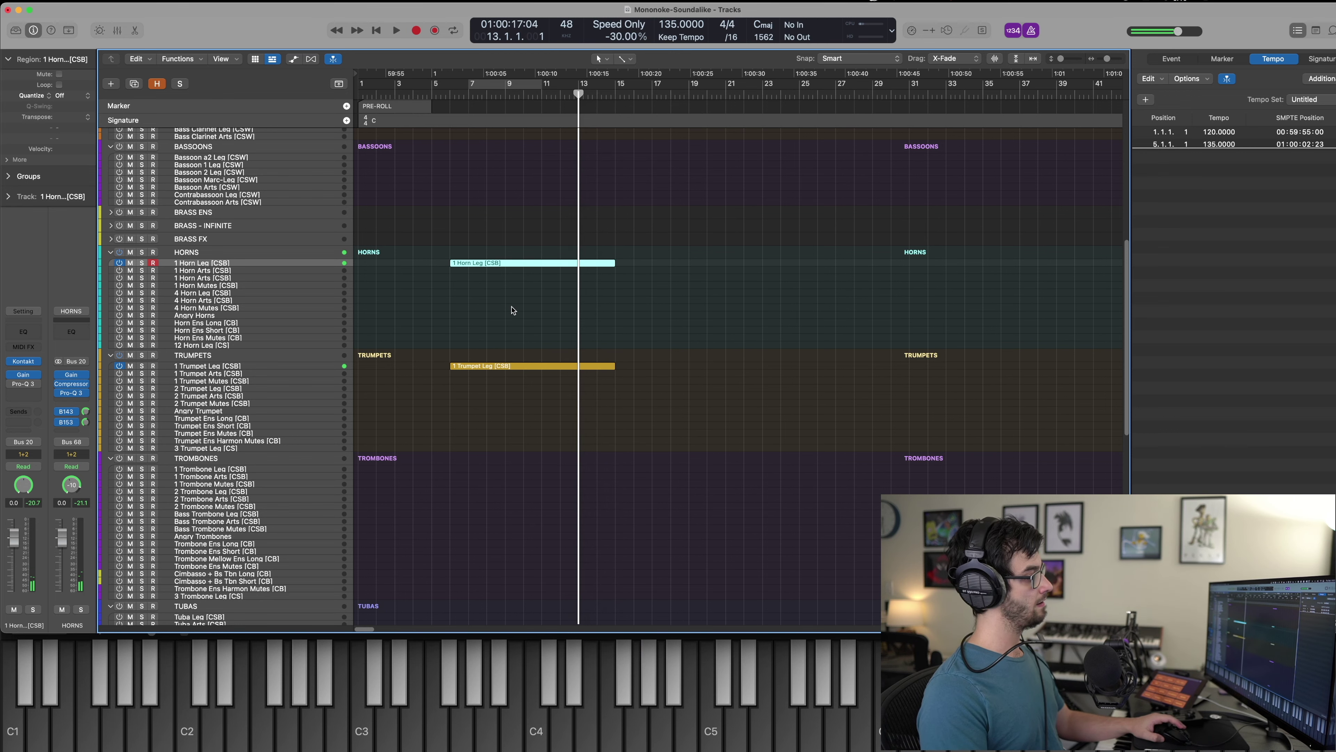
Open the horn region in the Piano Roll, align its notes to the quarter-note grid and nudge the opening note slightly forward in time.
key("p")
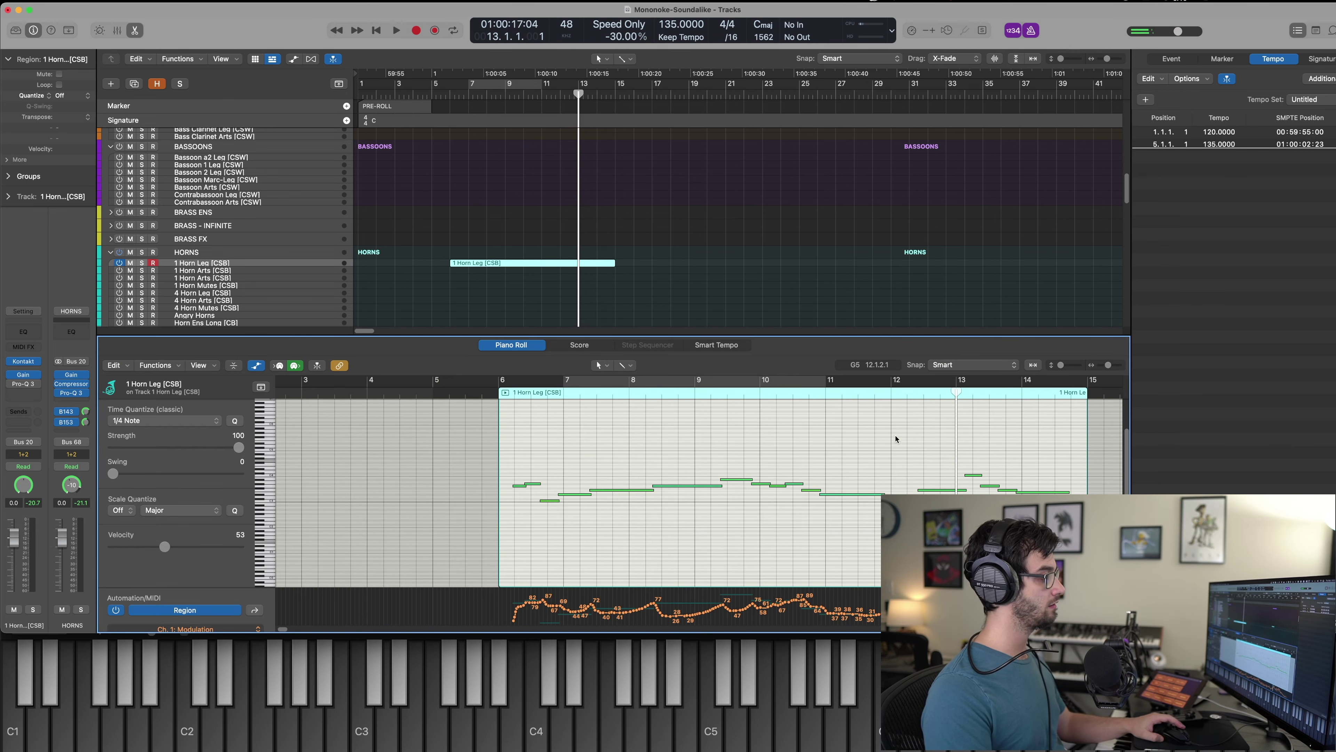
left_click(1053, 491)
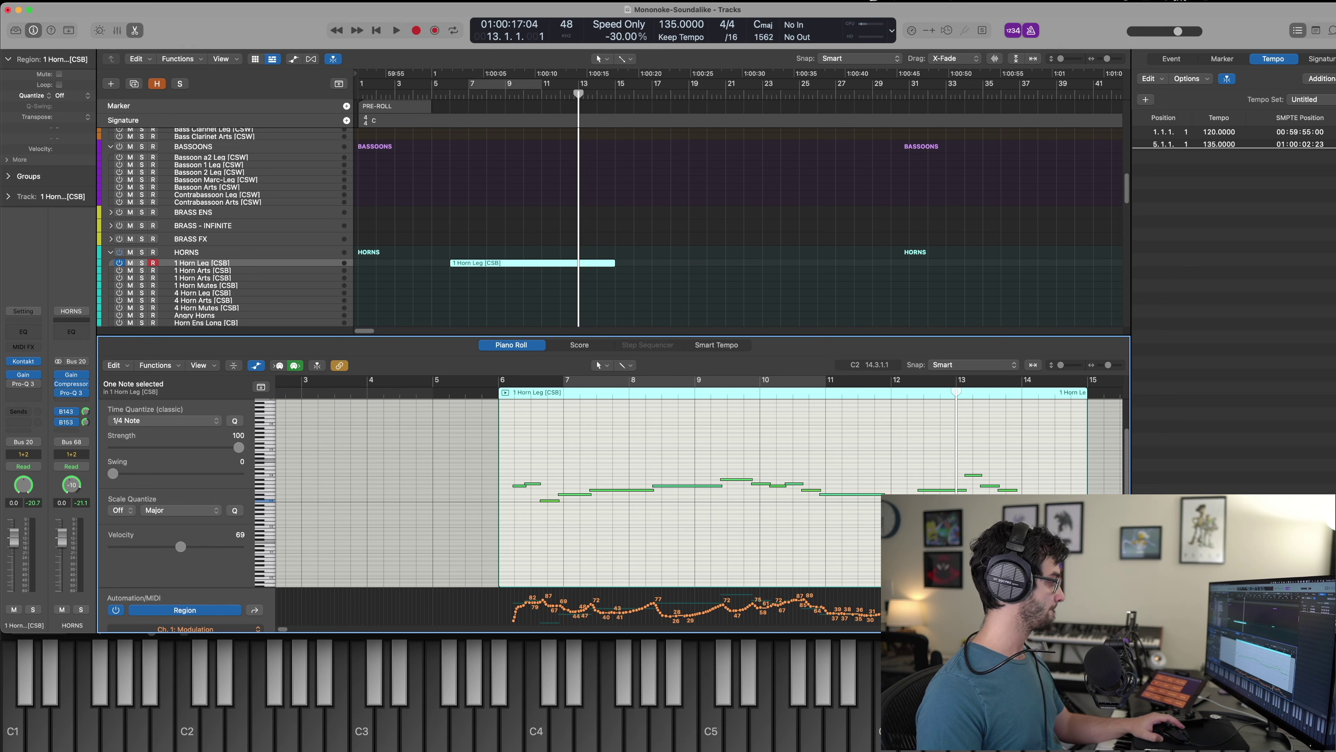
left_click_drag(513, 443, 1013, 565)
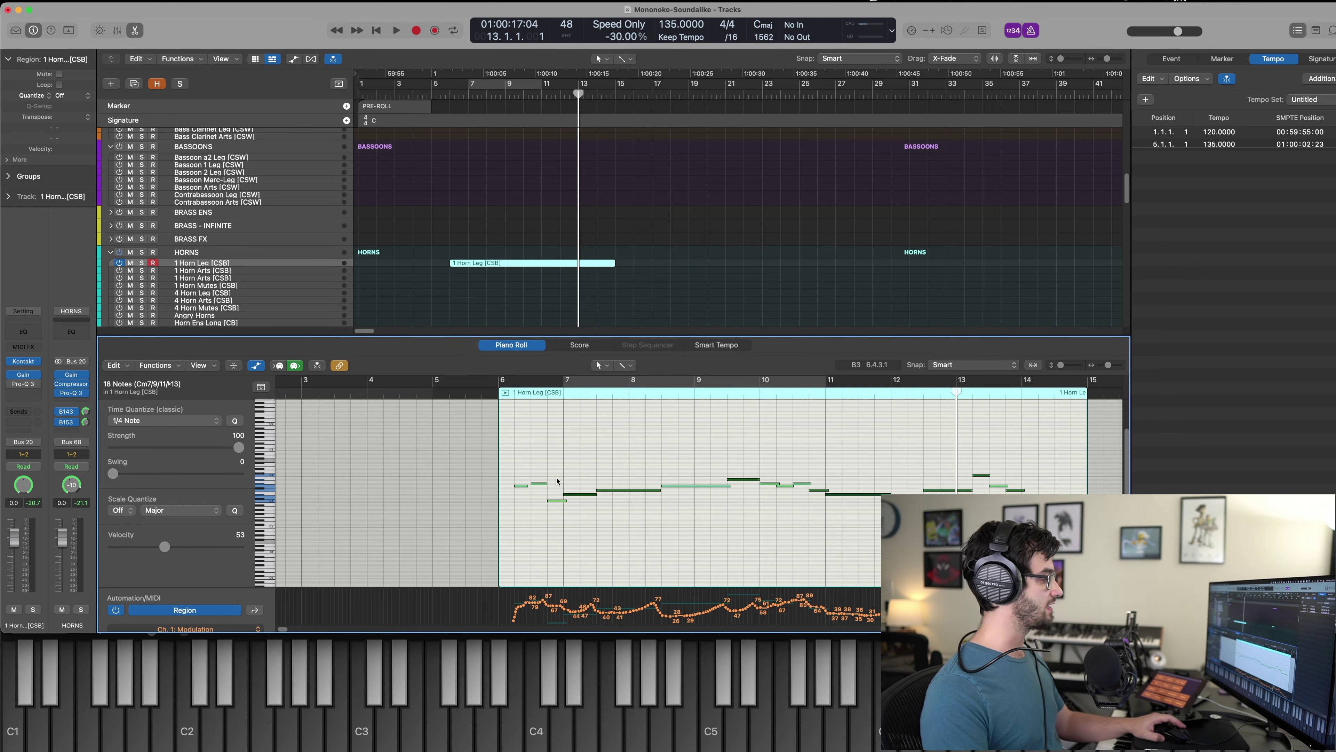
left_click_drag(513, 468, 516, 543)
key("alt+Right")
Turn off the metronome, close the Piano Roll and play the horn line with the trumpet from bar 6.
key("comma")
key("comma")
key("comma")
key("comma")
key("comma")
key("comma")
key("comma")
key("comma")
key("period")
key("space")
key("p")
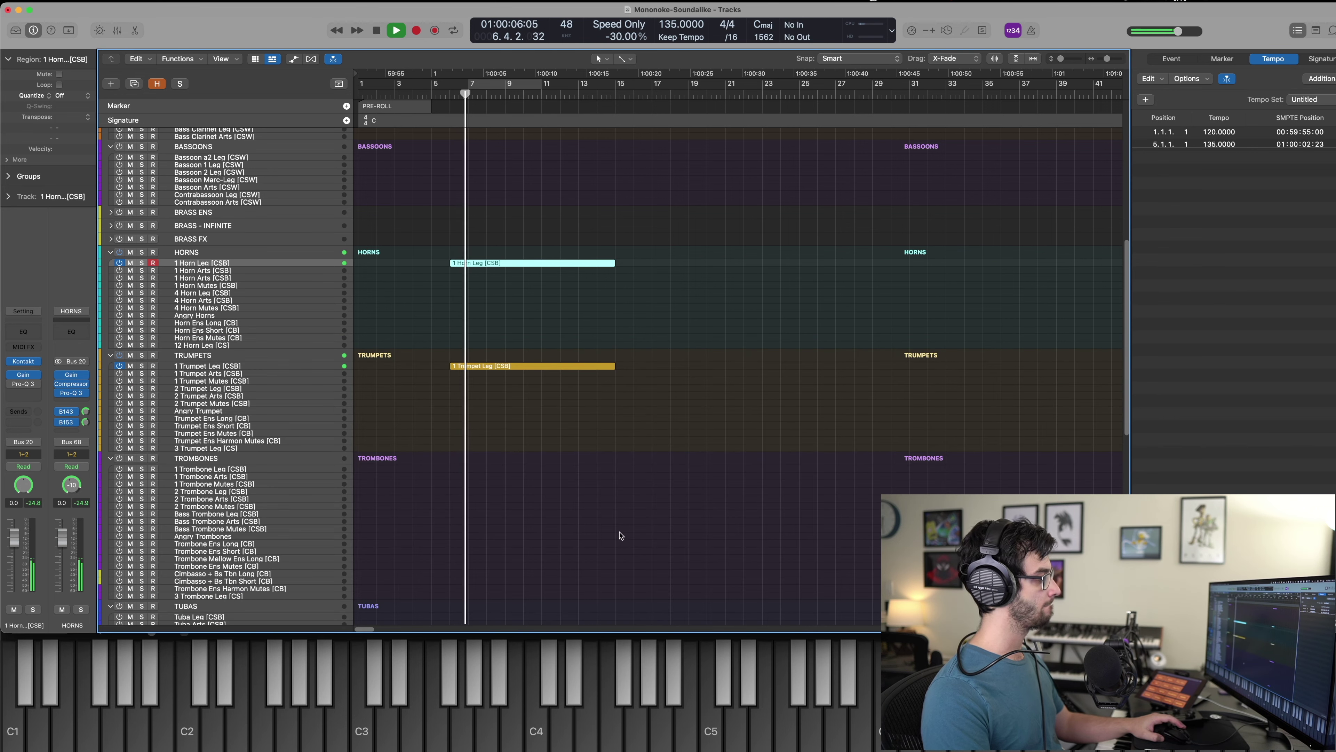
left_click(541, 263)
key("space")
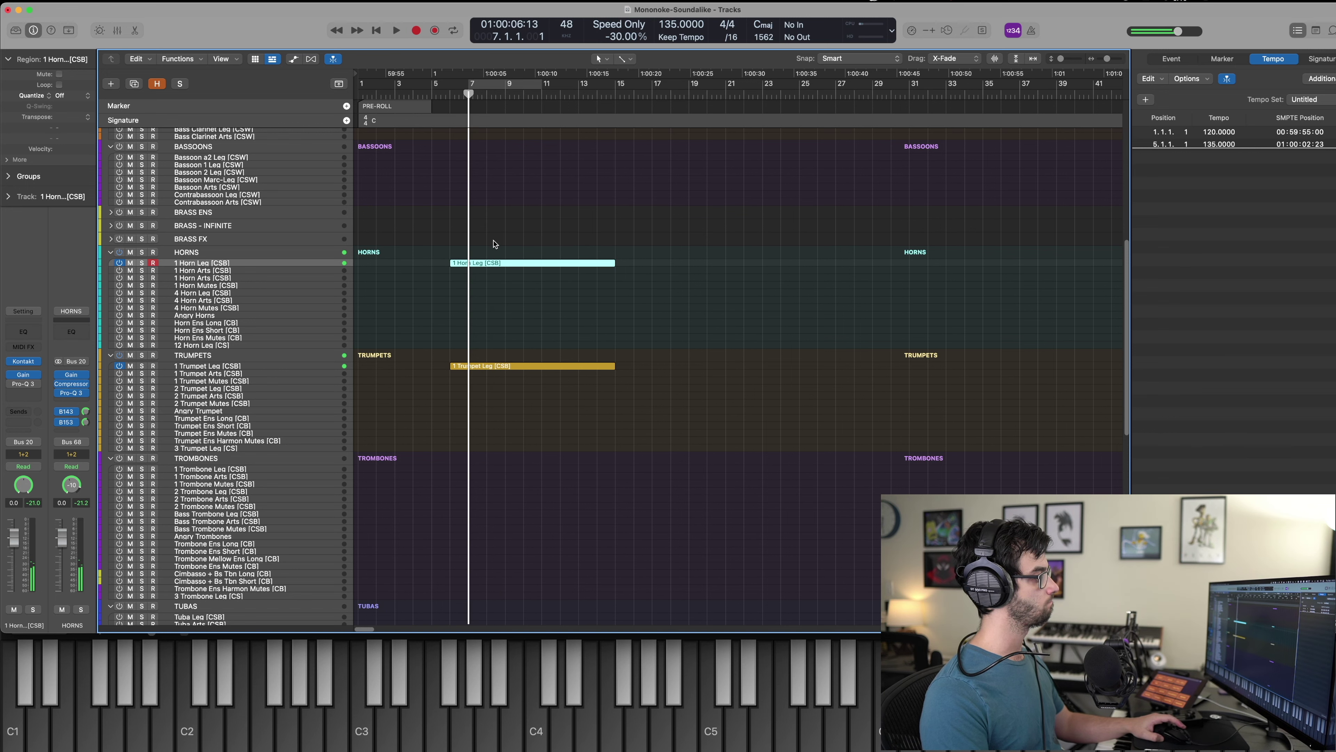
Reopen the horn region in the Piano Roll, lower the note at bar 7 beat 3 and play it back.
key("p")
left_click(617, 489)
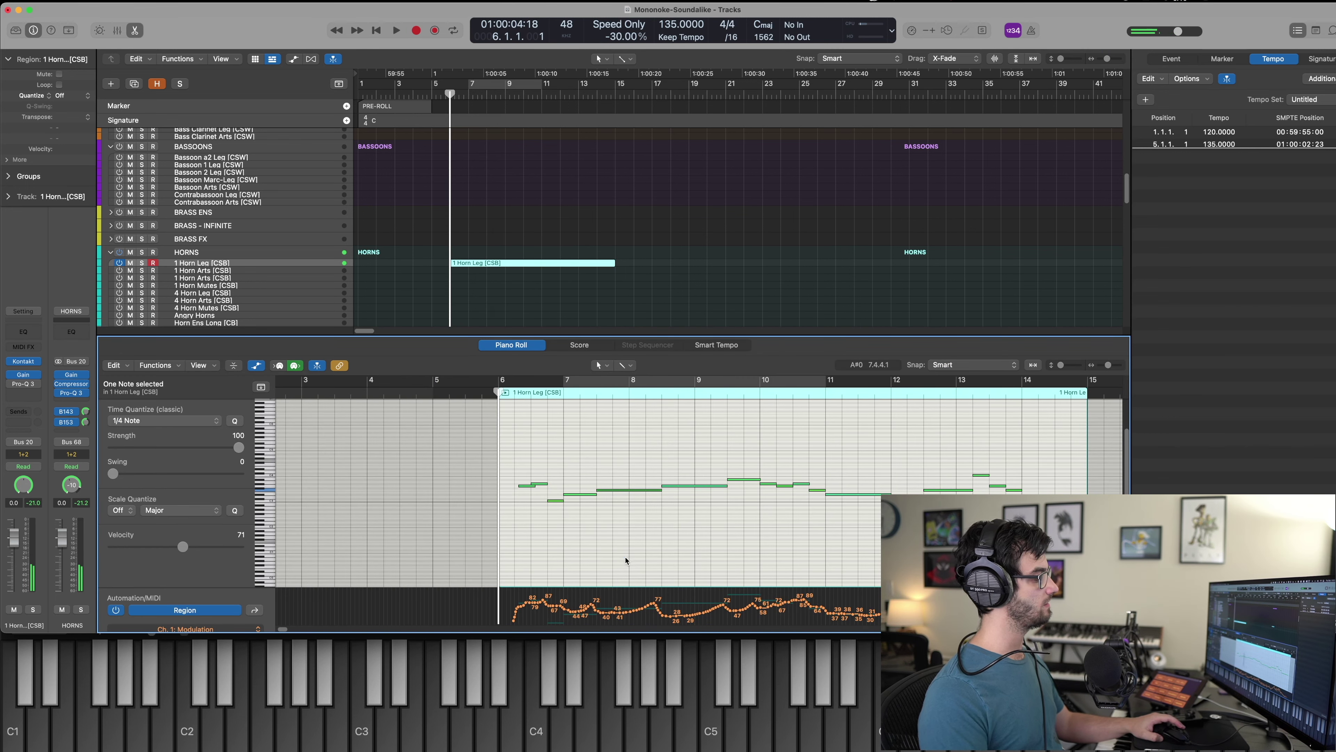
key("space")
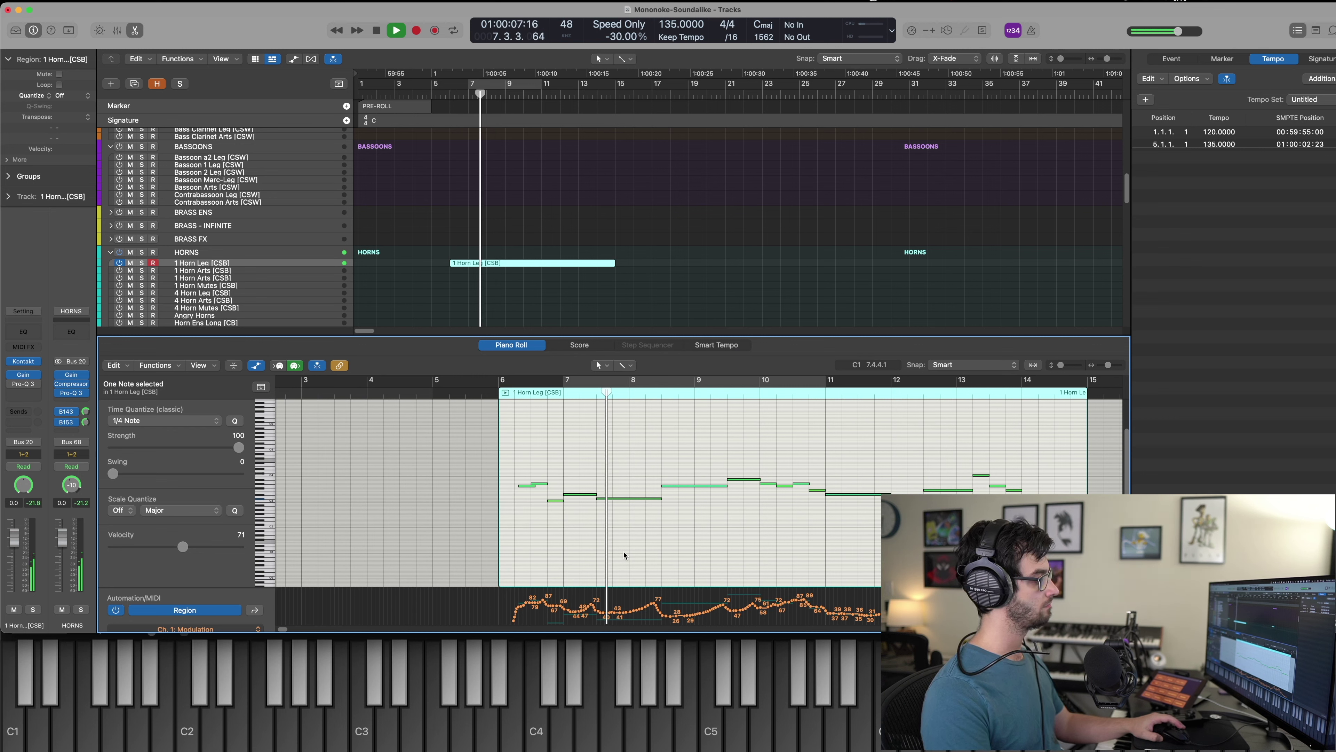
key("space")
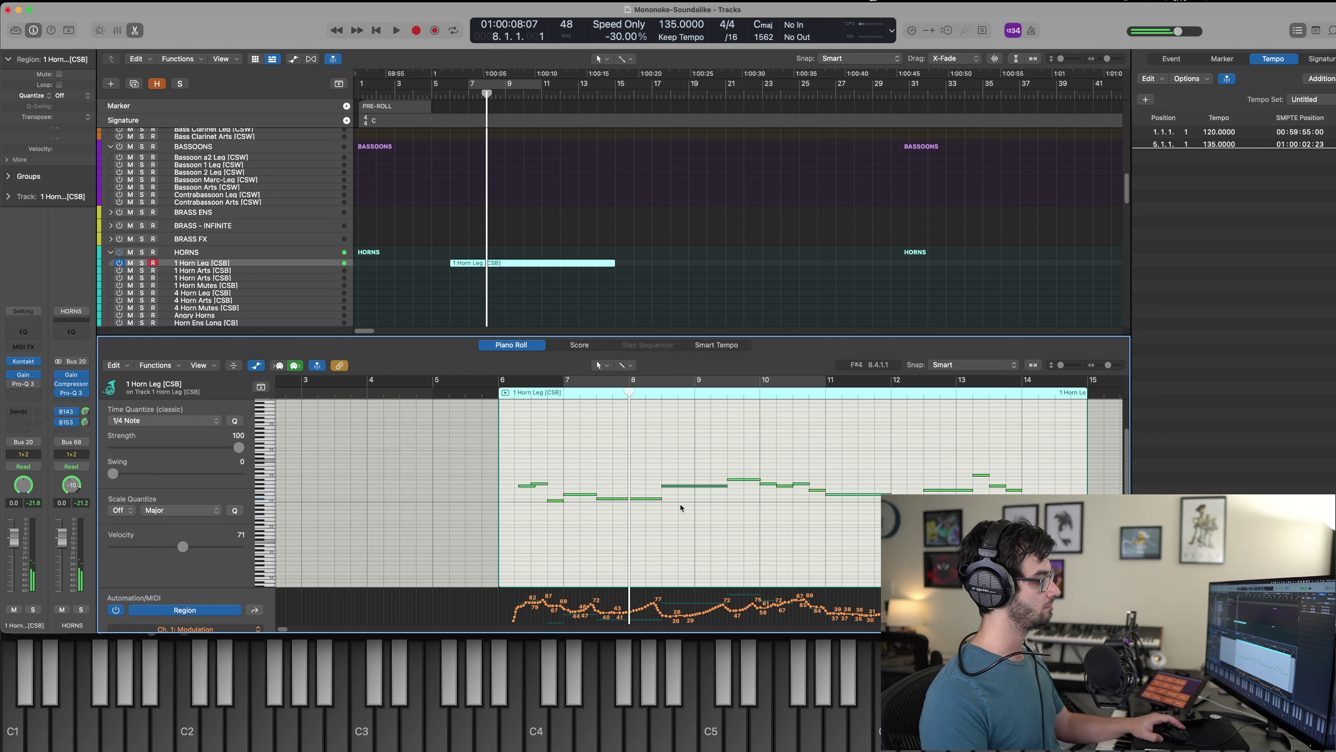
Lower the horn note at bar 8 beat 3, split it at bar 9 with a higher second half, and lower the note at bar 9 beat 3.
key("Right")
key("space")
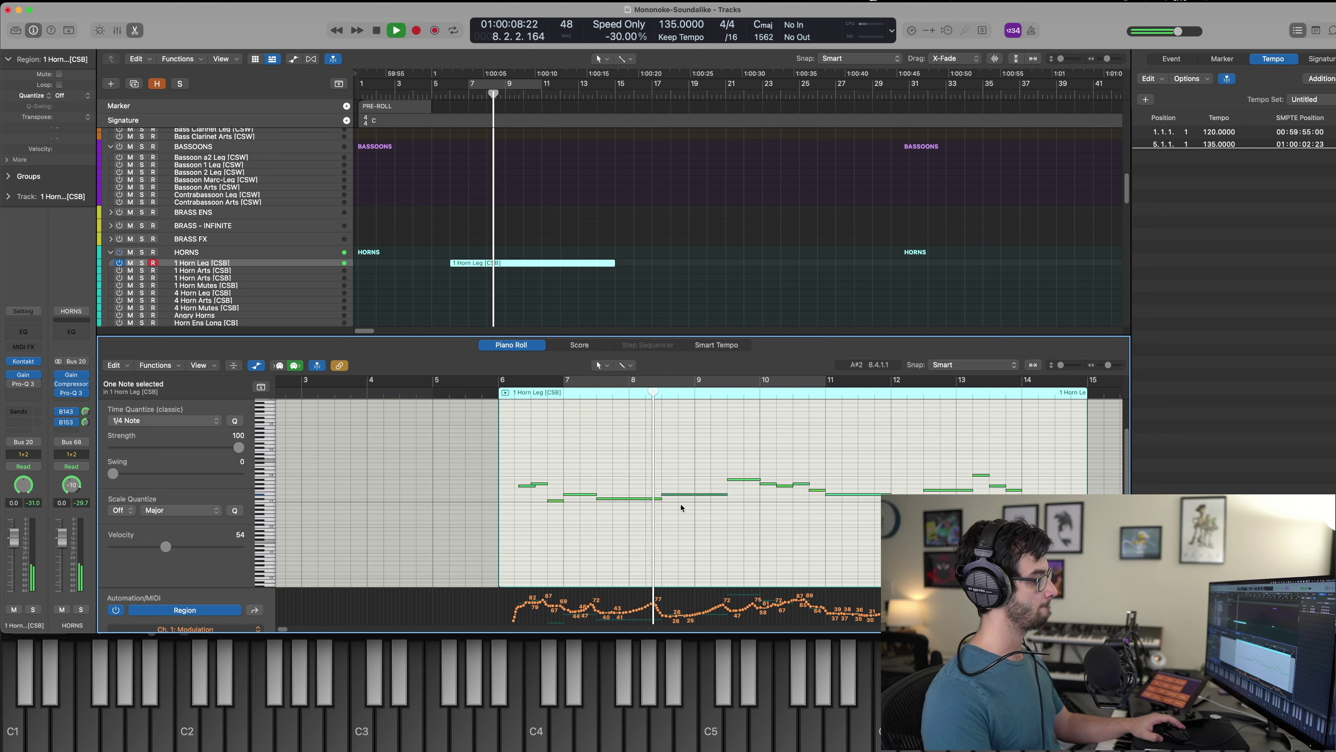
key("space")
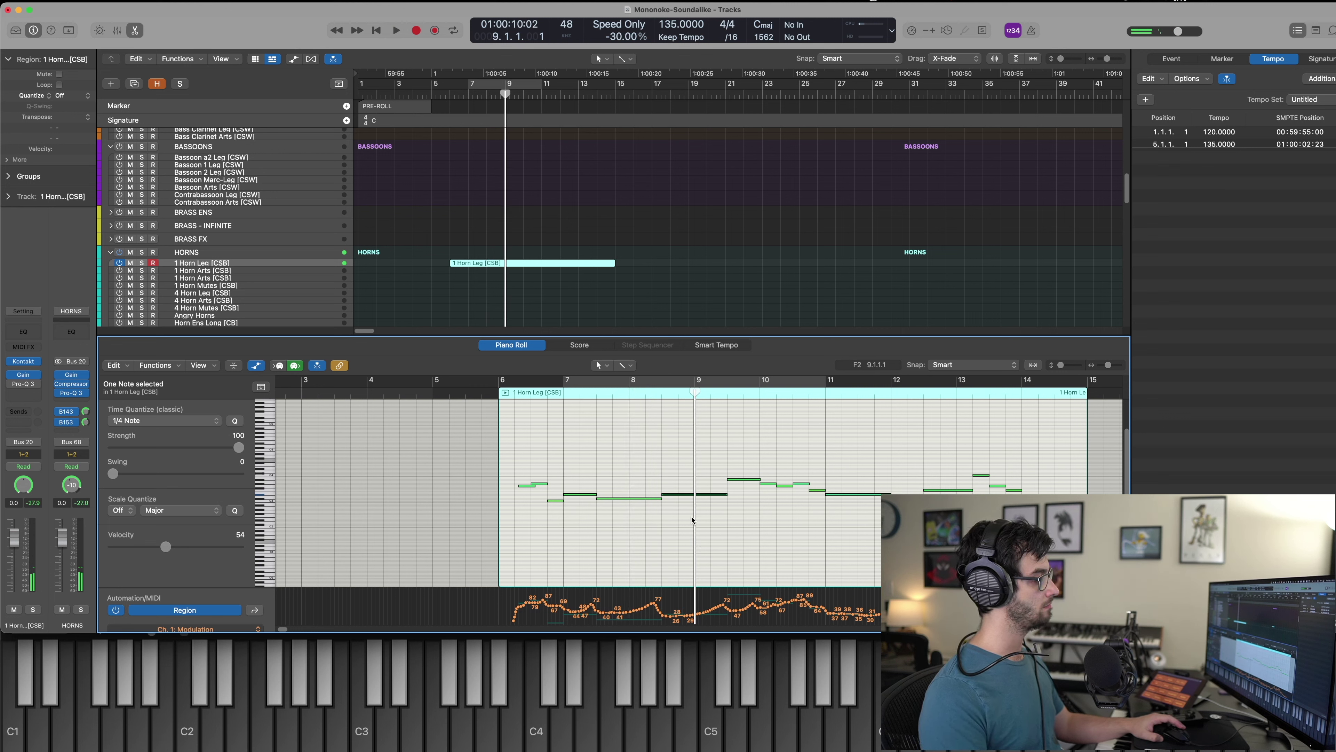
left_click_drag(692, 495, 702, 495)
left_click(743, 479)
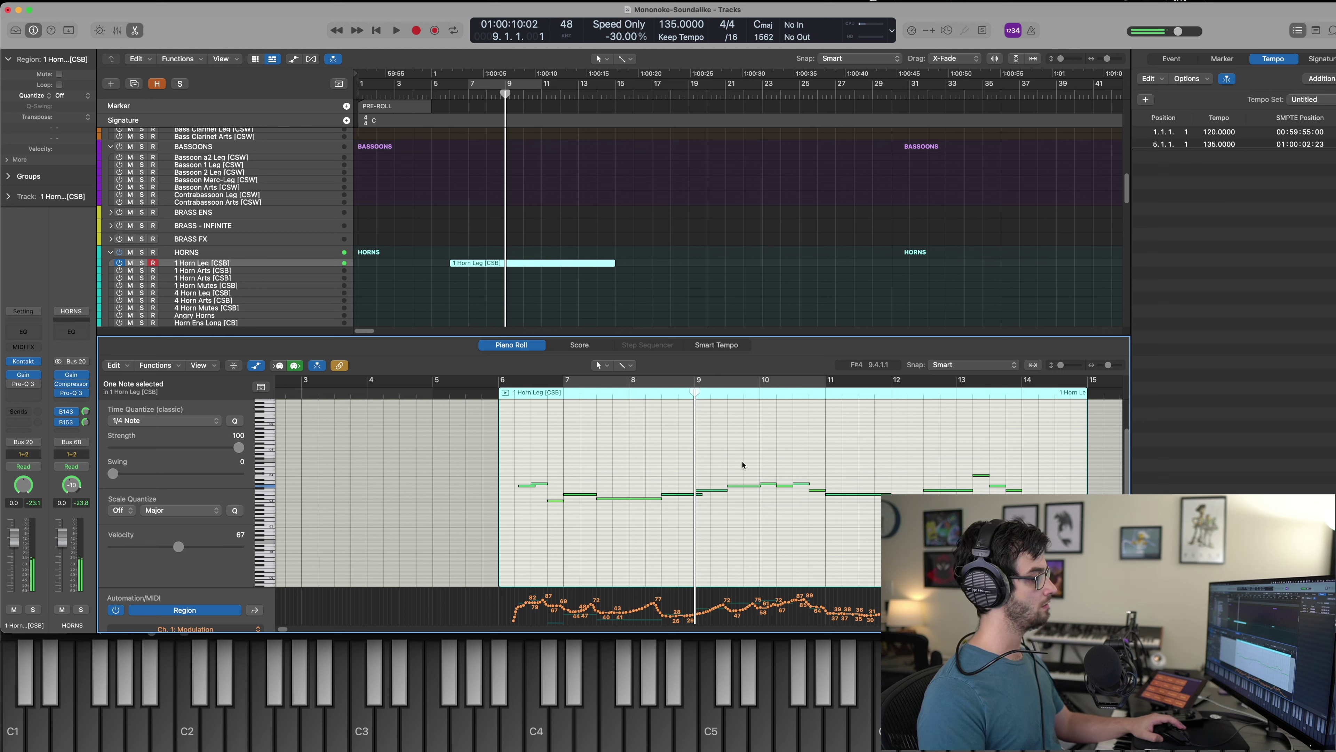
Play from bar 9, lower the horn note at bar 11 beat 3 and extend the preceding note slightly into it.
key("space")
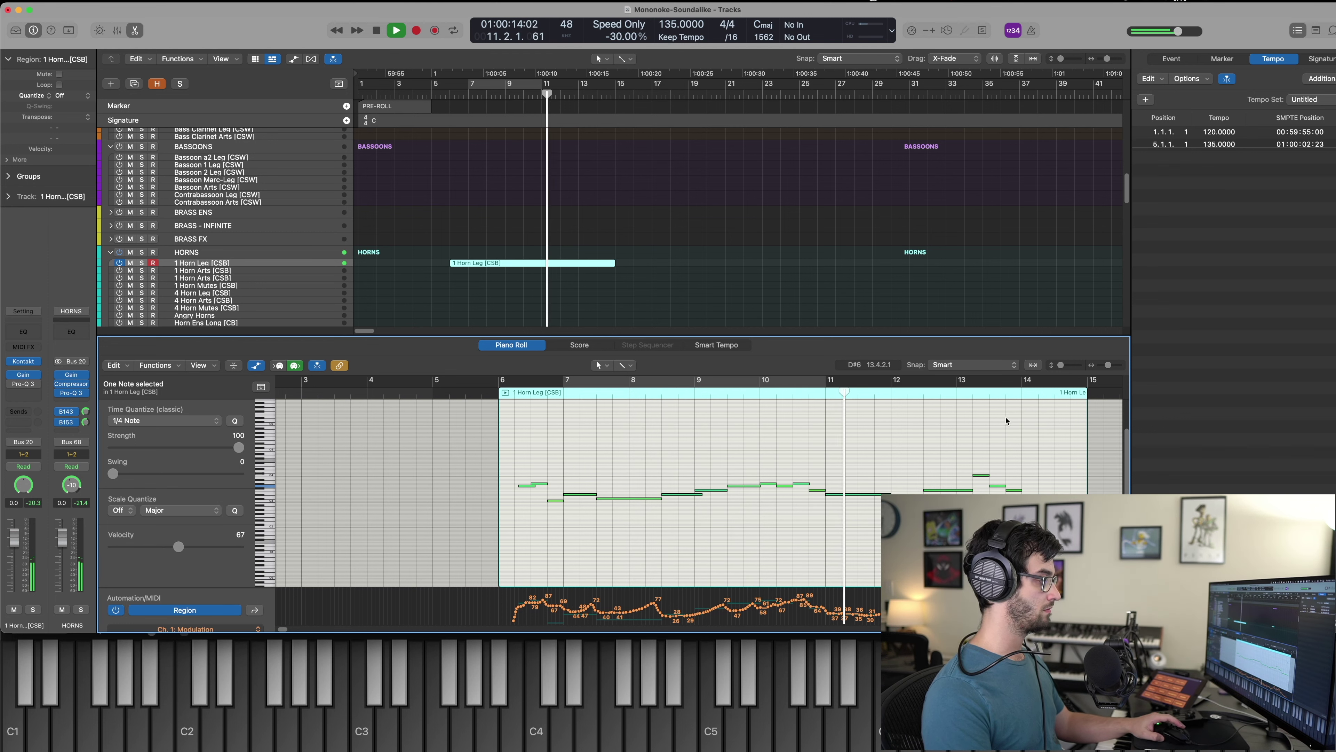
left_click(857, 393)
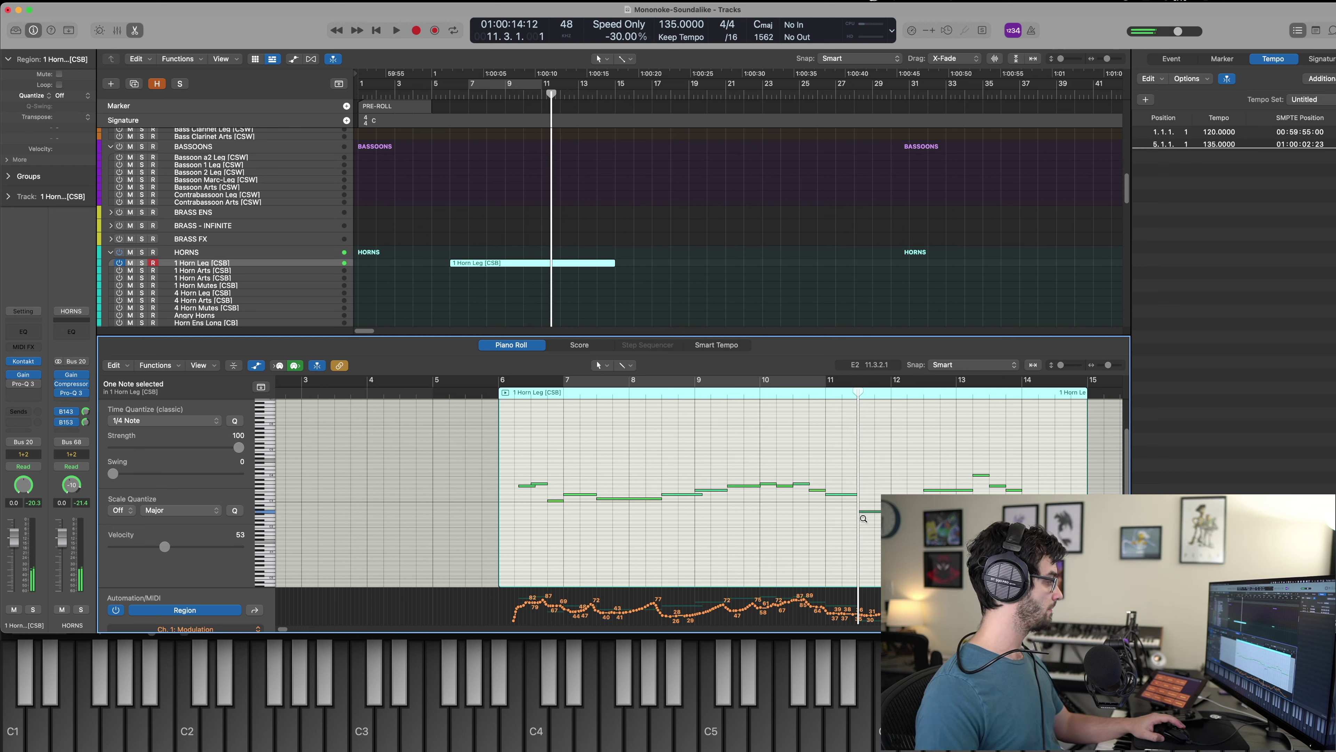
left_click_drag(854, 493, 863, 493)
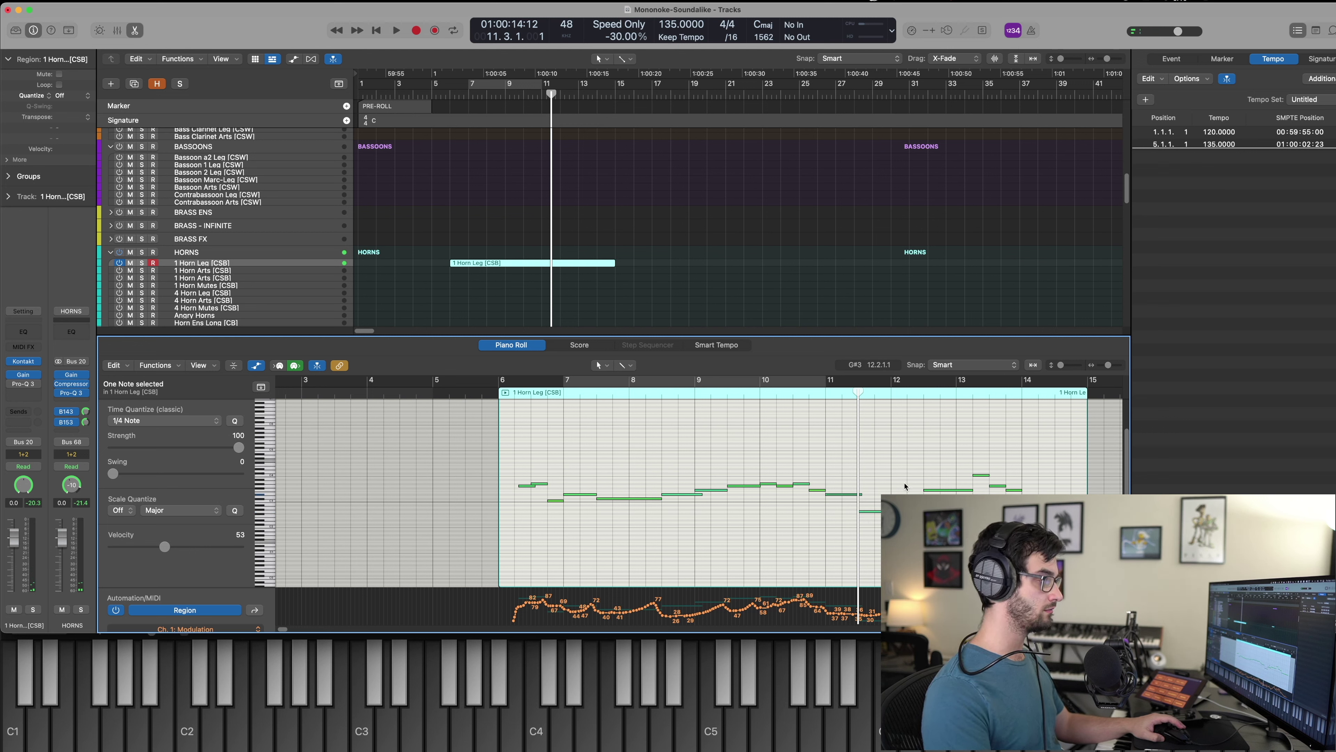
Lower the horn note at bar 12 beat 3 and split it at bar 13 with a higher second part.
left_click_drag(904, 485, 929, 511)
left_click_drag(942, 500, 948, 472)
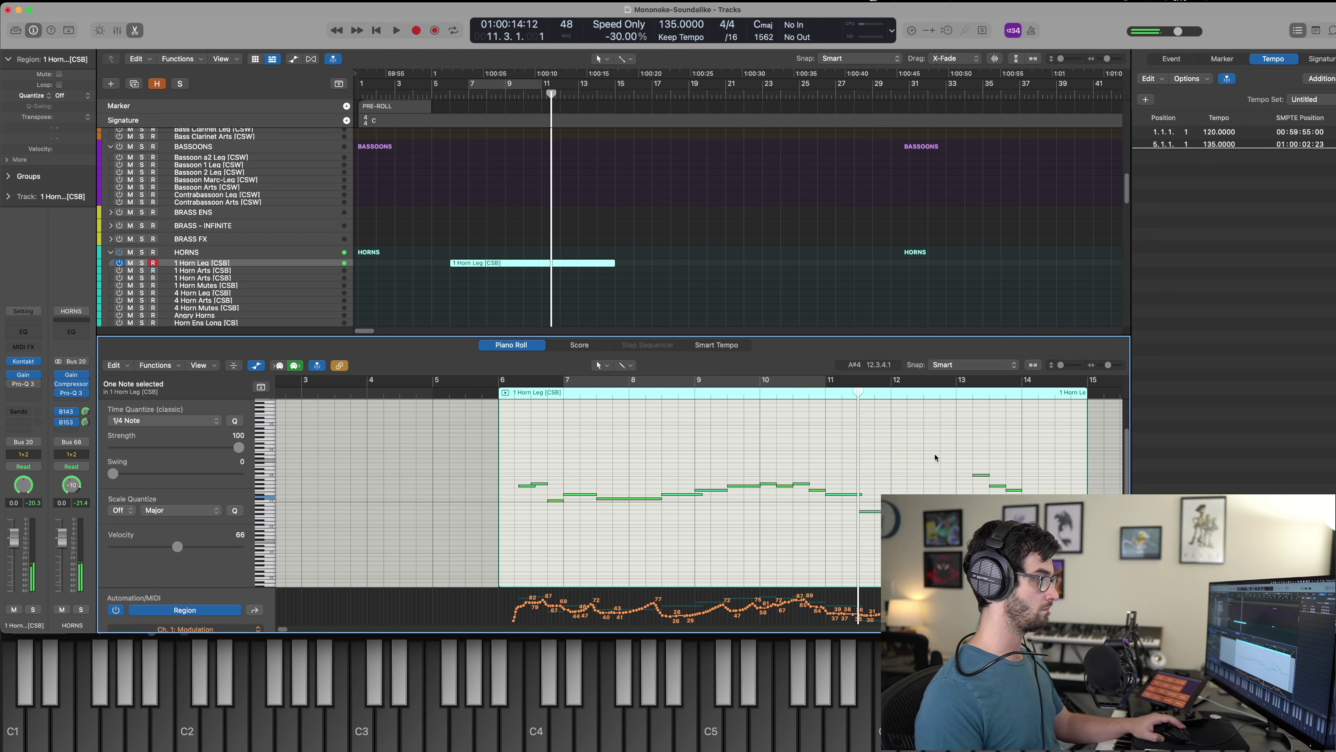
left_click(955, 396)
left_click_drag(950, 505, 951, 513)
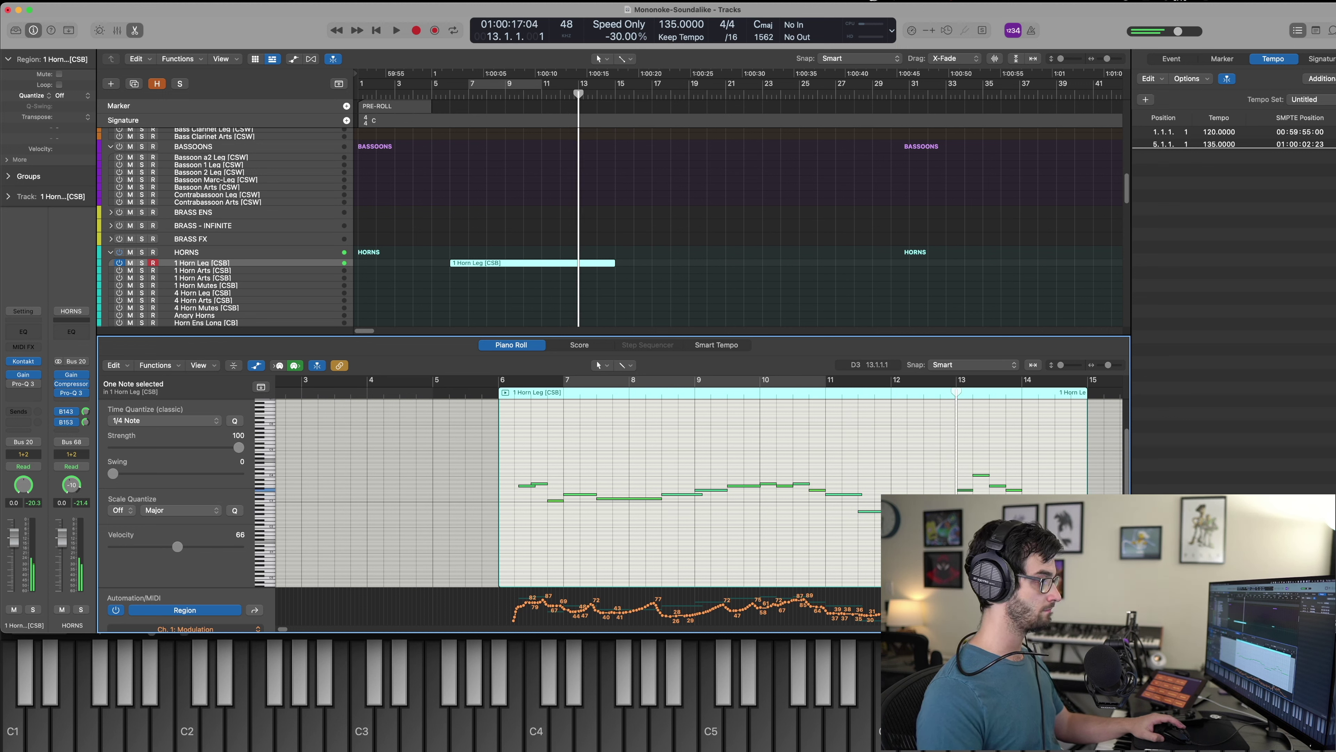
Play the edited horn line back from bar 6, replaying the passage around bars 8 and 9.
key("comma")
key("comma")
key("comma")
key("comma")
key("comma")
key("comma")
key("comma")
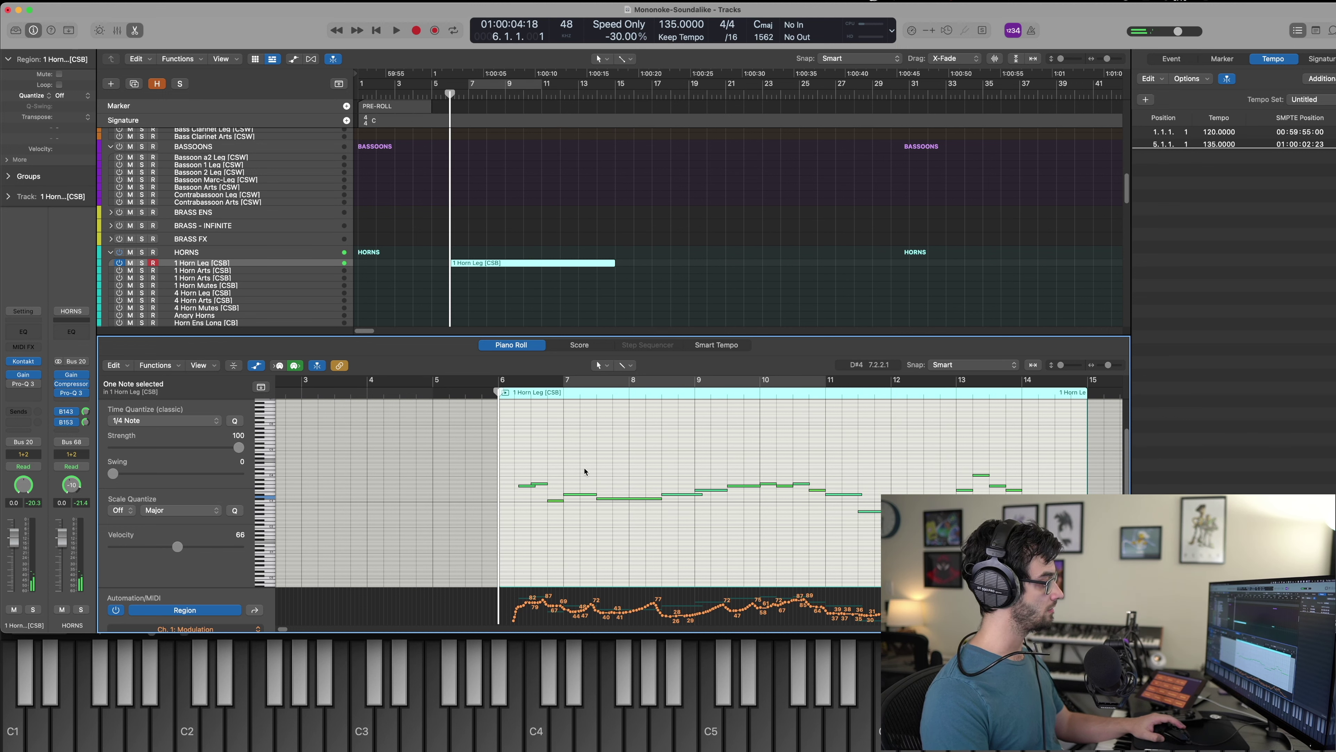
left_click(611, 463)
key("space")
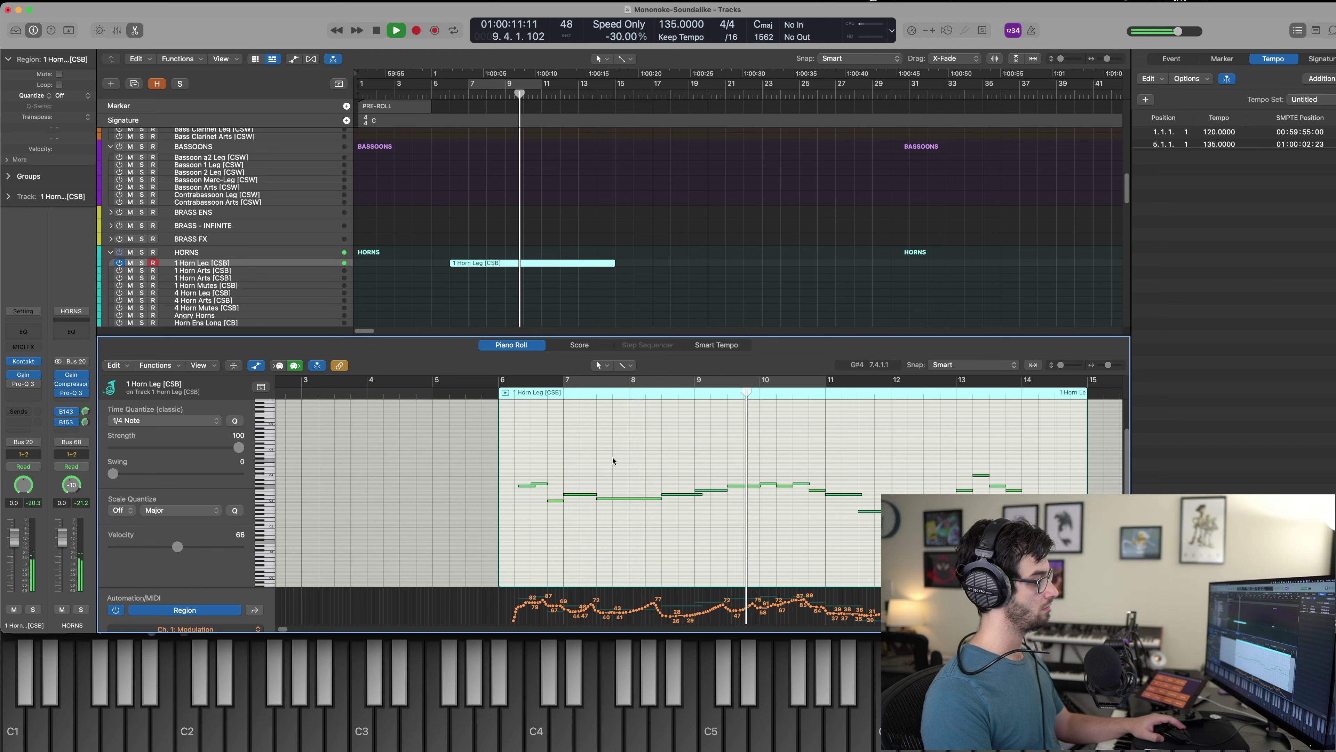
key("space")
key("space")
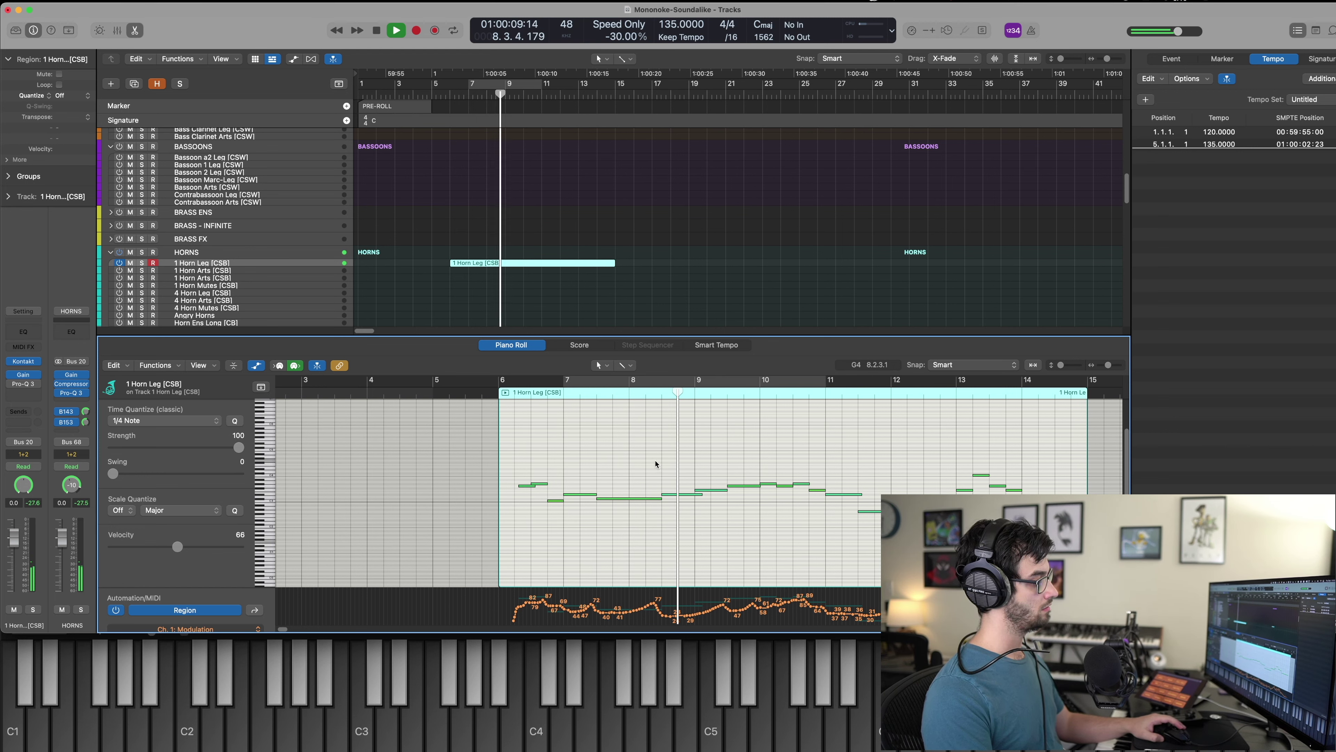
Extend the bar 8 beat 3 horn note into bar 9, start the following note at beat 2 and resume playback.
key("space")
left_click(704, 497)
left_click_drag(698, 491, 747, 491)
key("space")
left_click(706, 525)
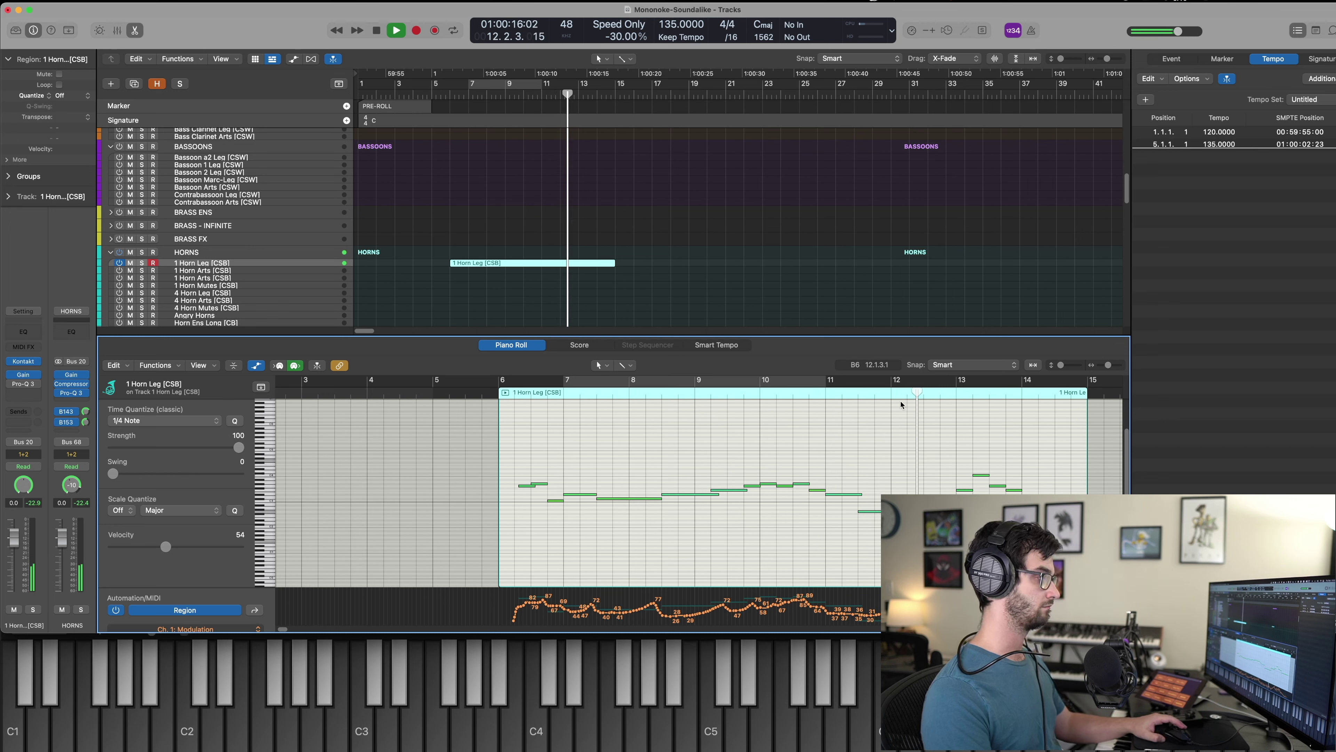
Split the low horn note at bar 12 with a higher second part and start the following note at beat 4.
key("space")
left_click_drag(873, 493, 894, 531)
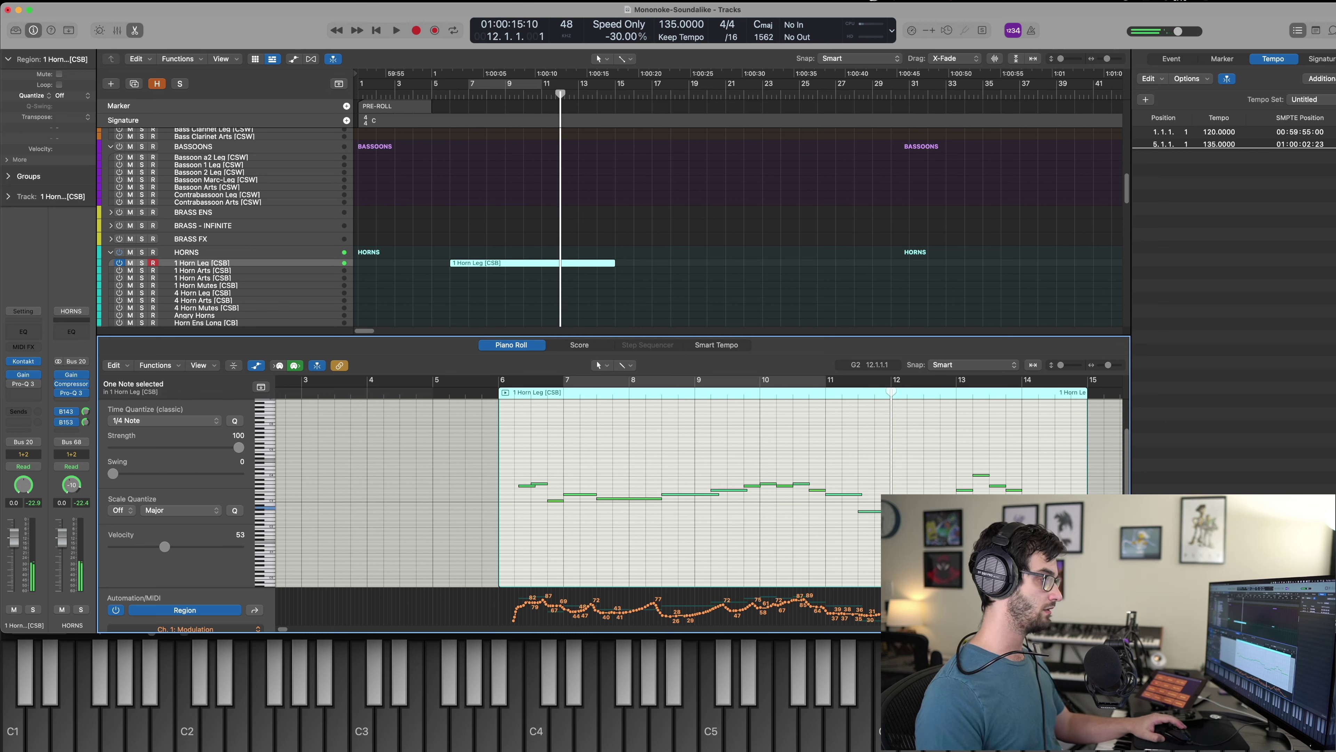
left_click_drag(932, 511, 944, 491)
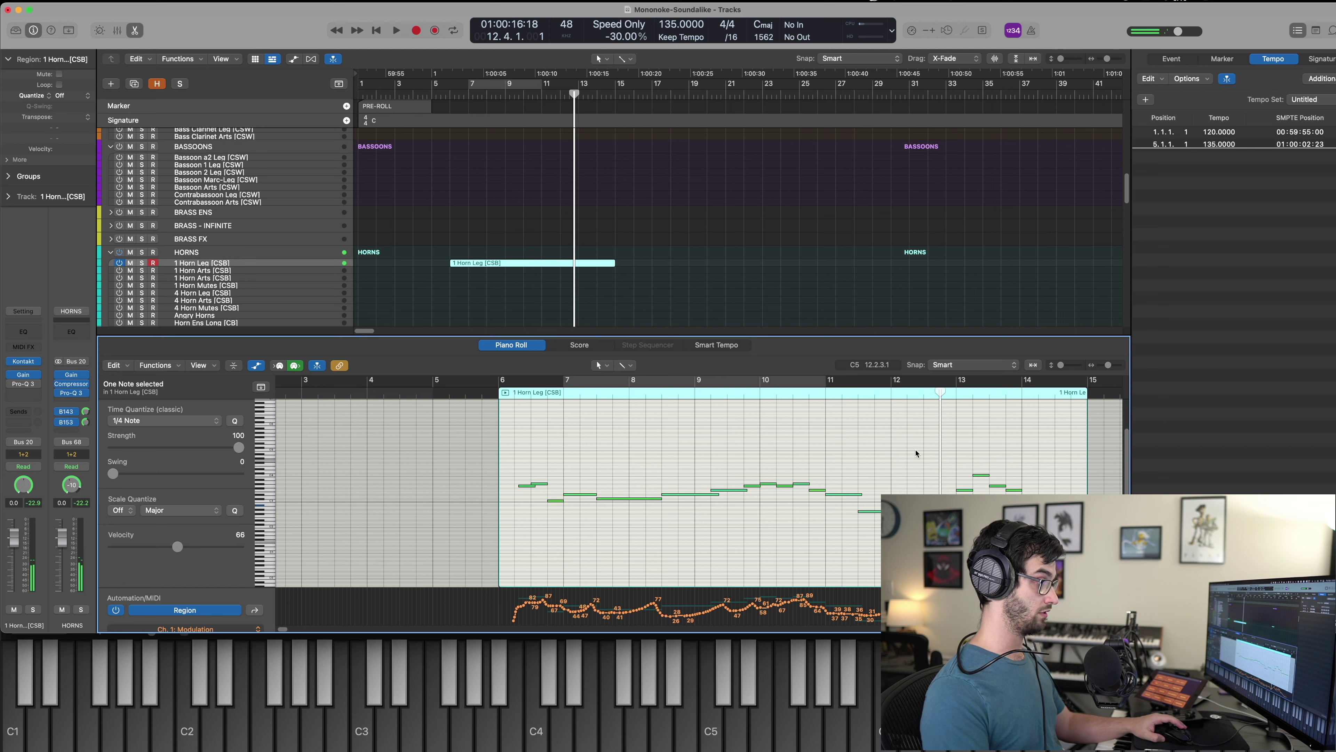
left_click_drag(916, 442, 1029, 526)
Play the horn line back from its beginning through bar 14.
key("comma")
key("comma")
key("comma")
key("comma")
key("comma")
key("comma")
key("comma")
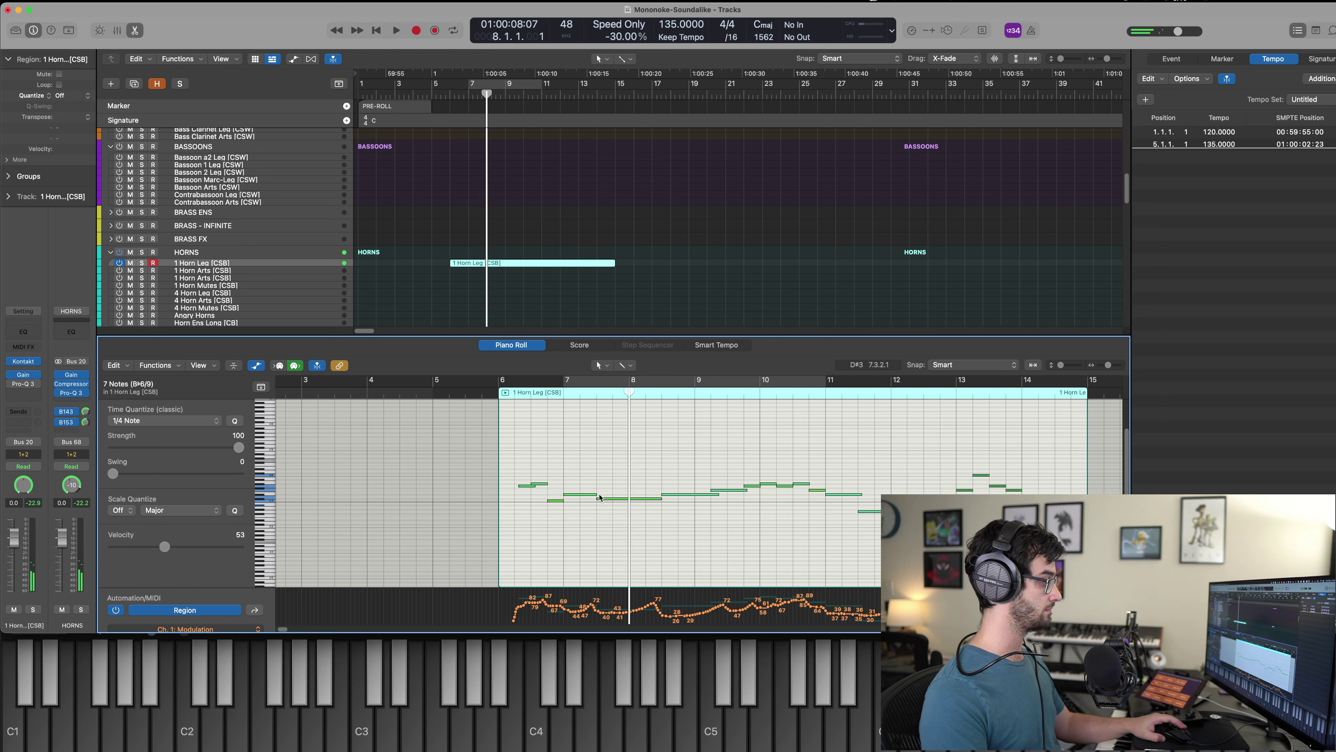
key("space")
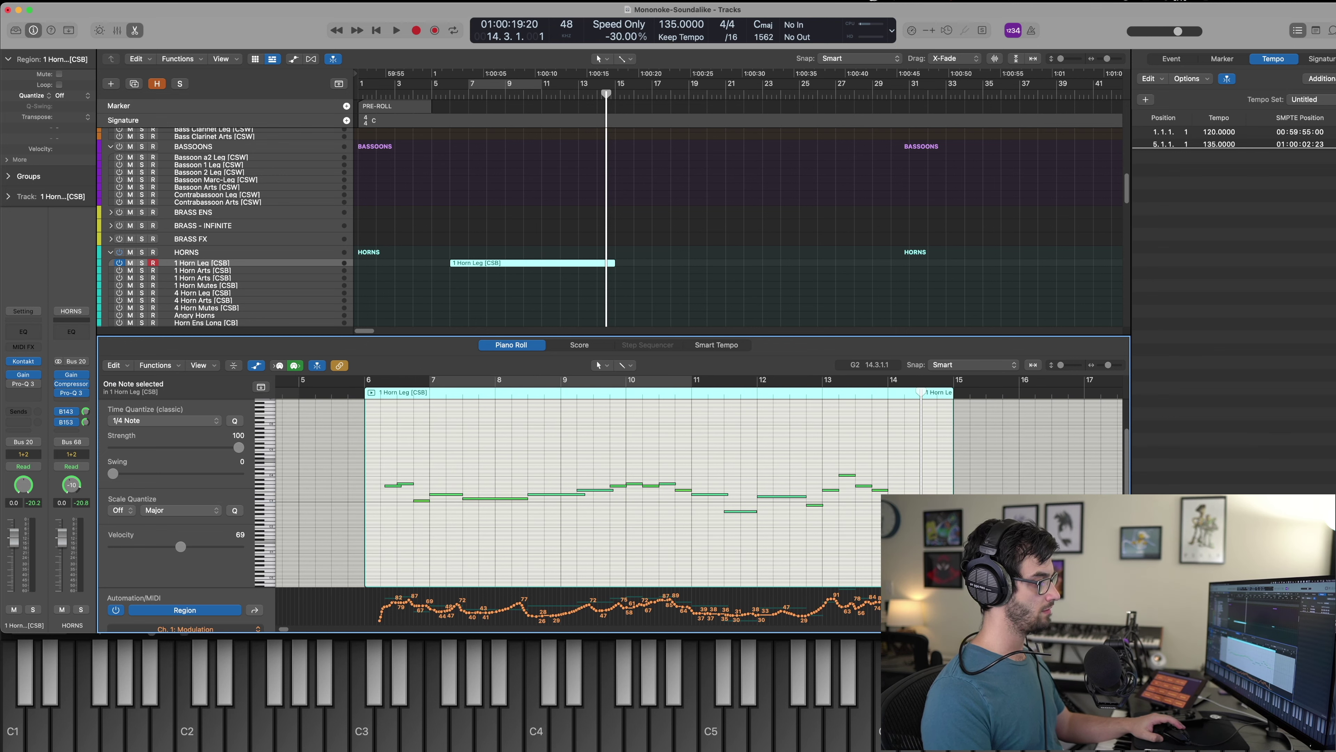
Shorten the low horn note at bar 11 beat 3 and start the bar 12 note slightly later.
key("comma")
key("comma")
key("comma")
left_click(741, 396)
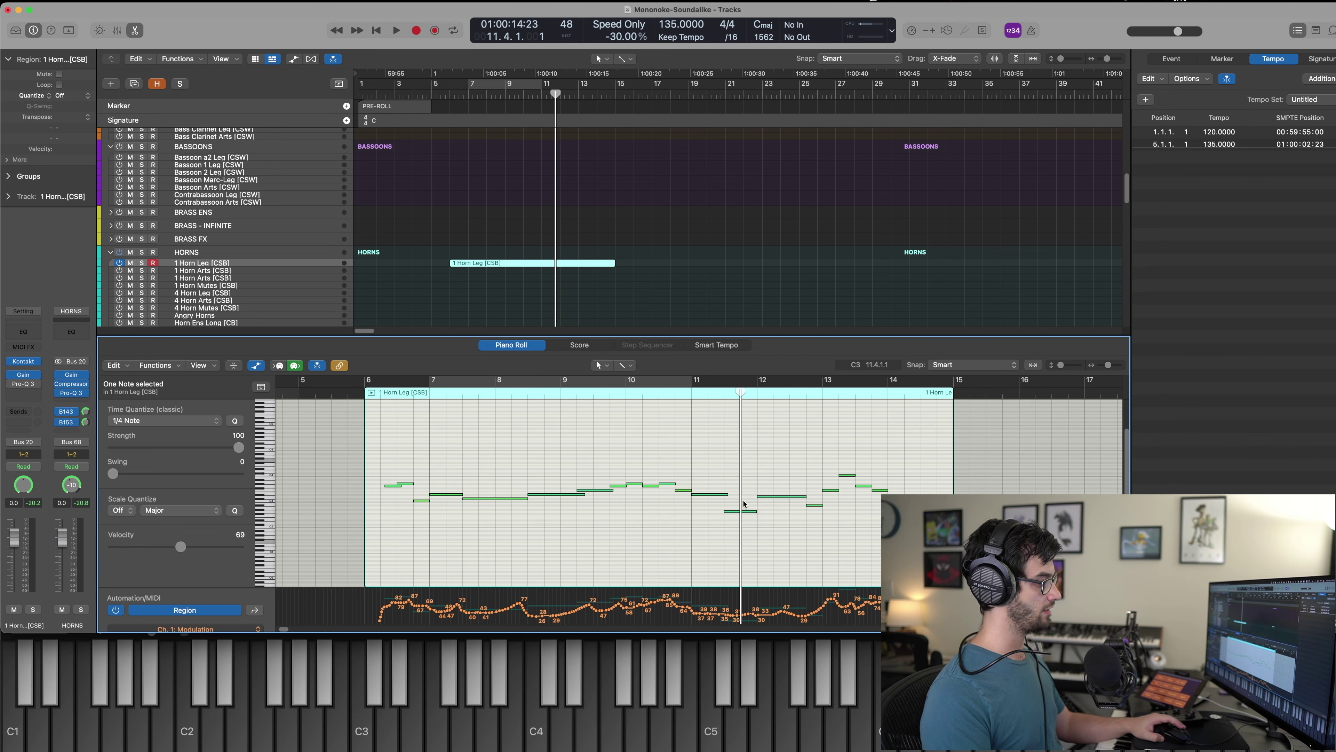
left_click_drag(742, 395, 752, 395)
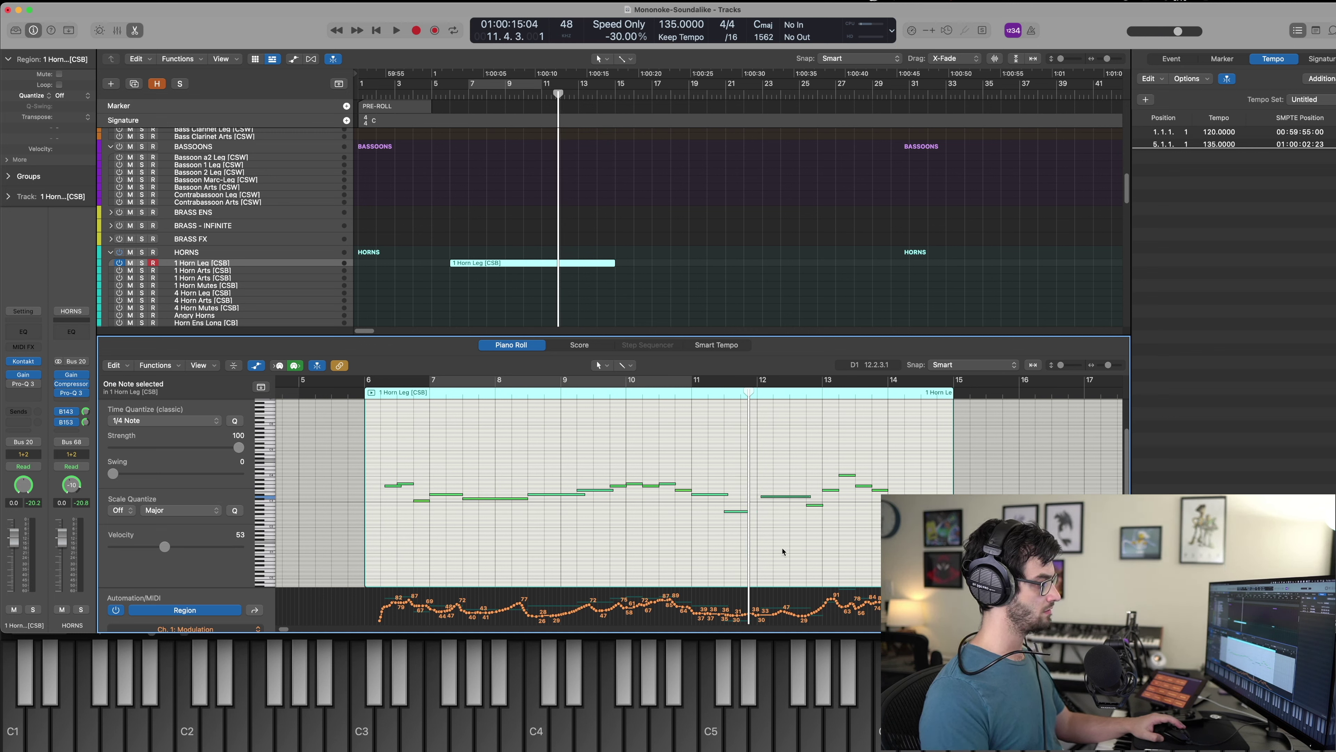
Play from bar 6, raise the long horn note at bar 7 beat 3 and play the change back.
key("comma")
key("comma")
key("comma")
key("comma")
key("comma")
key("comma")
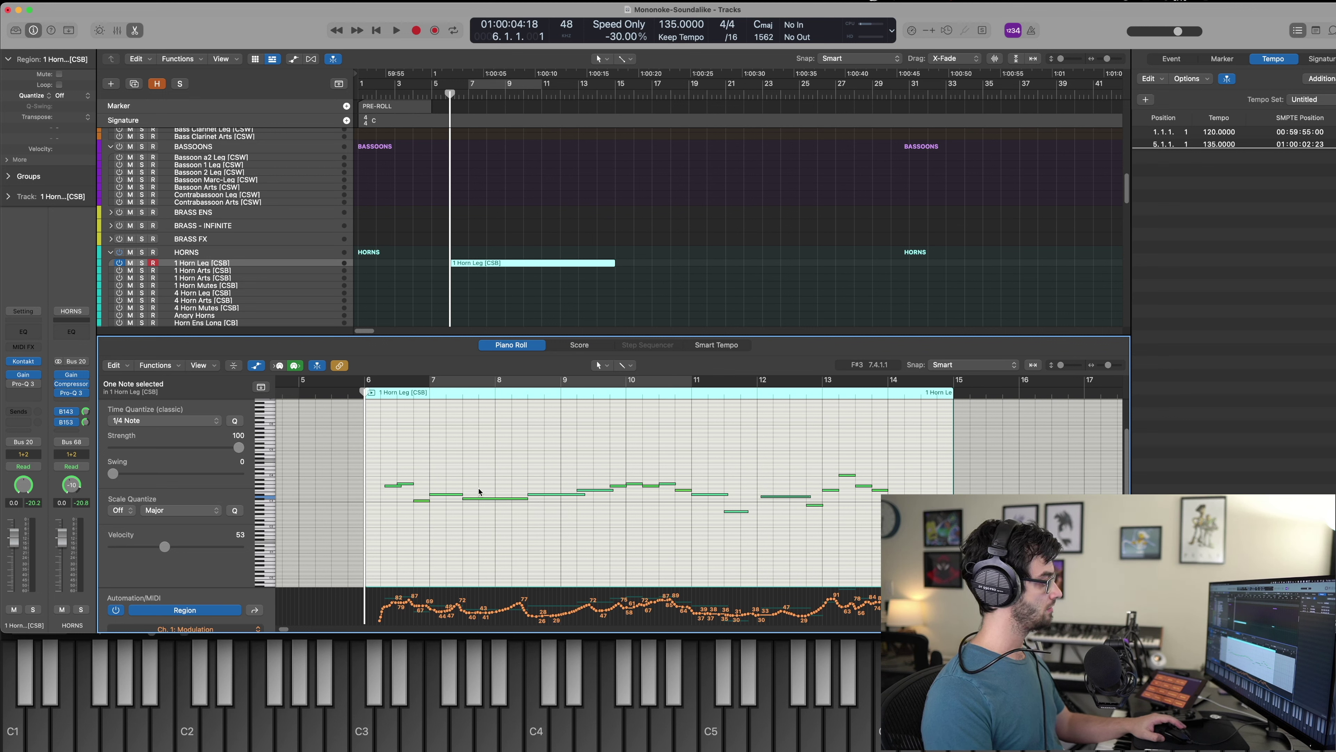
key("space")
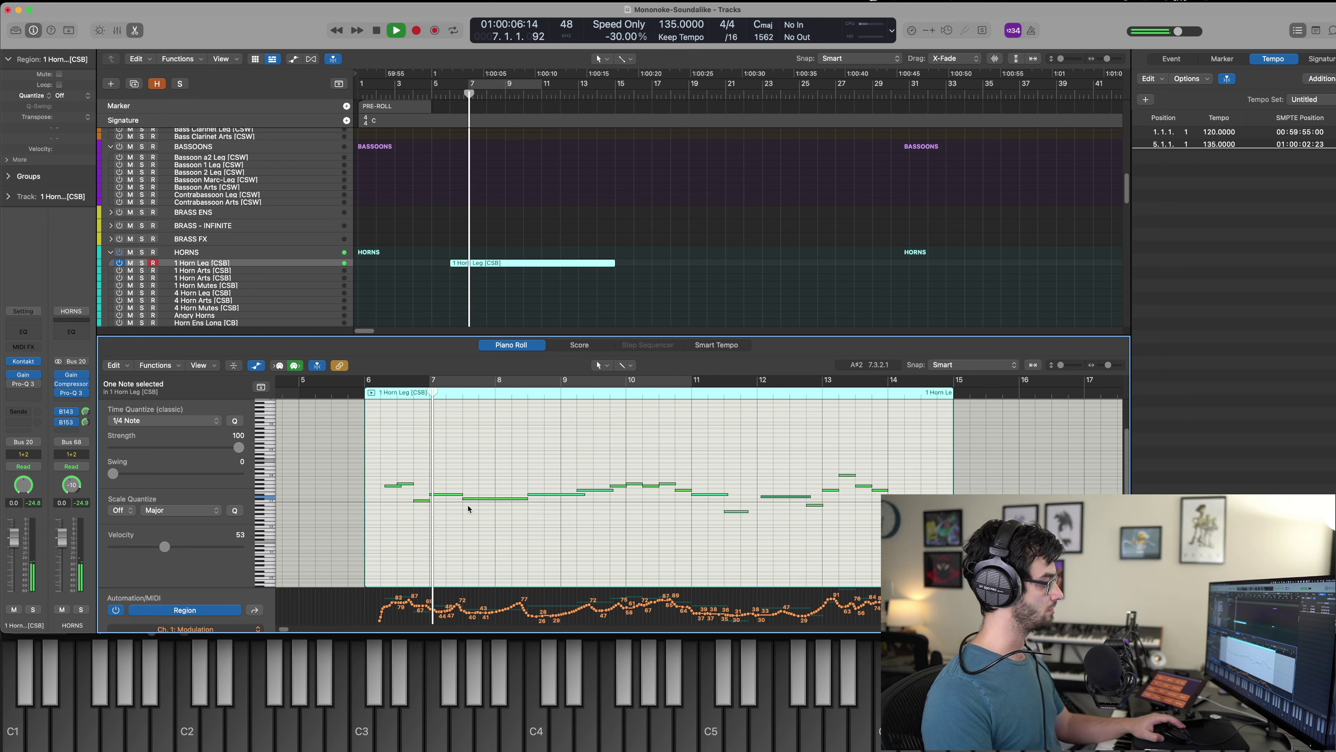
key("space")
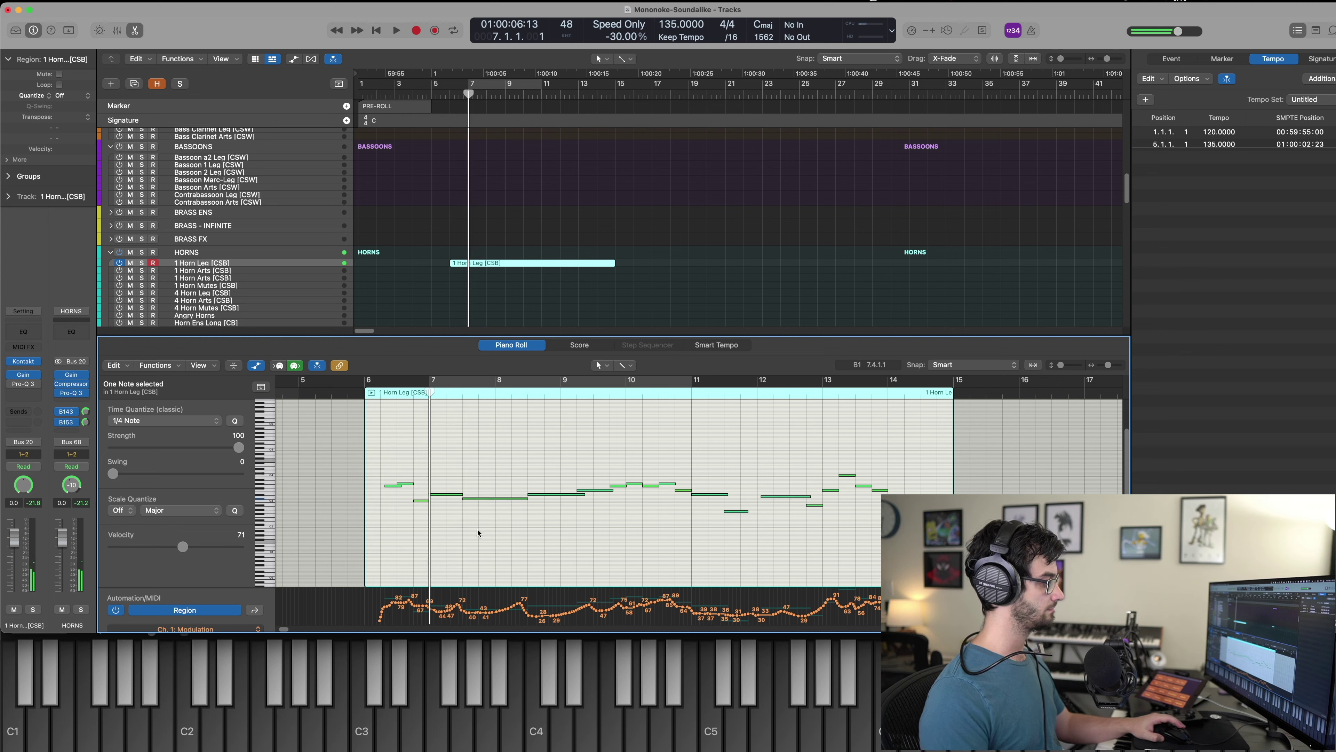
key("comma")
key("space")
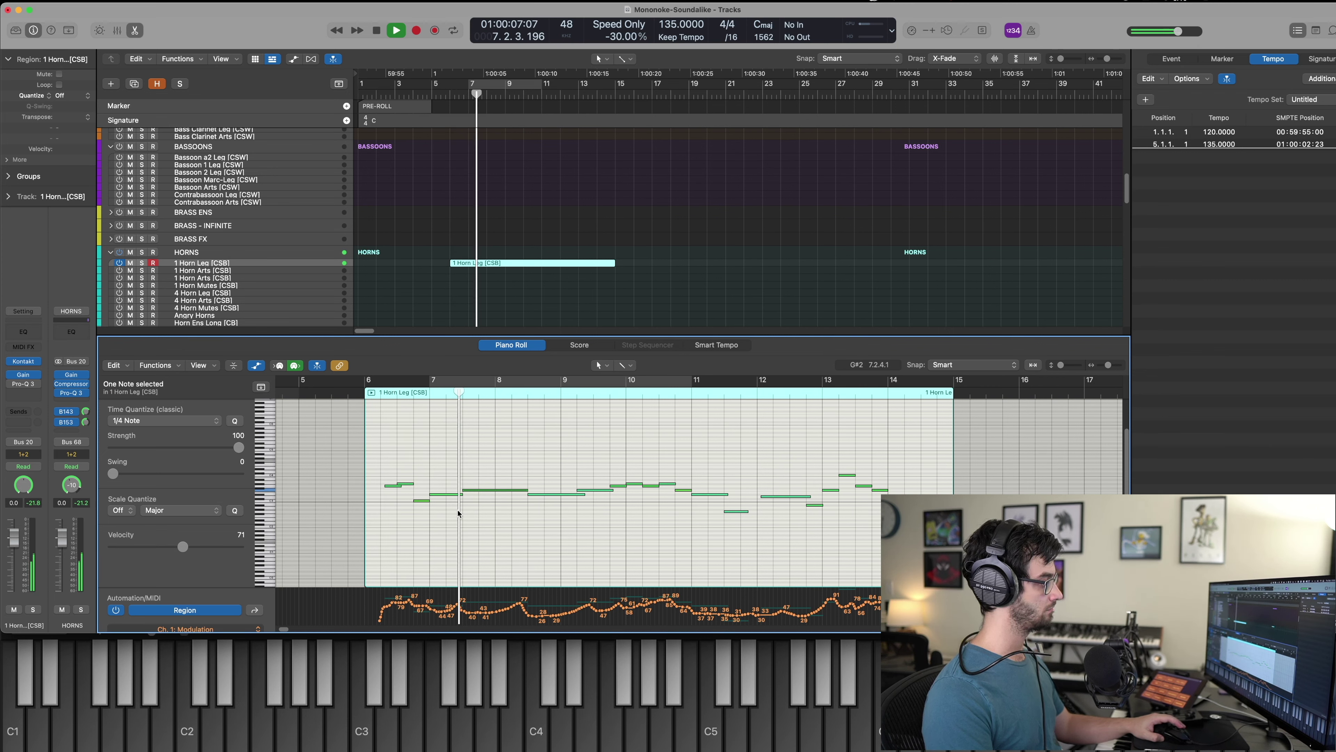
key("space")
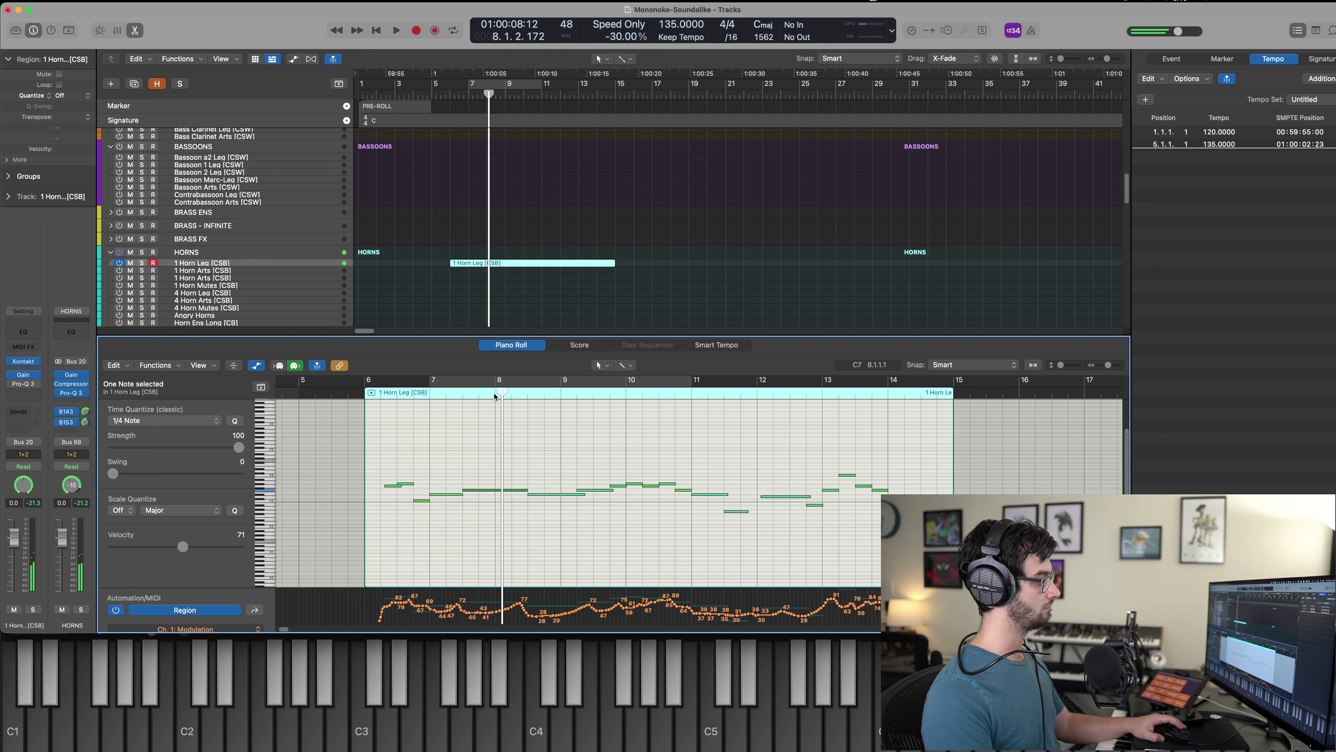
Raise the horn note at bar 8 beat 3 to G3 and end it at bar 9.
left_click(495, 394)
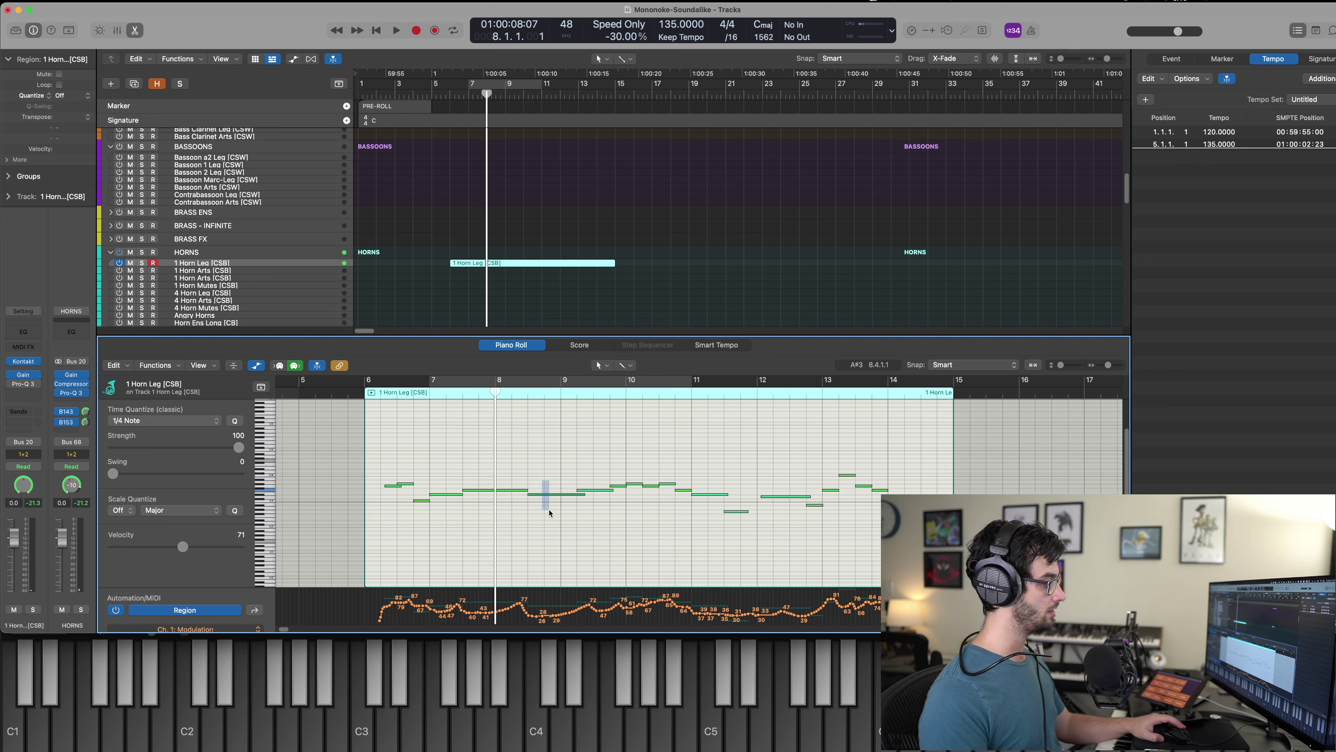
left_click_drag(549, 510, 551, 513)
key("alt+Up")
key("alt+Up")
key("alt+Up")
key("alt+Up")
key("period")
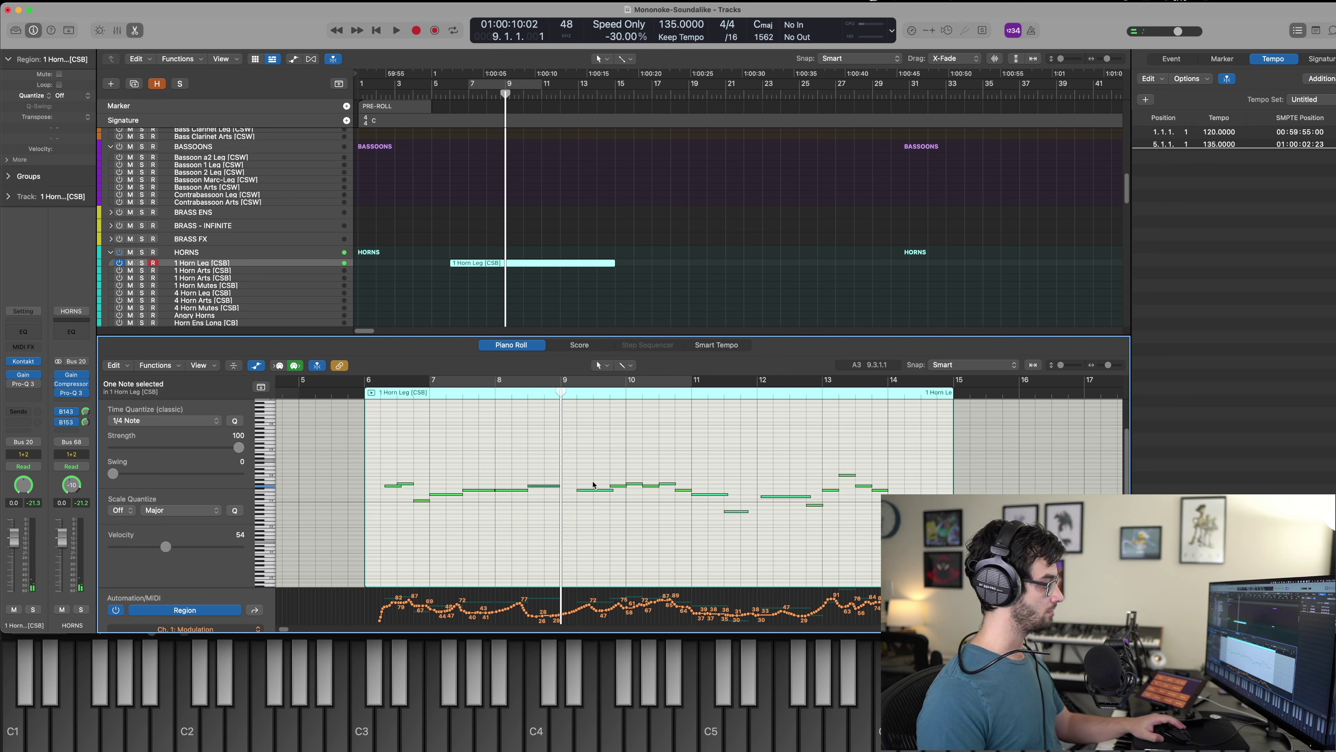
Rework bar 9 into one higher horn note from beat 3 that overlaps slightly into bar 10, and play it back.
left_click(593, 390)
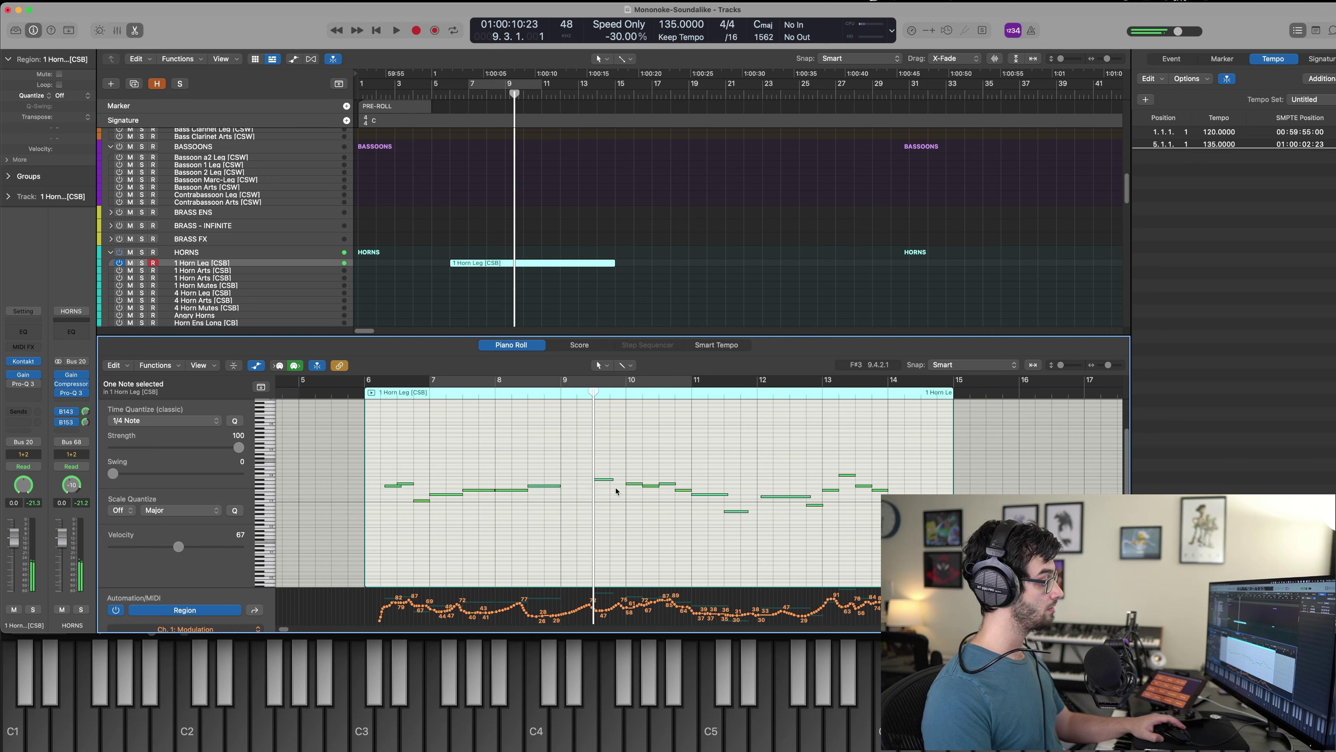
left_click_drag(610, 479, 629, 483)
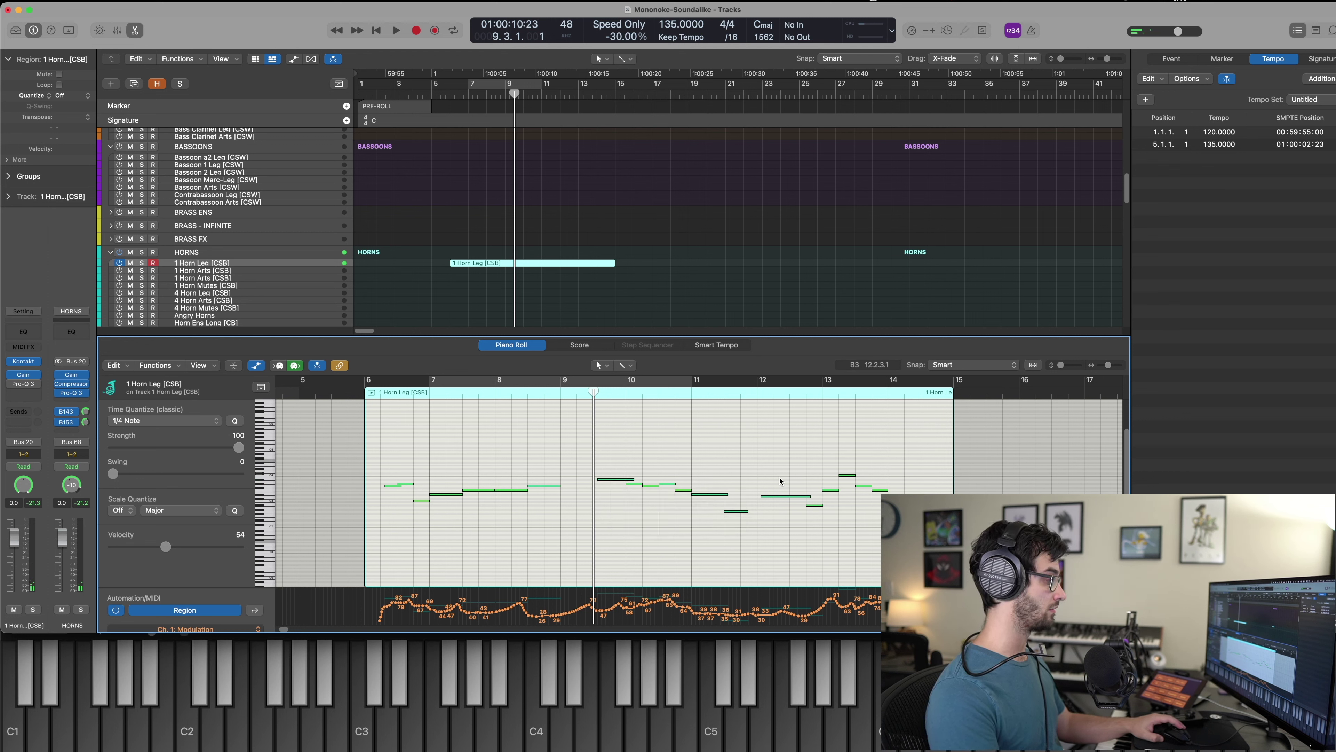
key("comma")
key("comma")
key("comma")
key("space")
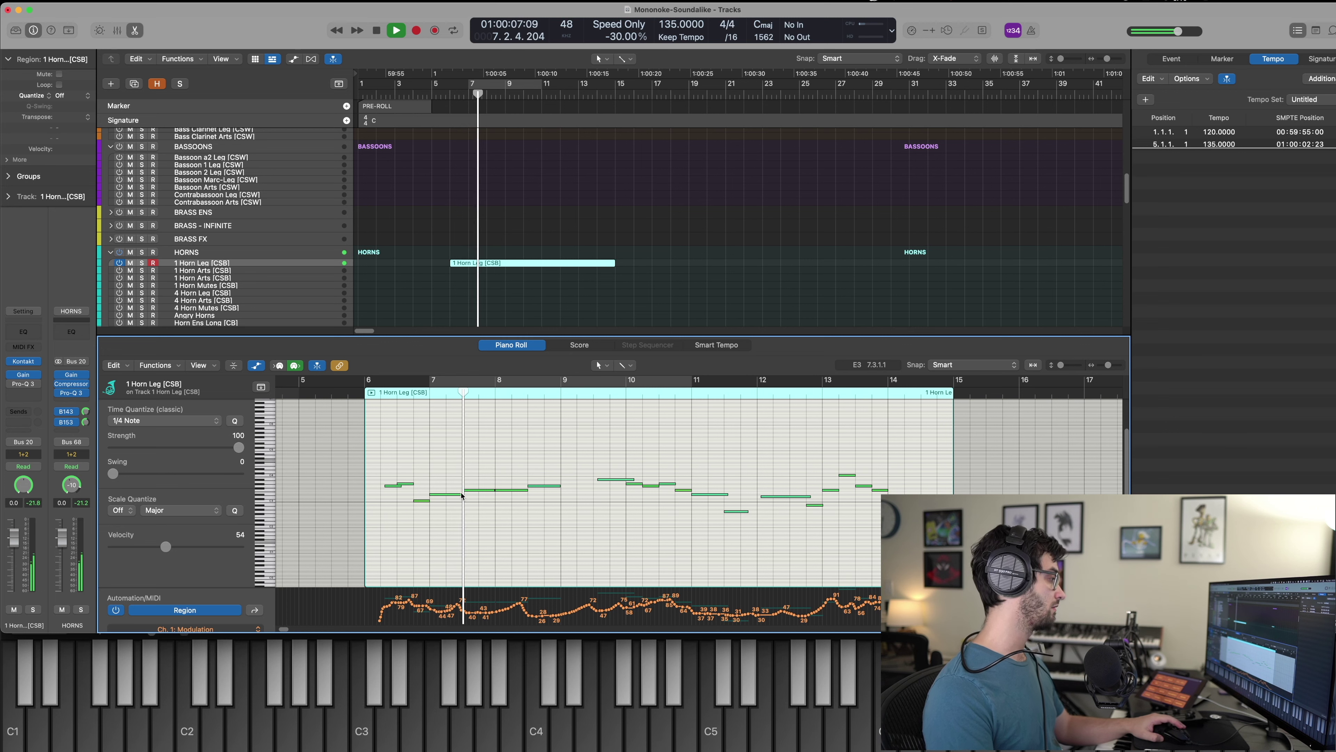
Delete the separate horn note at bar 8 and extend the bar 7 beat 3 note slightly past bar 8 beat 3.
left_click(497, 490)
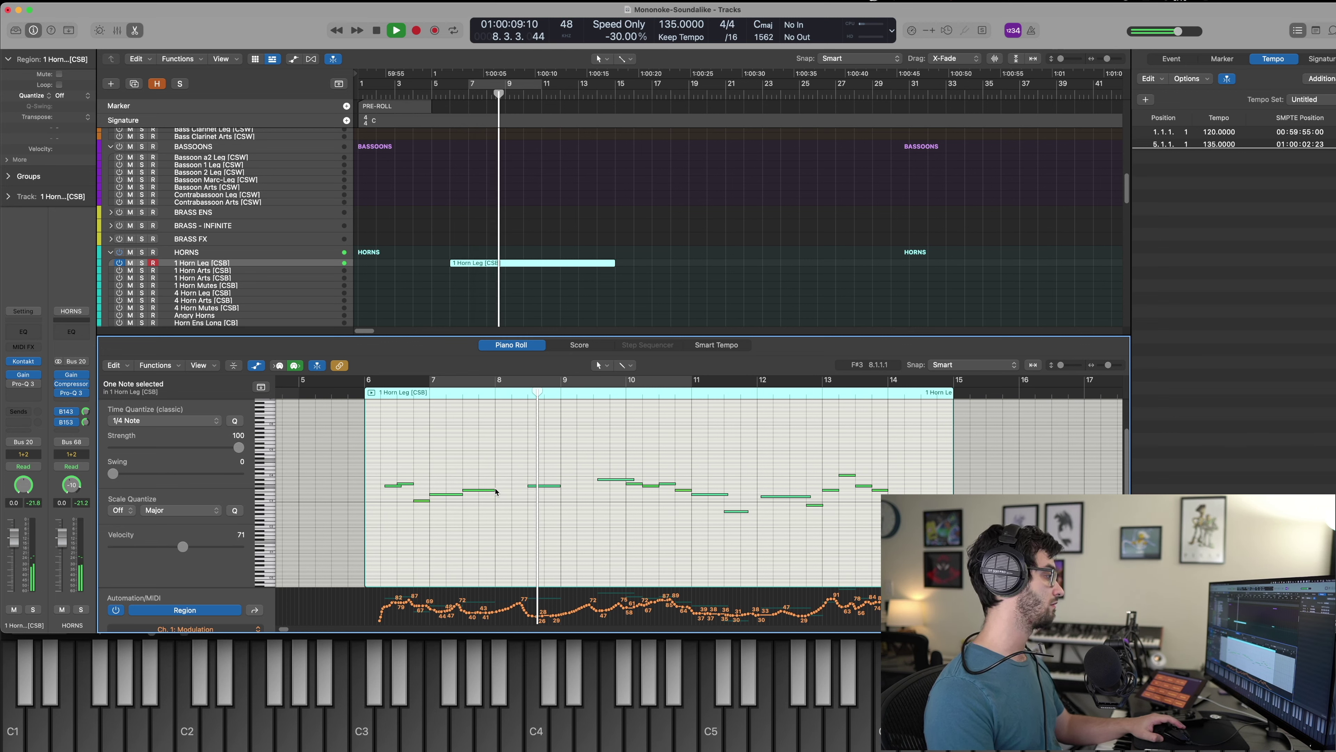
left_click_drag(496, 491, 537, 495)
key("comma")
key("comma")
key("comma")
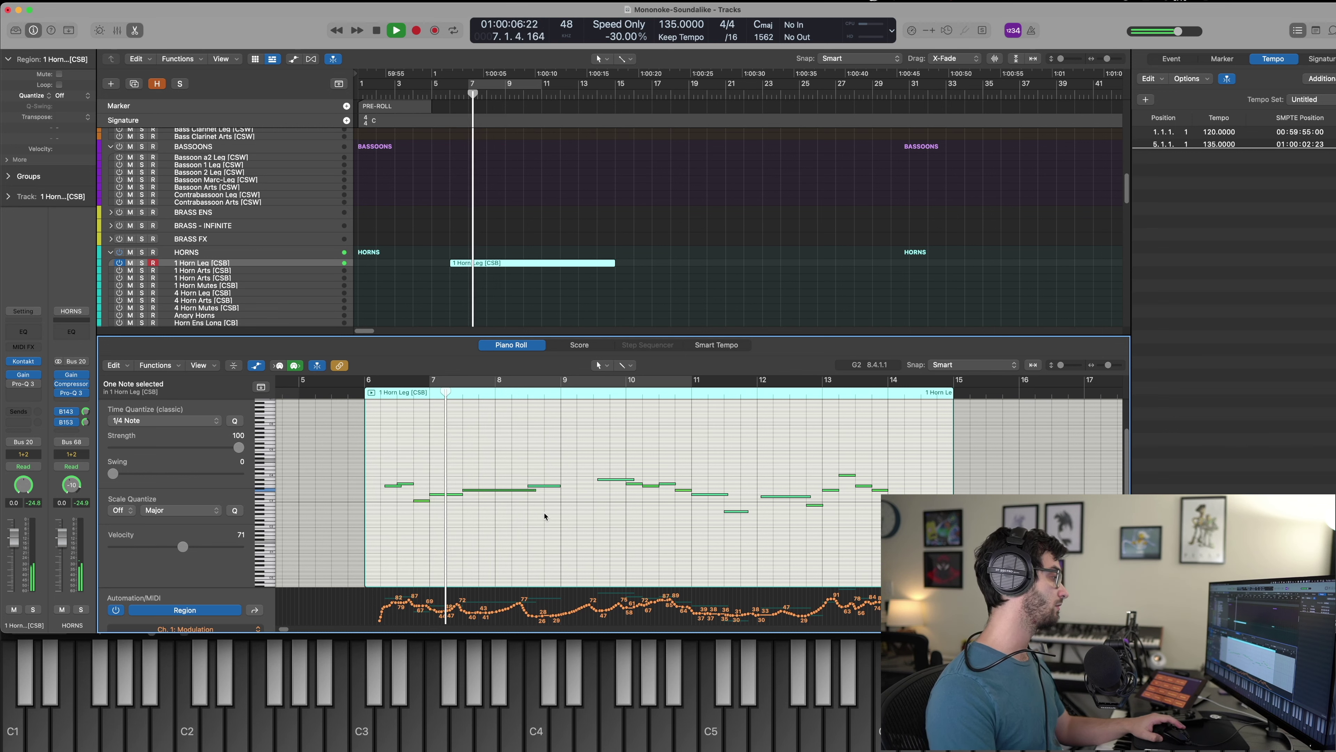
Redraw a smoother modulation curve across bars 8 and 9 and lengthen the horn note at bar 8 beat 3 to three beats.
left_click_drag(484, 612, 589, 608)
left_click_drag(561, 485, 575, 490)
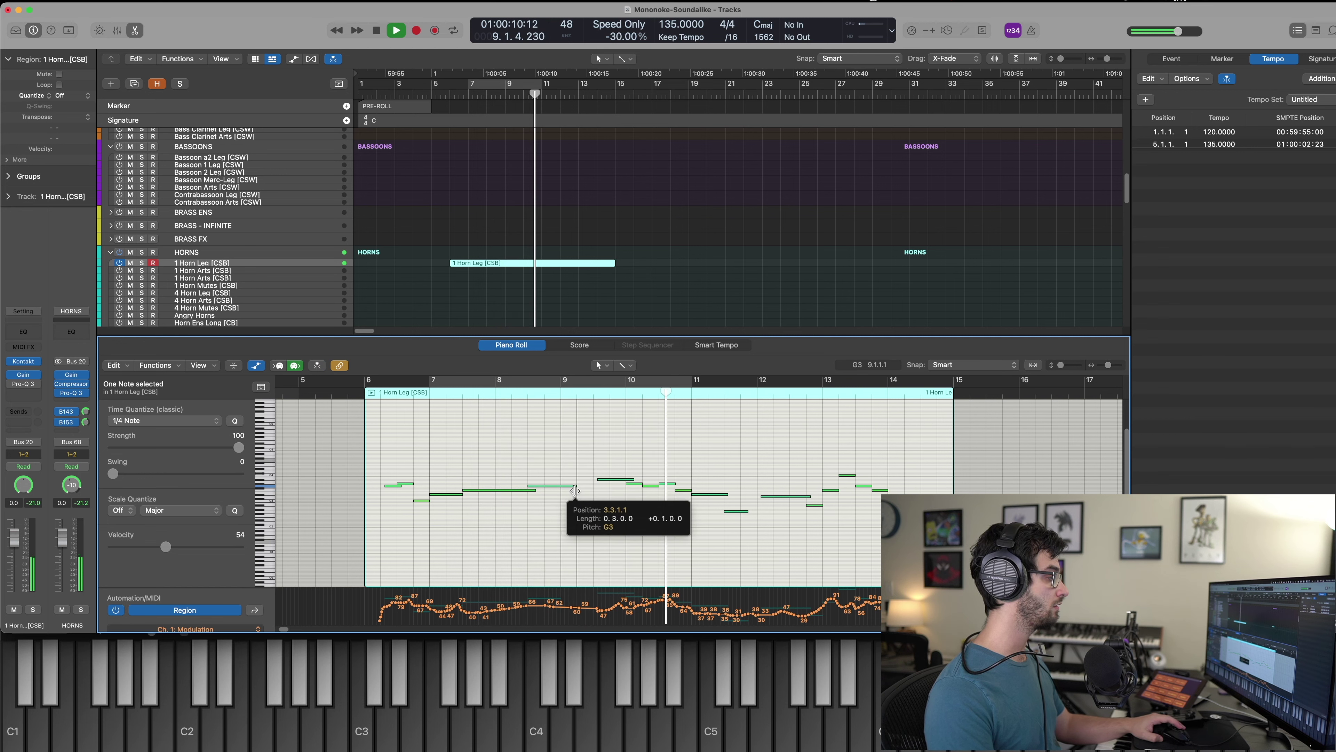
left_click(567, 473)
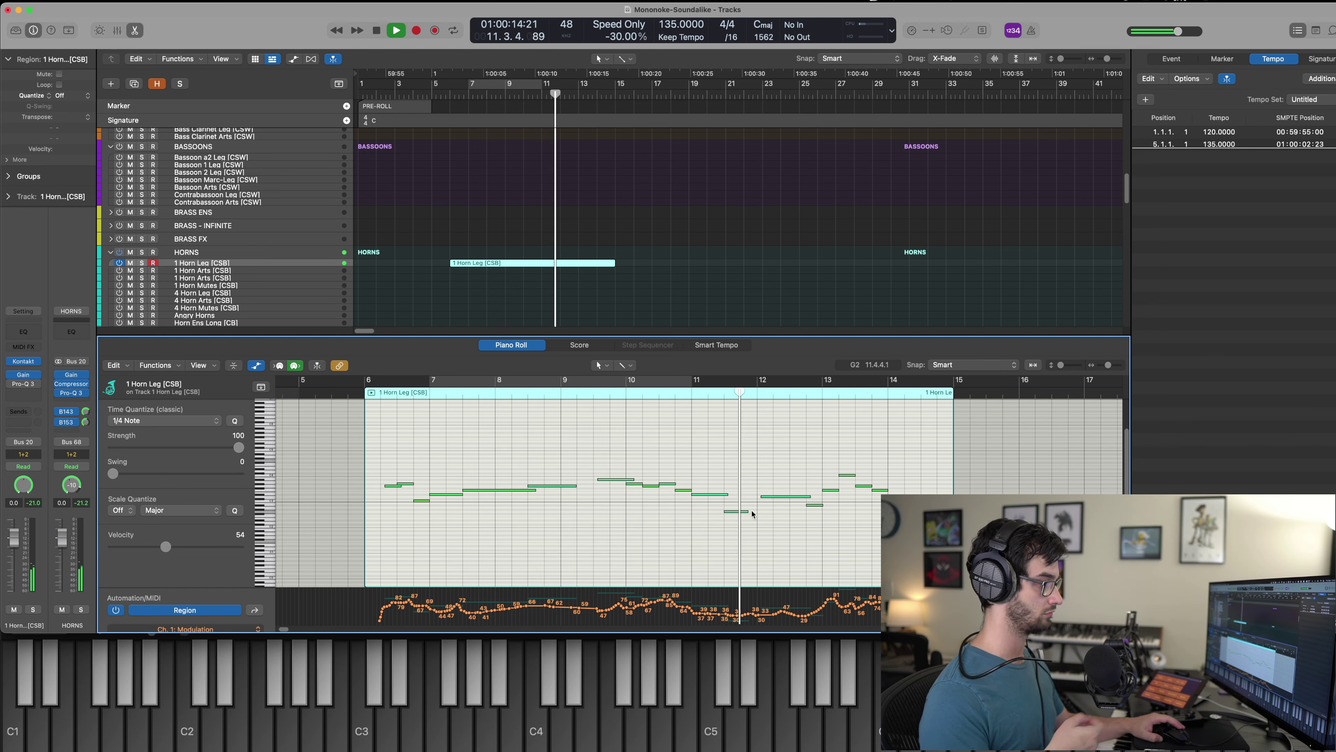
Reduce bar 12 to a single horn note starting at beat 3 and extend the low bar 11 note to bar 12.
key("space")
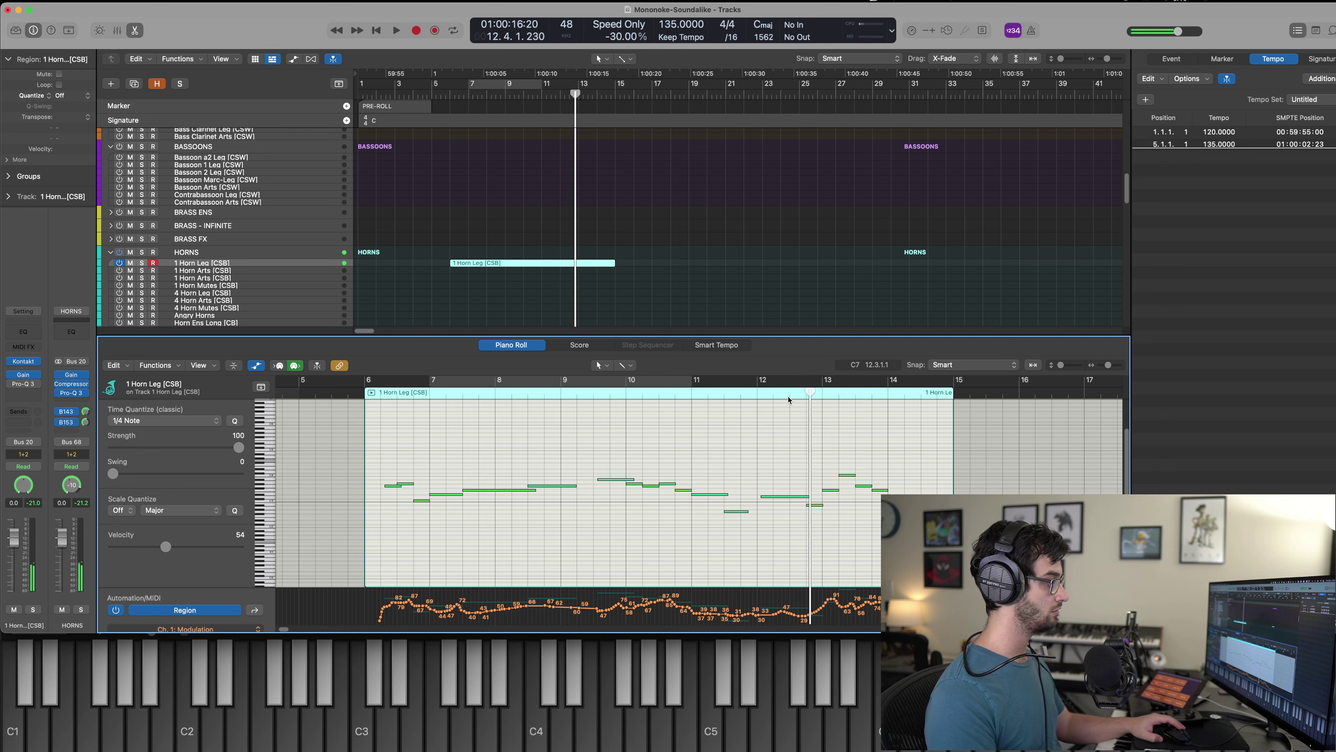
left_click(790, 400)
left_click(789, 496)
left_click_drag(750, 514, 826, 497)
left_click(818, 501)
left_click(802, 488)
key("space")
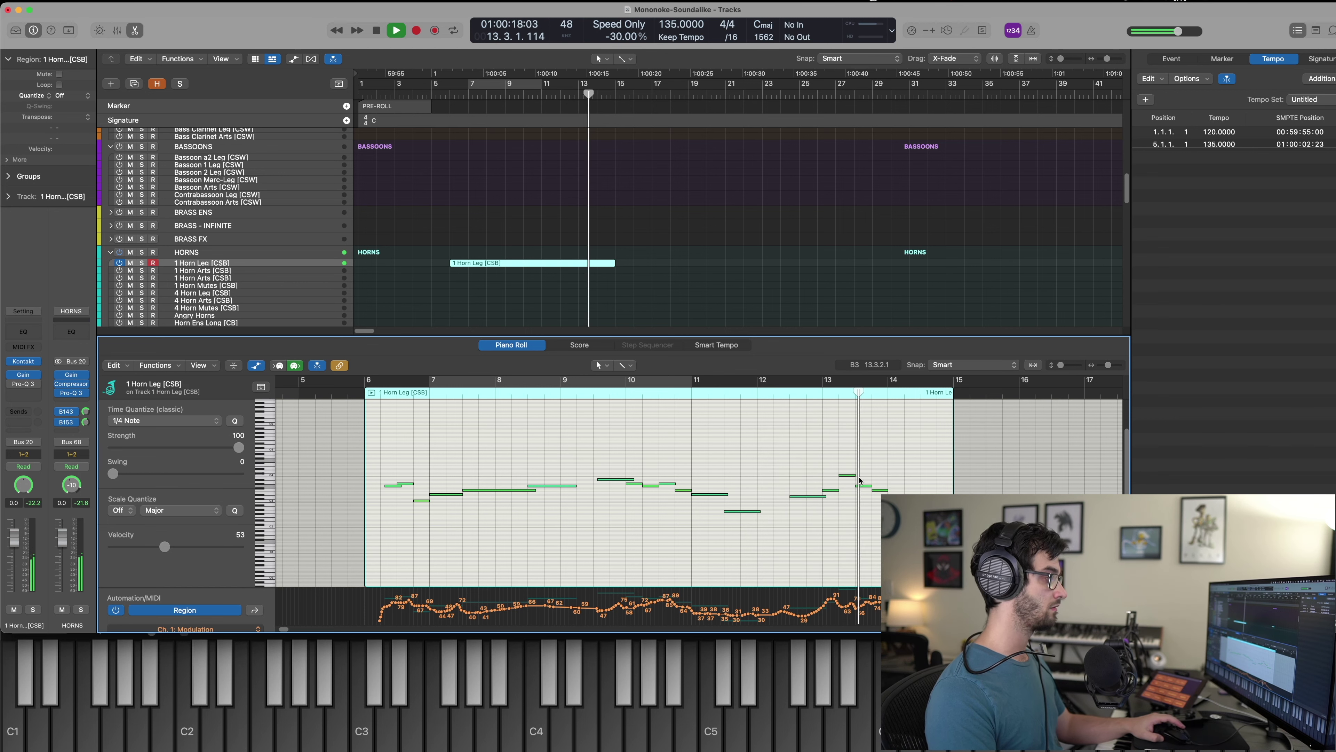
Play the end of the horn line and redraw its modulation curve from about bar 13 beat 3.
key("space")
key("space")
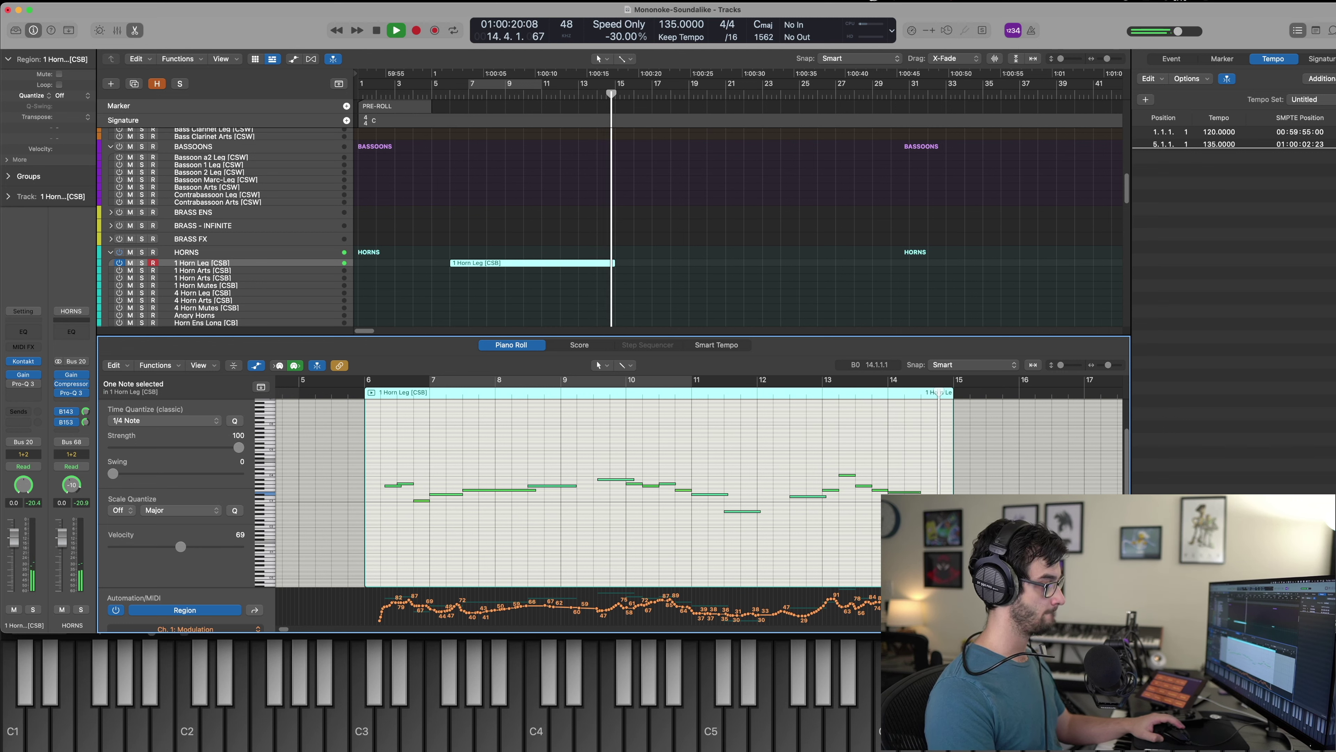
left_click(872, 610)
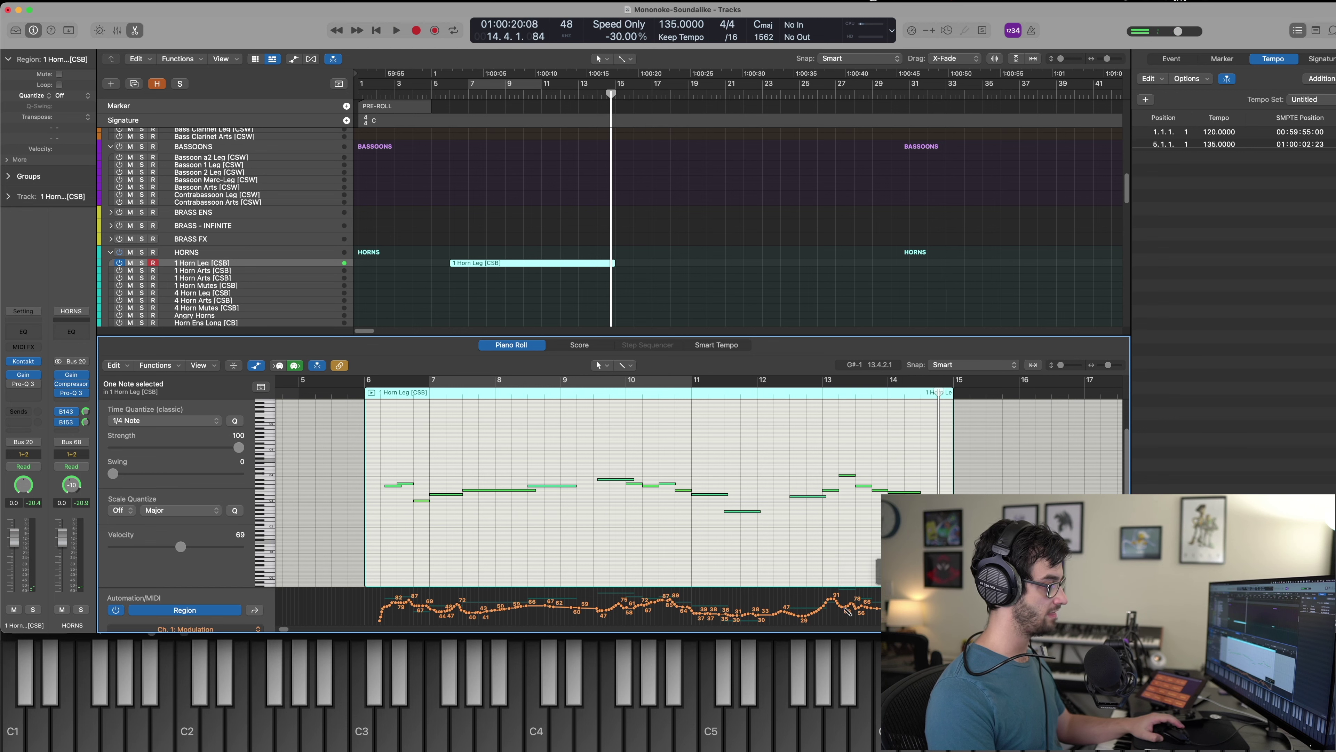
left_click_drag(848, 613, 880, 612)
Close the Piano Roll, return the playhead to bar 6 and deselect the horn region.
key("e")
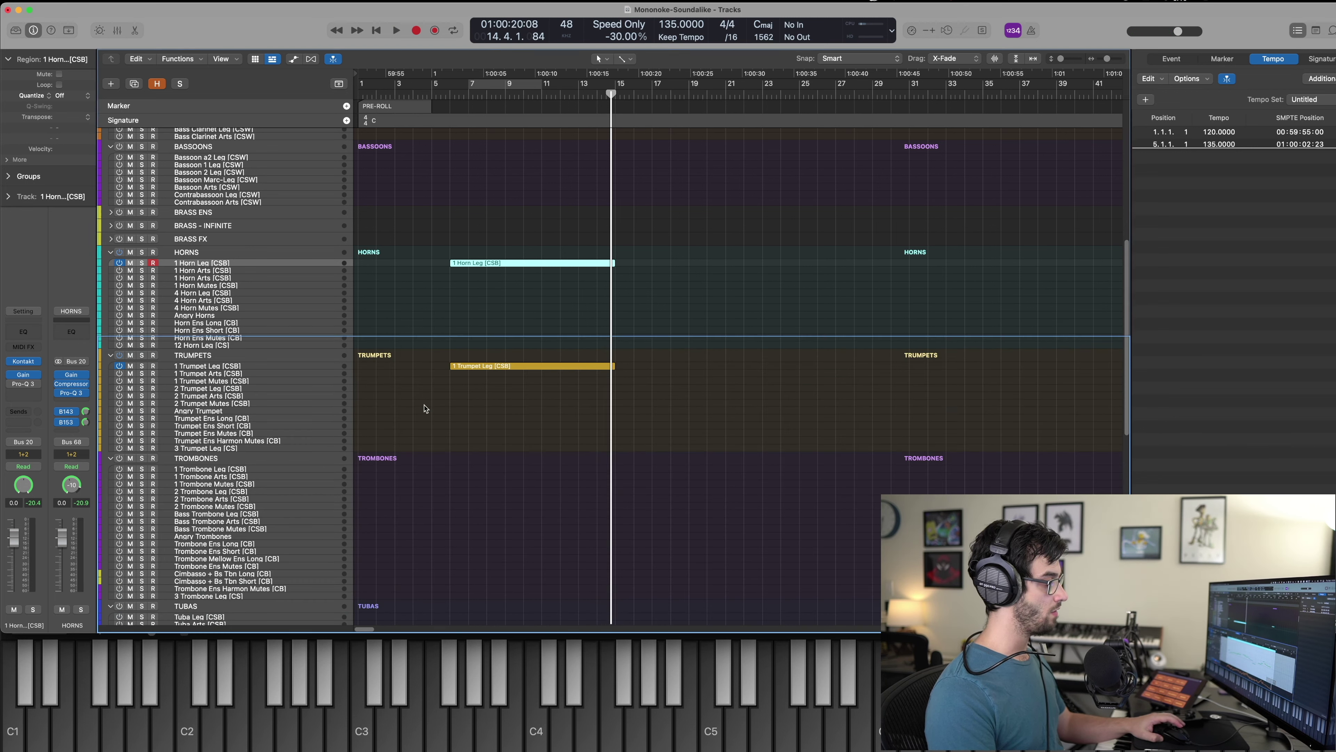
key("comma")
key("comma")
key("comma")
key("comma")
key("comma")
key("comma")
key("comma")
key("comma")
left_click(465, 323)
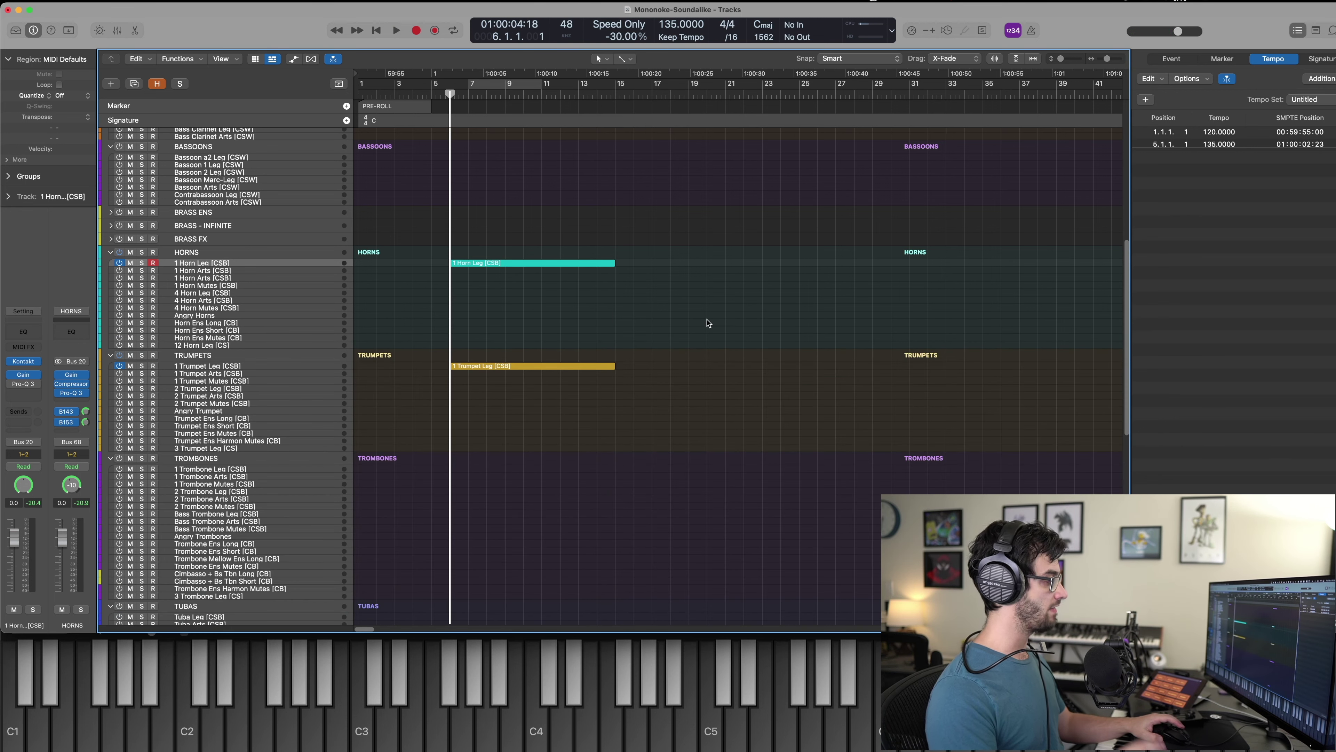
key("period")
key("period")
key("period")
key("period")
key("comma")
key("comma")
key("comma")
key("comma")
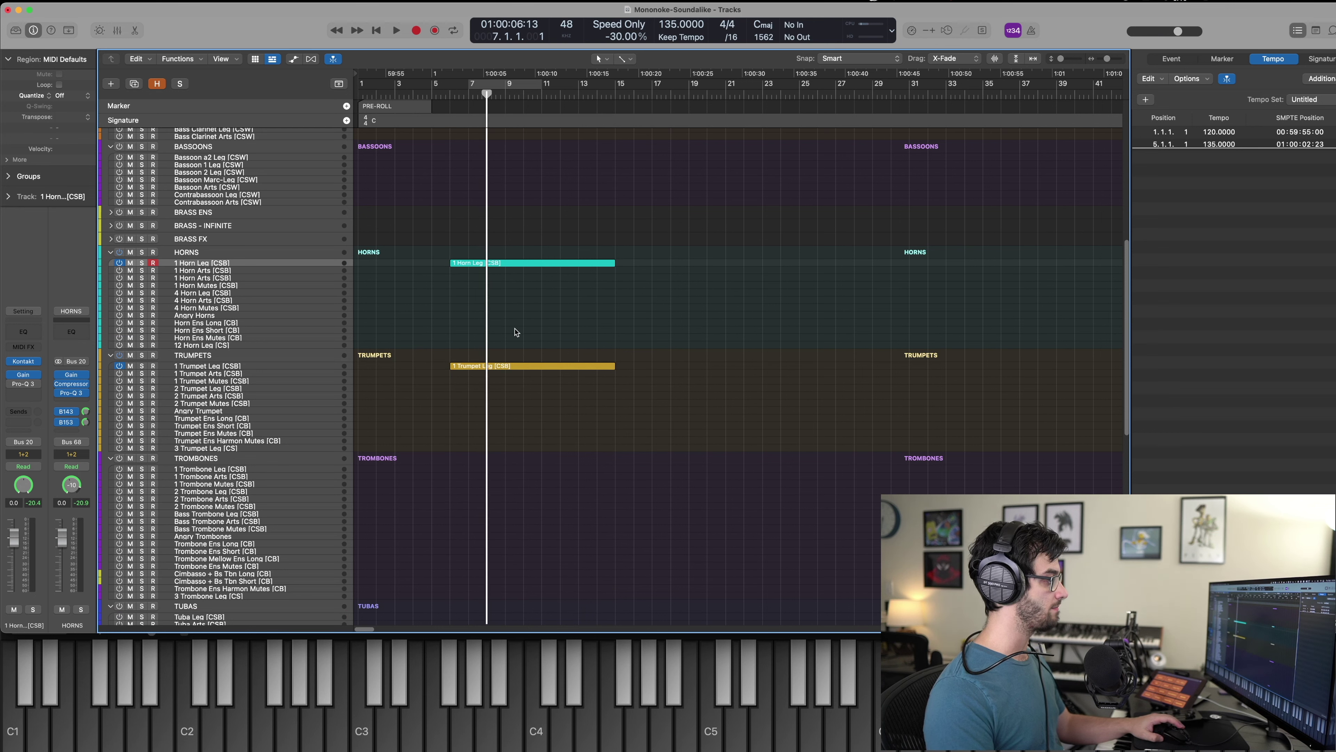
Play from bar 13 with the 1 Horn Arts [CSB] track selected and capture the live chords as a region.
left_click(584, 92)
key("super+Tab")
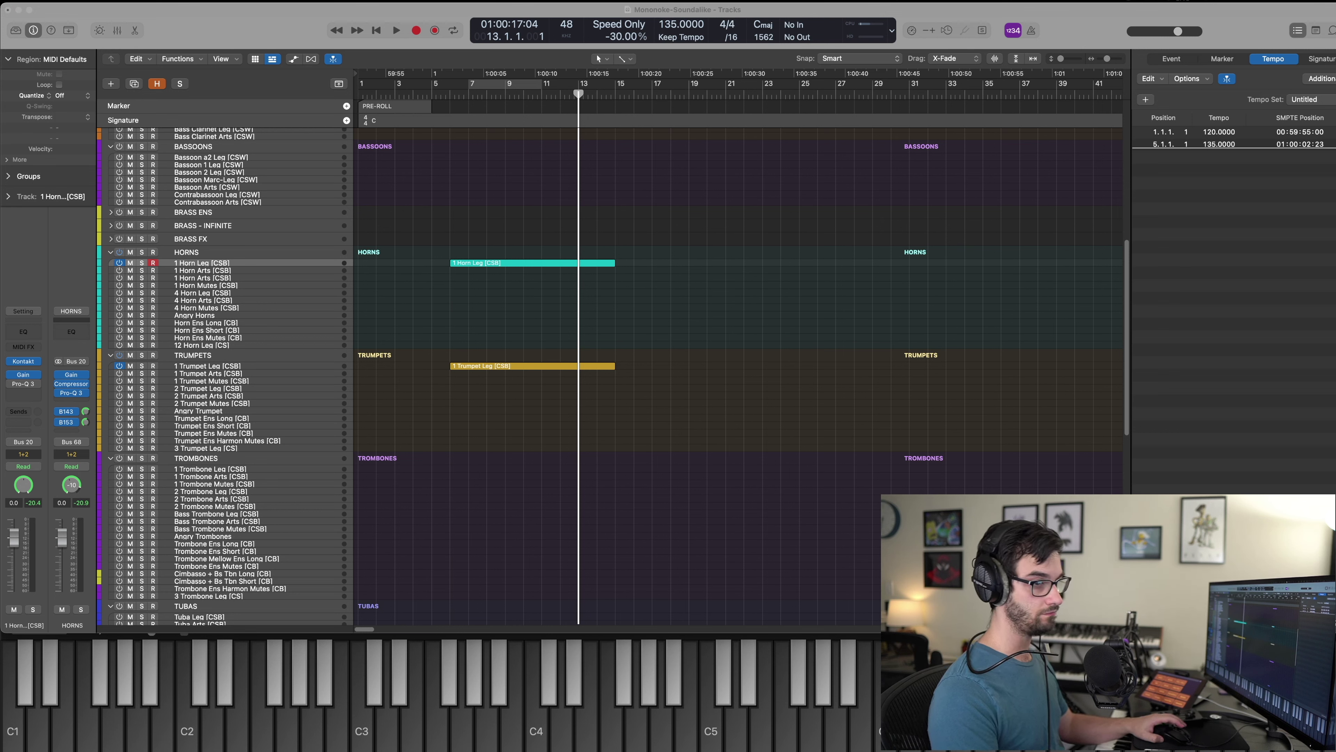
key("super+Tab")
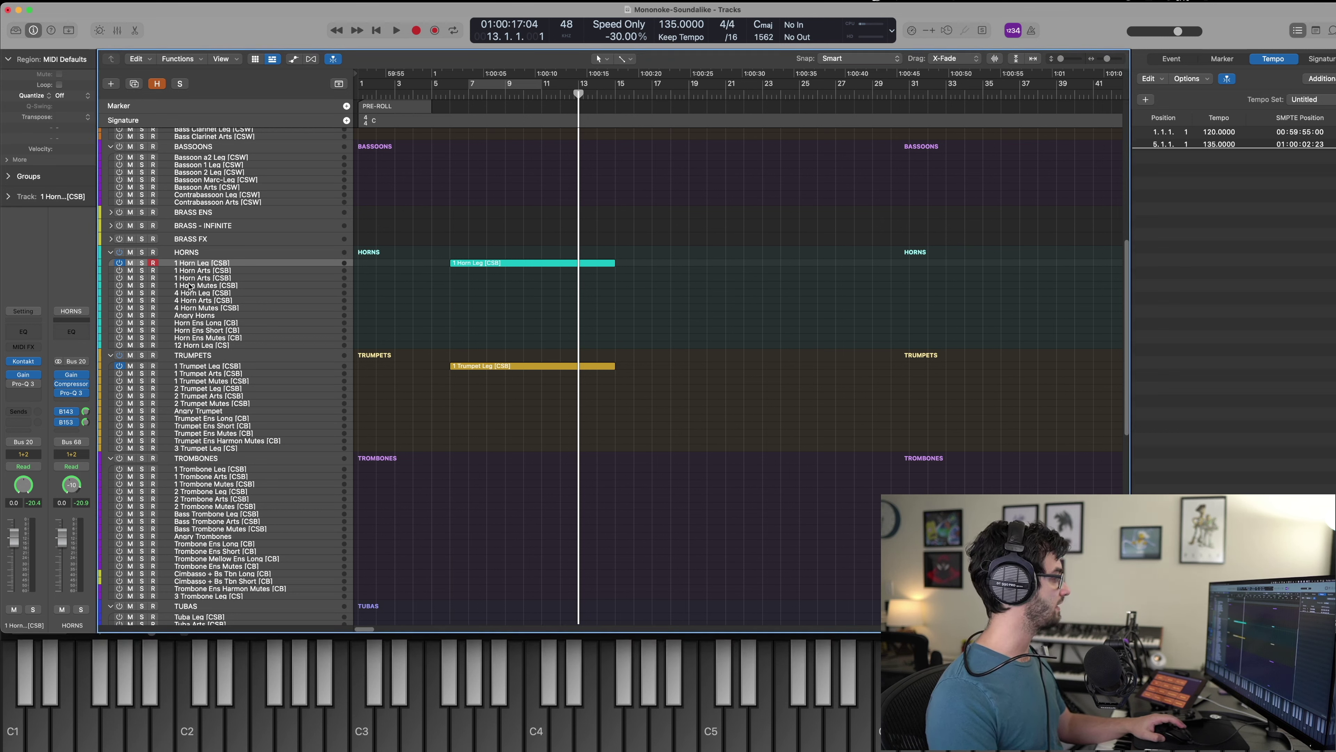
left_click(200, 271)
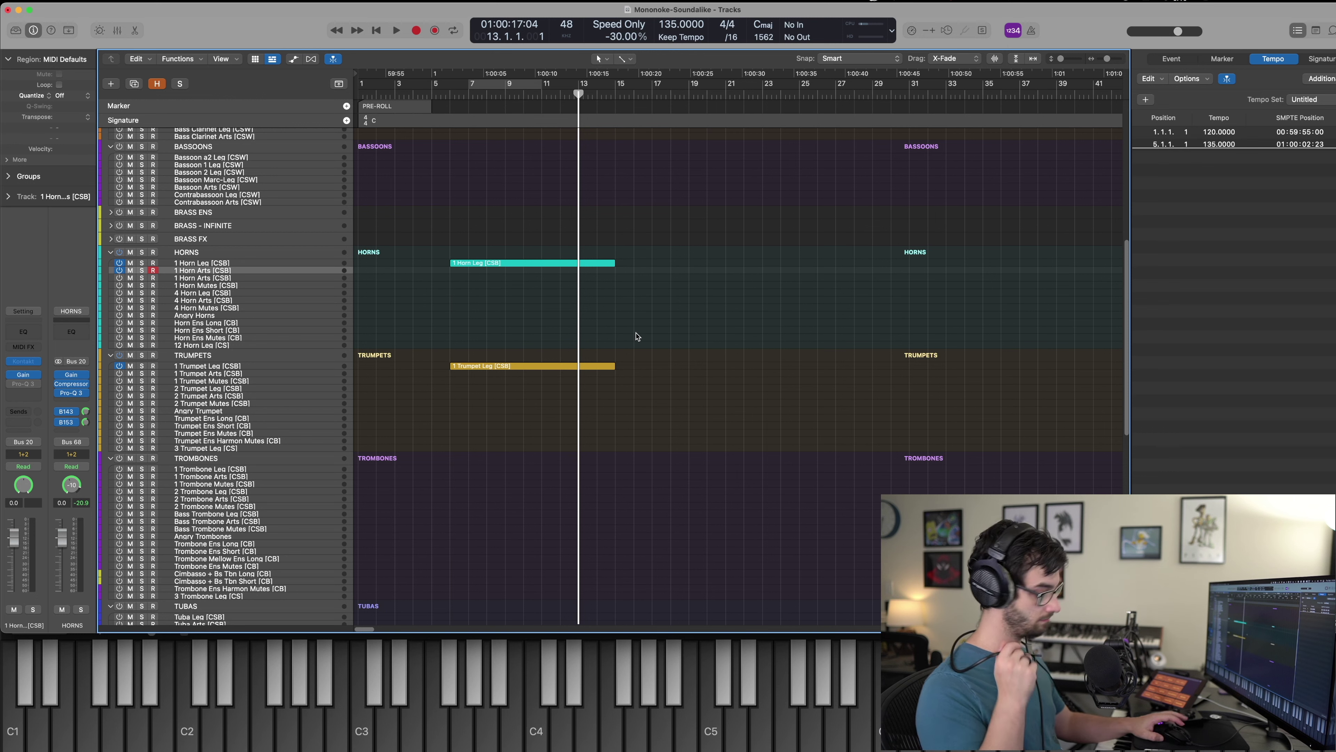
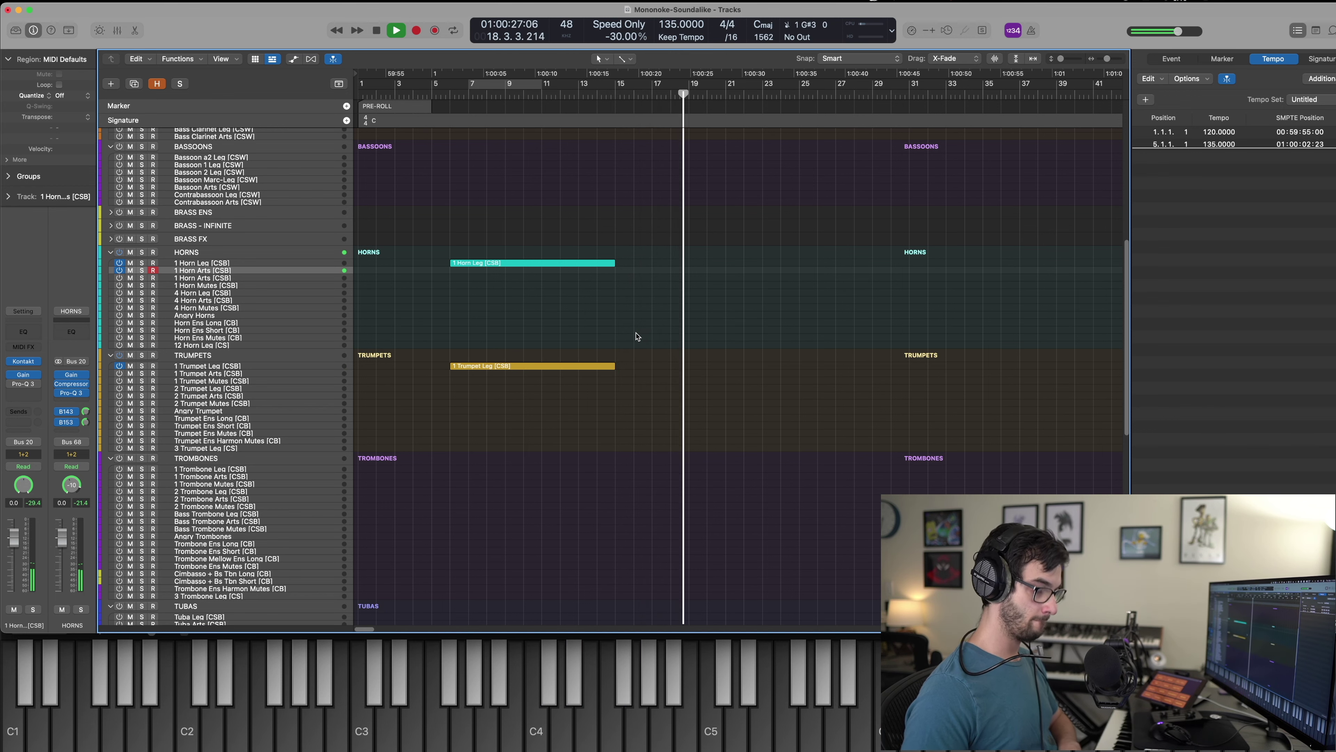
key("shift+r")
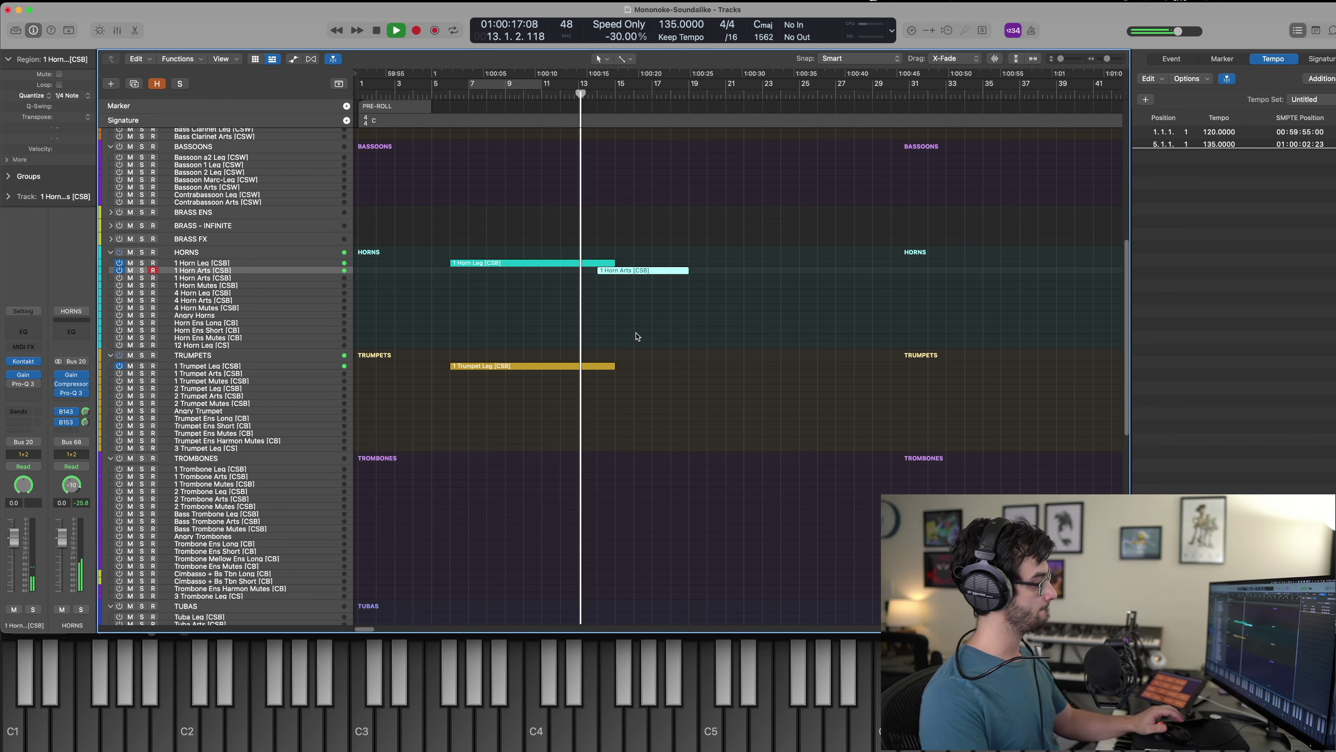
Check the captured horn chords' articulation options, delete the chords after beat 1 of bar 18 and deselect the region.
key("p")
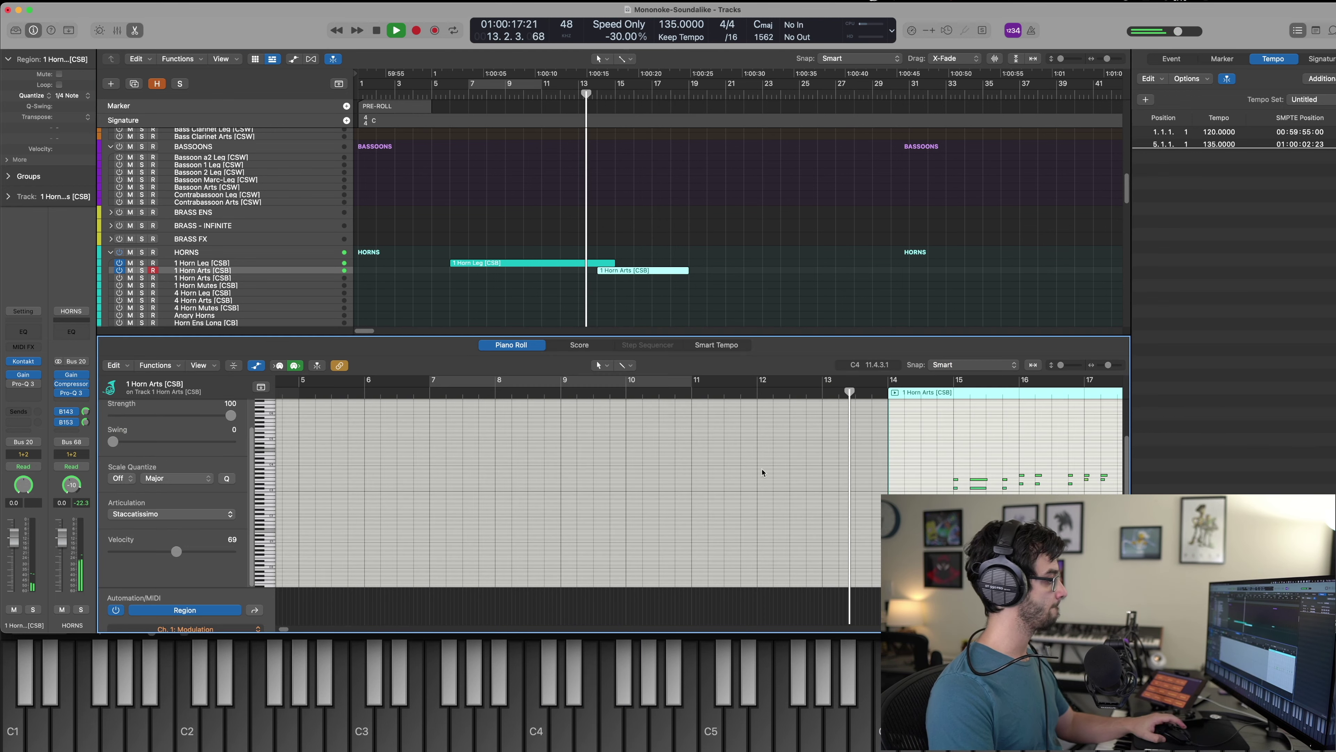
key("space")
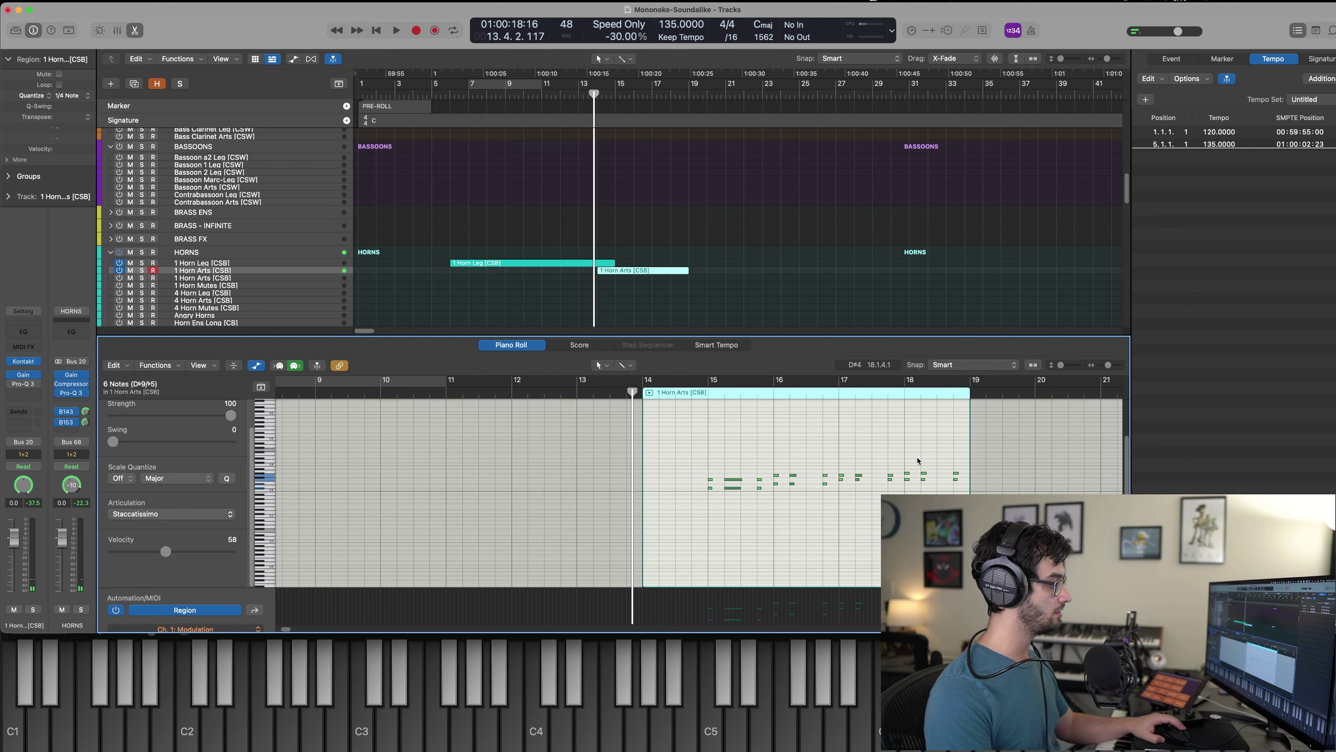
left_click(133, 513)
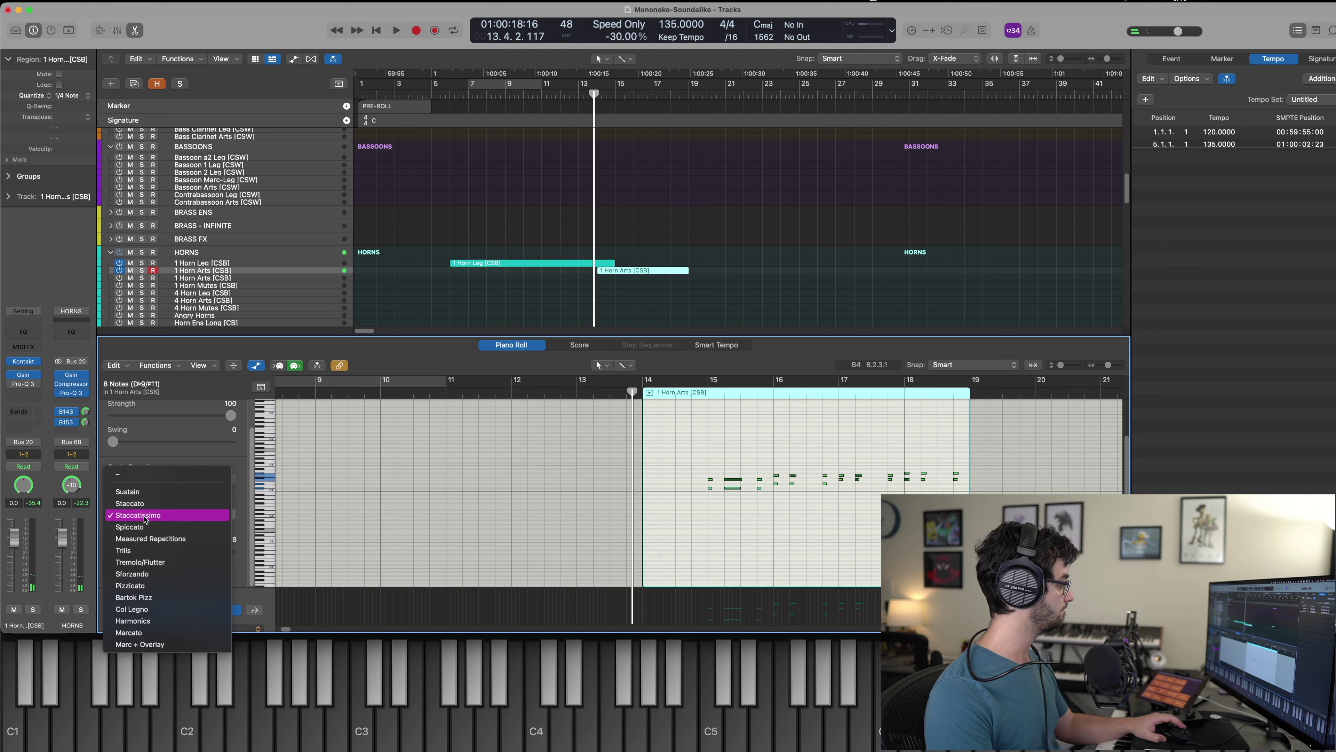
left_click(141, 574)
left_click_drag(921, 458, 996, 497)
key("Delete")
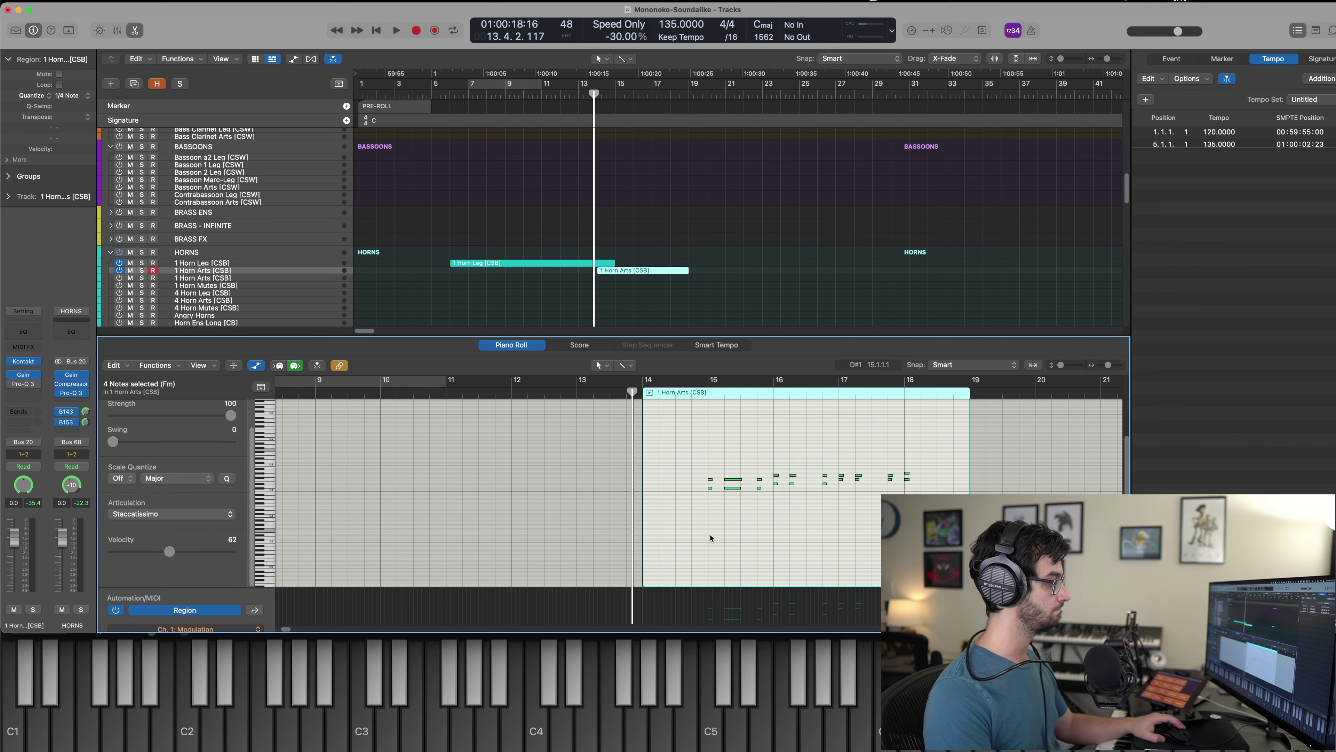
key("e")
left_click(500, 328)
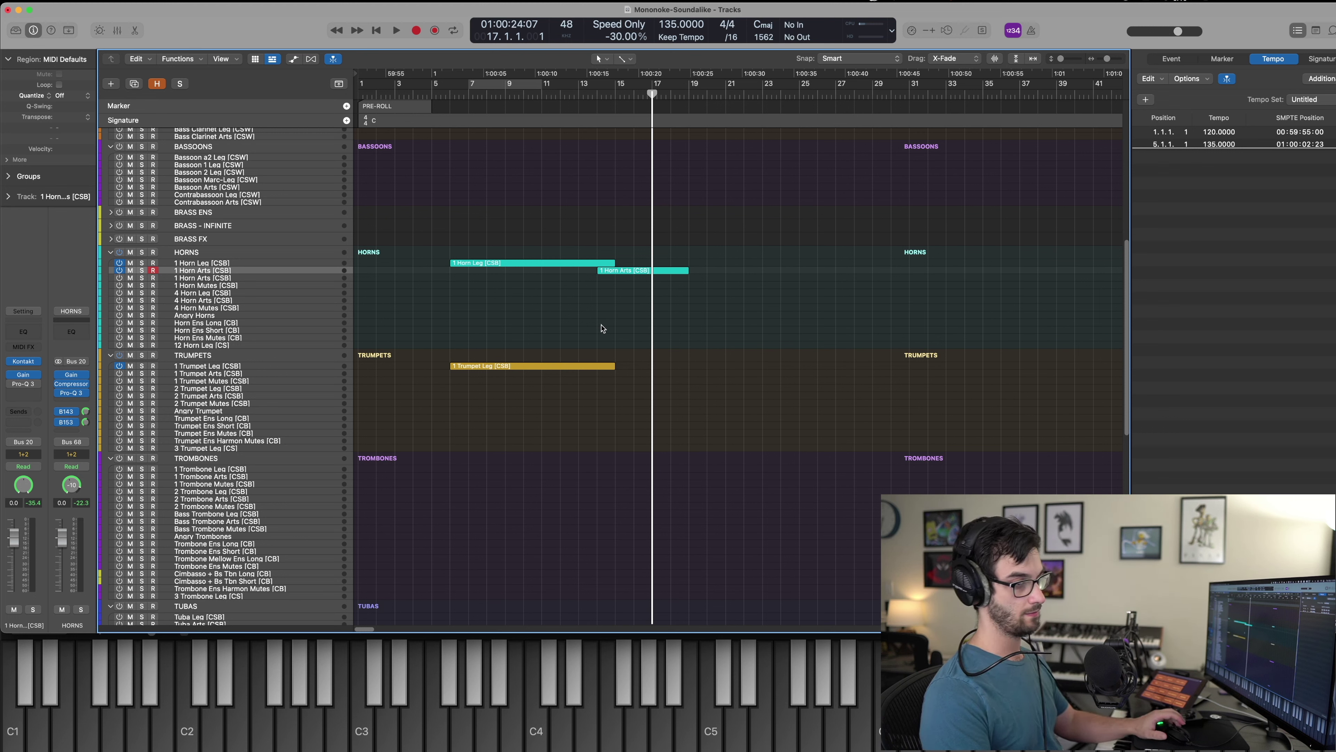
Audition the horn passage from bar 17, then move the playhead back to bar 18.
key("super+Tab")
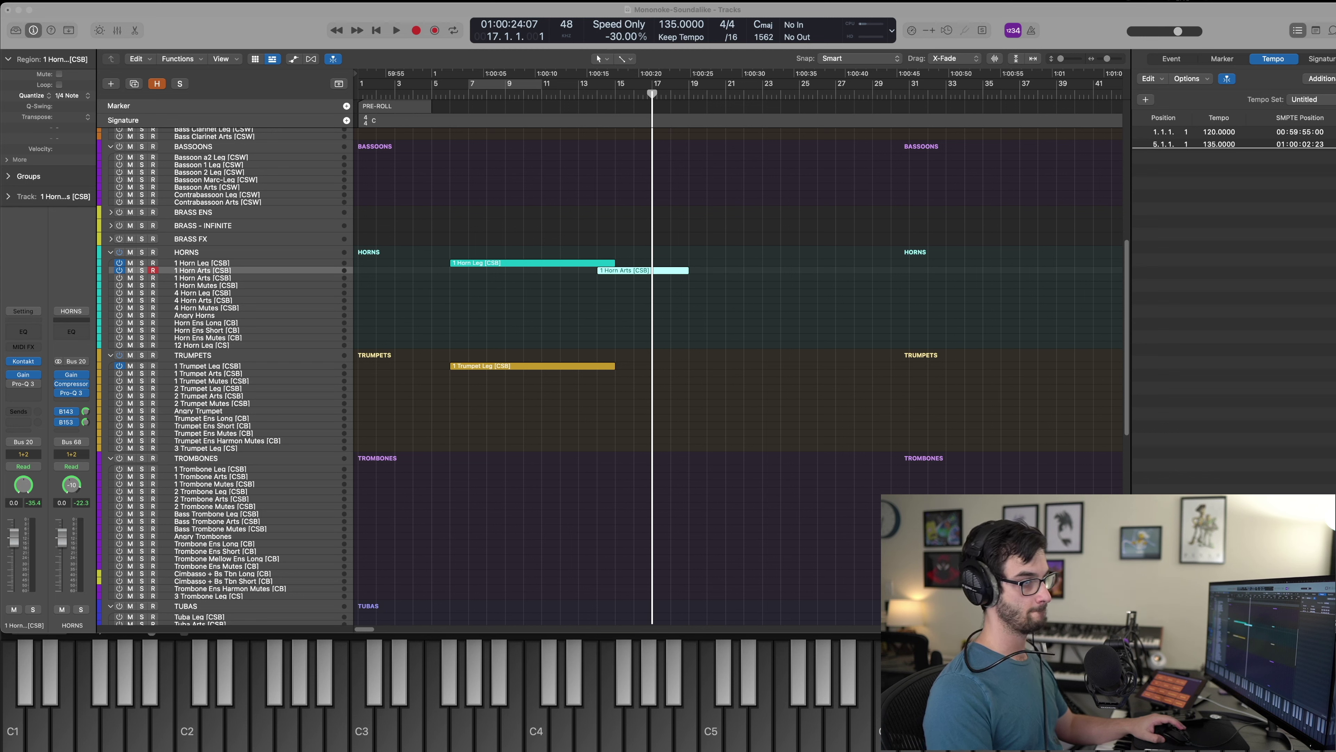
key("super+Tab")
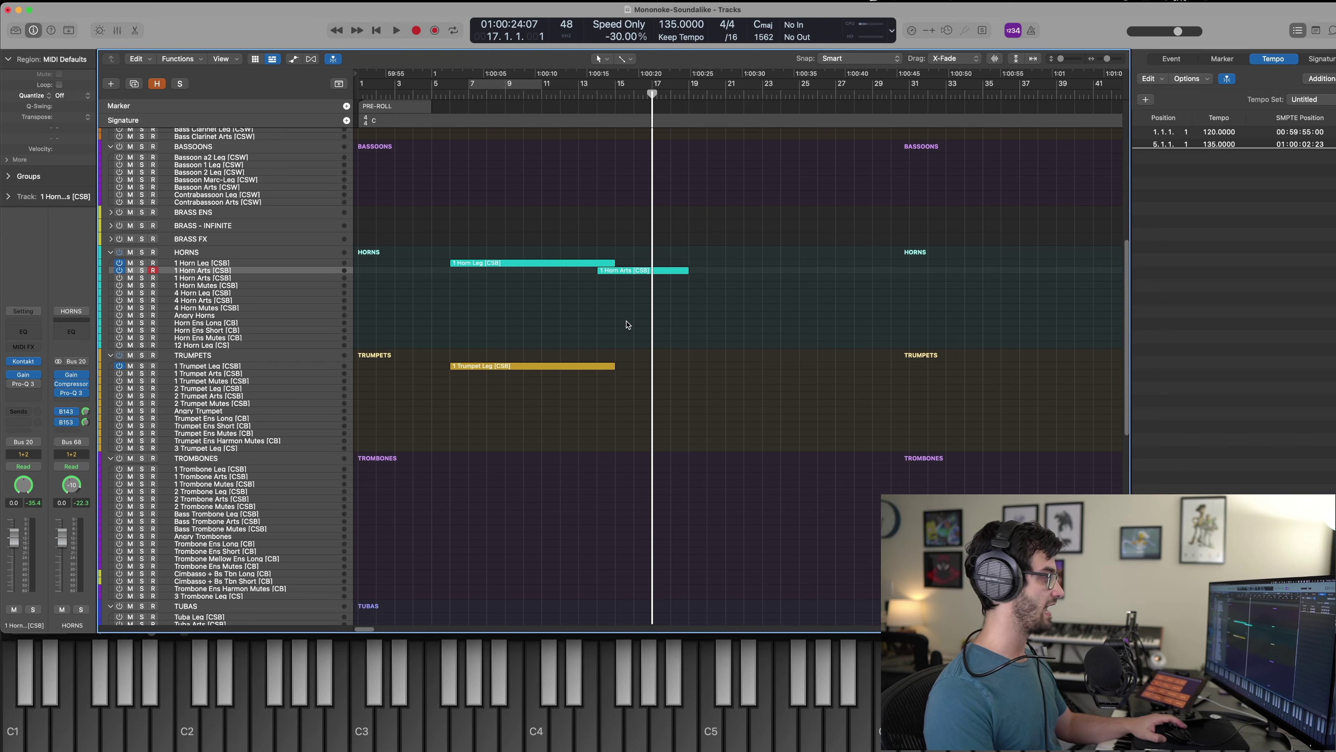
key("space")
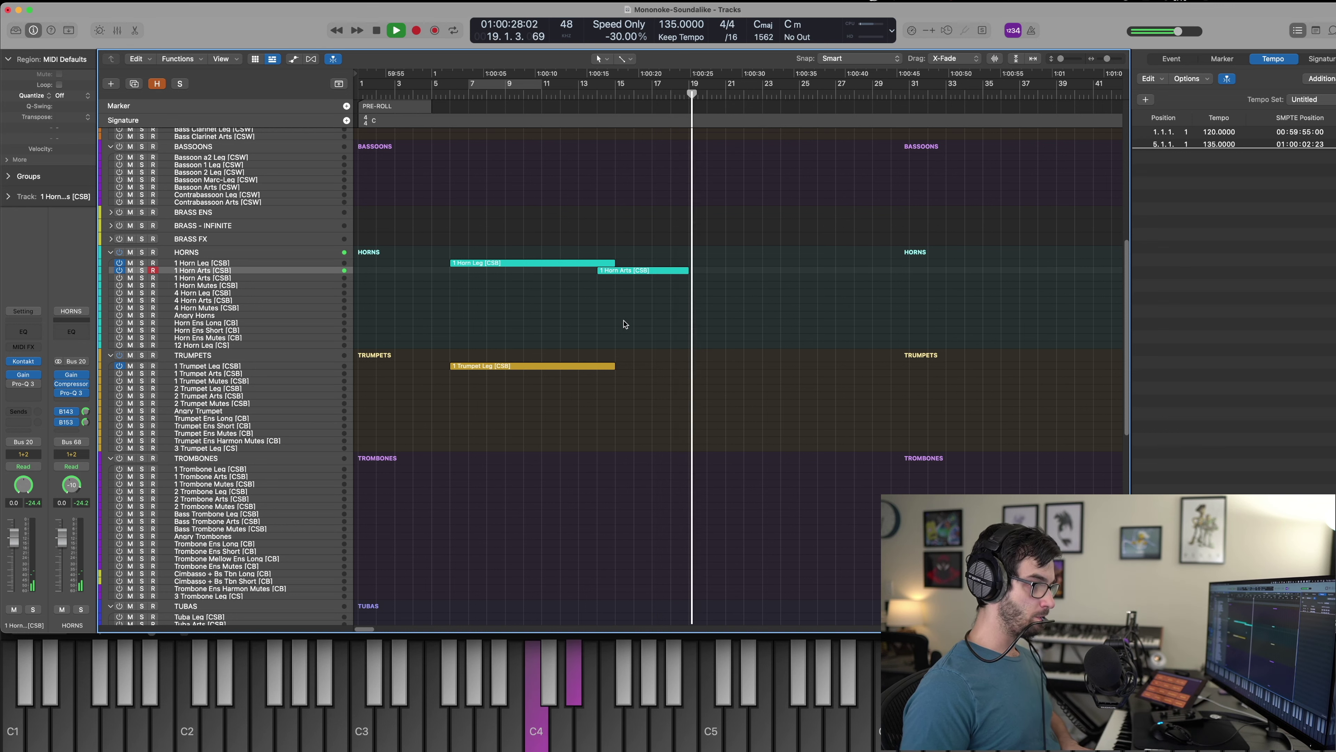
key("comma")
key("comma")
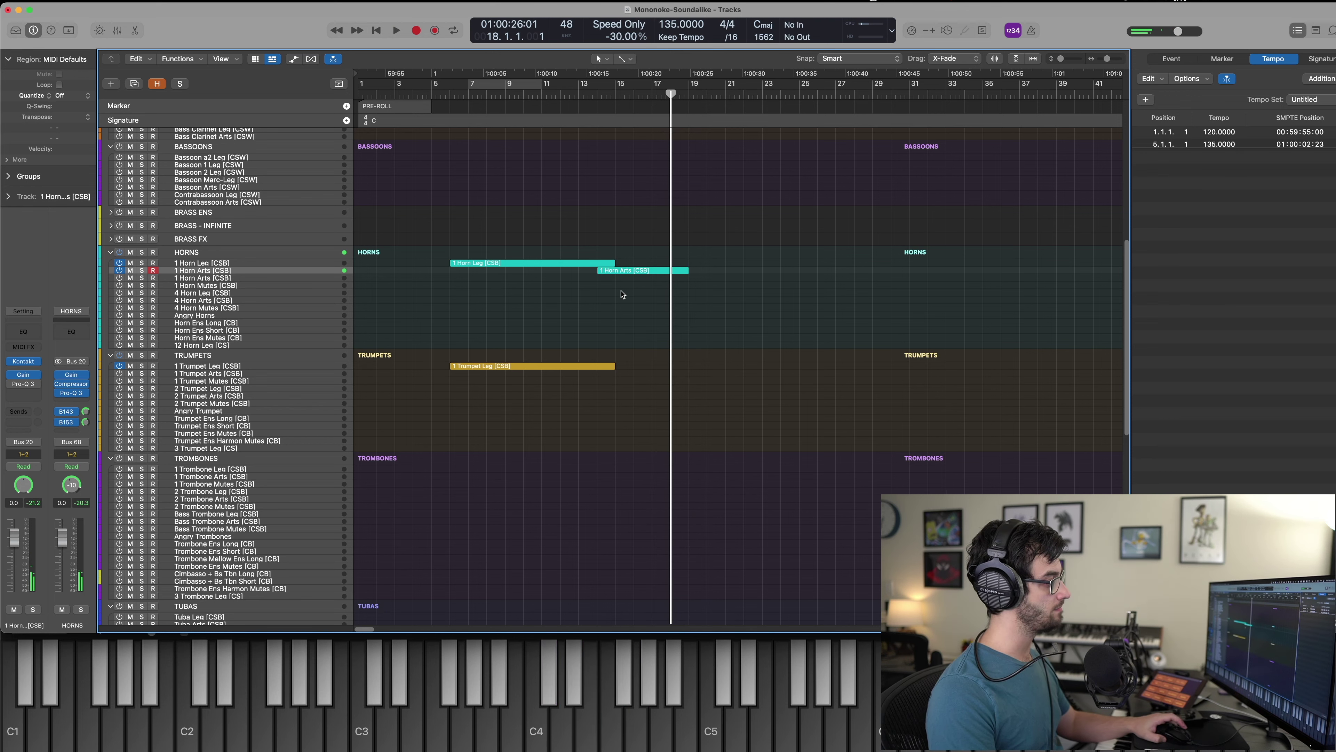
Examine the notes of the 1 Horn Leg and 1 Horn Arts regions together in the Piano Roll, then deselect both.
left_click_drag(622, 294, 558, 265)
key("p")
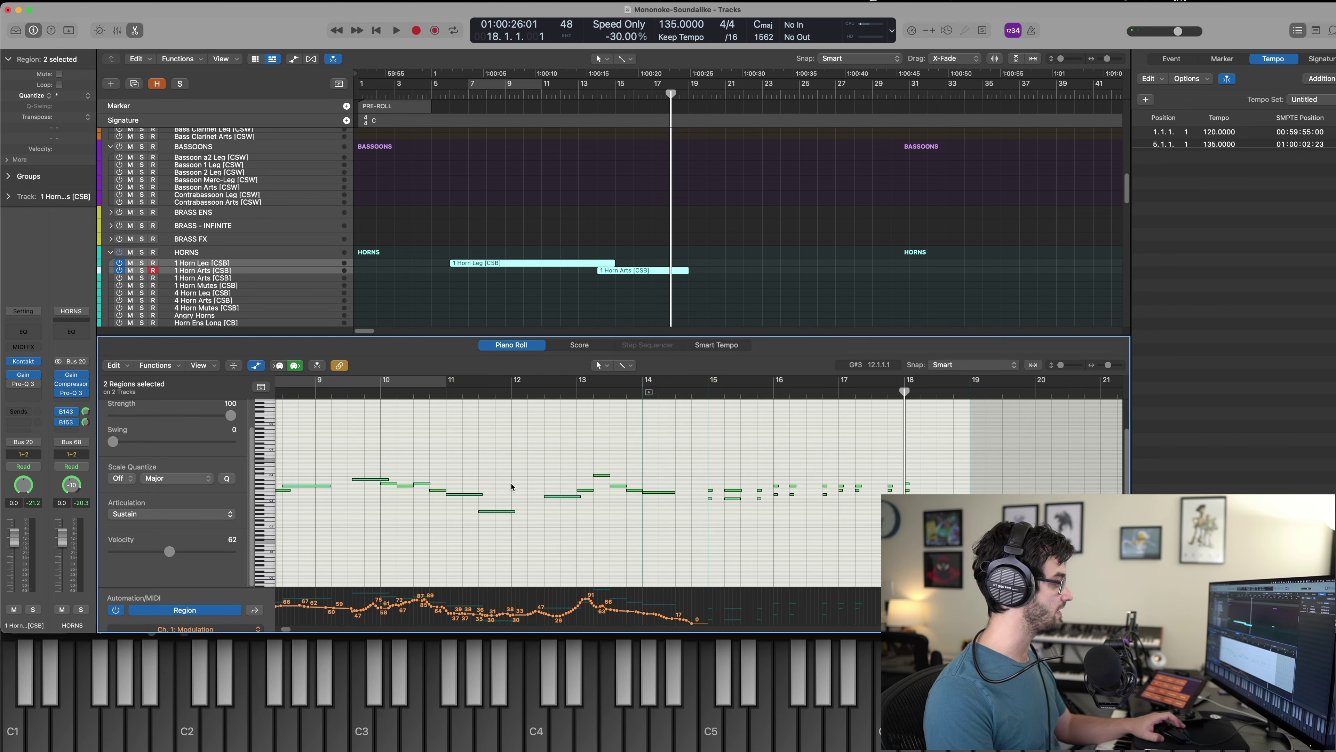
scroll(513, 487, "left", 5)
scroll(513, 473, "right", 8)
key("p")
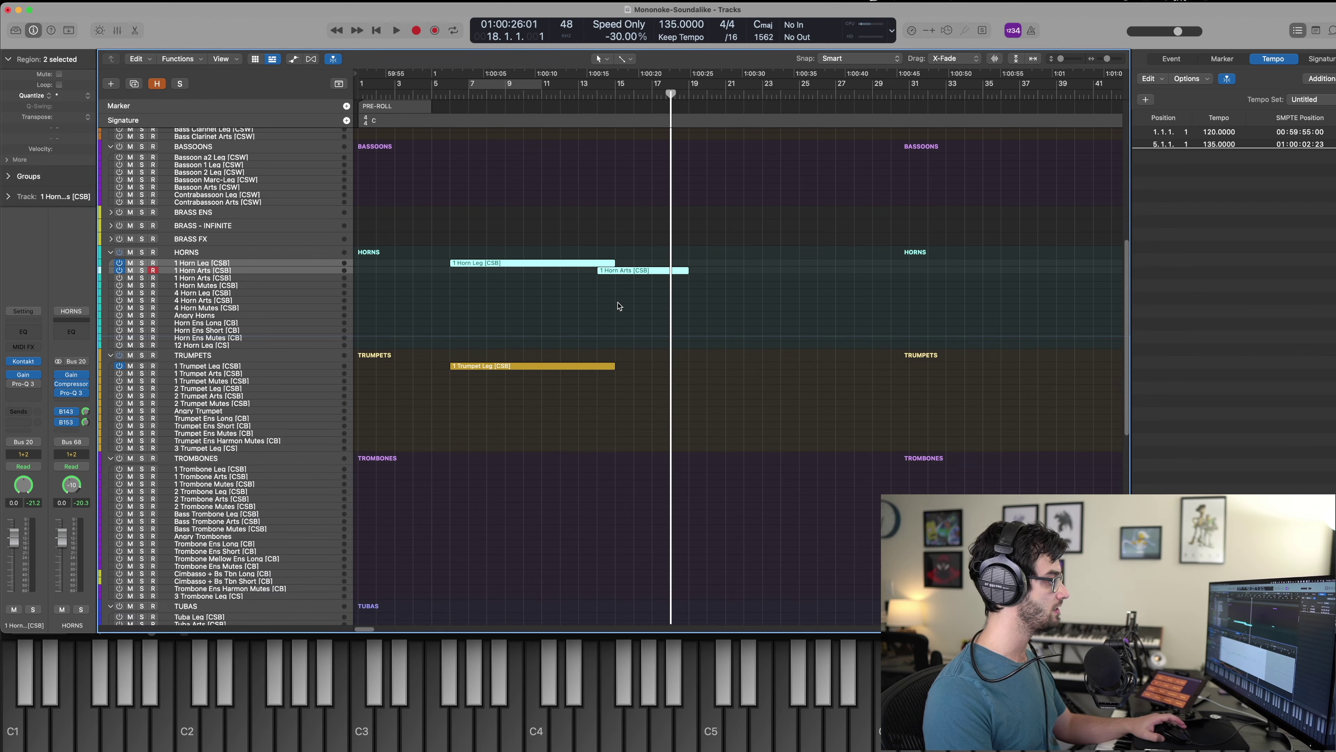
left_click(632, 312)
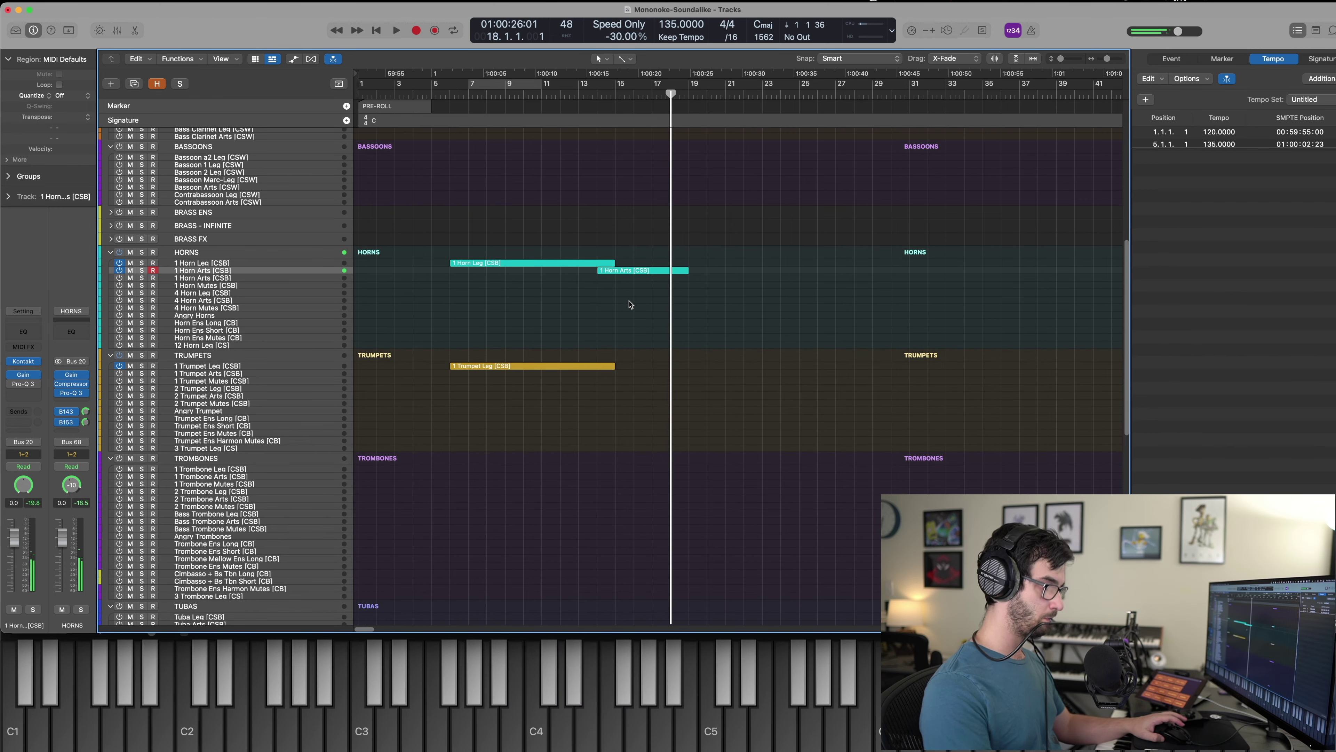
Play from bar 18 on 1 Horn Arts [CSB], capture the live performance as a region, and step the playhead back.
key("space")
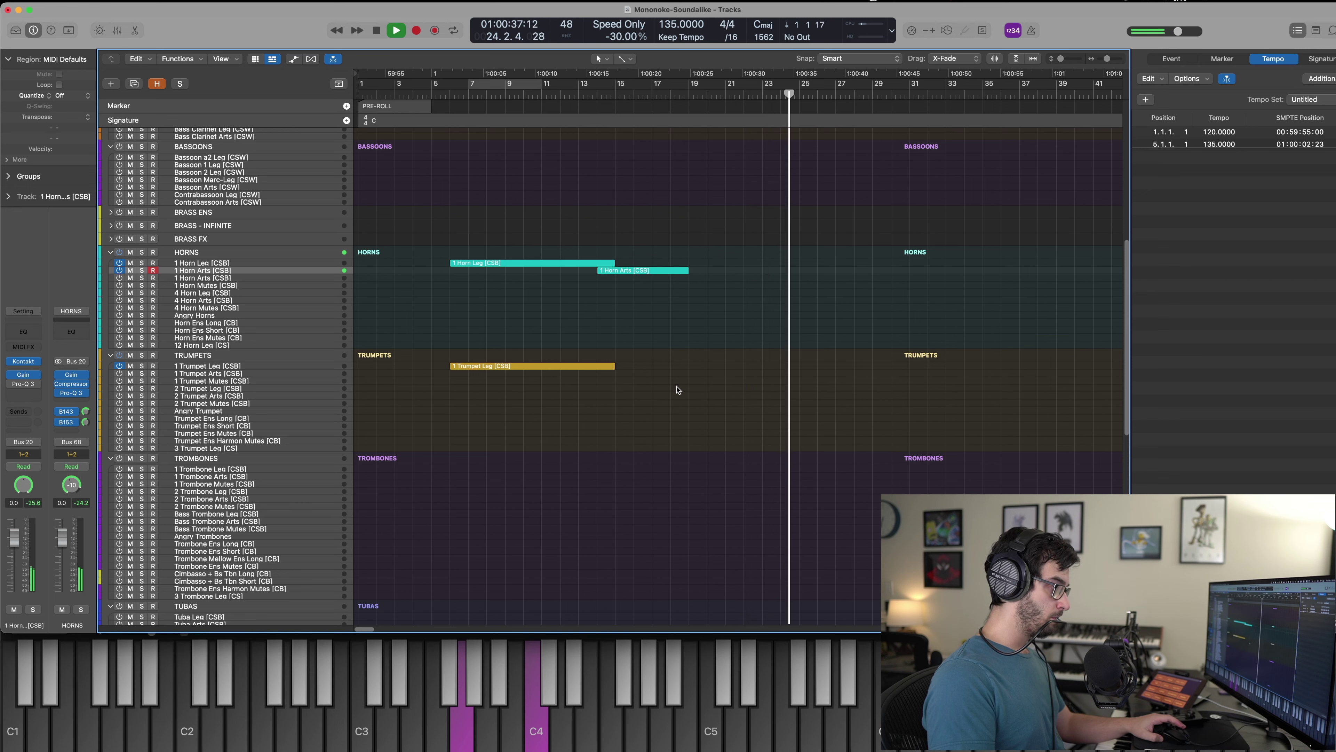
key("space")
key("shift+r")
key("comma")
key("comma")
key("comma")
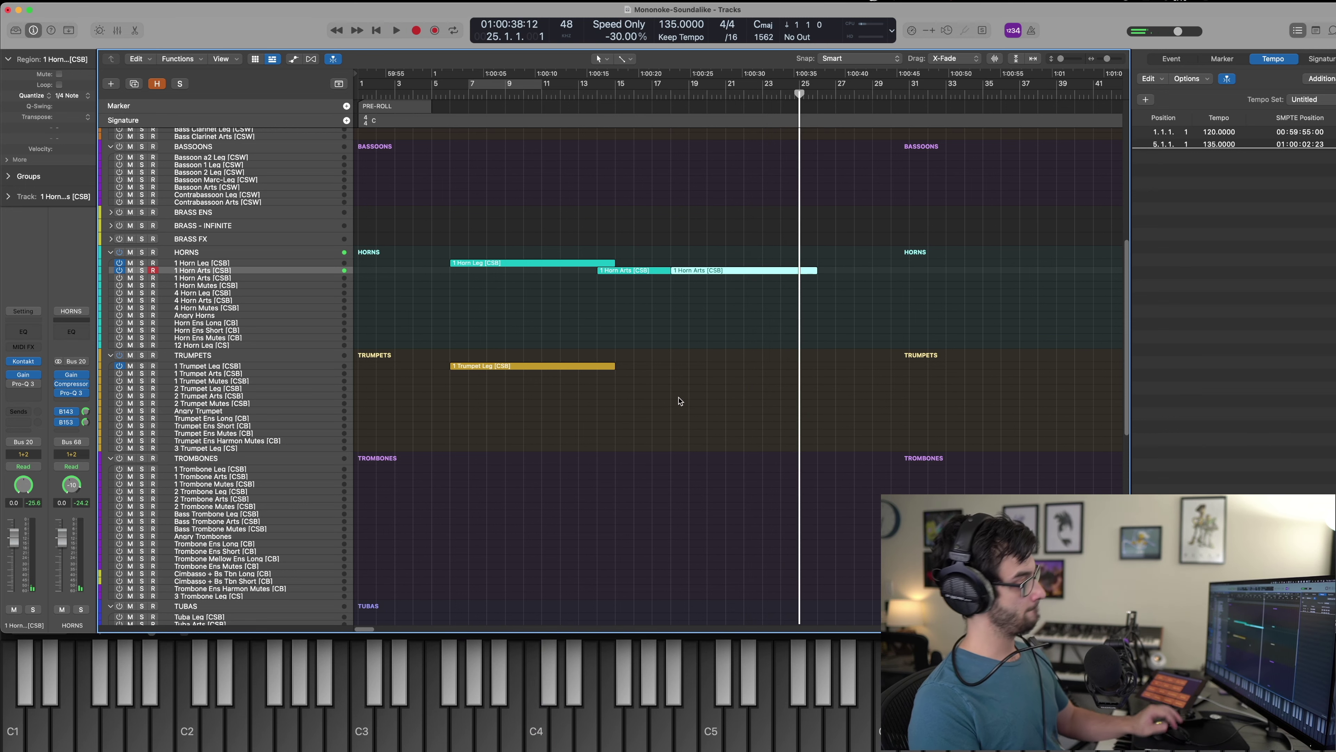
Examine the newly captured horn notes in the Piano Roll and move the playhead to bar 19.
key("p")
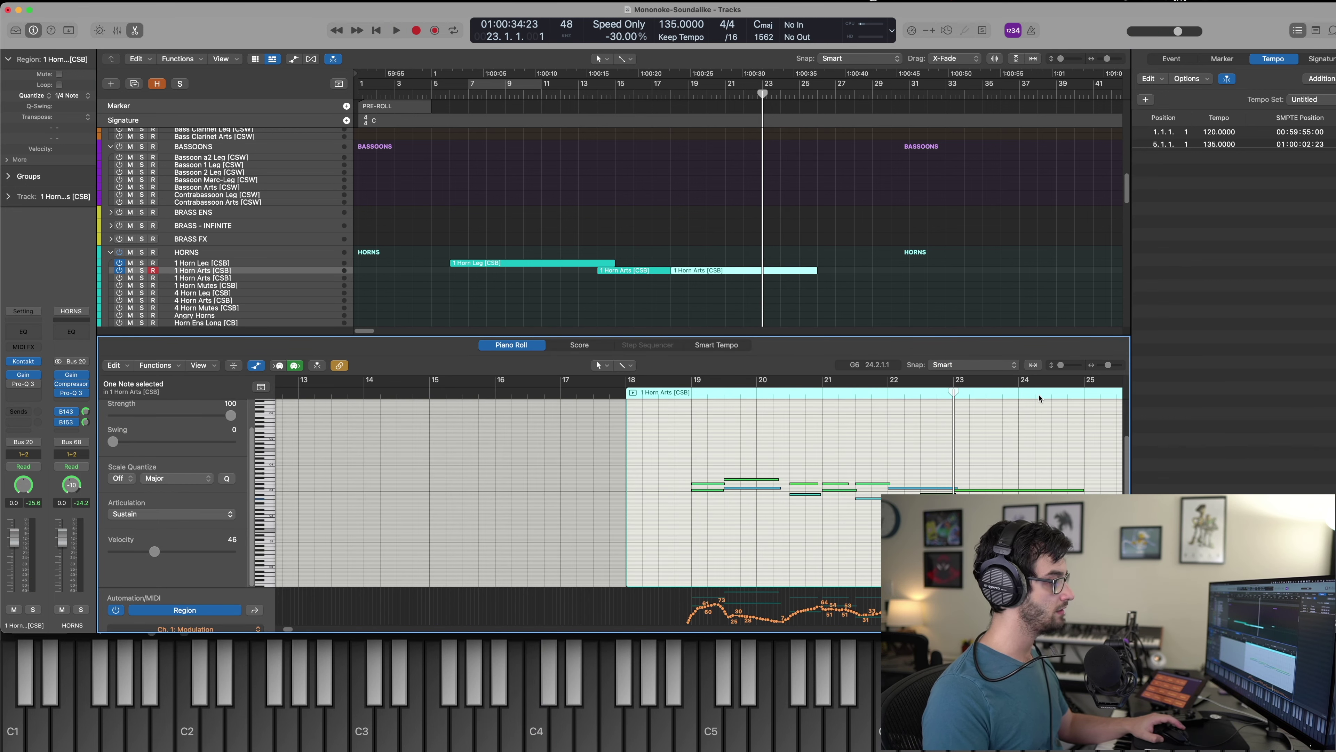
key("period")
key("comma")
key("comma")
key("comma")
key("comma")
key("comma")
key("comma")
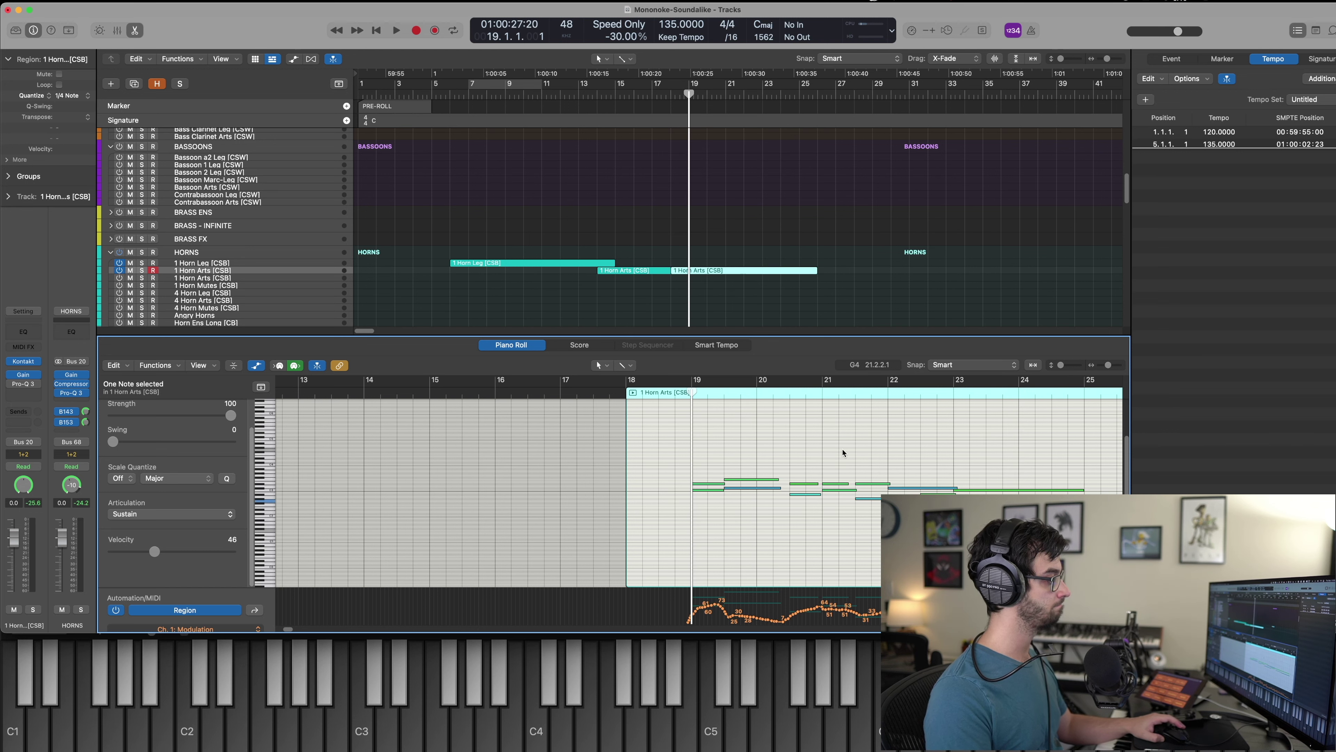
Join the two 1 Horn Arts regions into one and return the playhead to bar 6.
key("p")
key("comma")
key("comma")
key("comma")
key("comma")
key("comma")
key("comma")
key("comma")
key("comma")
key("comma")
key("comma")
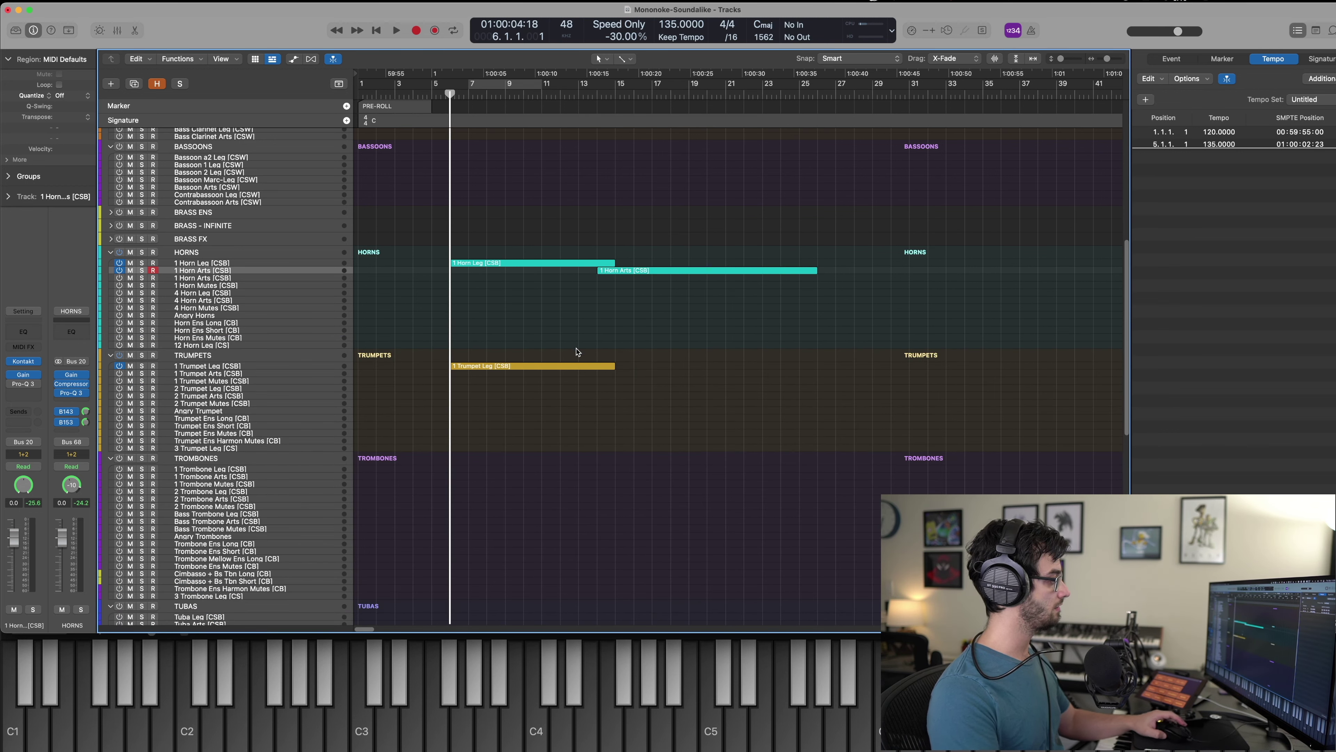
Play the trombone chords live from bar 6 on 1 Trombone Arts [CSB] with the metronome on and capture them as a region.
left_click(212, 477)
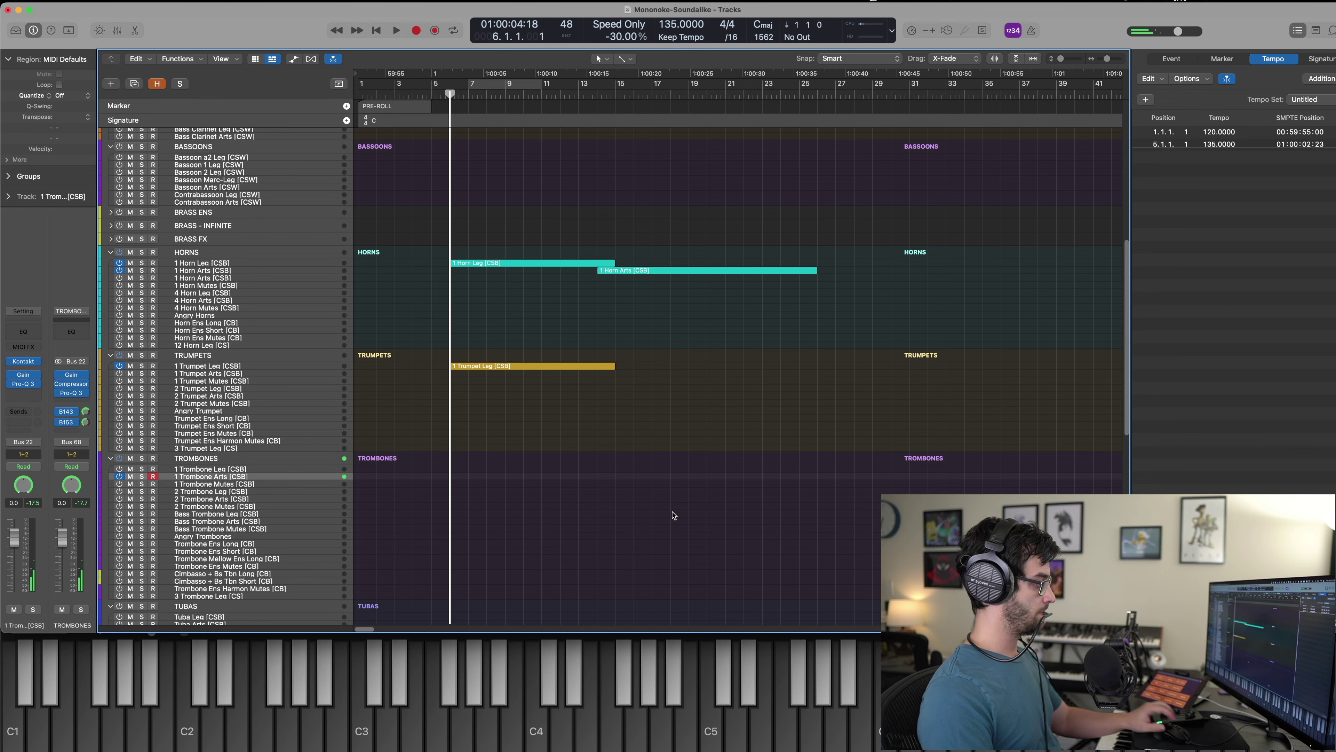
scroll(634, 453, "down", 5)
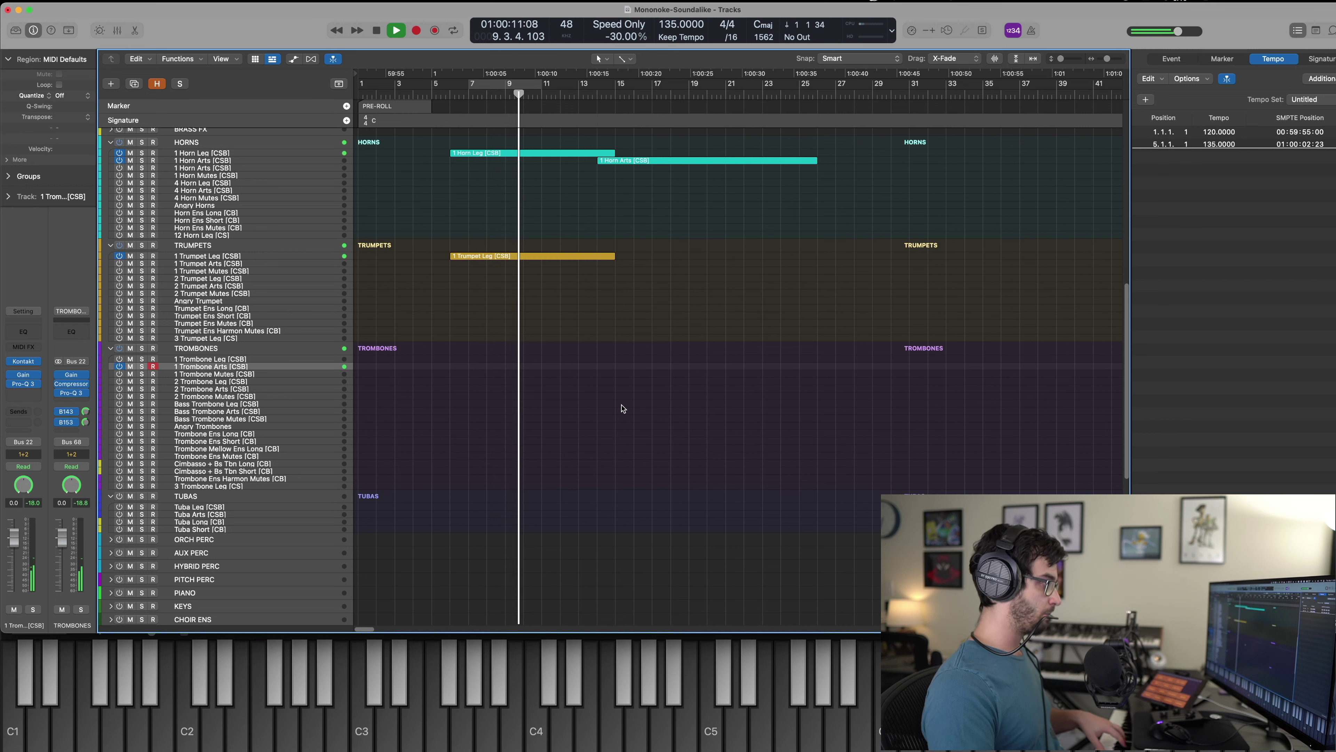
key("space")
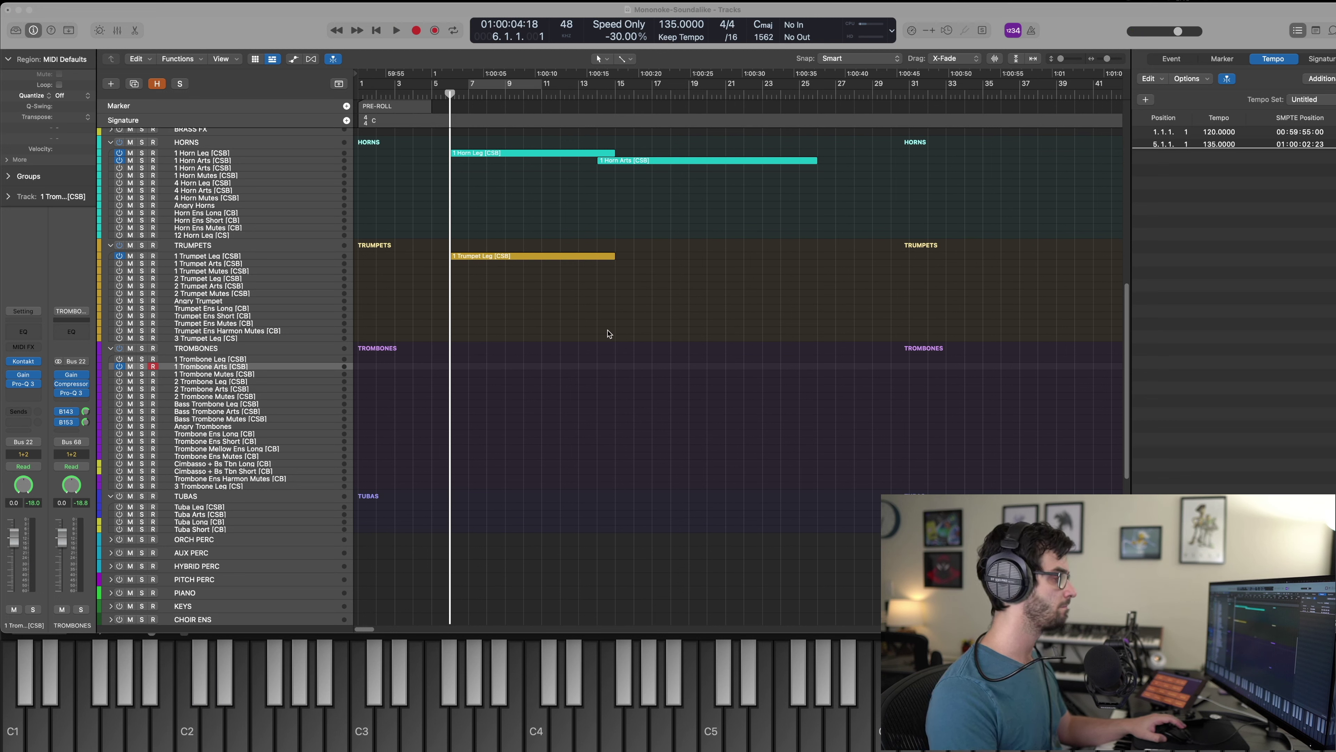
left_click(610, 340)
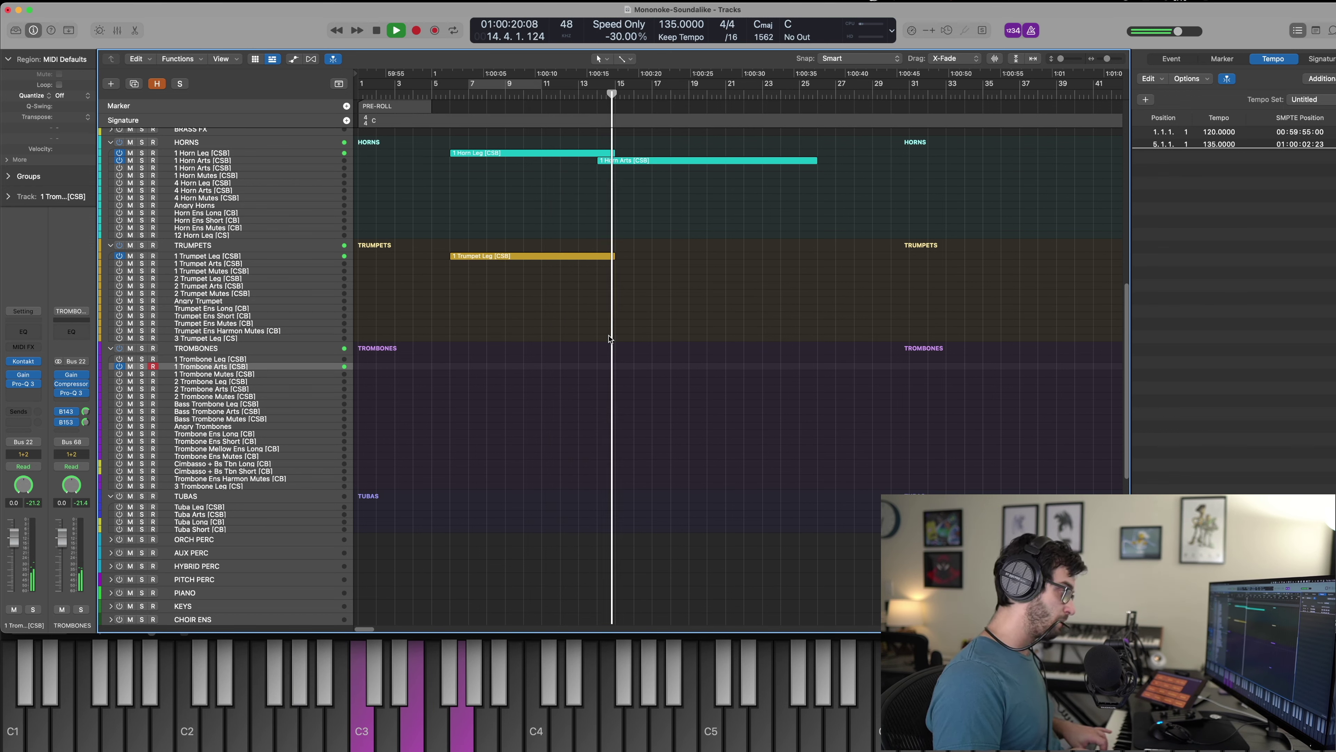
key("shift+r")
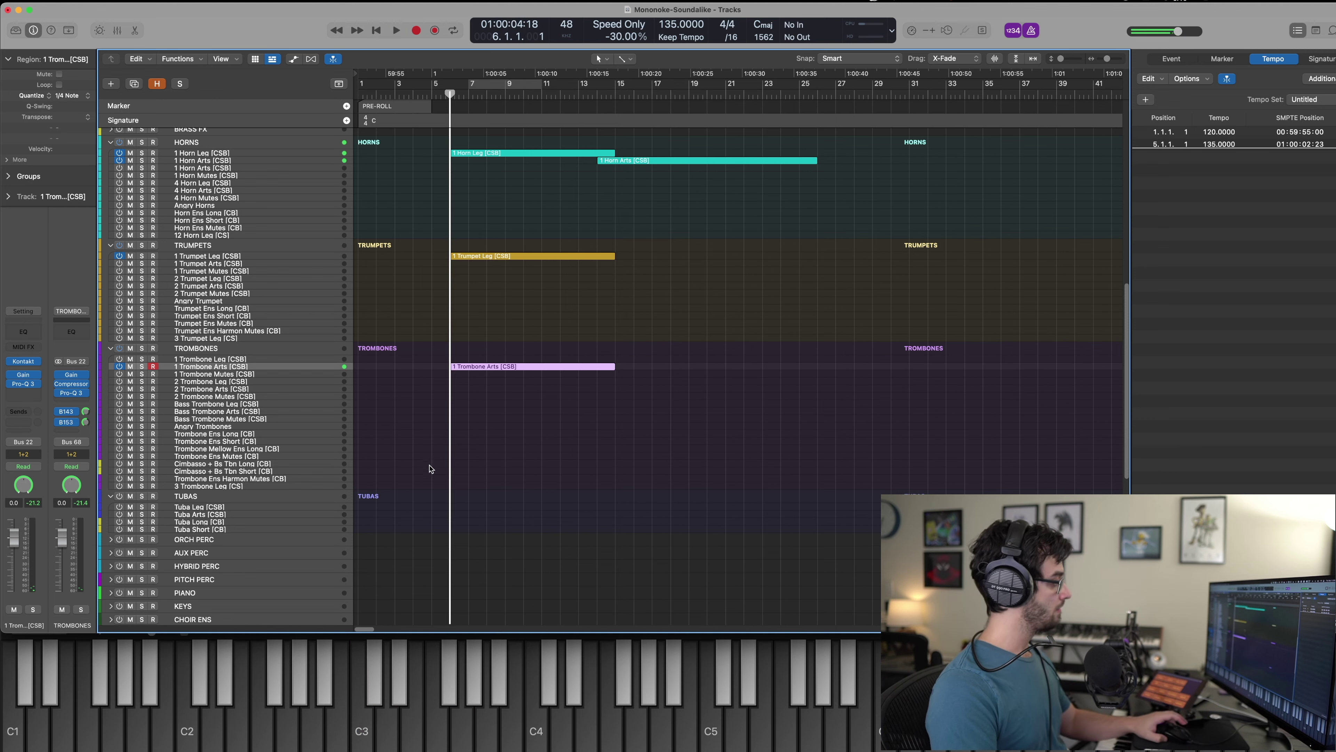
Enable the Tuba Arts [CSB] track and check the captured trombone notes in the Piano Roll.
left_click(226, 514)
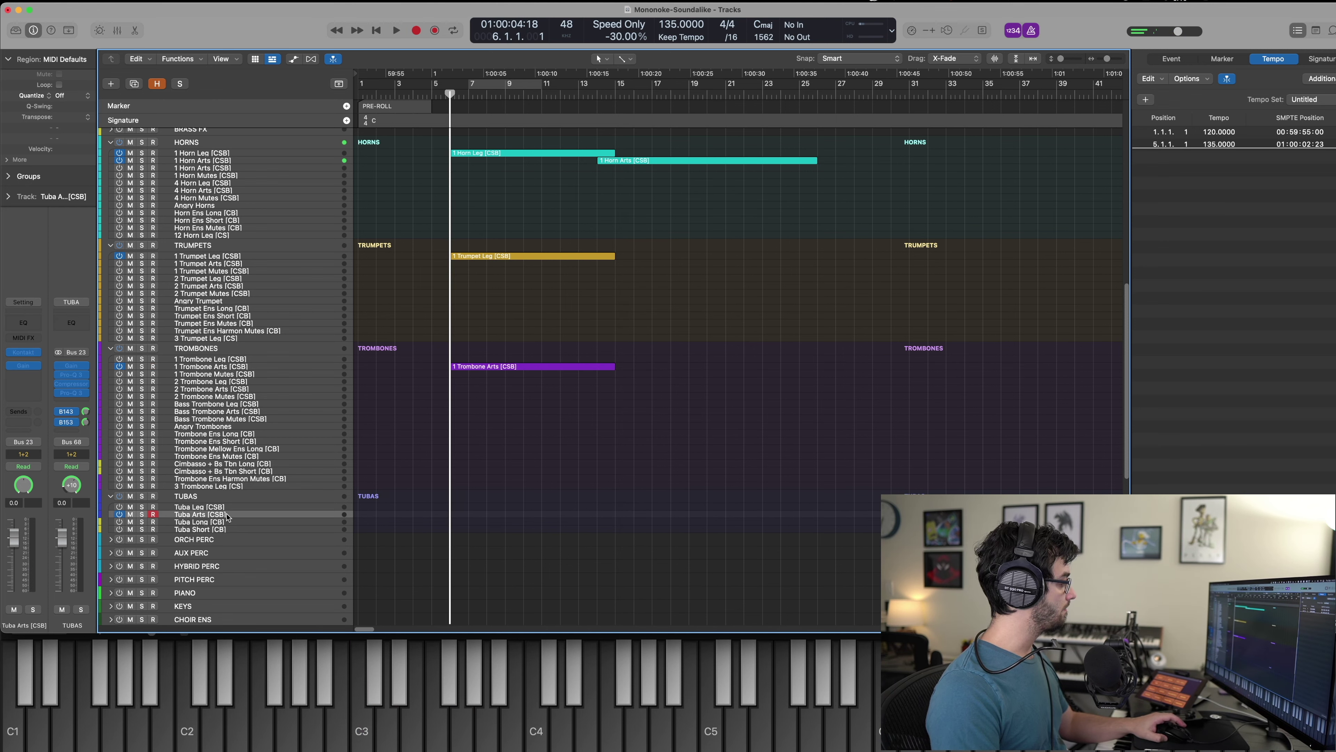
double_click(546, 366)
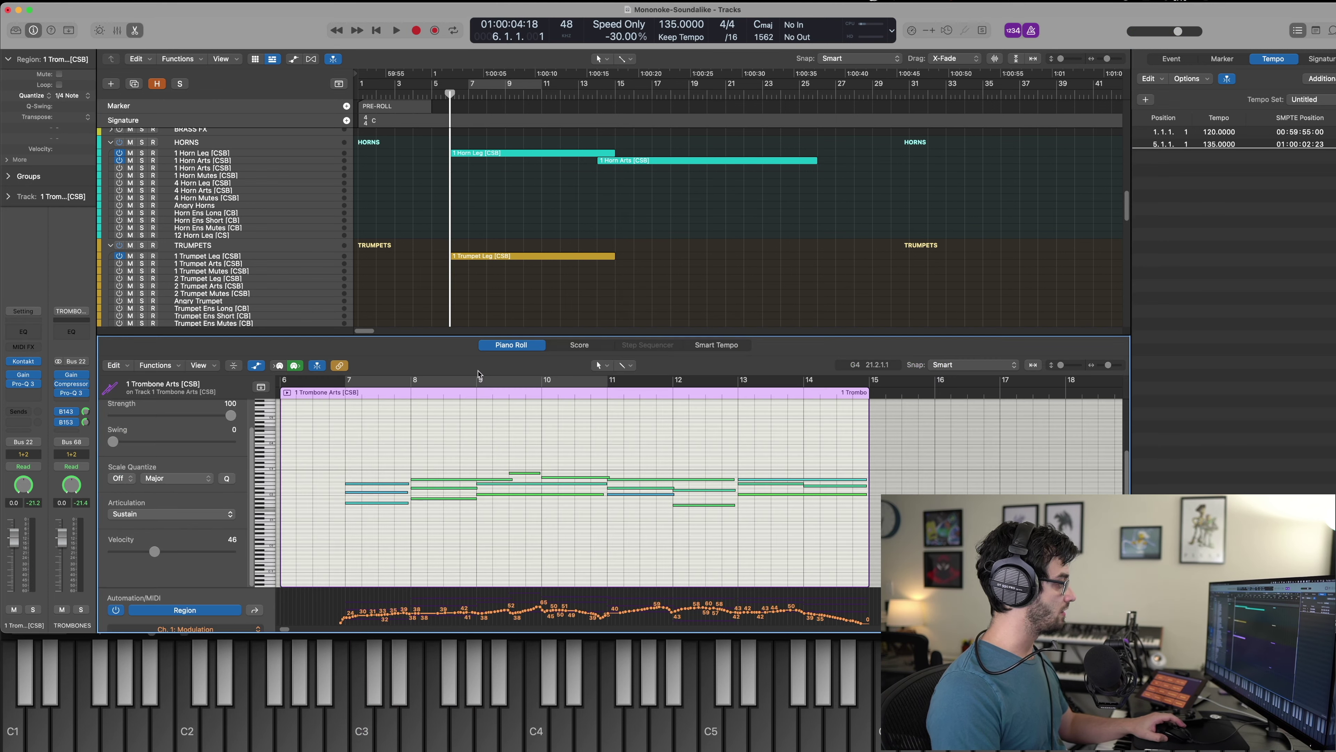
key("e")
Play the tuba line live from bar 6 on Tuba Arts [CSB] and capture it as a region.
left_click(244, 514)
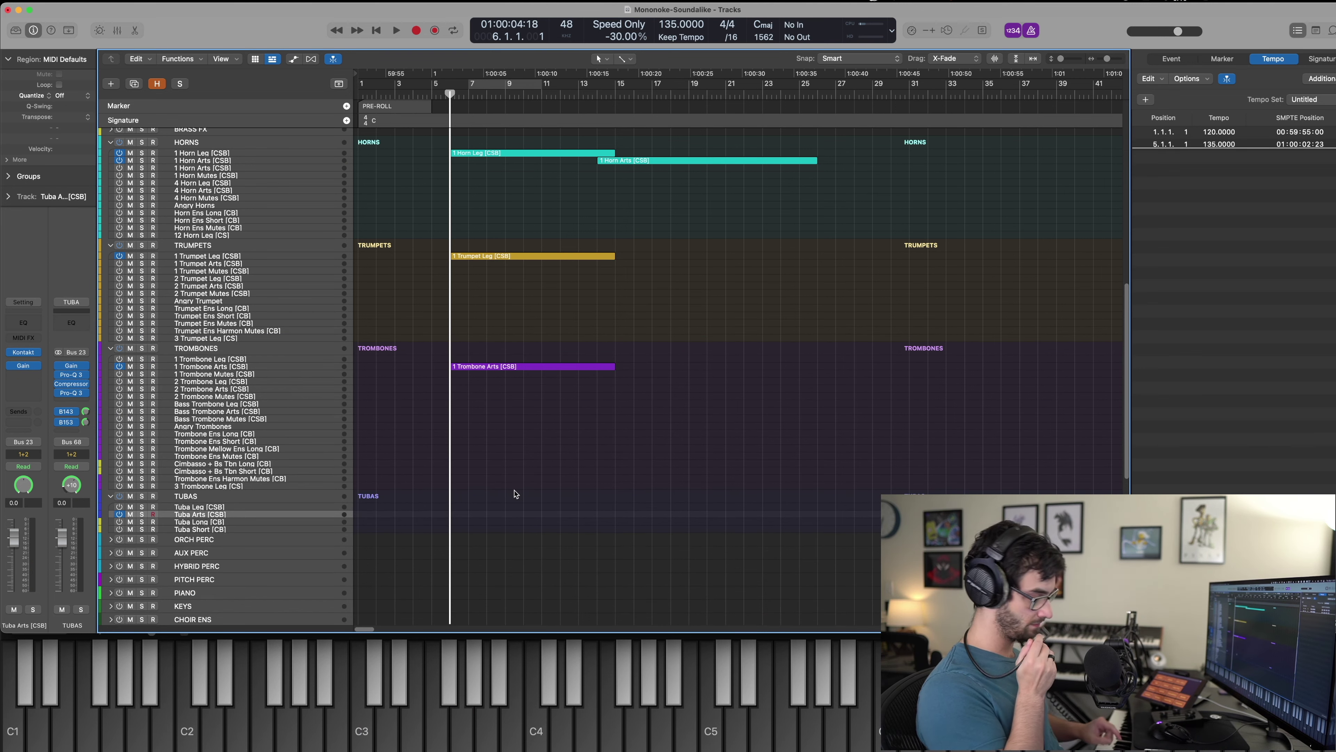
key("space")
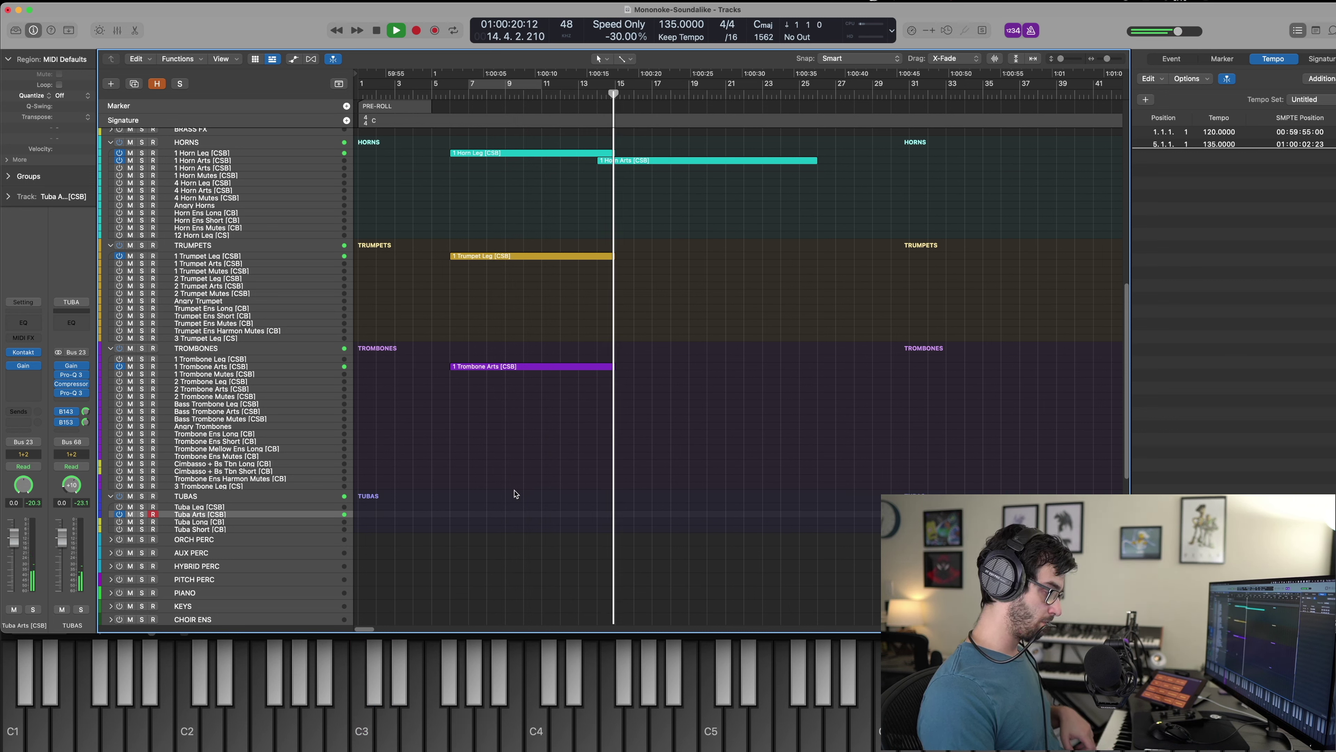
key("shift+r")
key("space")
Examine the captured tuba notes in the Piano Roll, then close it and deselect the region.
key("p")
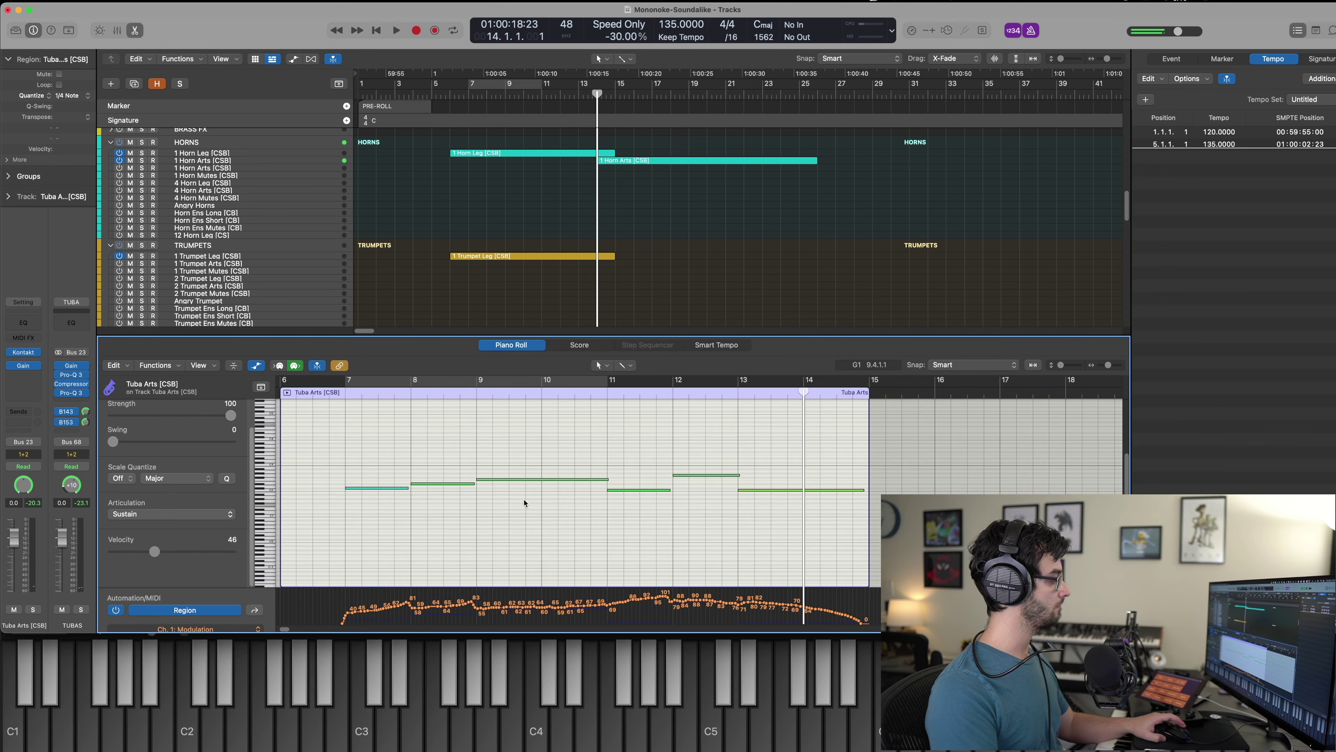
key("p")
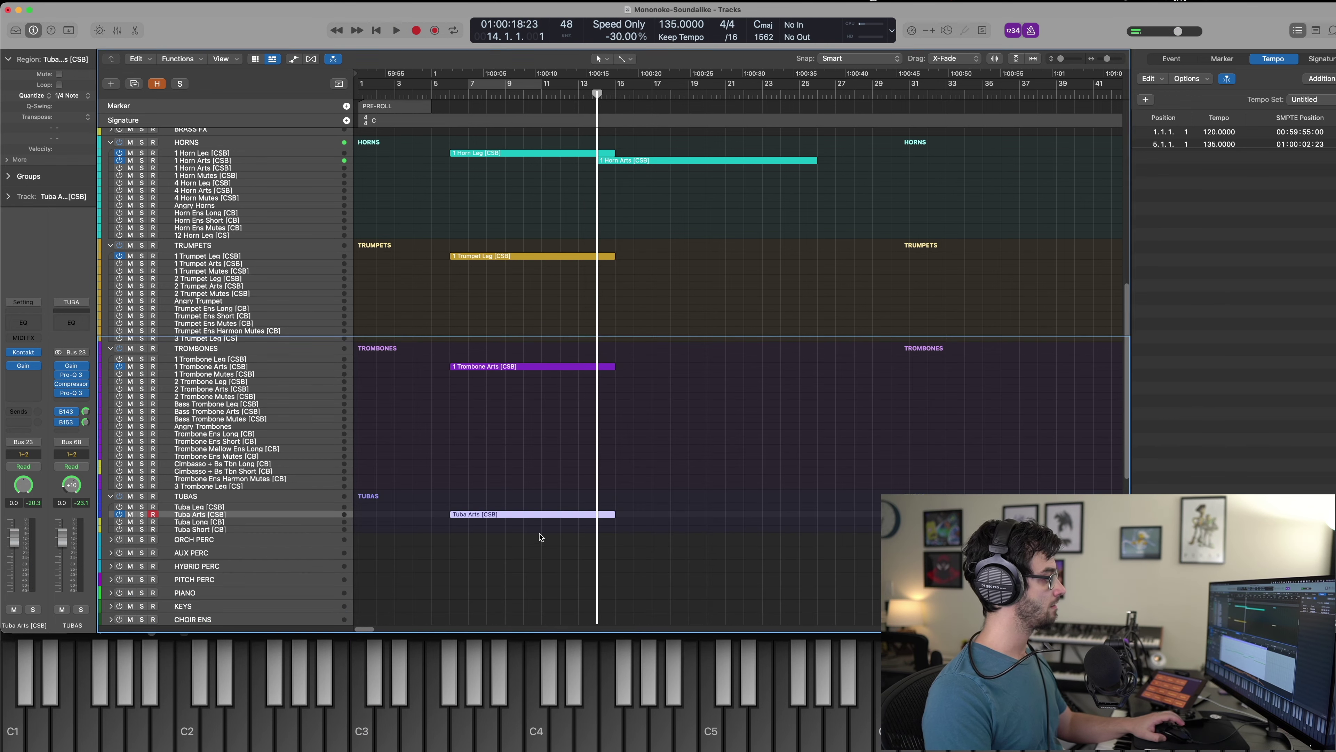
left_click(885, 433)
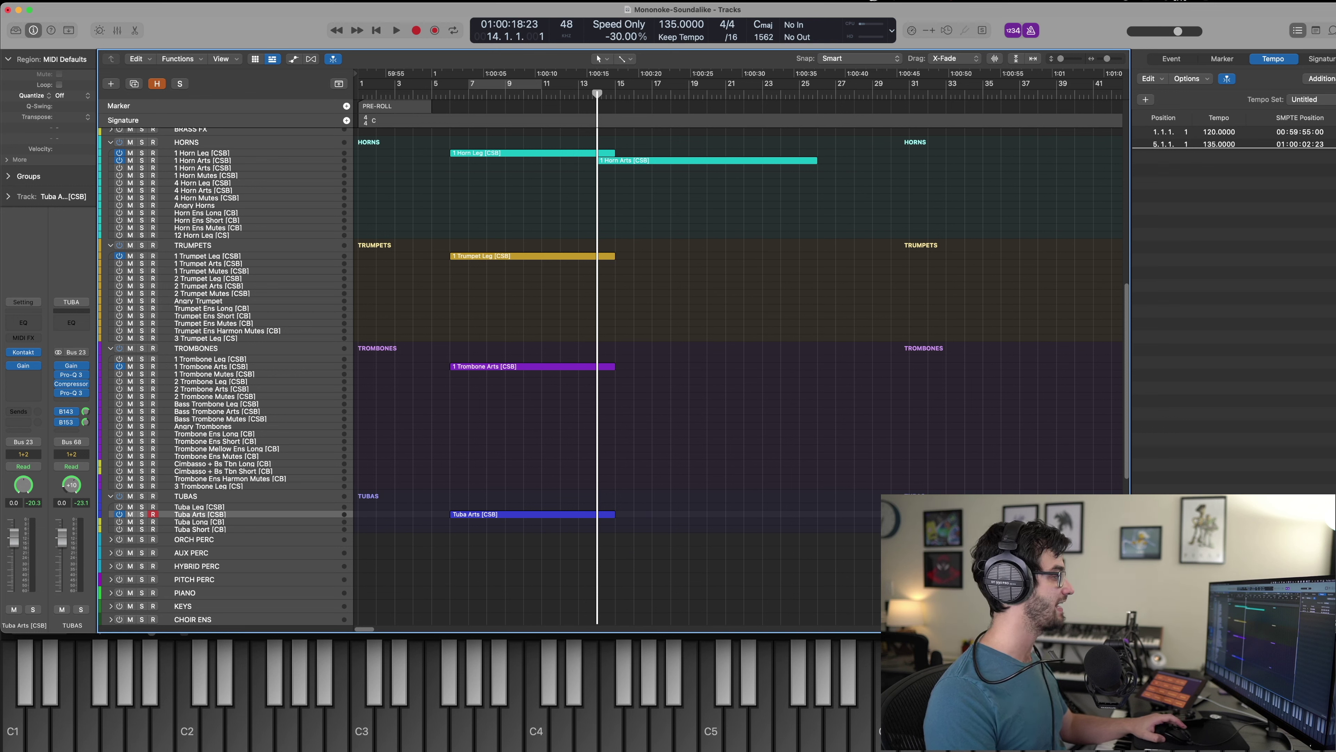
Play the next trombone chords live from bar 14 on 1 Trombone Arts [CSB] and capture them as a region.
key("super+Tab")
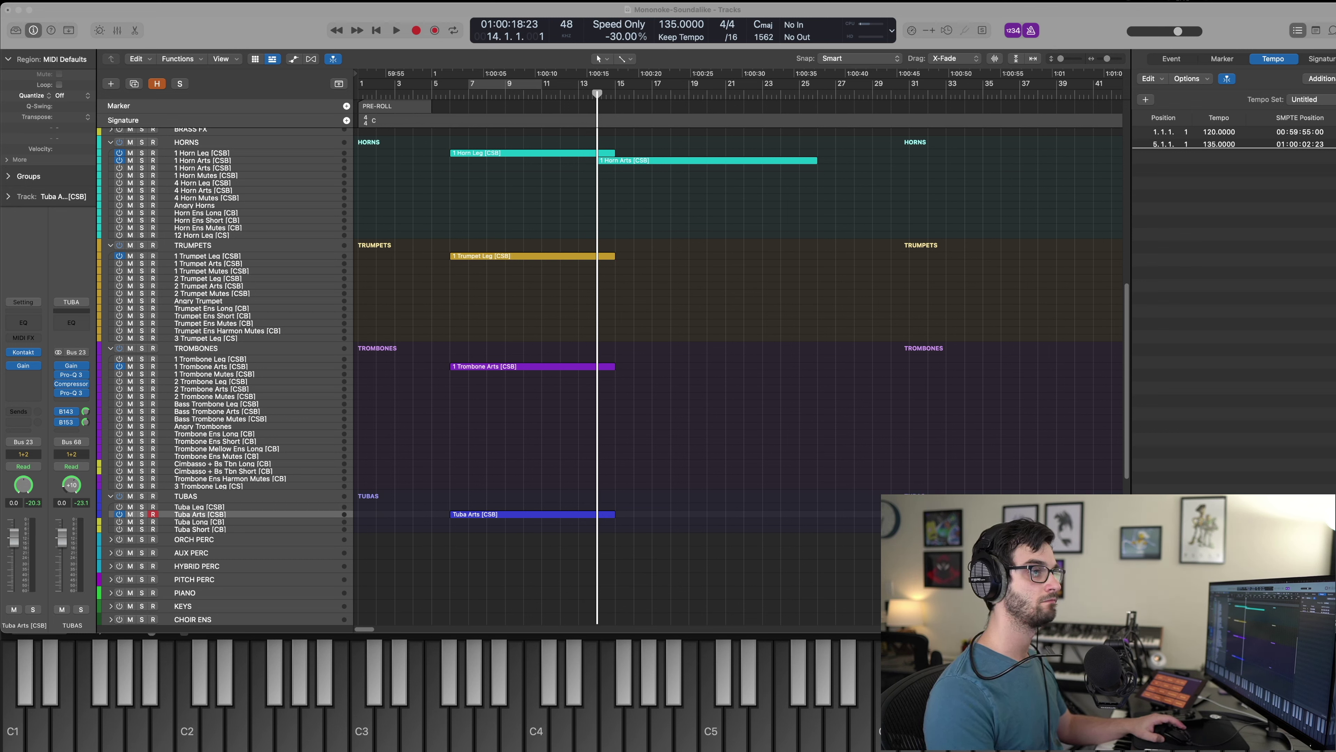
left_click(632, 395)
left_click(228, 367)
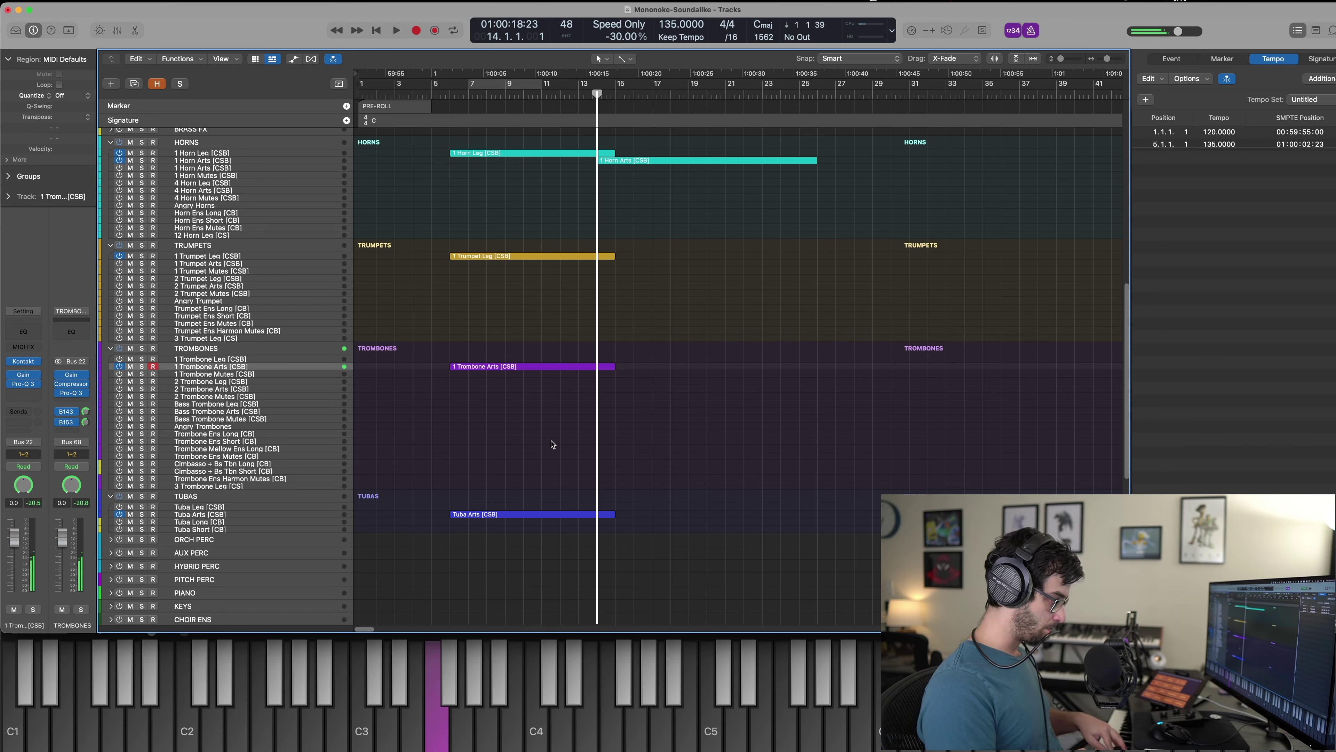
key("space")
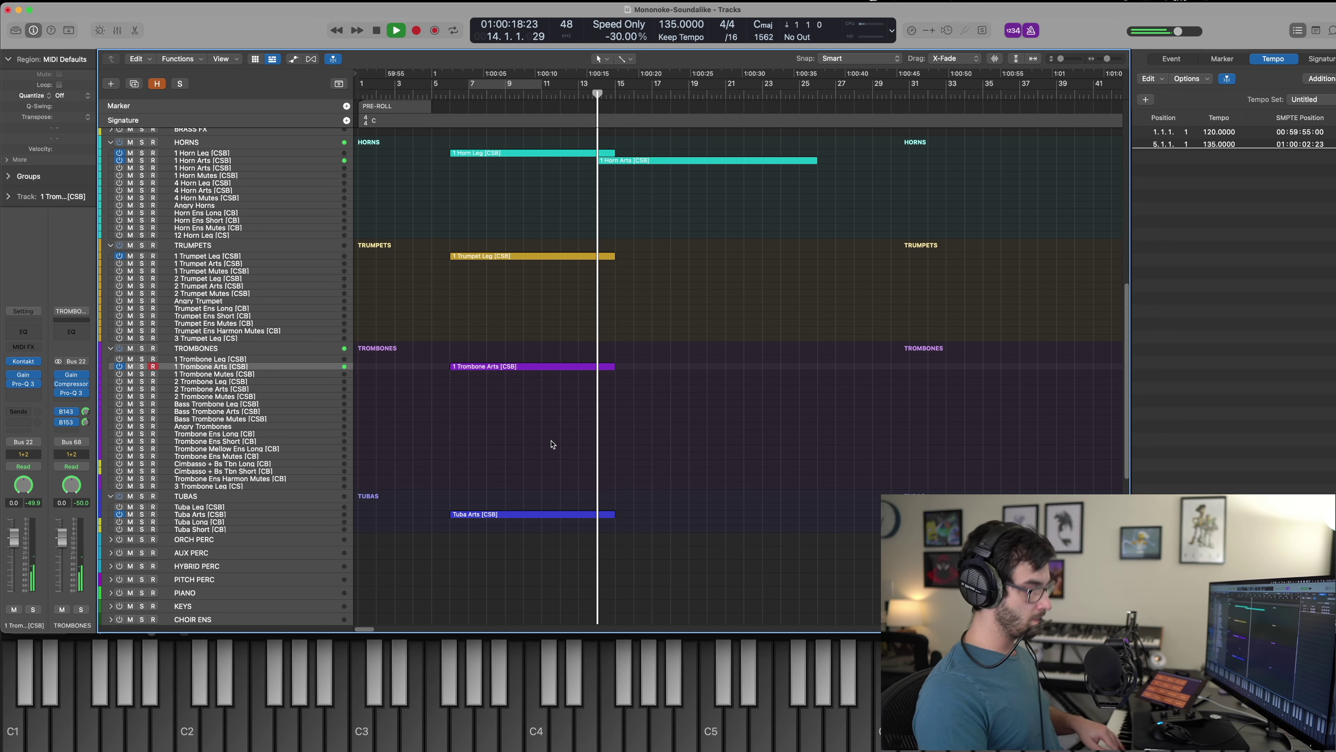
key("space")
key("space")
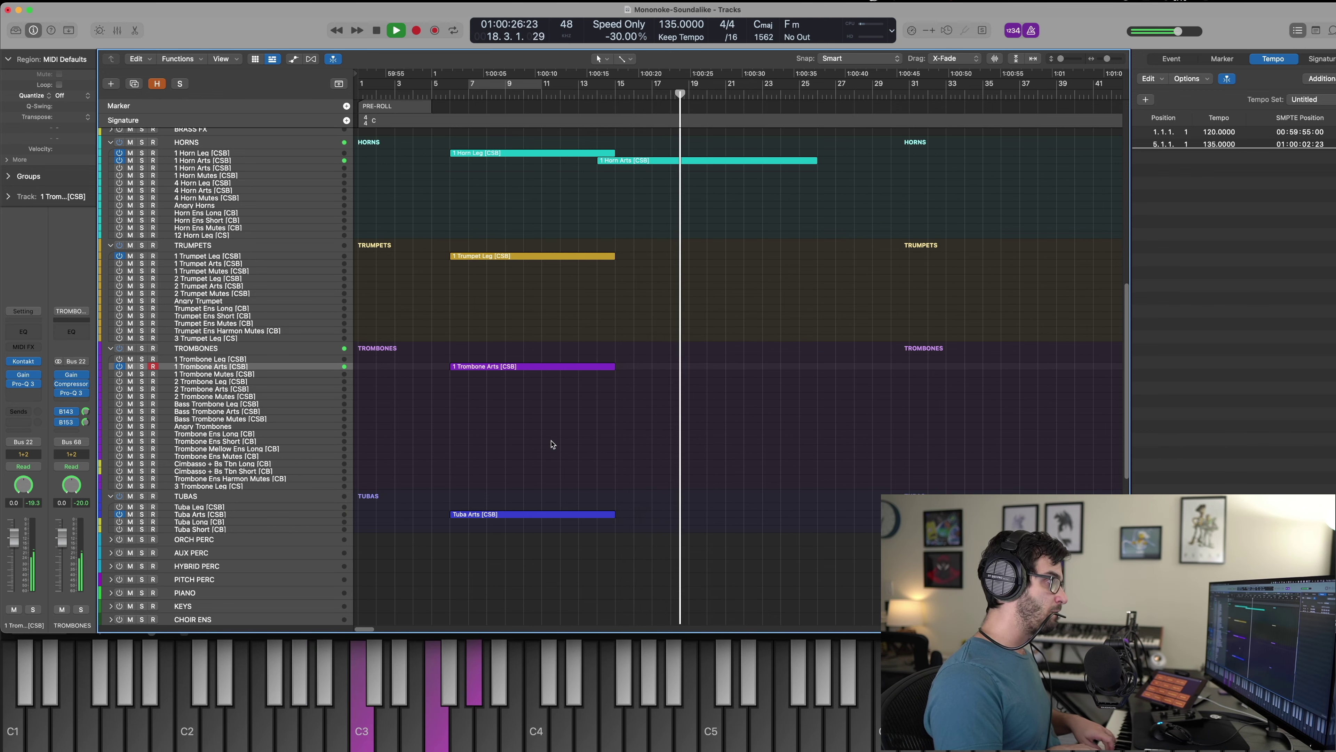
key("shift+r")
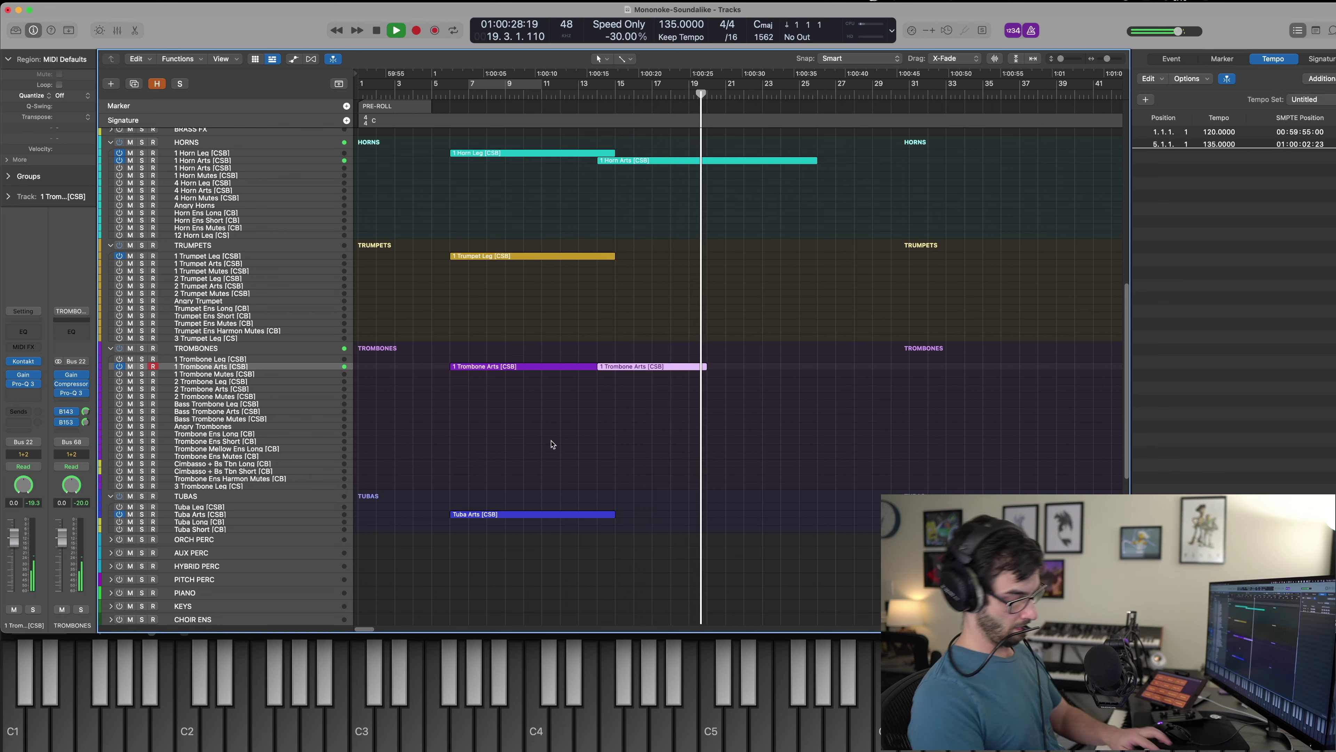
key("space")
Check the captured trombone notes in the Piano Roll, then split the new region at bar 19 and delete the remainder.
key("p")
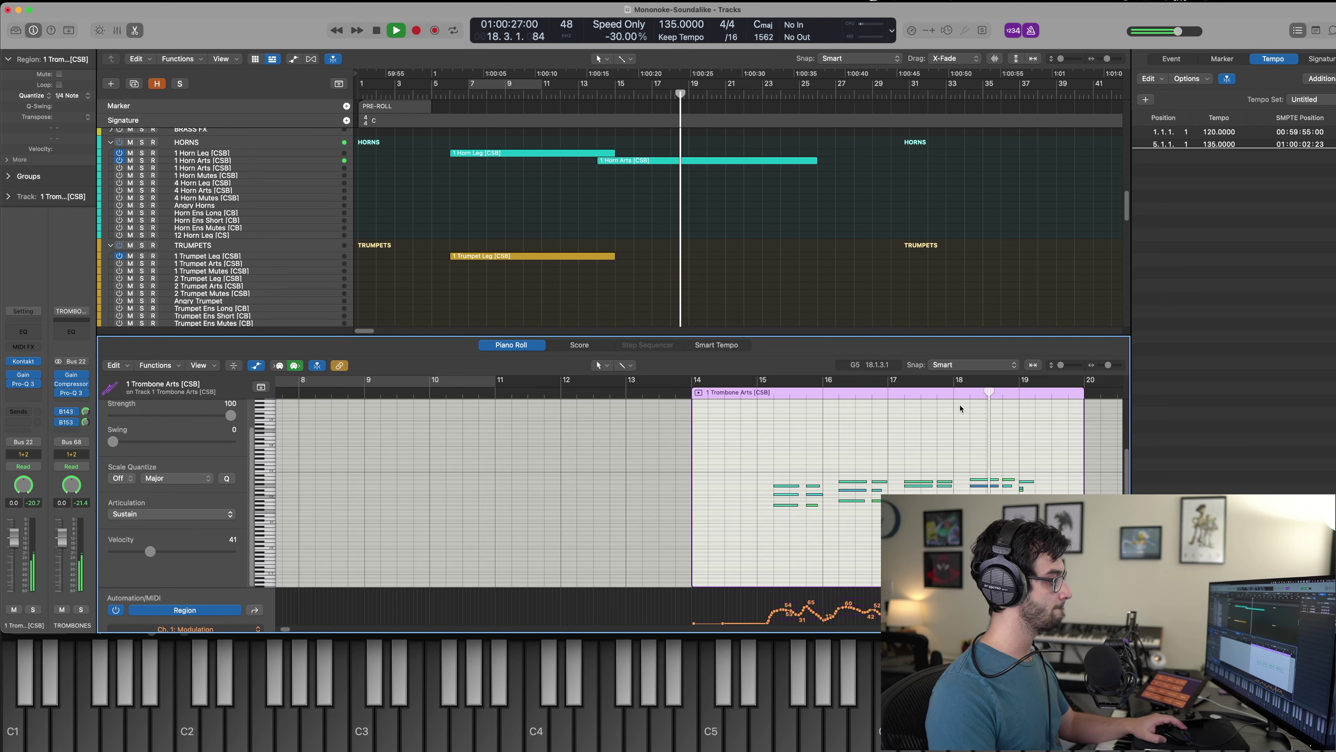
key("comma")
key("p")
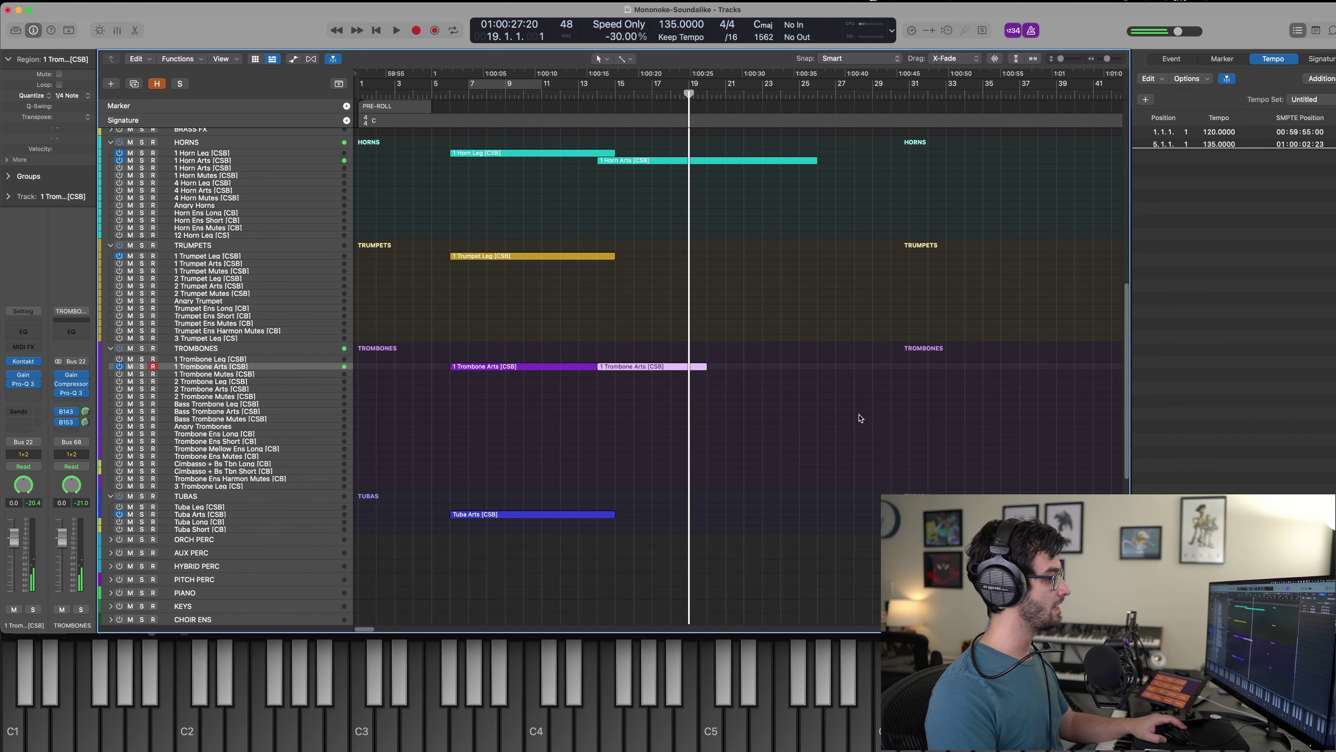
key("super+t")
key("BackSpace")
Play the trumpet answer live from bar 17 on 1 Trumpet Leg [CSB] and capture it as a region.
key("comma")
key("comma")
left_click(213, 257)
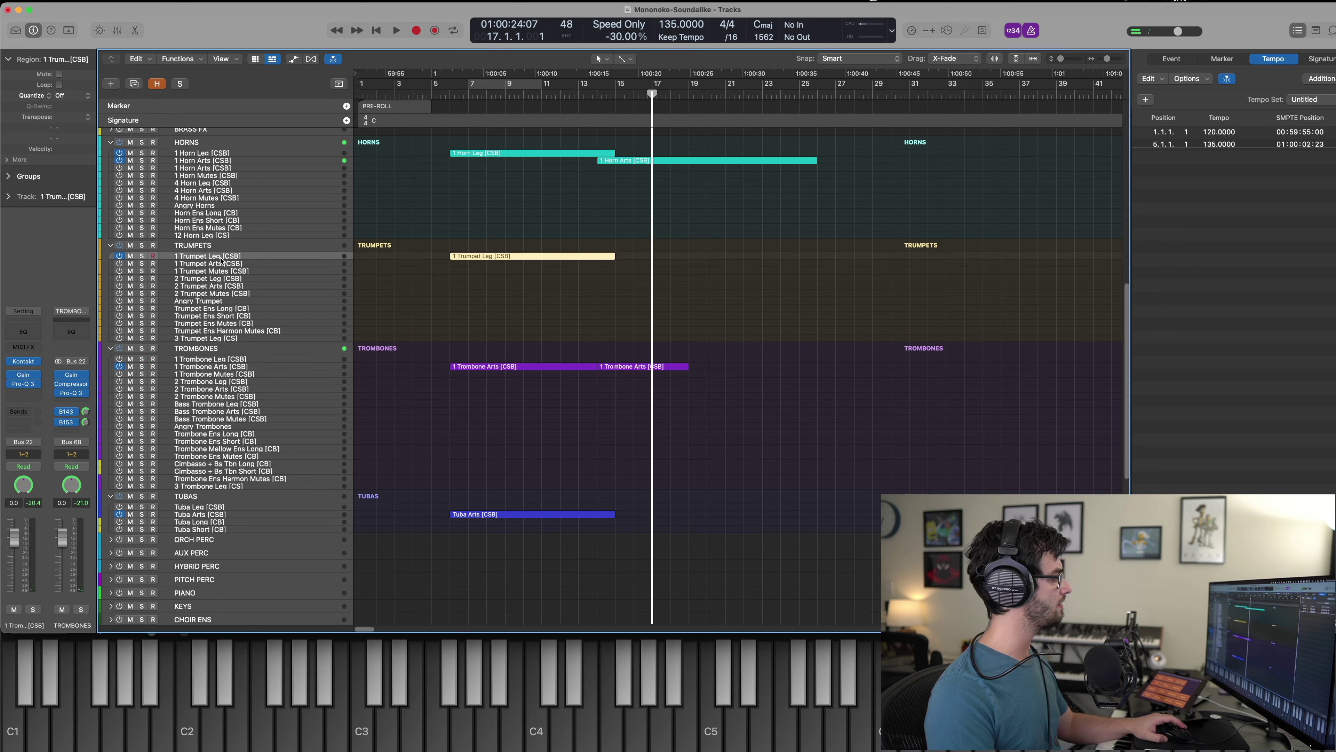
key("space")
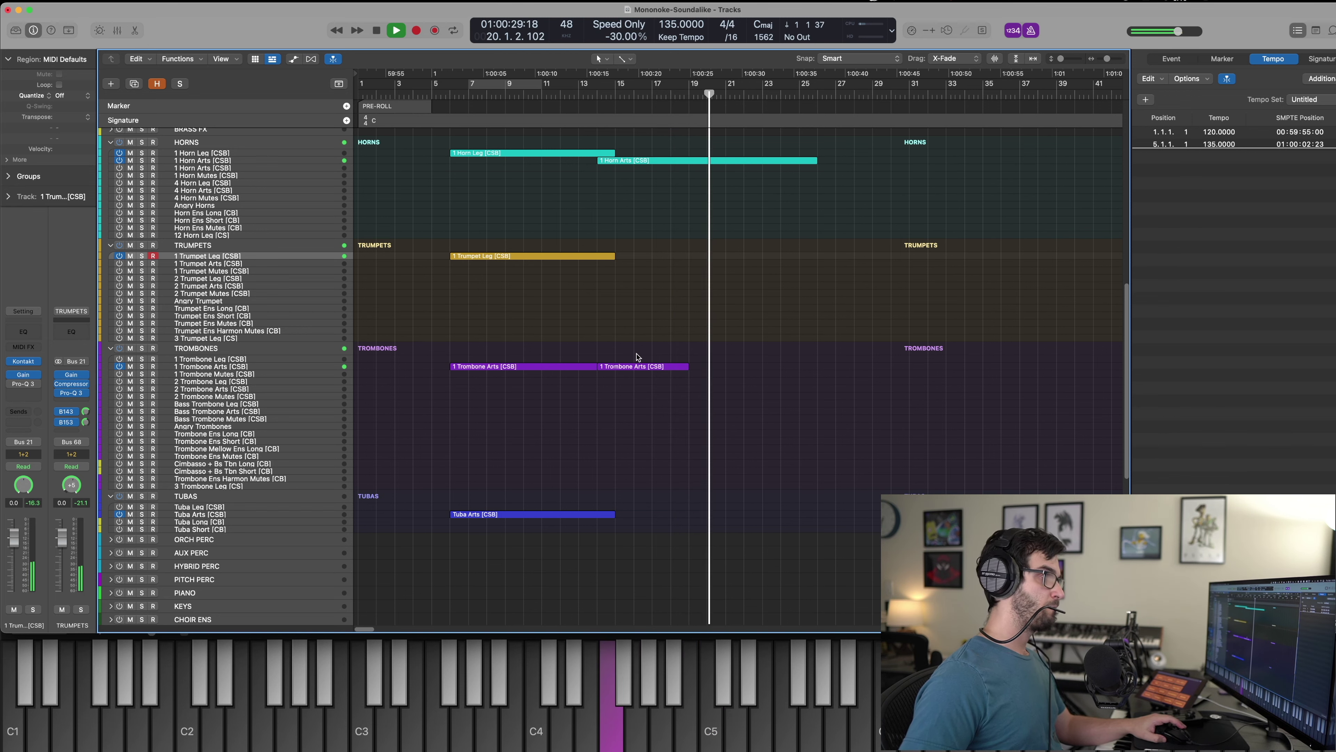
key("shift+r")
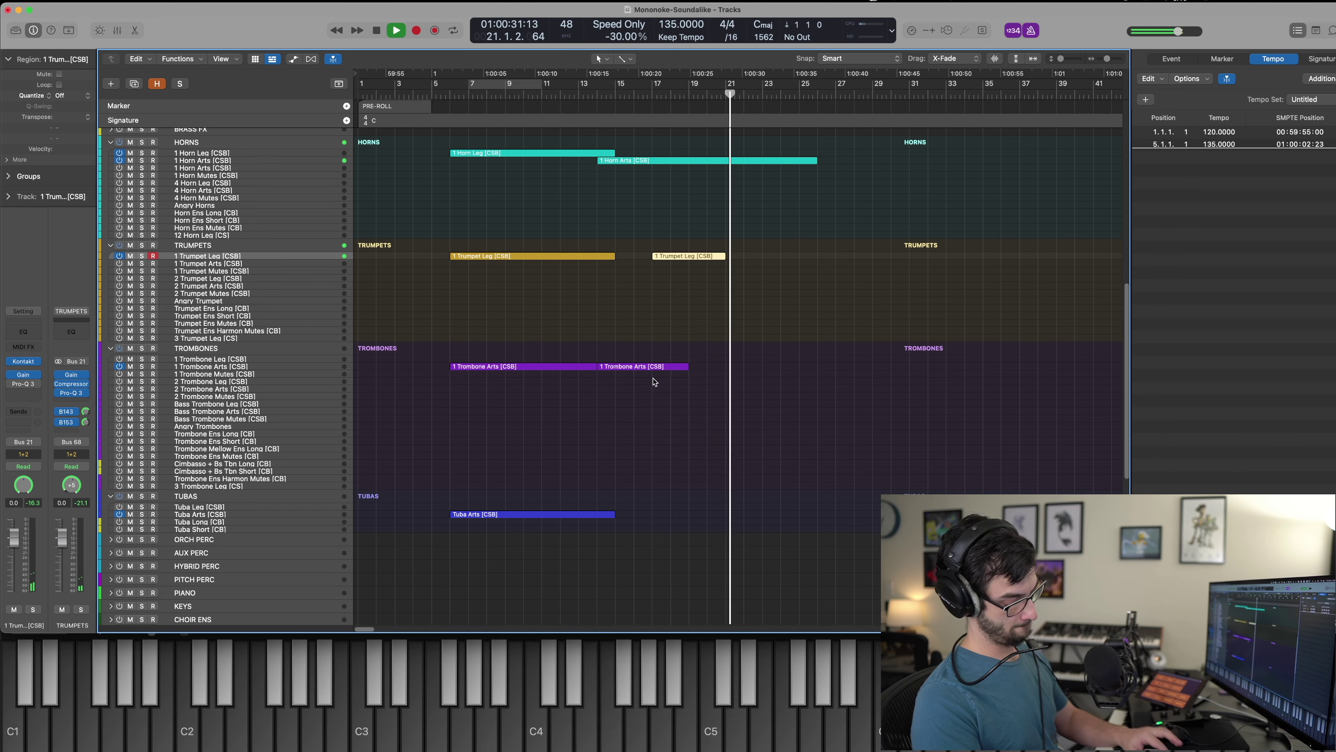
key("space")
Raise the last three notes of the captured trumpet phrase by an octave in the Piano Roll and listen to the result.
key("space")
key("p")
key("super+a")
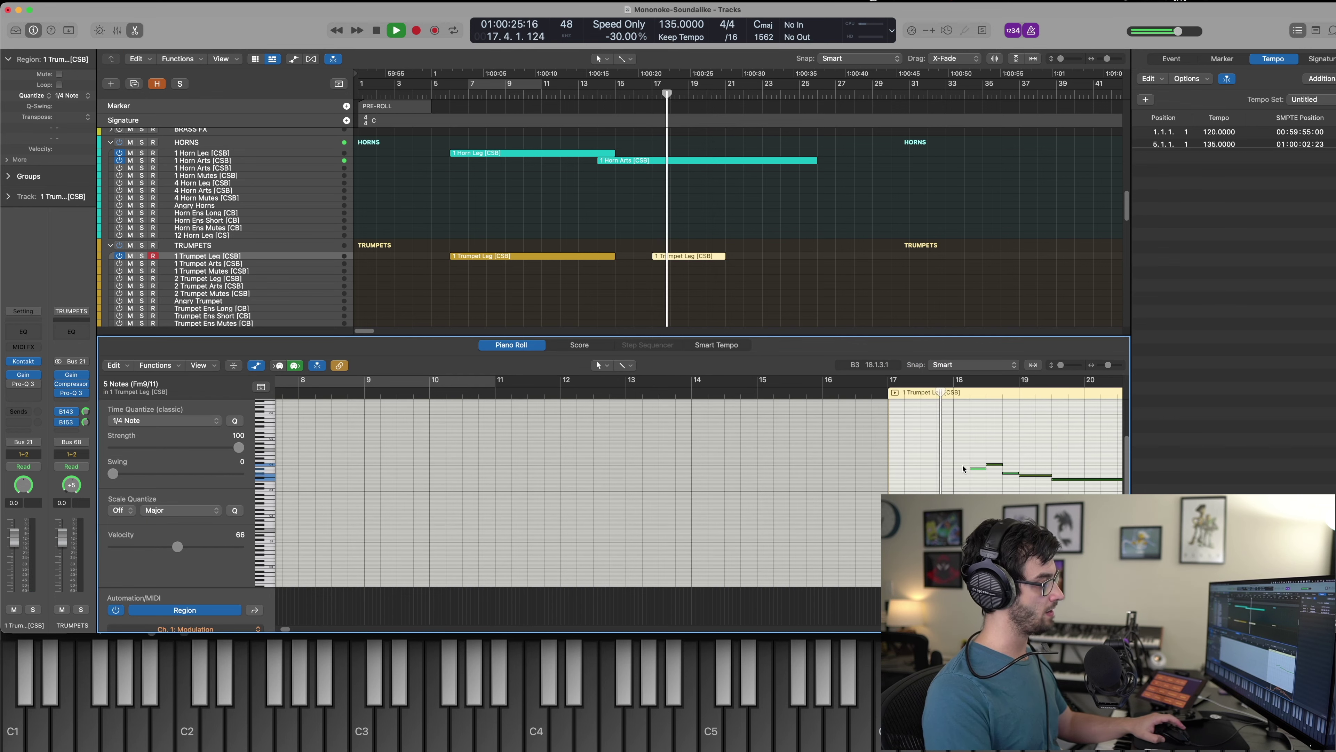
key("p")
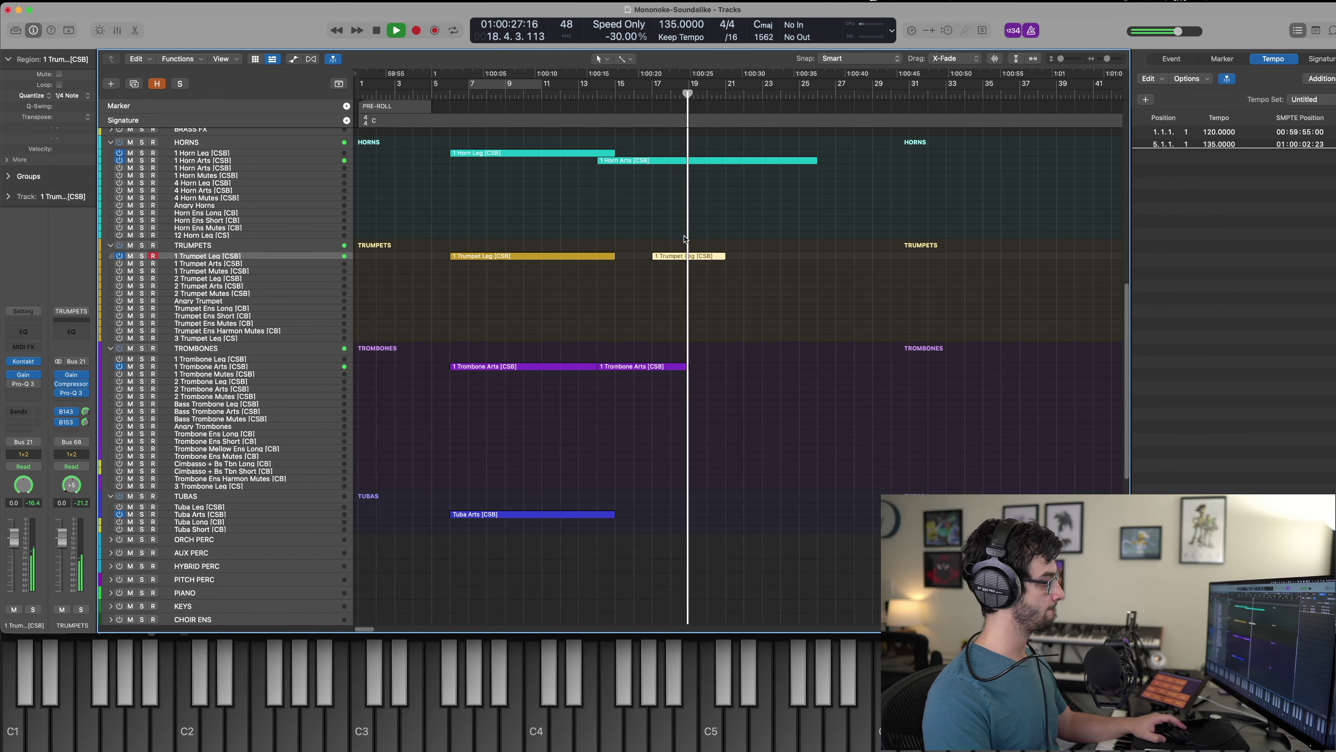
key("p")
key("space")
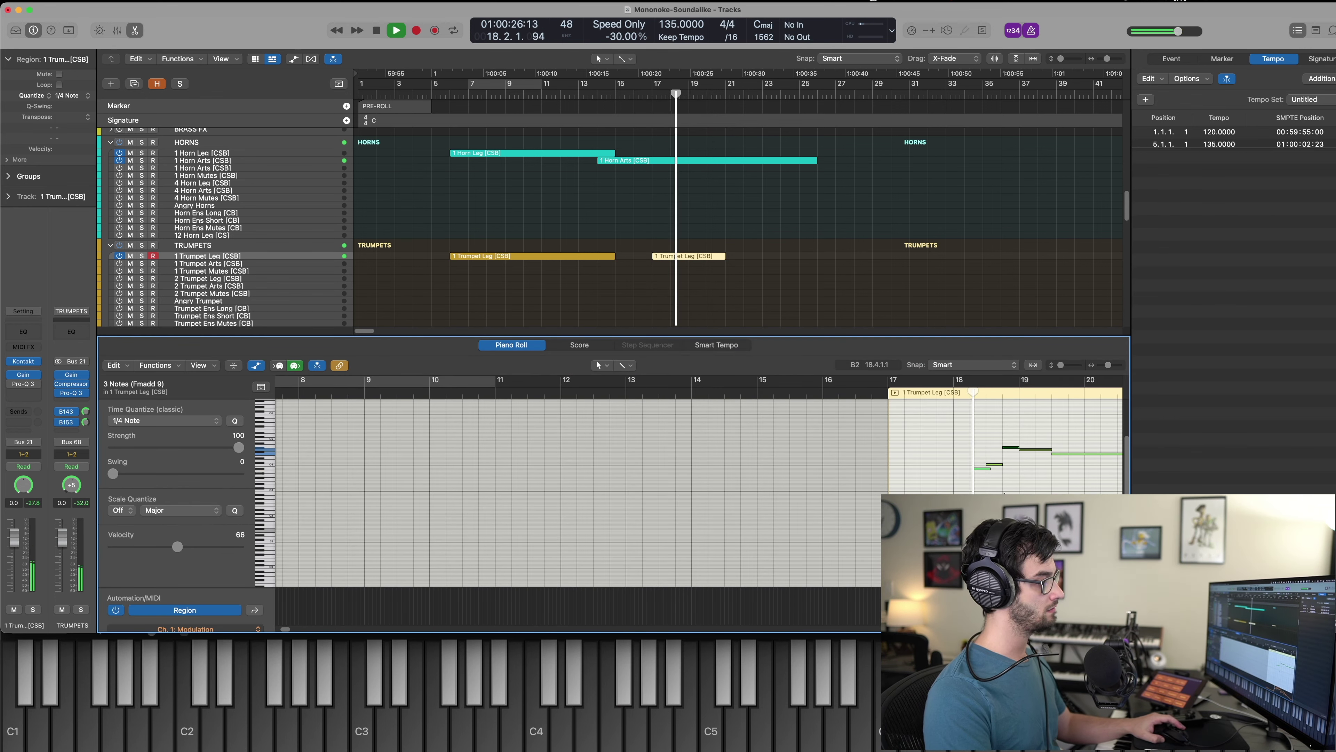
scroll(929, 463, "right", 6)
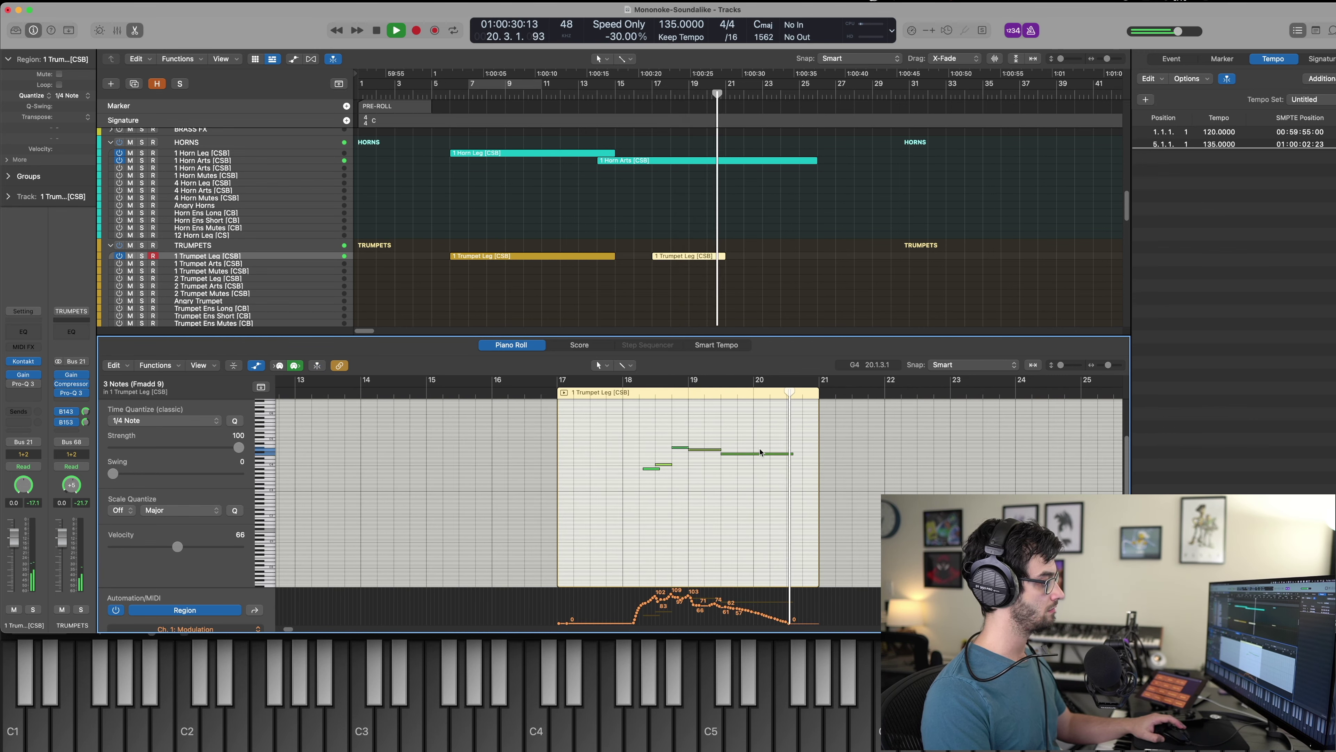
key("p")
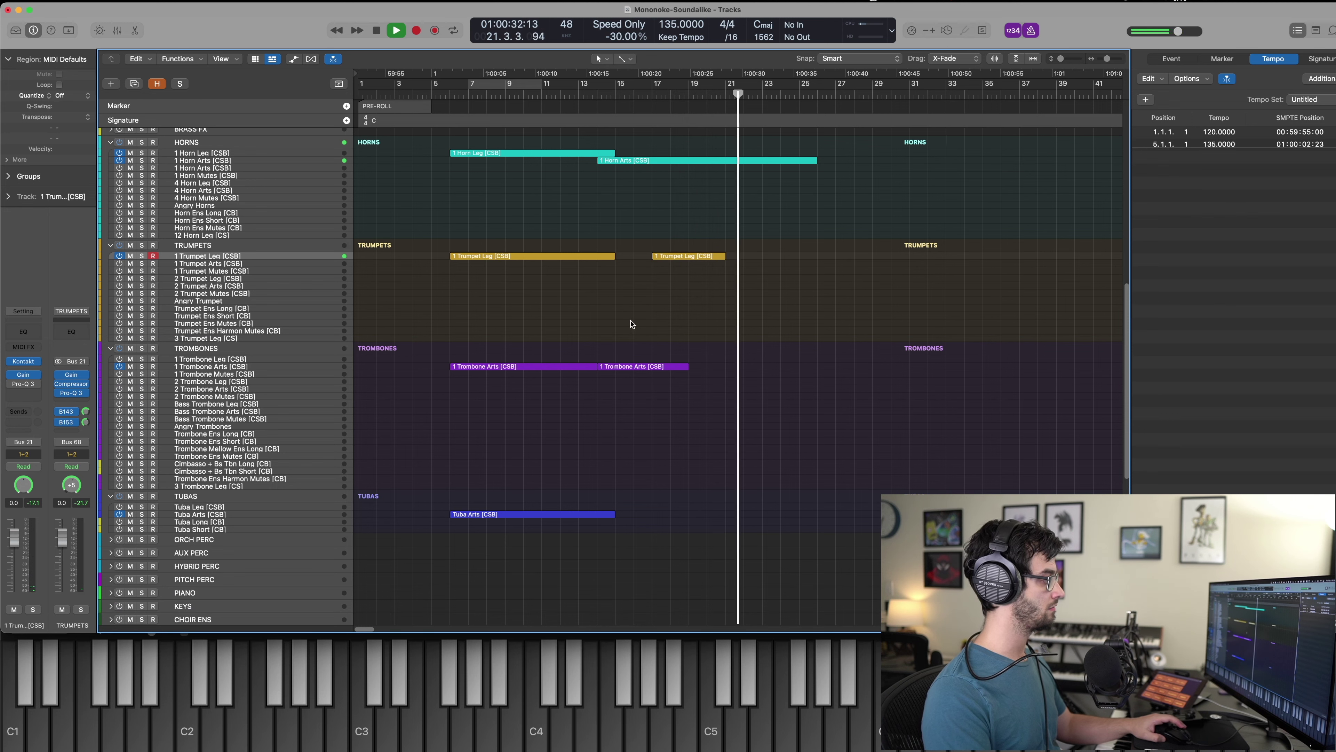
key("space")
Play the following trombone chords live from bar 18 on 1 Trombone Arts [CSB] and capture them as a region.
key("comma")
key("comma")
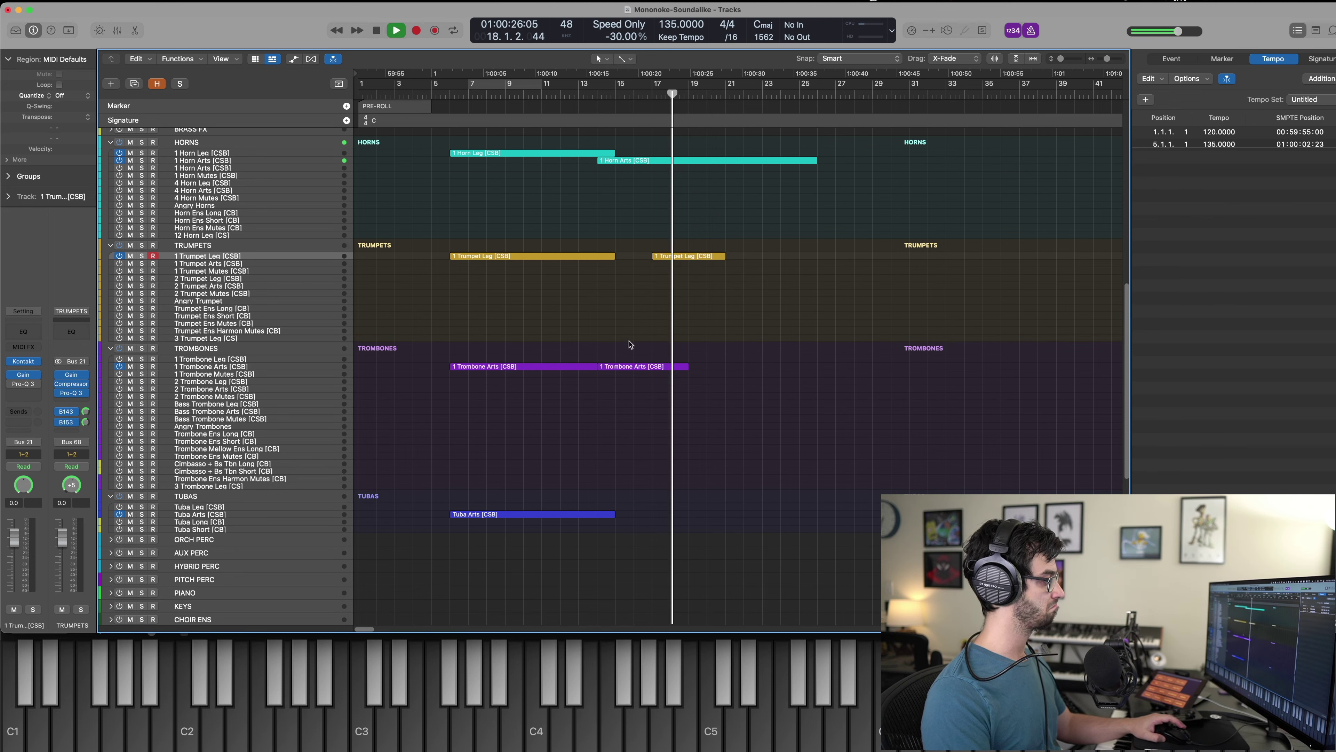
left_click(639, 367)
key("space")
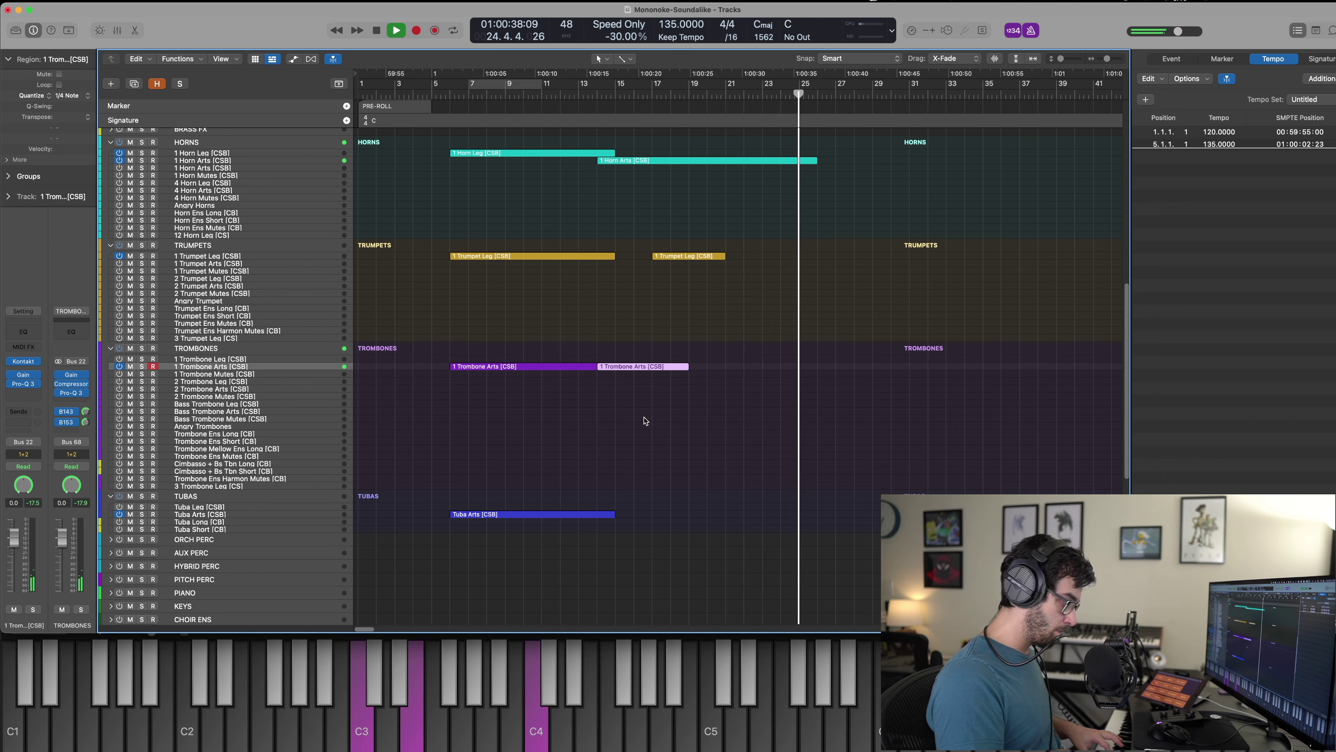
key("shift+r")
key("space")
Show the newly captured trombone region together with the 1 Horn Arts [CSB] region in the Piano Roll to compare their notes.
key("comma")
key("e")
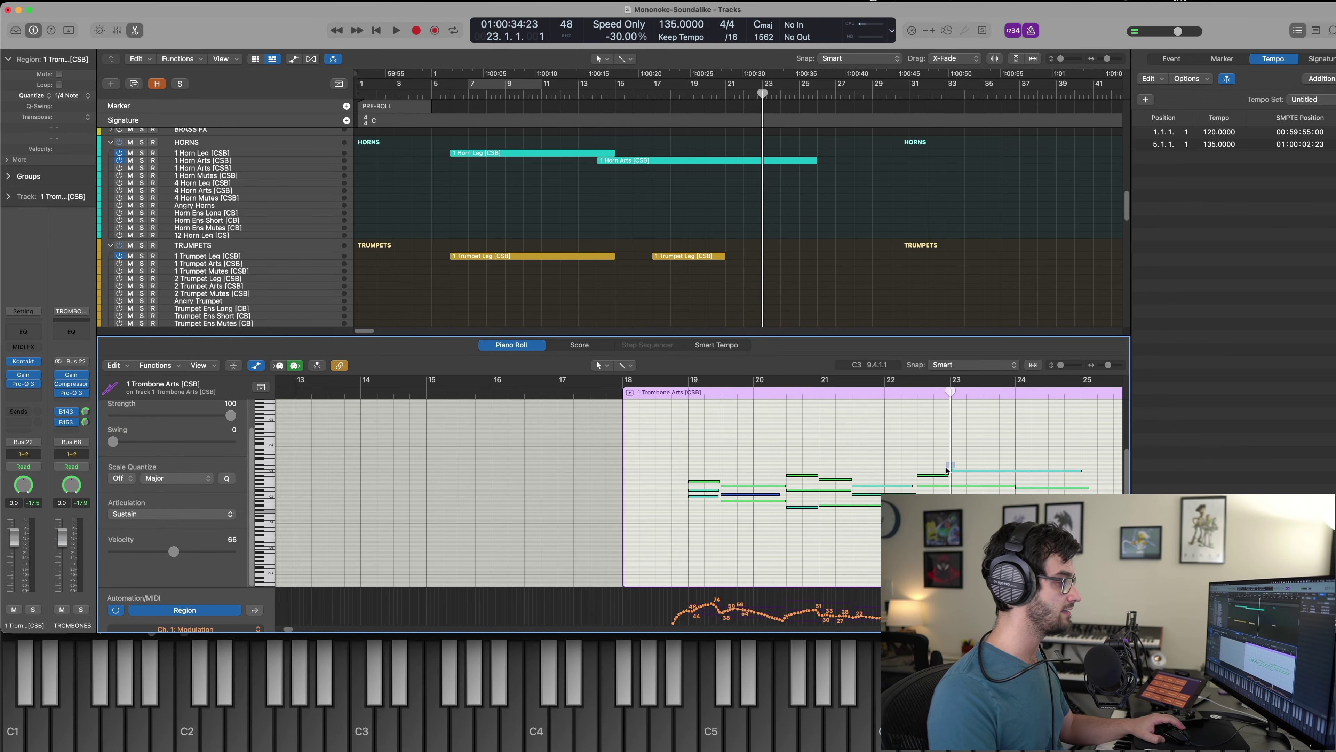
key("e")
scroll(778, 368, "up", 1)
left_click(747, 167, "shift")
key("e")
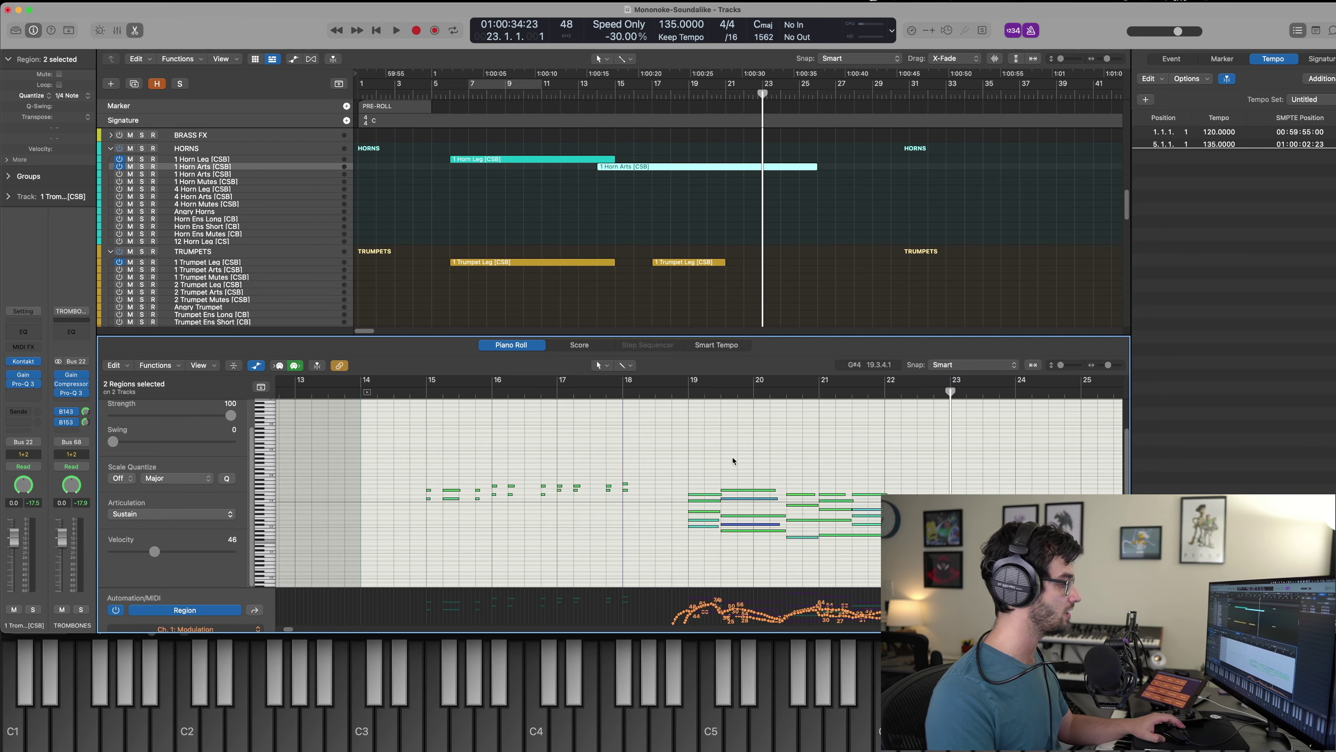
Solo the selected trombone and horn parts and play them together from bar 19.
key("comma")
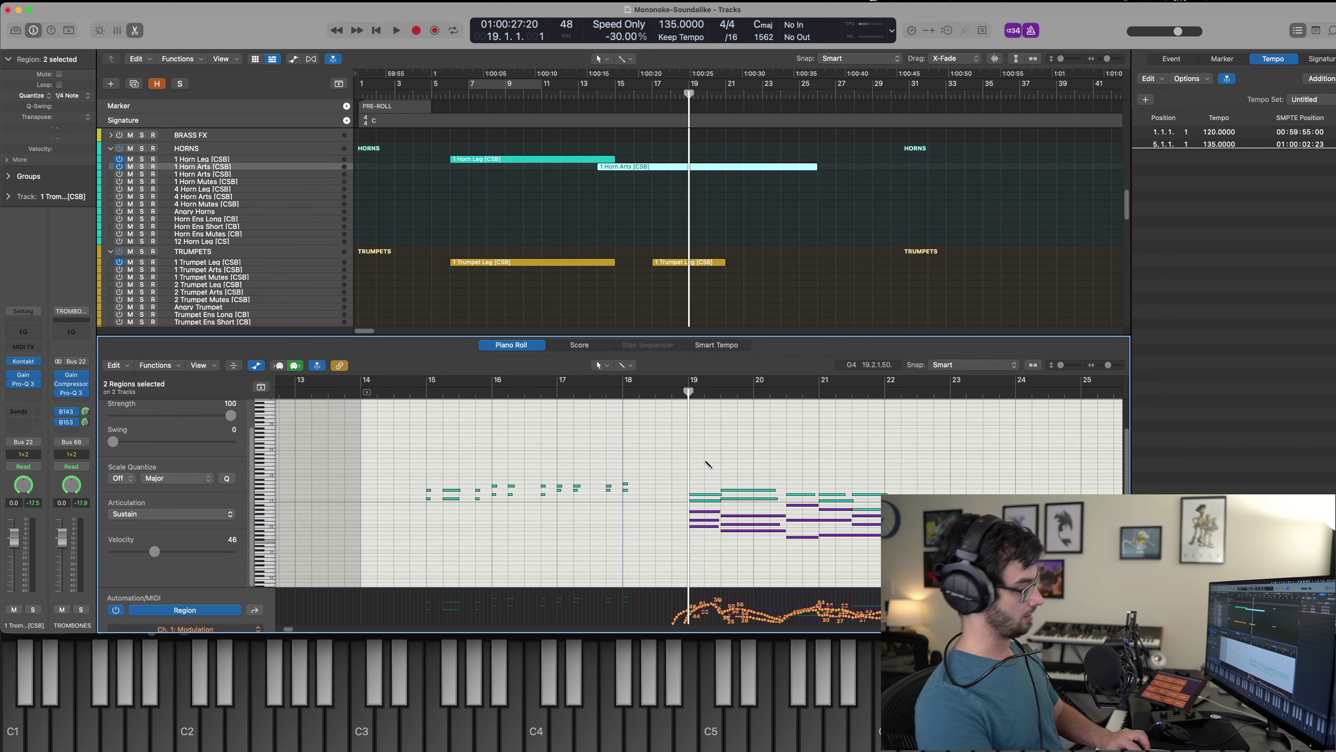
key("s")
key("space")
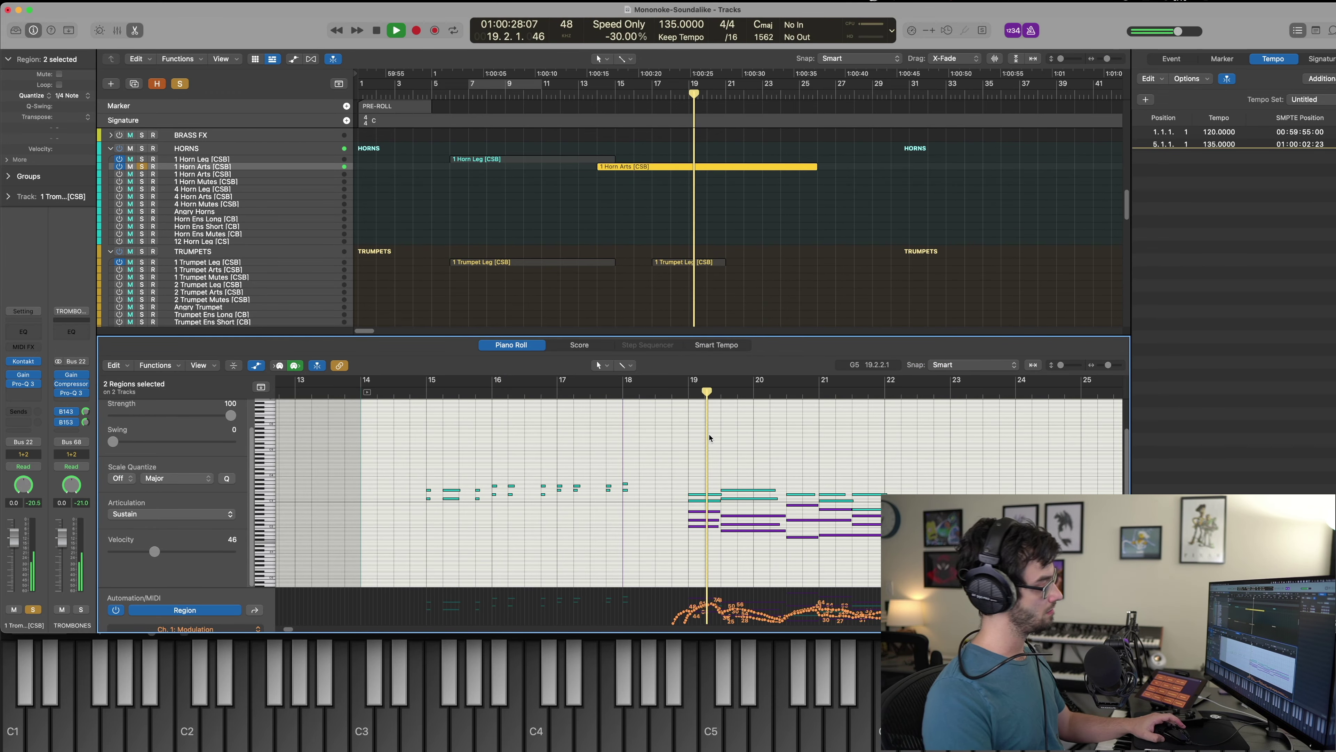
Audition the passage from bar 19 and raise the two upper trombone notes of the chord on beat 3 of bar 19.
key("space")
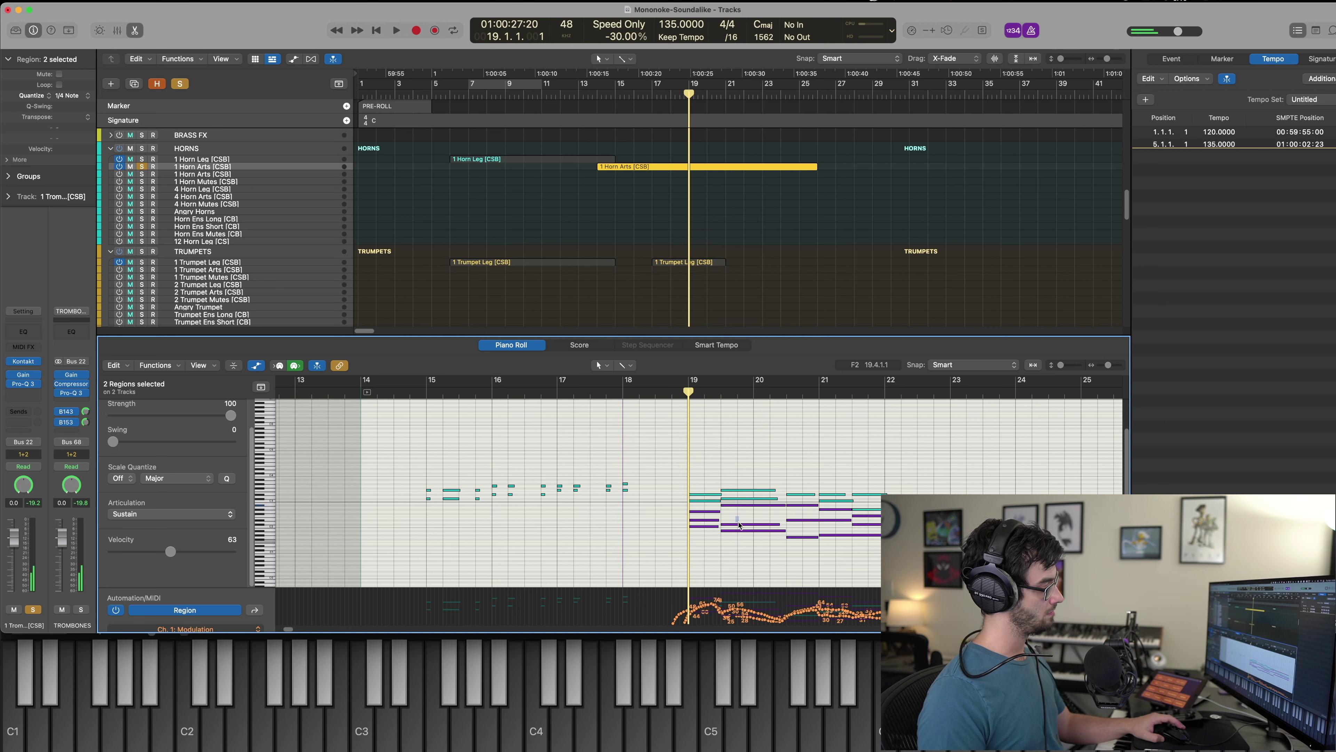
key("space")
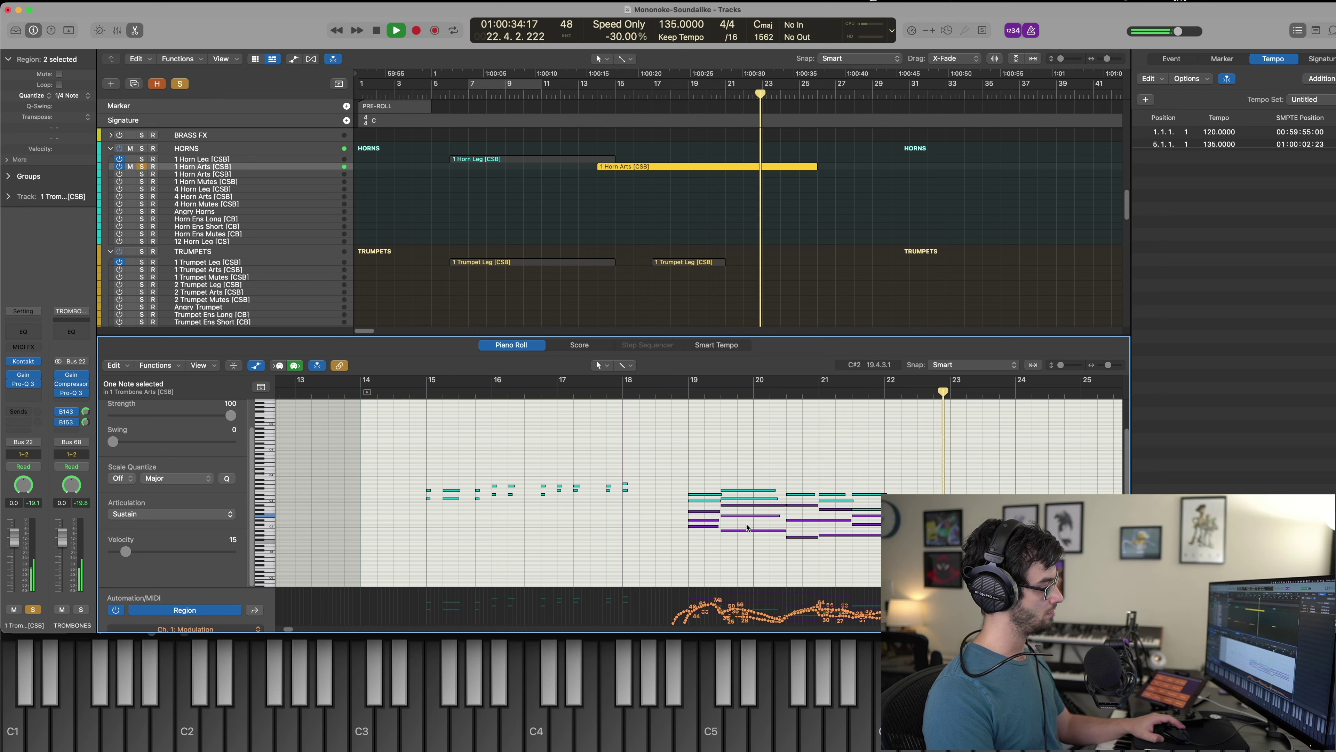
scroll(768, 531, "right", 5)
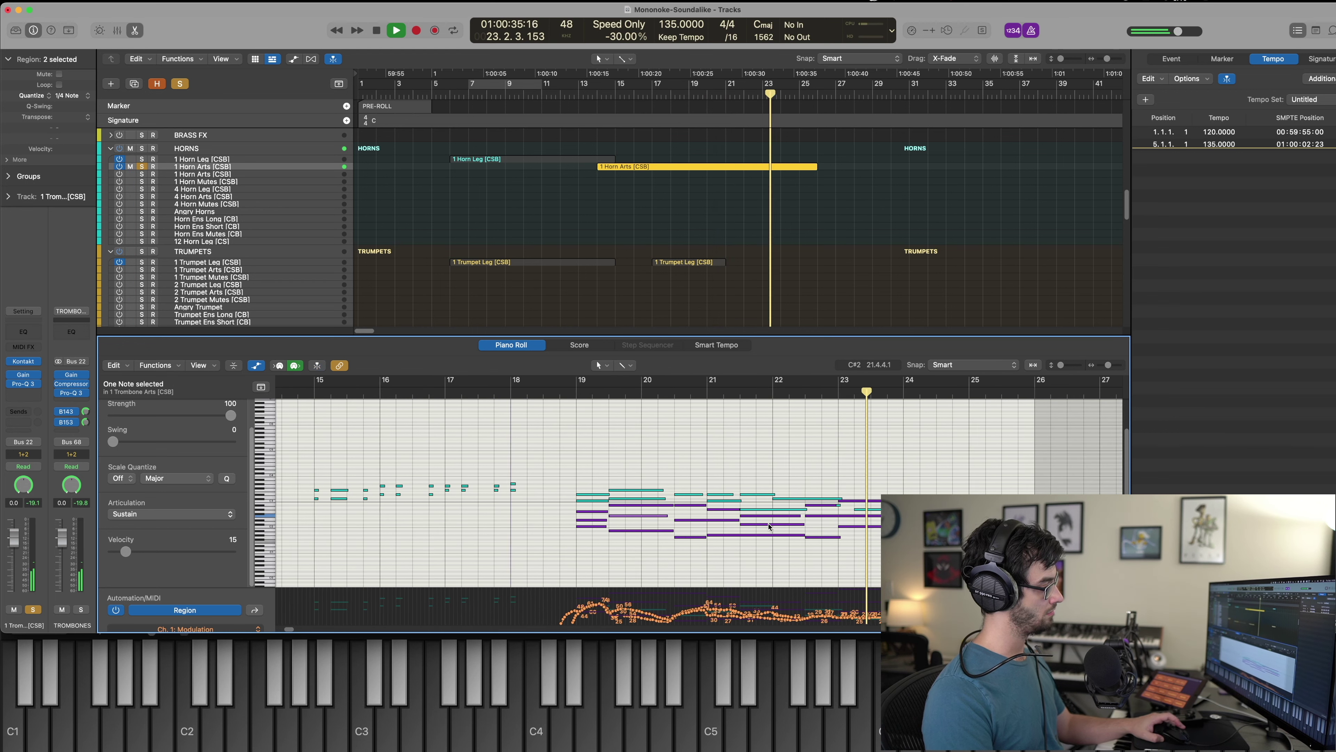
Extend the start of the lower horn note back to the beginning of bar 23 and display both regions again.
key("space")
left_click(746, 509)
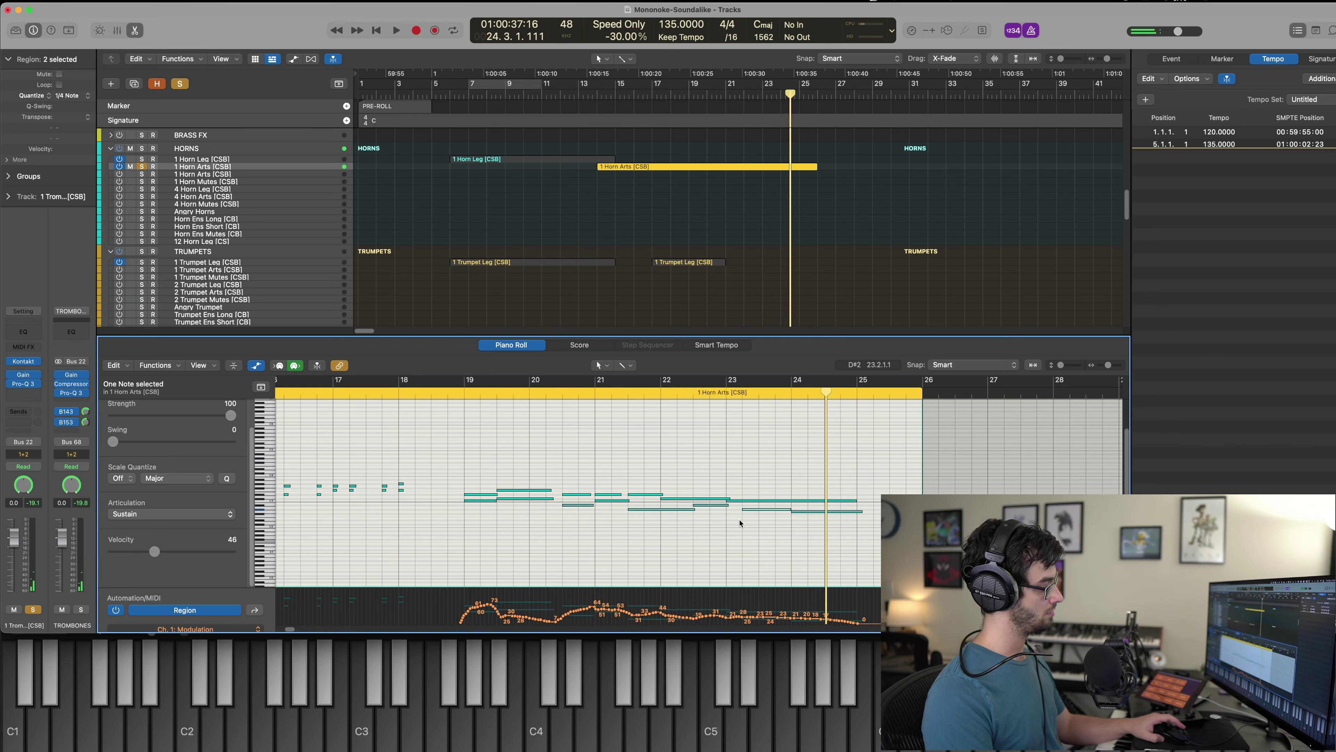
key("comma")
key("comma")
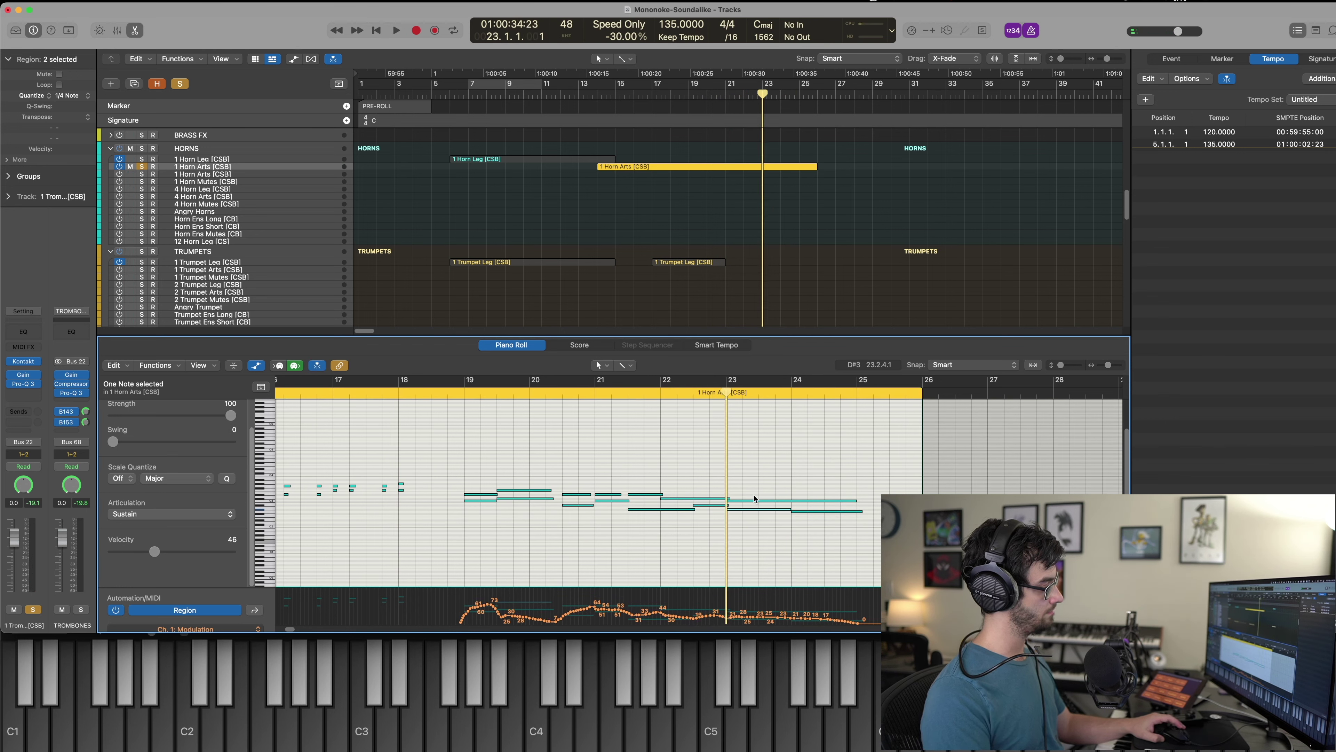
double_click(755, 522)
Play back the opening horn and trombone chords from bar 19.
key("comma")
key("comma")
key("comma")
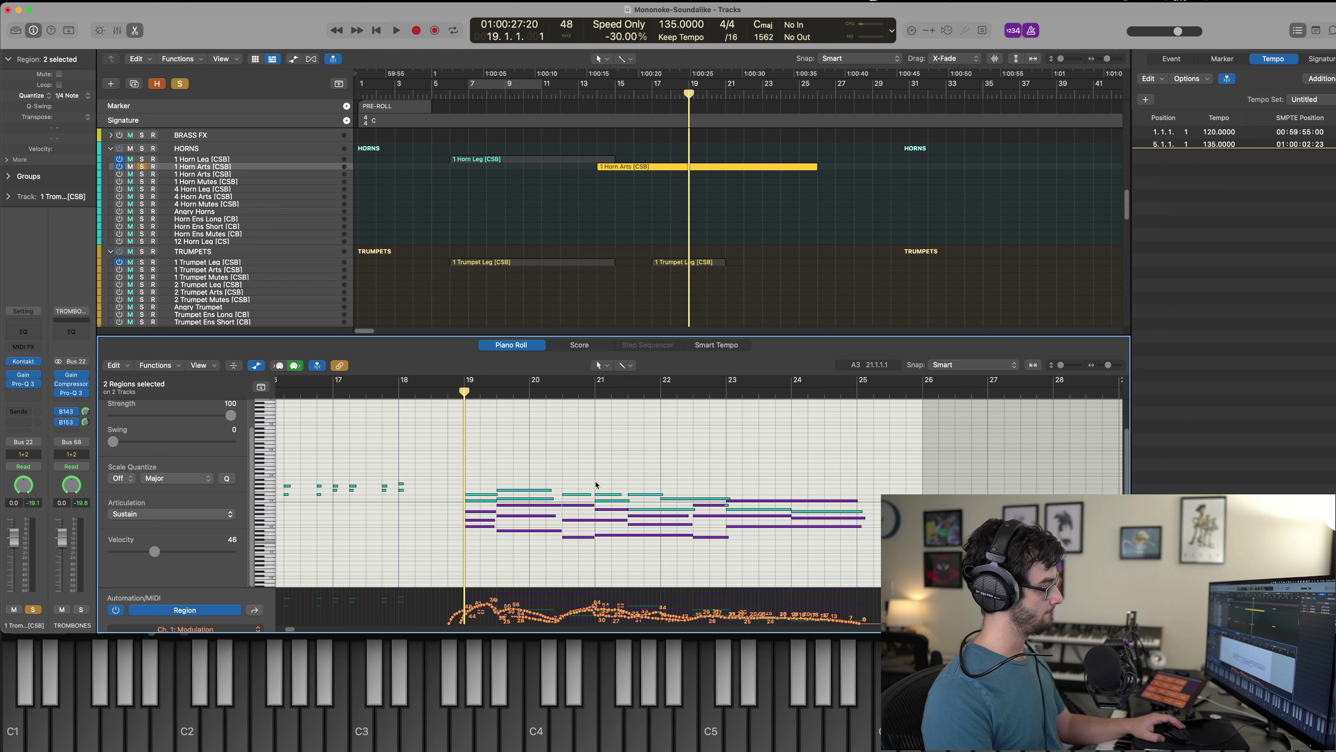
key("space")
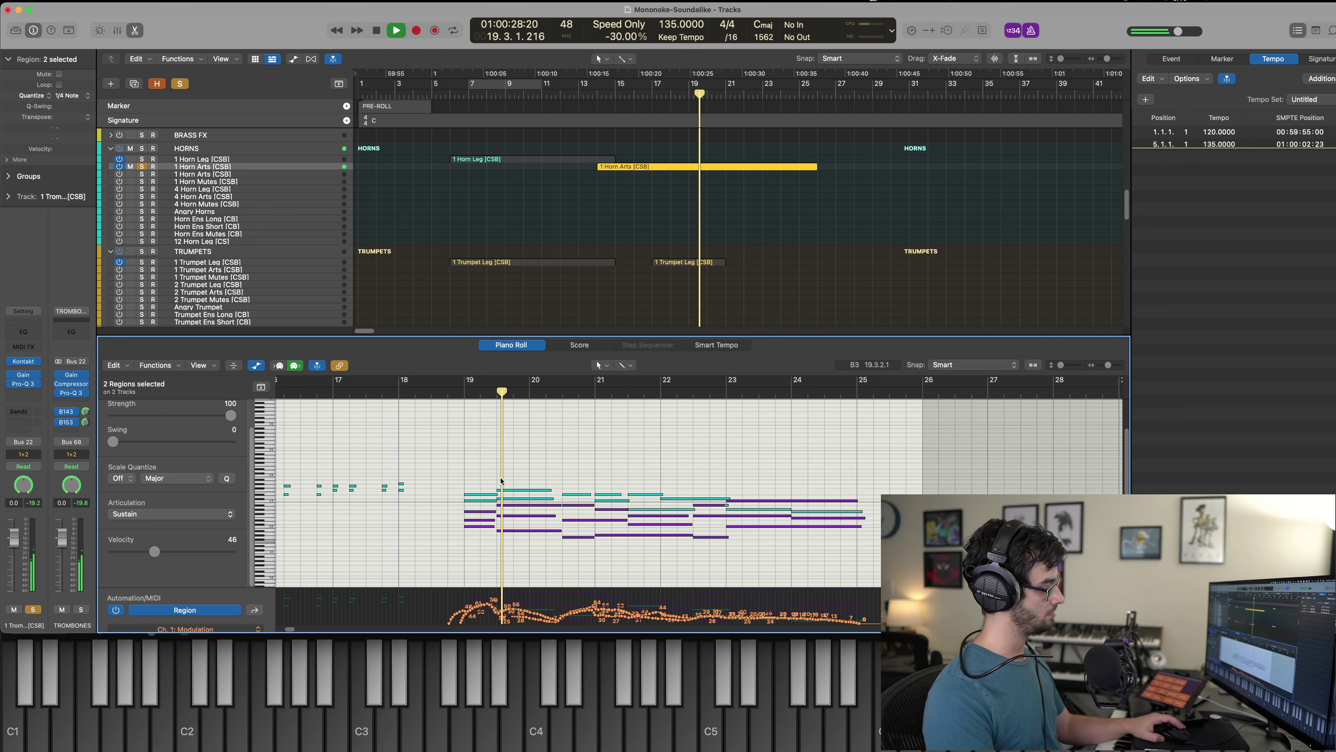
key("space")
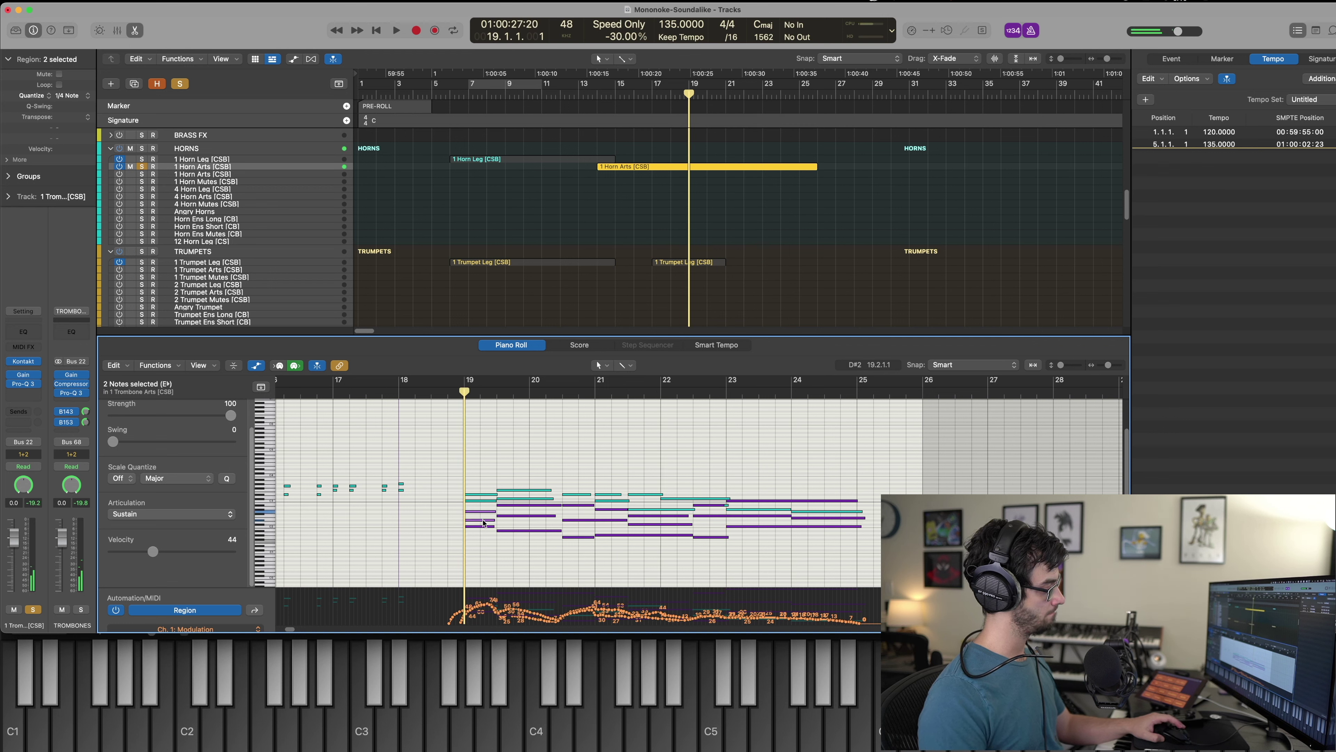
Audition the trombone notes of bar 19's opening chord and raise its top note above its original pitch.
left_click(487, 511)
left_click(485, 526)
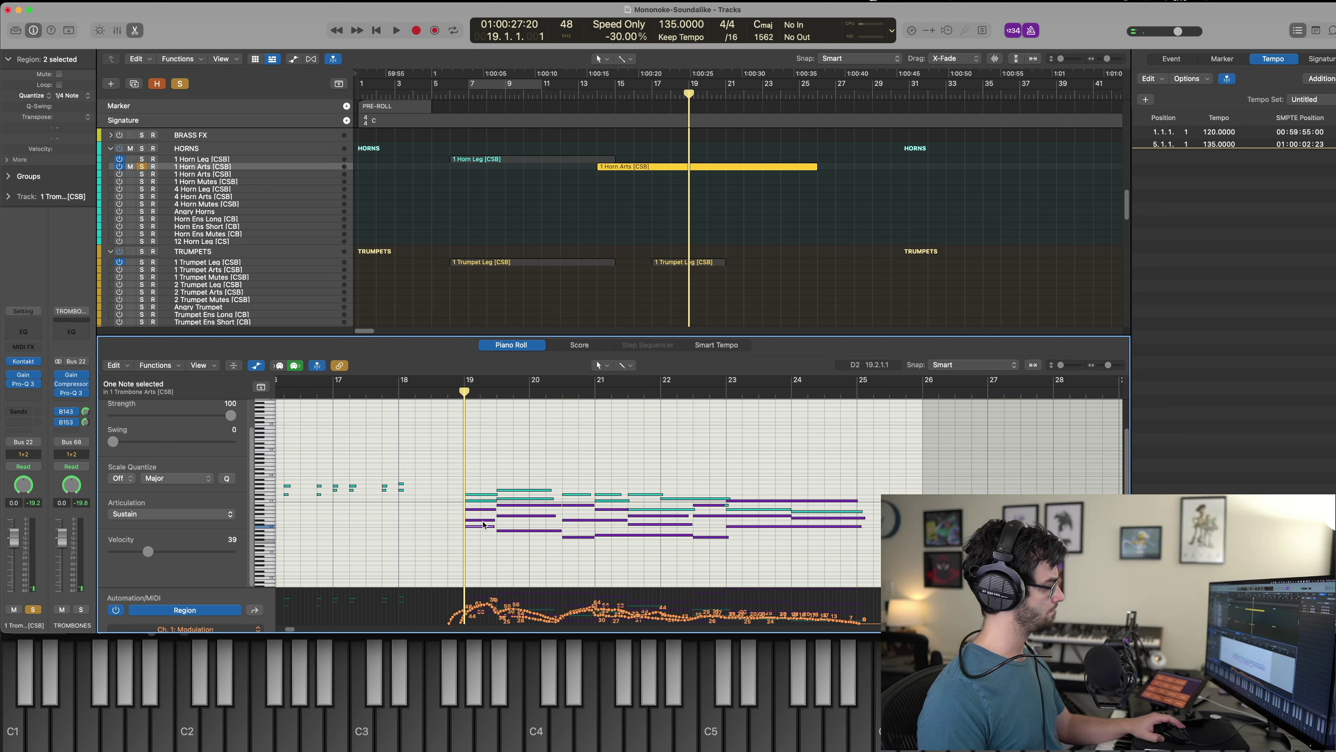
left_click(484, 511)
left_click(486, 510)
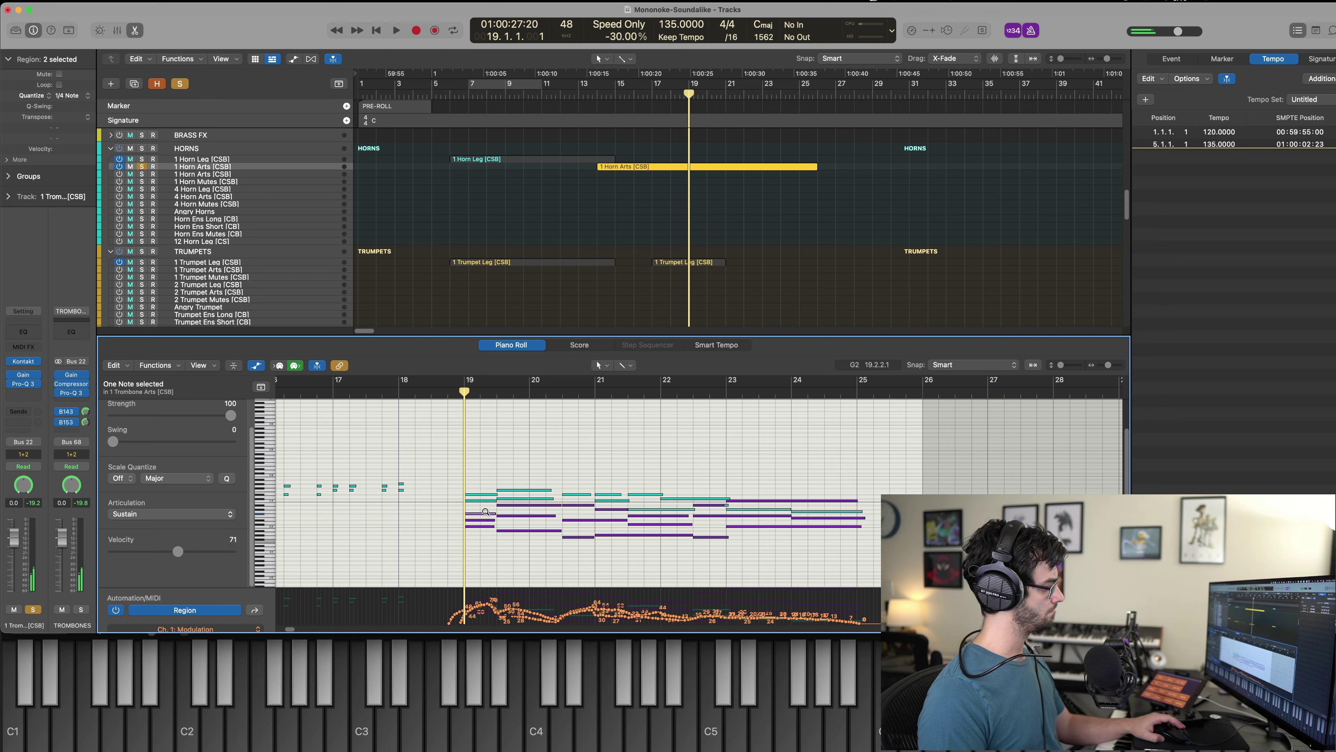
key("space")
key("space")
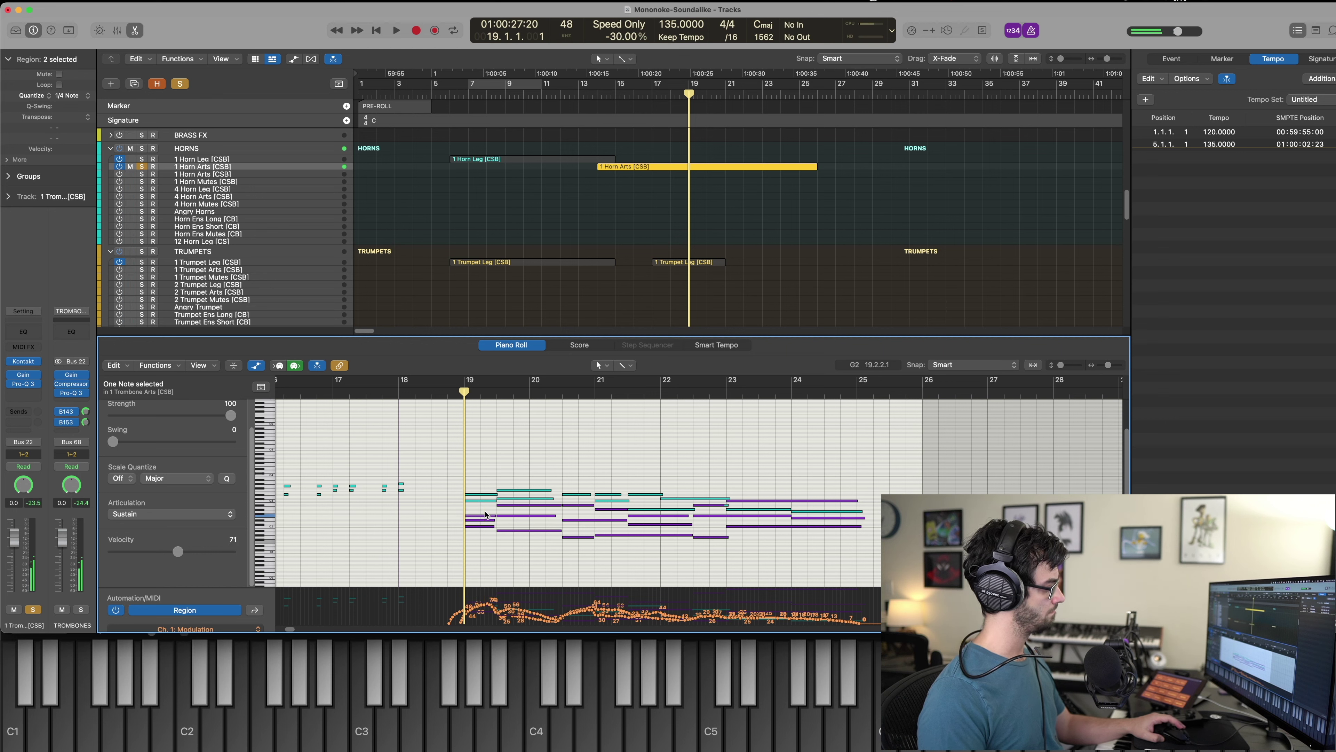
left_click_drag(488, 514, 487, 503)
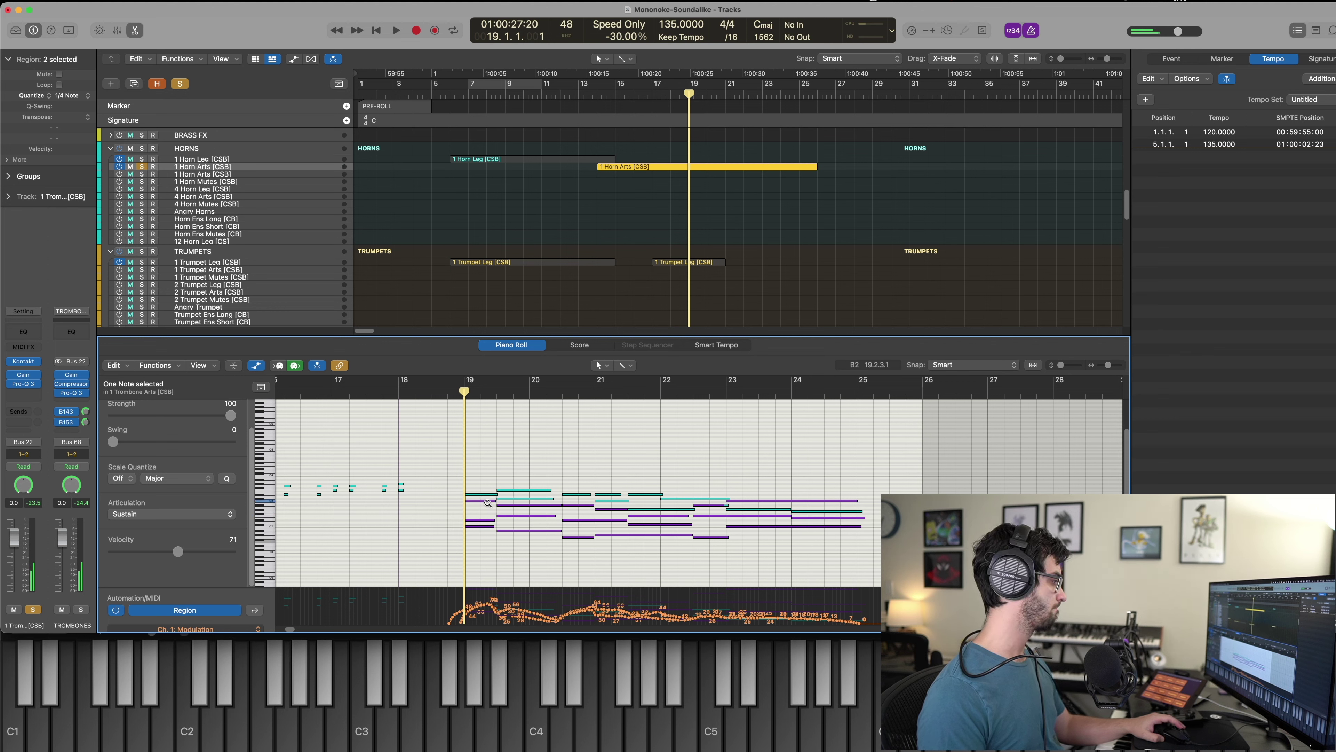
Raise the middle trombone note of bar 19's opening chord and play the chord back.
left_click(483, 520)
key("alt+Up")
key("space")
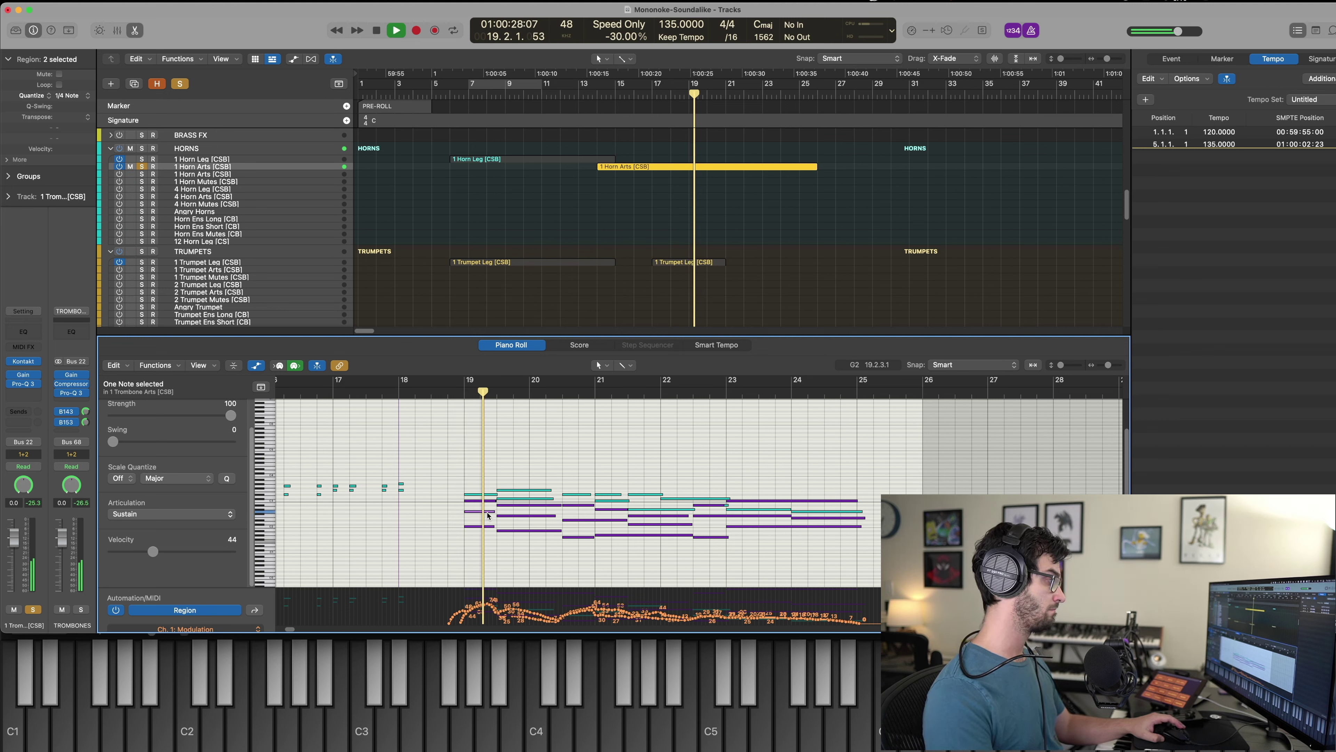
key("space")
Raise both horn notes of bar 19's opening chord and display both regions again.
left_click(482, 494)
key("alt+Up")
key("alt+Up")
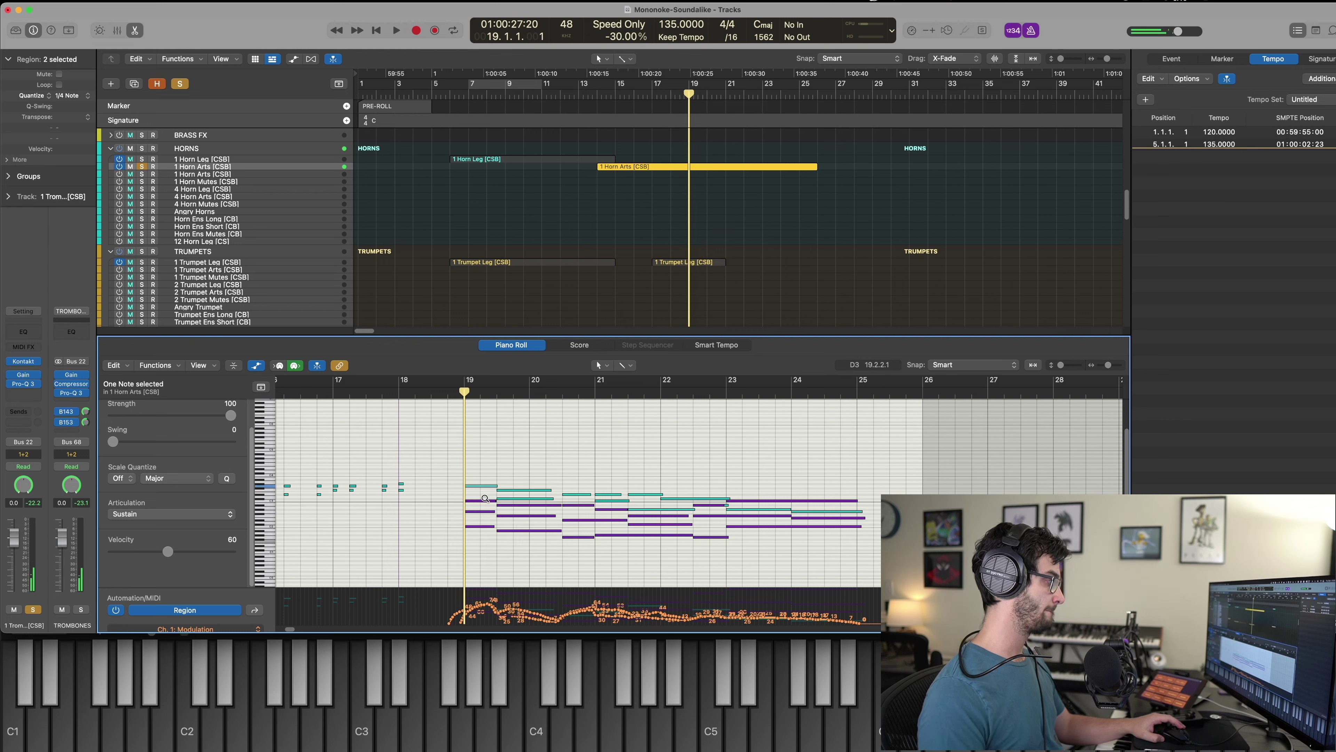
double_click(488, 486)
left_click(484, 499)
left_click_drag(485, 501, 480, 495)
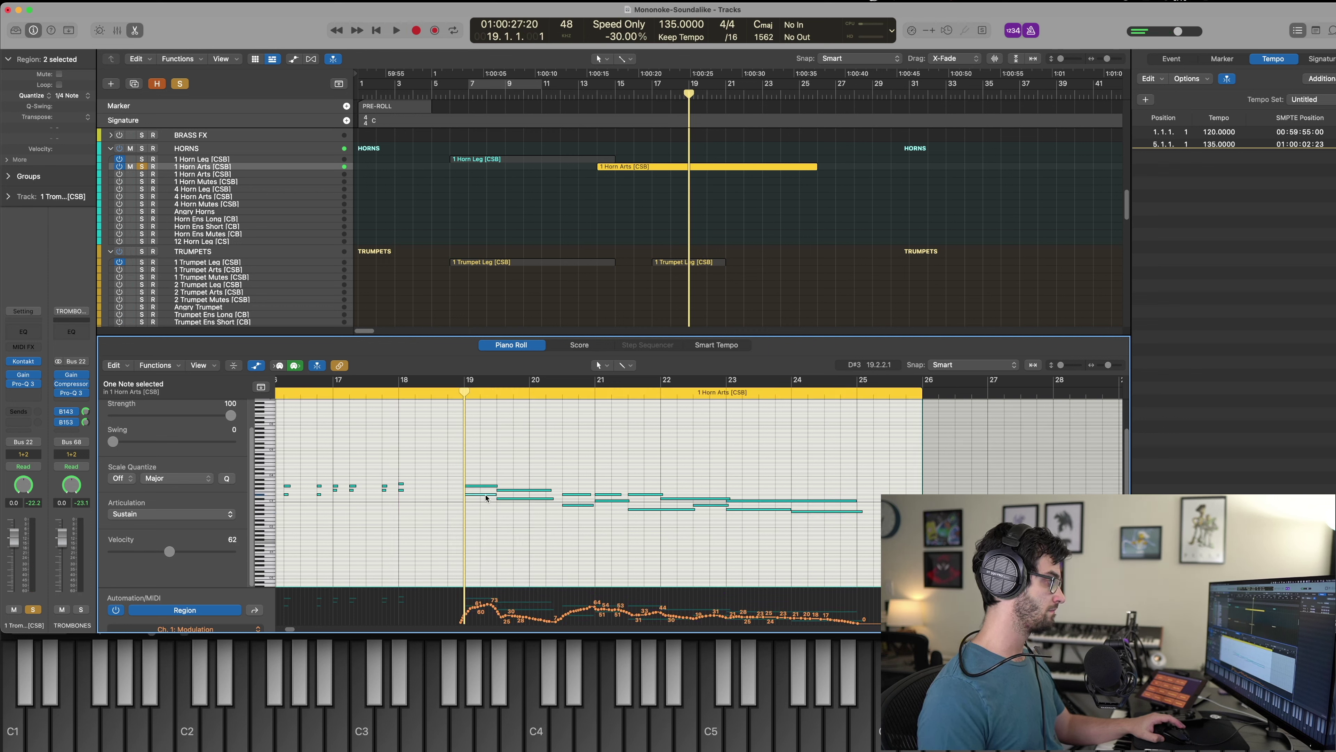
double_click(492, 472)
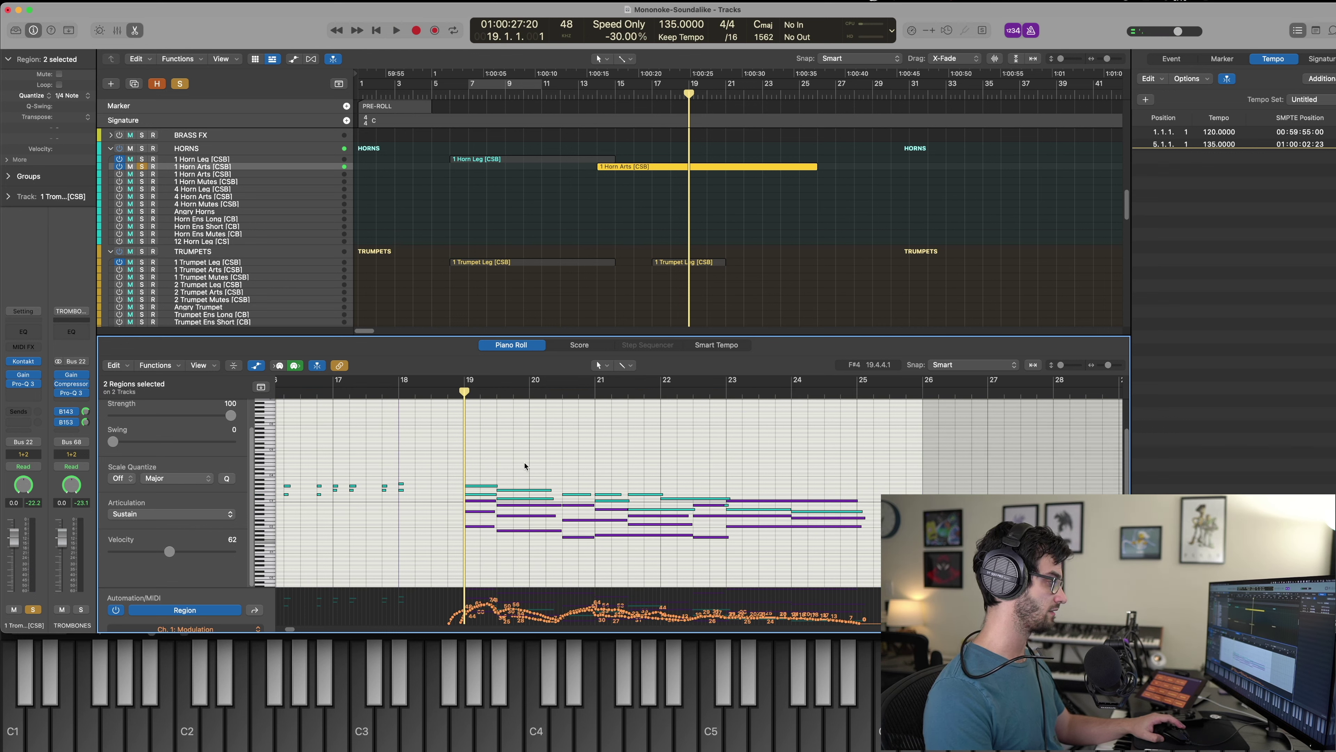
Play the passage from bar 19 and delete the upper trombone note at the start of bar 21.
key("space")
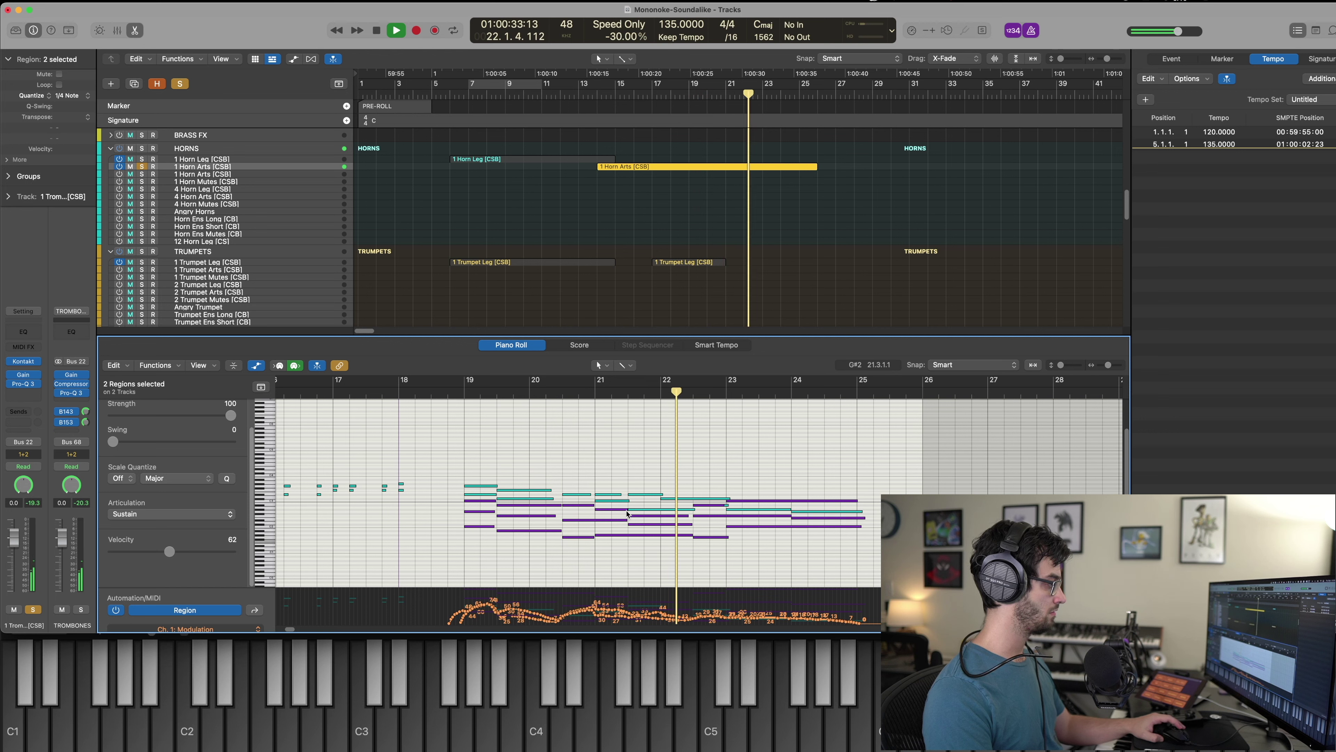
key("space")
left_click(641, 525)
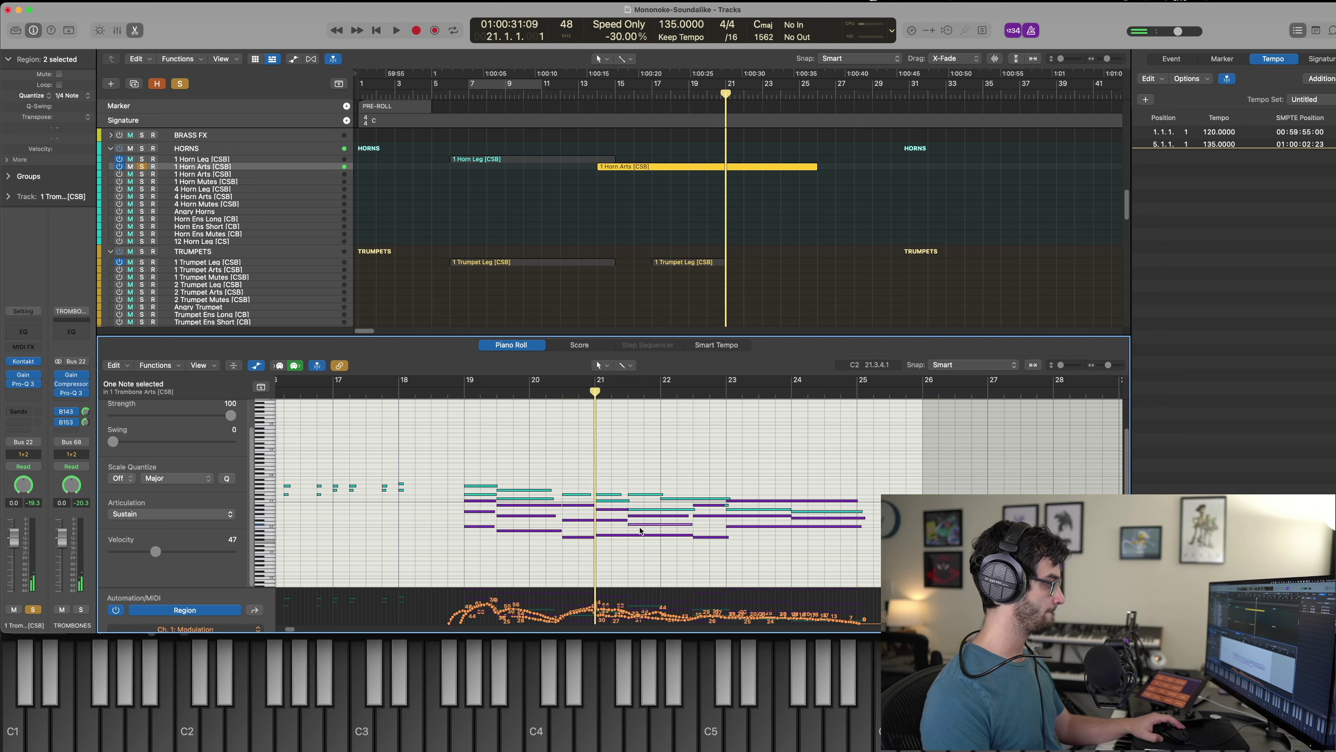
left_click(621, 393)
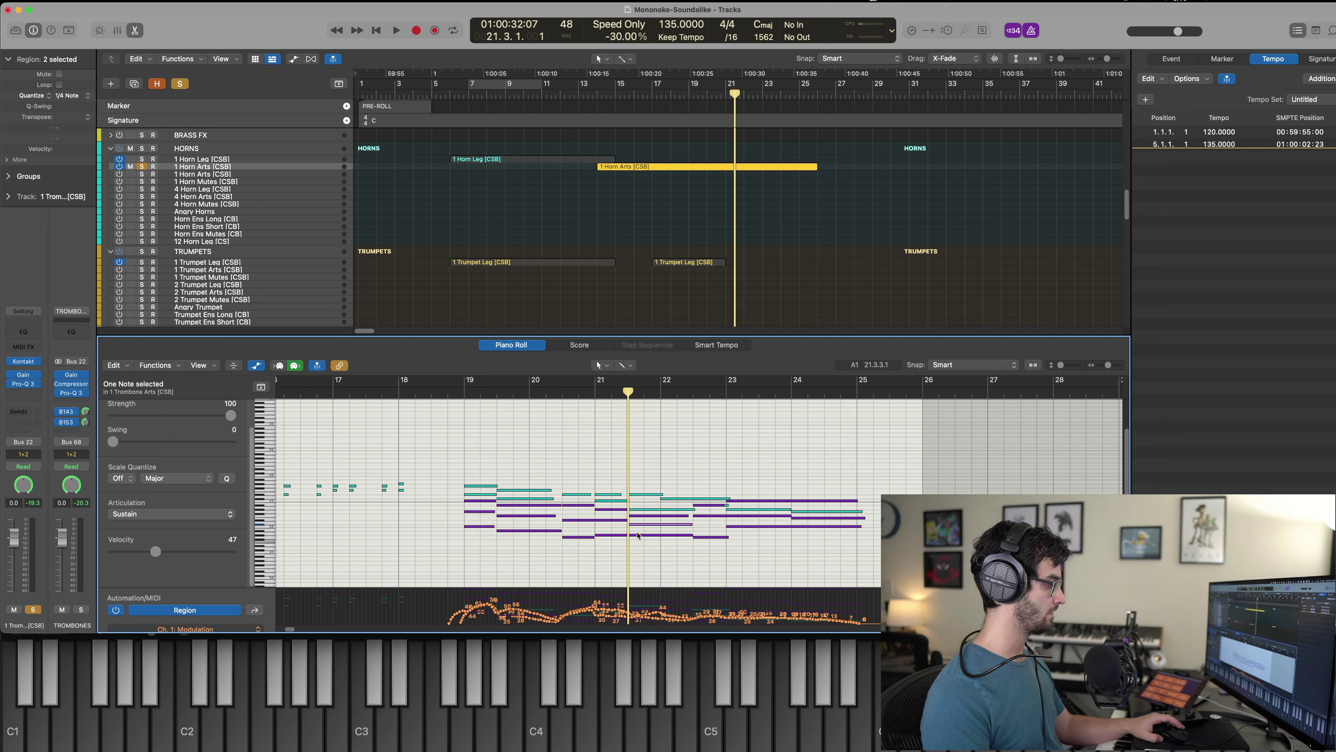
left_click(613, 510)
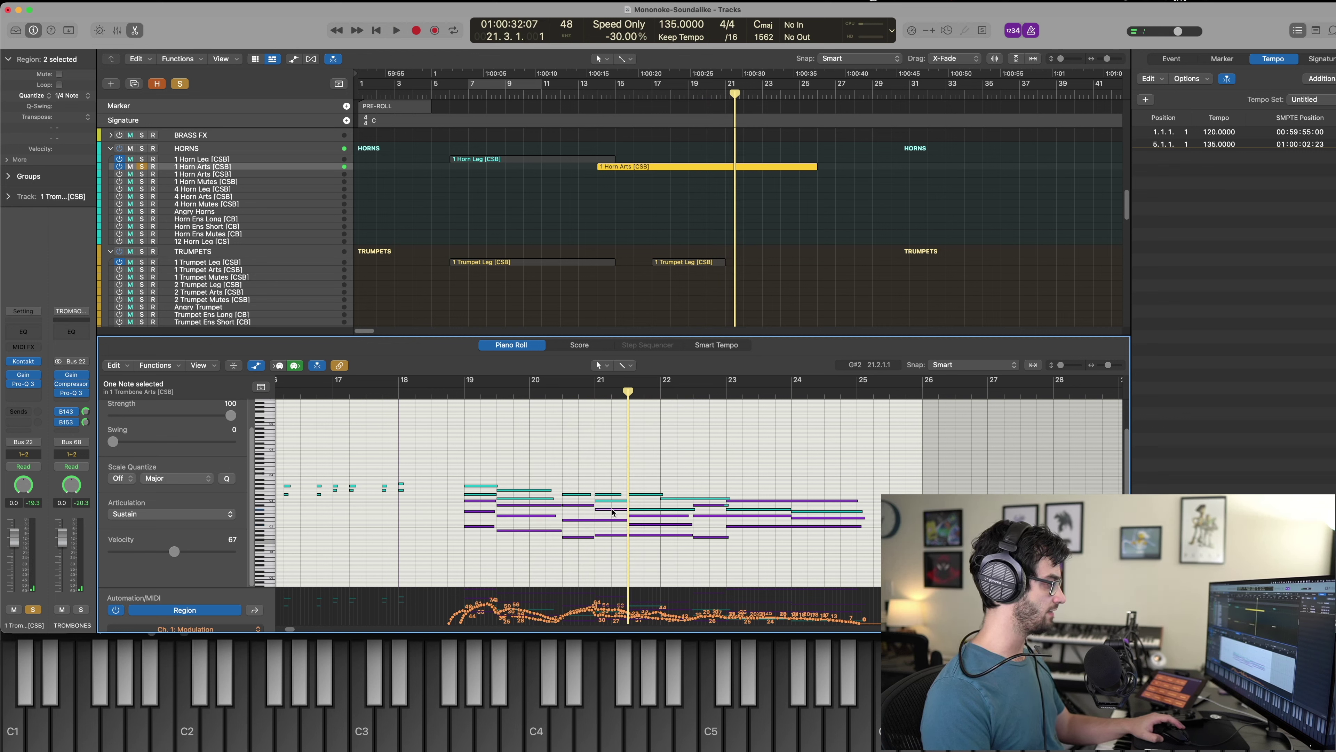
key("comma")
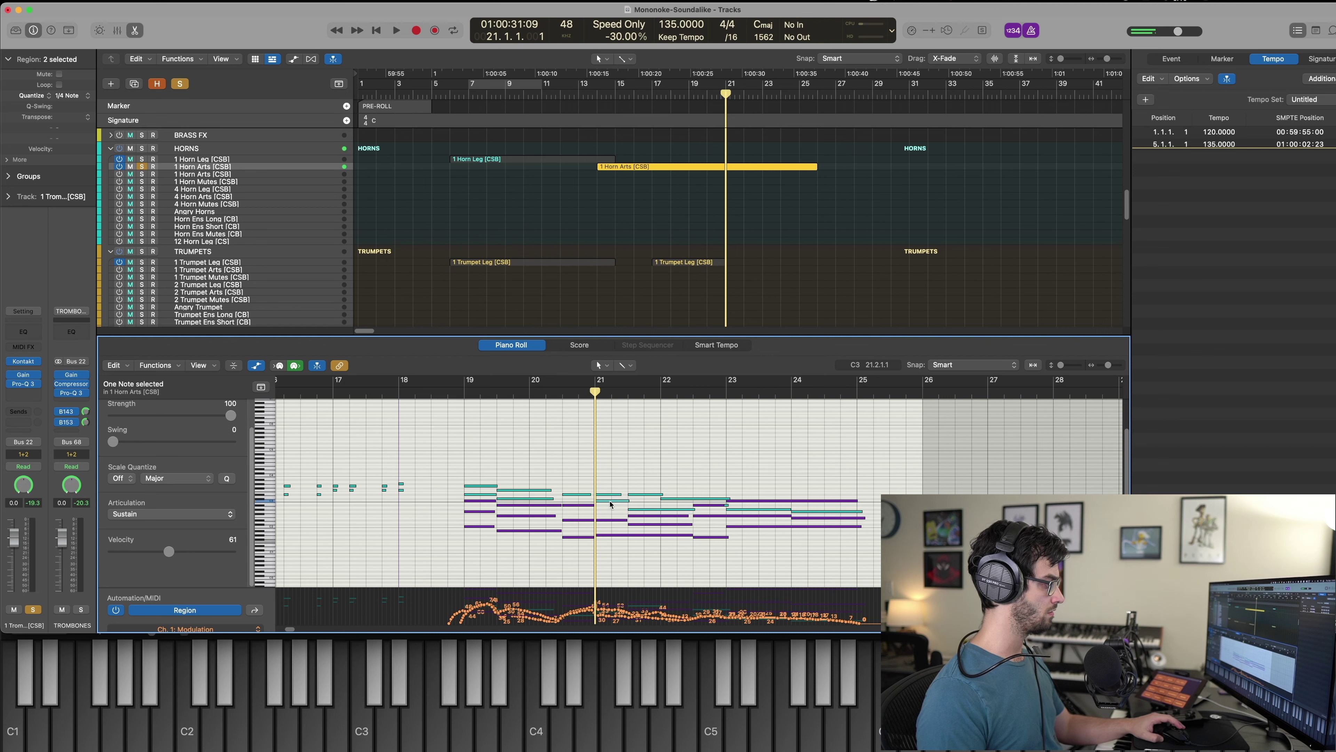
Audition the transition into bar 21 and delete the trombone note doubling the lower horn on beat 3 of bar 20.
key("space")
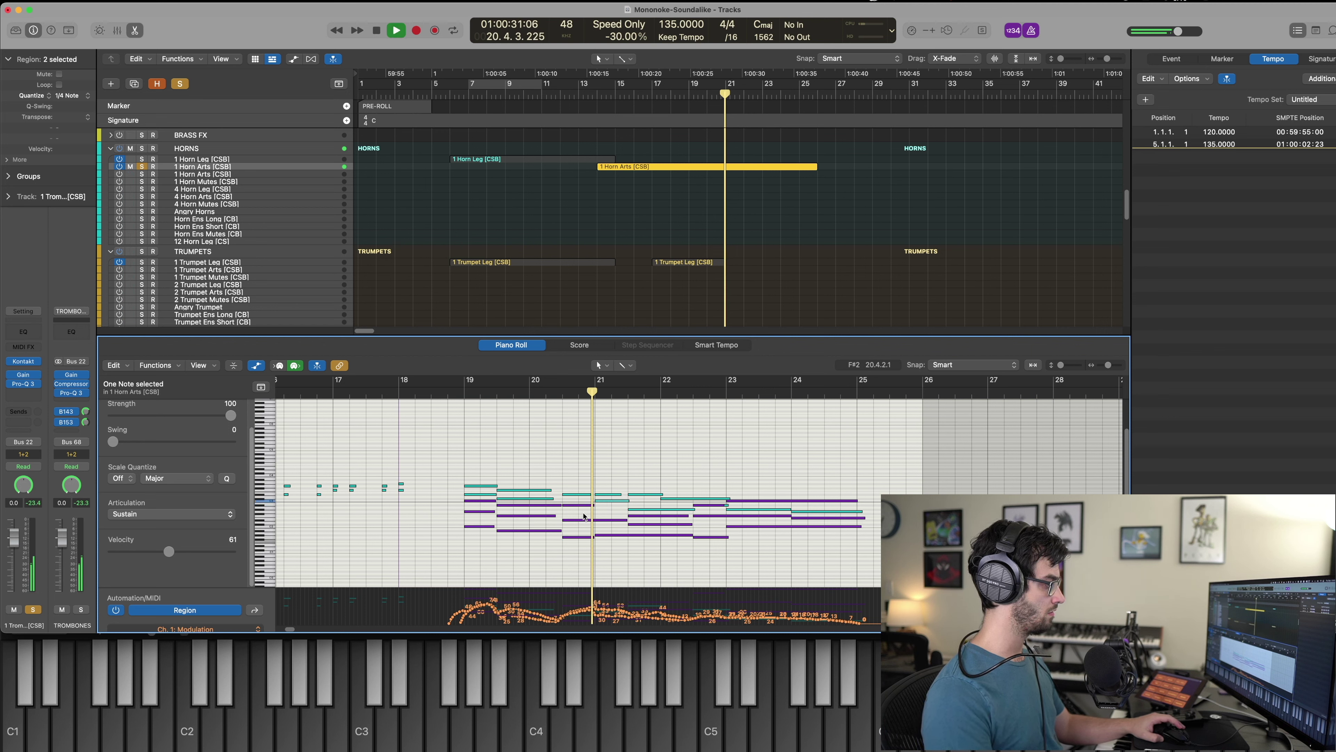
key("space")
left_click(586, 506)
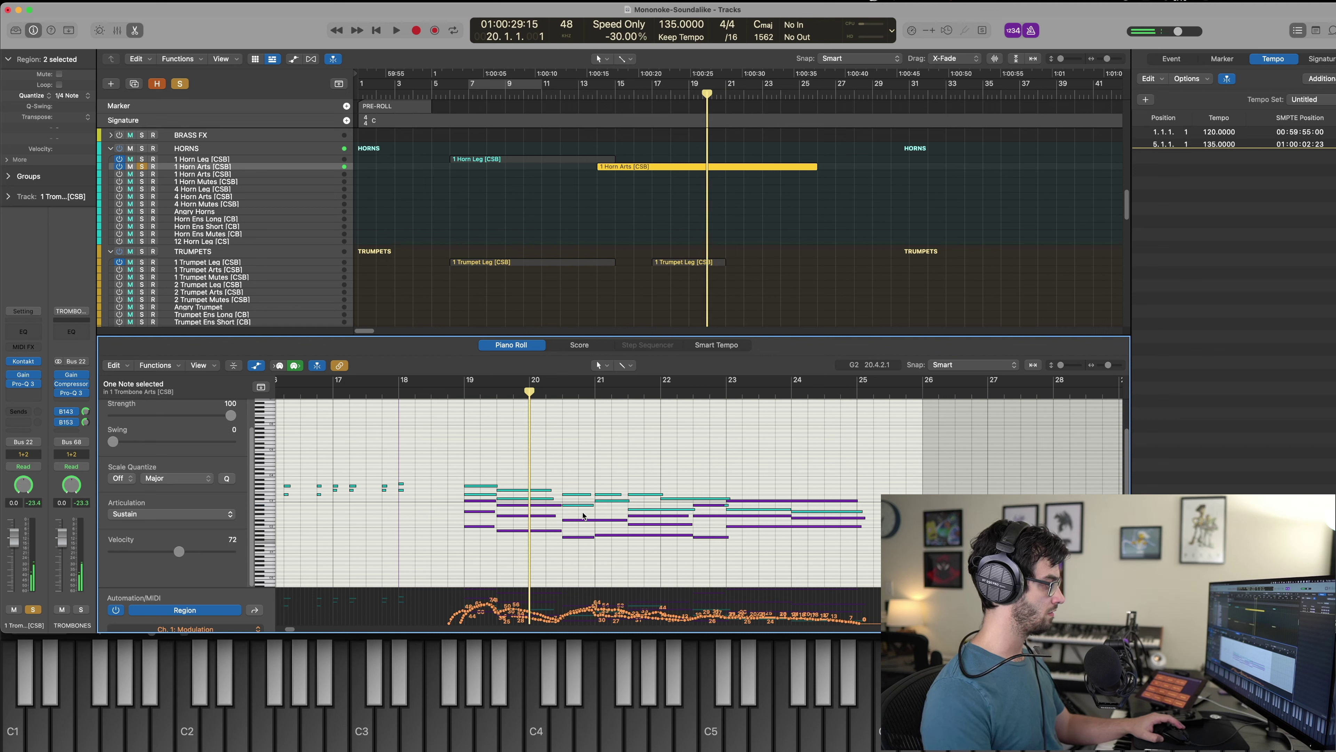
key(".")
left_click(597, 508)
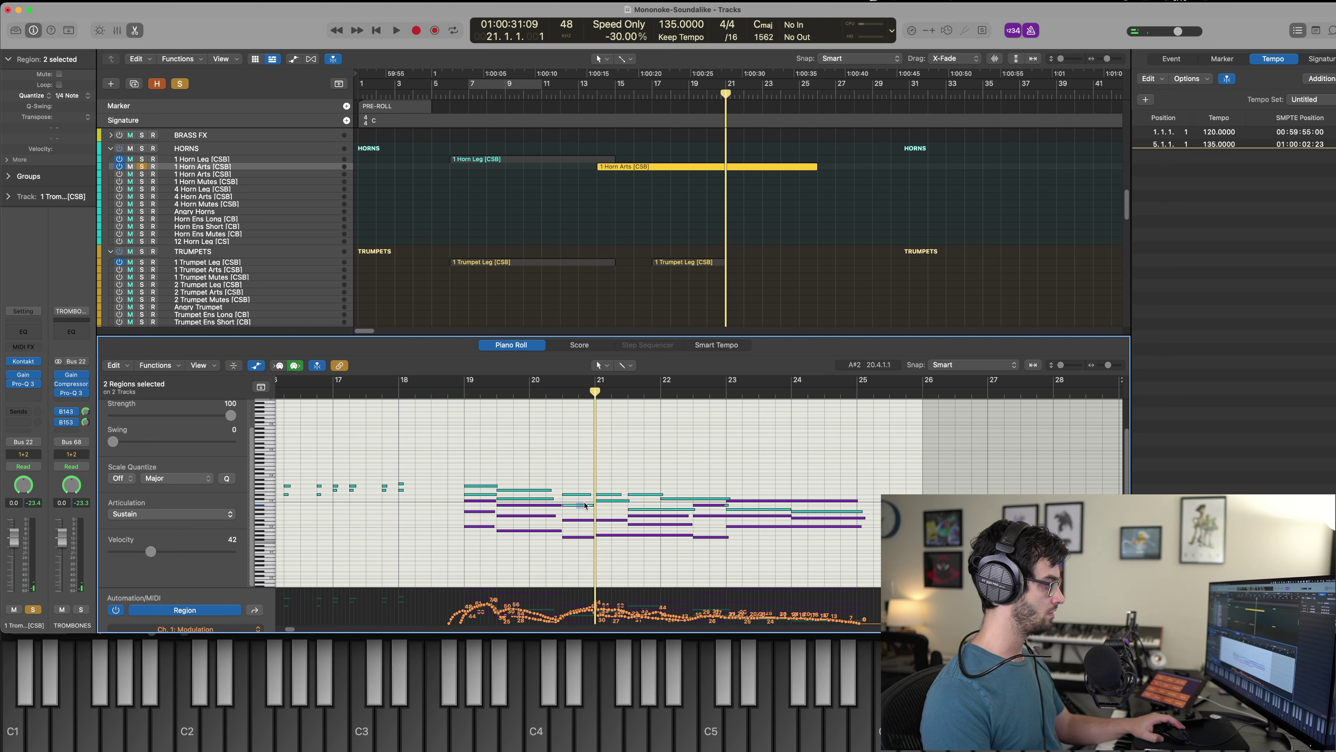
Split the sustained middle trombone note at bar 21 and raise its second part, playing the change back.
left_click(612, 504)
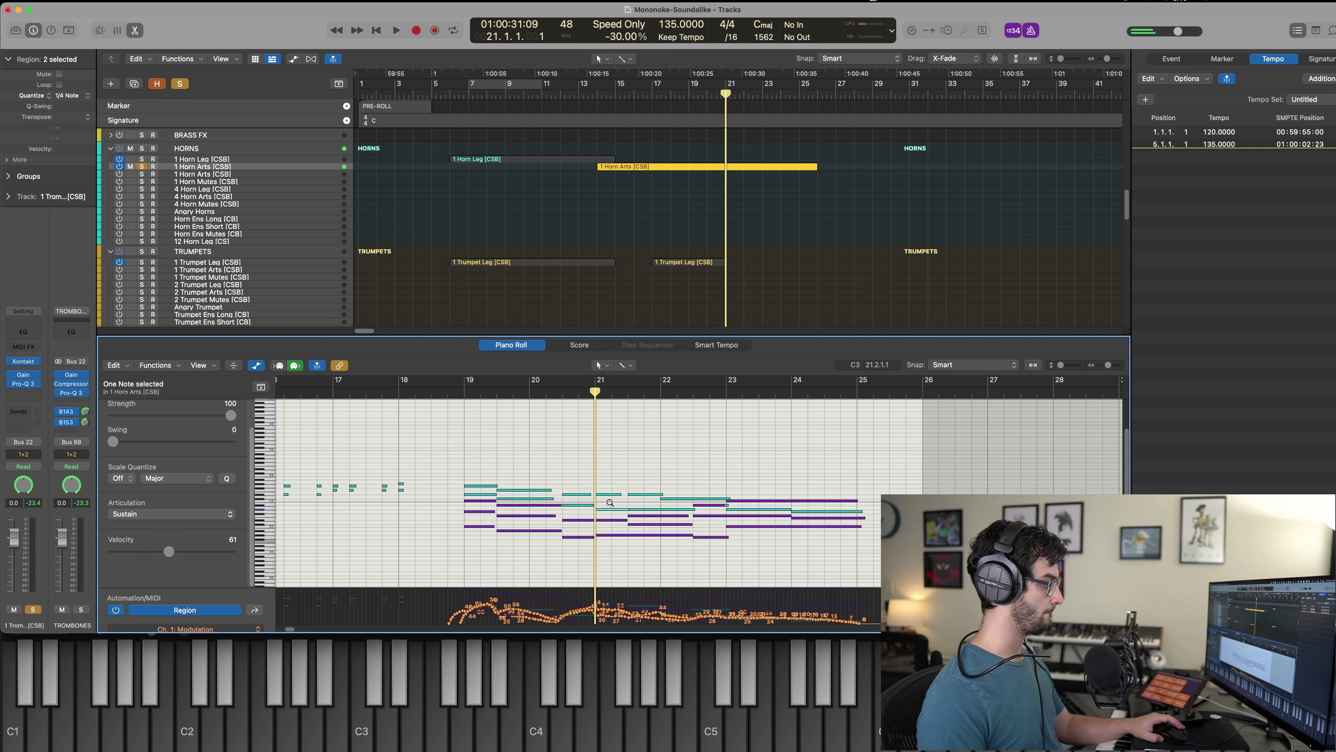
key("space")
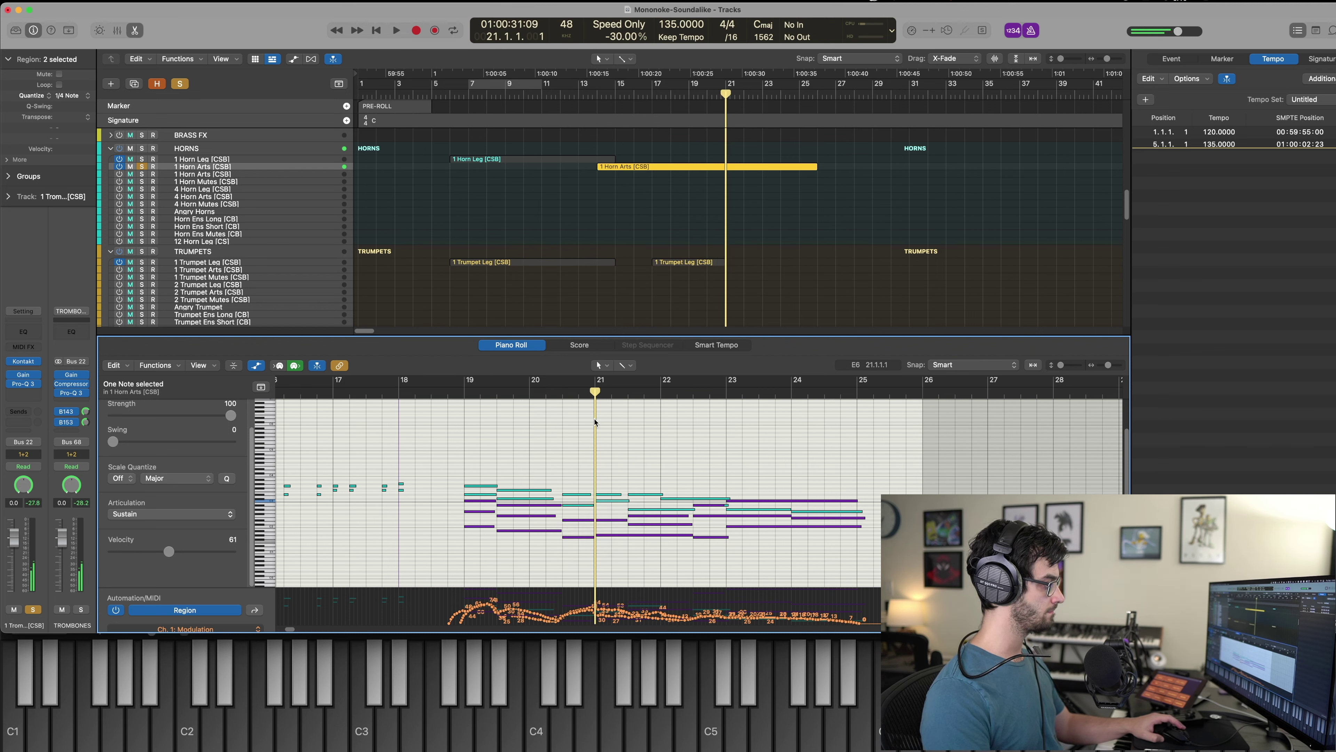
key("alt+Up")
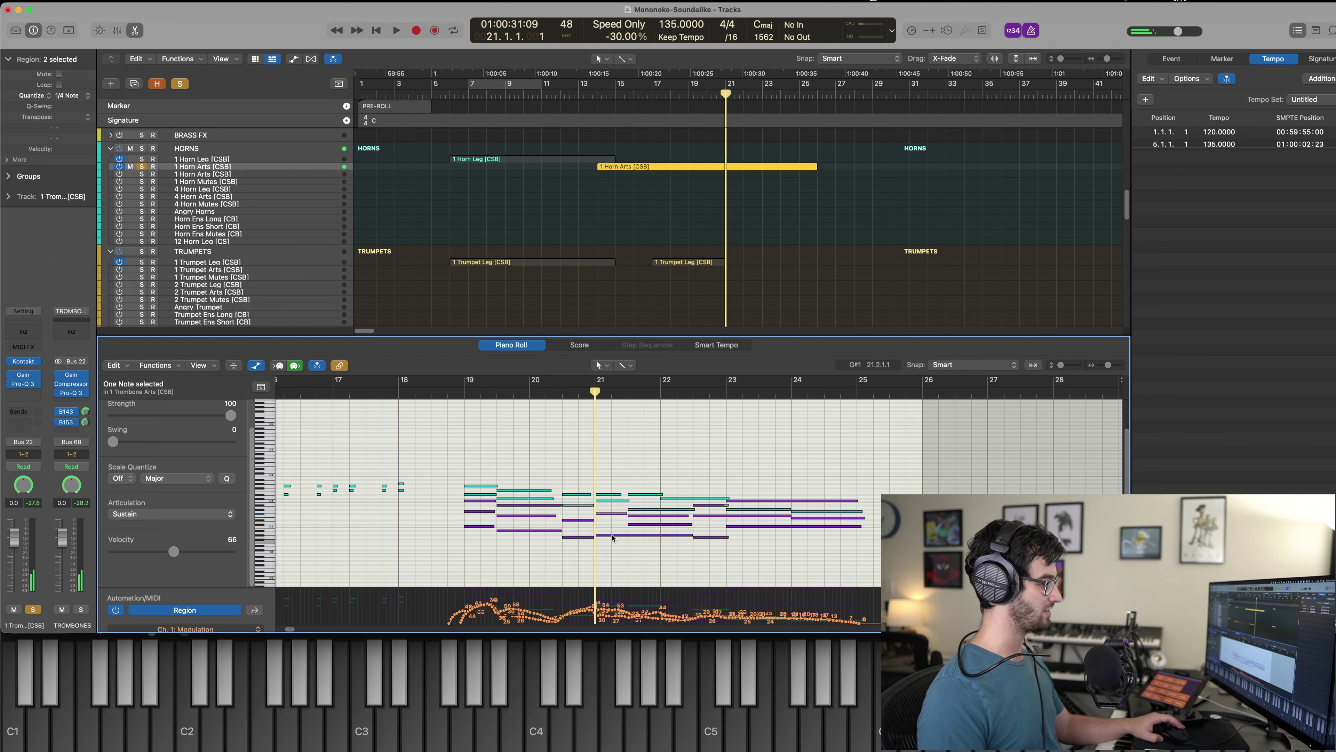
key("space")
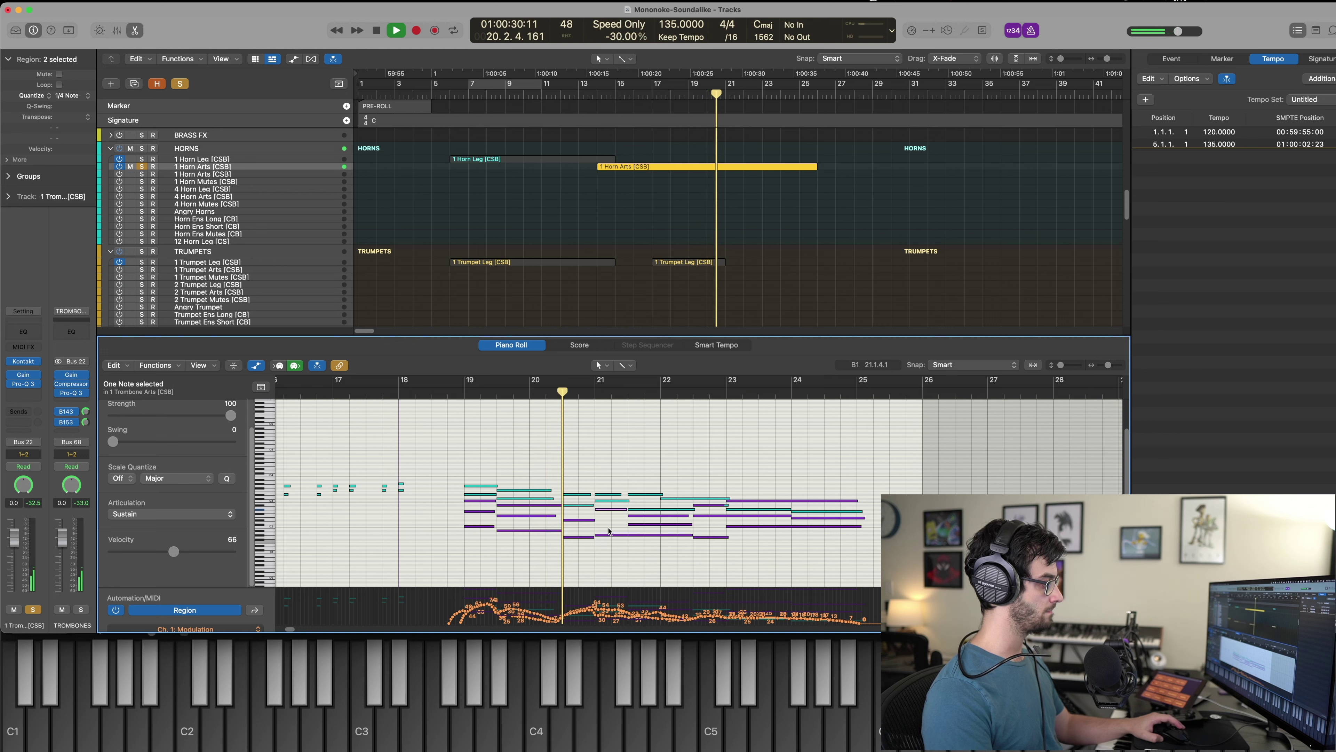
key("space")
Delete the trombone note just above the lowest one on beat 3 of bar 21 and play back the result.
left_click(637, 525)
key("space")
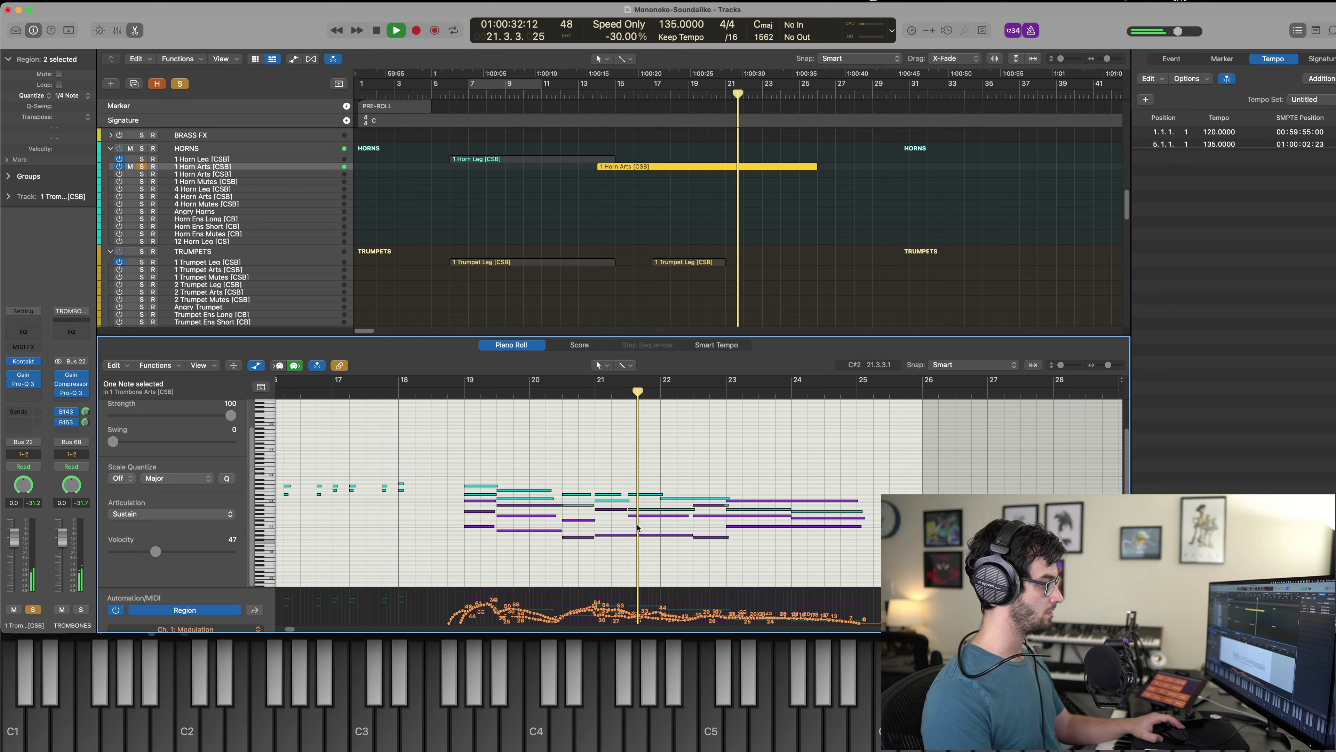
key("space")
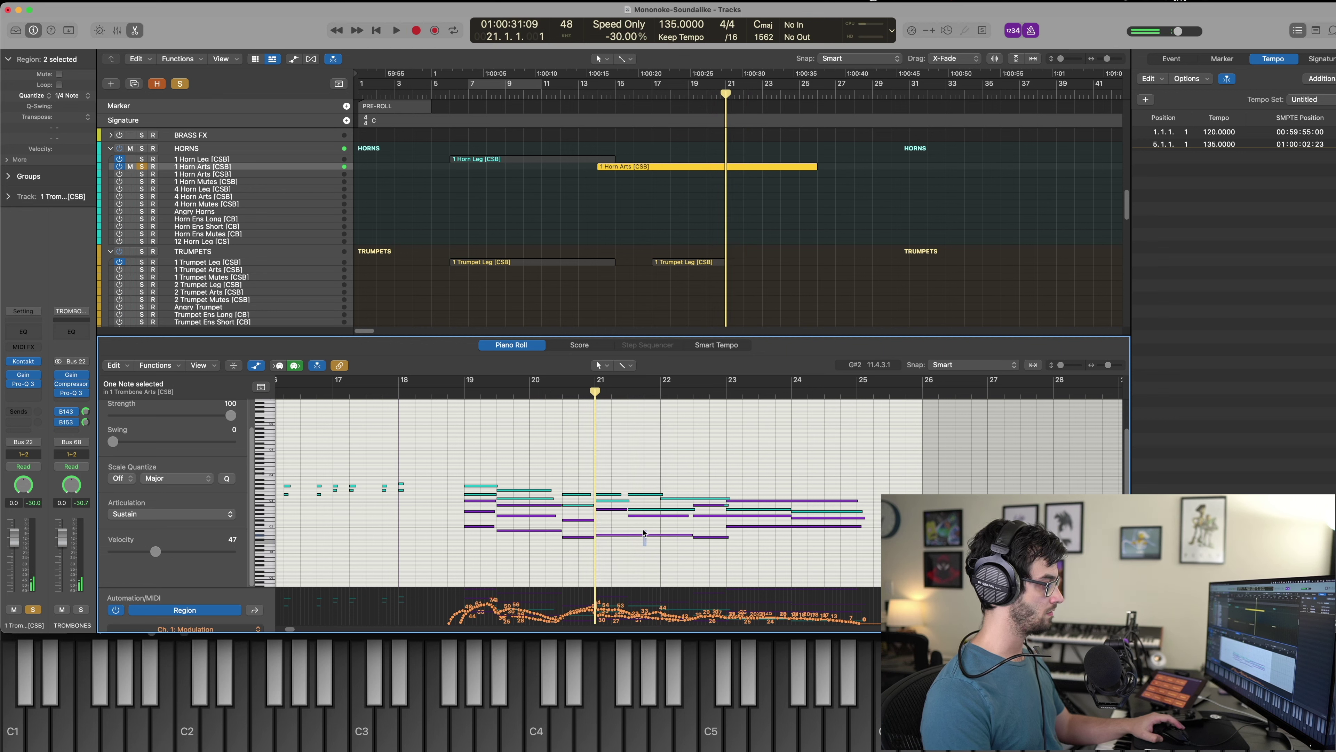
Delete the trombone notes that double the horns on beat 3 of bar 22 and at the start of bar 23.
left_click(646, 497)
key("space")
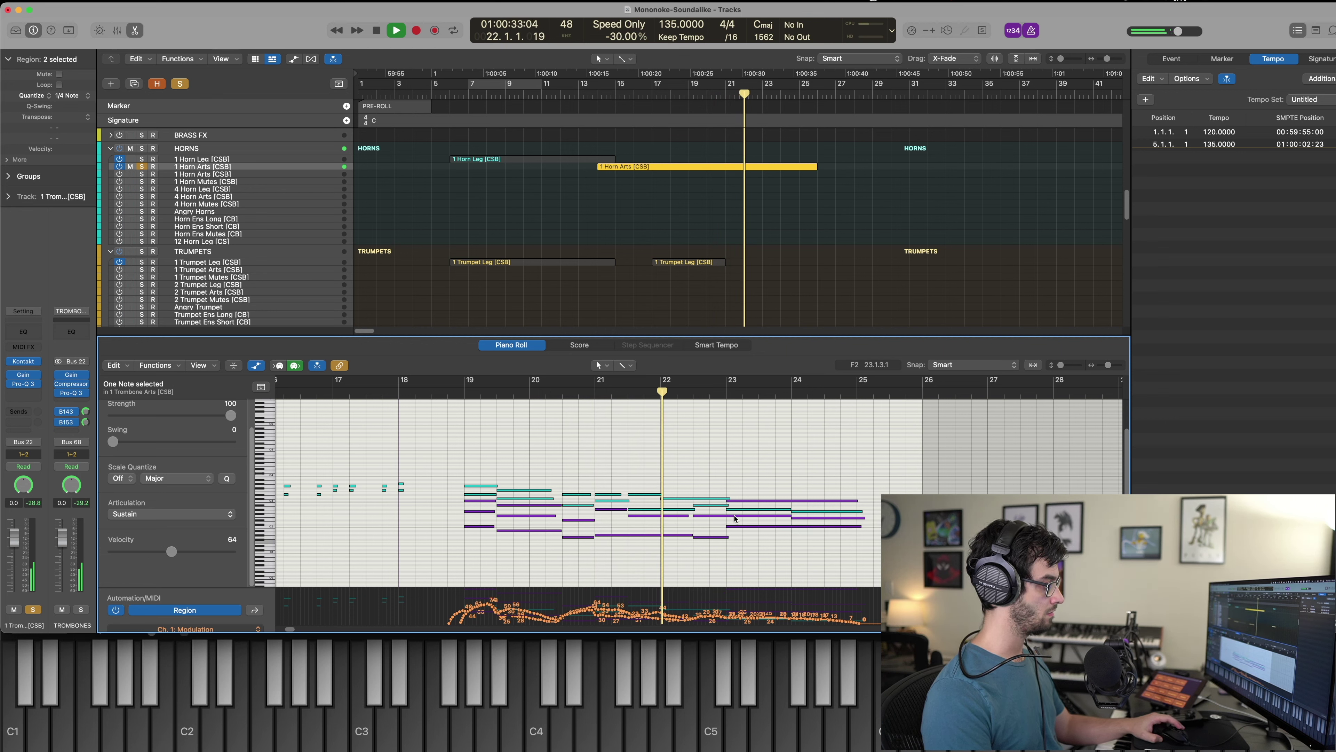
left_click(743, 503)
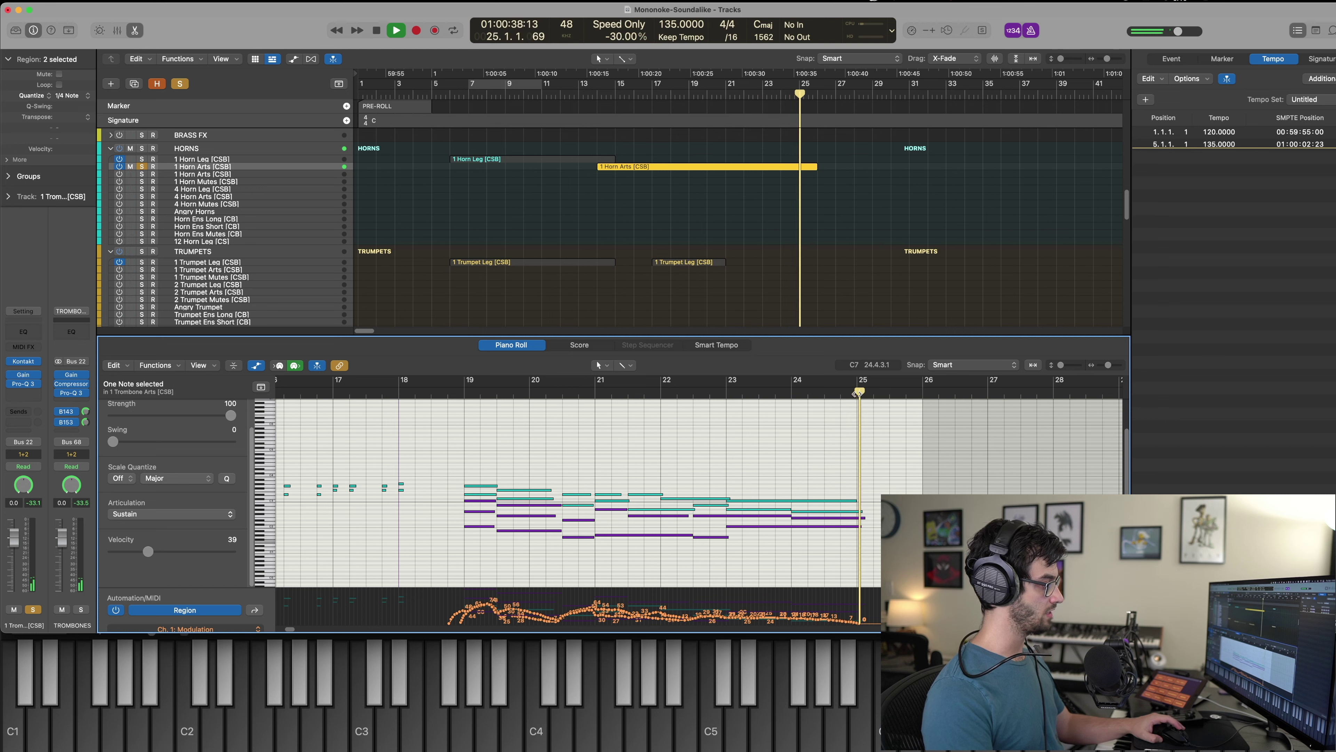
Trim the ends of the final sustained horn and trombone notes to the start of bar 25 and return to bar 19.
key("space")
key("comma")
left_click_drag(843, 446, 837, 532)
key("super+bracketright")
left_click(786, 412)
key("comma")
key("comma")
key("comma")
key("comma")
key("comma")
key("comma")
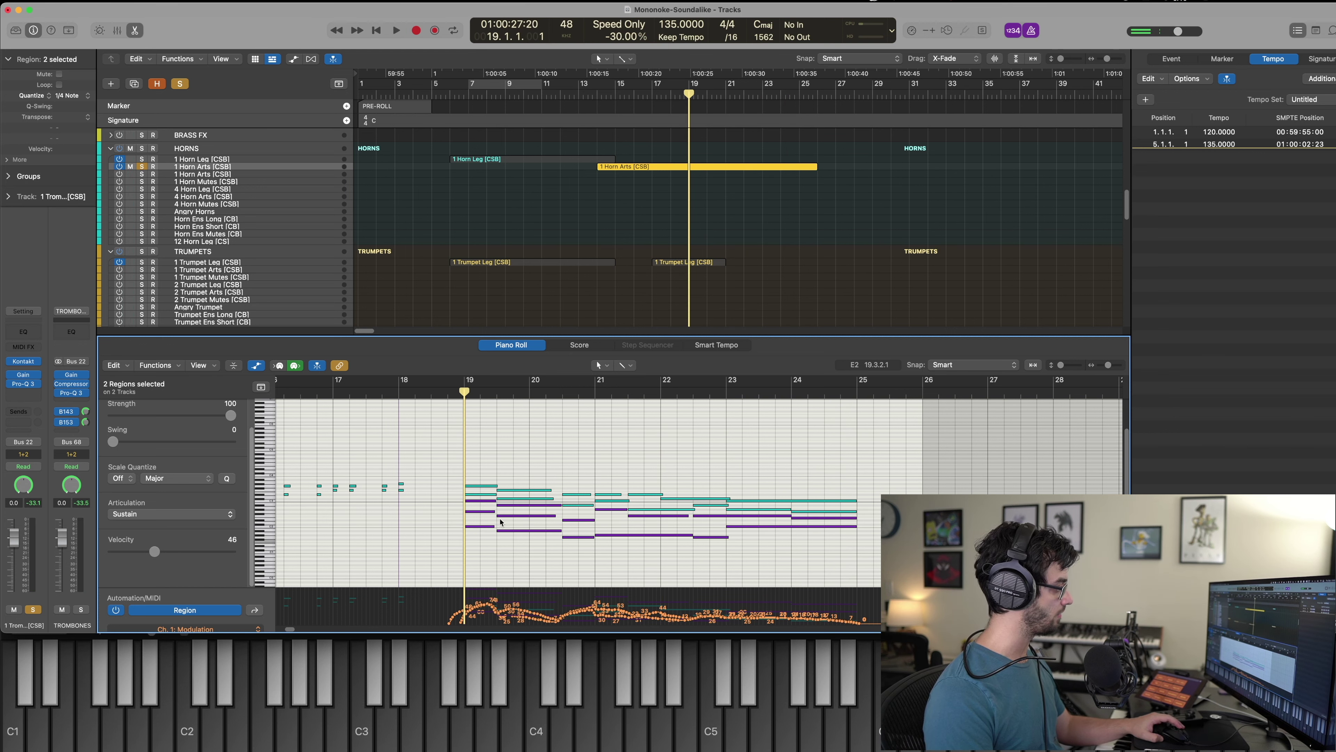
Trim the ends of bar 19's opening chord notes to beat 3 and return to the start of the bar.
left_click(496, 392)
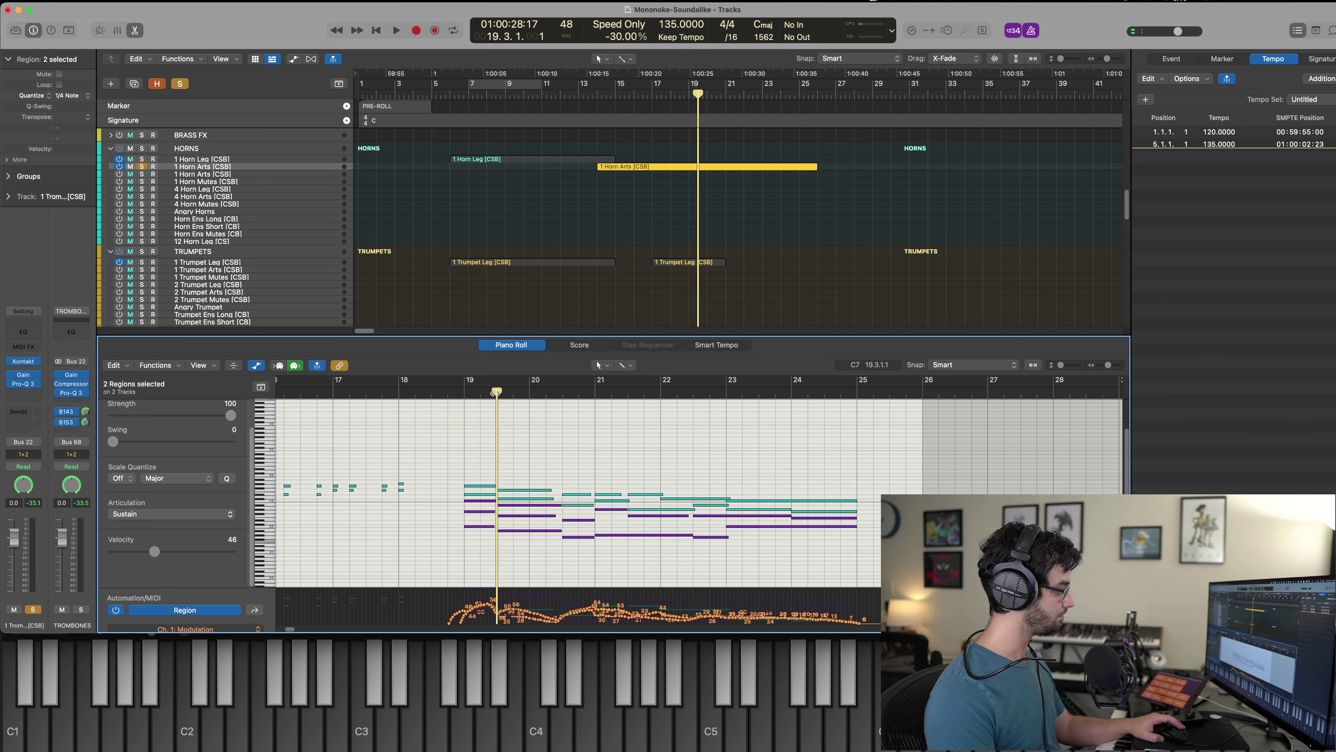
left_click_drag(479, 471, 486, 560)
key("super+bracketright")
left_click(486, 464)
key("comma")
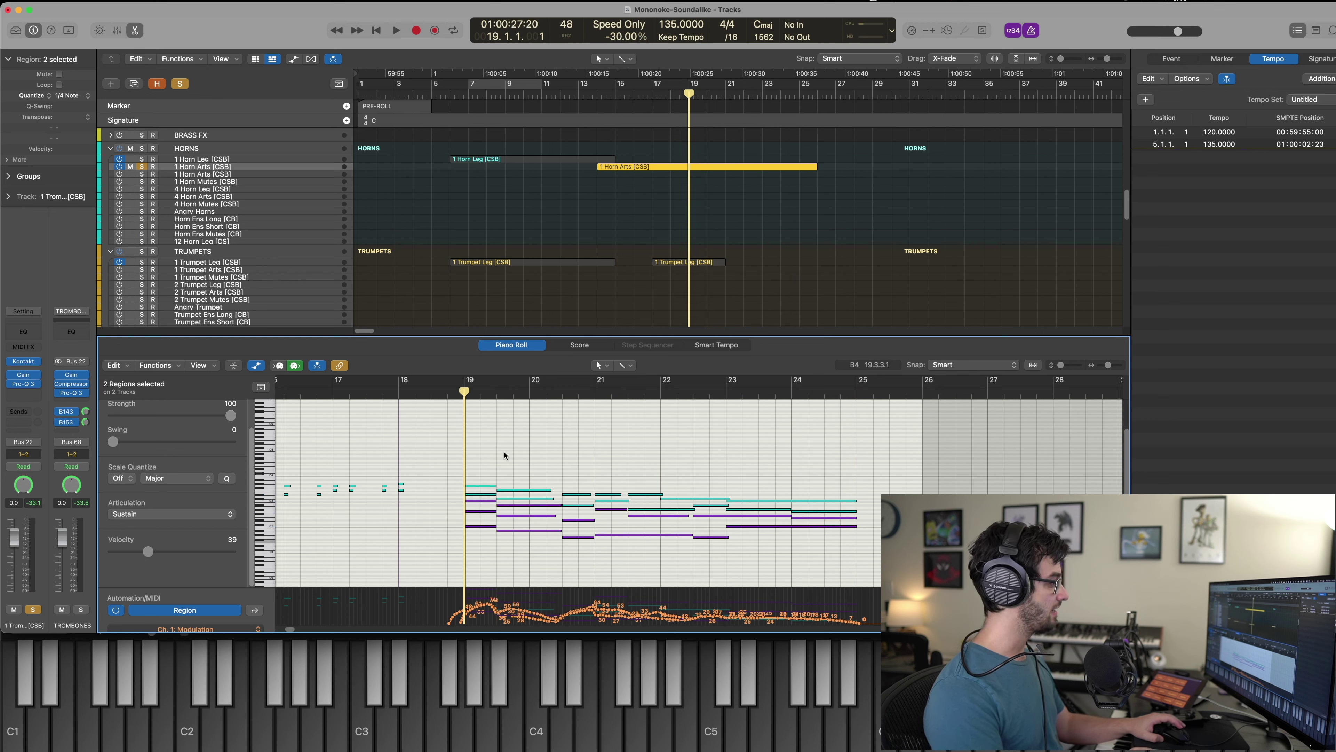
Save the project and clear the solos on the horn and trombone tracks.
key("super+s")
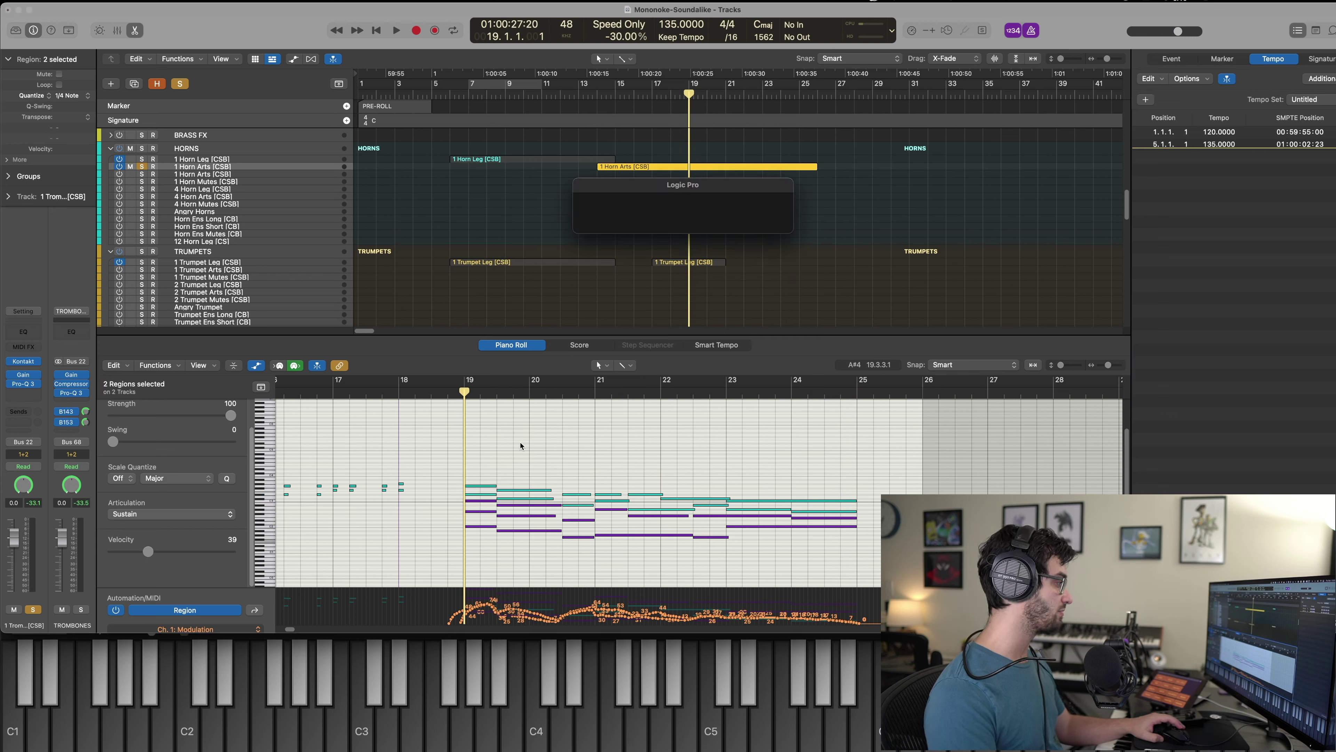
key("period")
key("period")
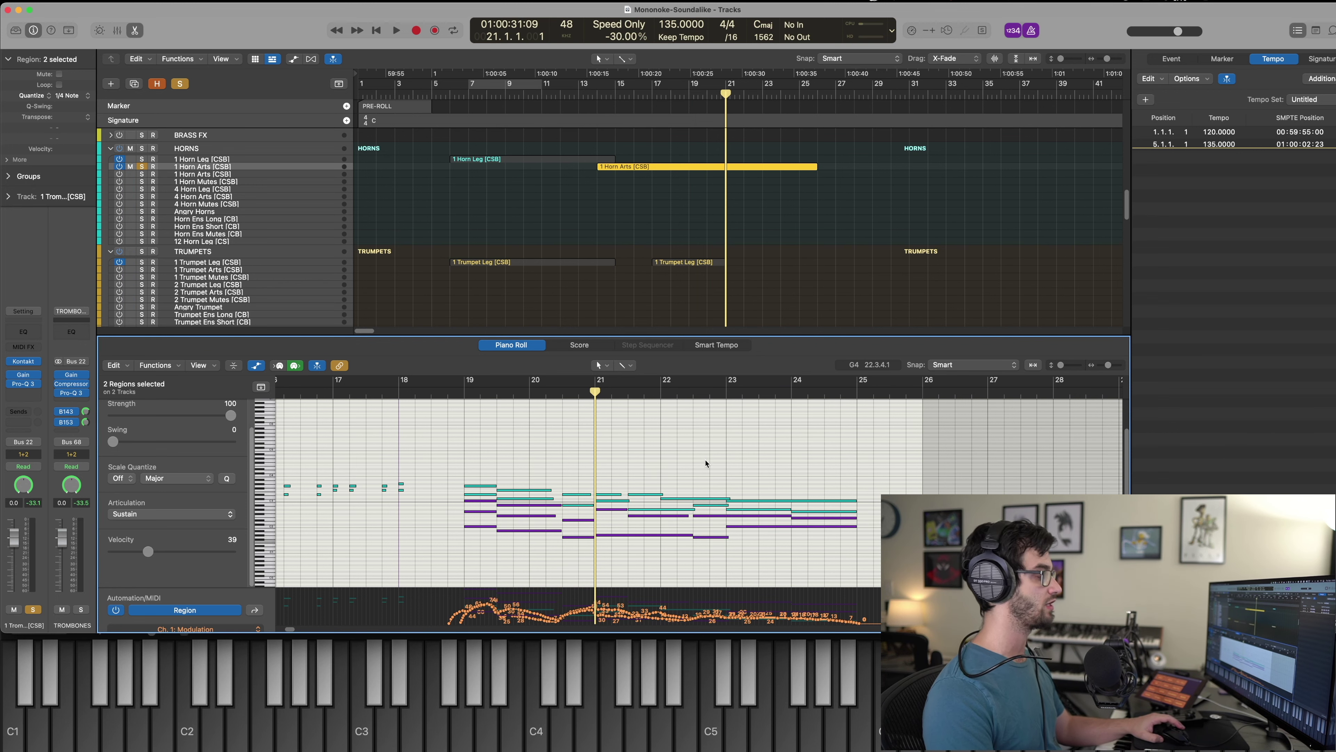
key("e")
left_click(661, 361)
key("comma")
key("comma")
key("comma")
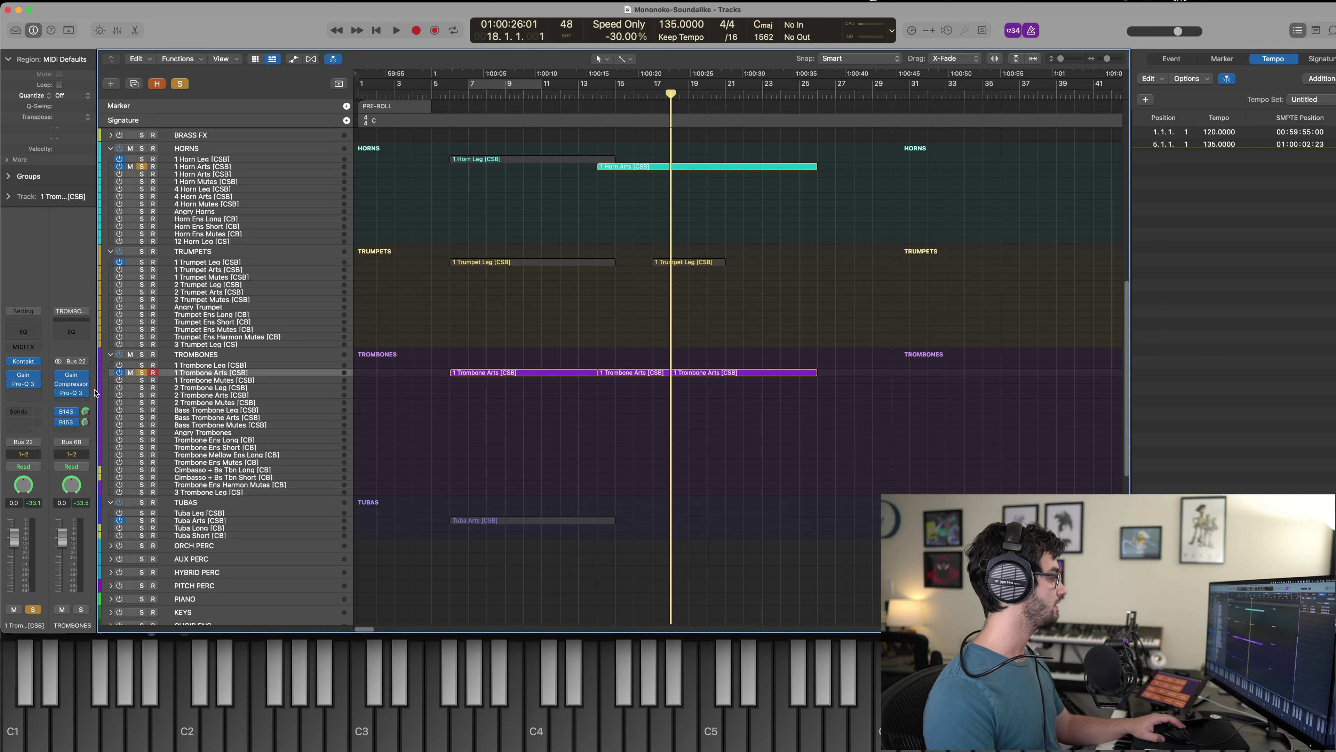
left_click(142, 373, "alt")
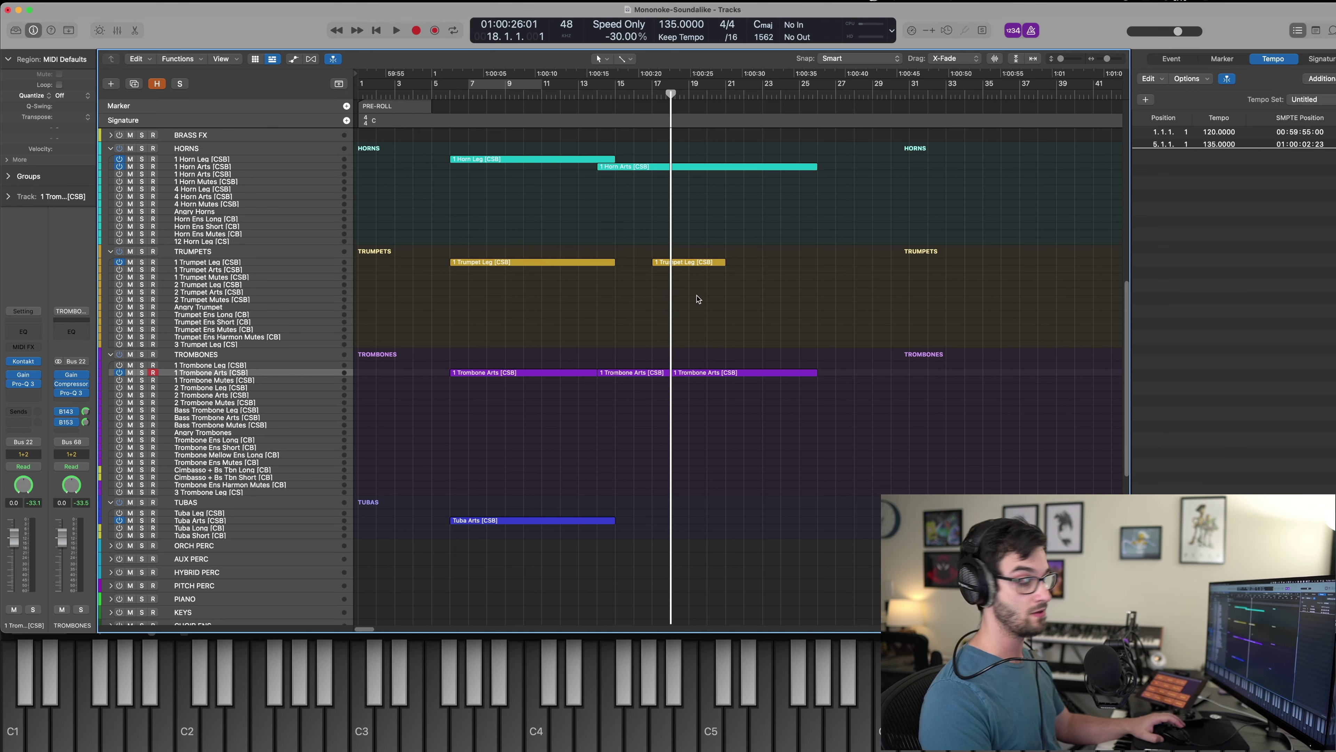
Return to bar 6 and select the Oboe Arts track in the woodwinds.
scroll(690, 315, "up", 10)
key("comma")
key("comma")
key("comma")
key("period")
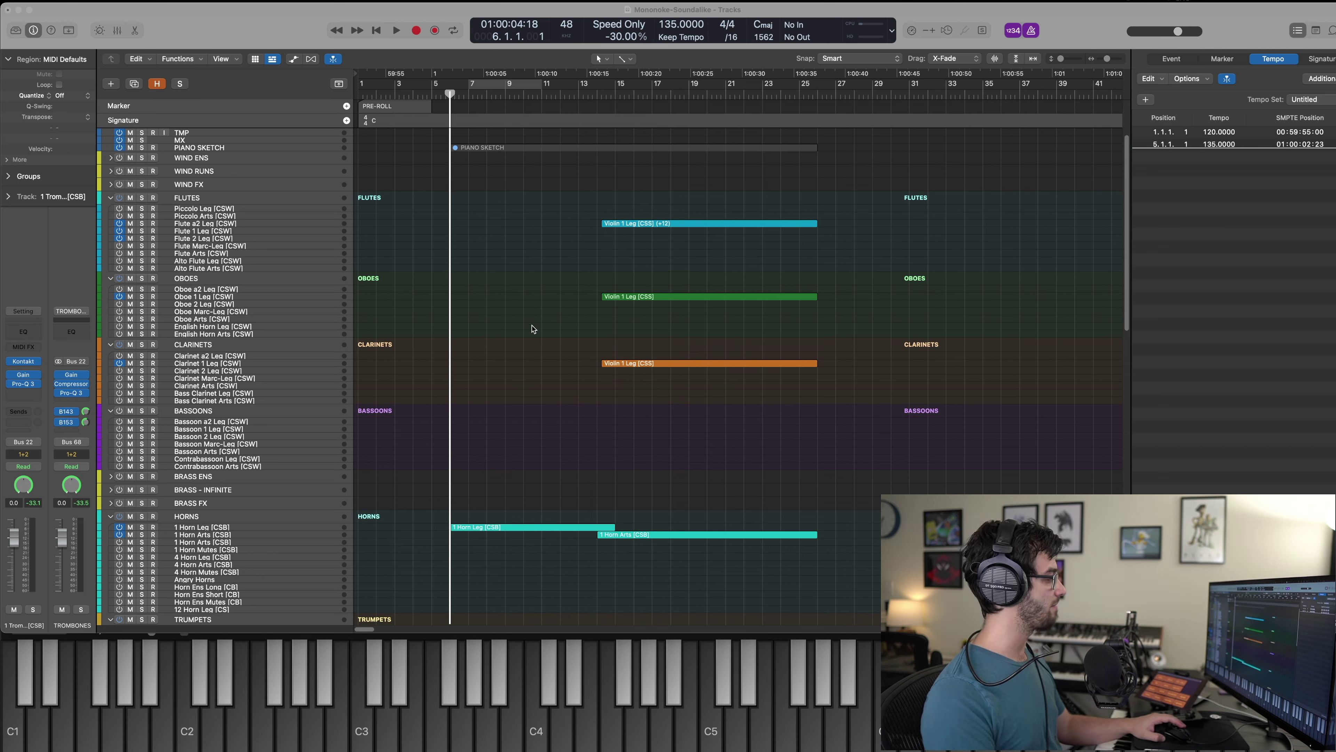
left_click(485, 331)
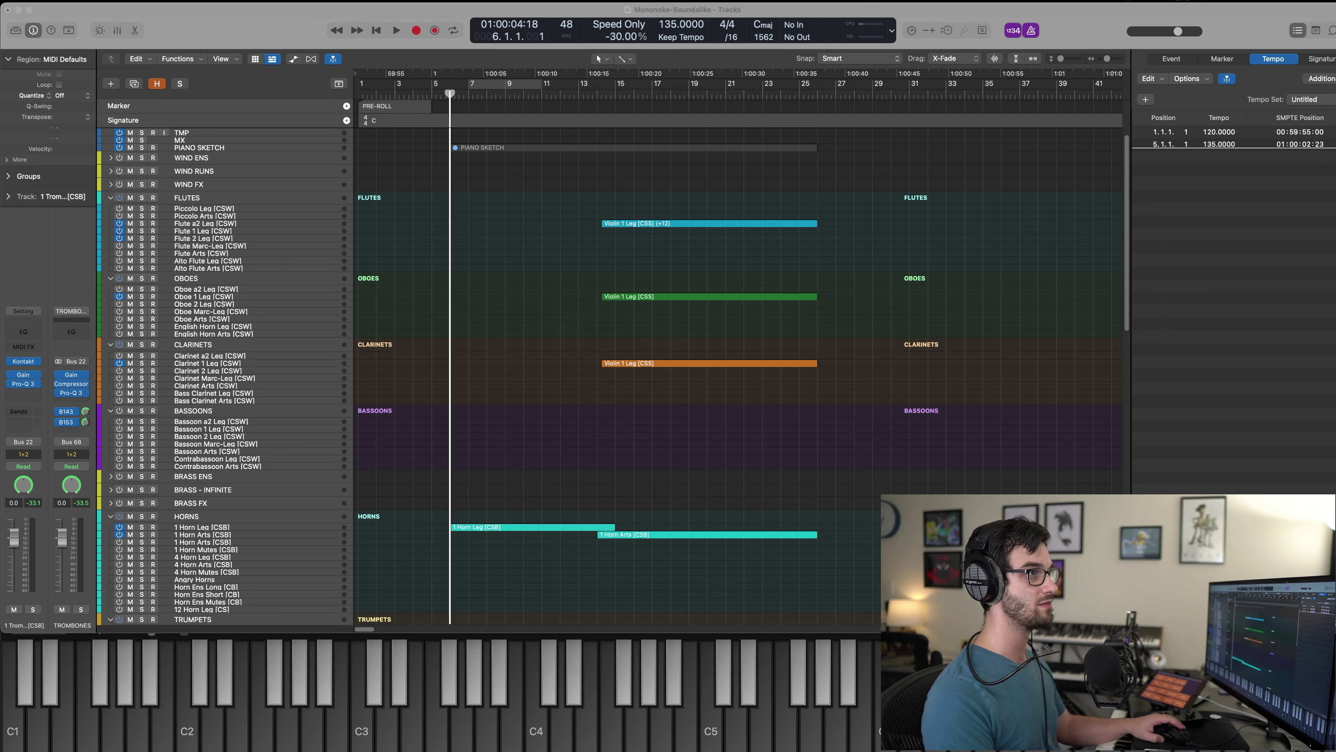
left_click(482, 332)
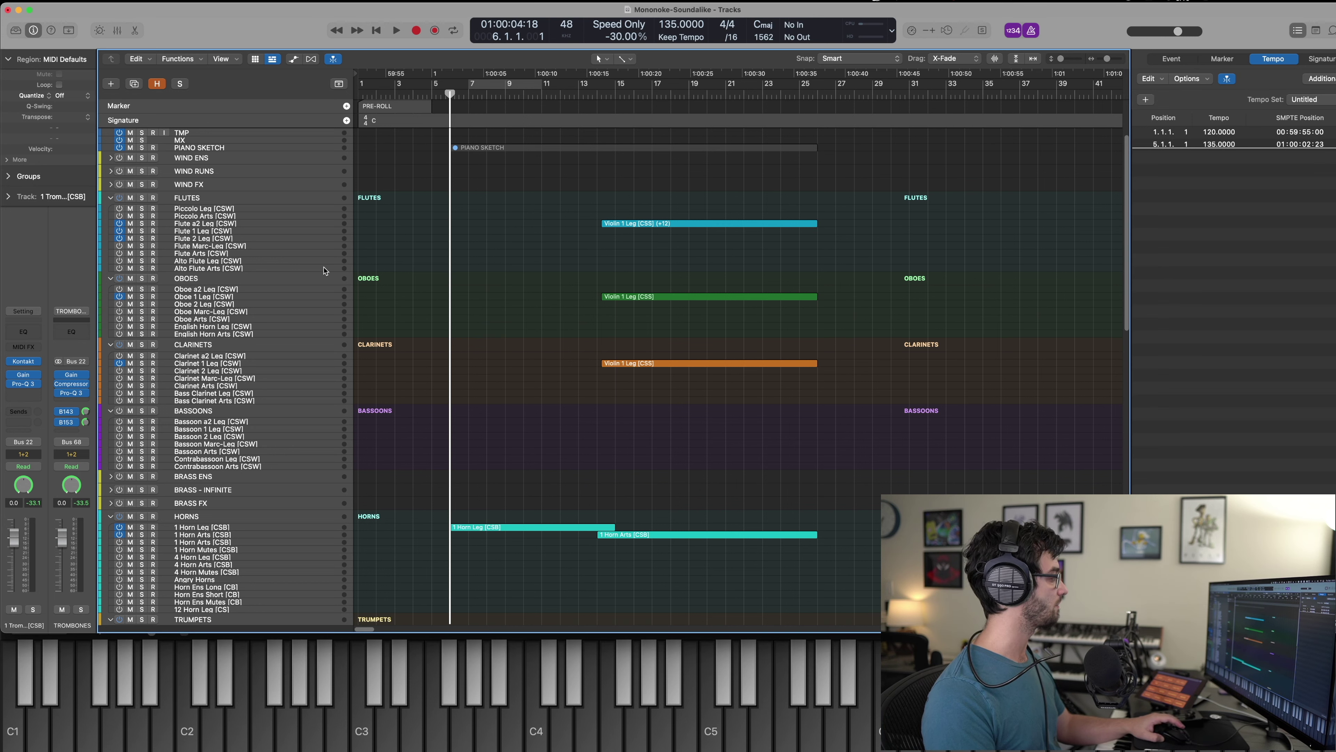
left_click(340, 320)
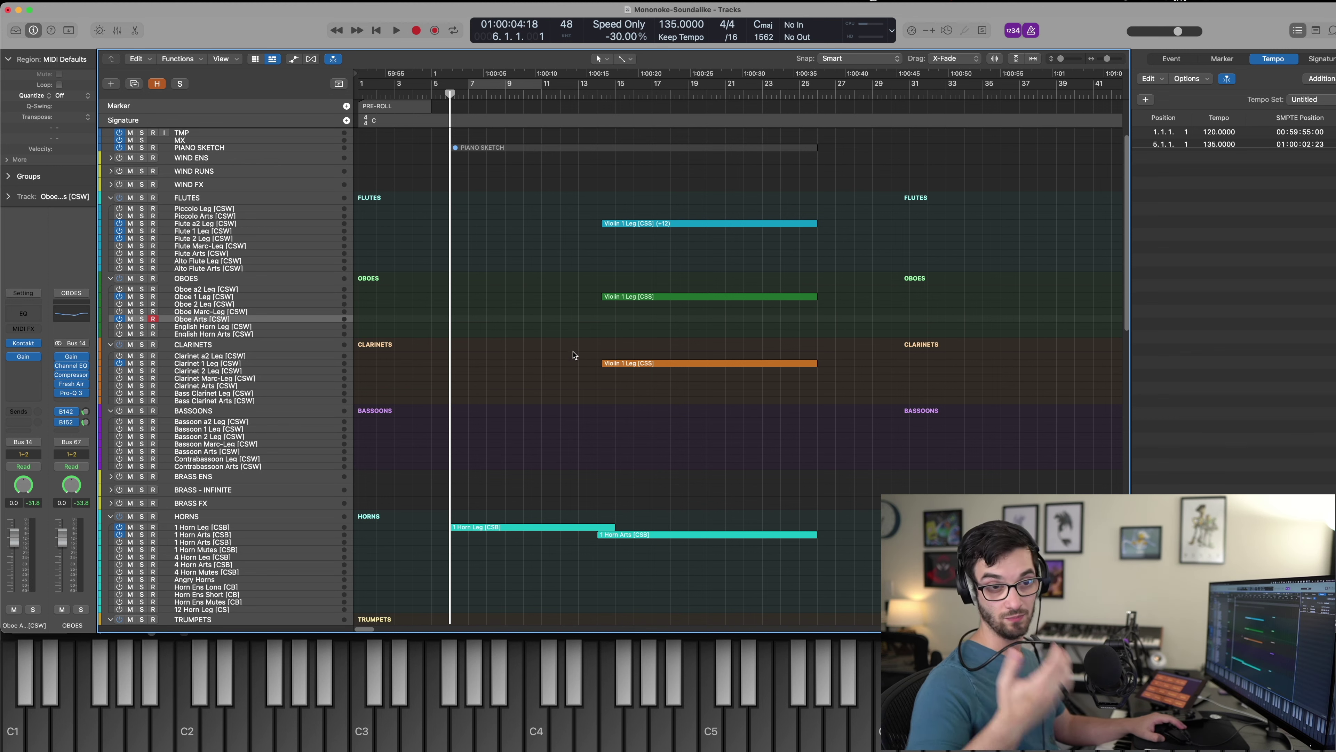
Unmute and solo the piano sketch region and listen to it from bar 6.
left_click(470, 148)
key("ctrl+m")
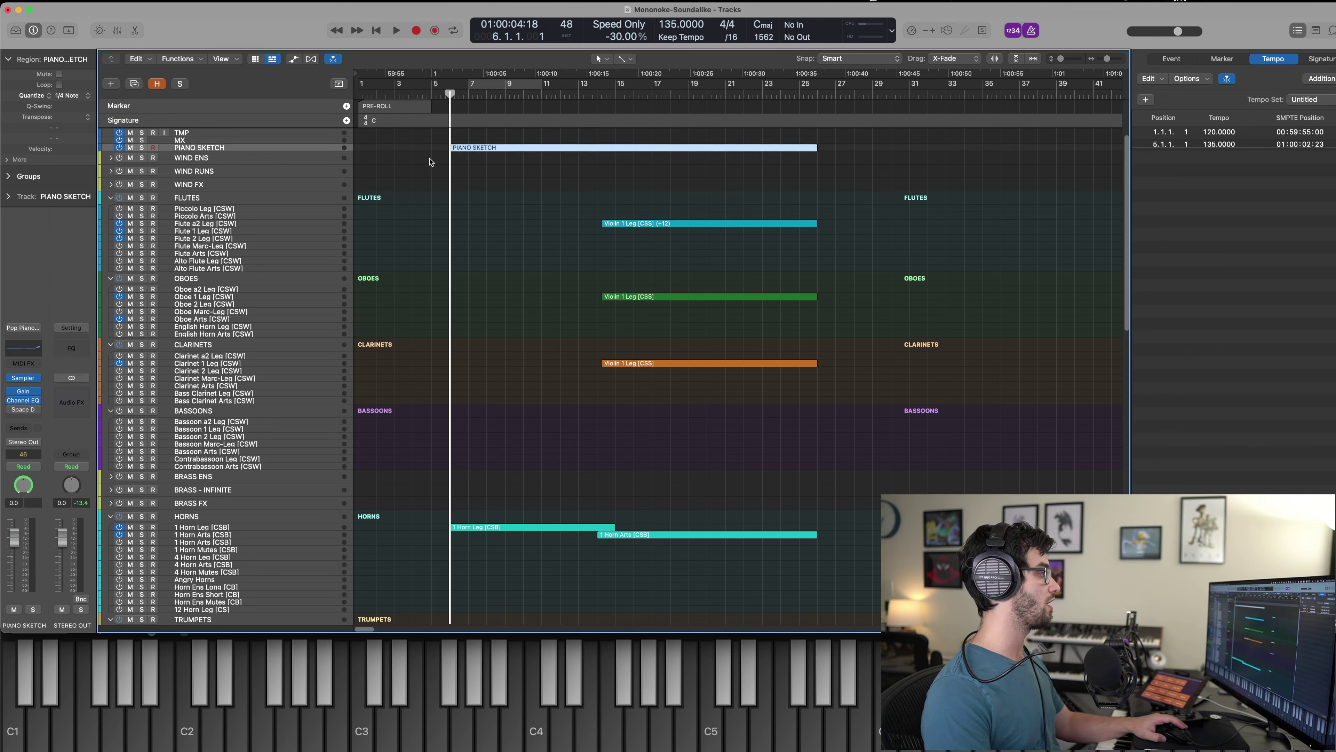
left_click(142, 148)
key("space")
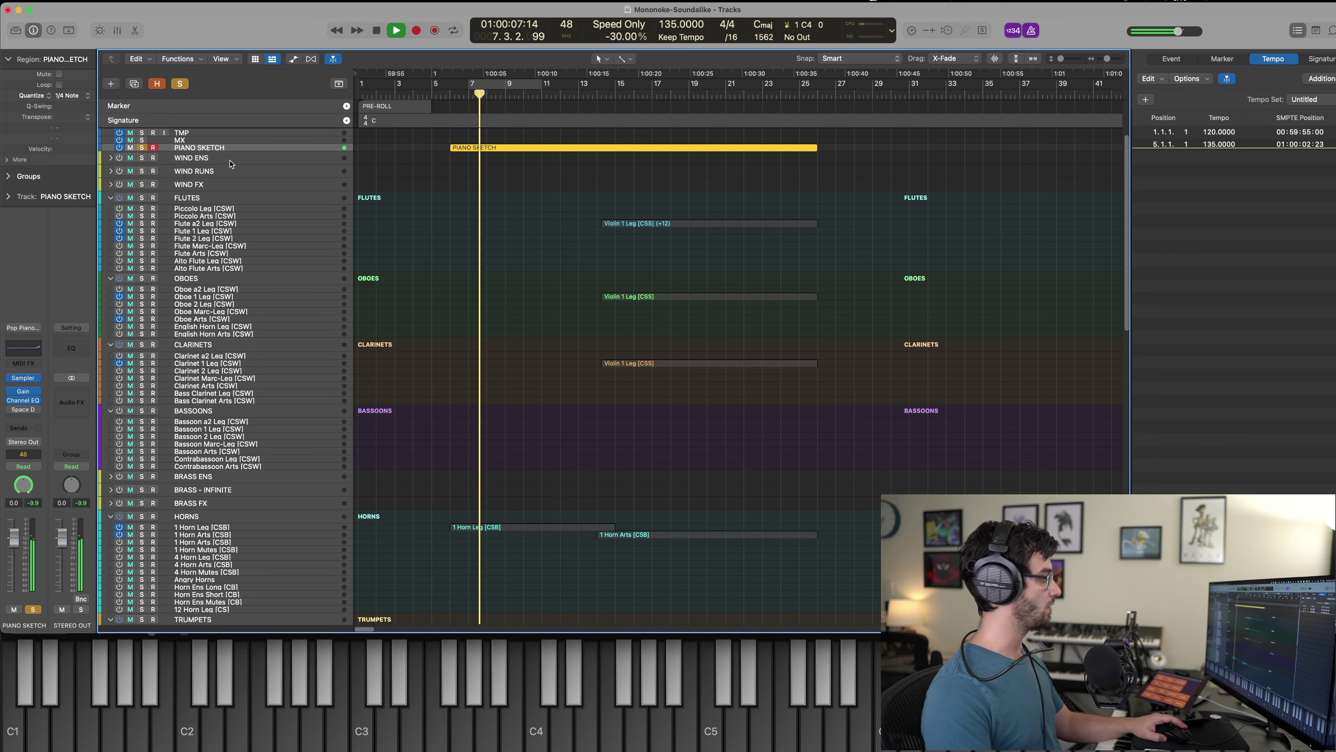
key("space")
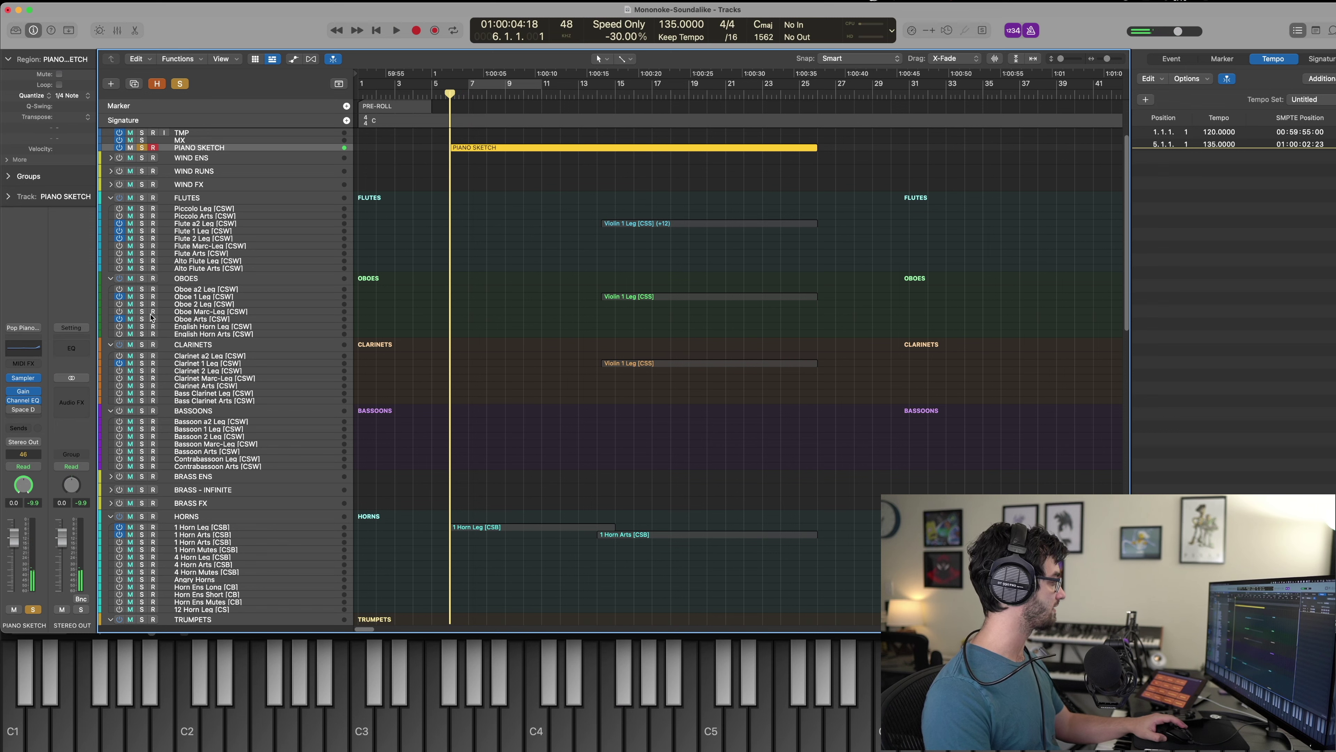
key("space")
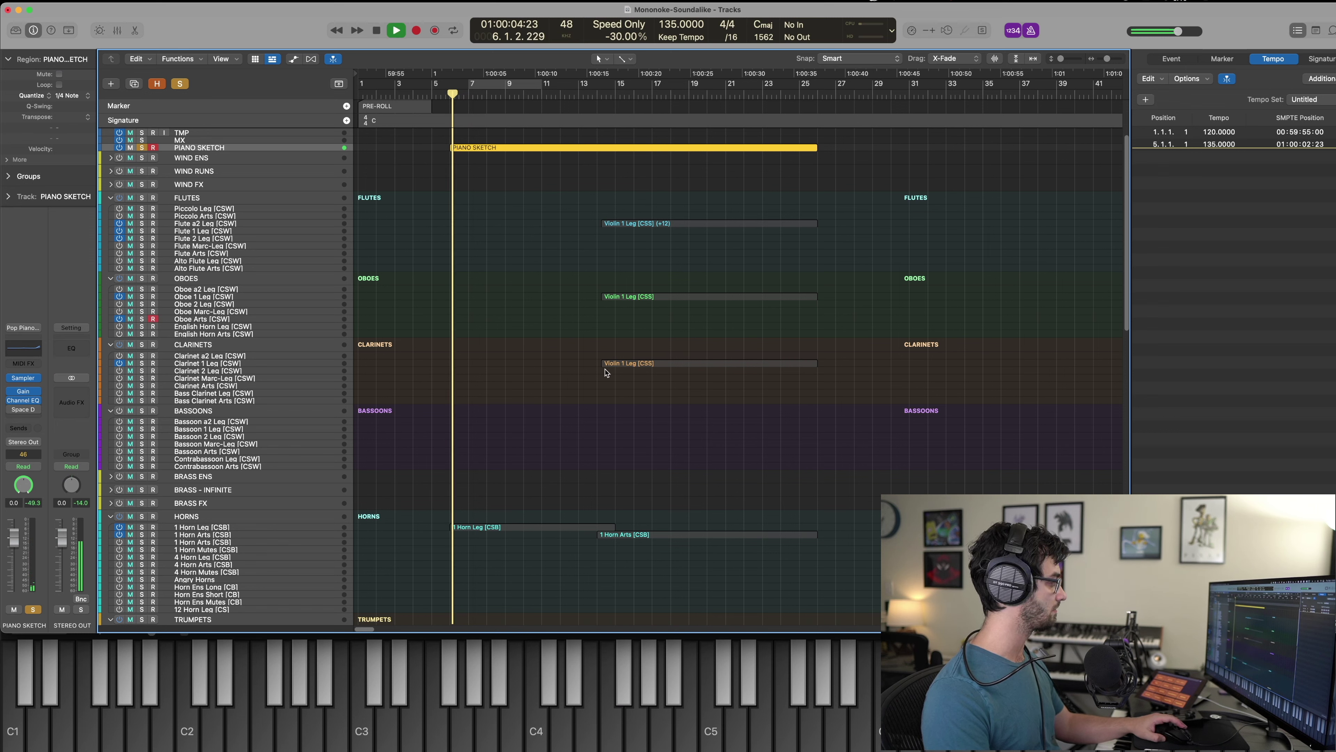
left_click(316, 319)
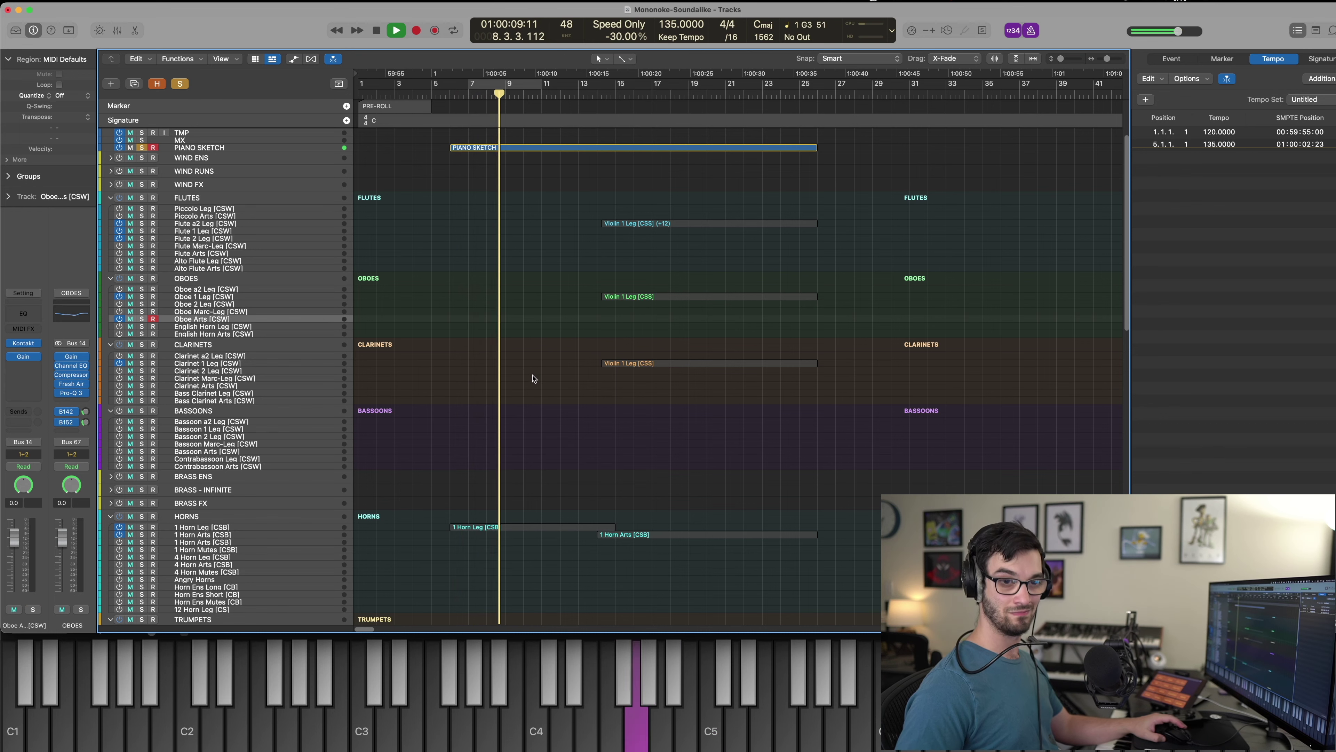
key("space")
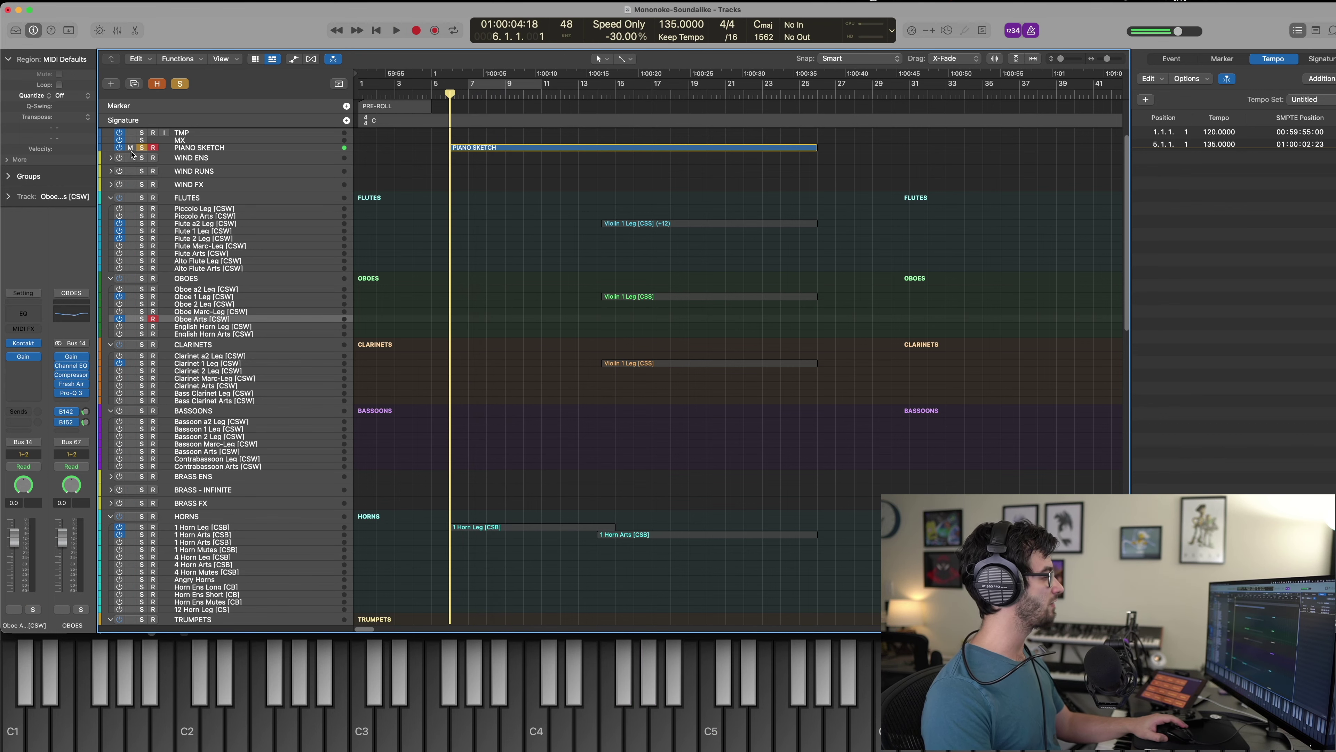
Unsolo the piano sketch track and mute its region again.
left_click(142, 148)
left_click(477, 148)
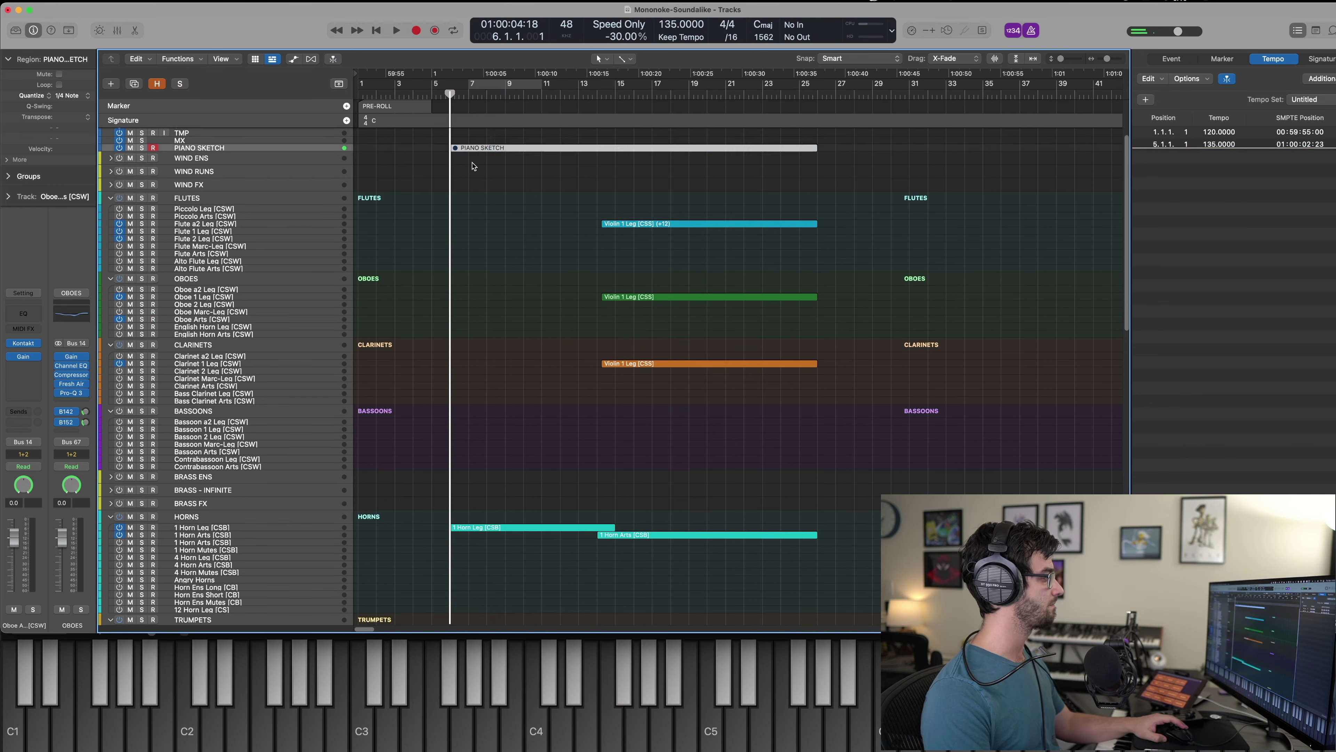
key("ctrl+m")
Draw an empty region on the Oboe Arts track from bar 6 to about bar 16 and open it for note editing.
left_click(192, 318)
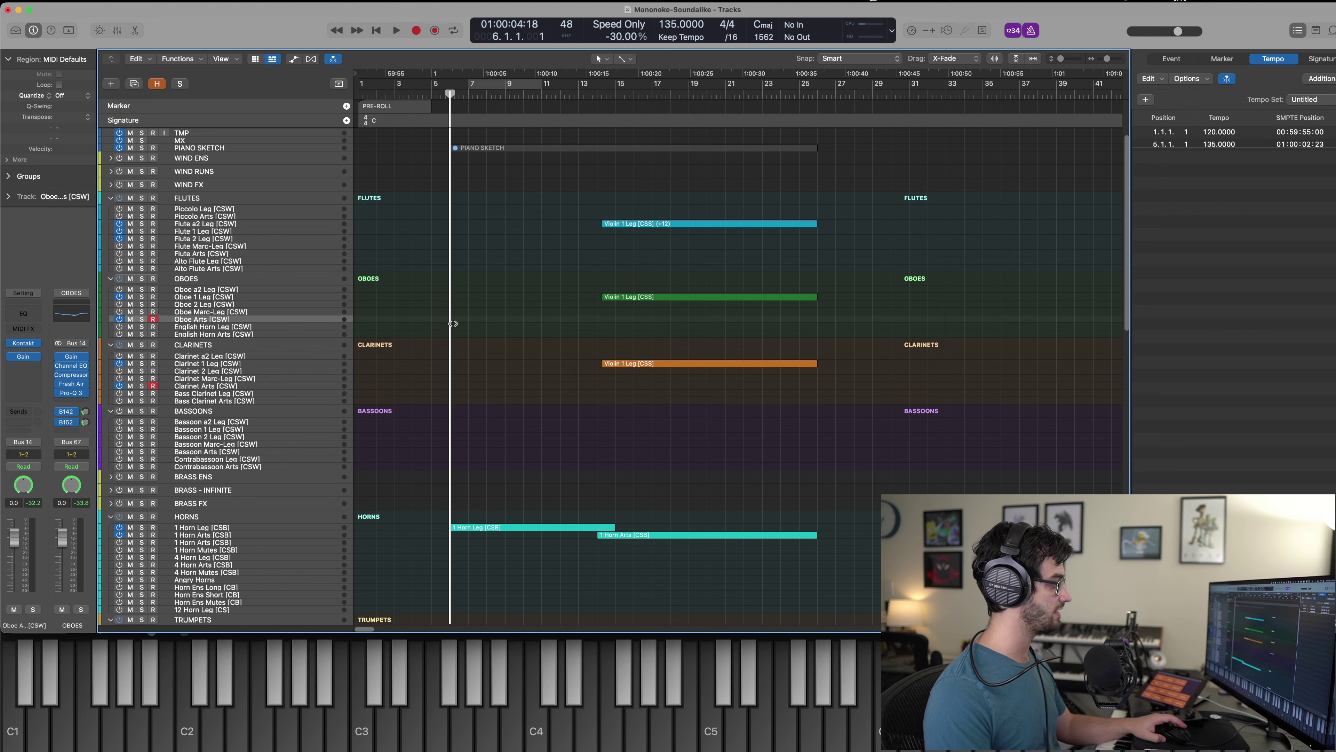
left_click_drag(464, 321, 637, 320)
key("p")
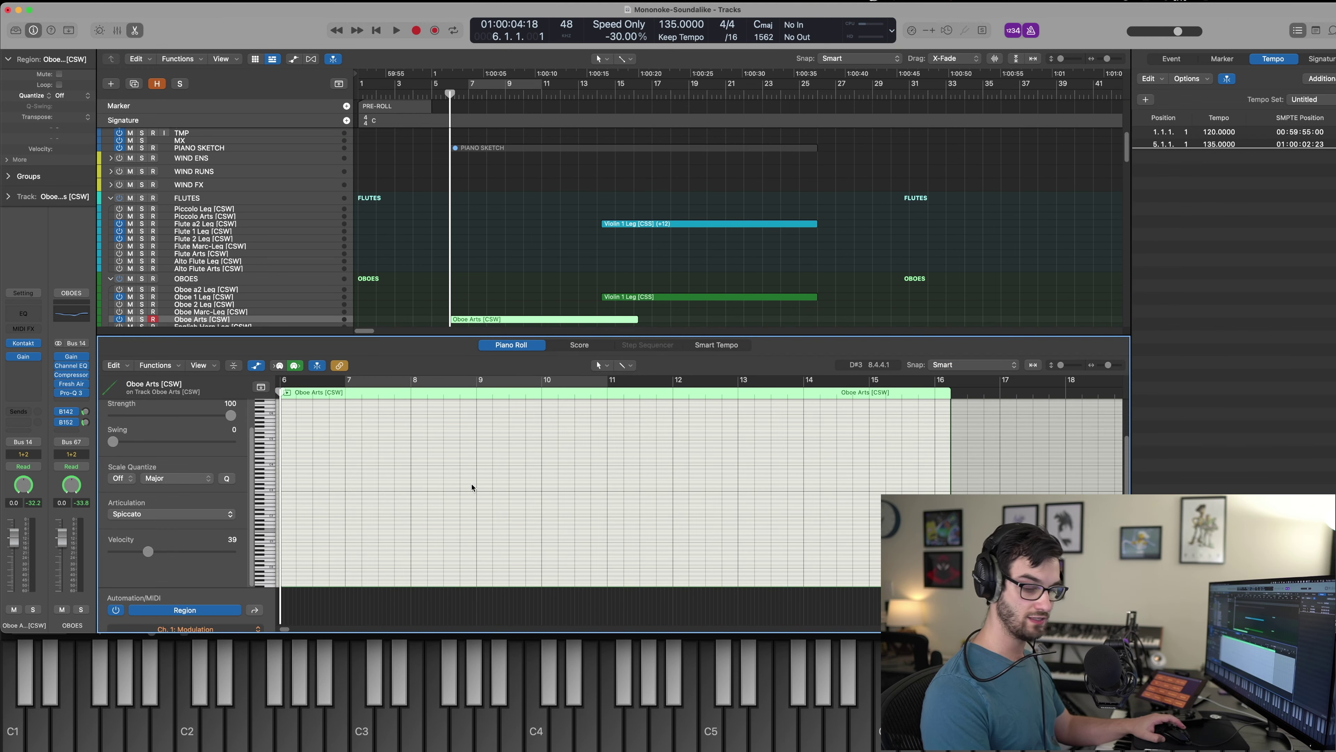
Enable MIDI step input for the oboe region and set the Step Input Keyboard to eighth notes.
key("alt+super+k")
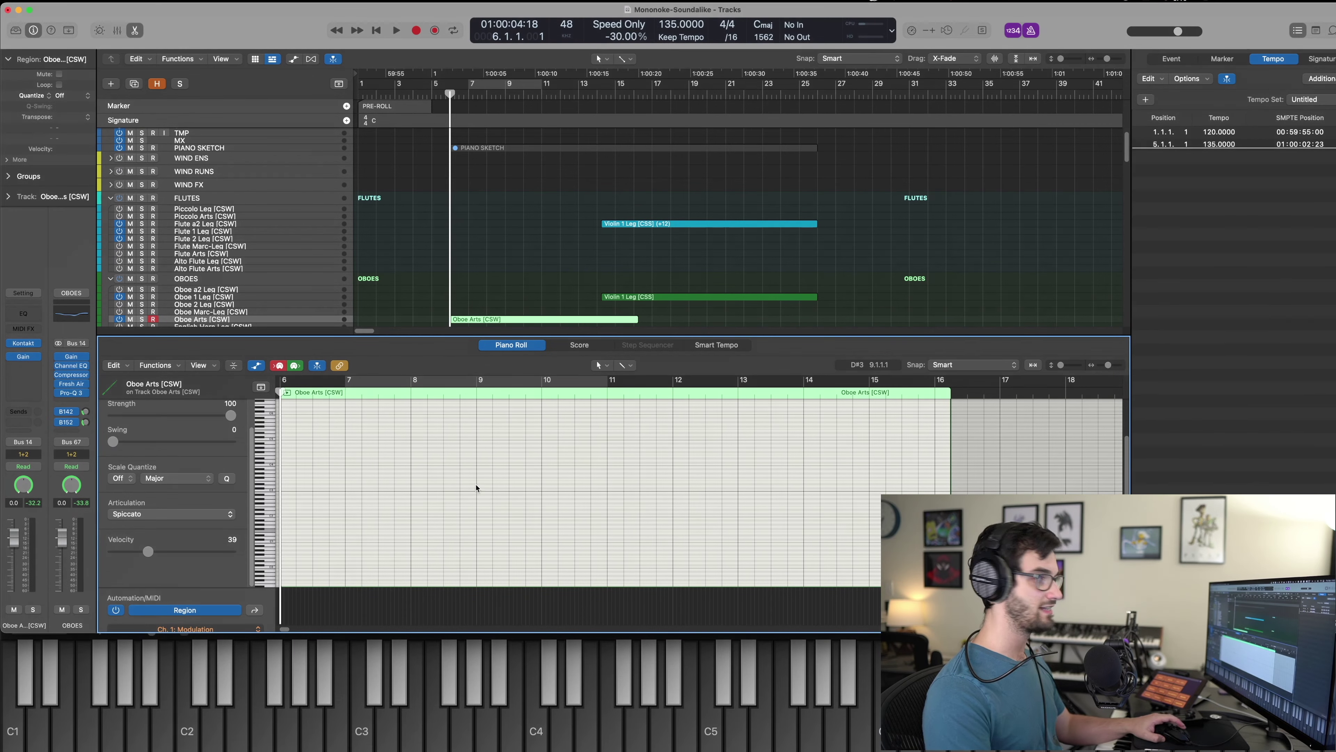
left_click_drag(1335, 112, 645, 106)
left_click(473, 555)
left_click(640, 143)
left_click(579, 504)
Solo Oboe Arts and step-enter a running eighth-note line from bar 7 to the start of bar 14.
key("space")
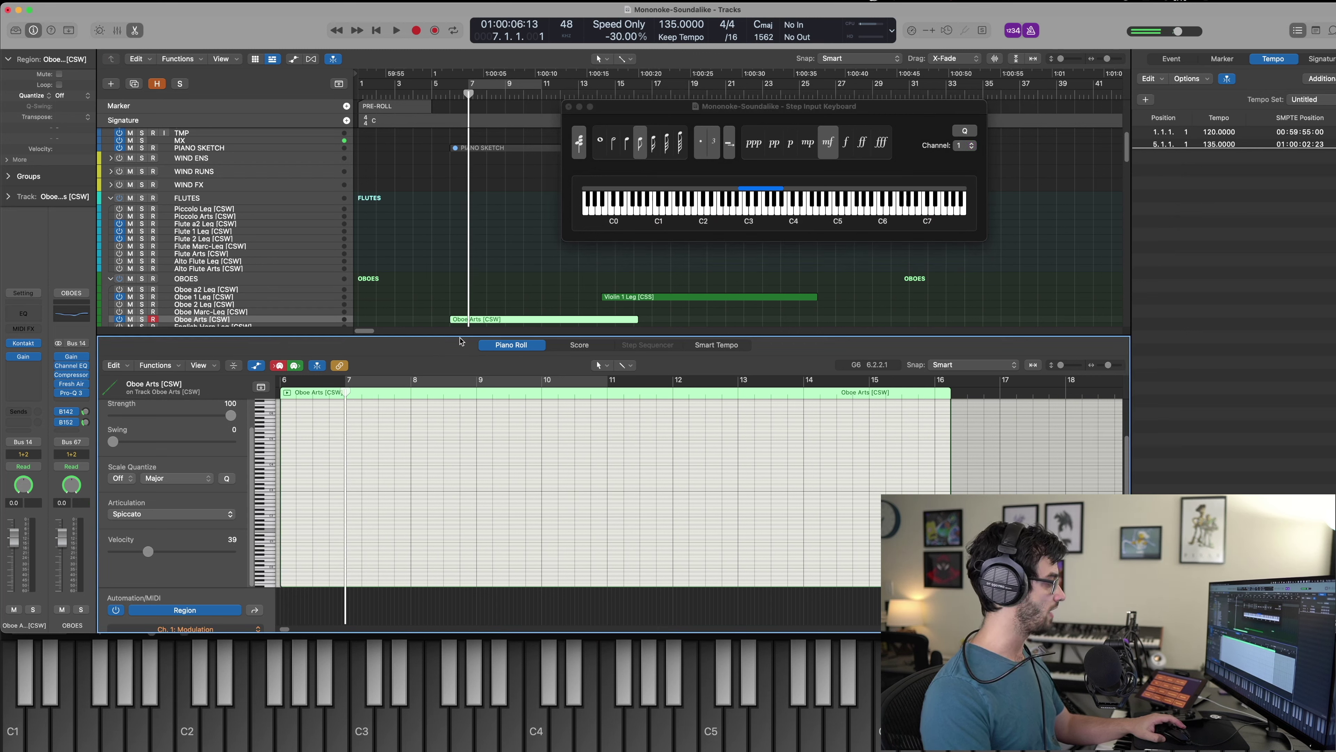
left_click(142, 320)
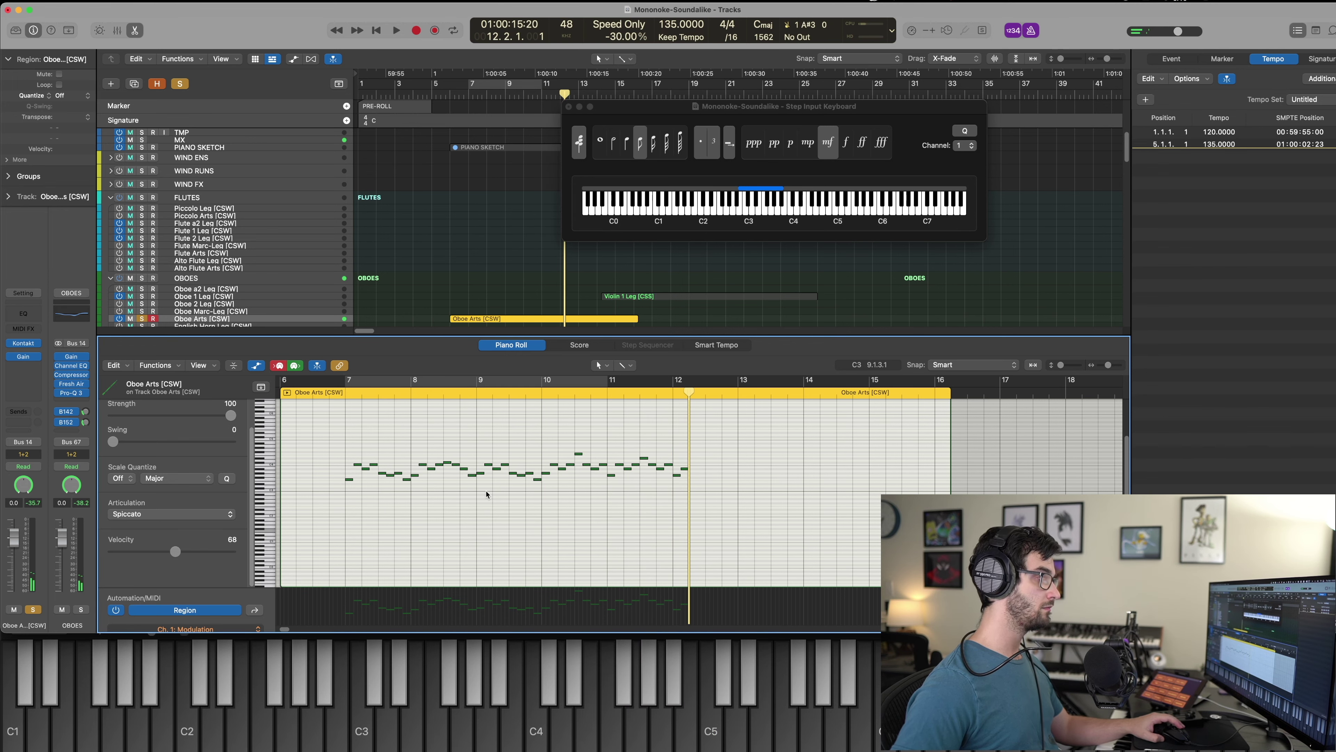
key("Left")
Set the articulation of all the oboe notes to Spiccato and play the line from bar 7.
left_click_drag(716, 492, 697, 482)
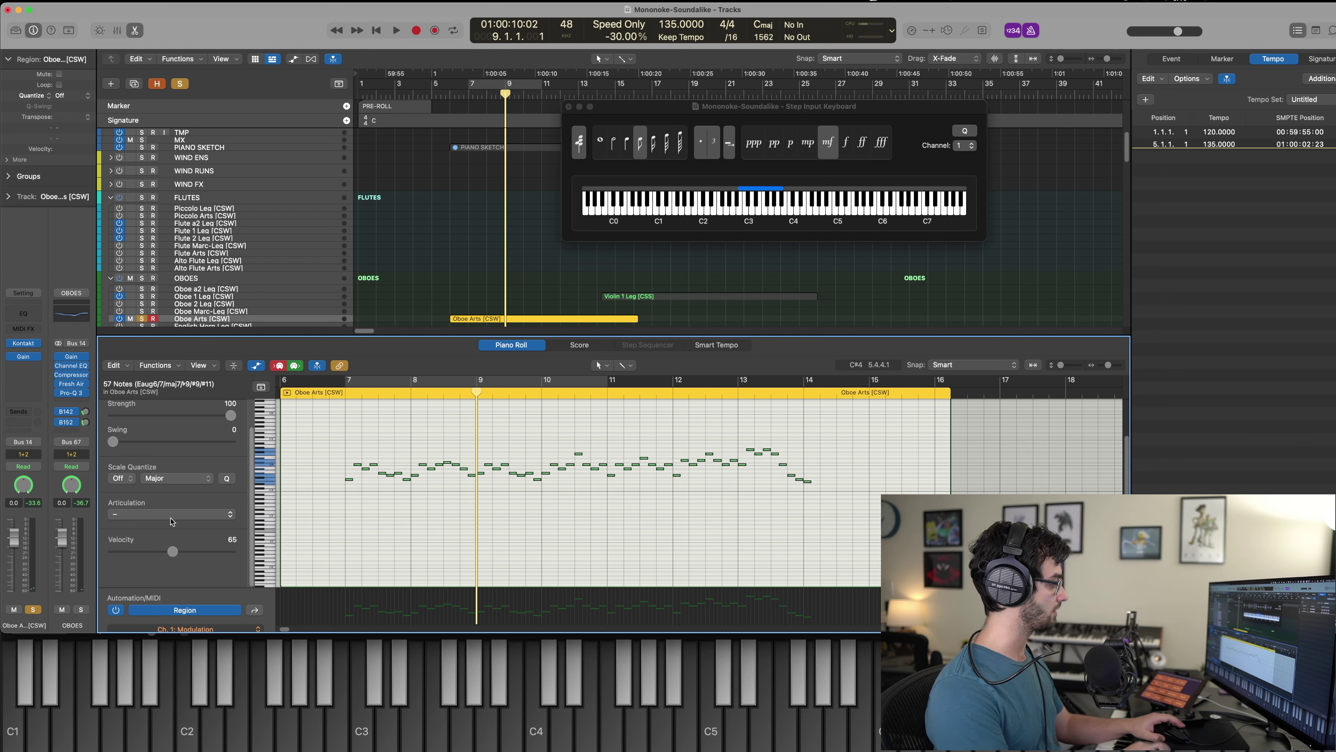
left_click(181, 513)
left_click(181, 568)
key("comma")
key("comma")
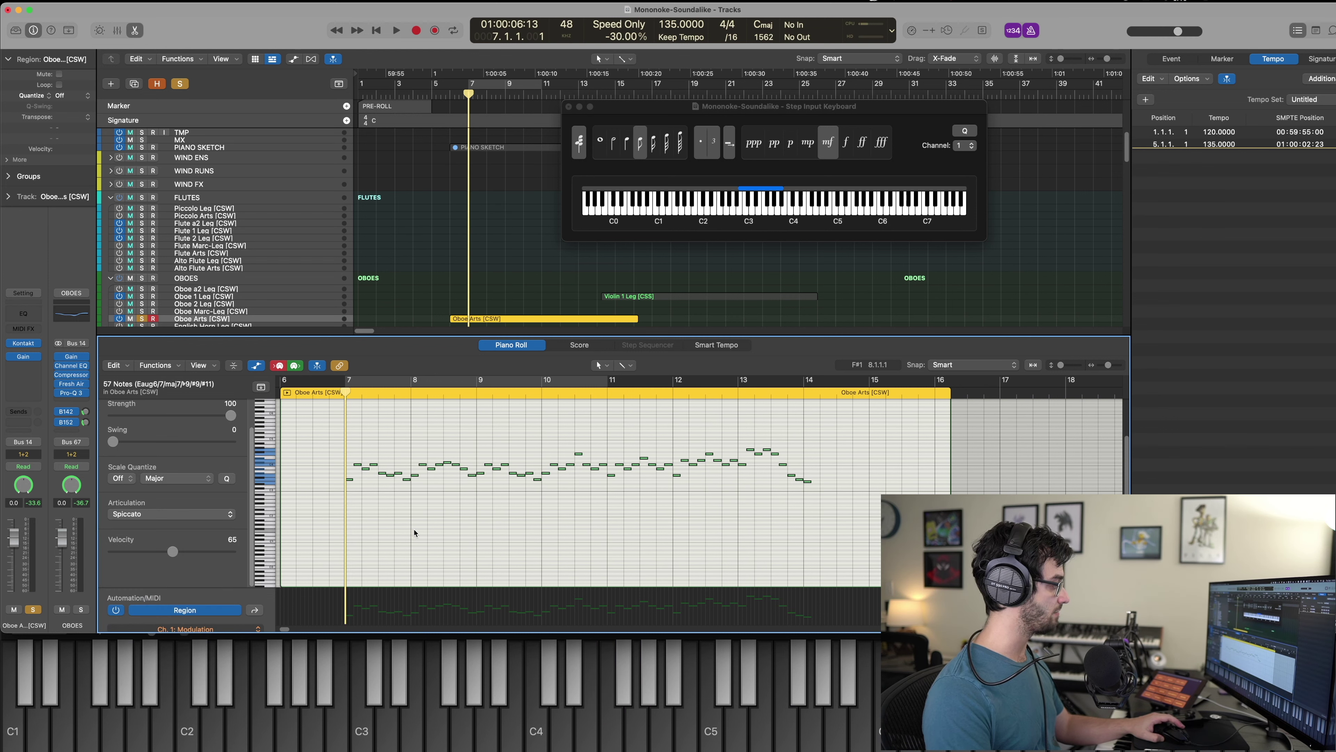
key("space")
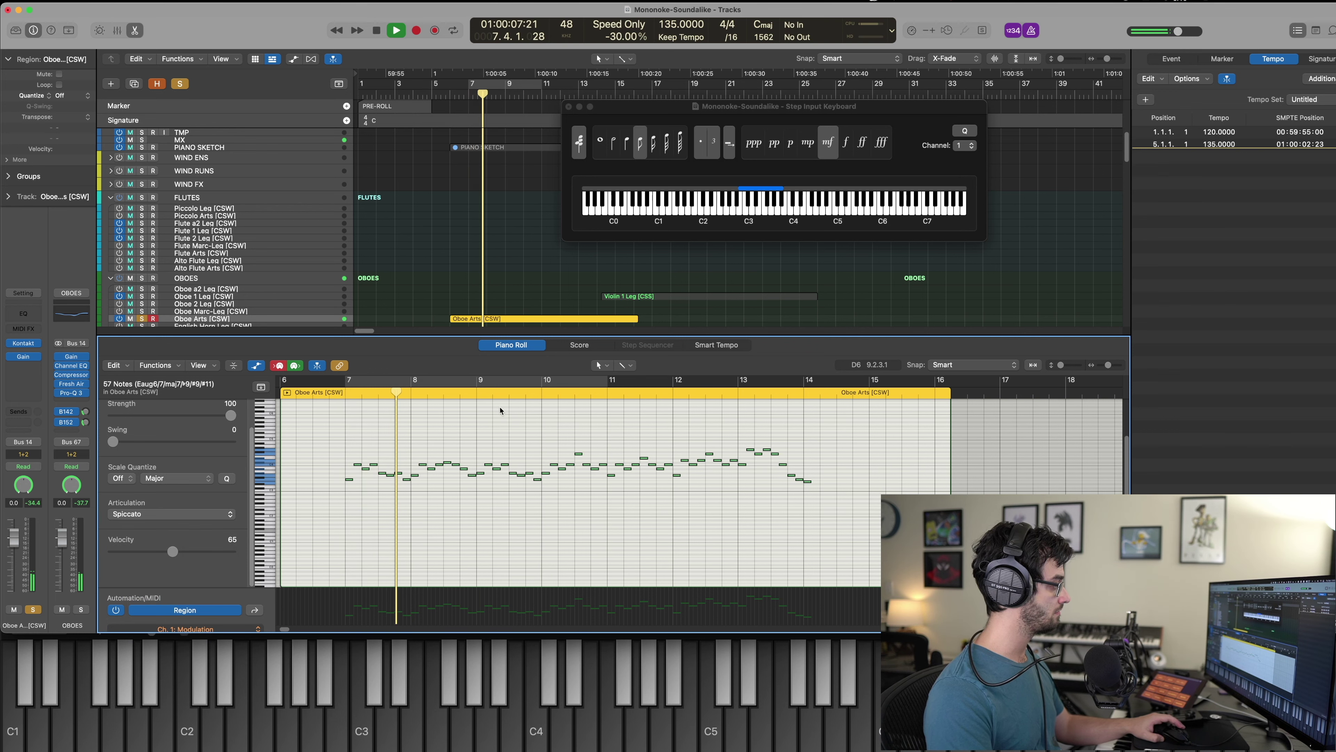
Copy the oboe region to the Clarinet Arts track at the same position and solo that track.
key("p")
left_click_drag(495, 374, 464, 258)
key("super+c")
left_click(284, 383)
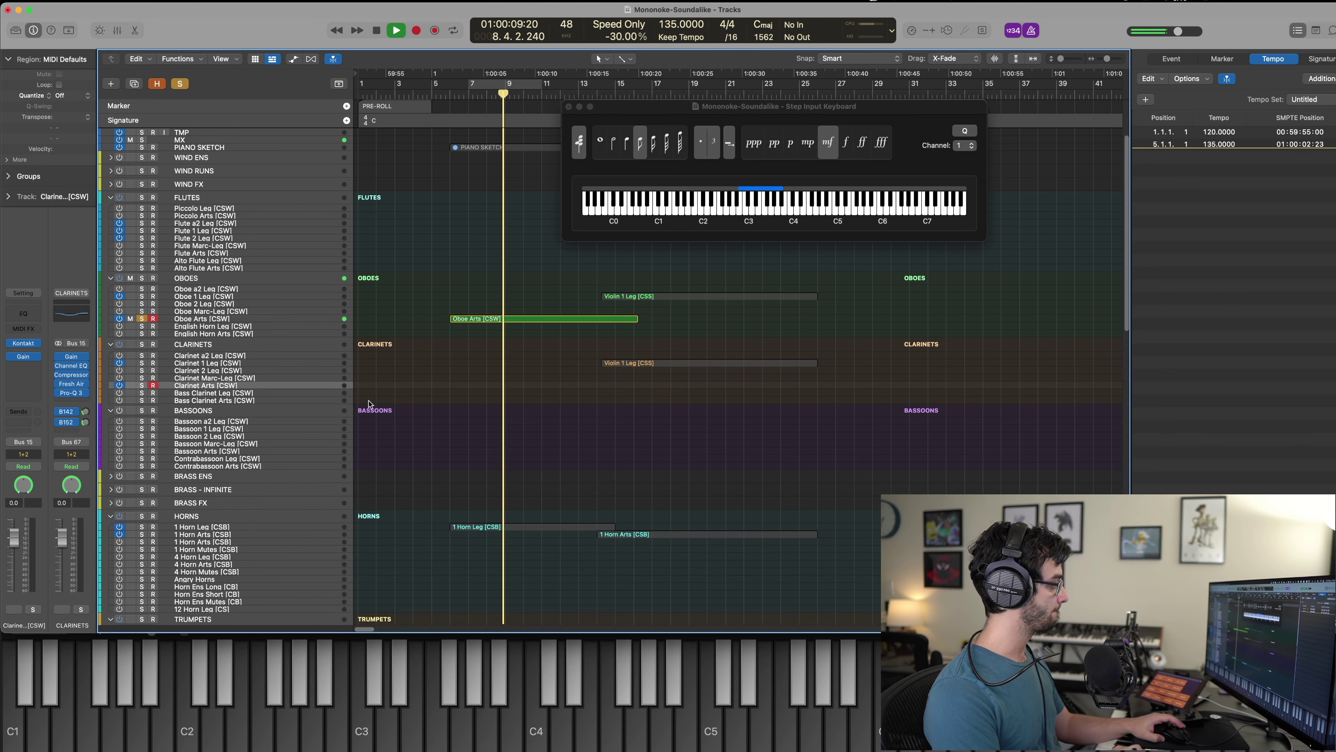
key("super+v")
left_click(141, 385)
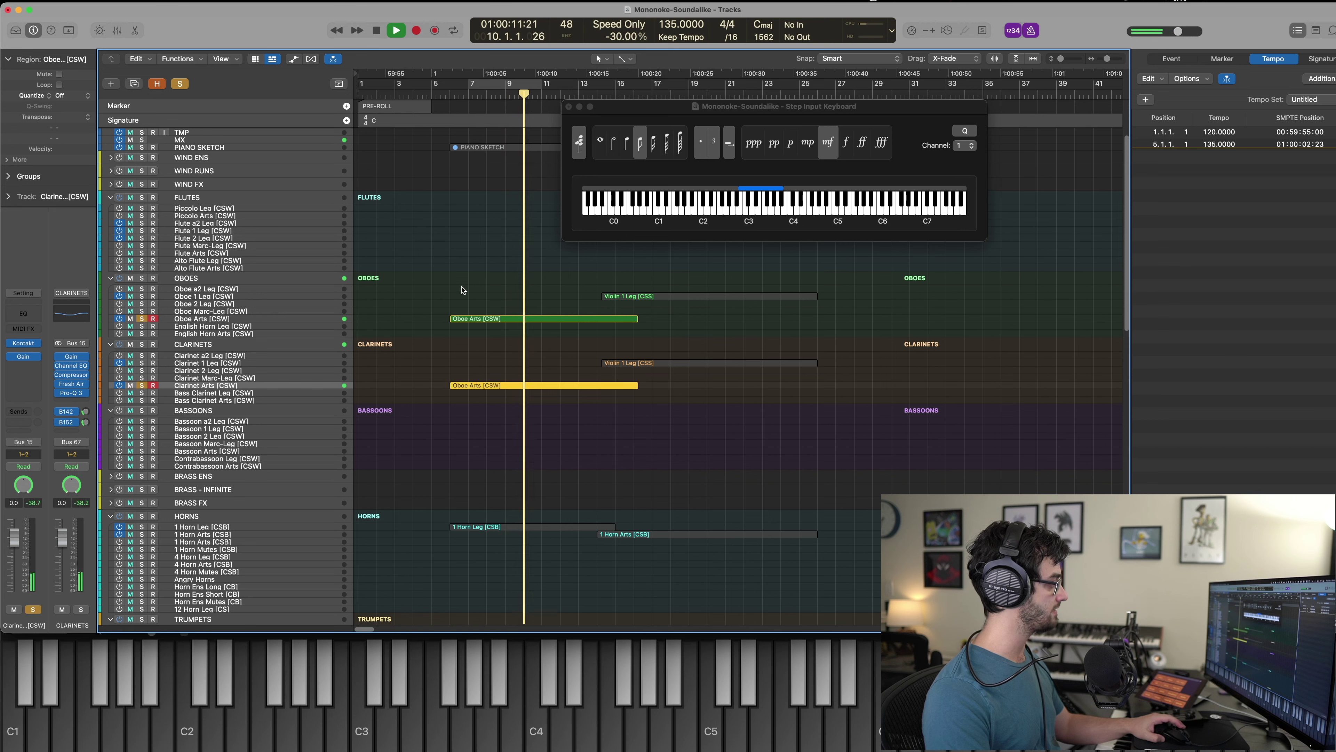
Copy the region to the Flute Arts track, transpose it up 12 semitones and play it soloed with the oboe and clarinet.
left_click_drag(461, 288, 452, 343)
key("super+c")
left_click(206, 253)
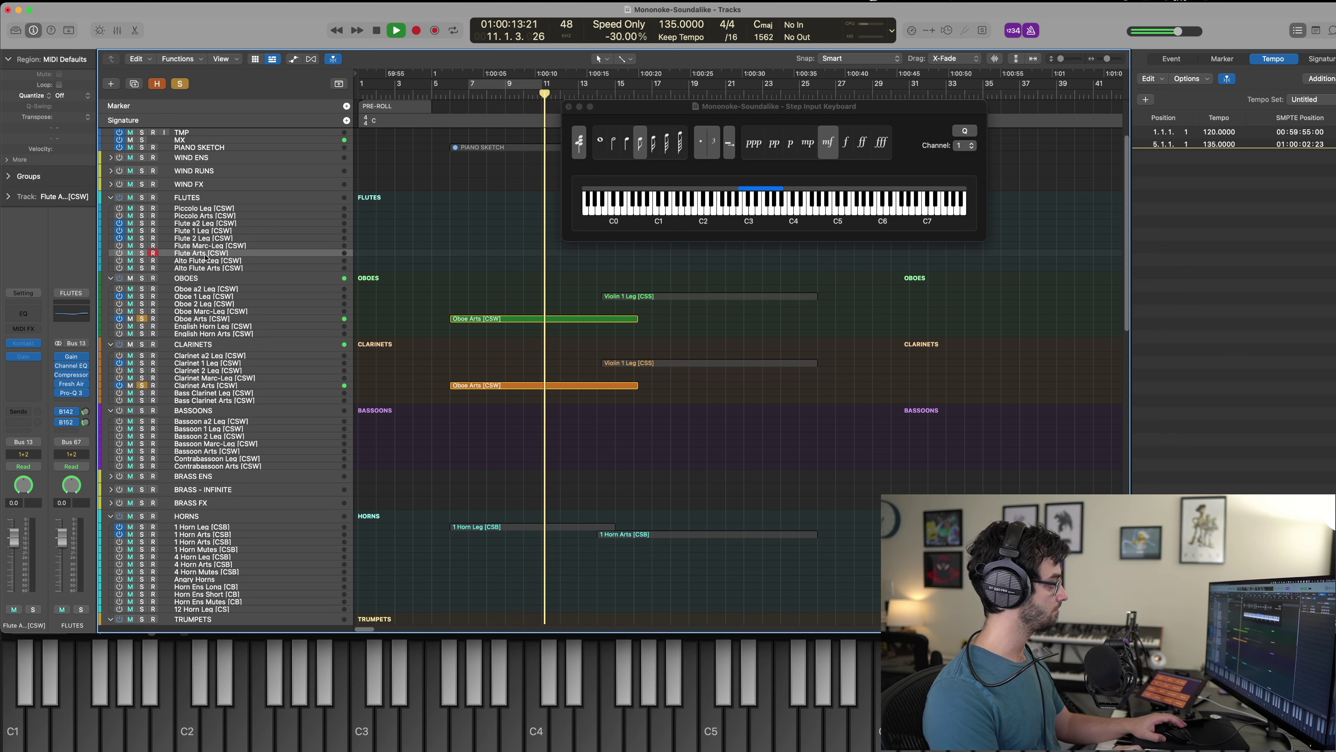
key("super+v")
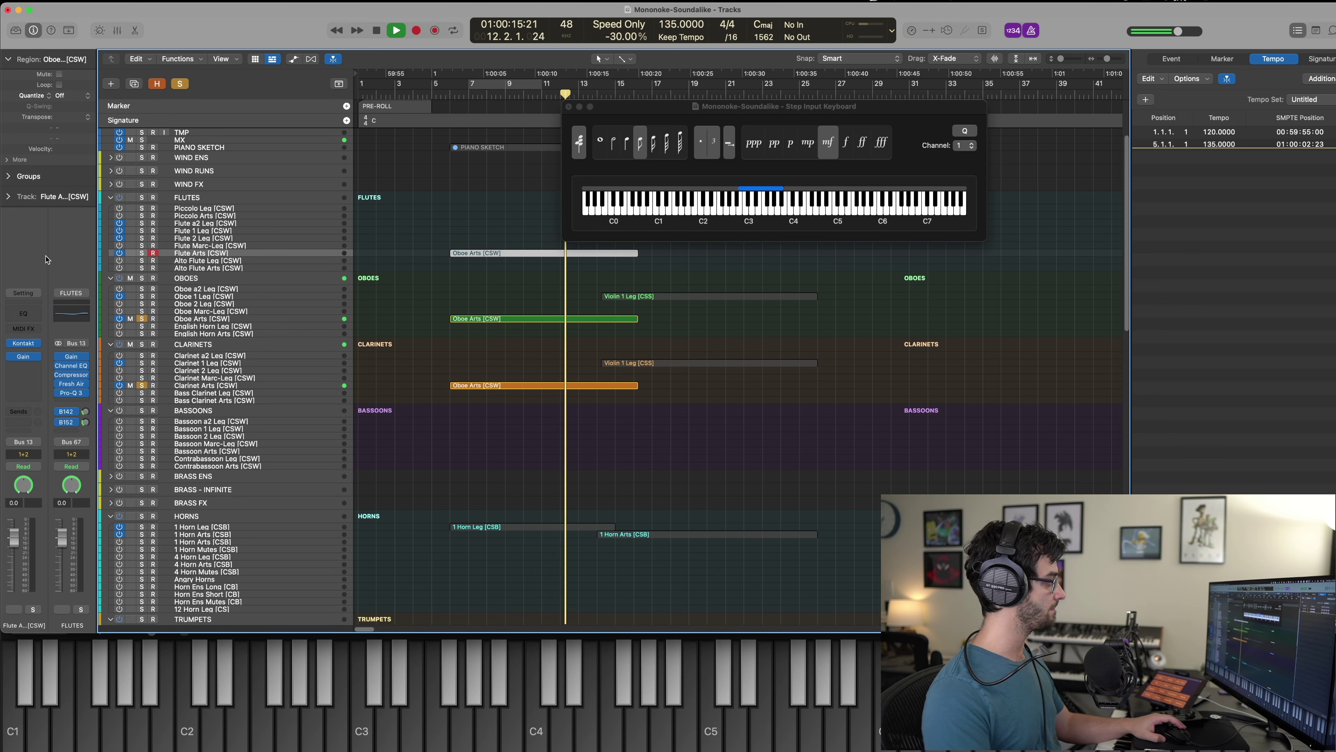
key("alt+shift+Up")
key("space")
key("space")
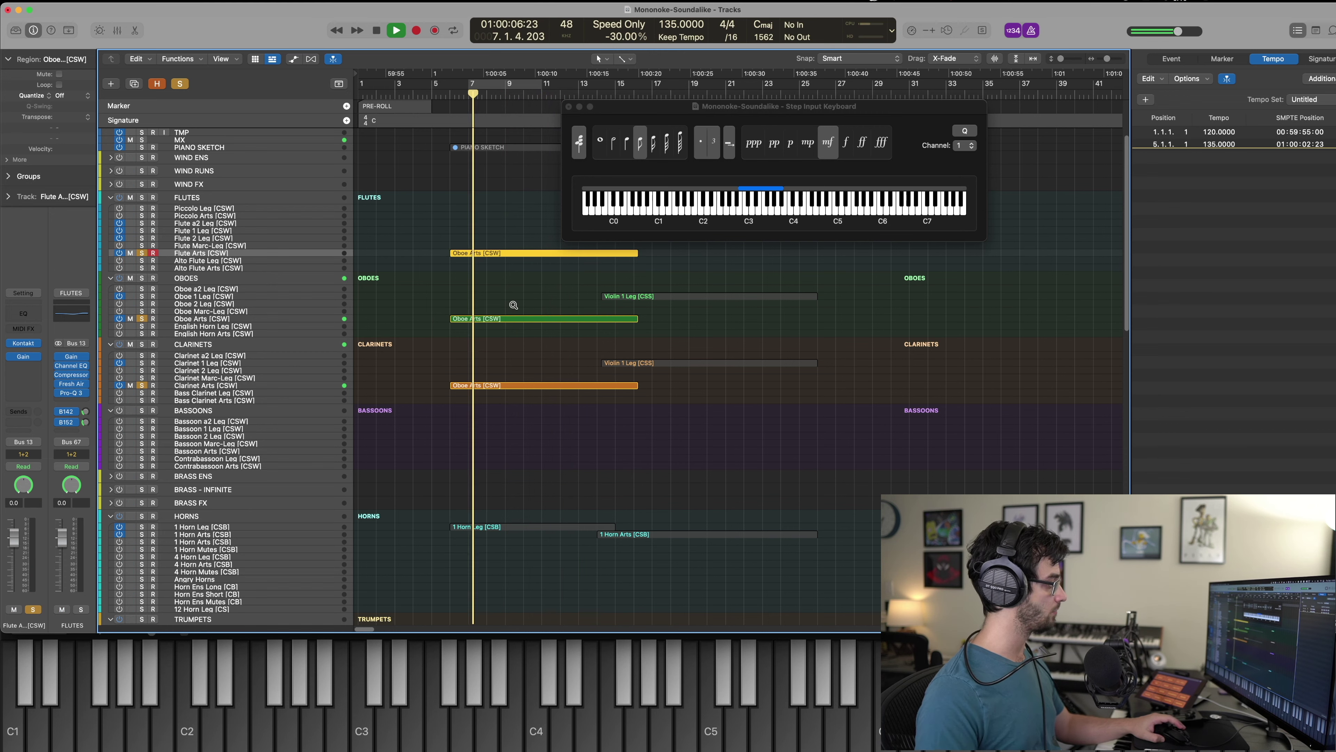
Lower the velocity of all notes in the Clarinet Arts region.
double_click(476, 385)
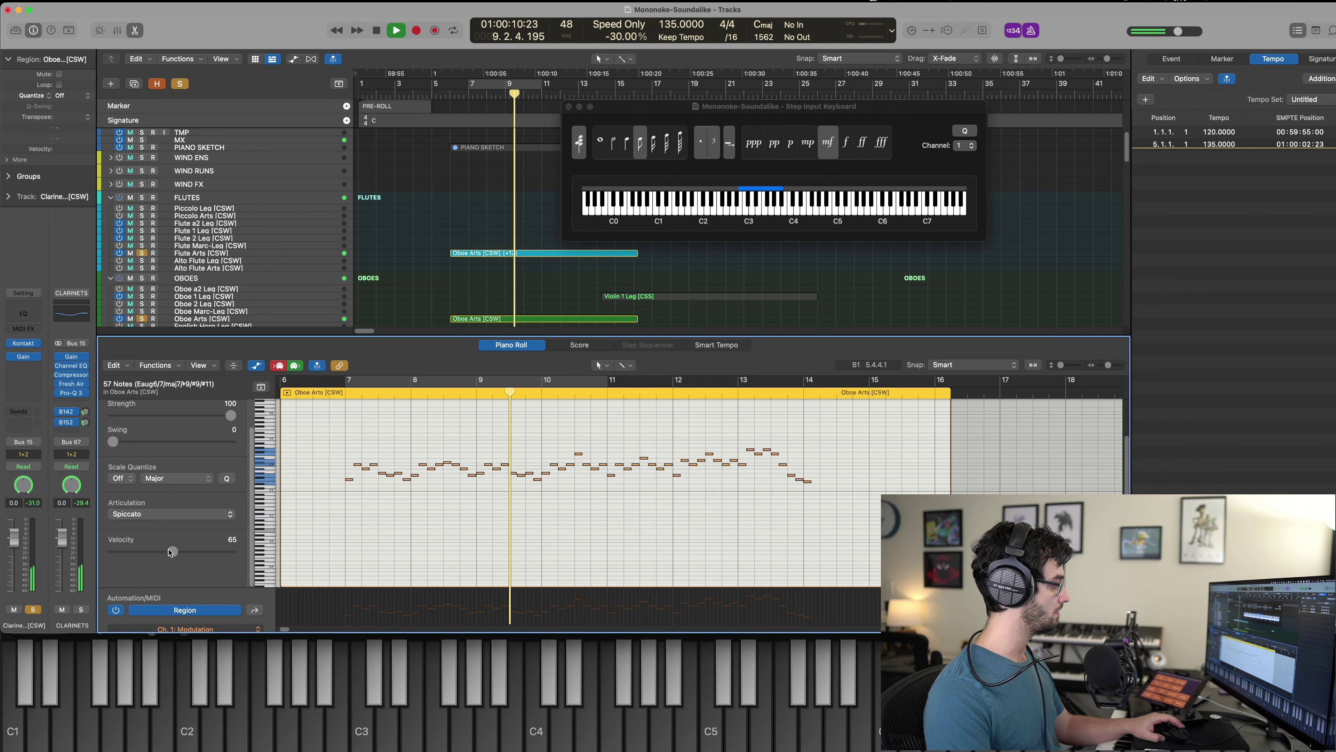
left_click_drag(173, 551, 158, 555)
key("e")
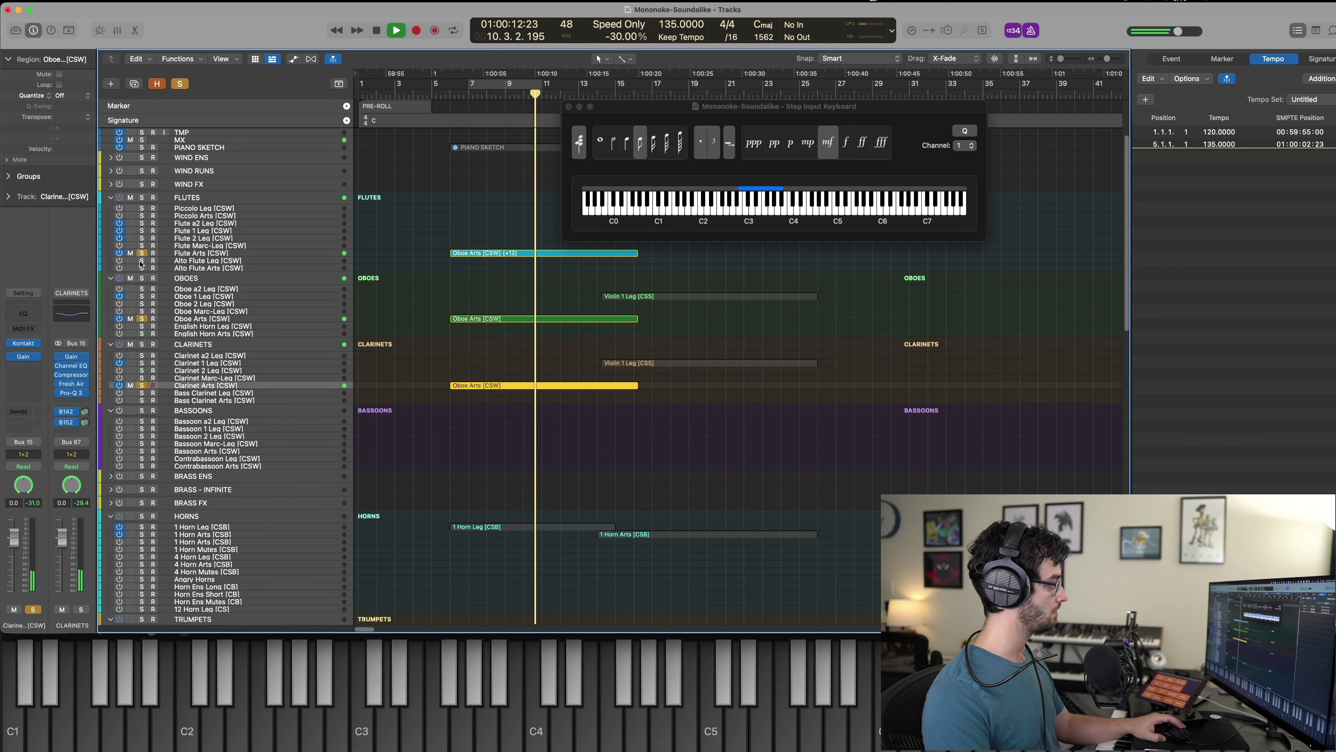
Close the Step Input Keyboard, clear the woodwind solos and bring playback back to bar 6.
left_click(568, 106)
left_click(498, 226)
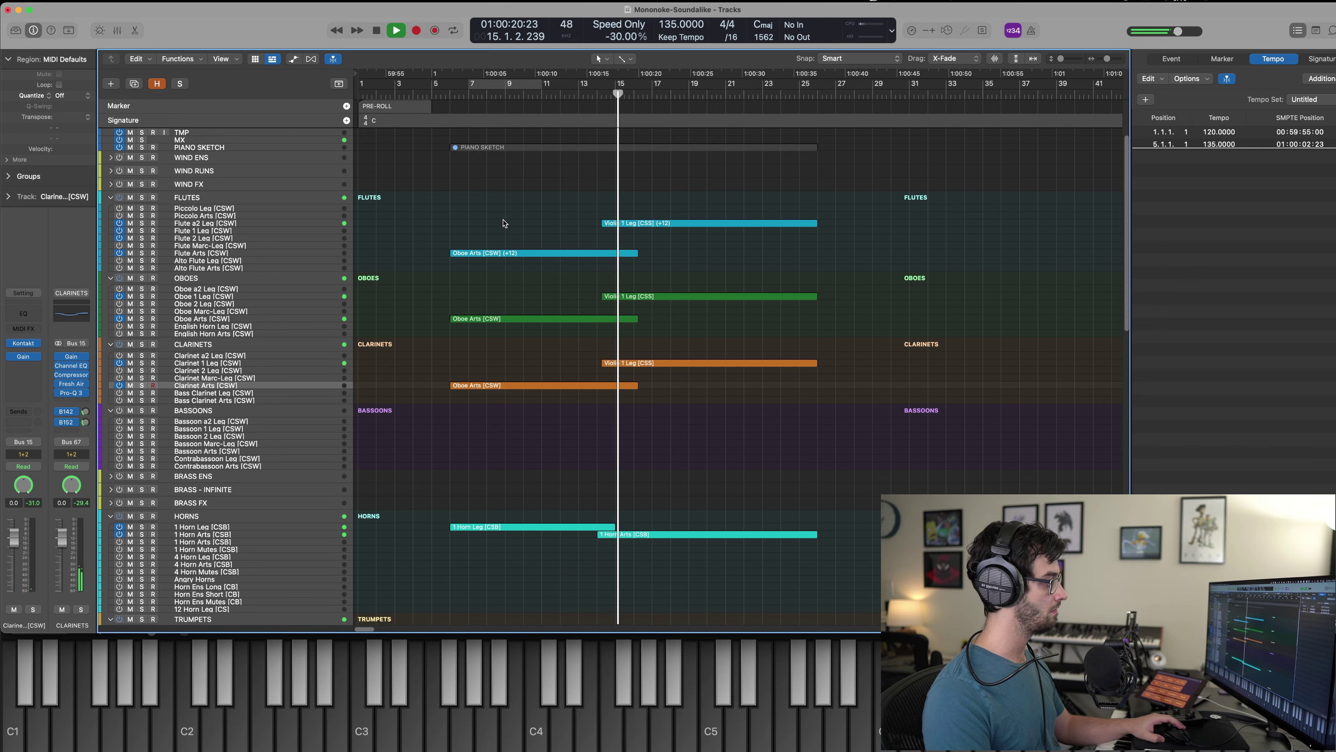
key("comma")
key("comma")
key("comma")
key("comma")
key("comma")
key("comma")
key("comma")
key("comma")
key("comma")
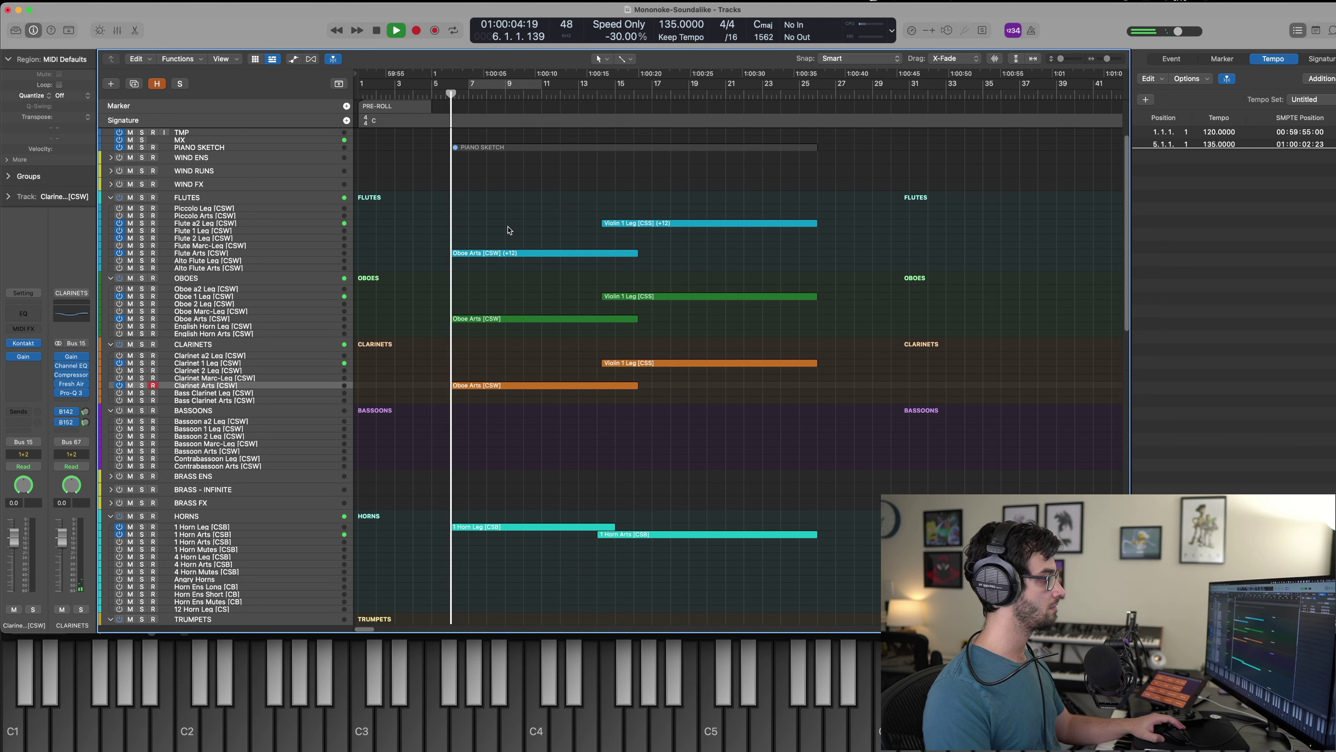
key("space")
Set the tempo at bar 5 to 140 and play the arrangement from bar 6.
left_click(1213, 150)
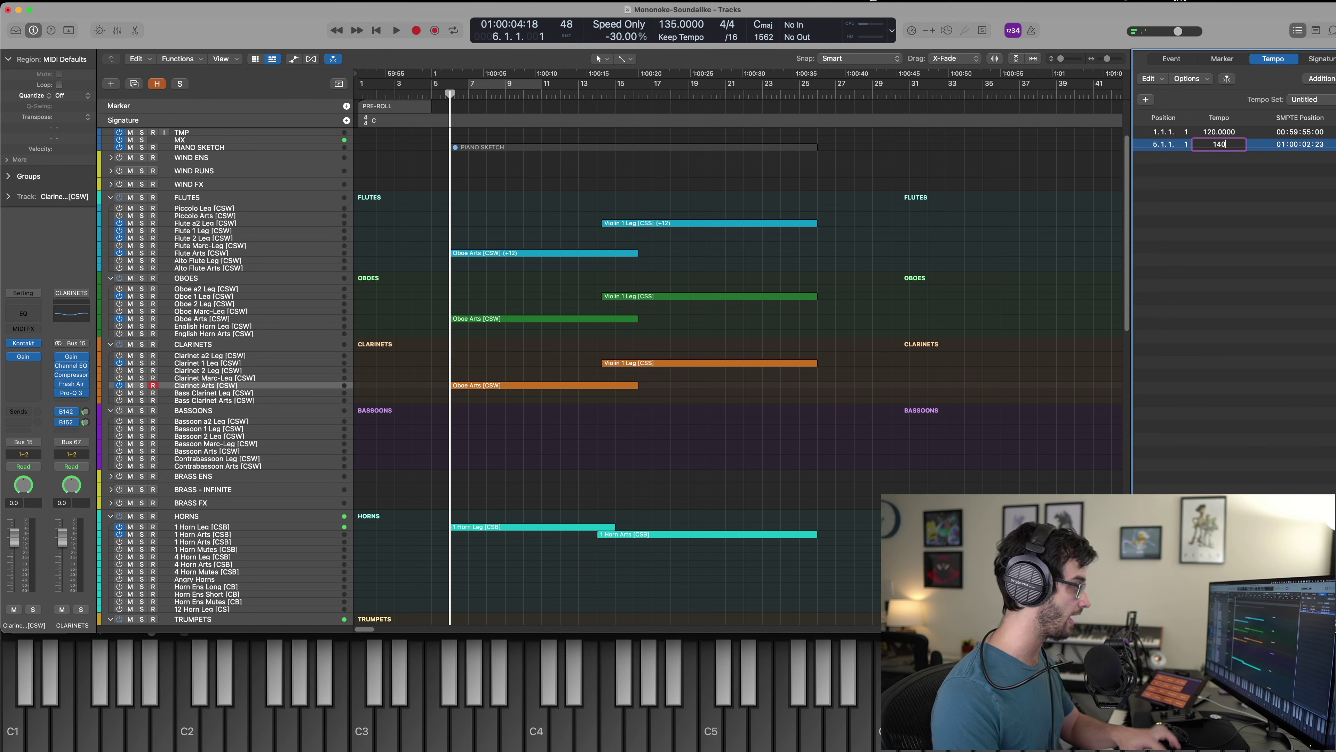
key("Return")
key("space")
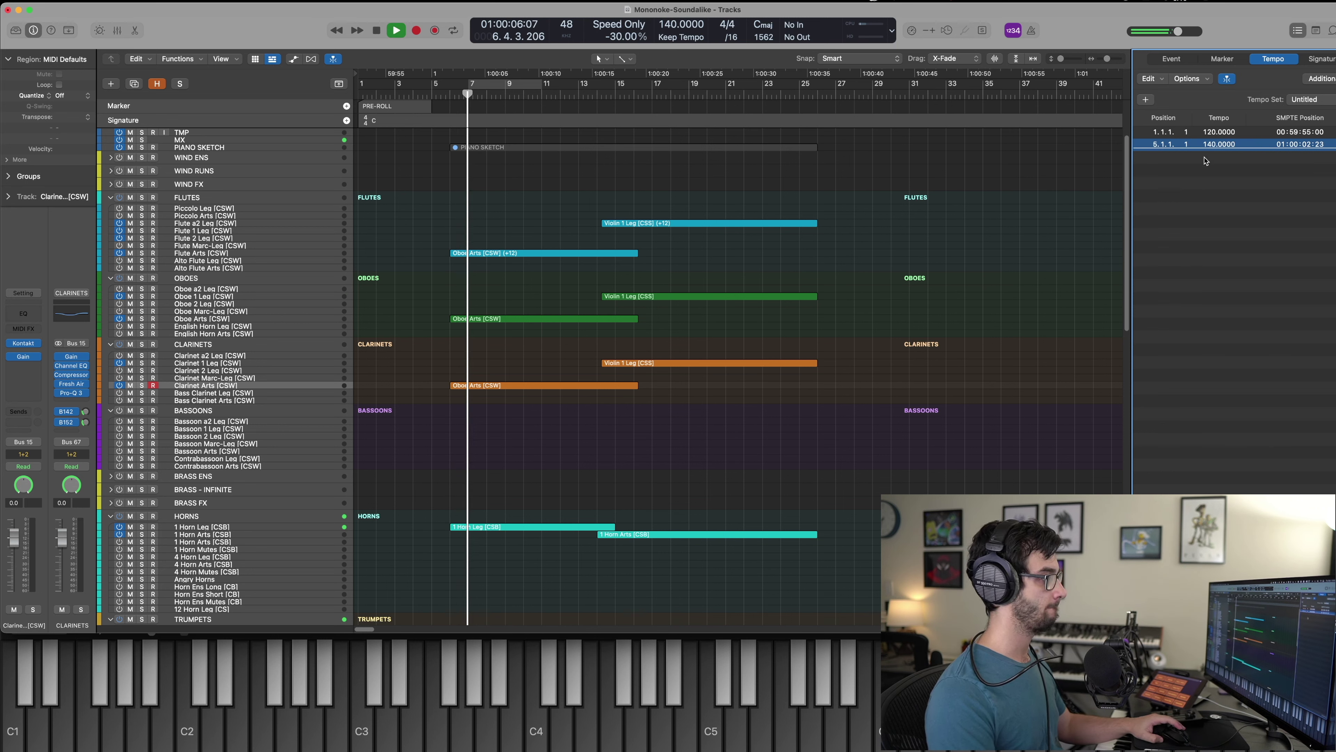
Set the tempo at bar 5 to 143.
double_click(1207, 144)
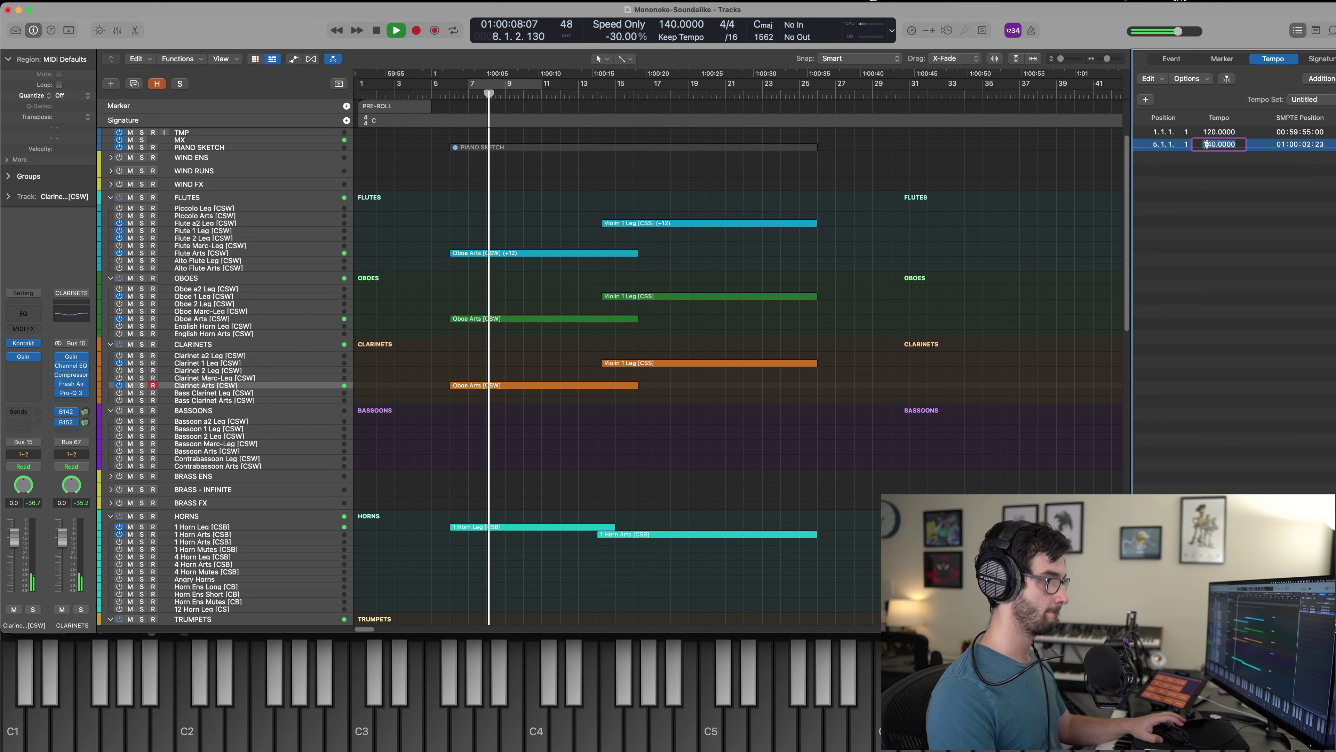
type("143")
key("Return")
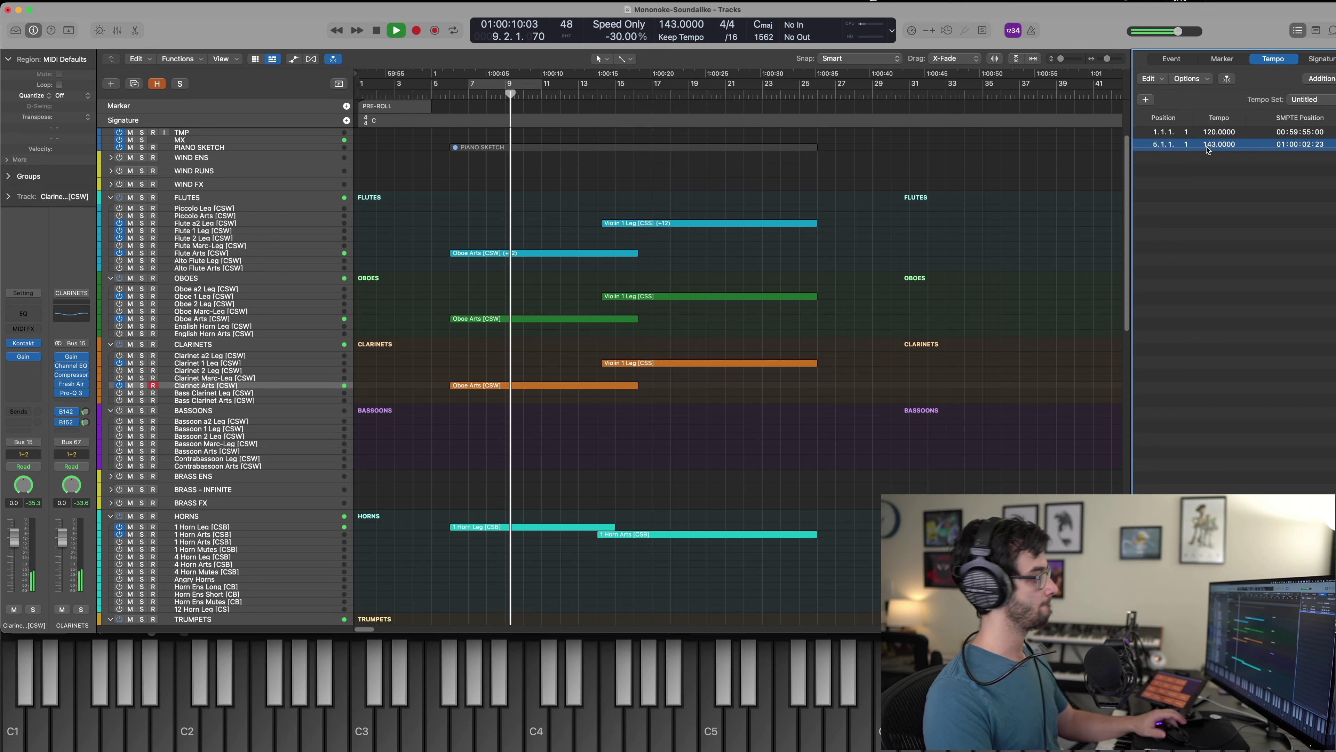
Set the note velocity of the Flute, Oboe and Clarinet Arts regions to 54 in the Piano Roll.
left_click_drag(483, 225, 495, 421)
key("p")
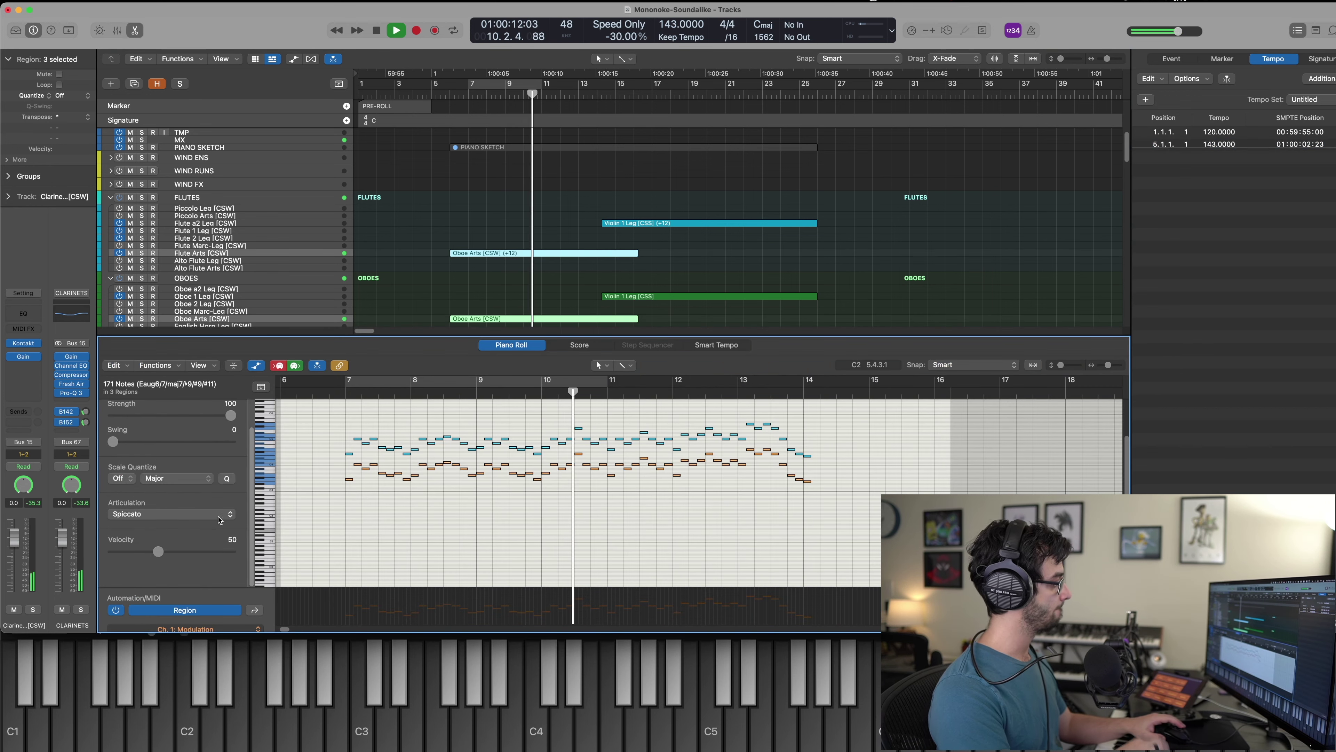
left_click_drag(158, 551, 172, 553)
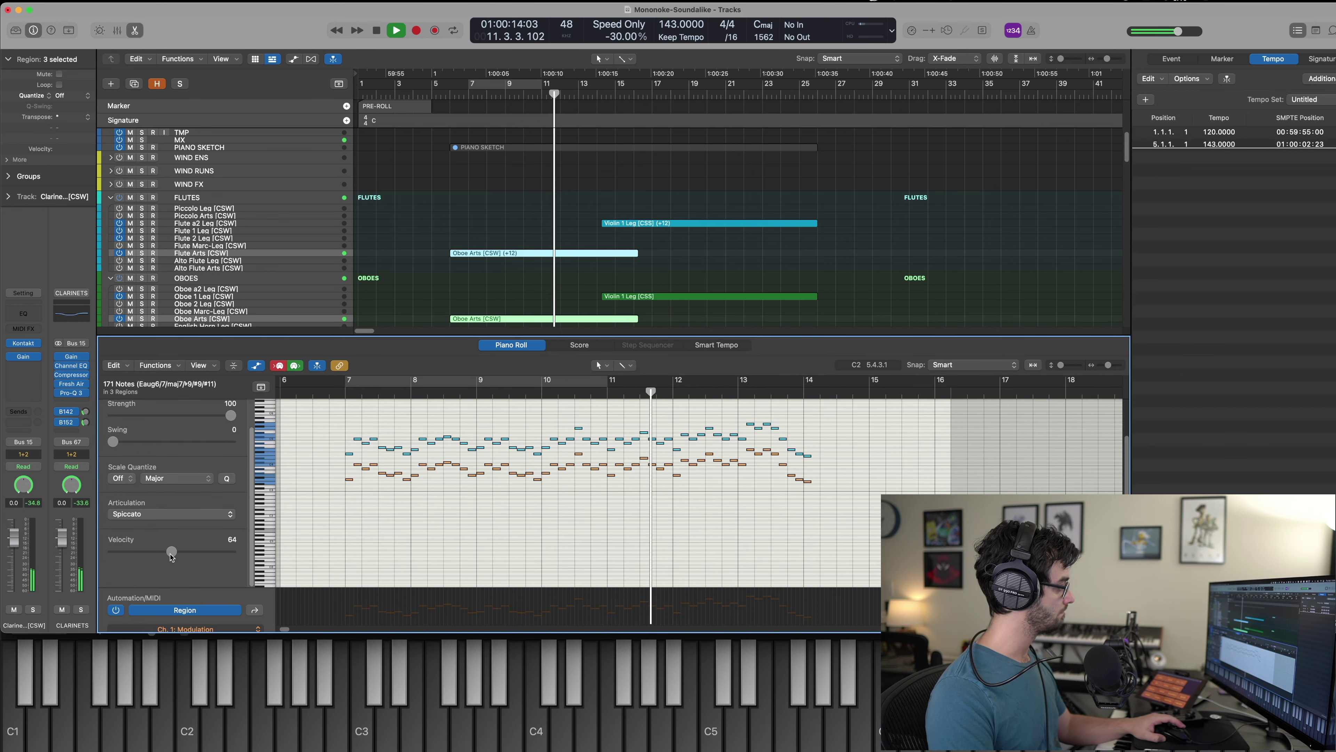
left_click_drag(163, 557, 165, 557)
key("space")
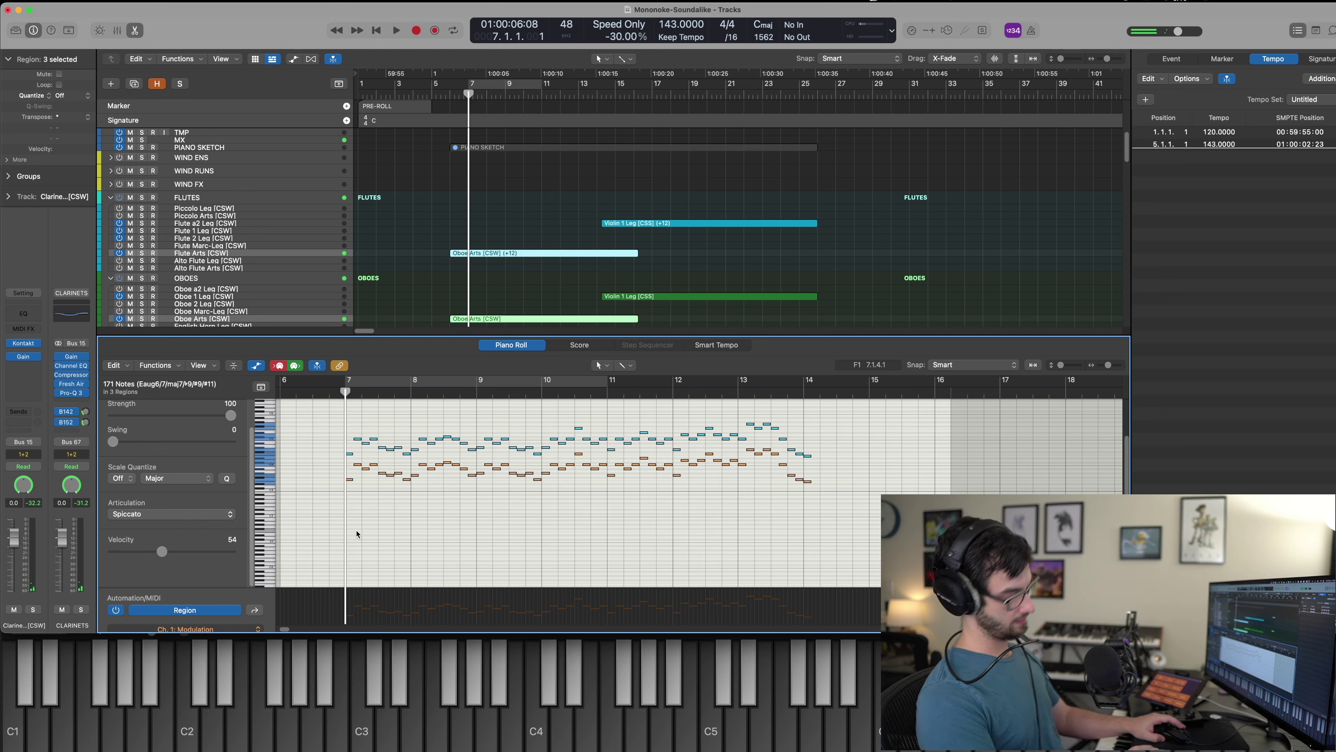
Solo the three woodwind Arts regions and mute their notes on the downbeat of bar 9.
key("s")
key("space")
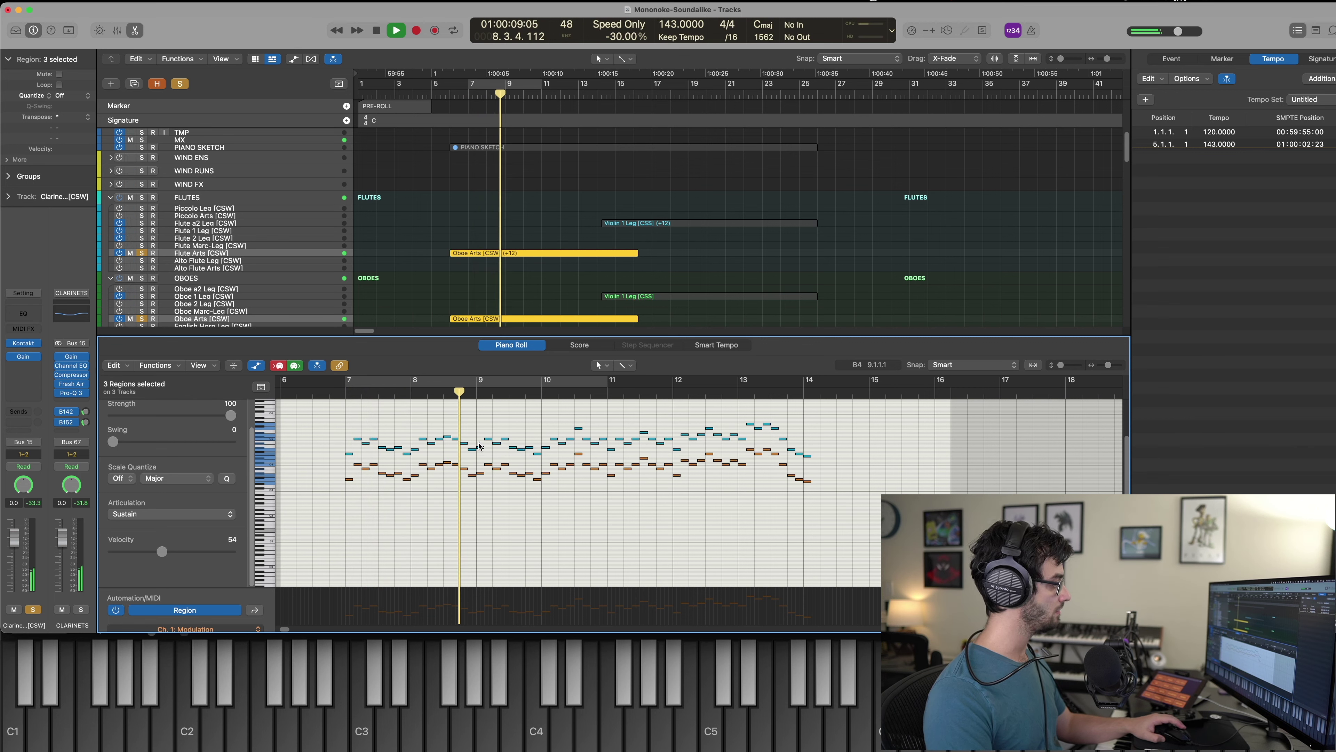
key("space")
left_click_drag(479, 441, 475, 482)
key("space")
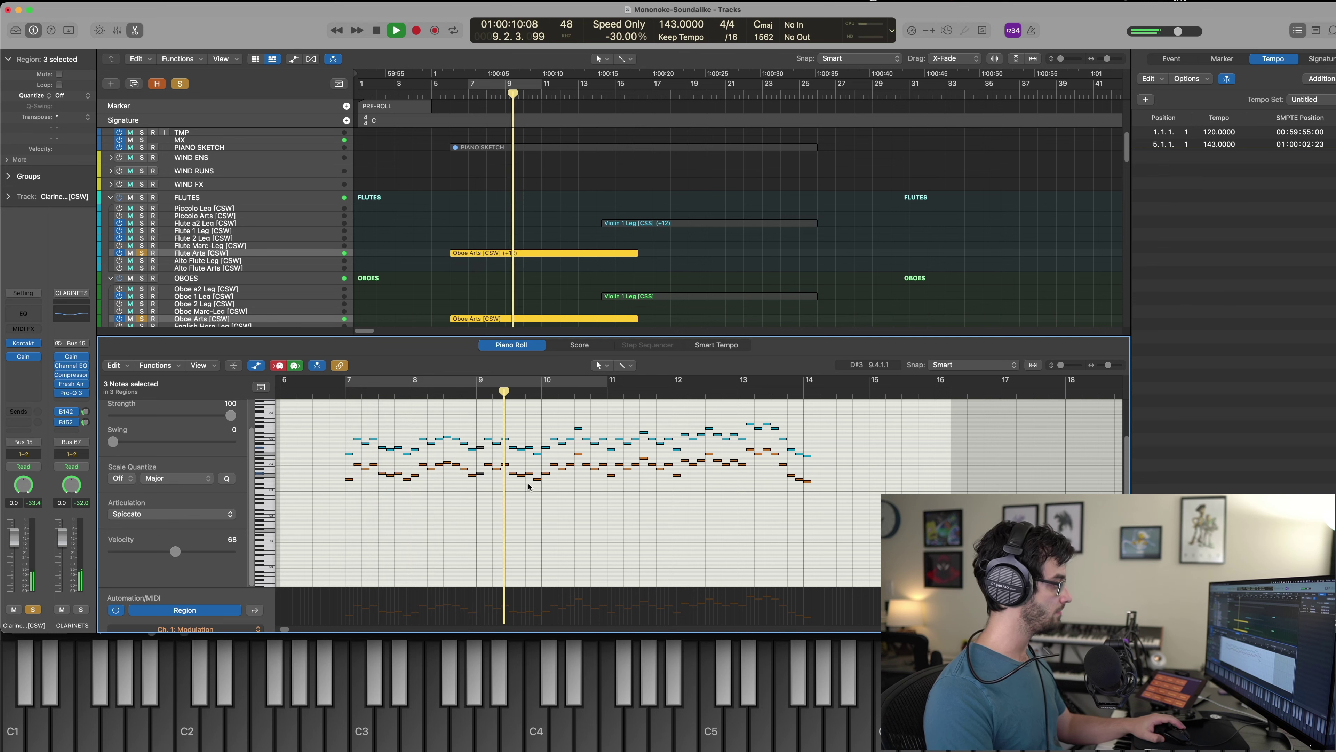
Mute the woodwind notes on the downbeats of bars 11, 12 and 13.
left_click_drag(615, 442, 608, 481)
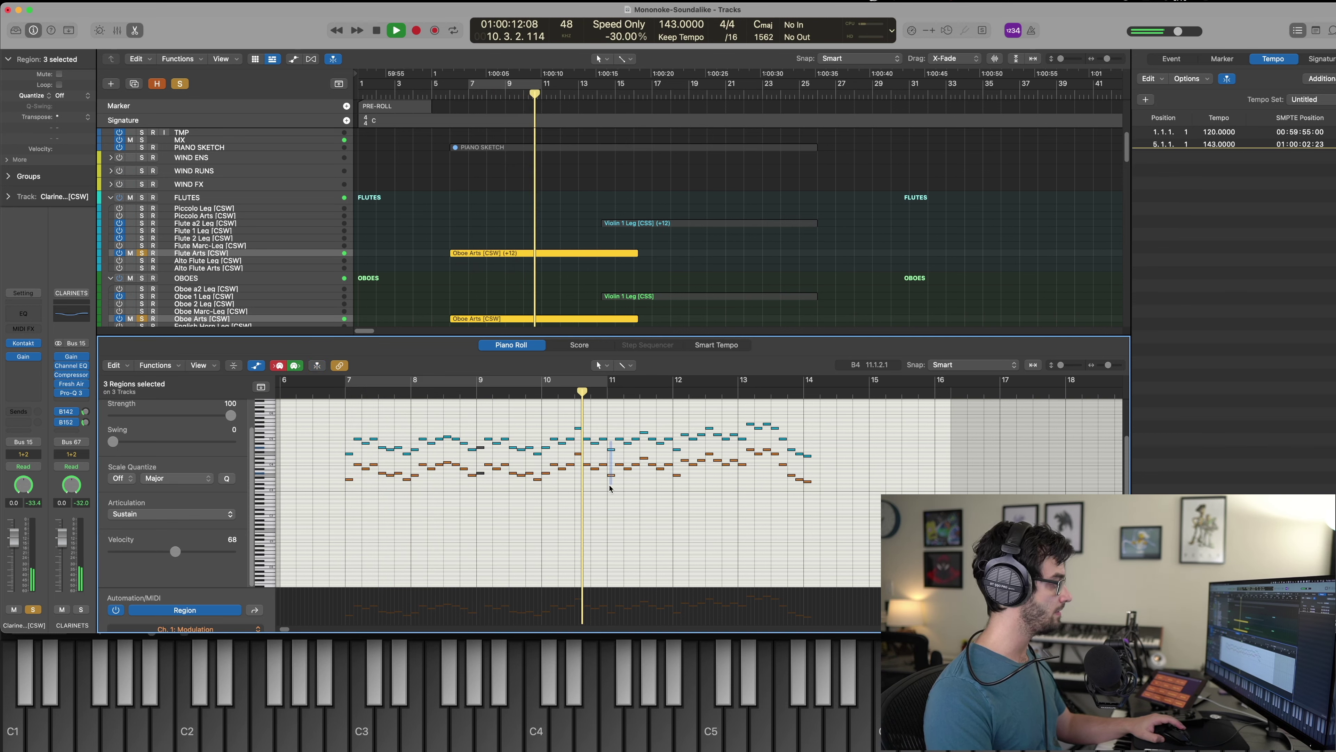
left_click_drag(675, 444, 680, 495)
key("ctrl+m")
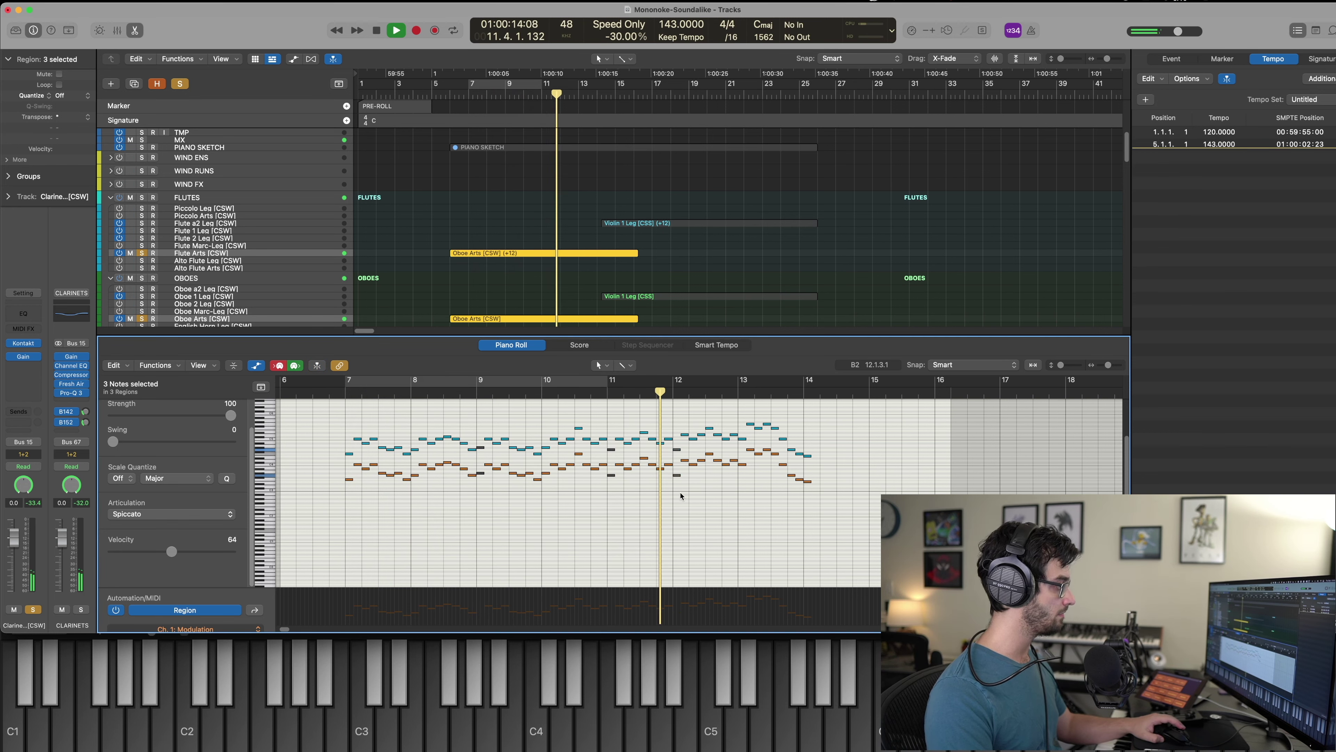
left_click_drag(743, 436, 738, 505)
key("ctrl+m")
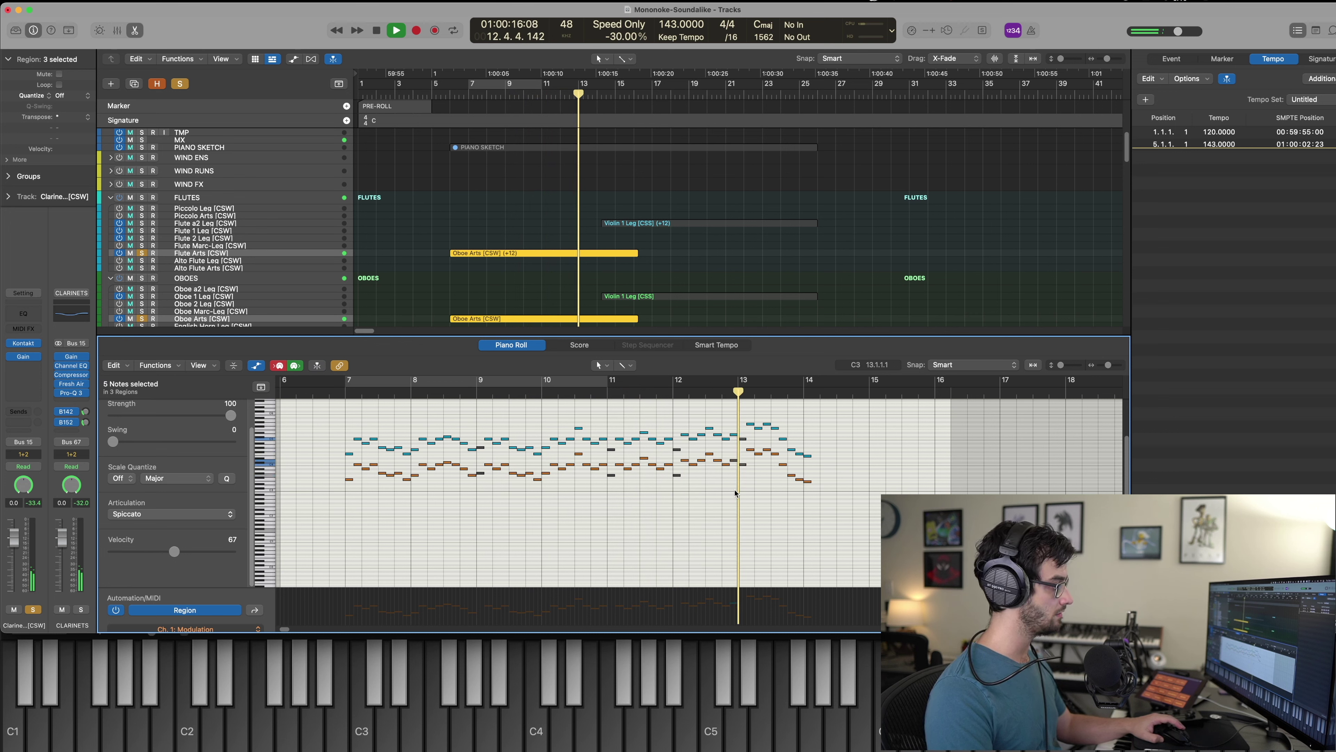
left_click_drag(733, 453, 735, 462)
key("ctrl+m")
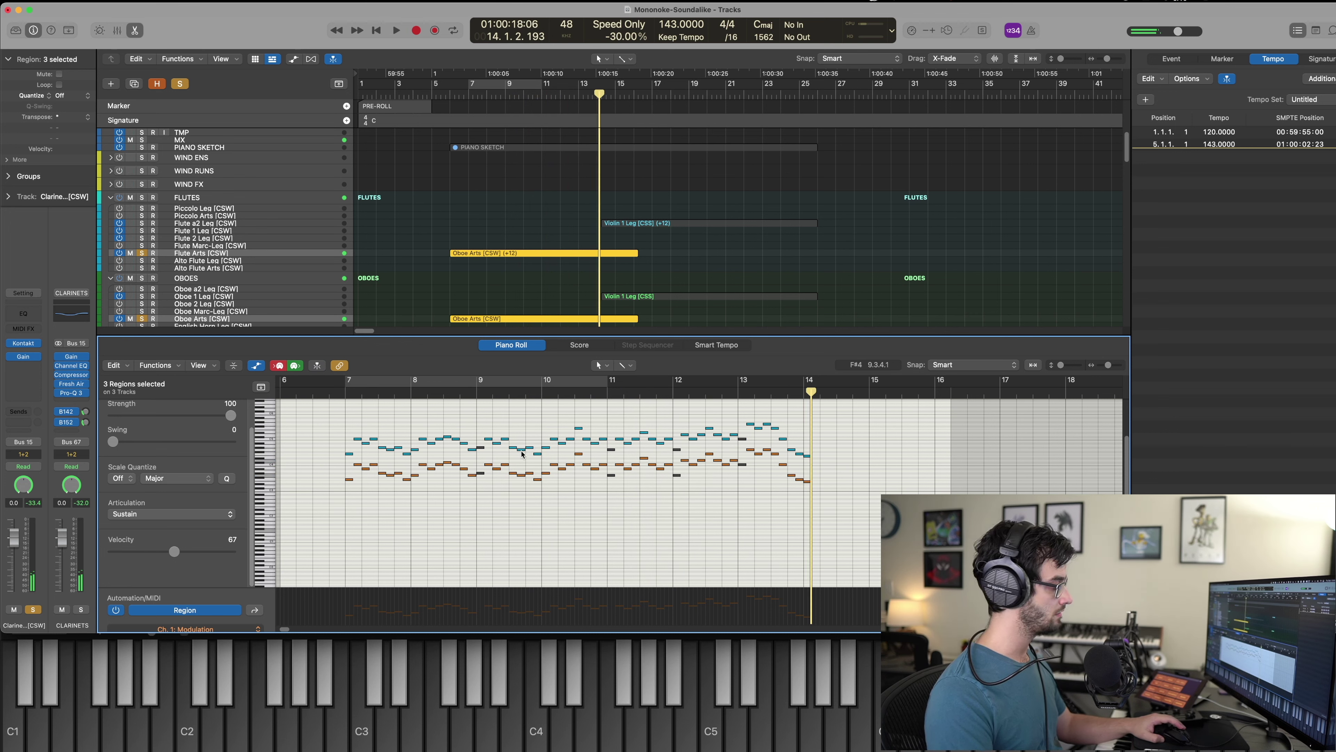
Play the soloed woodwind line from bar 7 to check its phrasing.
key("space")
left_click(325, 453)
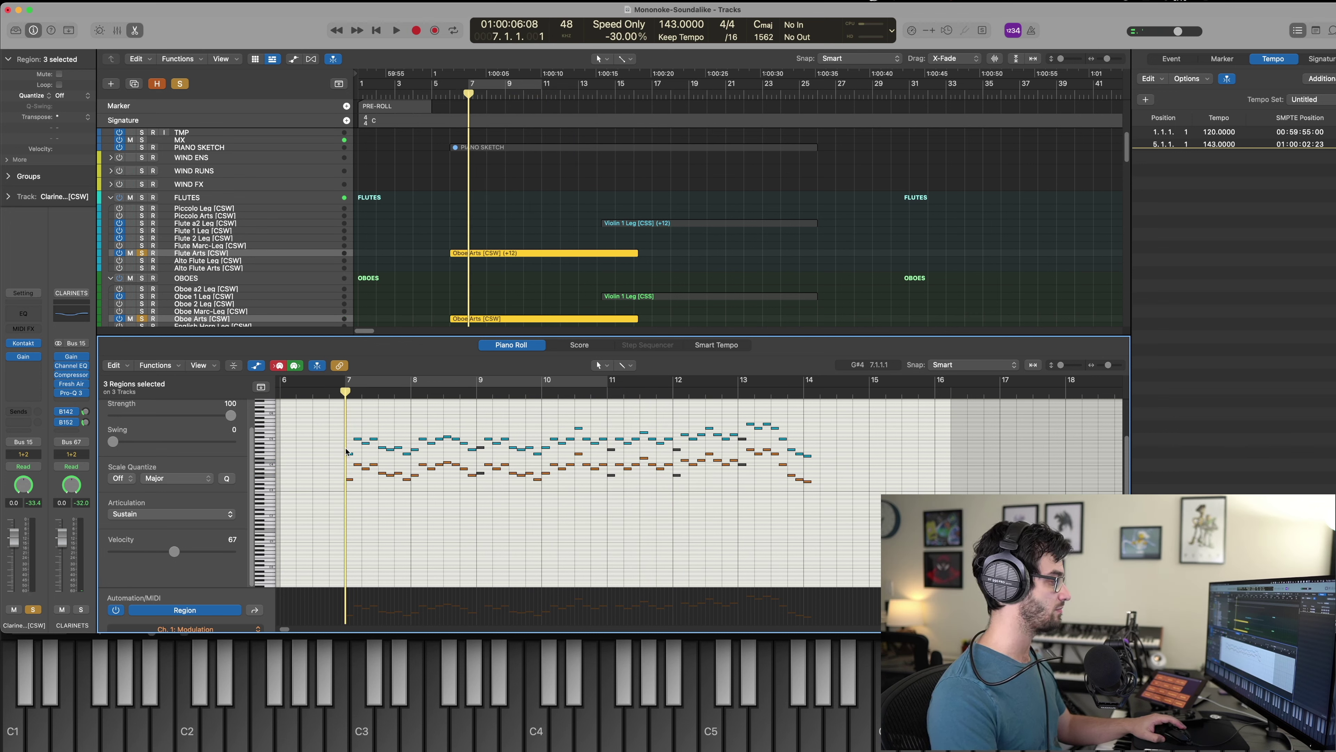
key("space")
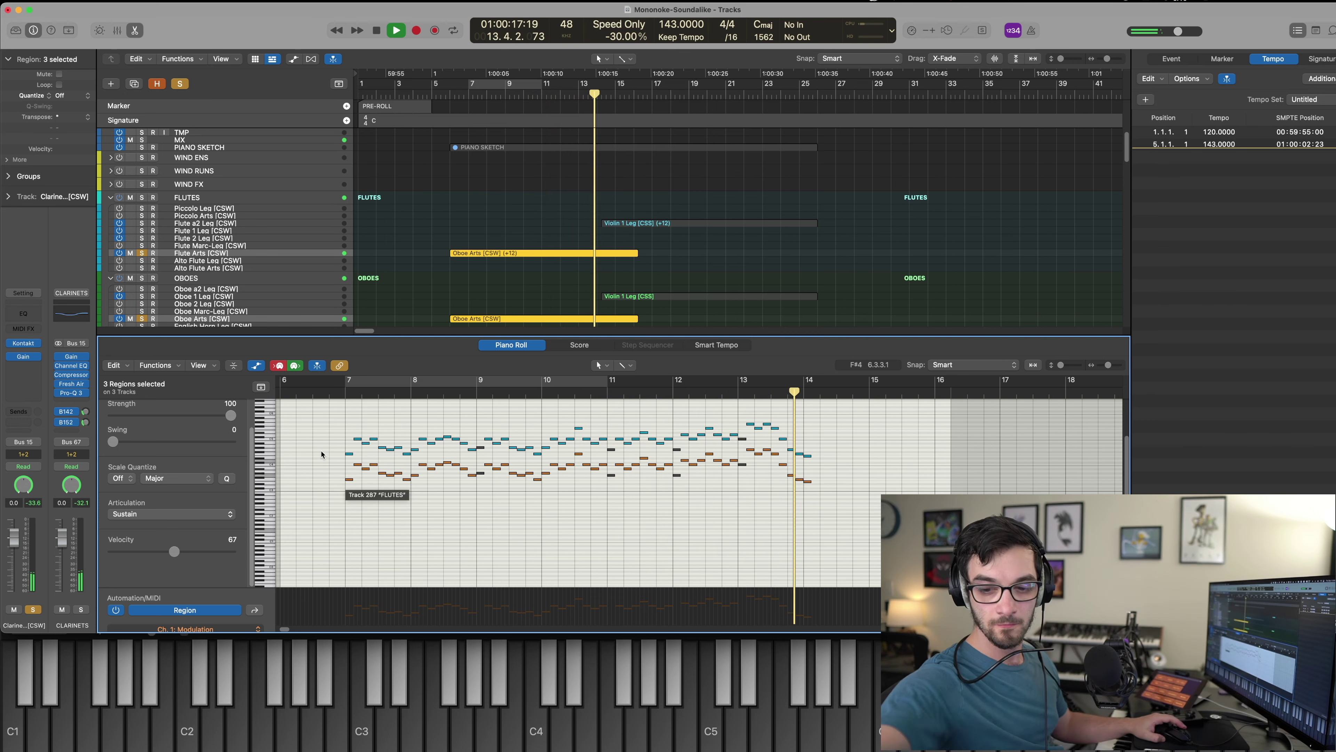
Reshape the woodwind notes in bar 13 into a descending run and replay it from bar 13.
key("space")
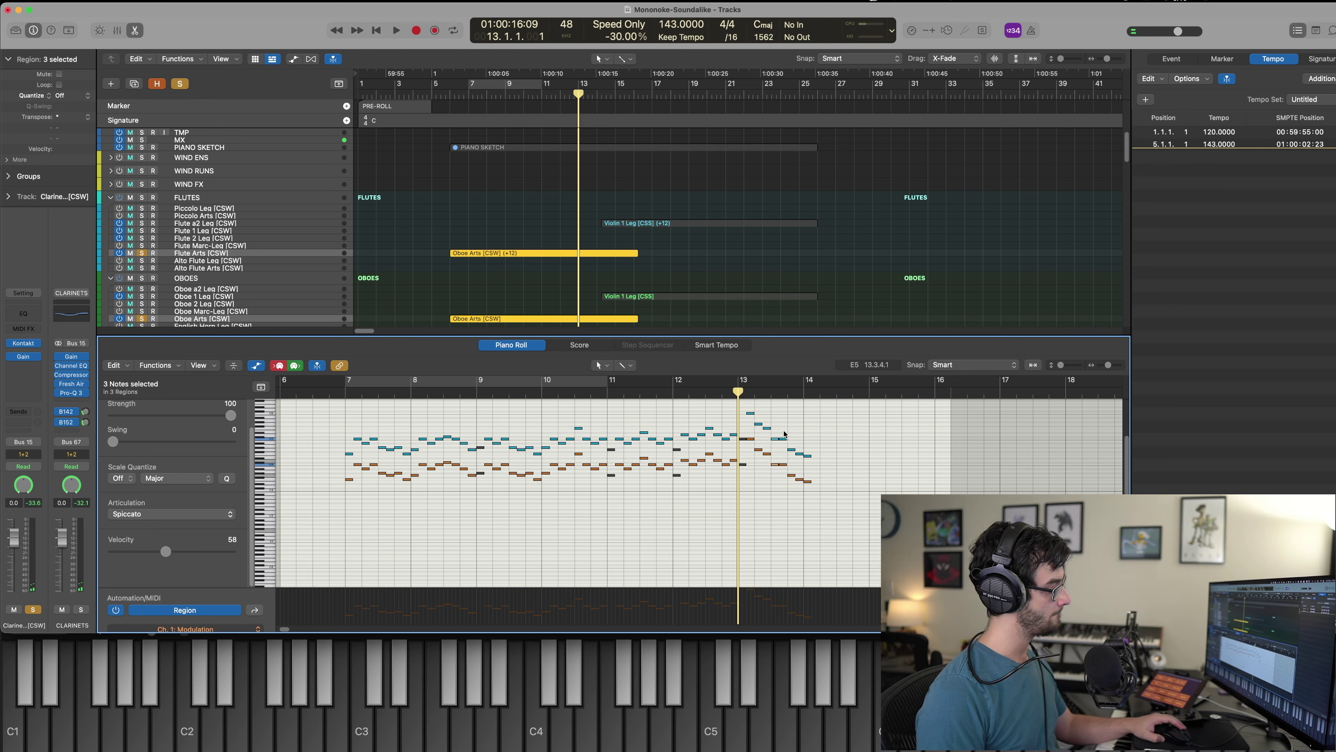
key("space")
key("space")
key("space")
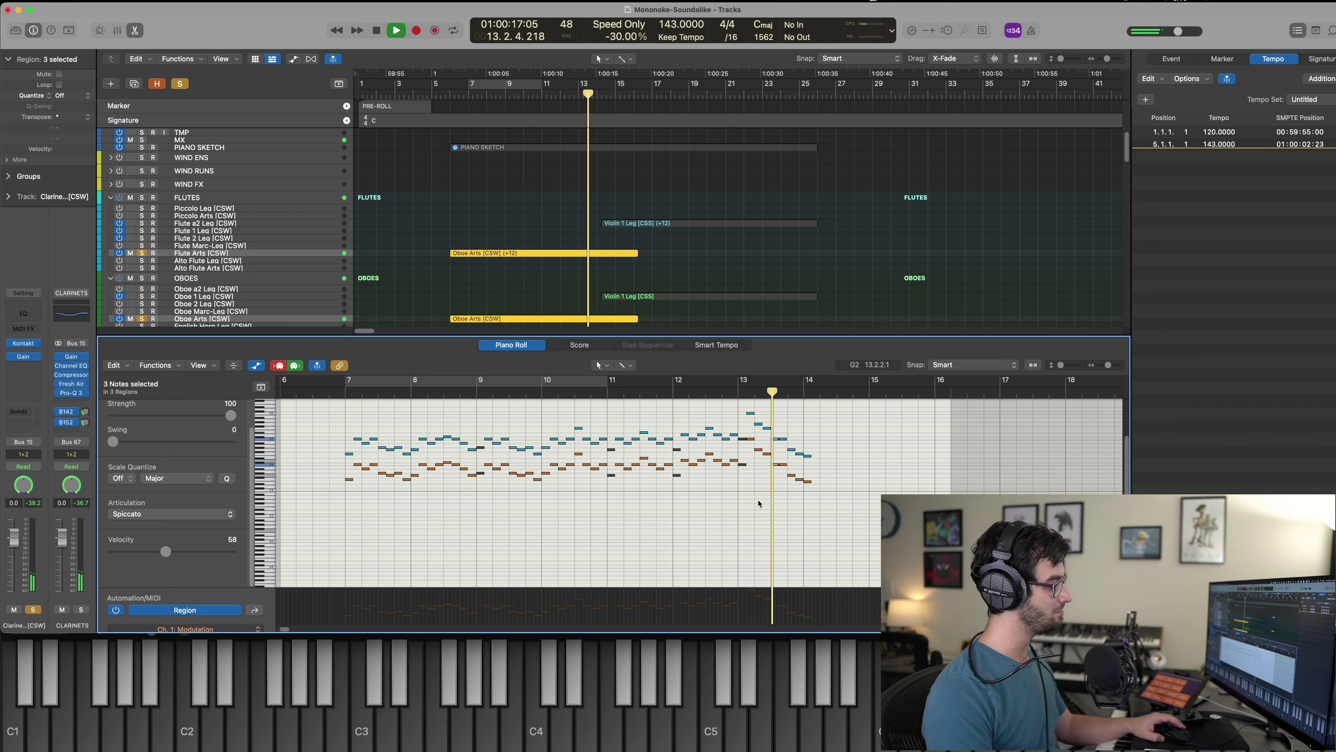
Close the Piano Roll, return the playhead to bar 6 and clear the woodwind solos.
key("p")
key("space")
key("comma")
key("comma")
key("comma")
key("comma")
key("comma")
key("comma")
key("comma")
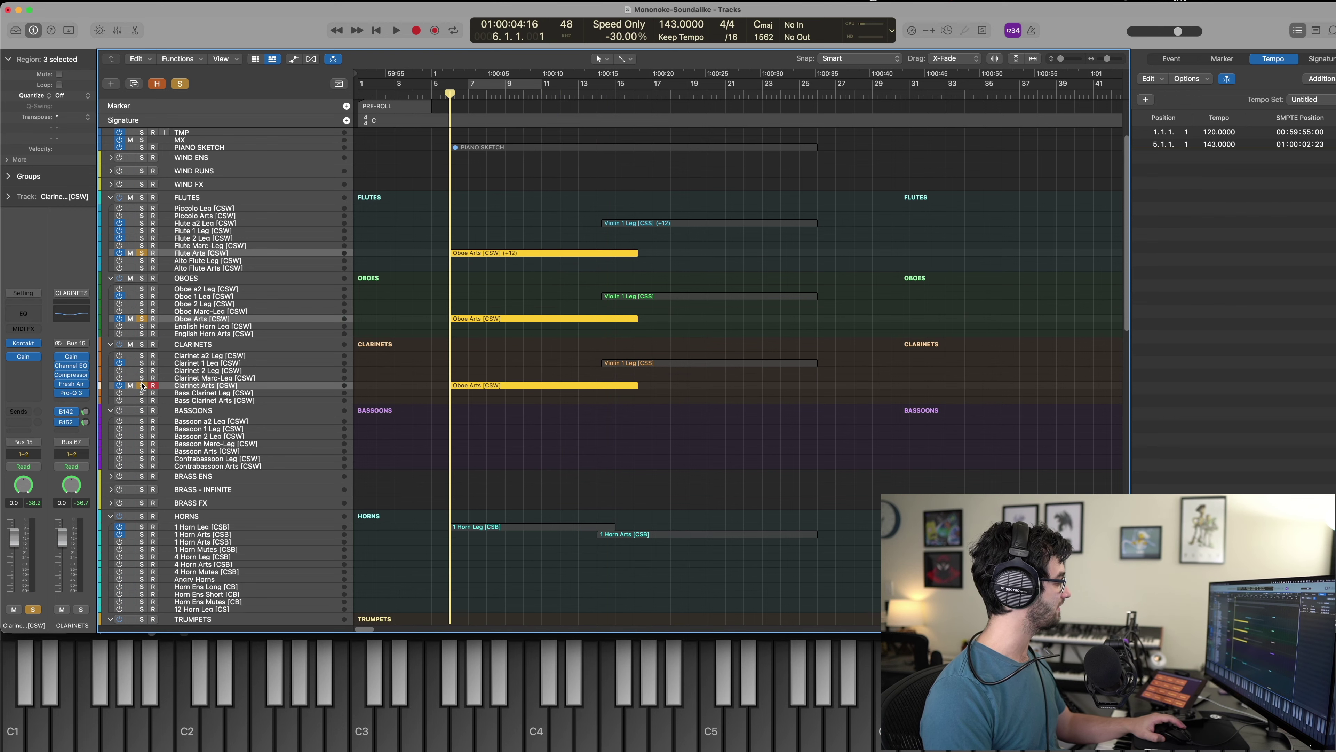
left_click(141, 385)
Play the full arrangement from bar 6 to hear the woodwind line in context.
key("space")
left_click(462, 441)
left_click_drag(443, 441, 497, 247)
key("p")
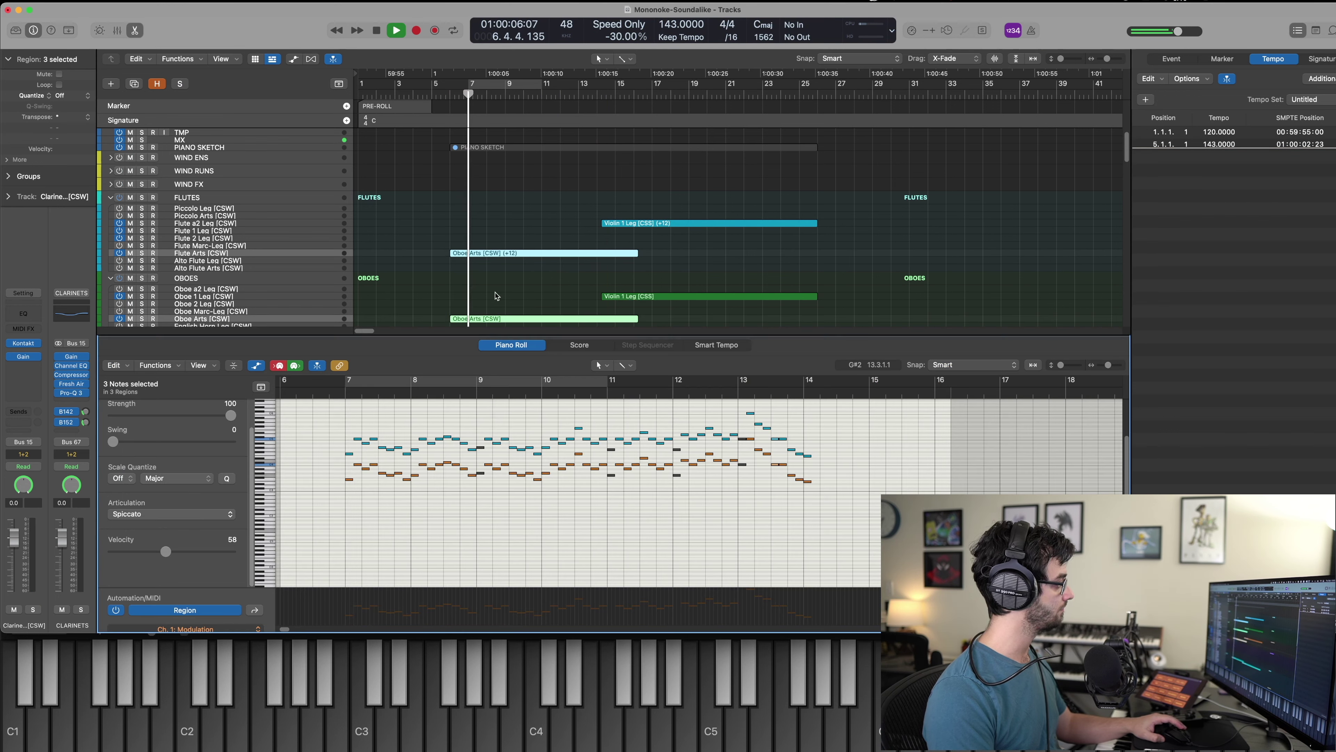
key("p")
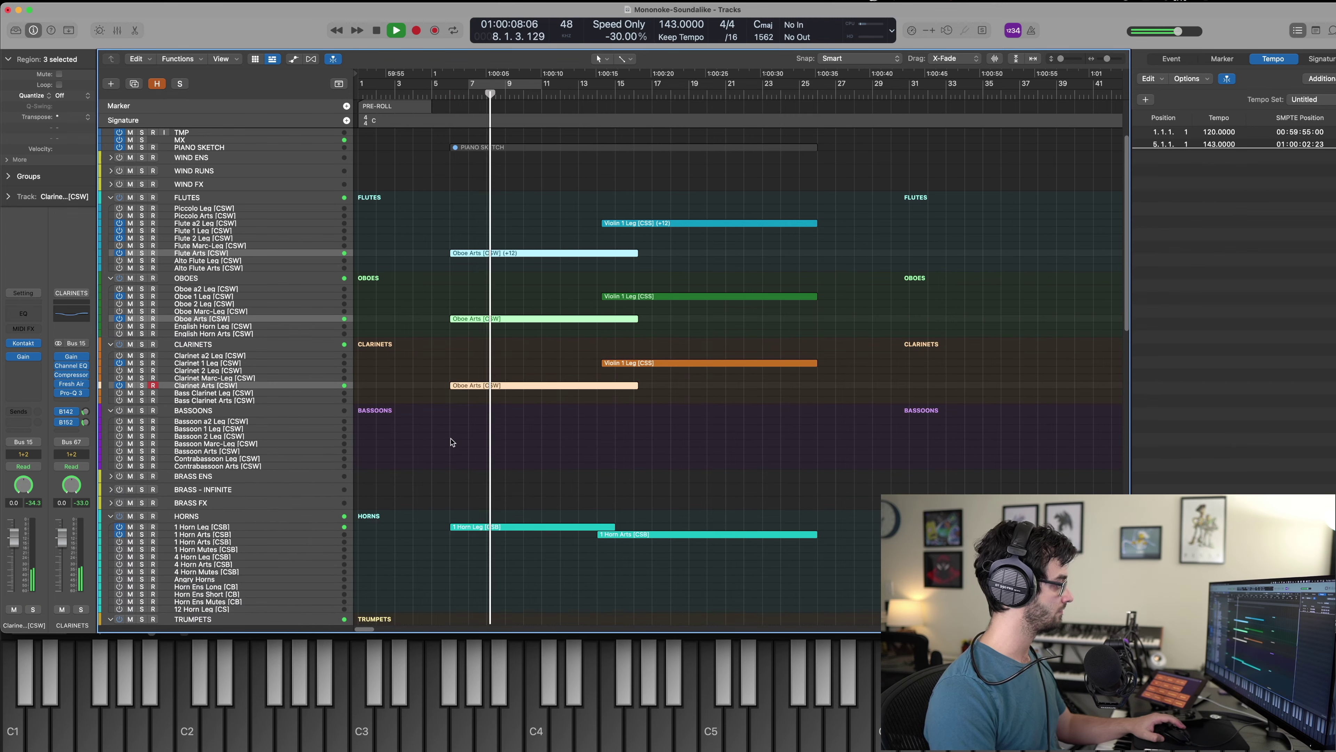
left_click(451, 442)
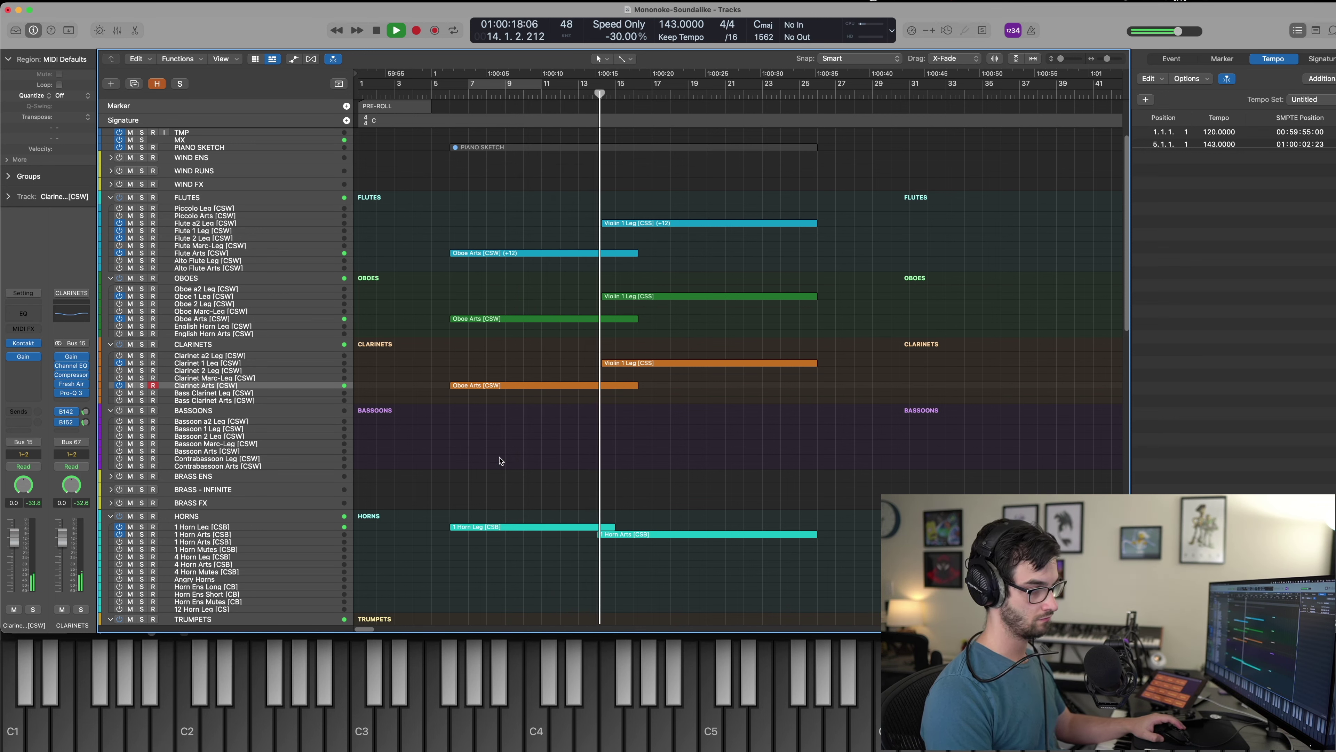
key("space")
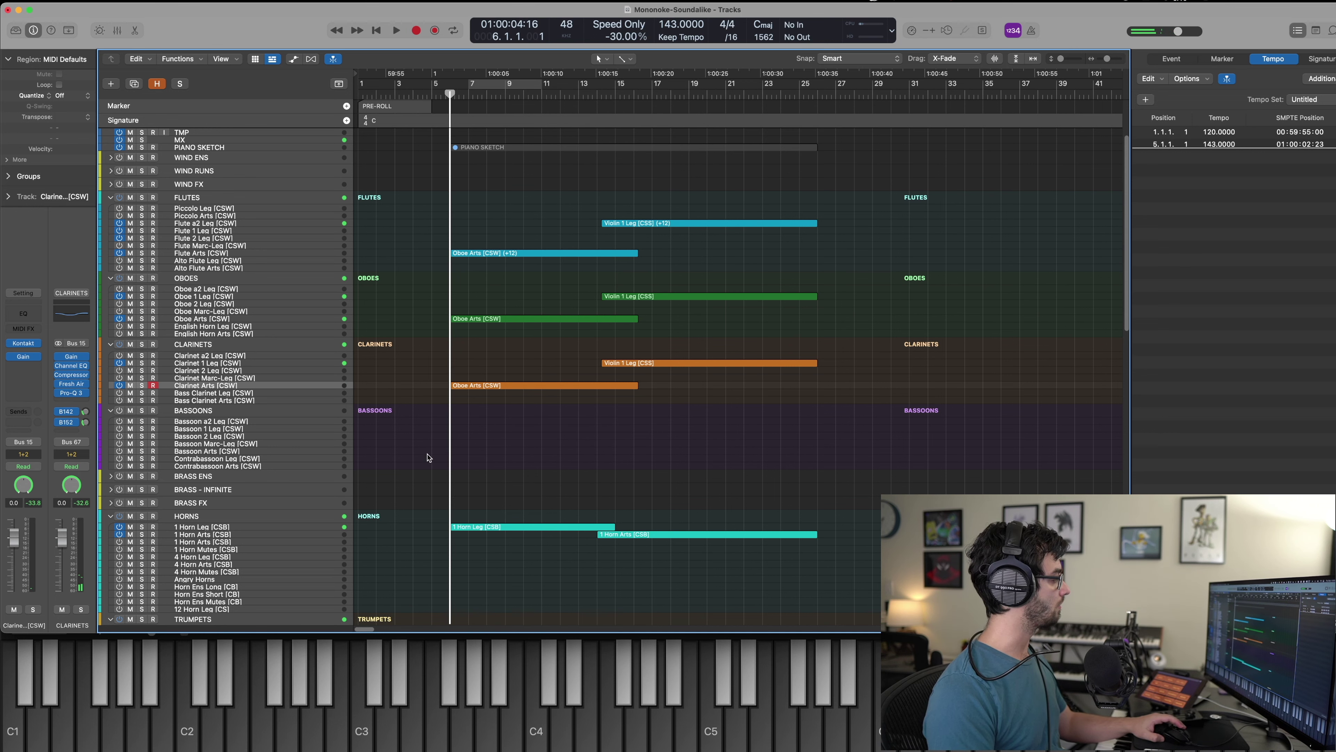
Copy the Cello Leg region to the Bassoon 1 Leg track, starting at bar 6.
left_click(239, 452)
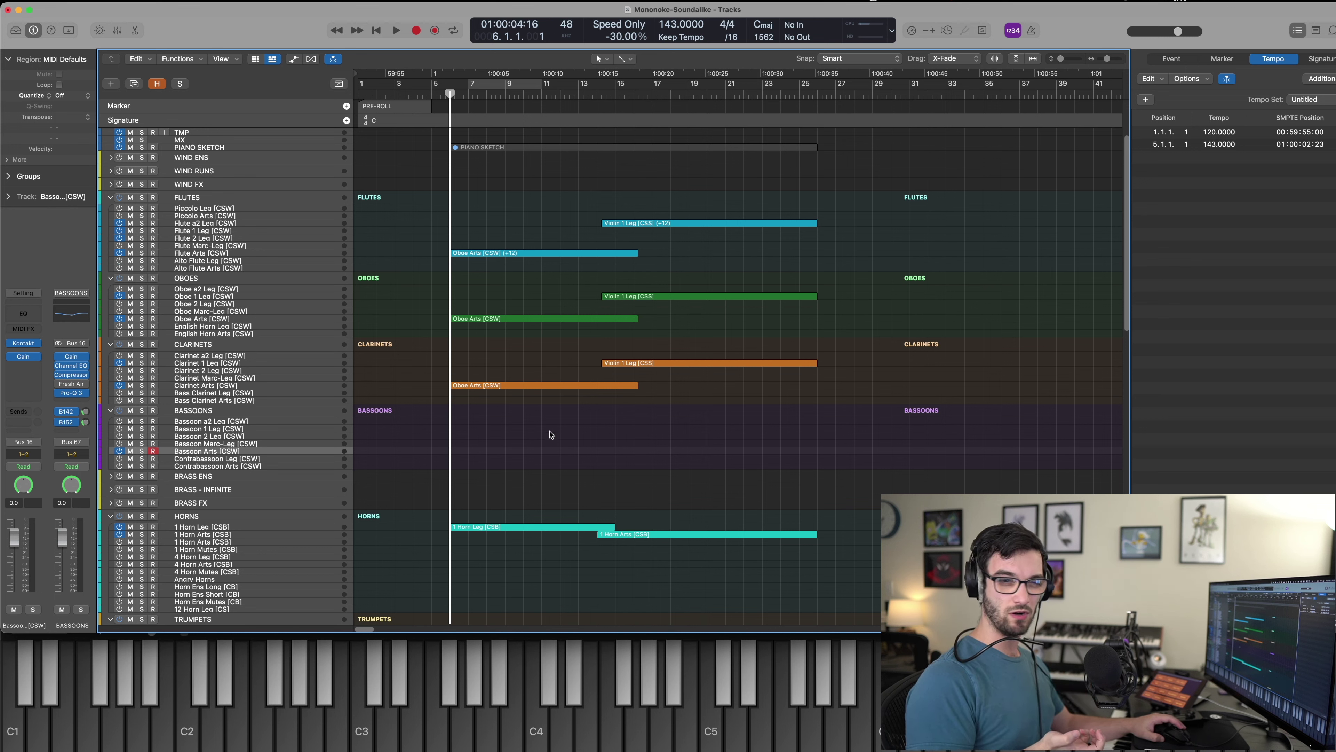
left_click(205, 436)
left_click(283, 428)
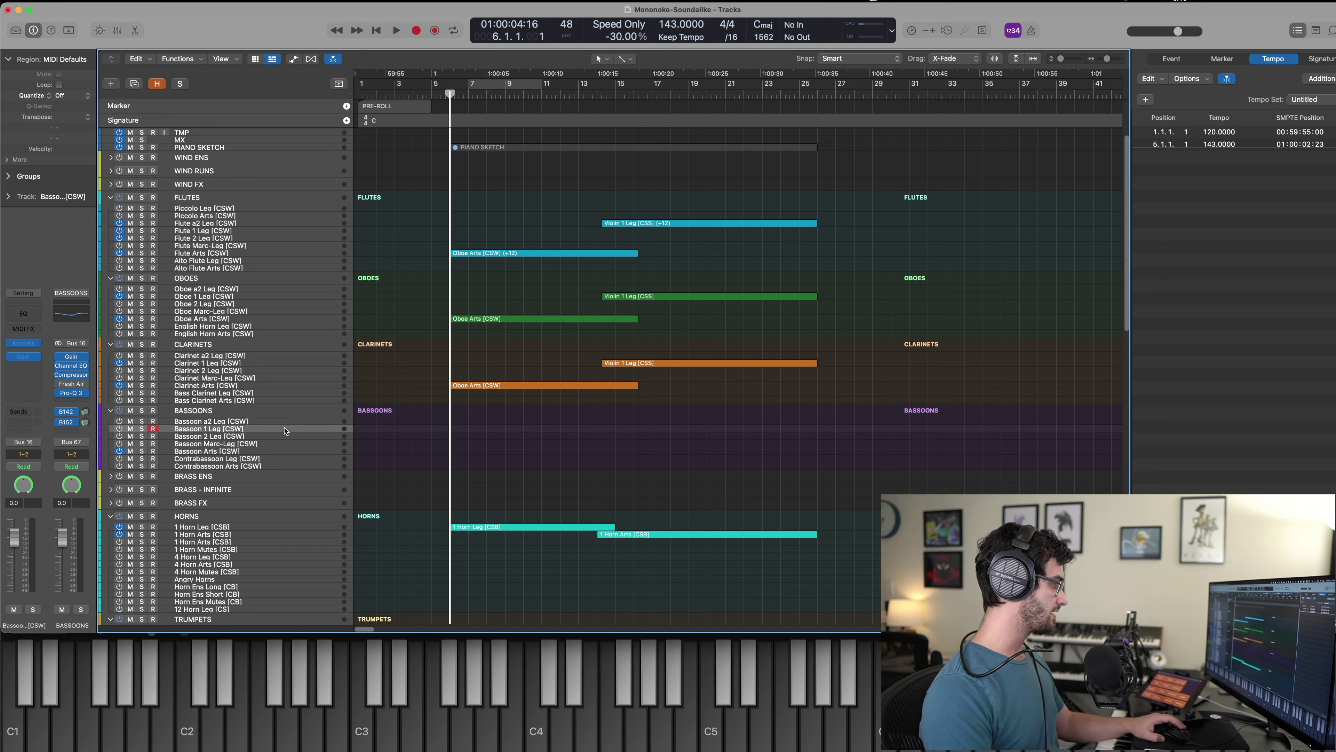
scroll(494, 495, "down", 15)
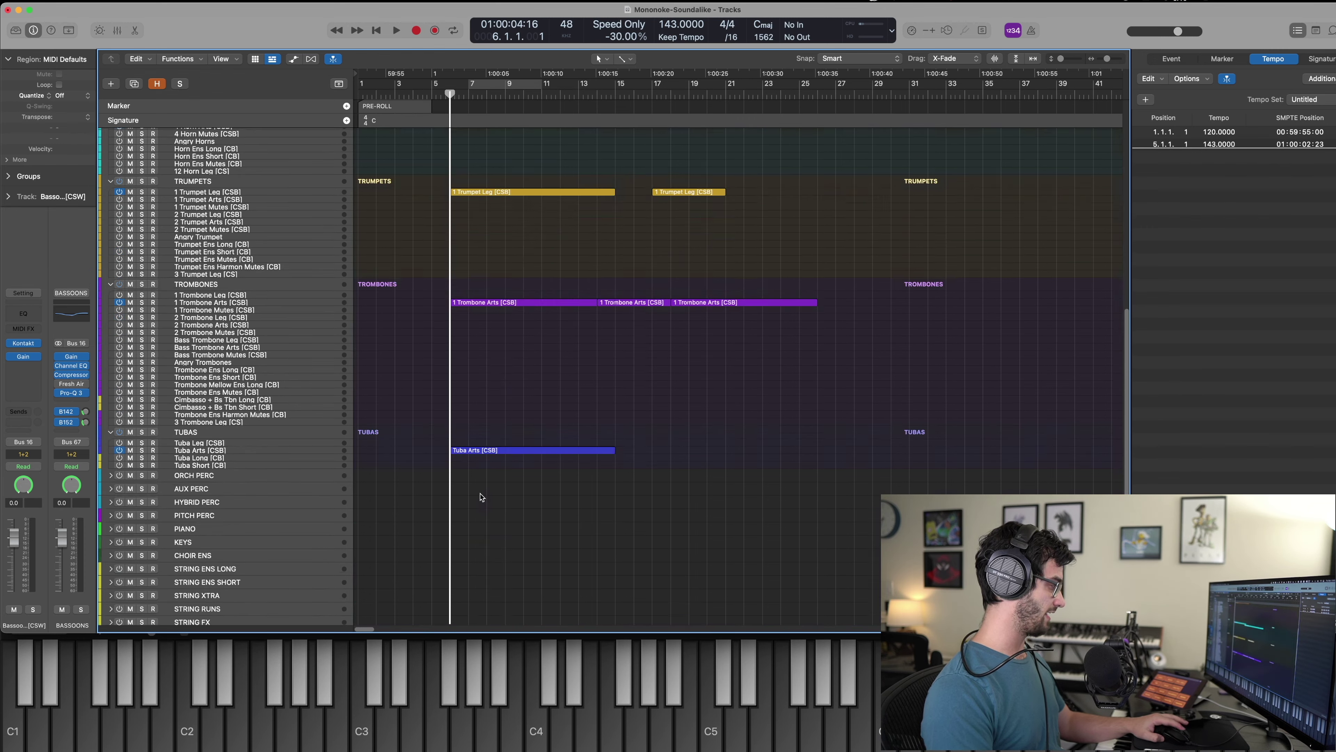
left_click(503, 475)
scroll(505, 488, "up", 15)
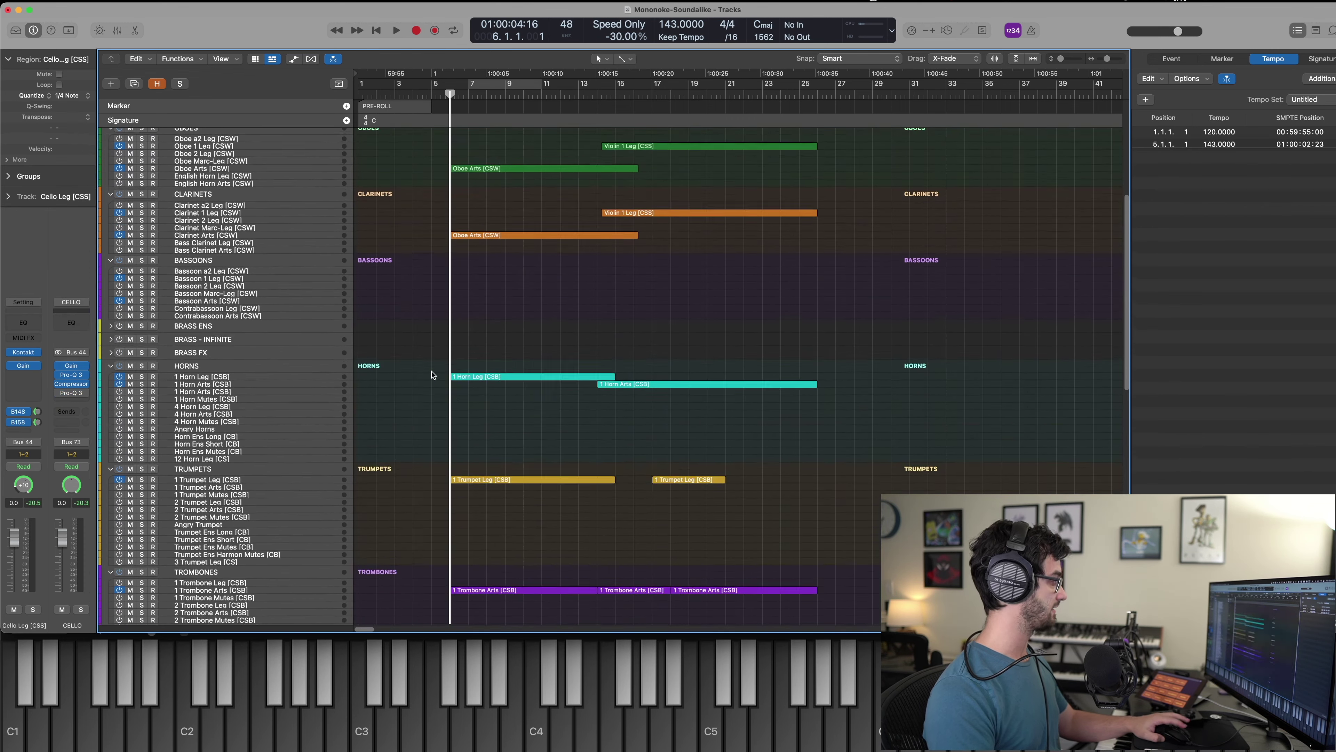
left_click(229, 444)
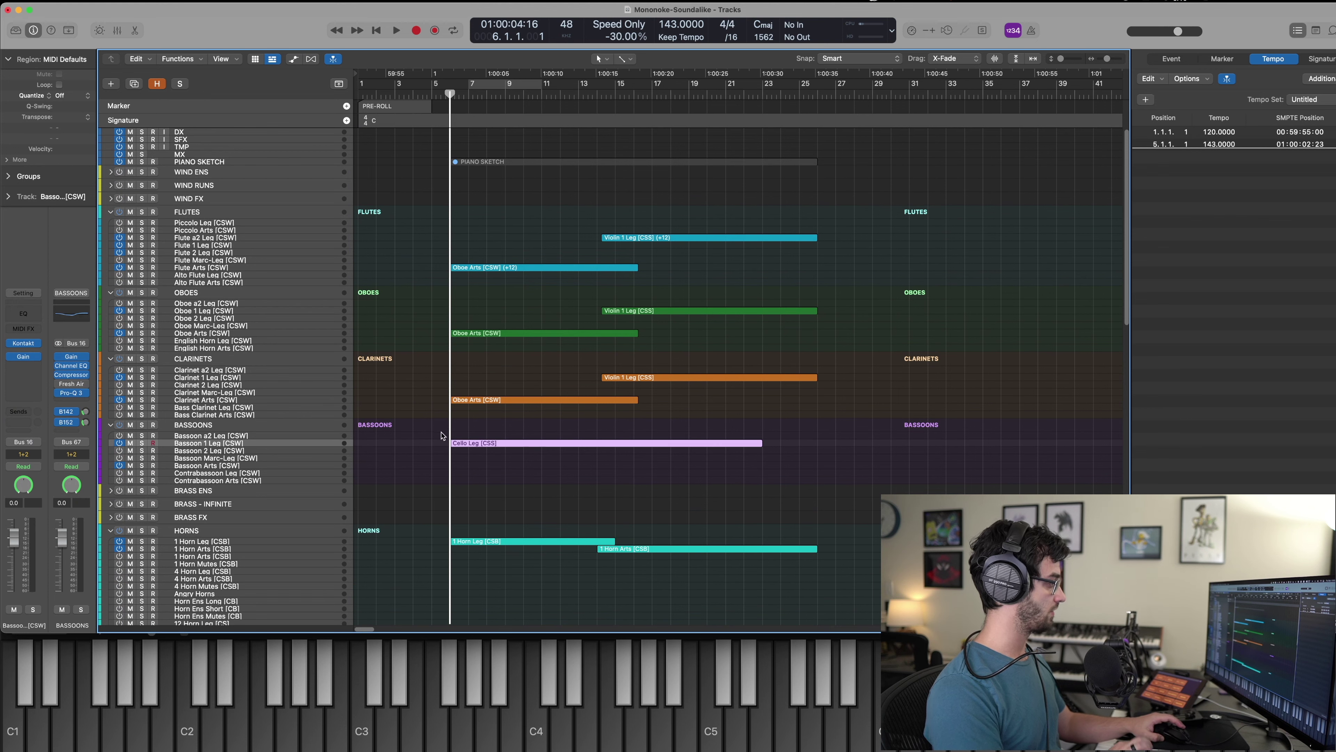
Lower the entire modulation curve of the region on the Bassoon 1 Leg track while the arrangement plays.
double_click(513, 444)
key("space")
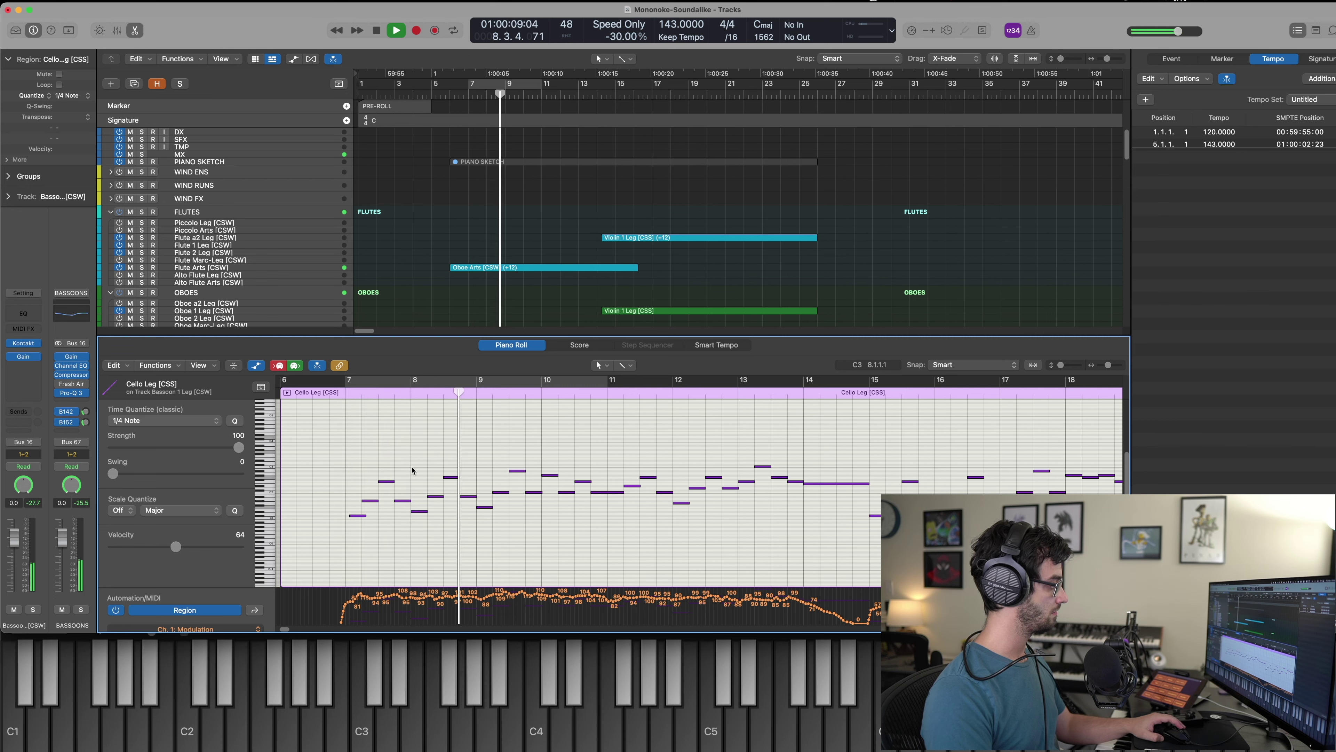
key("p")
key("p")
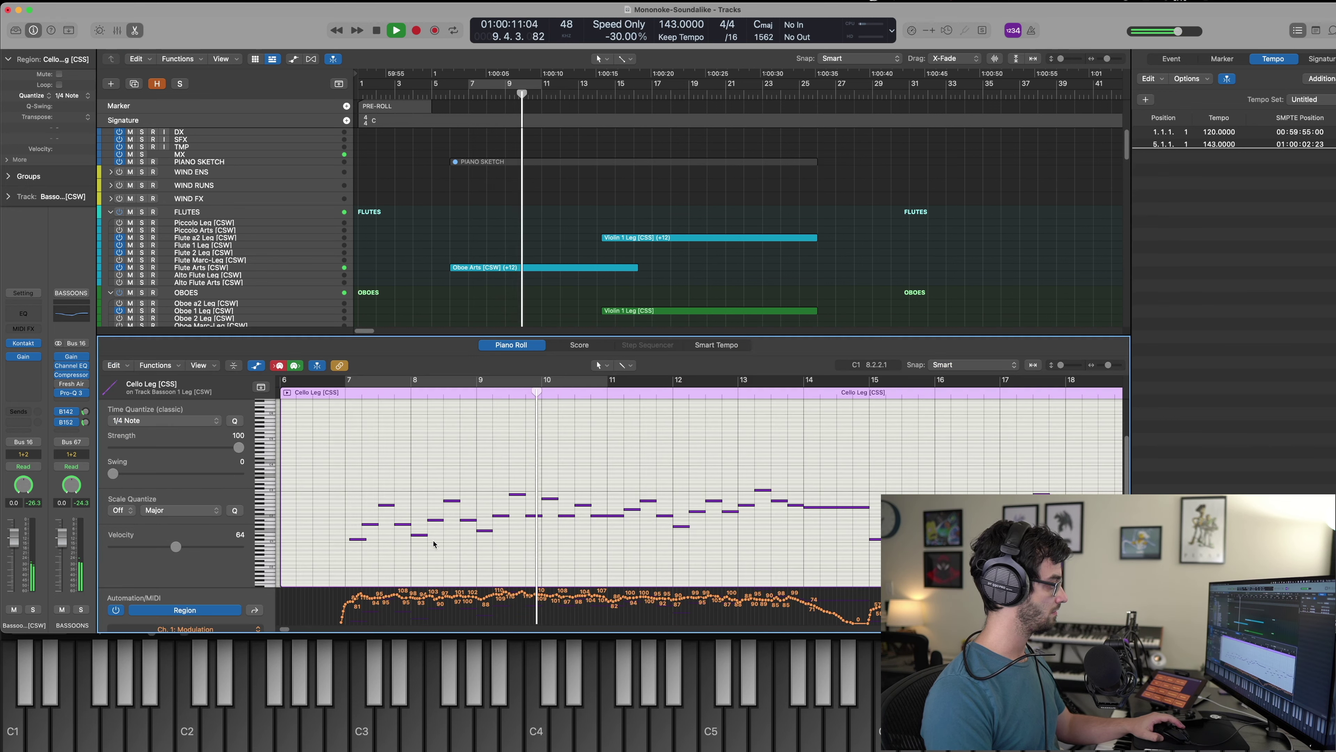
key("z")
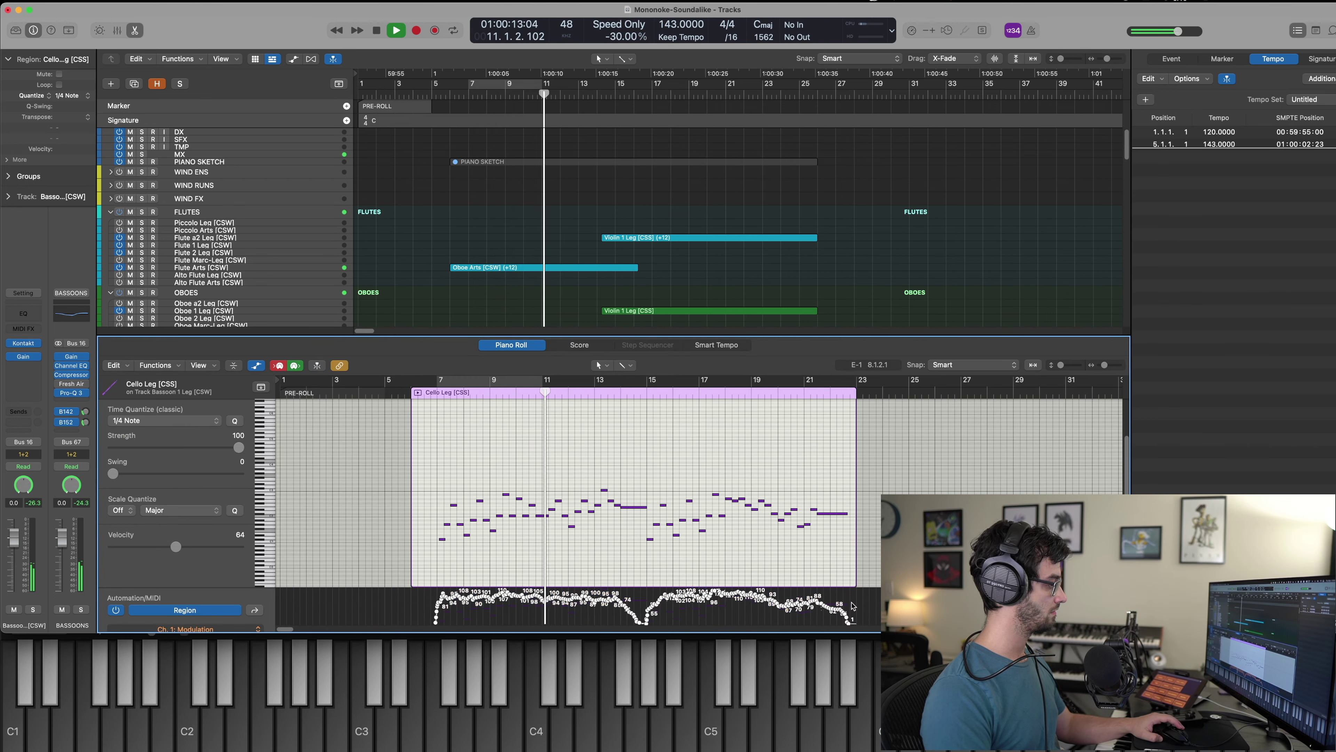
left_click_drag(555, 599, 555, 612)
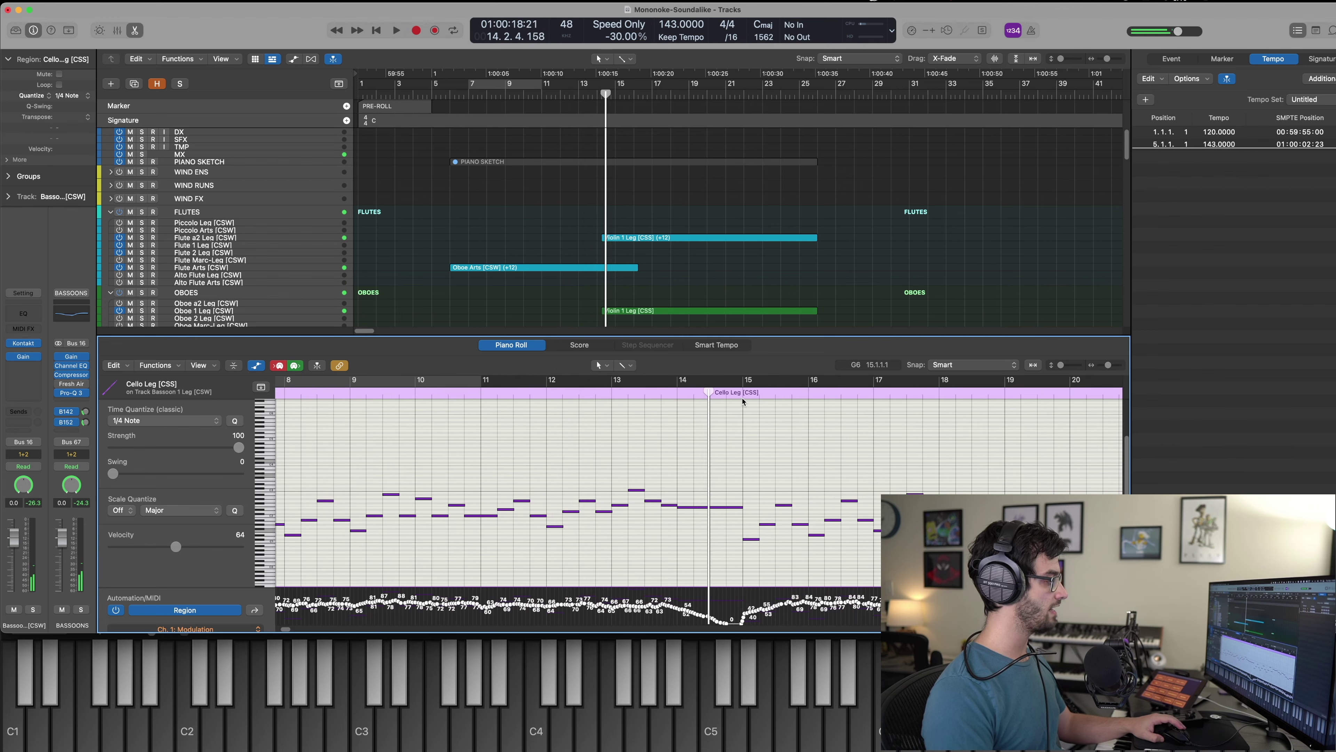
Split the Bassoon 1 Leg track's region at bar 15, splitting the crossing notes, and delete the part after it.
key("space")
key("p")
key("super+t")
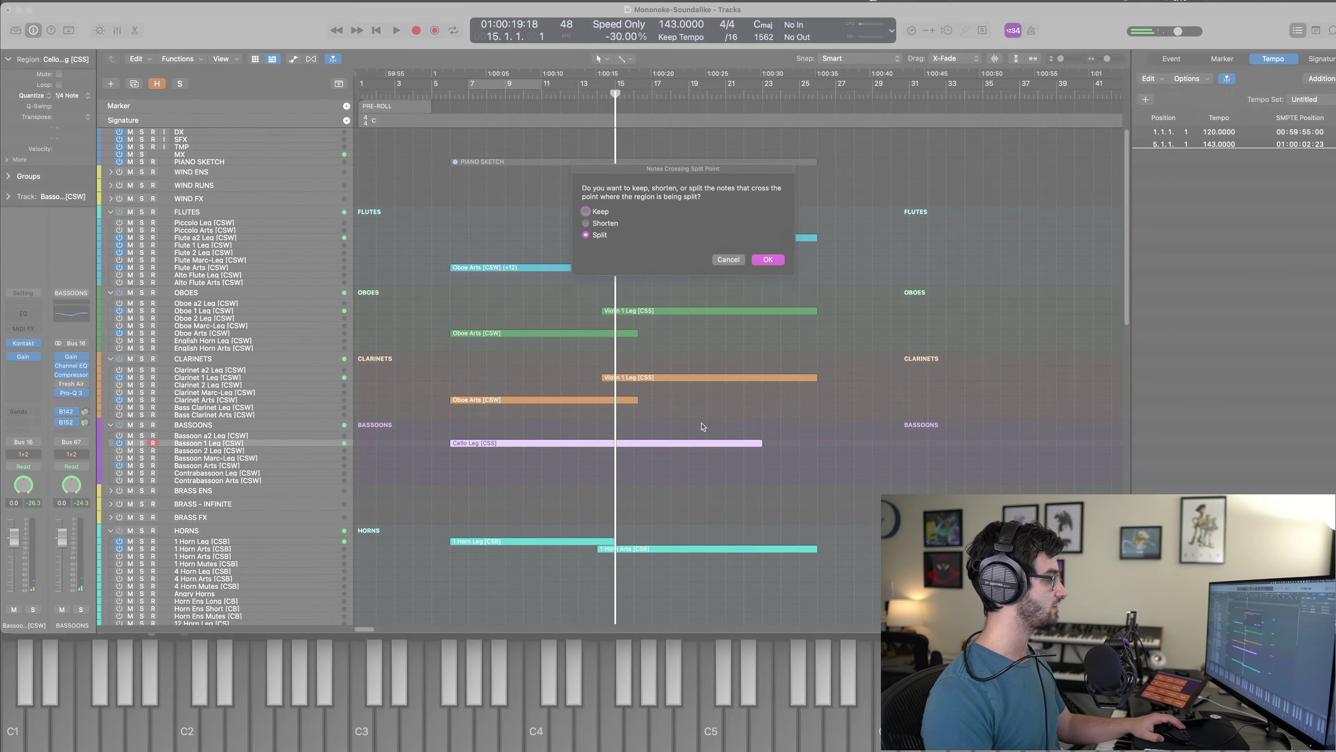
key("Return")
key("BackSpace")
Play a bassoon part in octaves on the Bassoon Arts track from bar 14 and capture it as a recording.
key("comma")
left_click(195, 466)
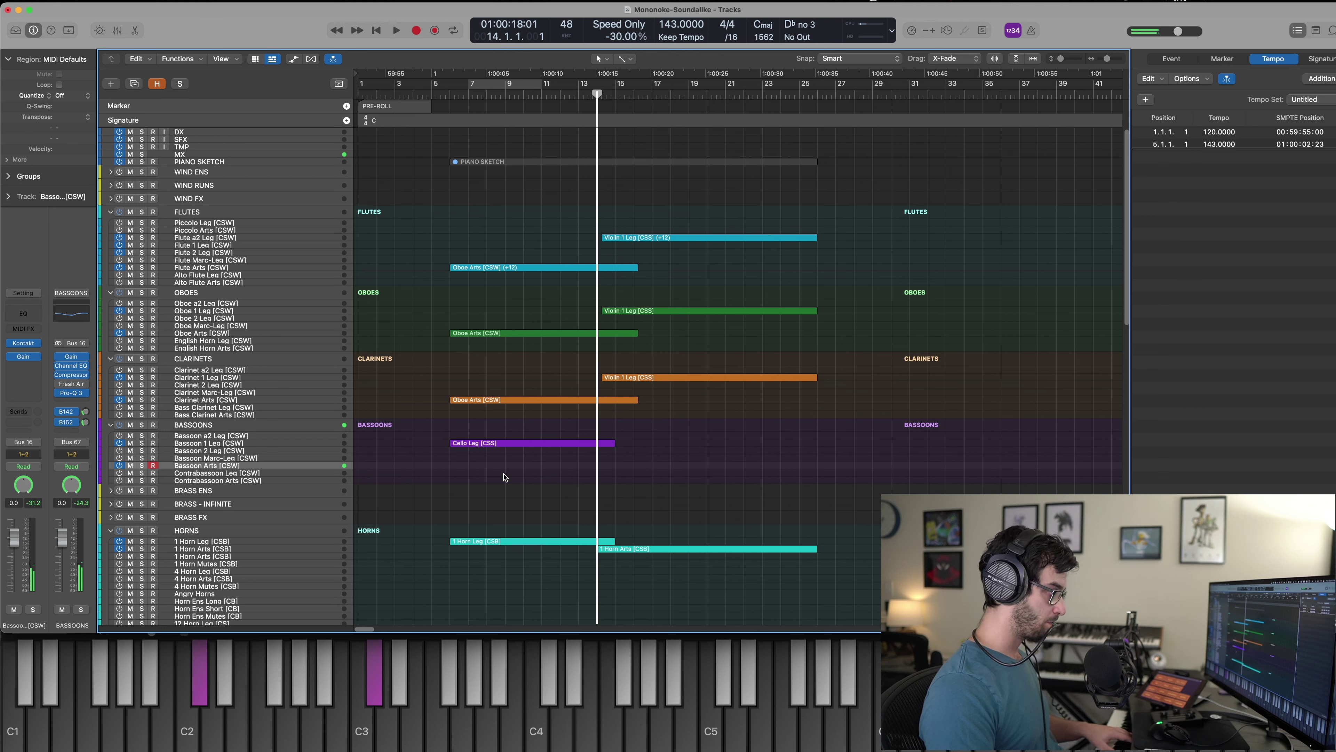
key("space")
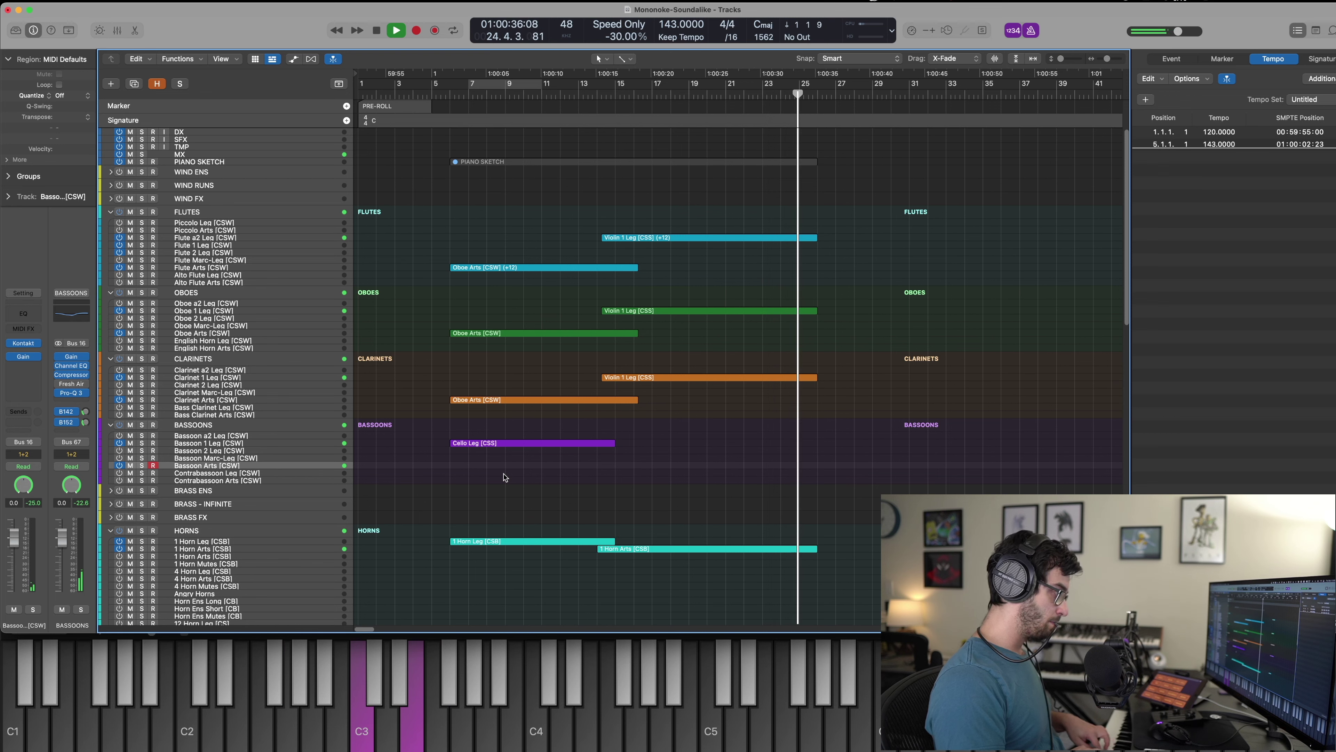
key("shift+r")
key("space")
Open the Bassoon Arts region in the Piano Roll and shorten the long note from bar 23 to end at bar 24.
key("comma")
key("comma")
key("comma")
key("comma")
key("comma")
key("e")
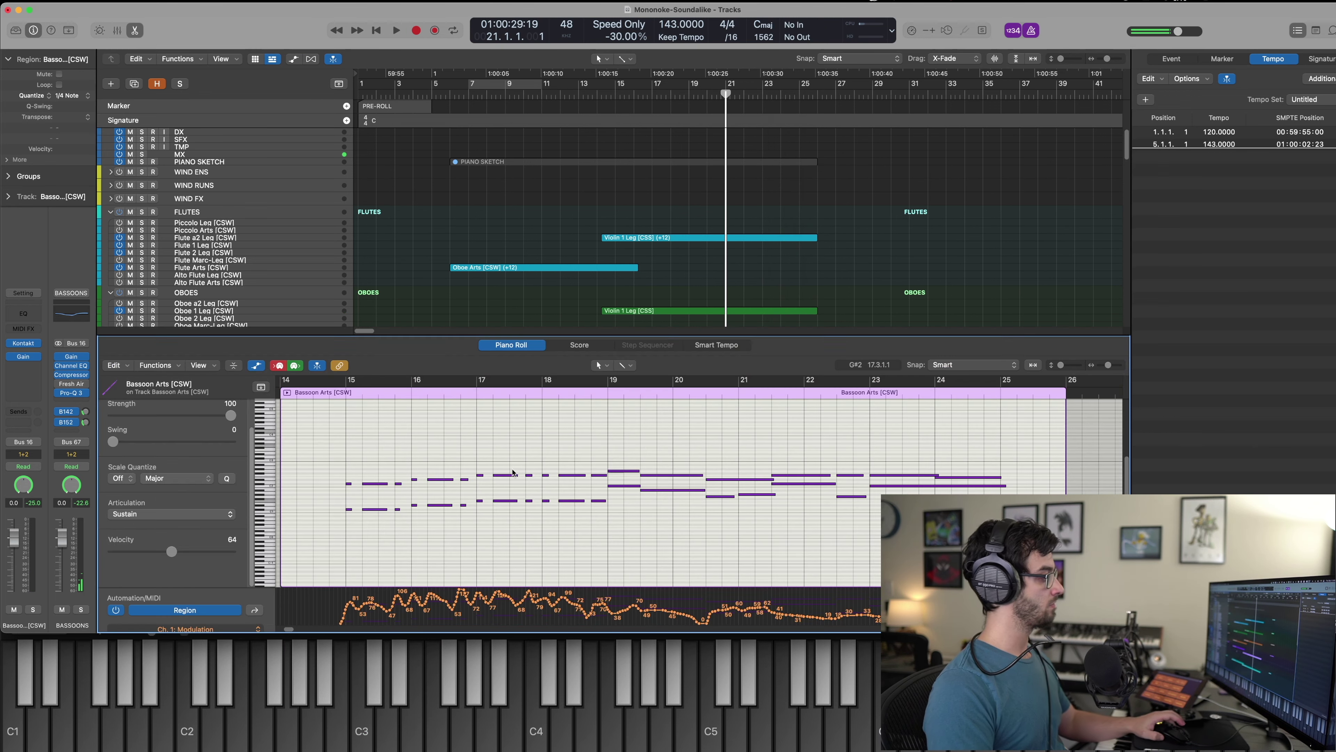
left_click(934, 391)
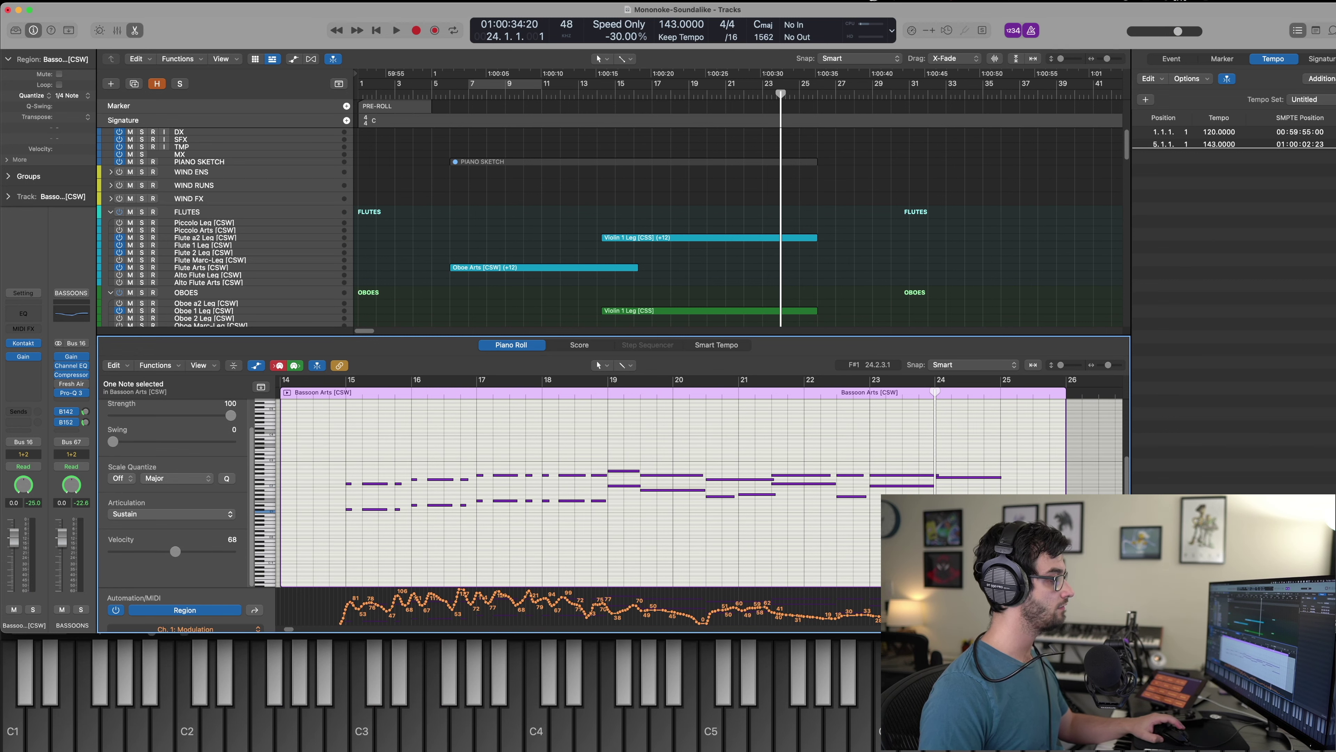
Return the playhead to bar 14 and close the Piano Roll.
key("comma")
key("comma")
key("comma")
key("comma")
key("comma")
key("comma")
key("comma")
key("period")
key("comma")
key("comma")
key("comma")
key("comma")
key("e")
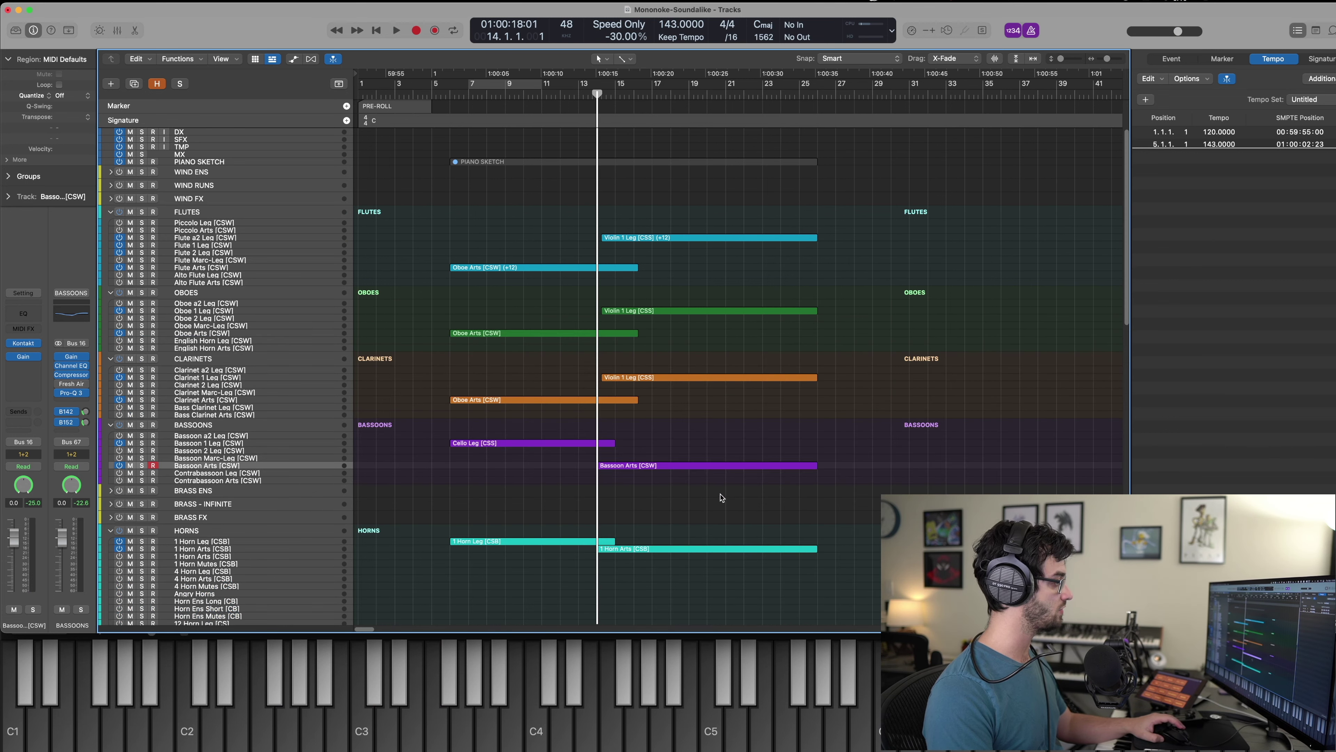
Solo all the woodwind regions from the flutes to the bassoons and play them from bar 14.
left_click_drag(722, 494, 513, 238)
key("s")
key("space")
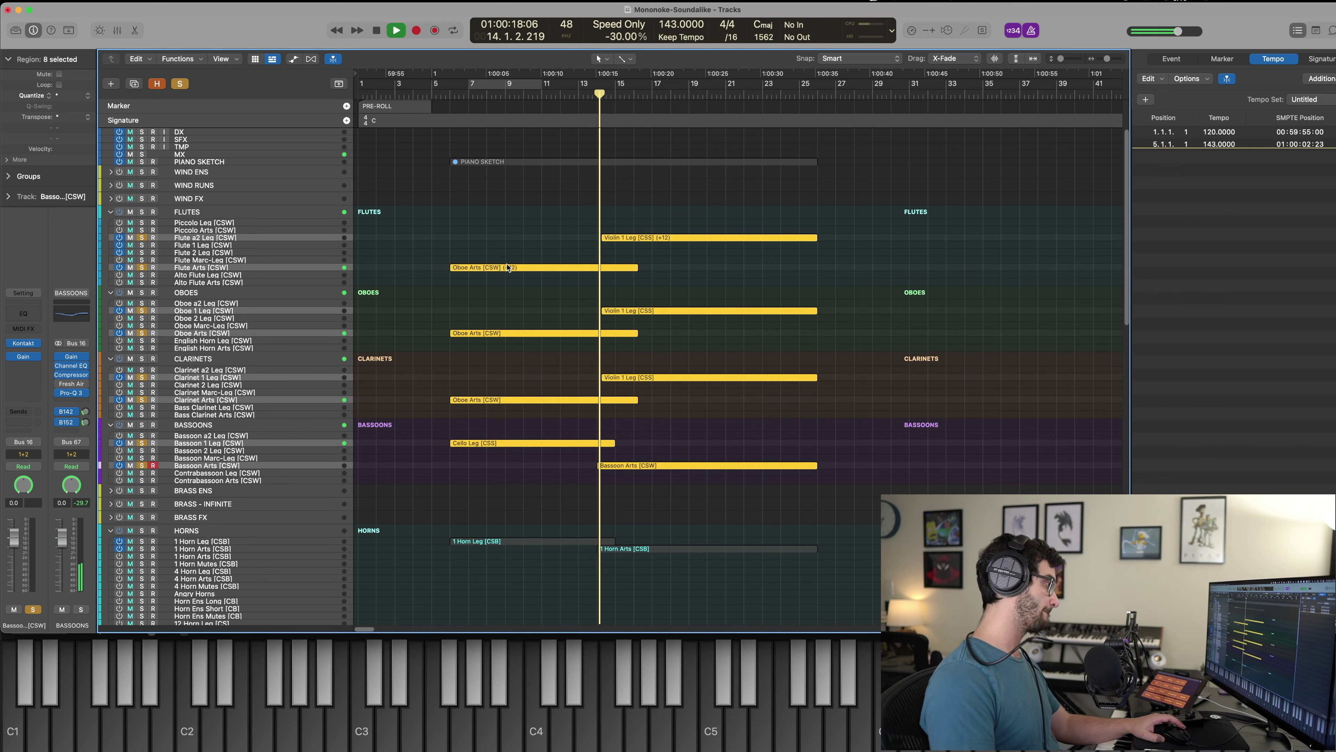
Rename all regions in the project after their tracks and clear the selection.
left_click(519, 240)
key("super+a")
key("alt+shift+n")
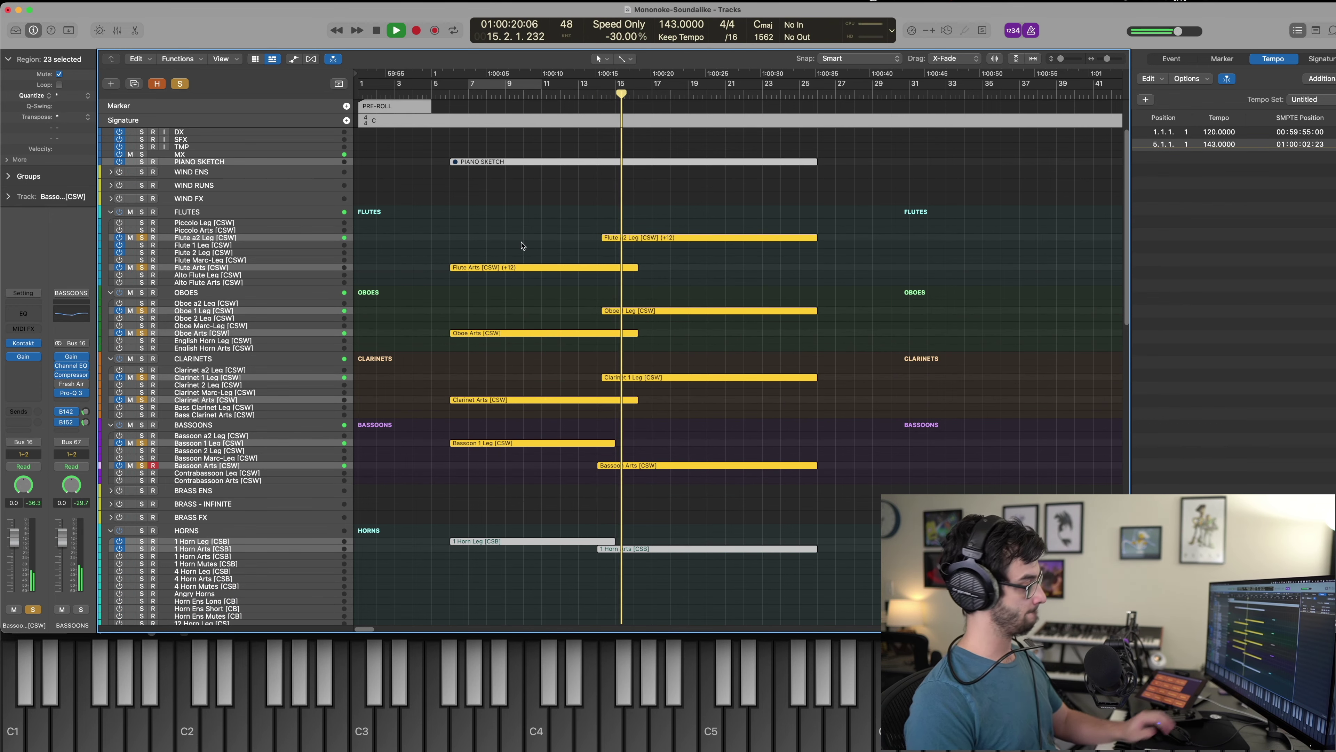
left_click(522, 245)
Compare the Flute a2, Oboe 1, Clarinet 1 and Bassoon Arts regions together in the Piano Roll, closing it with the playhead at bar 19.
left_click_drag(745, 529, 669, 221)
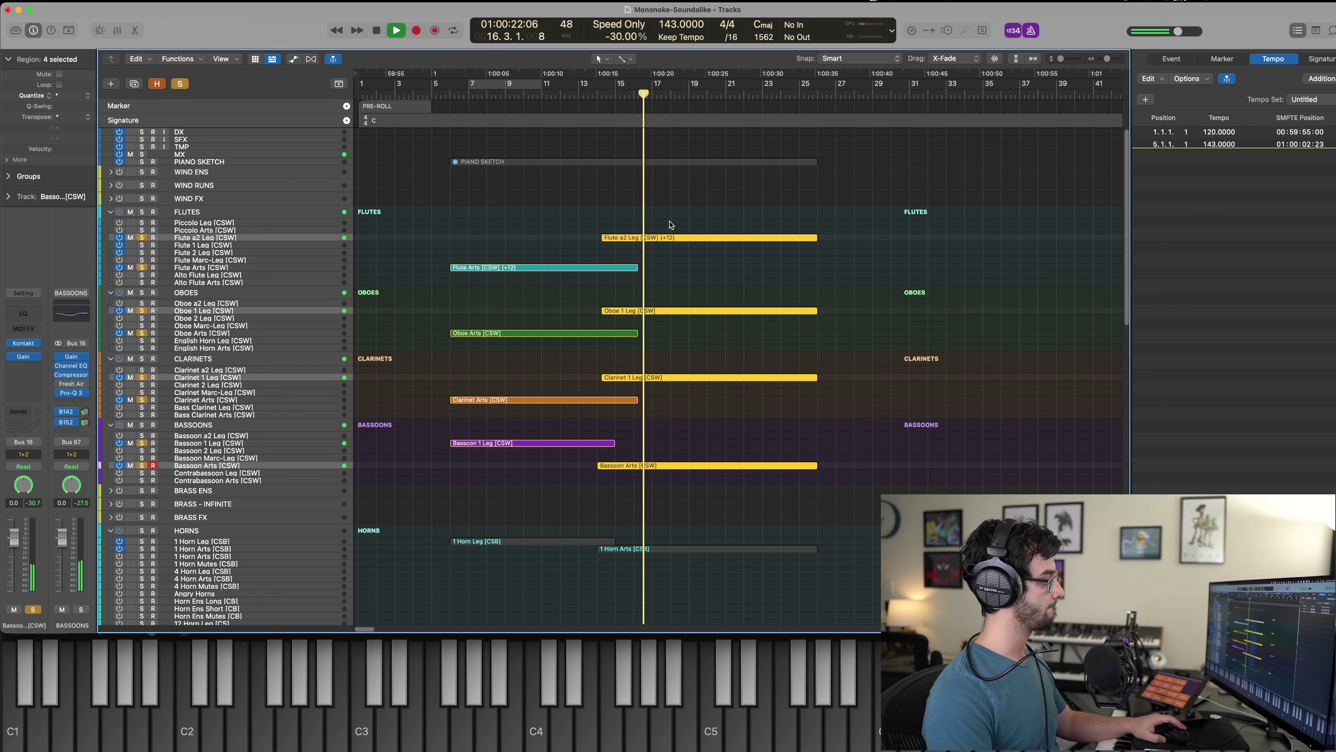
key("e")
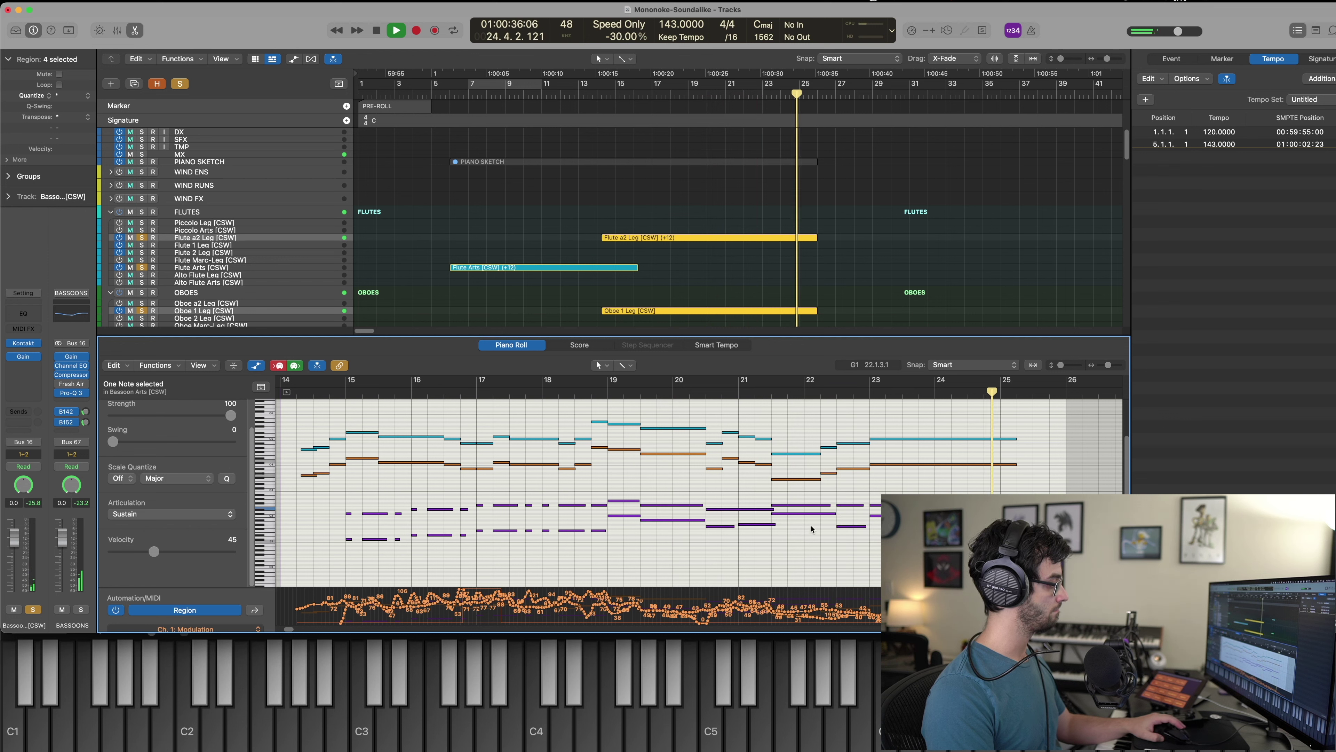
key("comma")
key("comma")
key("comma")
key("comma")
key("p")
key("comma")
key("comma")
key("comma")
key("comma")
key("comma")
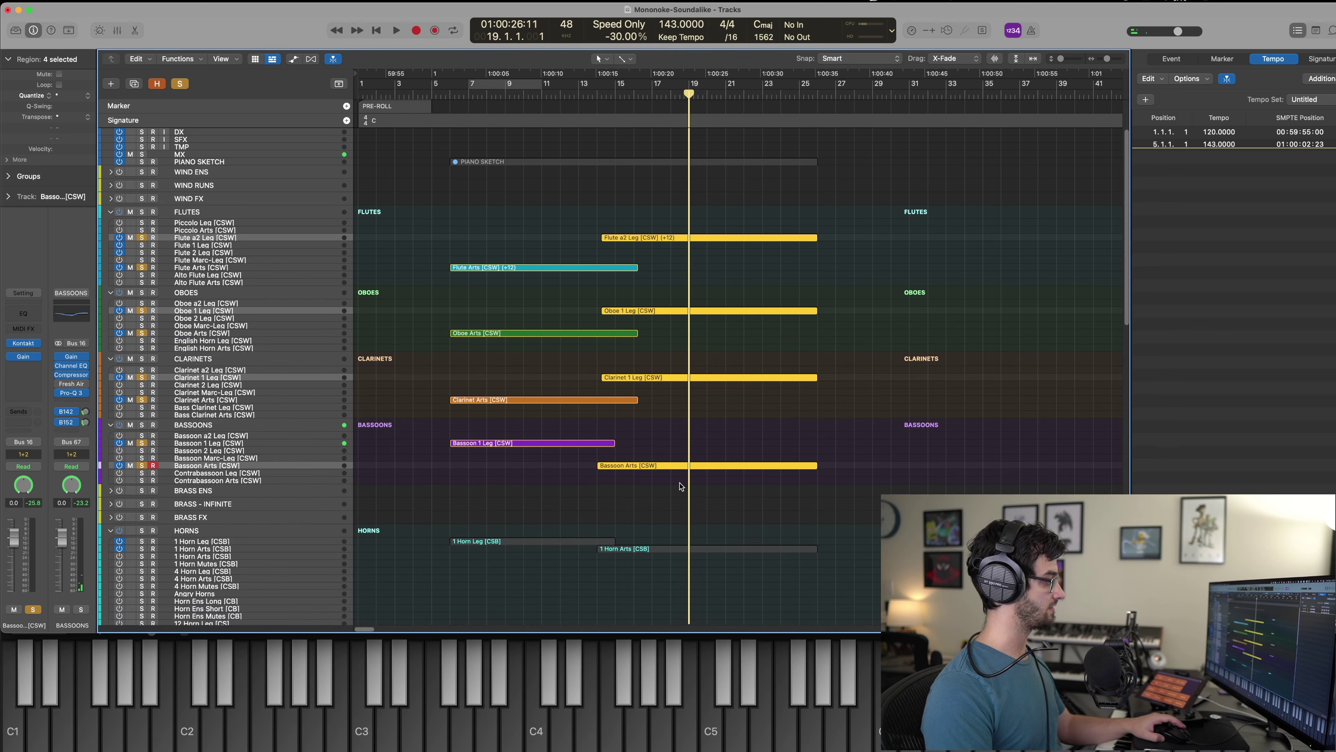
Play back the woodwinds while examining the Bassoon Arts region's notes in the Piano Roll, and stop playback.
left_click(686, 465)
key("space")
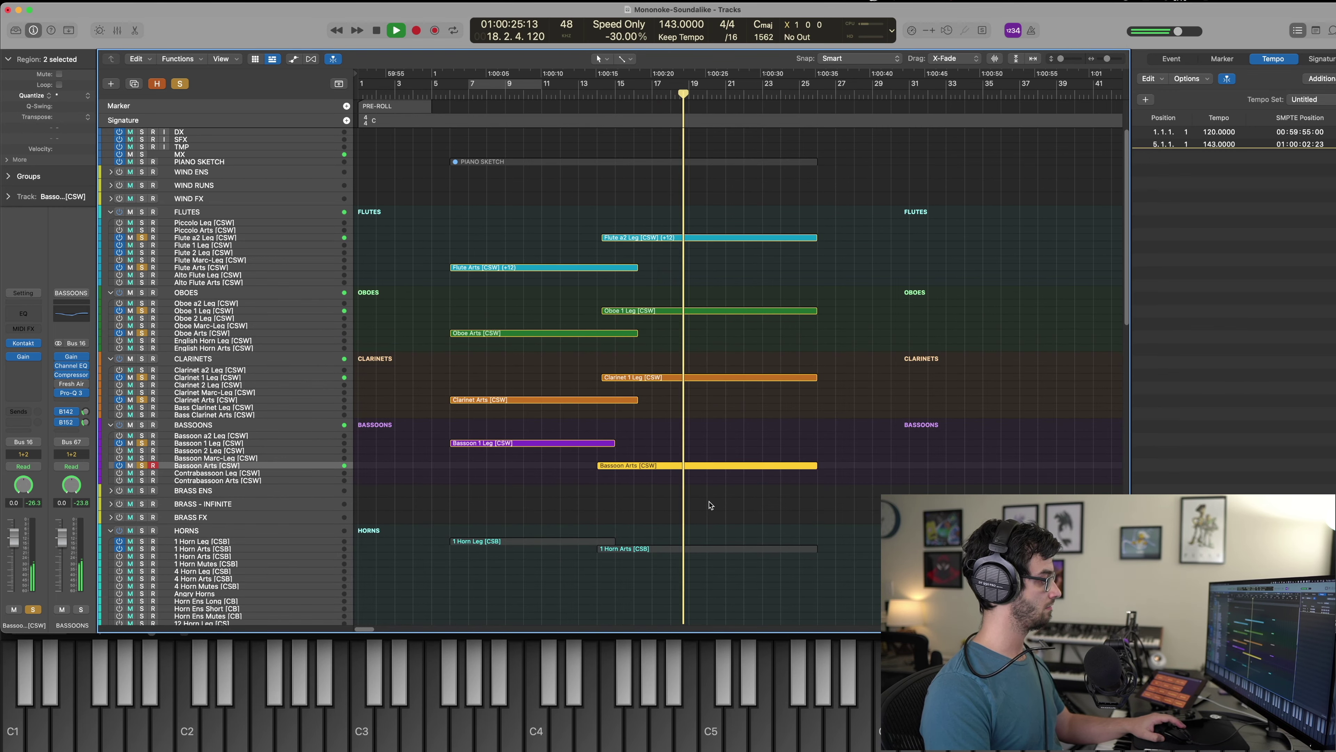
key("p")
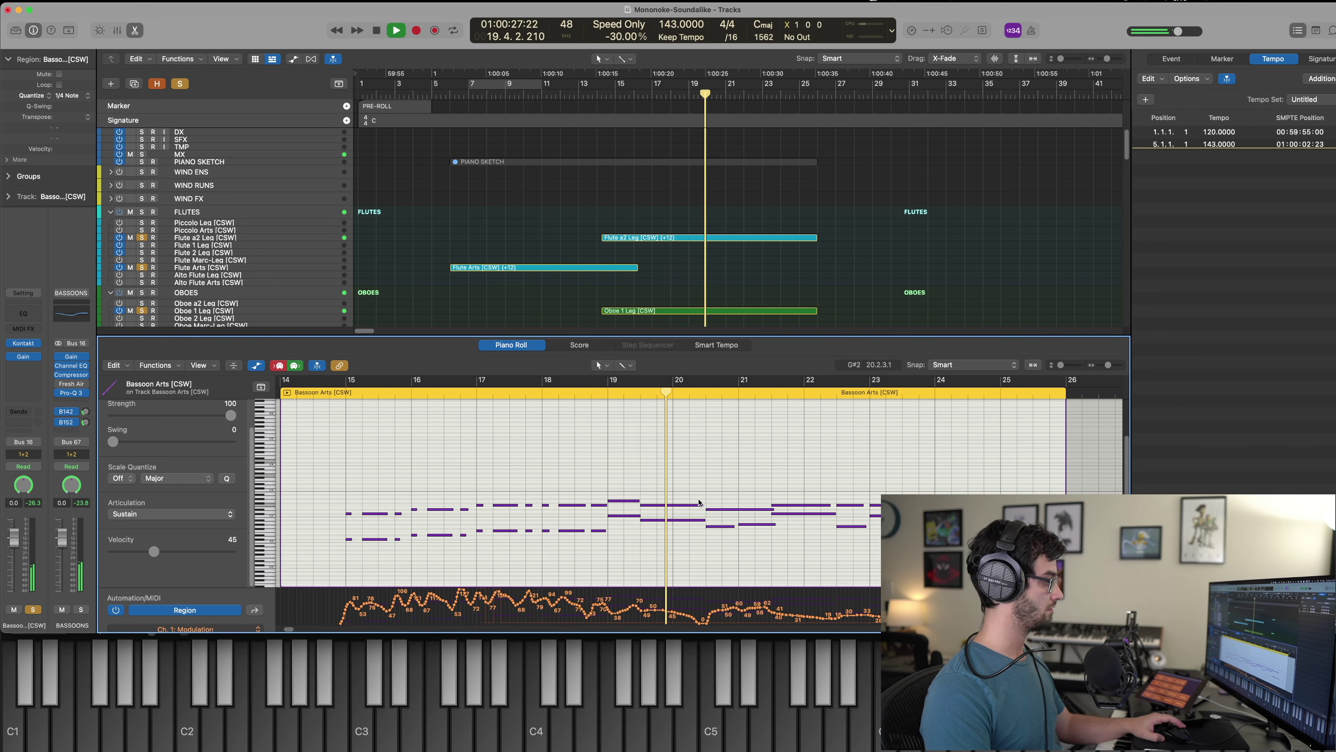
key("shift+r")
key("p")
left_click(691, 454)
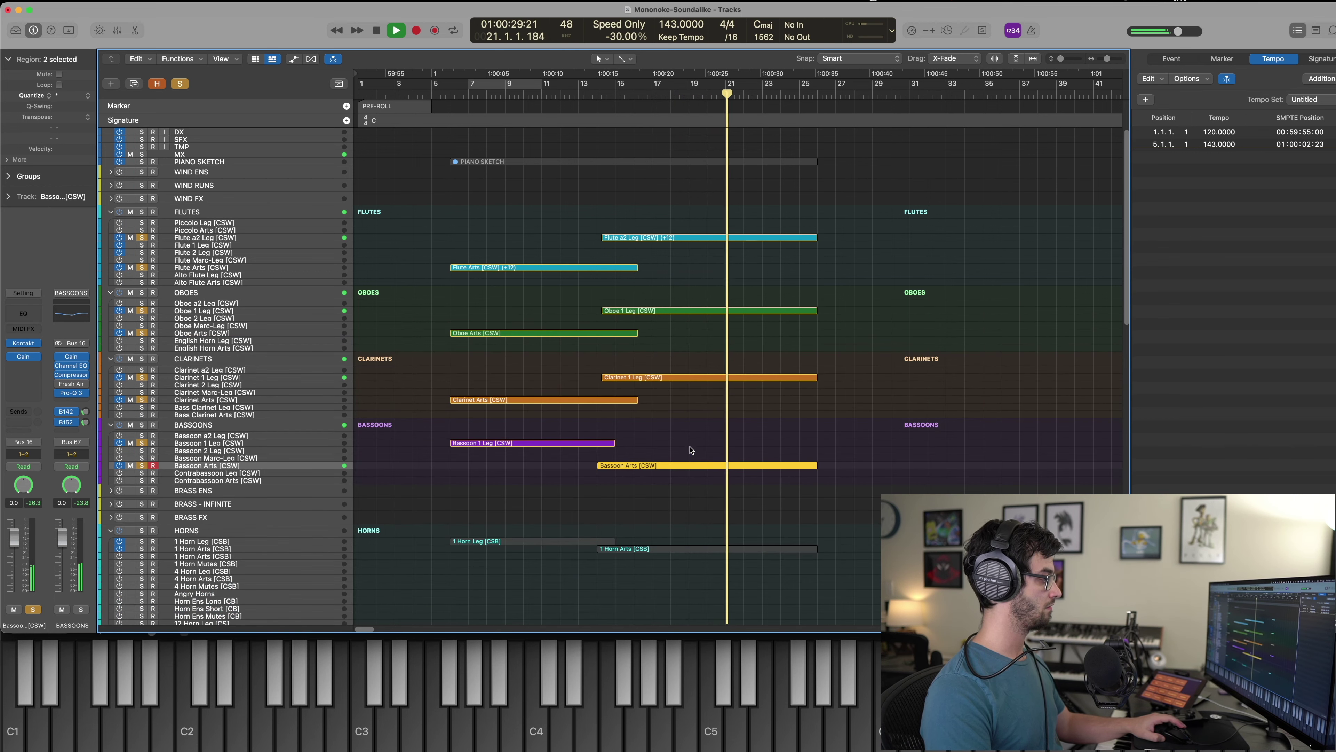
key("p")
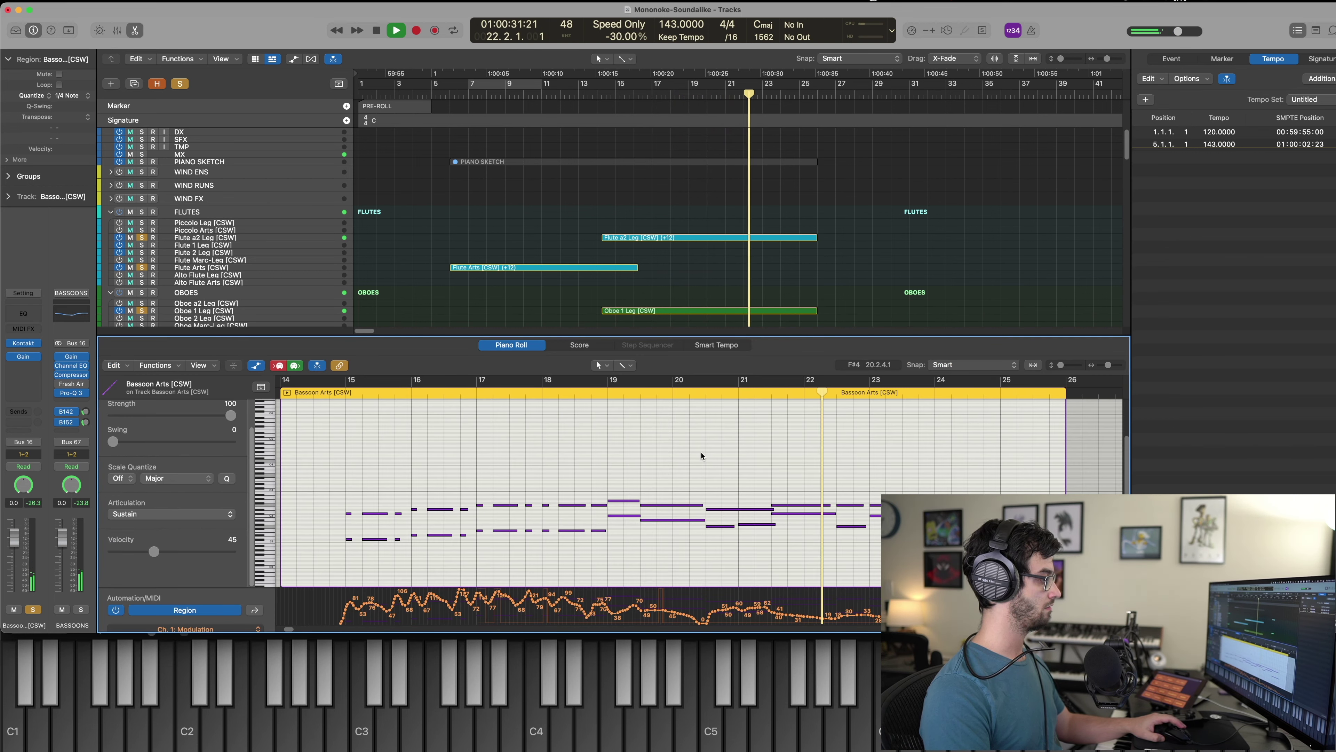
key("shift+r")
key("p")
left_click(739, 451)
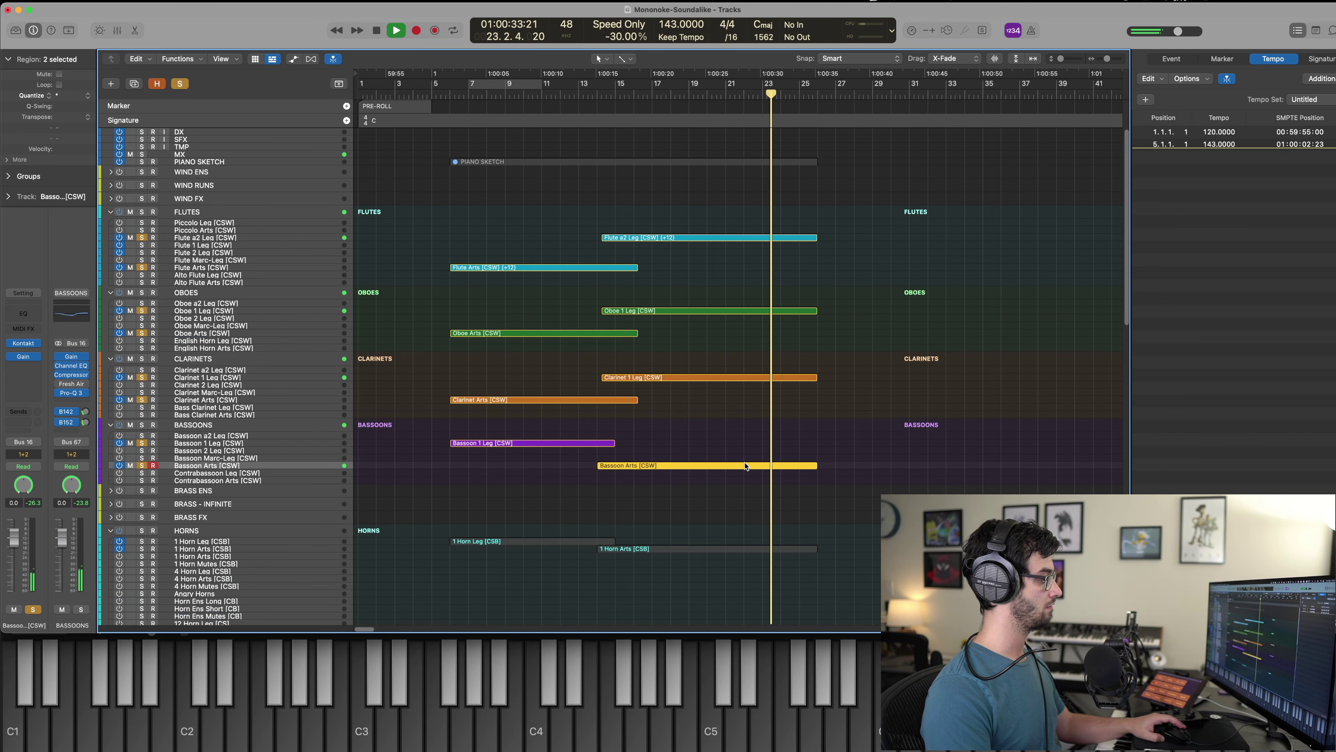
key("p")
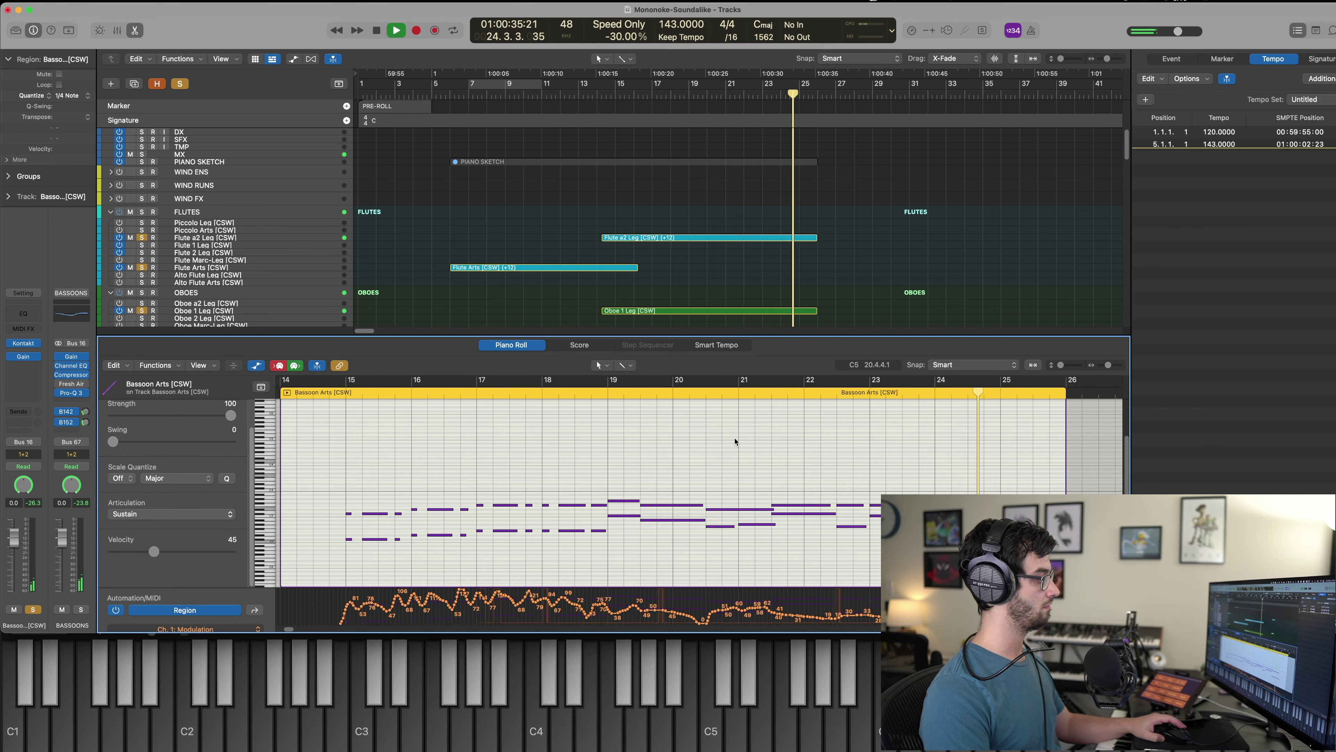
key("p")
key("space")
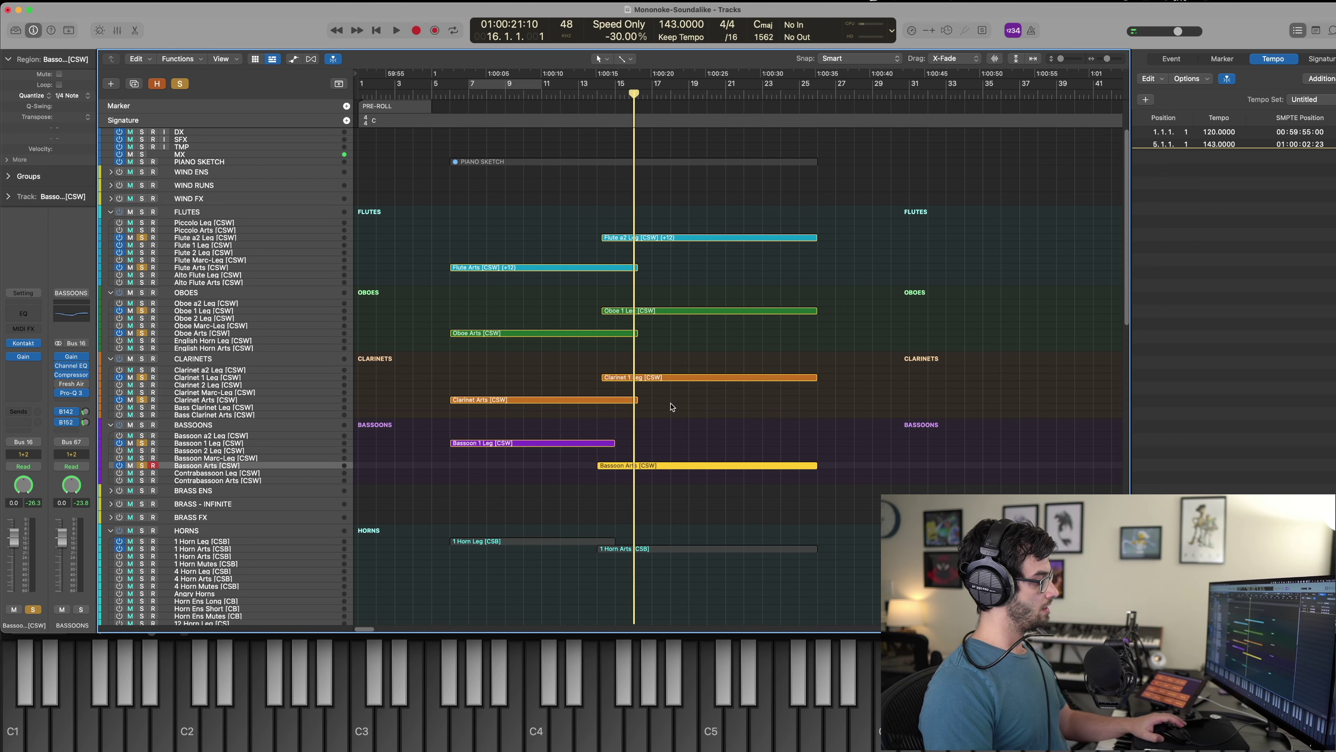
Copy the Flute a2 Leg region onto the Flute 1 Leg and Flute 2 Leg tracks at the same position.
left_click(678, 377)
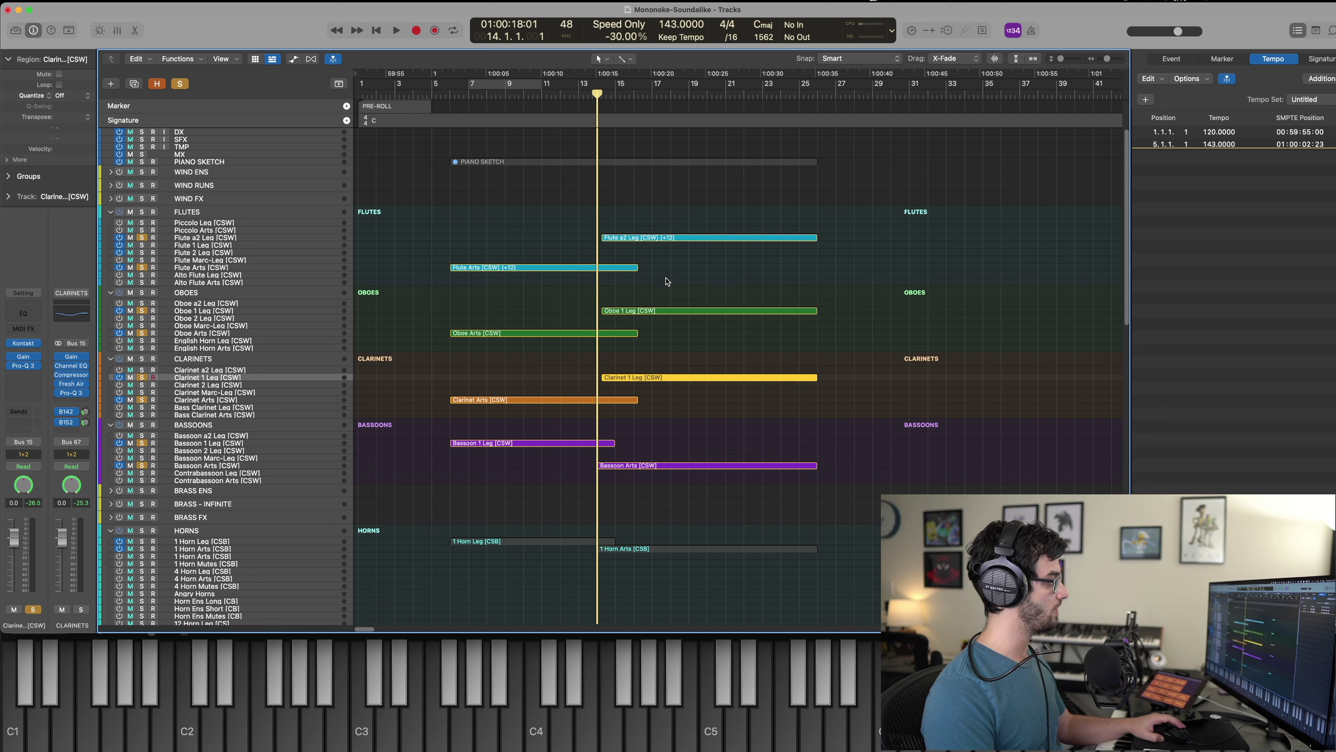
left_click(668, 238)
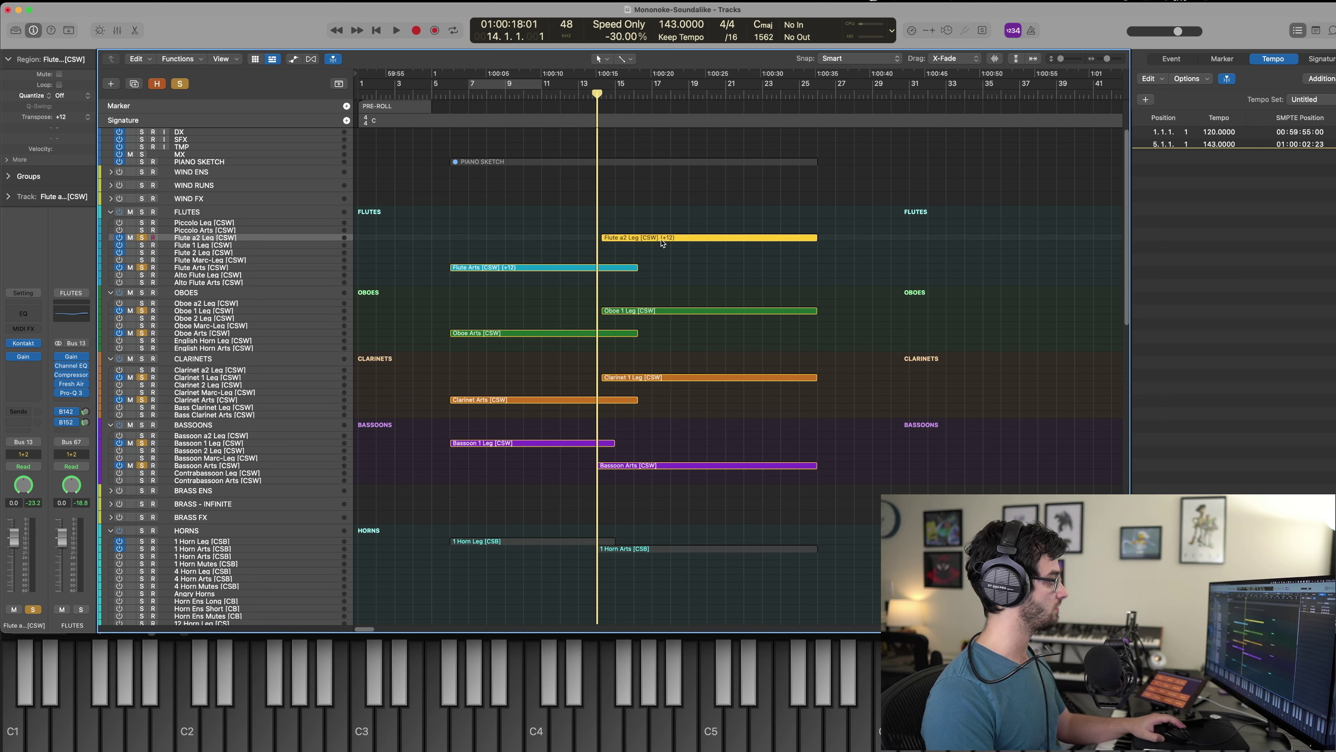
left_click(199, 246)
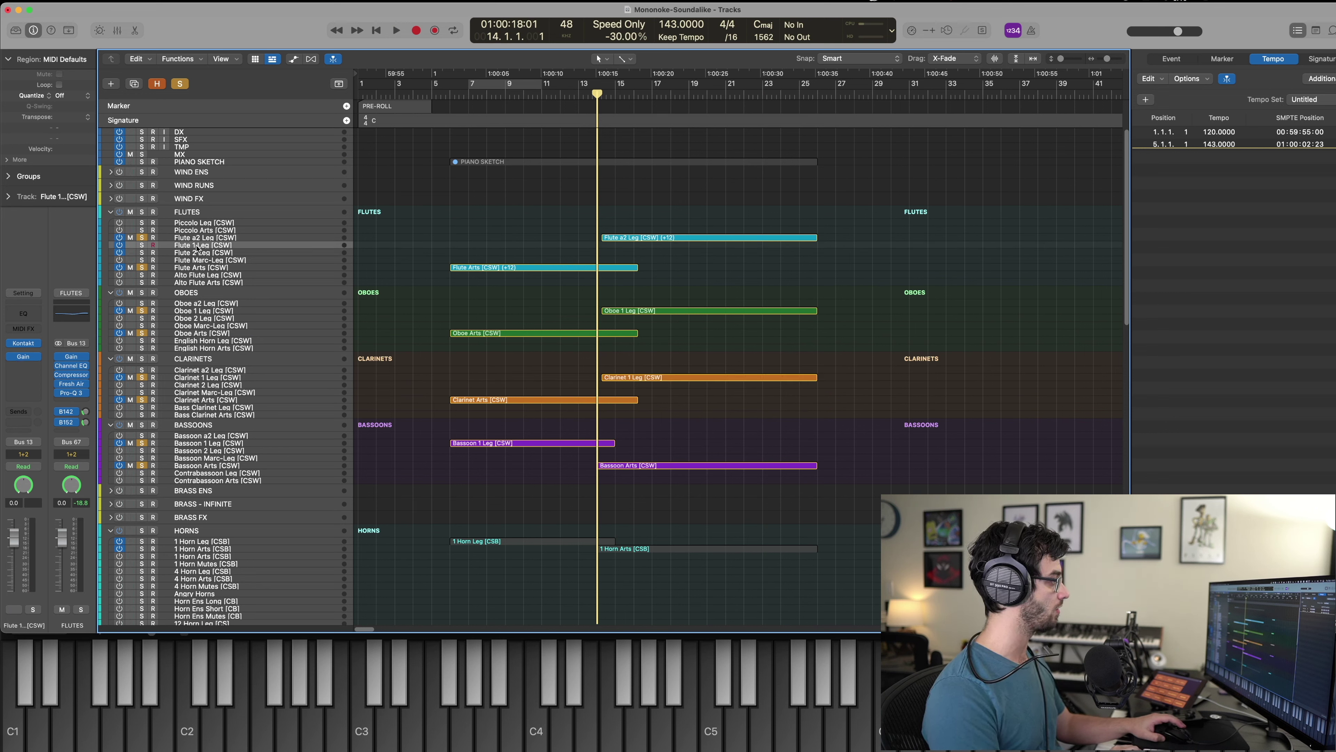
key("super+v")
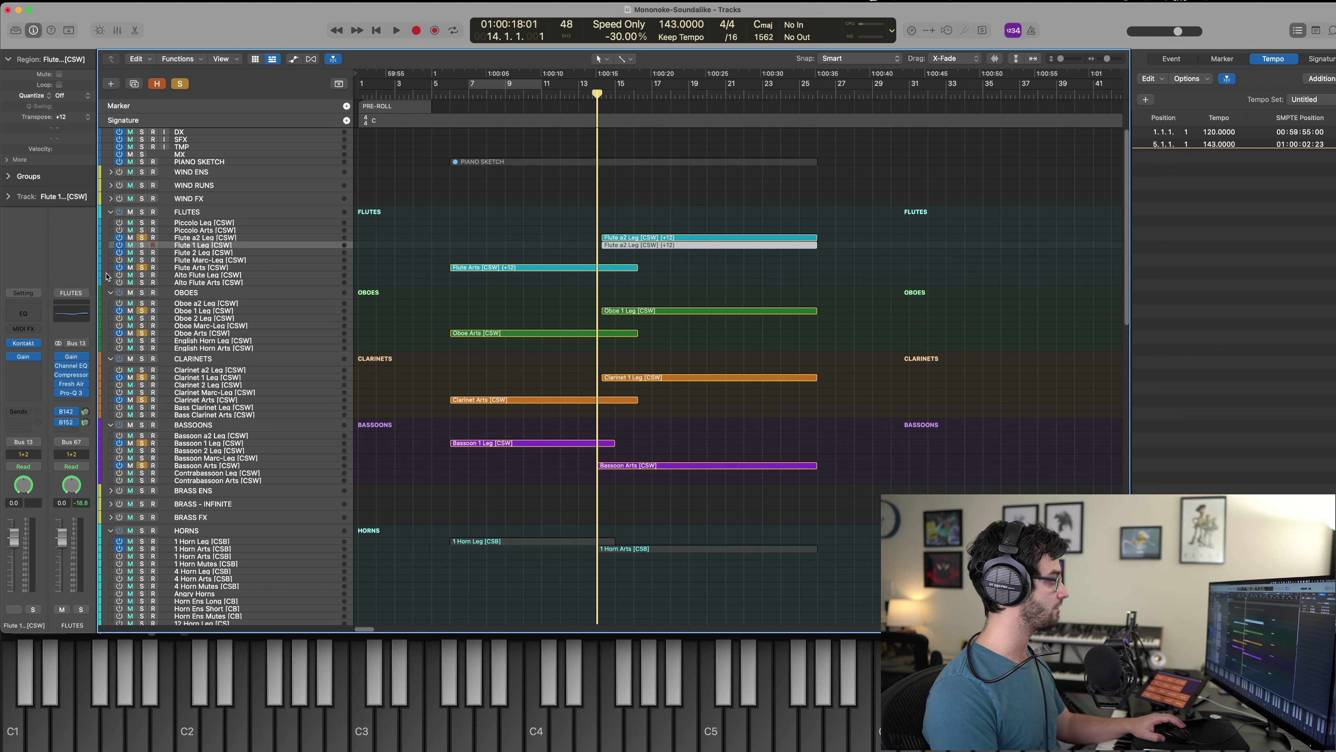
left_click(235, 255)
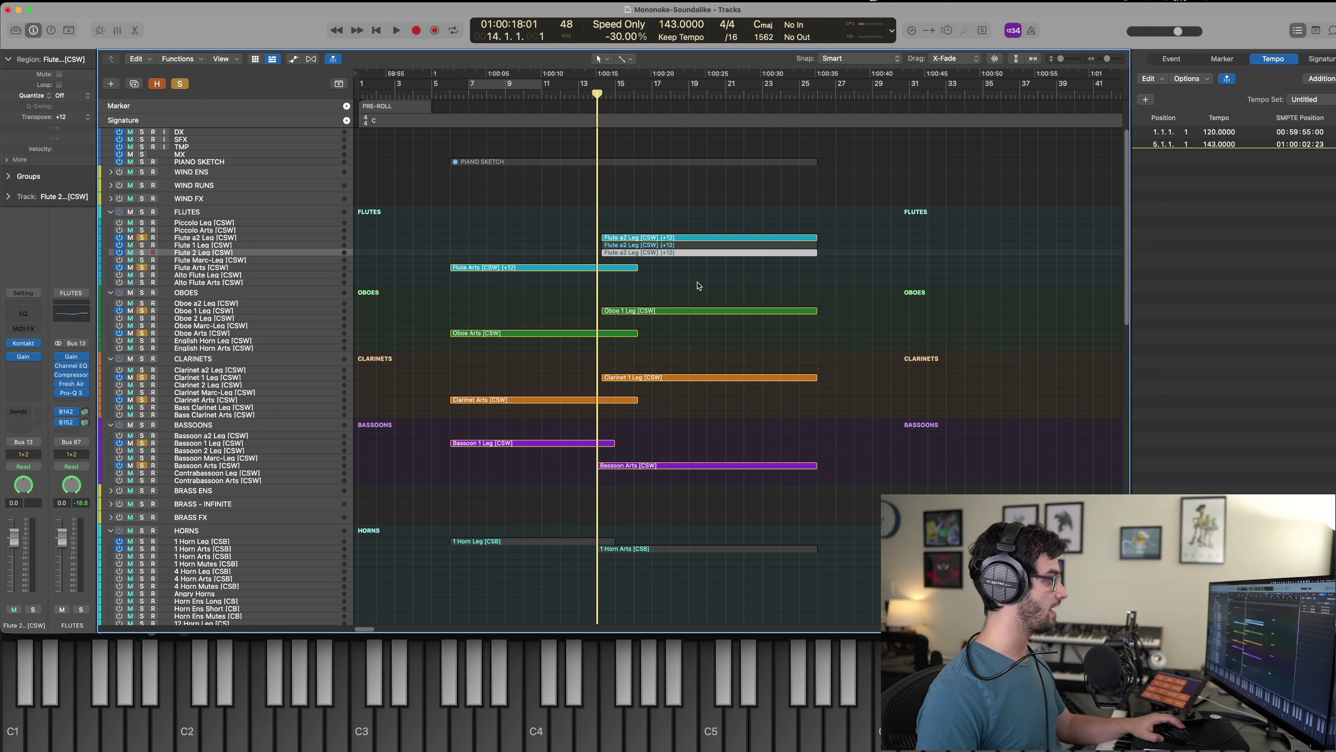
Delete the Flute a2 Leg and Clarinet 1 Leg regions and clear the transposition of the Flute 2 Leg copy.
left_click(693, 238)
left_click(674, 311)
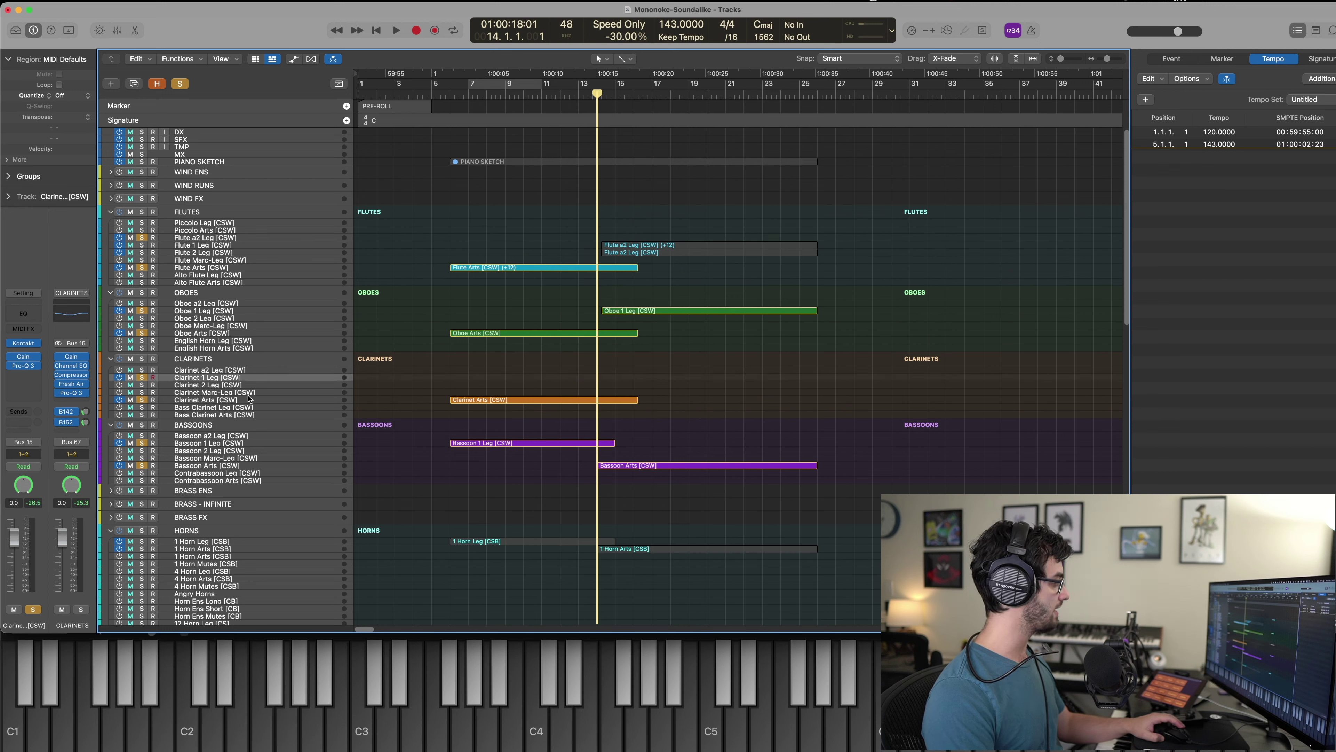
Select the Clarinet Arts track and examine the Bassoon Arts region in the Piano Roll as a reference for the harmony.
left_click(234, 400)
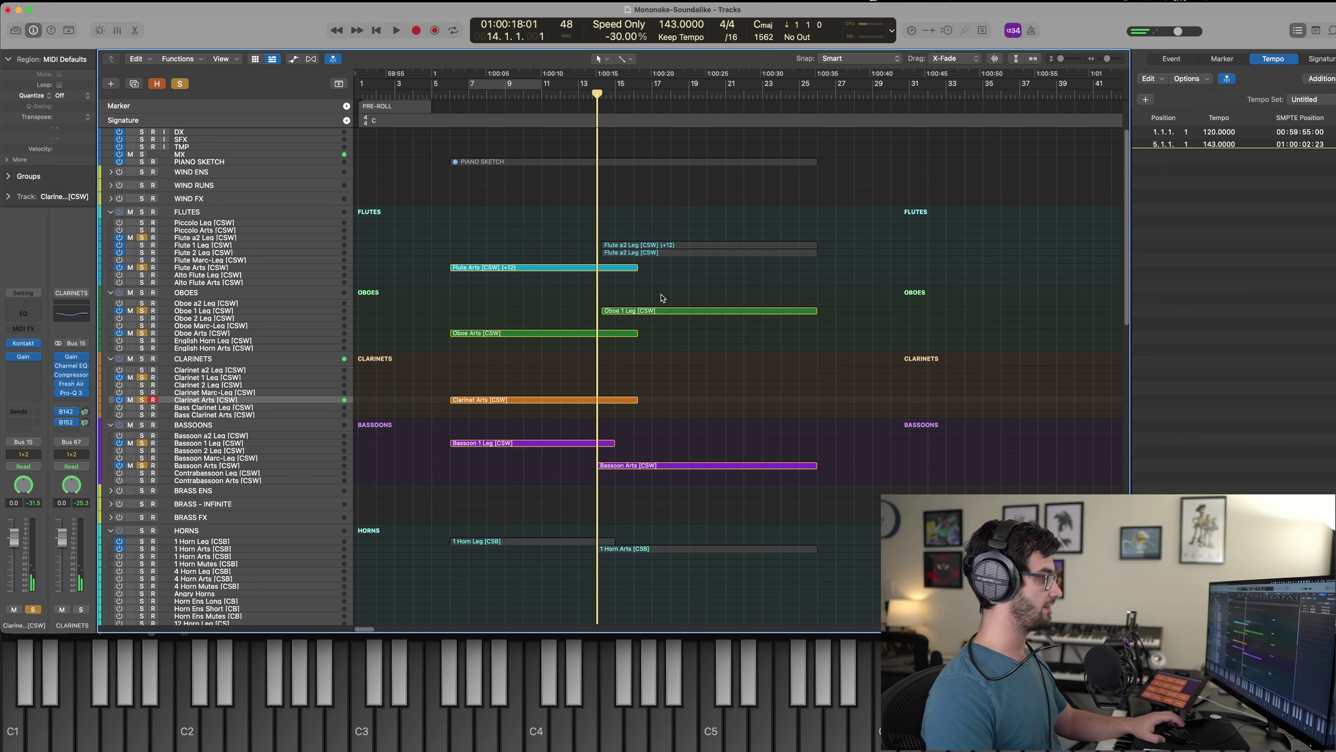
left_click_drag(678, 455, 755, 612)
key("p")
key("p")
left_click(708, 466)
key("p")
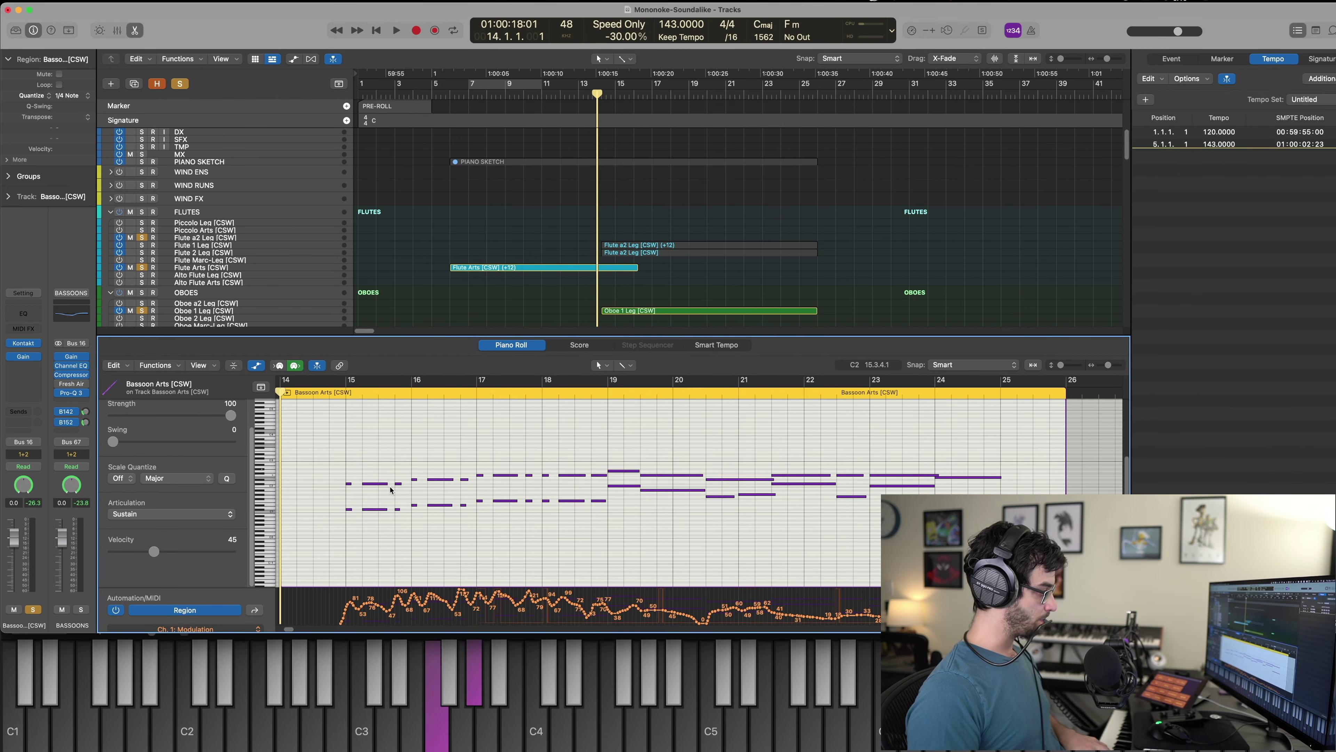
scroll(147, 259, "down", 5)
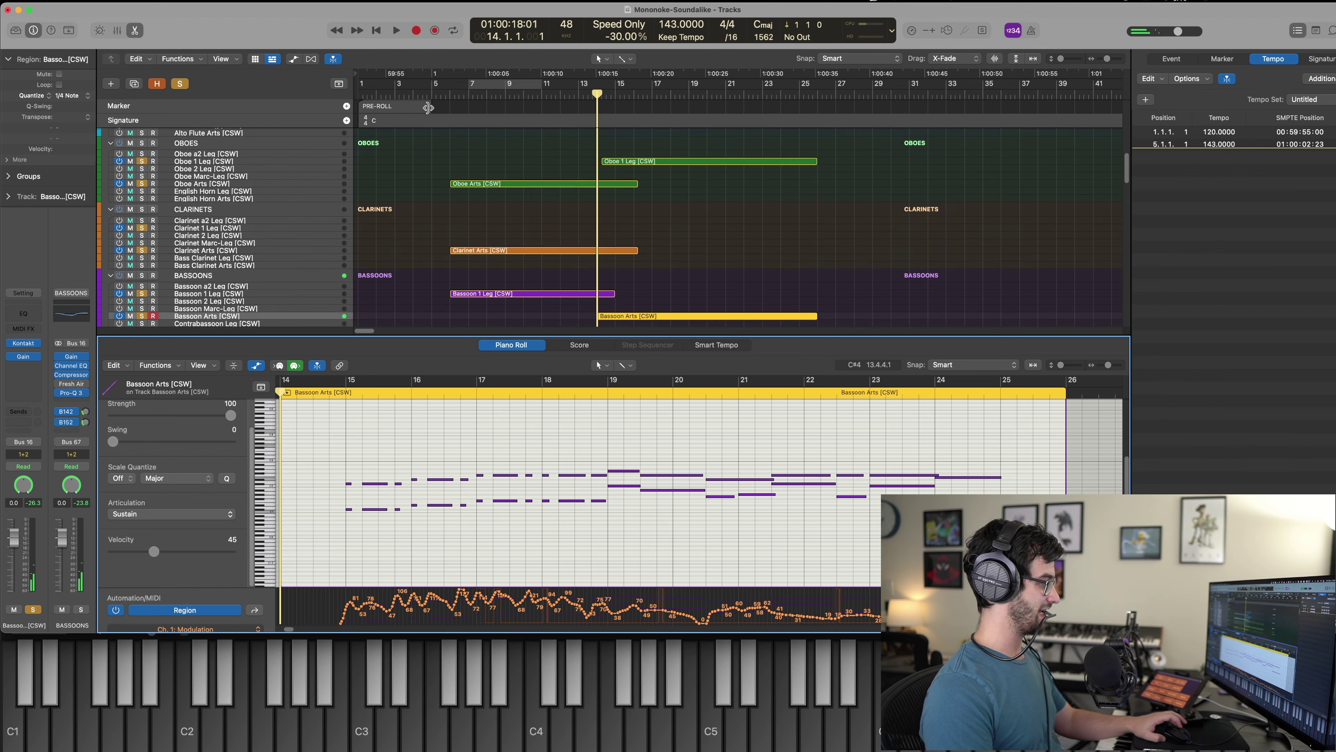
Perform a two-voice clarinet part on the Clarinet Arts track from bar 14 and capture it as a recording.
left_click(205, 237)
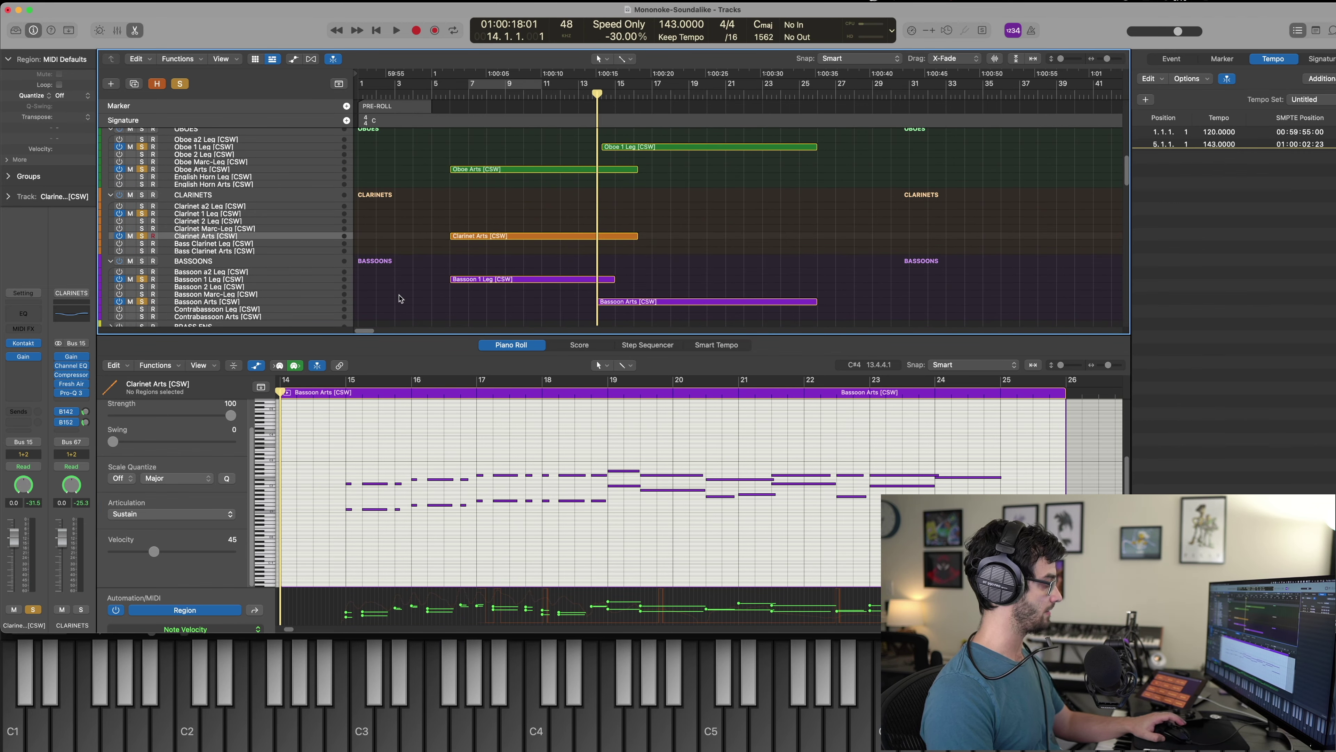
key("space")
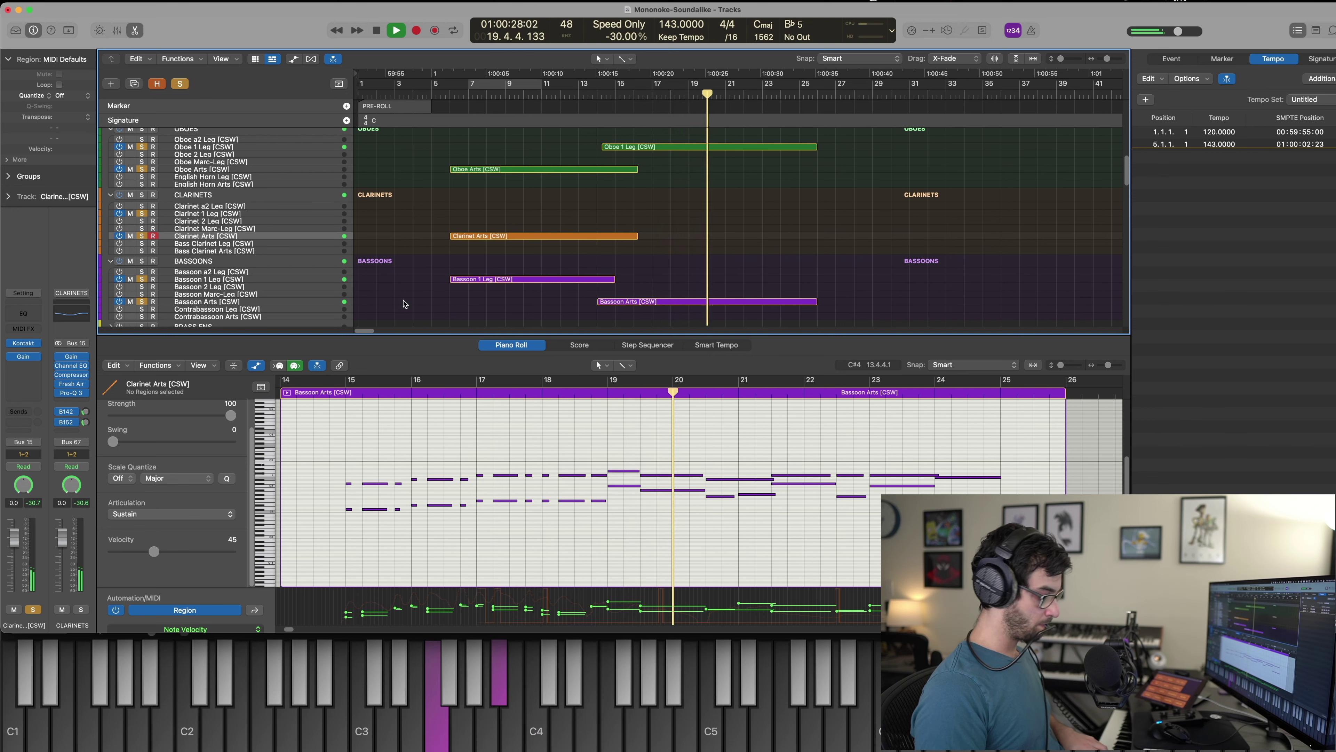
key("space")
key("space")
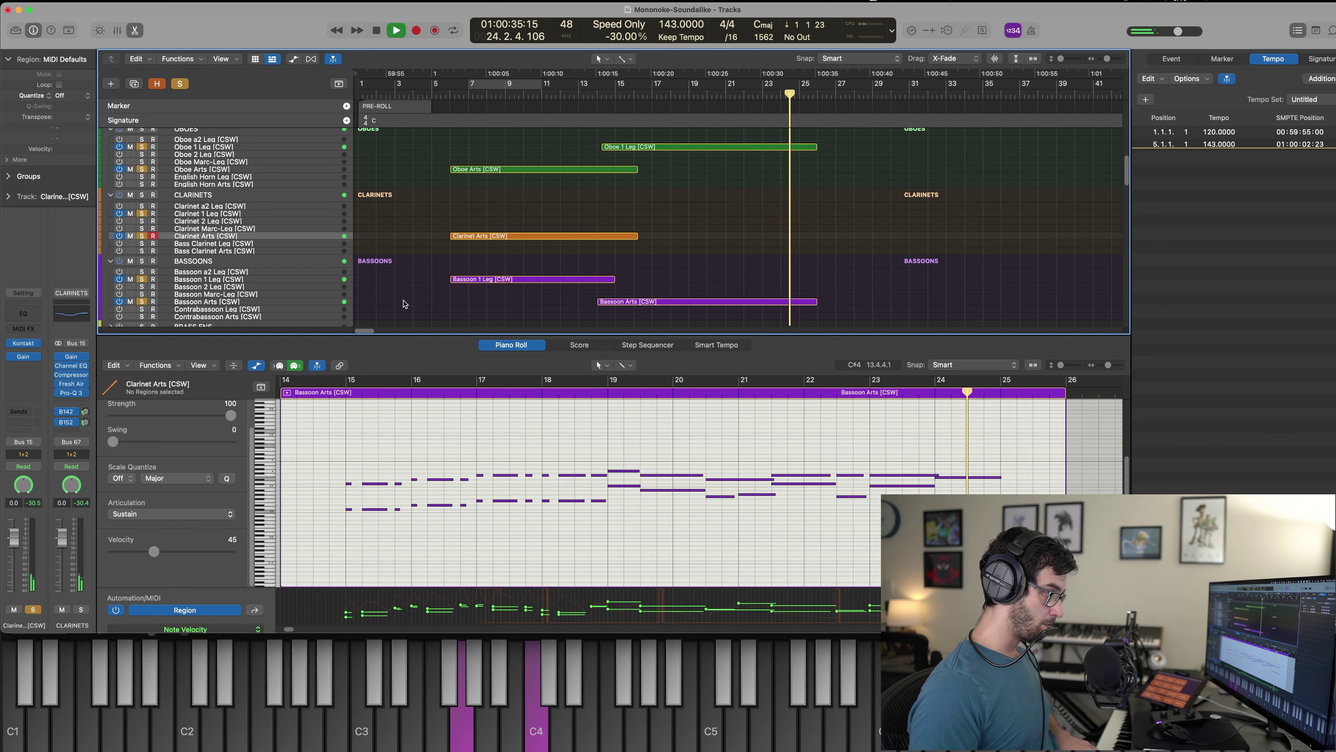
key("shift+r")
key("p")
key("space")
Open the new Clarinet Arts region in the Piano Roll, select its upper long note at bar 23 and place the playhead at bar 24.
key("comma")
key("comma")
key("comma")
key("comma")
key("p")
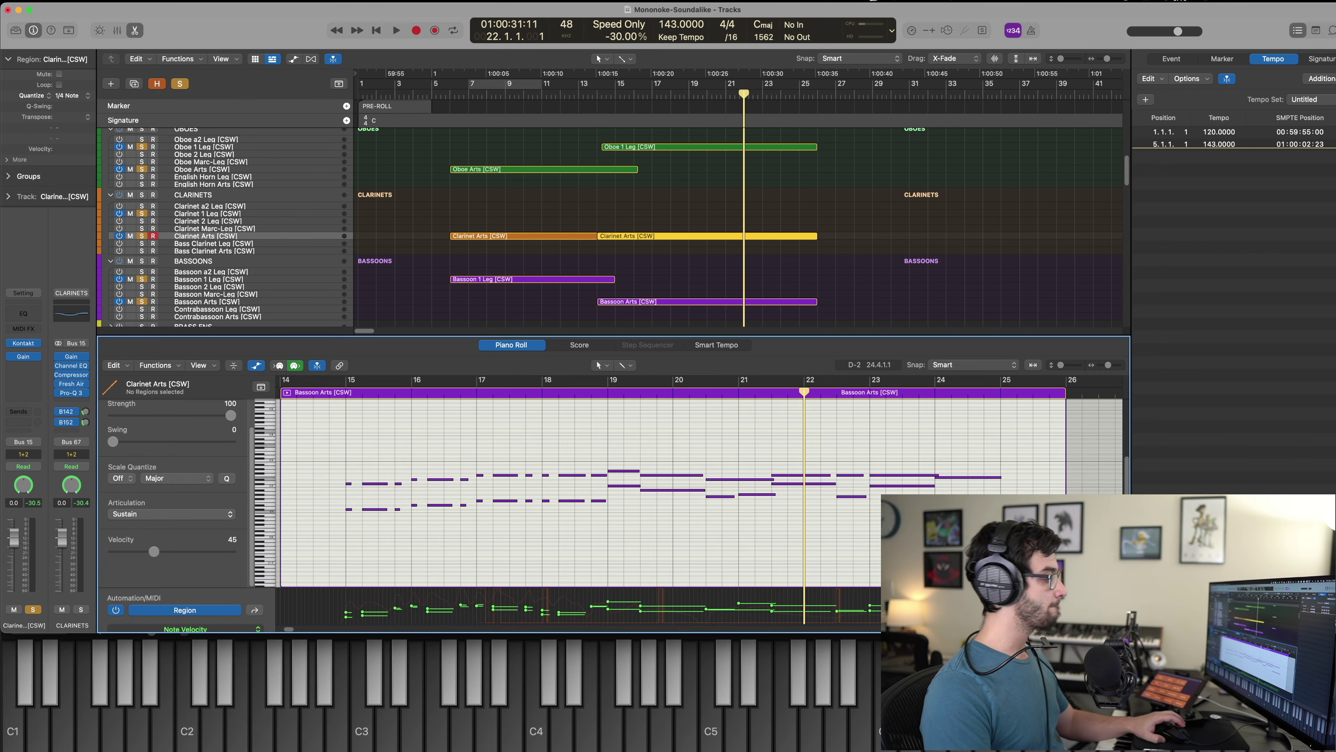
left_click(901, 398)
key("p")
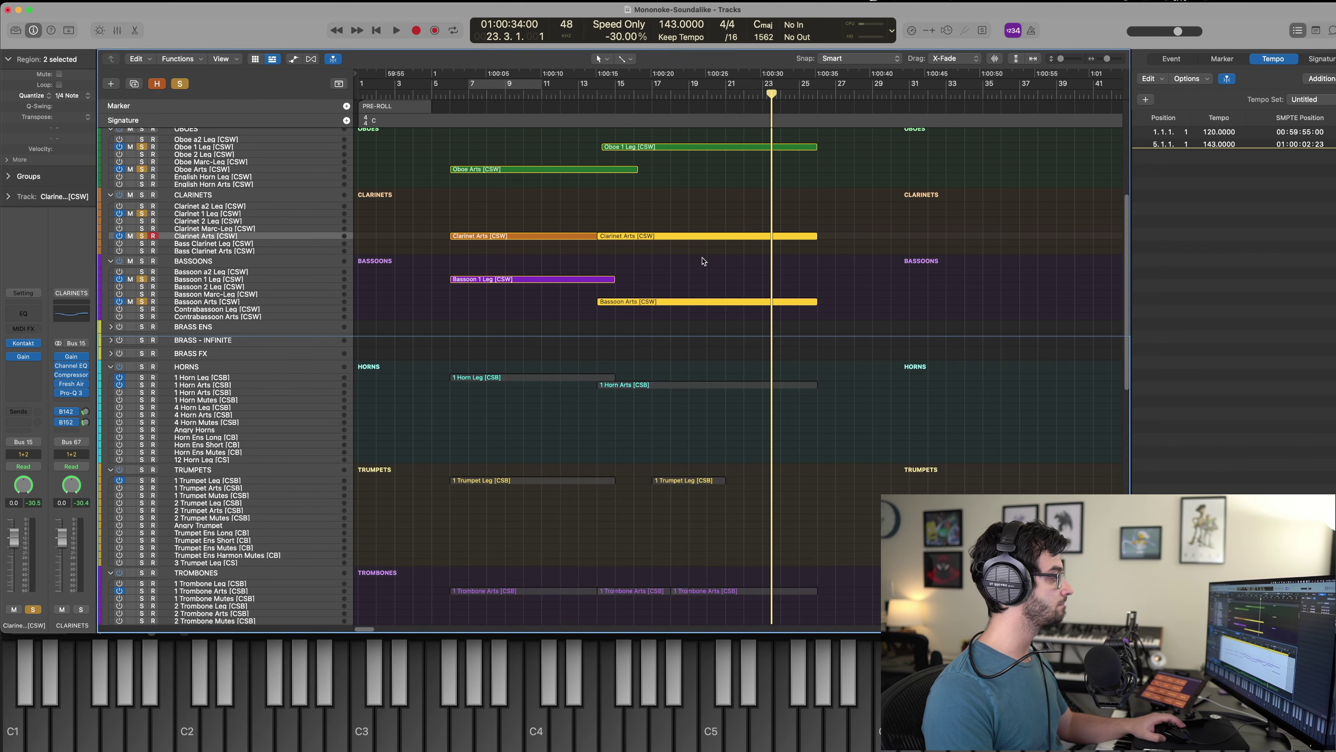
left_click(697, 237)
key("p")
left_click(339, 366)
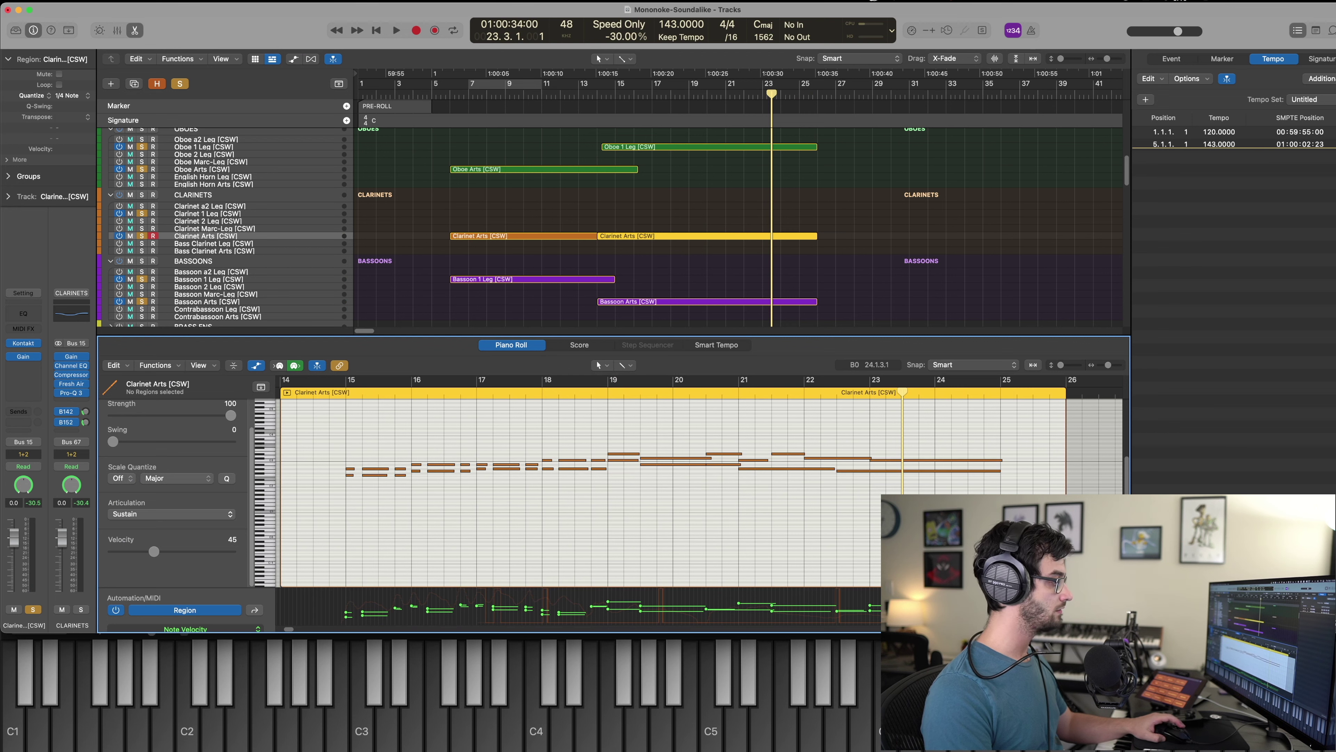
left_click(923, 461)
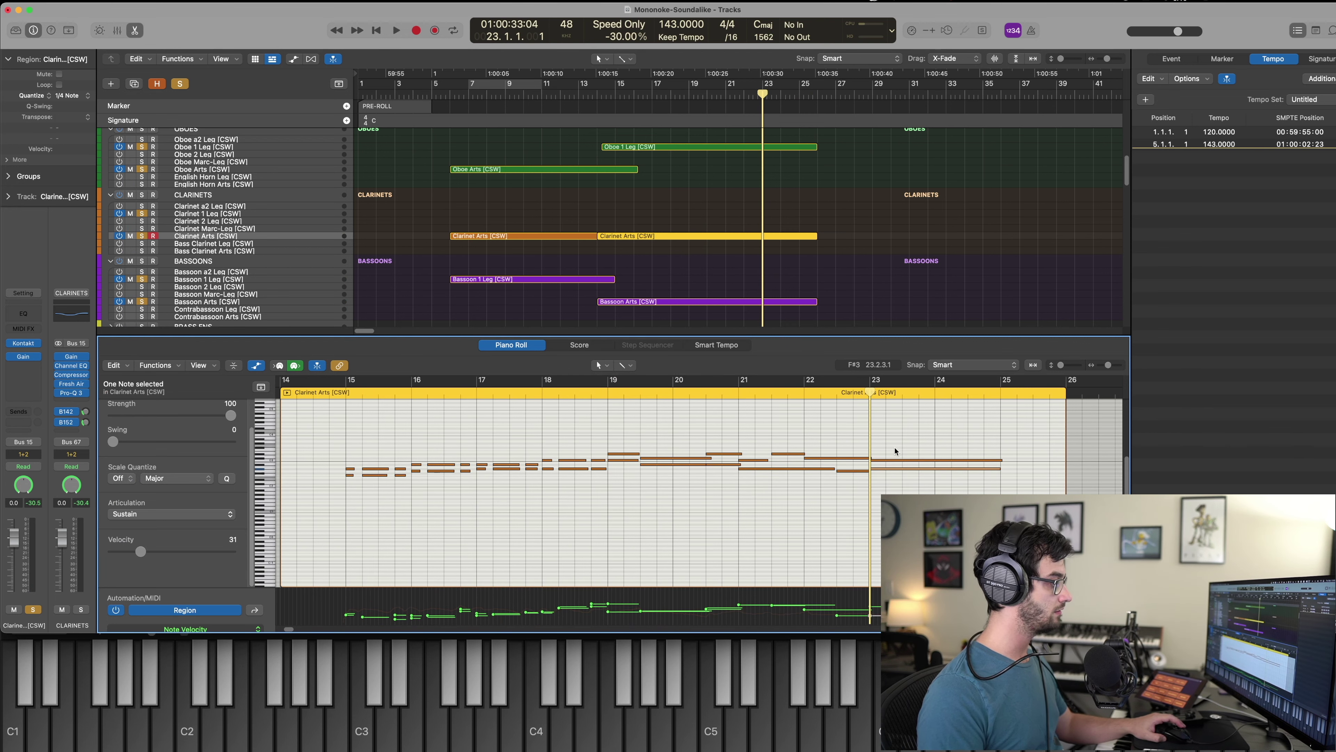
left_click(936, 393)
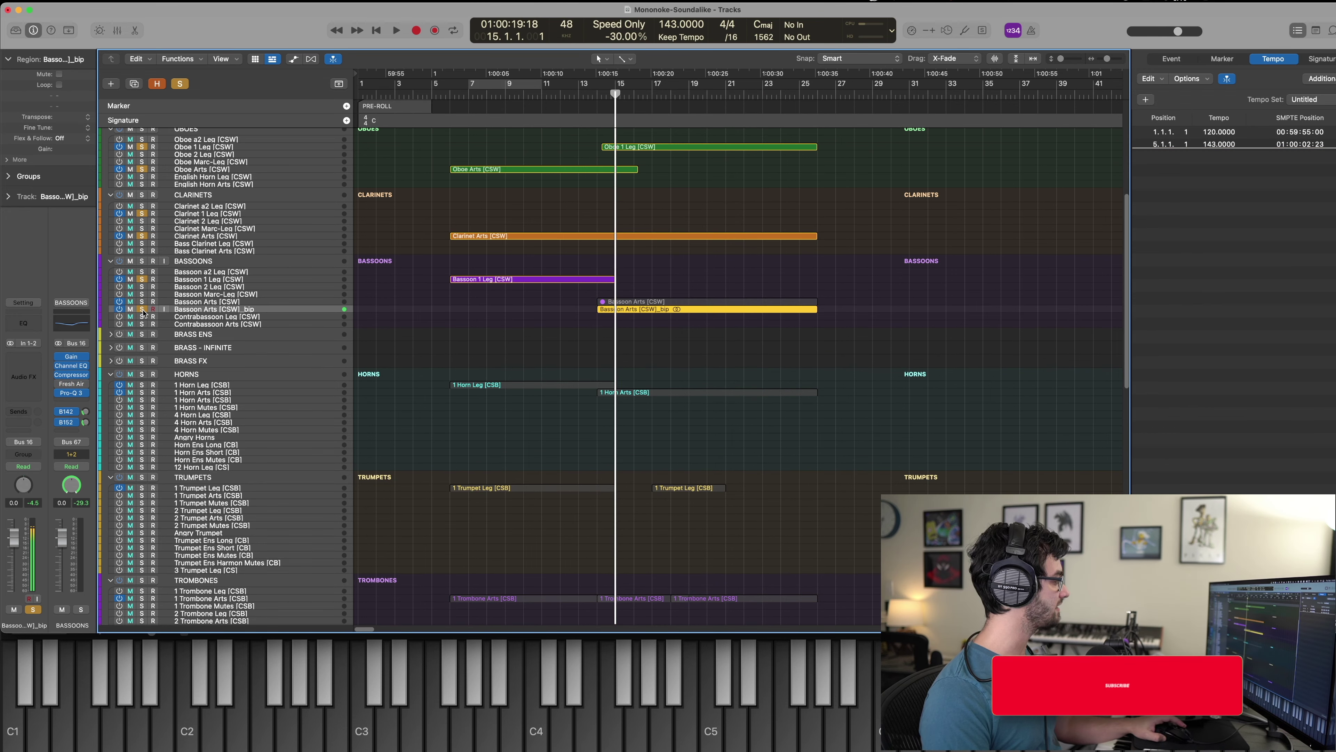
Turn off all track solos, deselect the regions and move the playhead to bar 5.
left_click(180, 84)
left_click(464, 324)
key("Return")
key("period")
key("period")
key("period")
key("period")
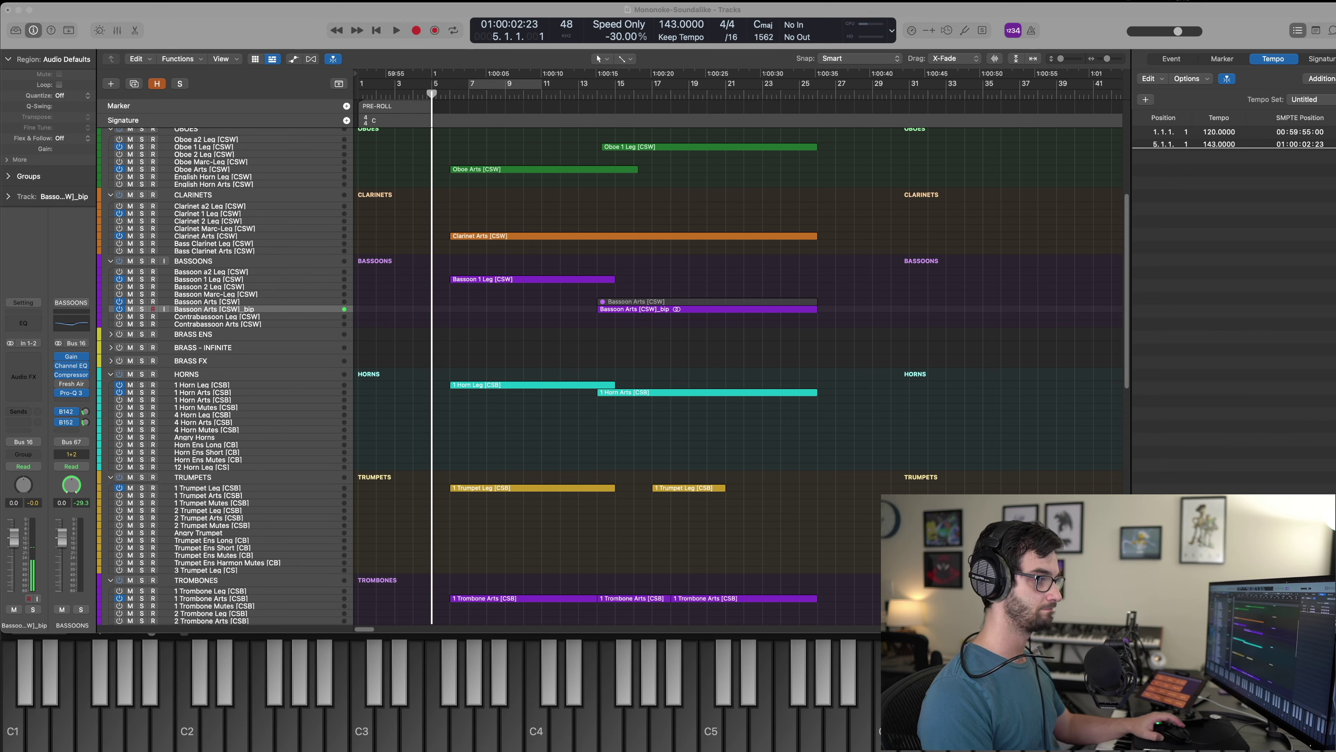
Expand the PITCH PERC track stack below the tubas.
scroll(457, 440, "down", 10)
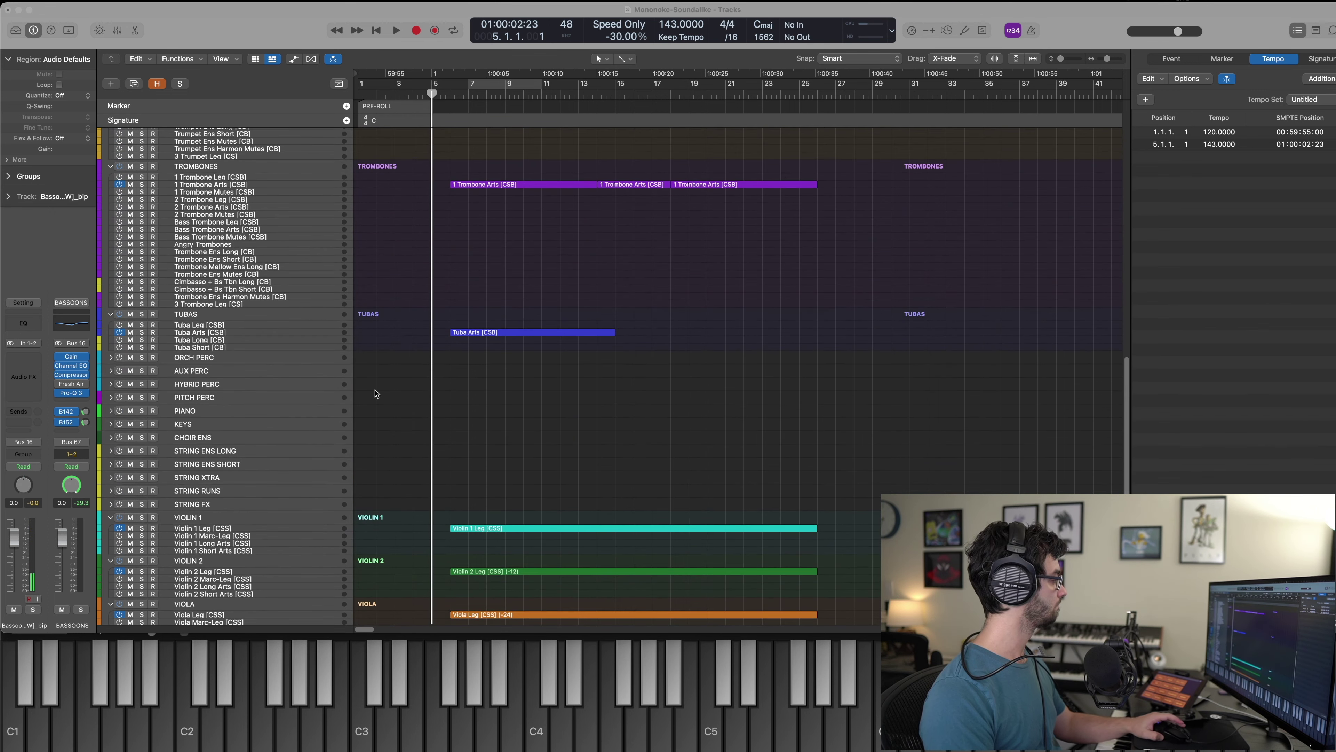
left_click(218, 403)
key("ctrl+super+Right")
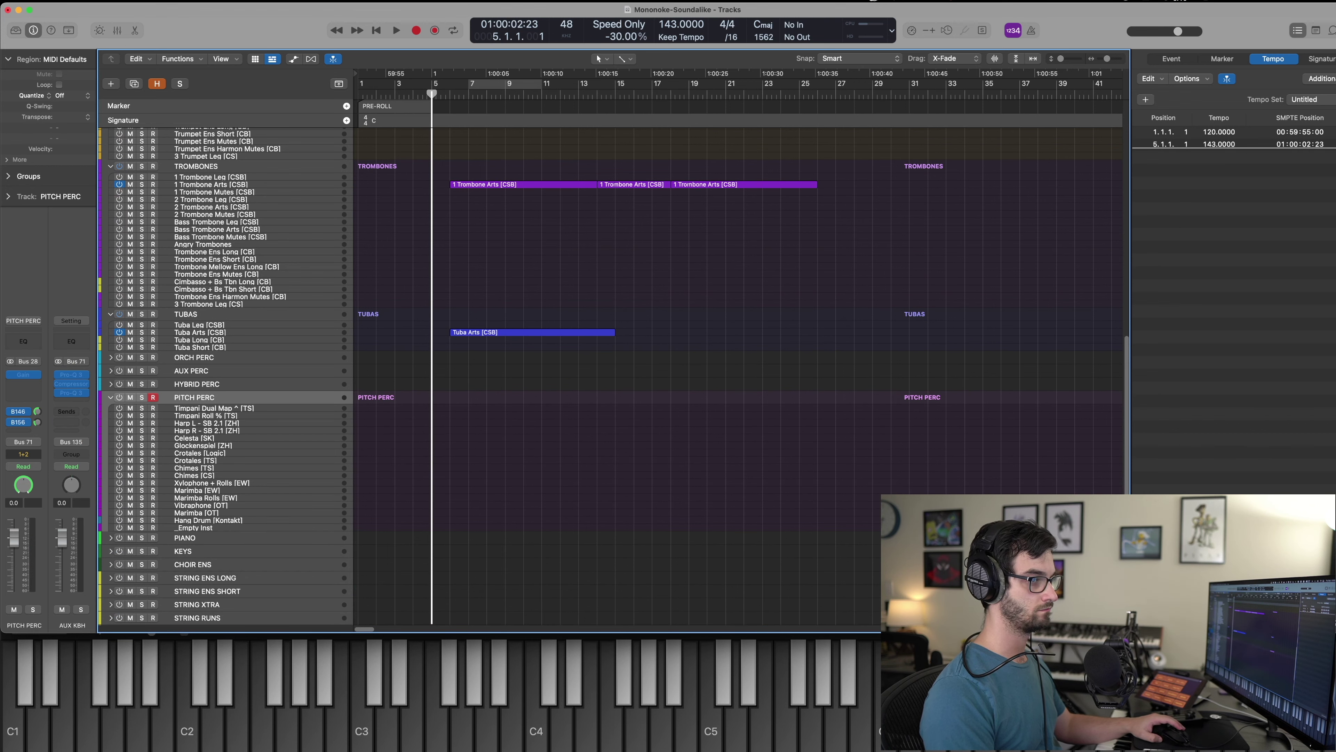
key("super+Tab")
left_click(543, 404)
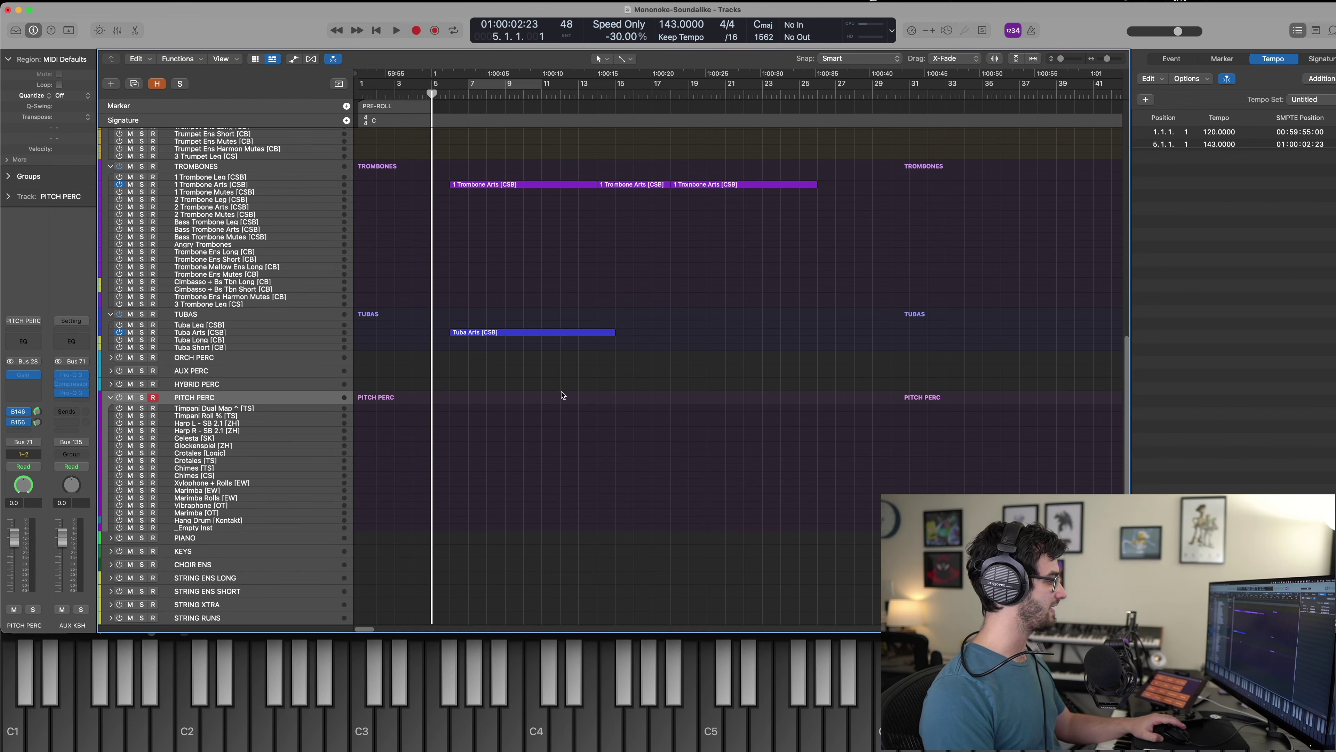
Move the playhead to bar 10 and select the Tuba Arts region.
scroll(560, 395, "down", 5)
key("period")
key("period")
key("period")
key("period")
key("period")
left_click_drag(584, 212, 491, 130)
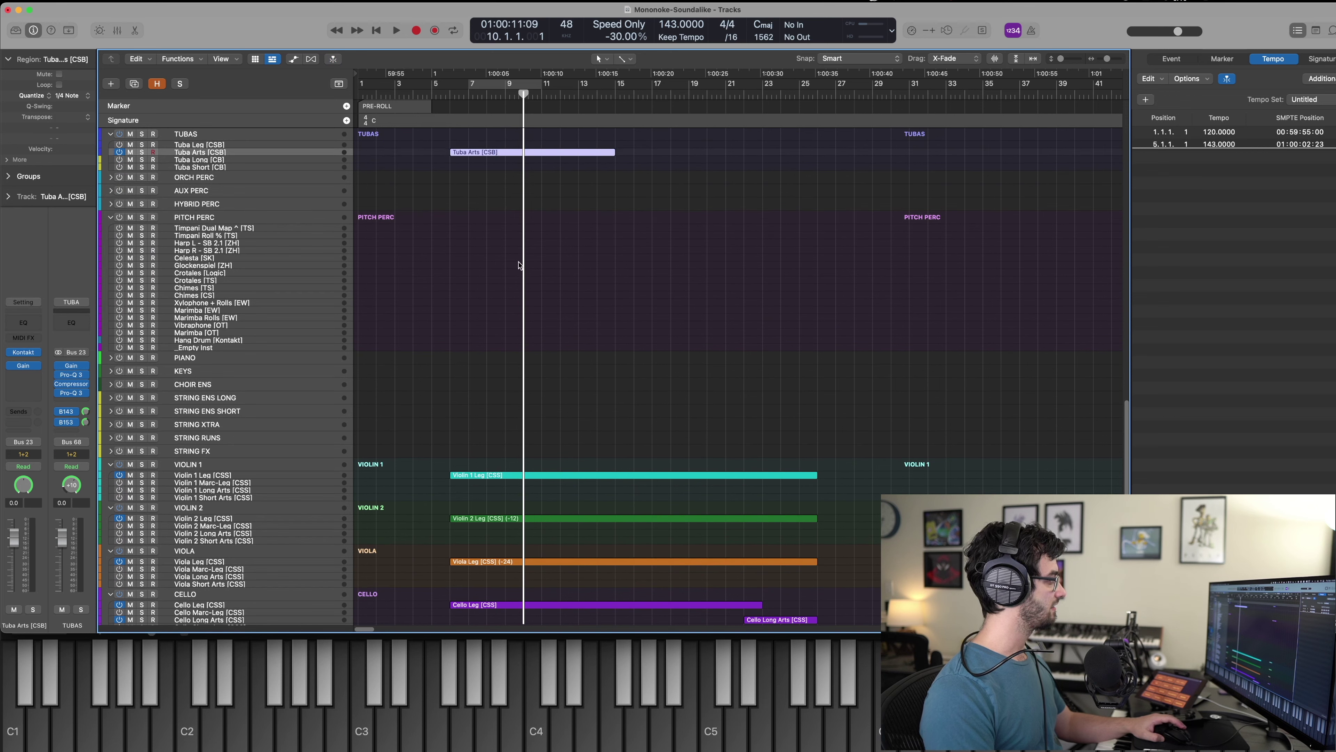
Select the Contrabass Leg region, move the playhead to bar 12 and open the region in the Piano Roll.
key("super+a")
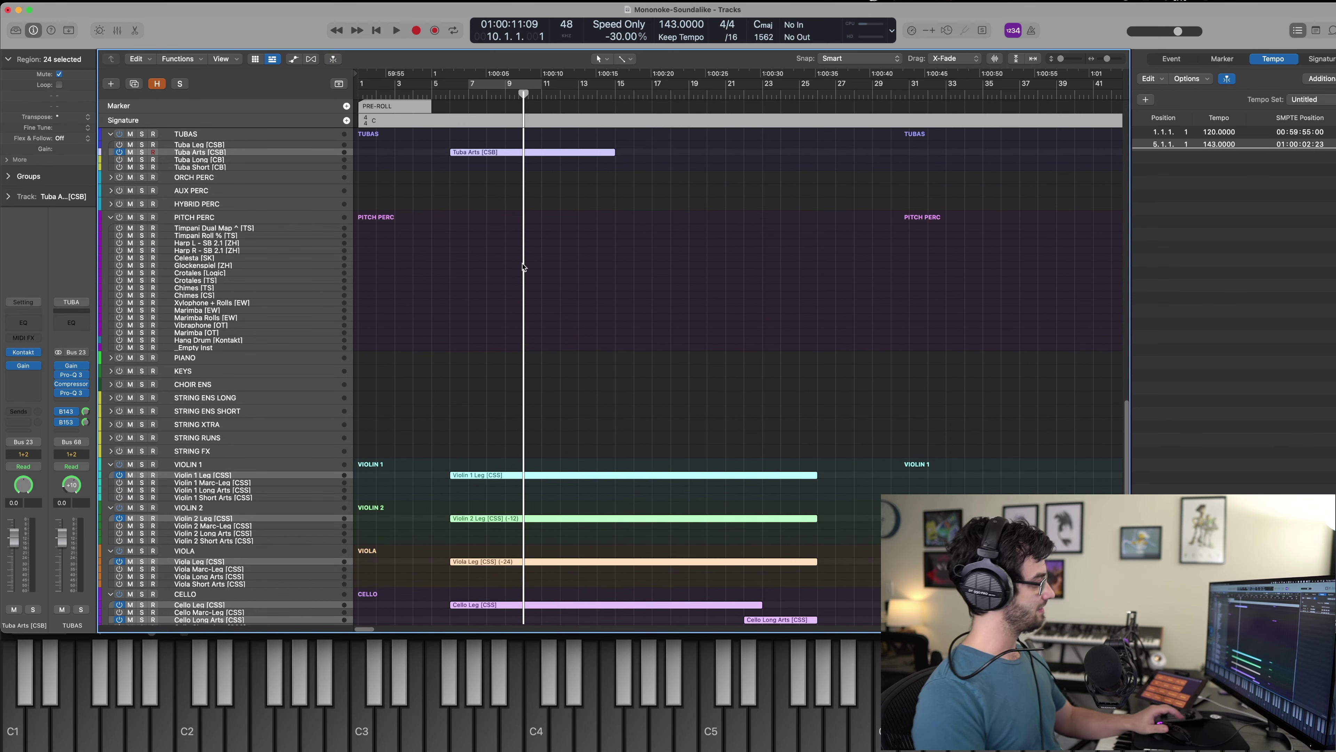
left_click(524, 266)
scroll(533, 269, "down", 5)
left_click_drag(505, 566, 509, 455)
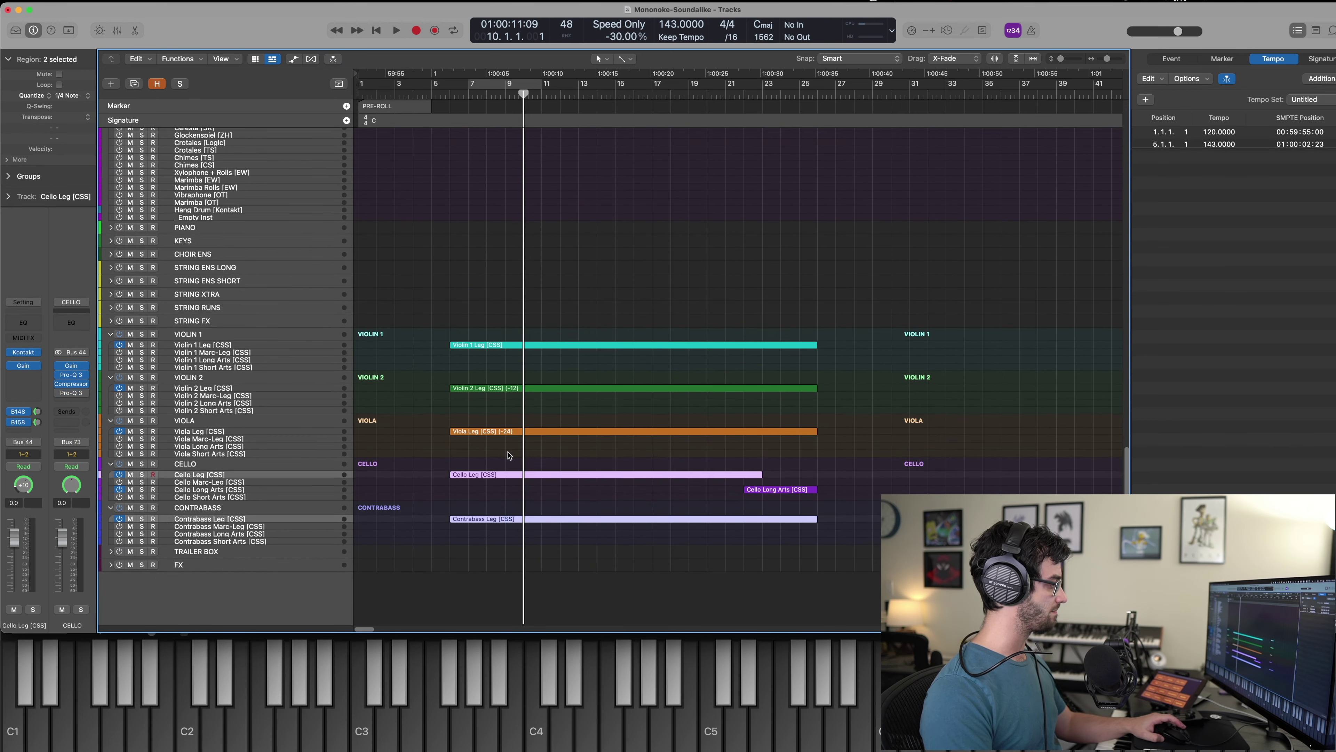
key("e")
key("period")
key("period")
key("e")
left_click_drag(490, 544, 461, 513)
scroll(460, 404, "up", 8)
key("e")
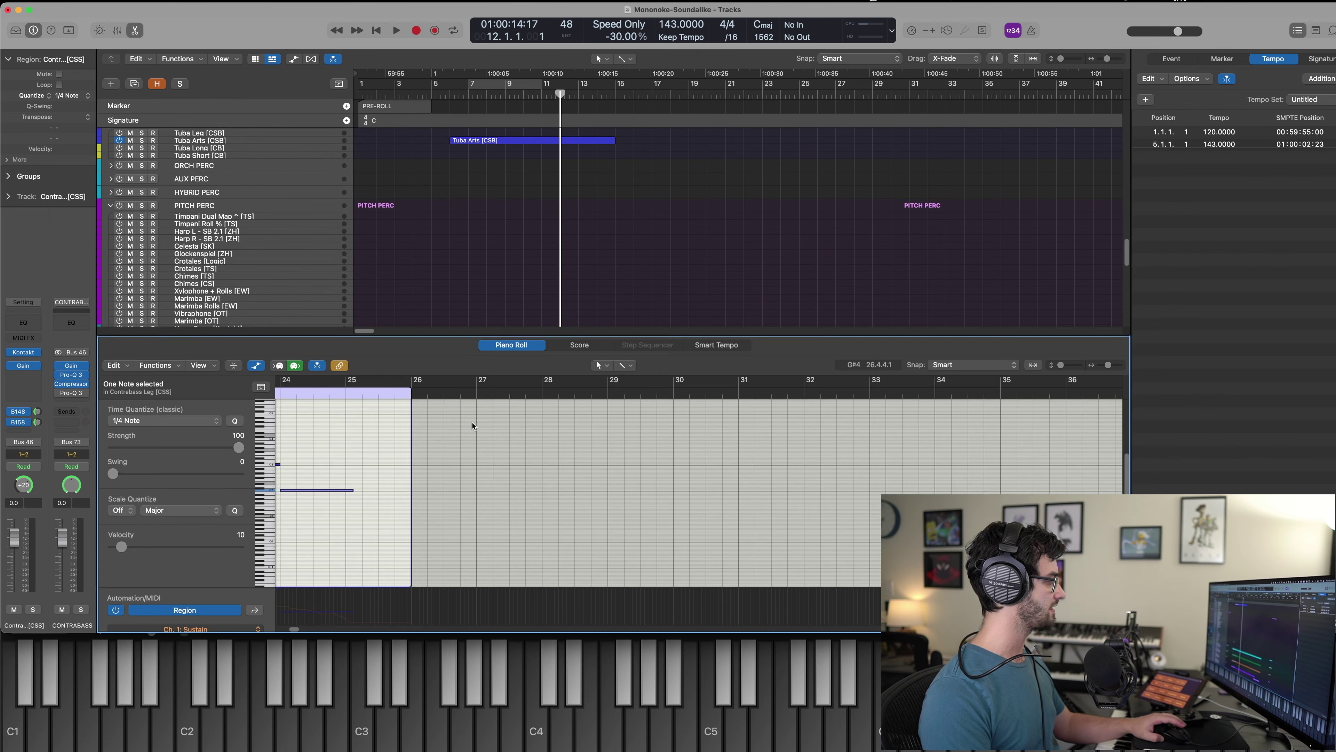
Play from bar 12, raise the contrabass note at bar 13 and split it at bar 14, keeping the second part low.
key("space")
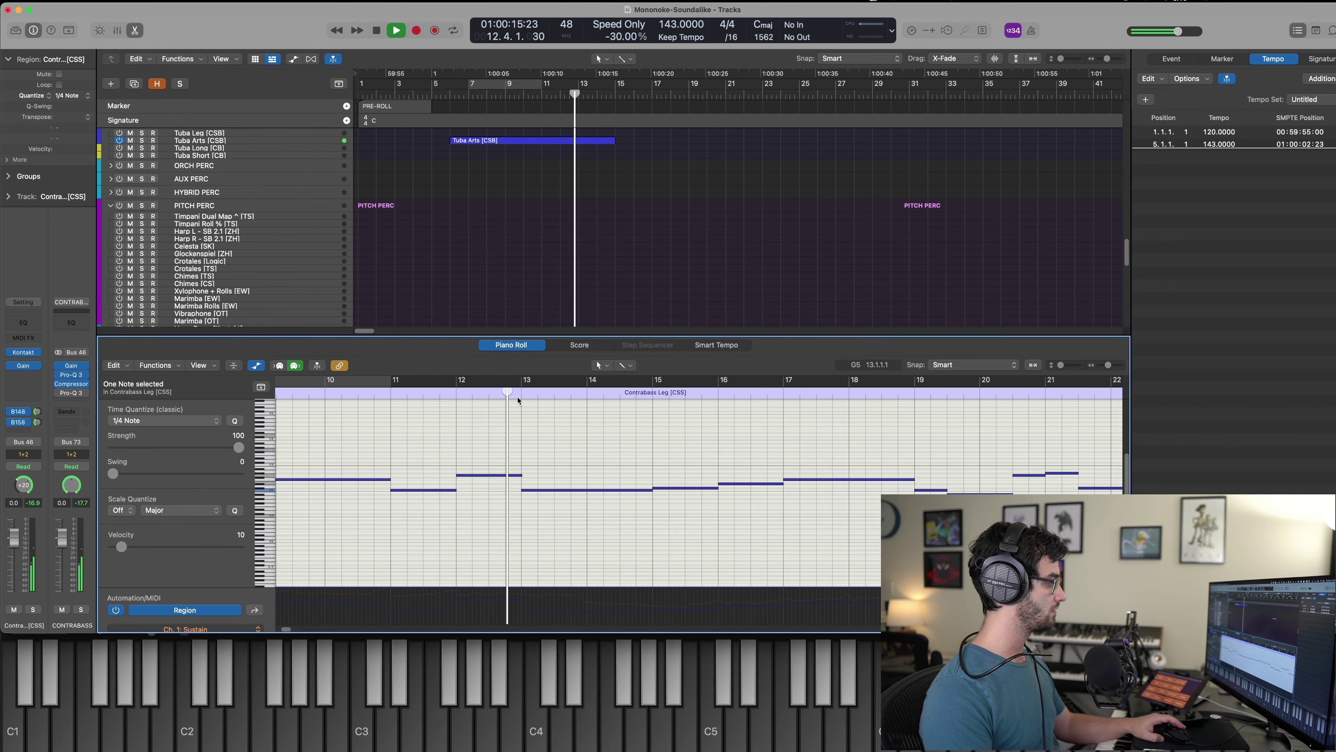
left_click(519, 399)
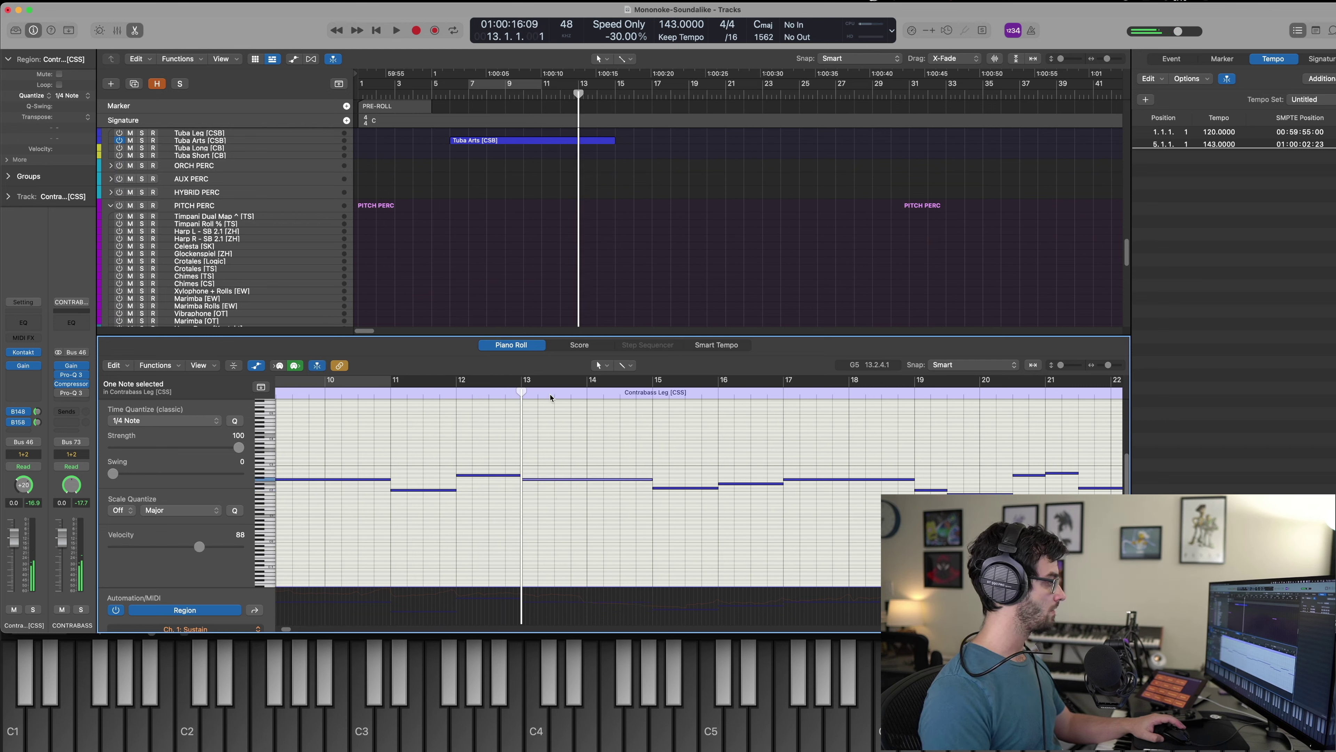
left_click(537, 394)
left_click(585, 396)
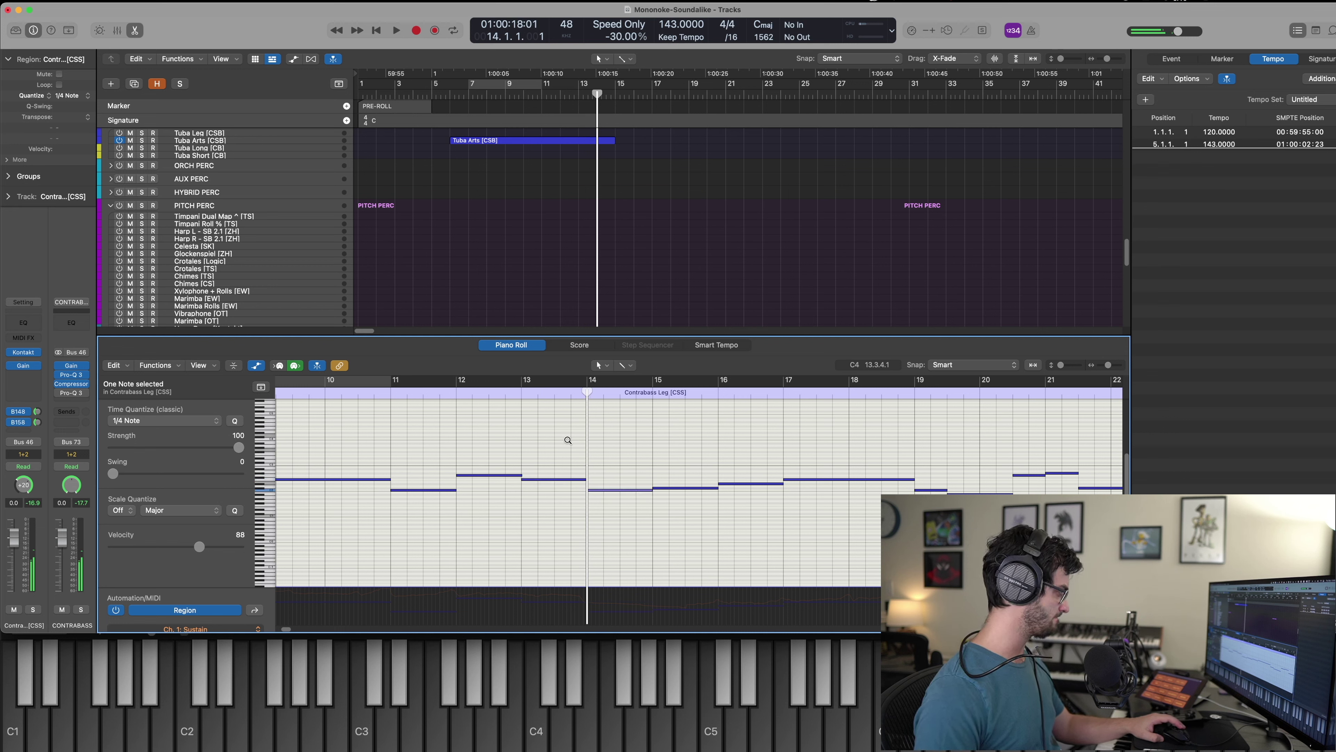
Split the bar 13 contrabass note at each beat and raise the pieces on beats 2 and 3 into a quarter-note run.
left_click(555, 395)
left_click(570, 396)
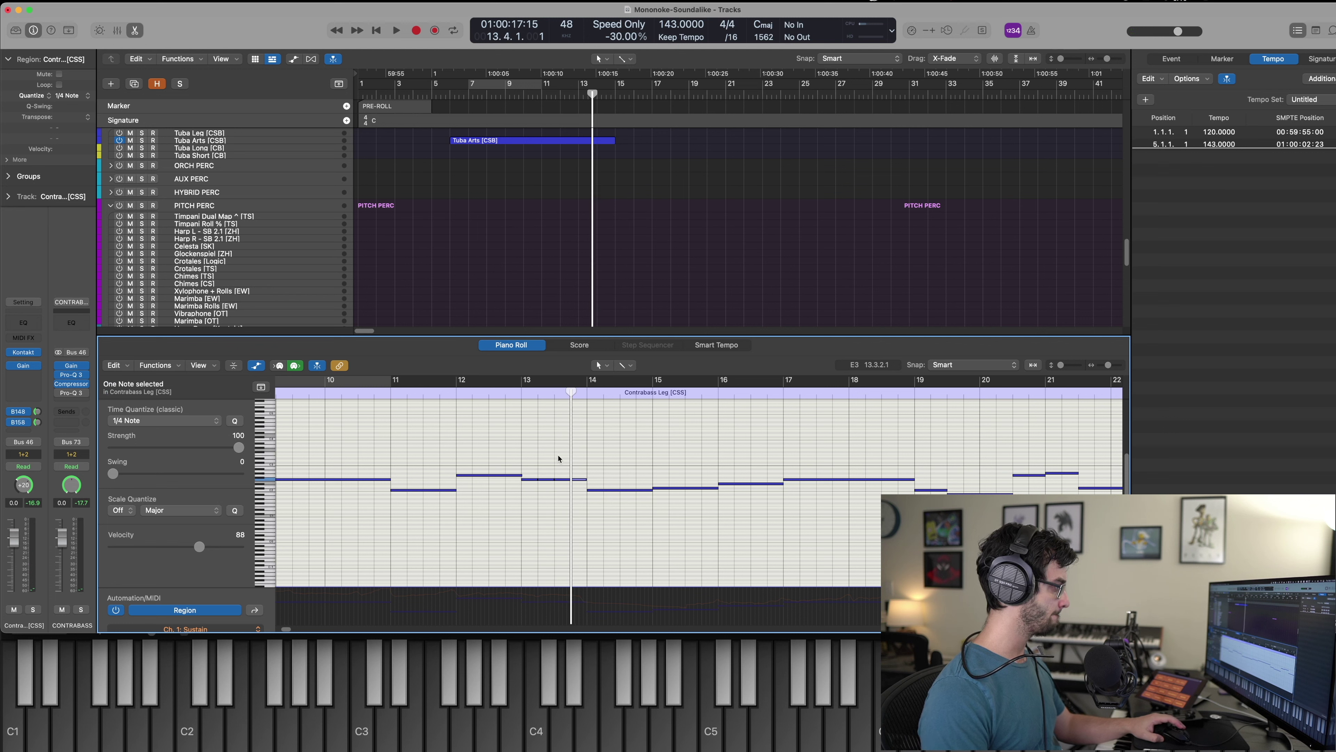
key("alt+shift+Up")
key("alt+Down")
key("alt+Down")
key("alt+Down")
key("alt+Down")
left_click_drag(524, 435, 602, 508)
left_click(581, 471)
key("p")
Turn on the Tuba Leg track and move the Tuba Arts region onto it.
scroll(561, 466, "up", 10)
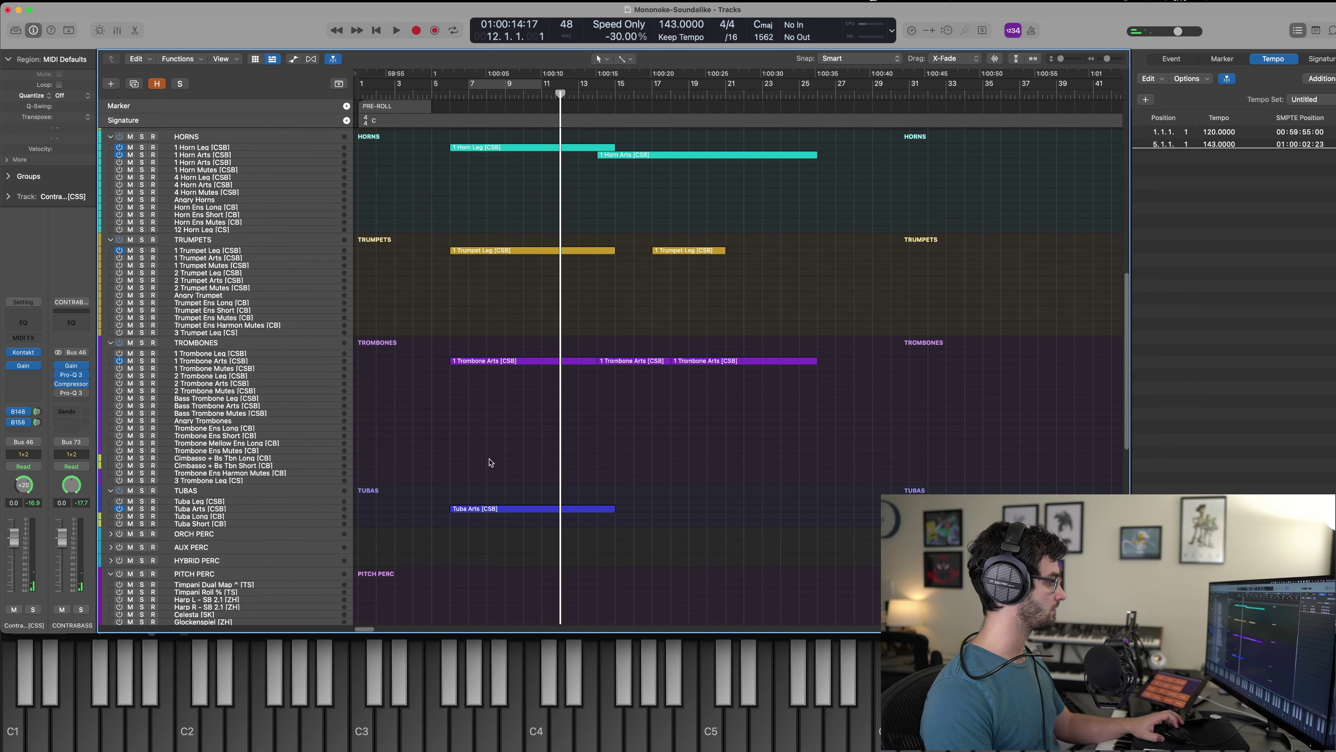
left_click(527, 361)
left_click(541, 250)
scroll(531, 237, "up", 5)
left_click(524, 223)
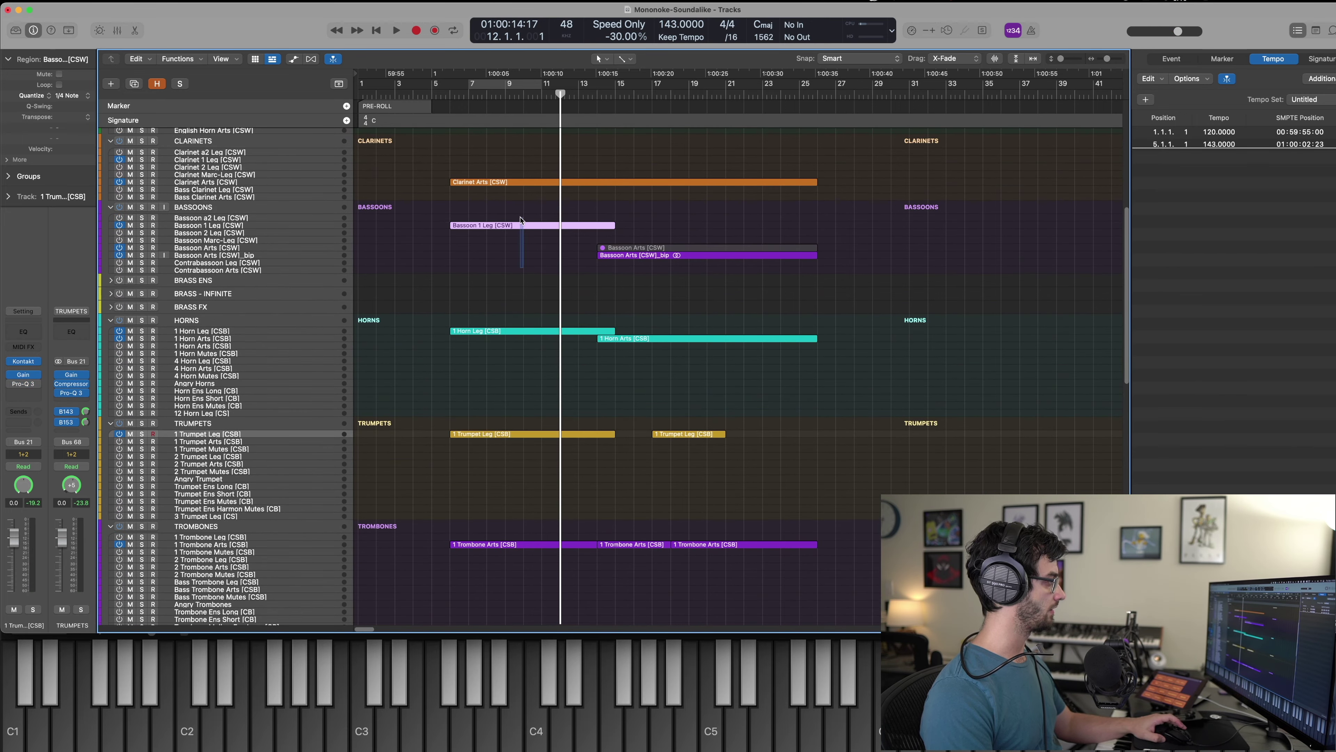
scroll(537, 337, "down", 7)
left_click(538, 431)
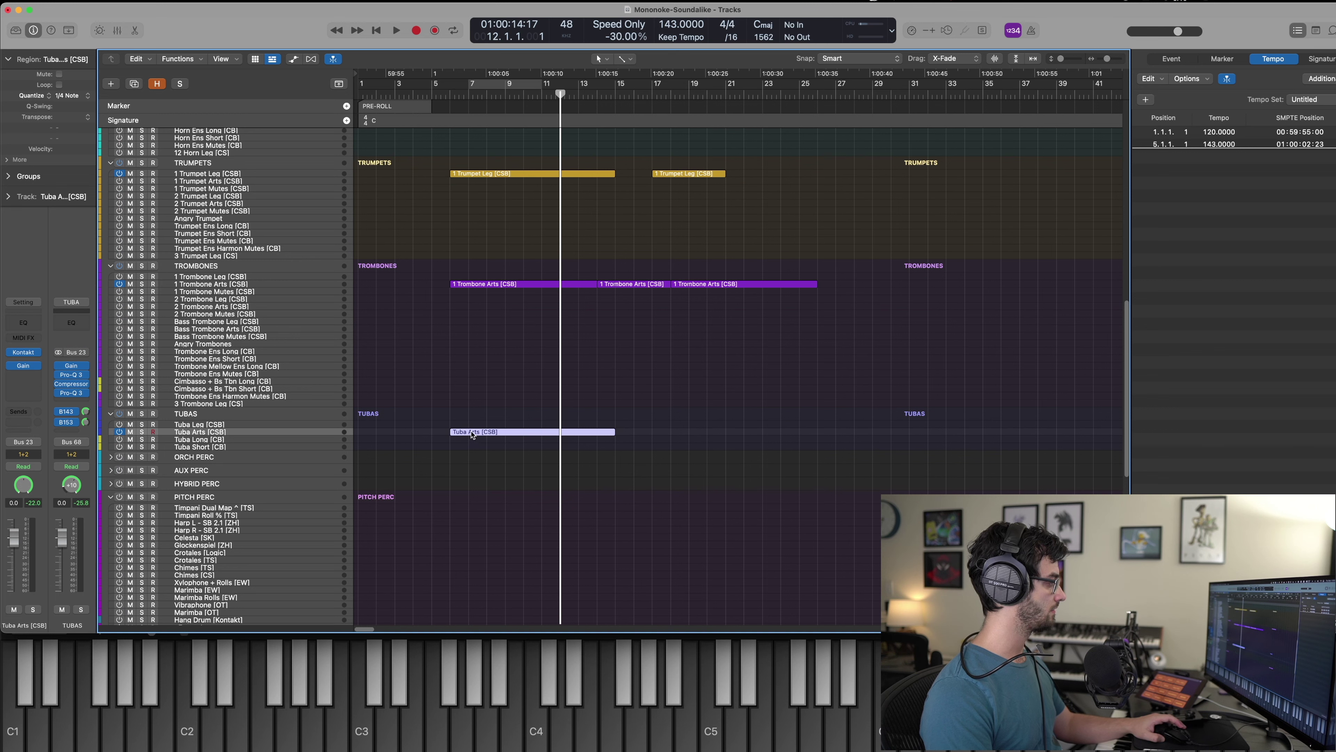
left_click(317, 424)
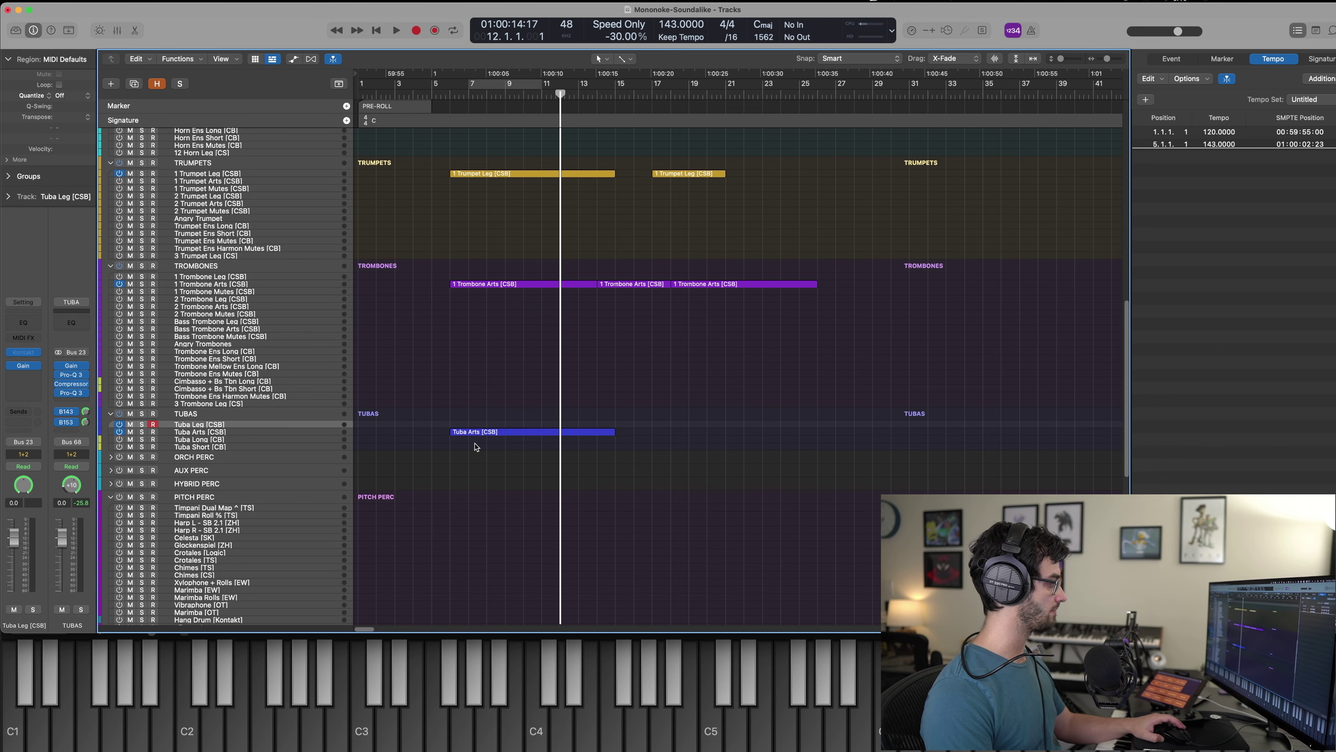
left_click(484, 436)
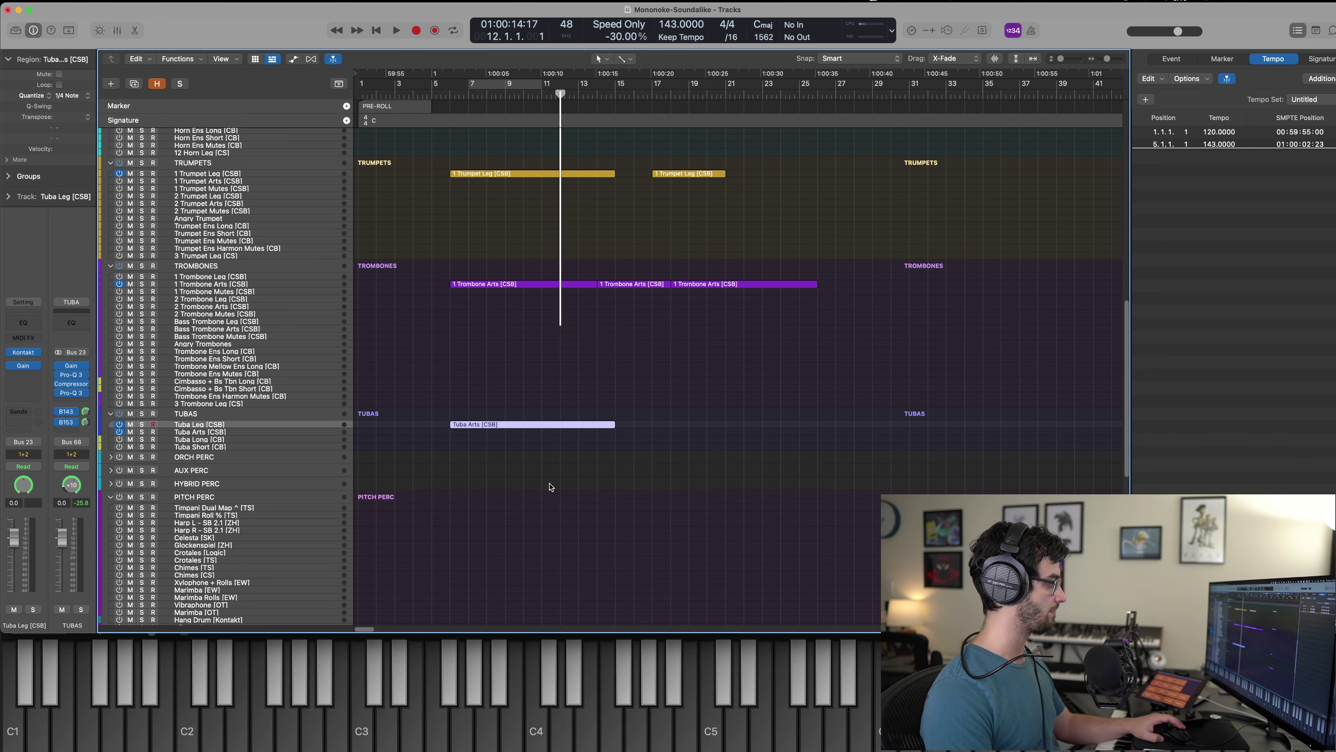
Open the tuba region in the Piano Roll and raise the long note at bar 13 towards the pitch of the bar 9 note.
key("p")
left_click(742, 396)
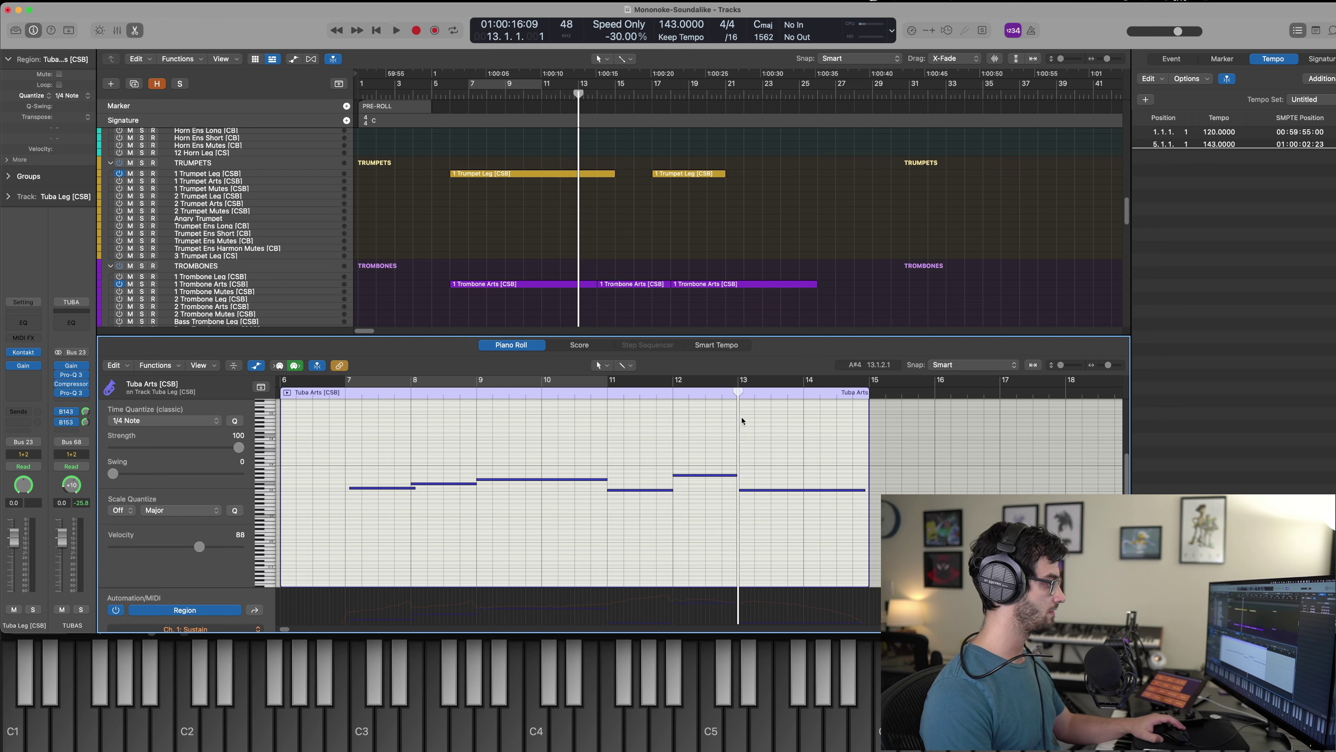
key("alt+Up")
key("alt+Up")
key("alt+Up")
key("alt+Up")
key("alt+Up")
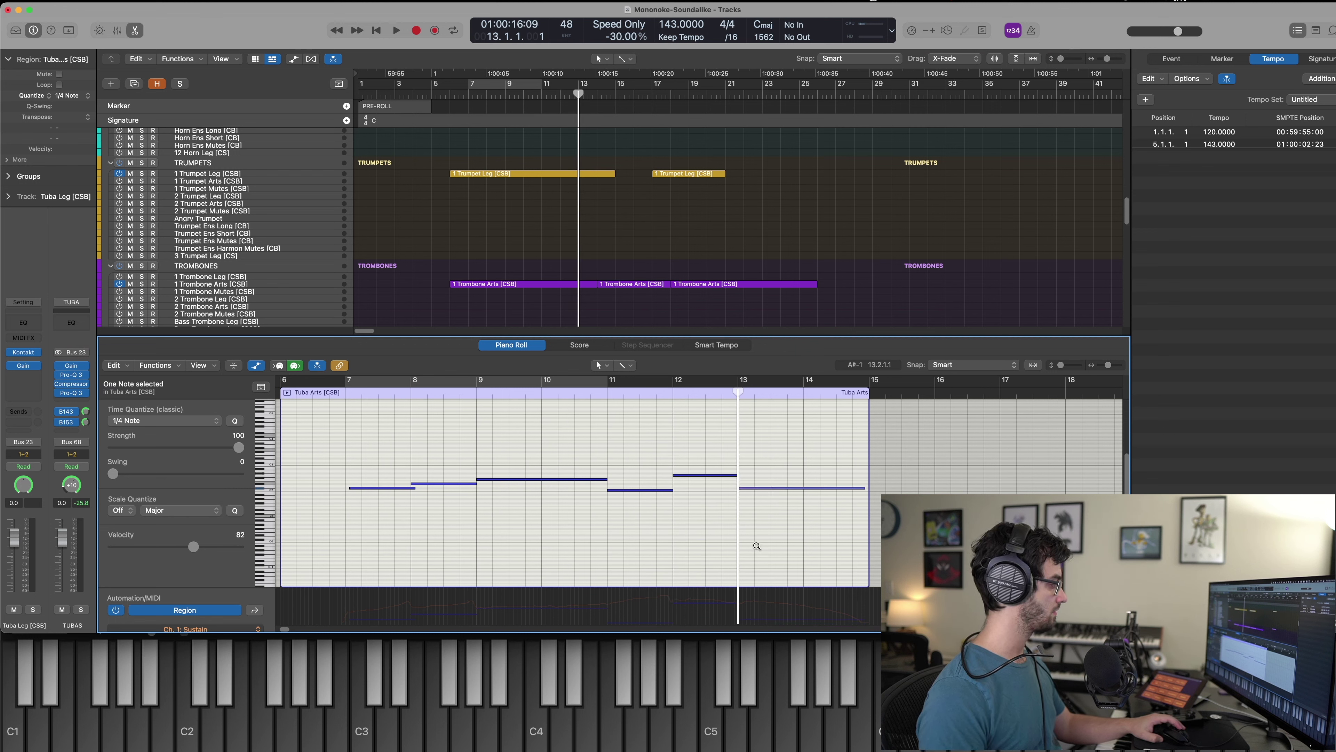
Split the long tuba note at beat 2 of bar 13 and raise the part after the split.
left_click(755, 397)
key("super+t")
key("alt+shift+Up")
key("alt+Down")
key("alt+Down")
key("alt+Down")
key("alt+Down")
key("alt+Down")
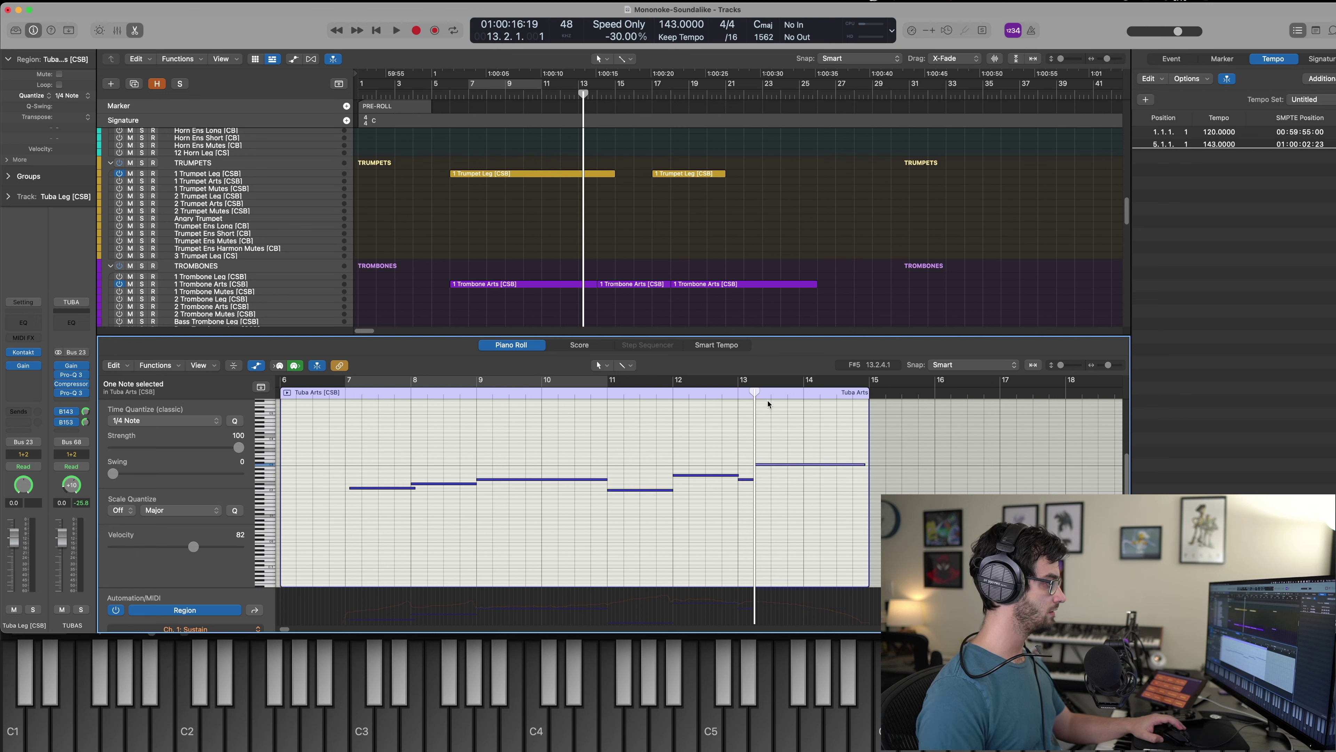
Split the tuba note at beat 3 of bar 13 and lower the remainder to the pitch of the bar 12 note.
left_click(771, 400)
key("super+t")
key("alt+Down")
key("alt+Down")
key("alt+Down")
key("alt+Down")
key("alt+Down")
key("alt+Down")
key("alt+Up")
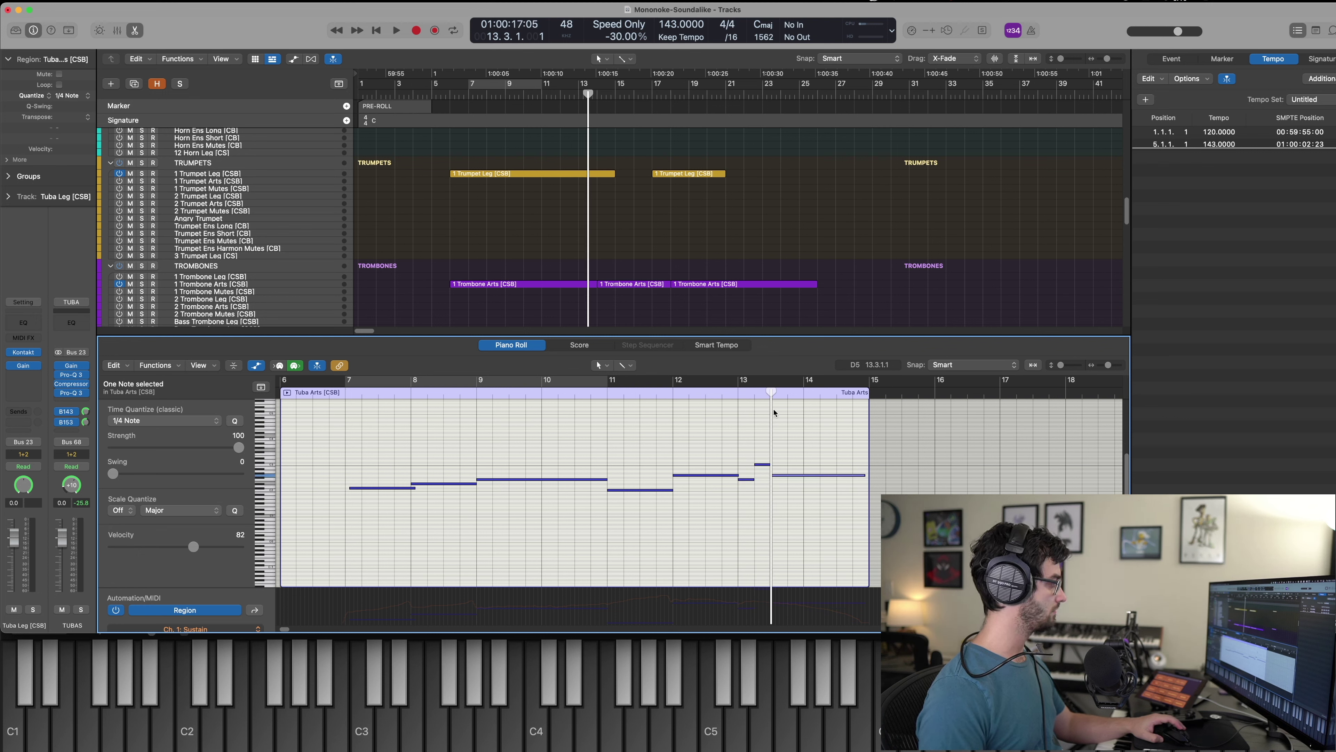
Split the tuba note at beat 4 of bar 13 and lower the remainder to the pitch of the bar 9 note.
left_click(788, 396)
key("super+t")
key("alt+Down")
key("alt+Down")
Split the tuba note at bar 14 and lower its last part to the pitch of the bar 11 note.
left_click(804, 394)
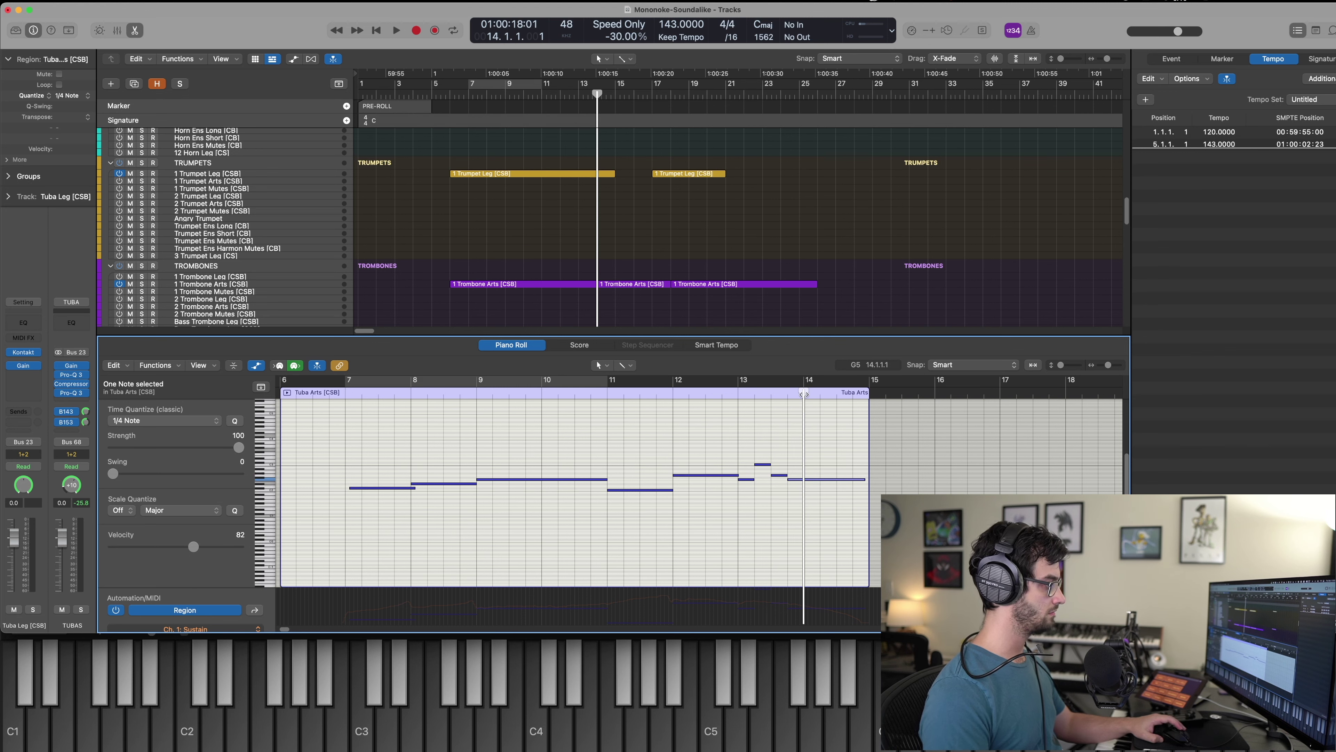
key("alt+shift+Down")
key("alt+Up")
key("alt+Up")
key("alt+Up")
key("alt+Up")
key("alt+Up")
key("alt+Up")
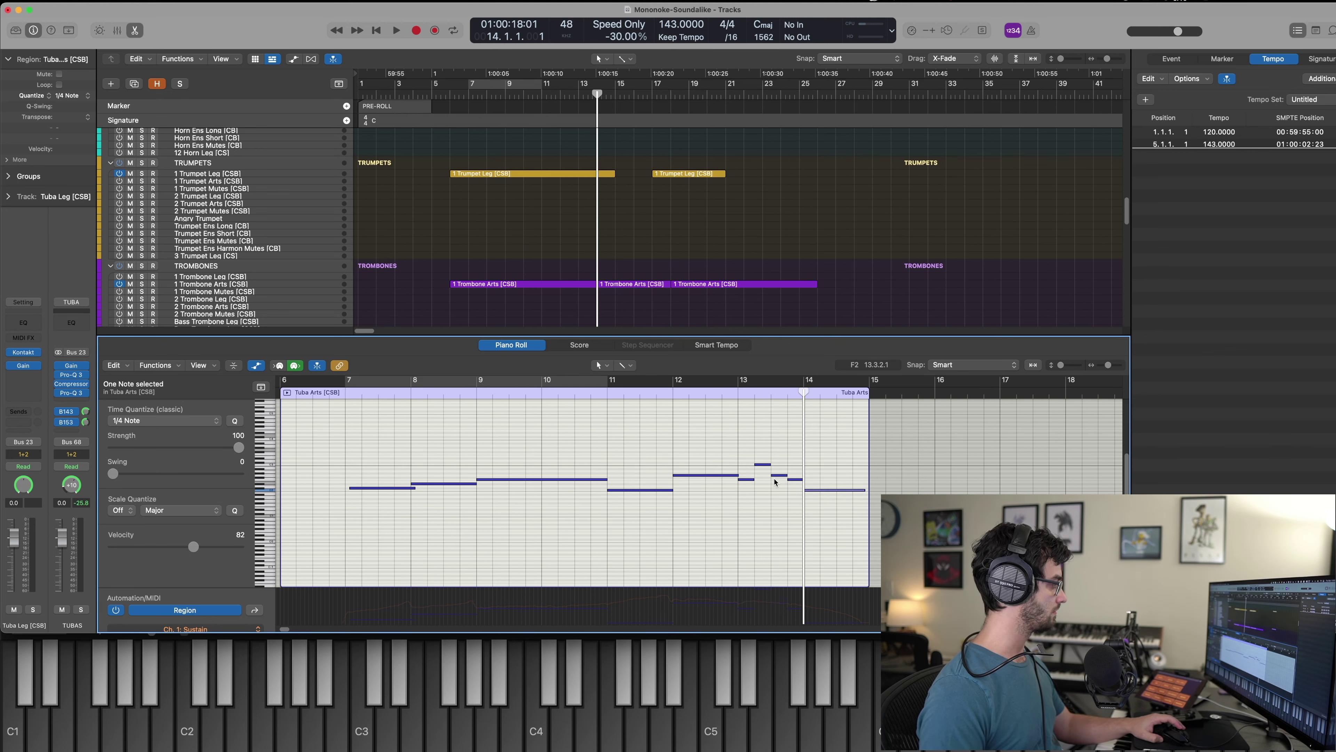
Play the revised tuba run from bar 11, close the Piano Roll and deselect the region.
left_click_drag(734, 425, 811, 491)
key("comma")
key("comma")
key("comma")
key("space")
key("p")
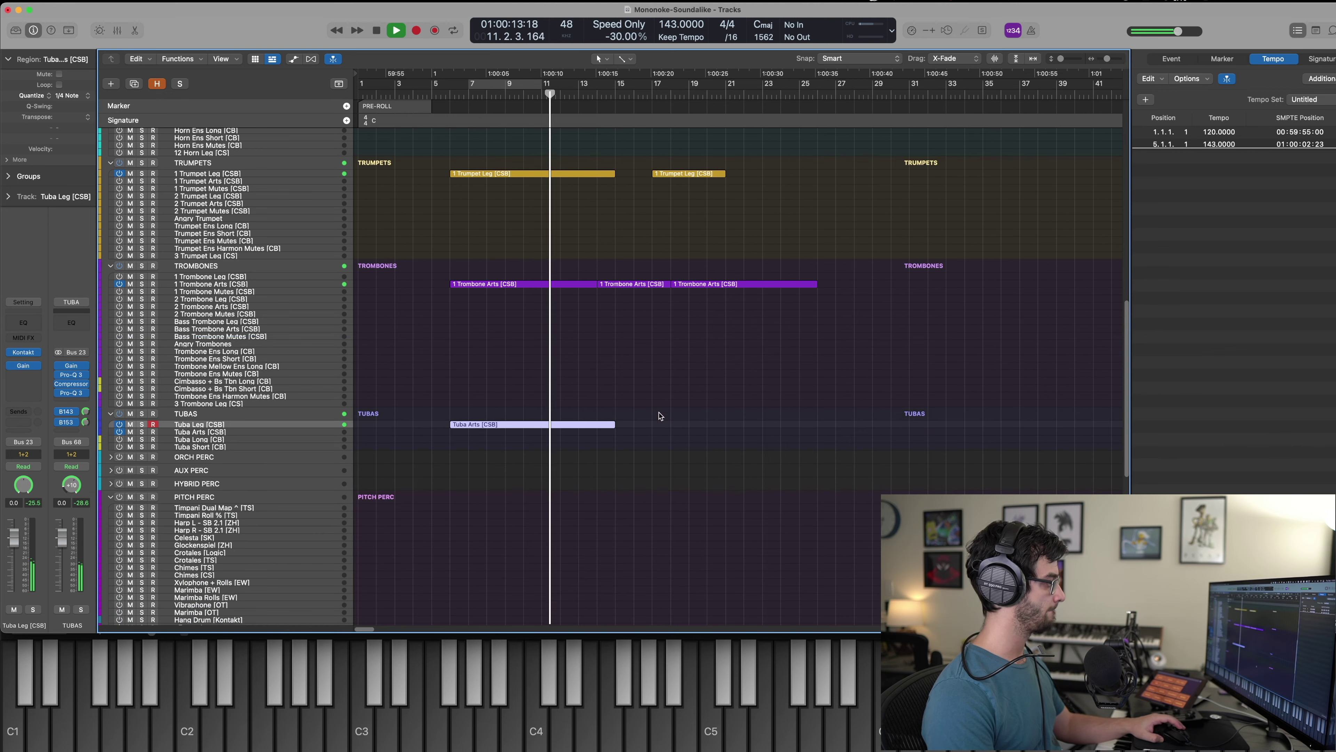
left_click(658, 412)
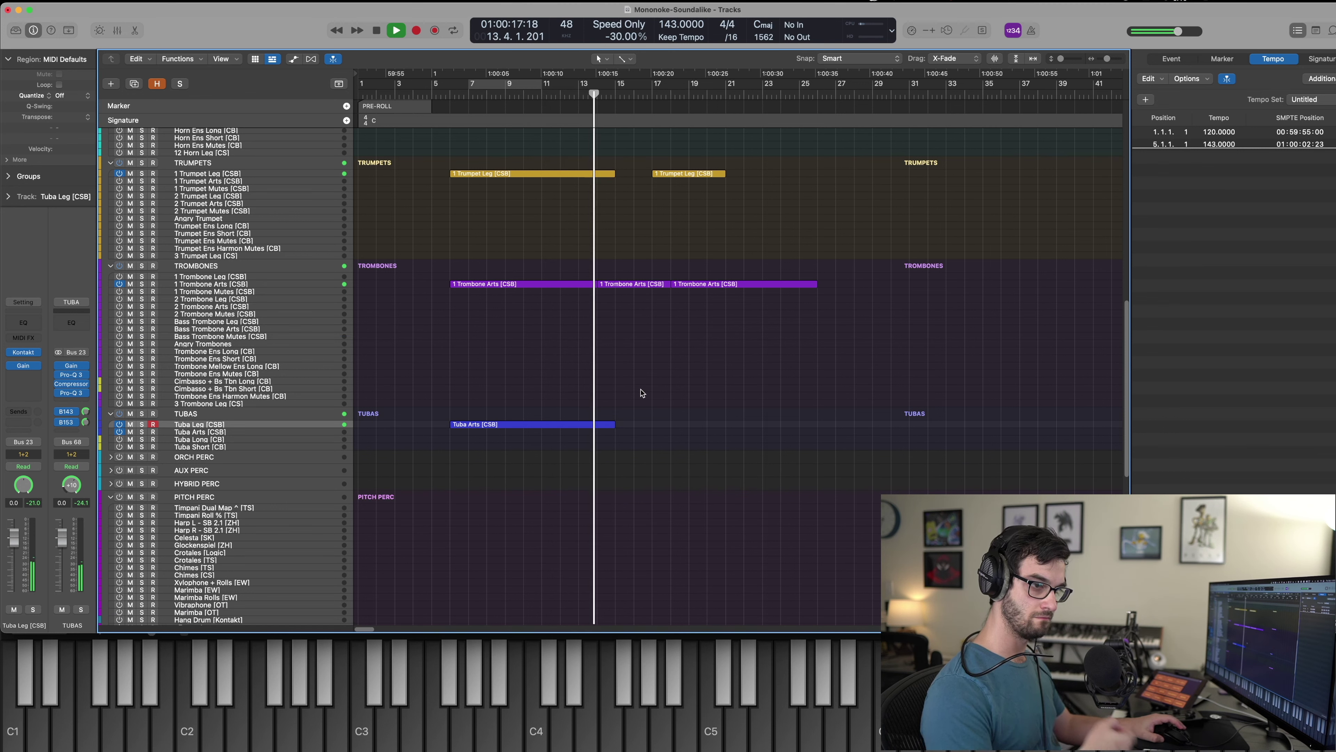
Lower the tuba note on beat 1 of bar 13 to the pitch of the bar 14 note.
left_click_drag(597, 454, 558, 402)
key("space")
key("comma")
key("comma")
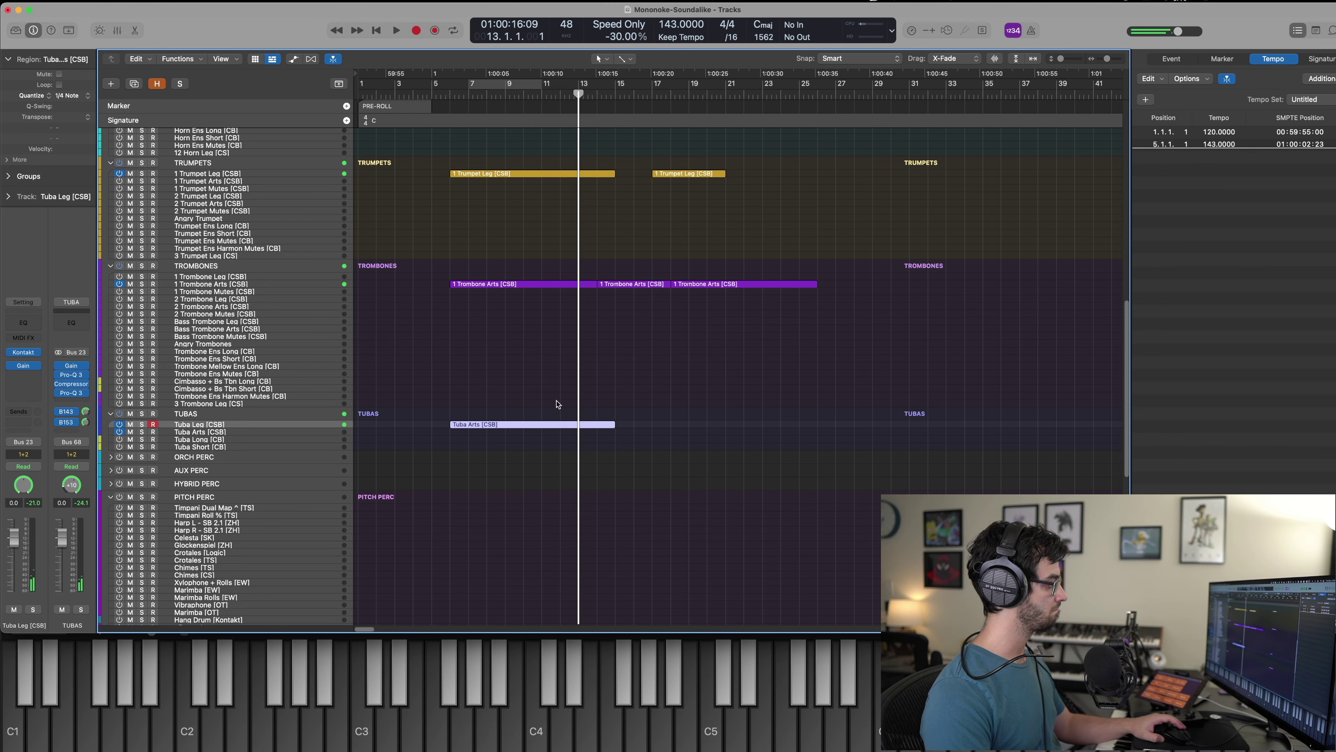
key("comma")
key("e")
left_click(744, 489)
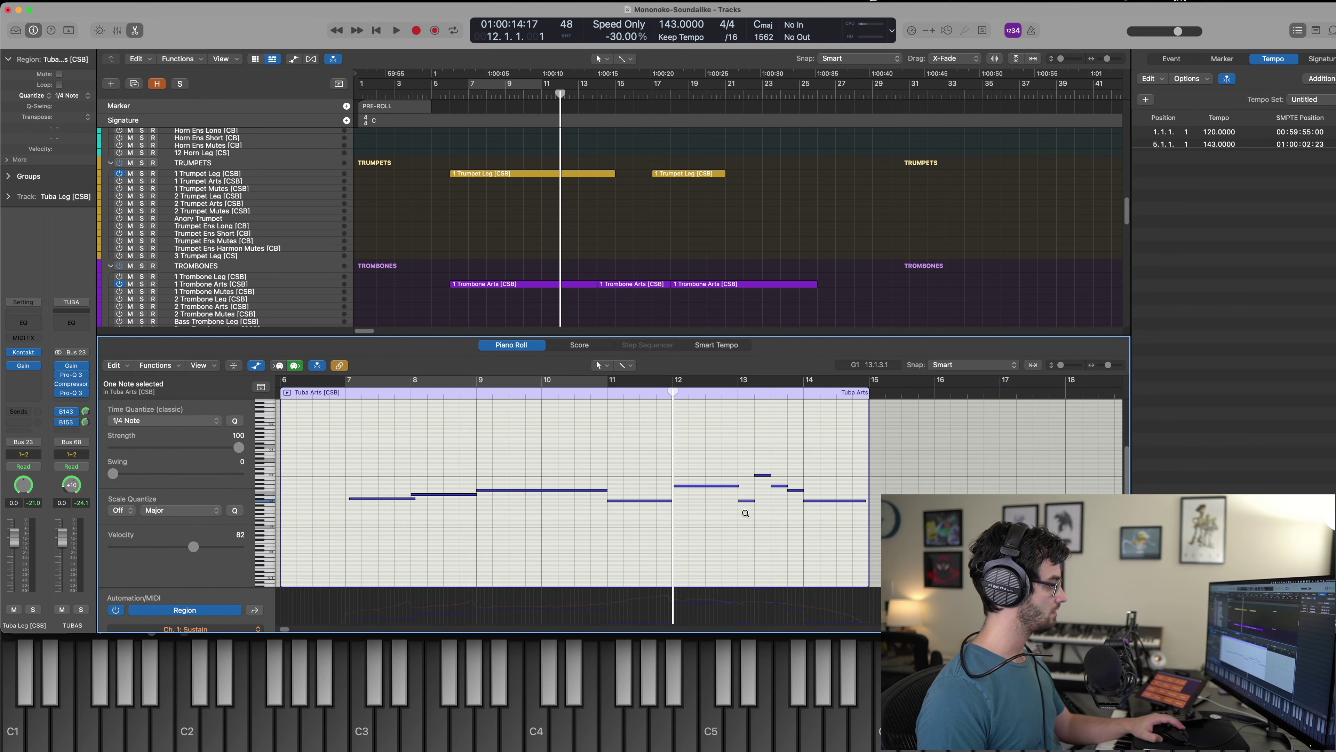
left_click_drag(716, 437, 859, 548)
key("e")
Lower the Contrabass Leg note on beat 1 of bar 13 to the bar 14 pitch and select the notes around that run.
scroll(508, 438, "down", 10)
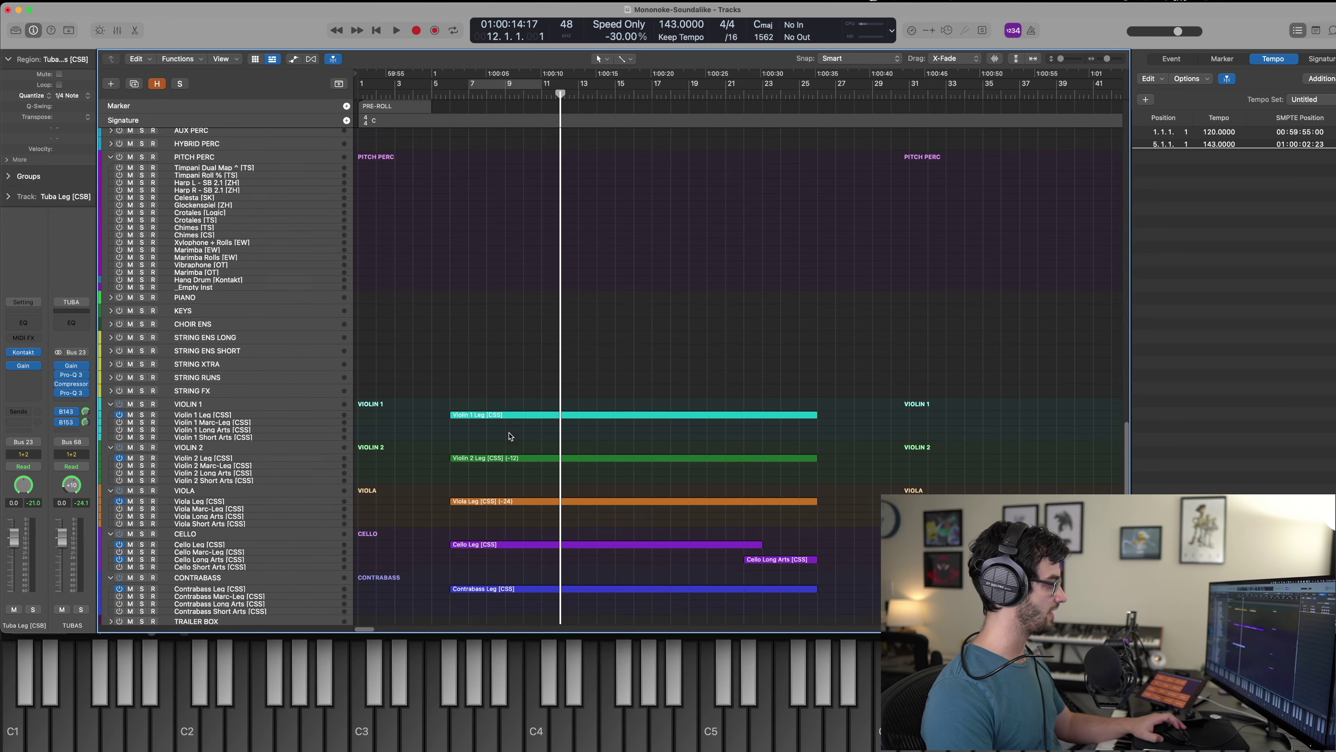
double_click(519, 518)
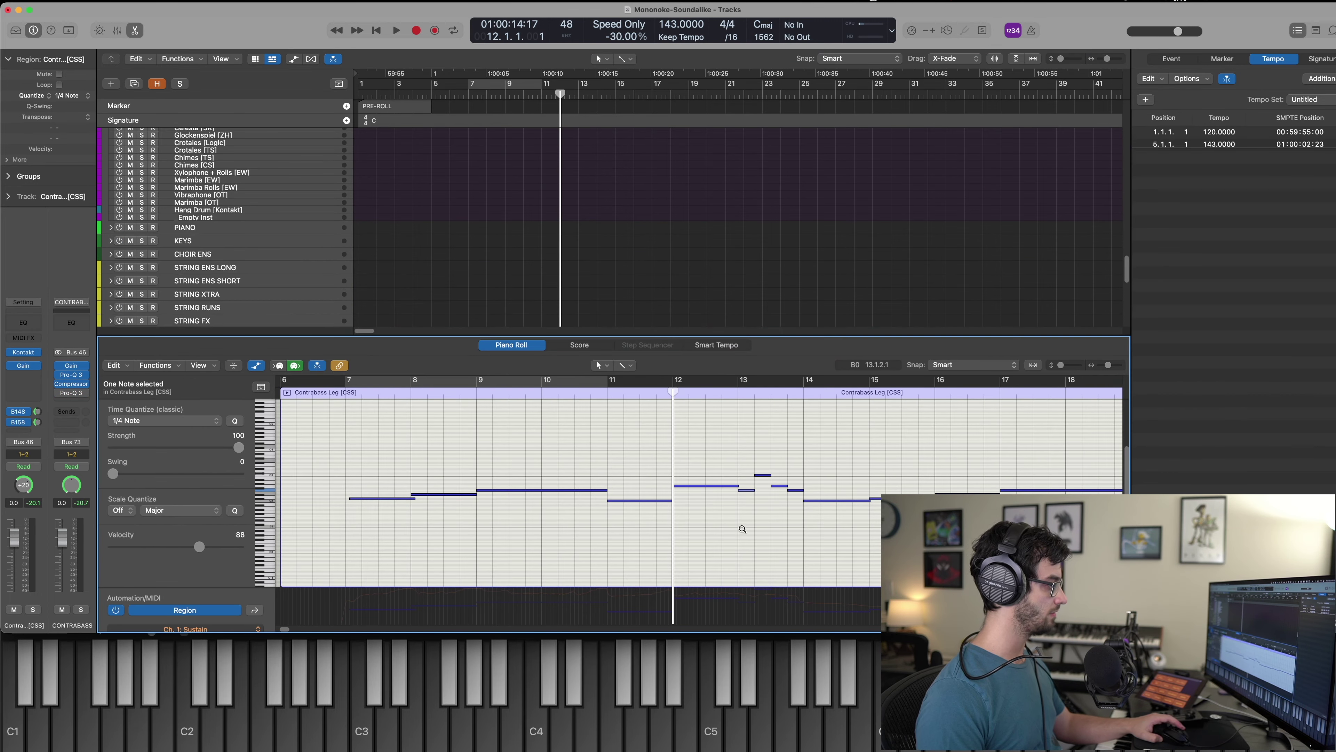
key("alt+Down")
key("alt+Down")
key("alt+Down")
left_click_drag(705, 433, 819, 562)
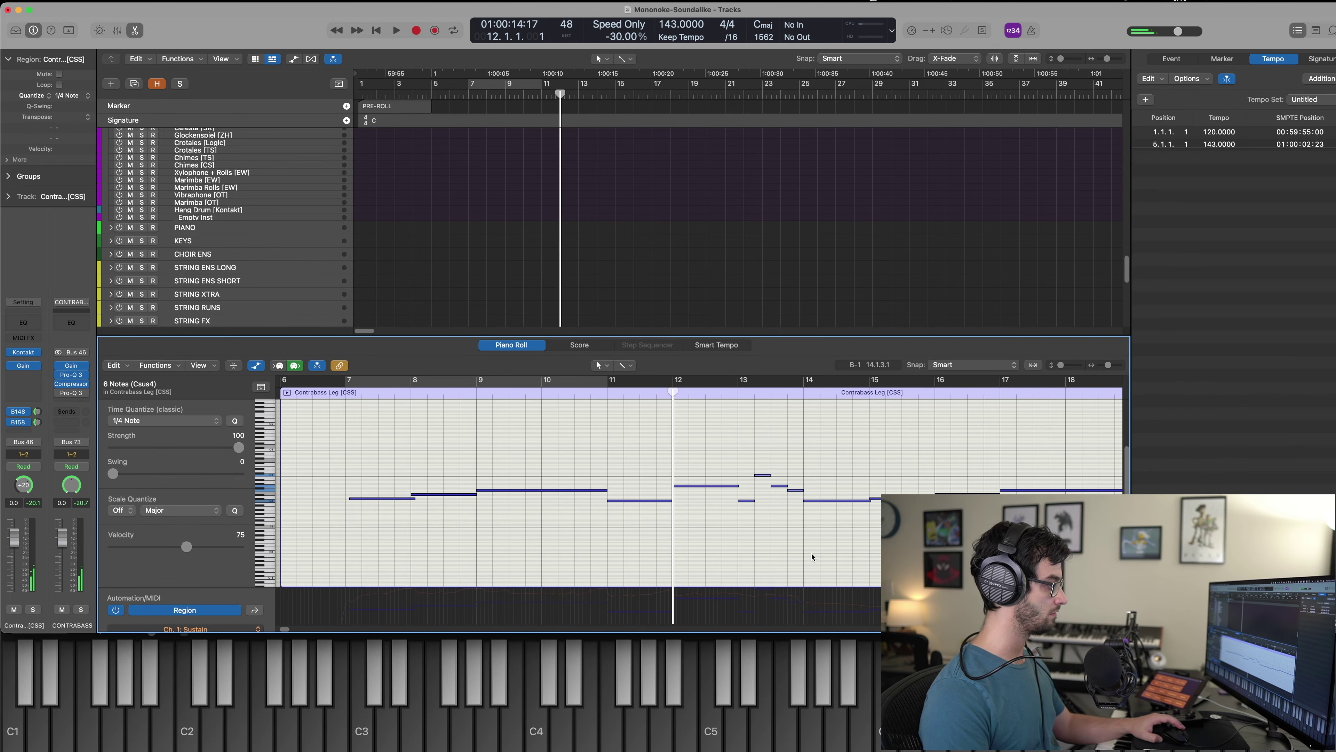
Play the revised bass line from bar 12, close the Piano Roll and return the playhead to bar 13.
key("space")
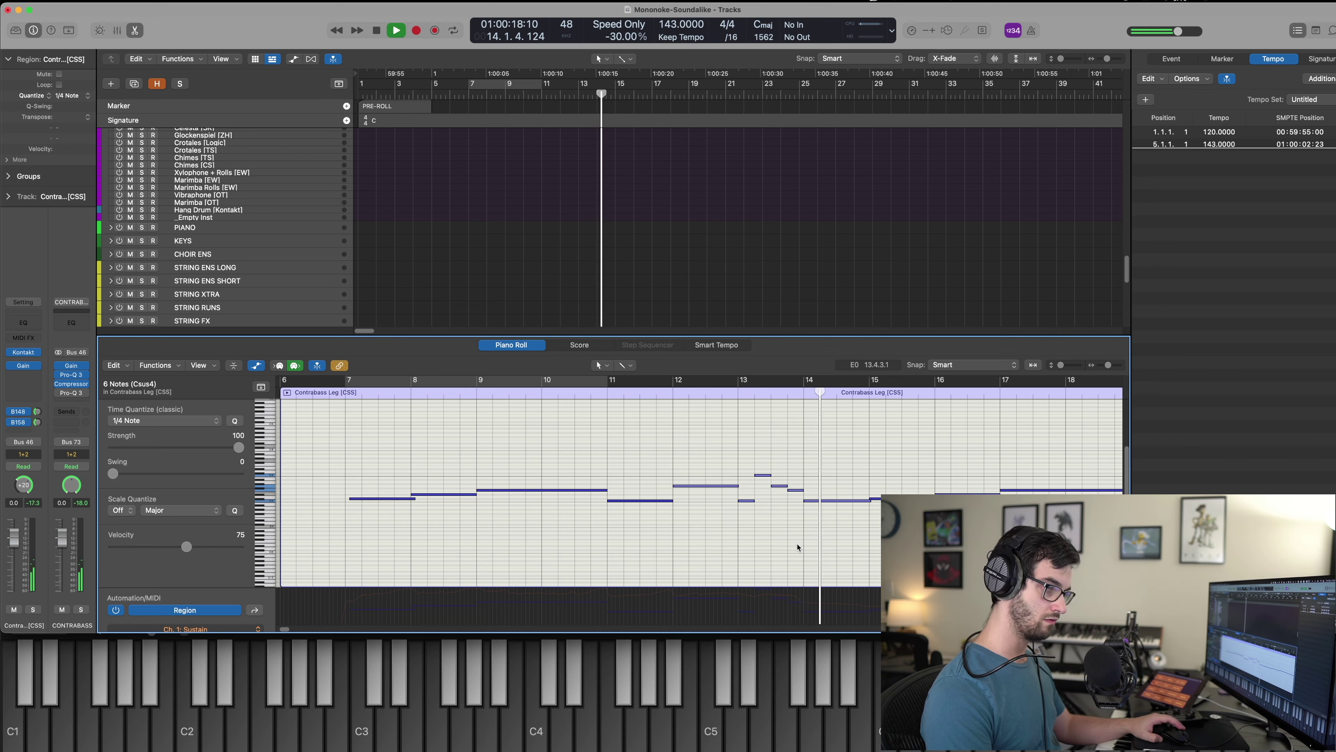
key("p")
left_click(513, 310)
key("space")
key("comma")
key("comma")
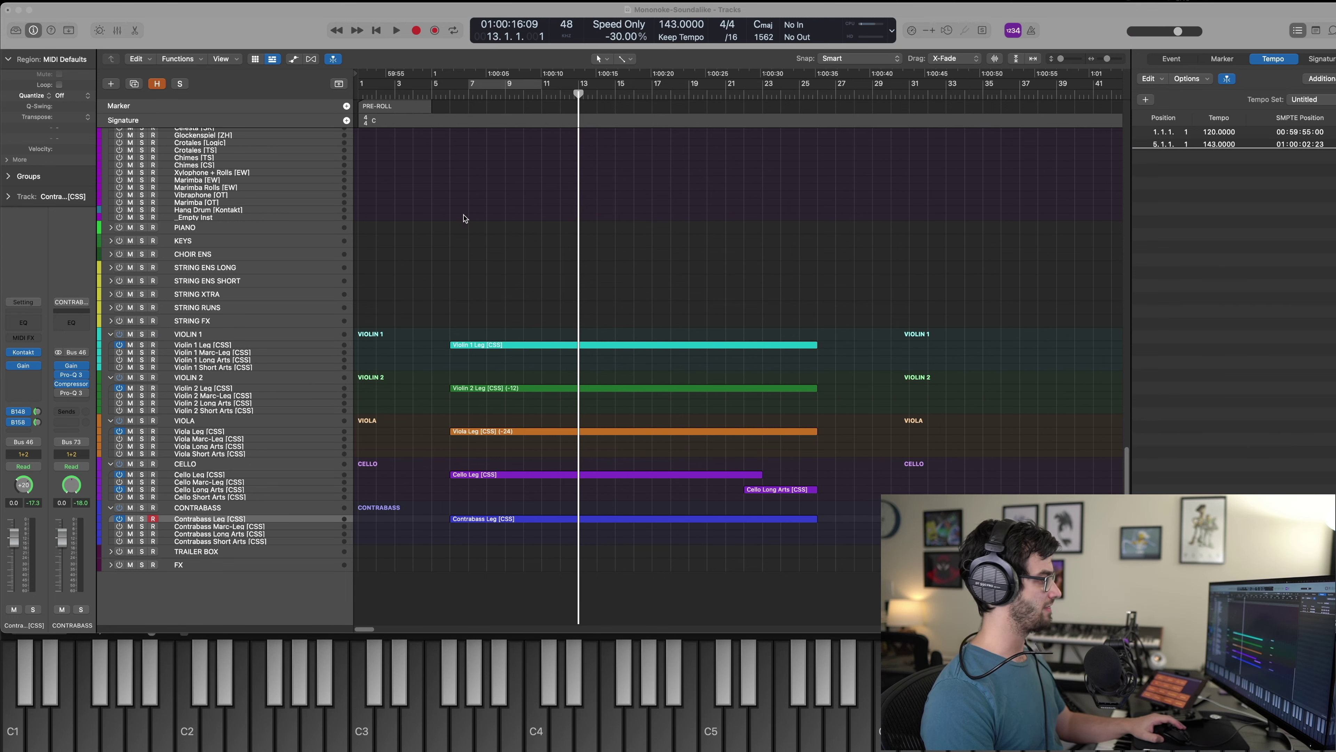
Turn on the Glockenspiel, Timpani Dual Map and Timpani Roll tracks in the PITCH PERC stack.
scroll(526, 289, "up", 5)
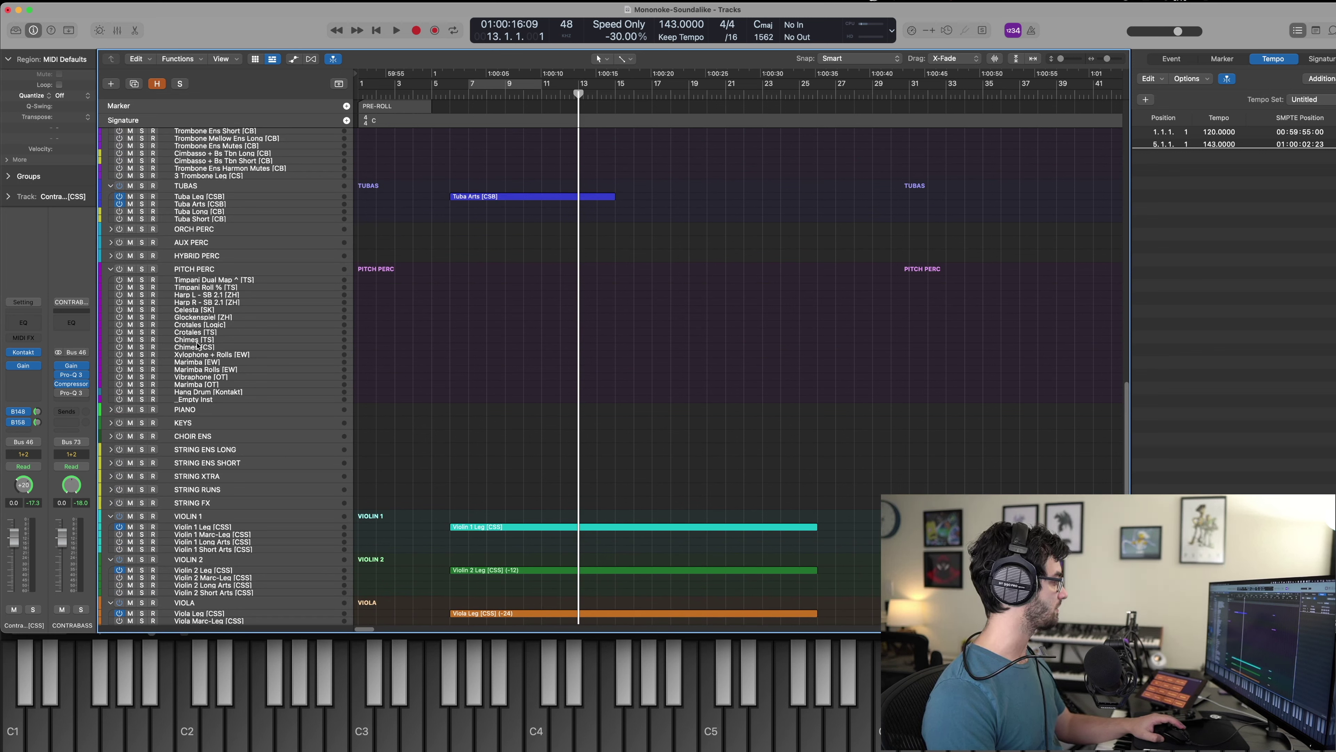
left_click(205, 311)
left_click(193, 318)
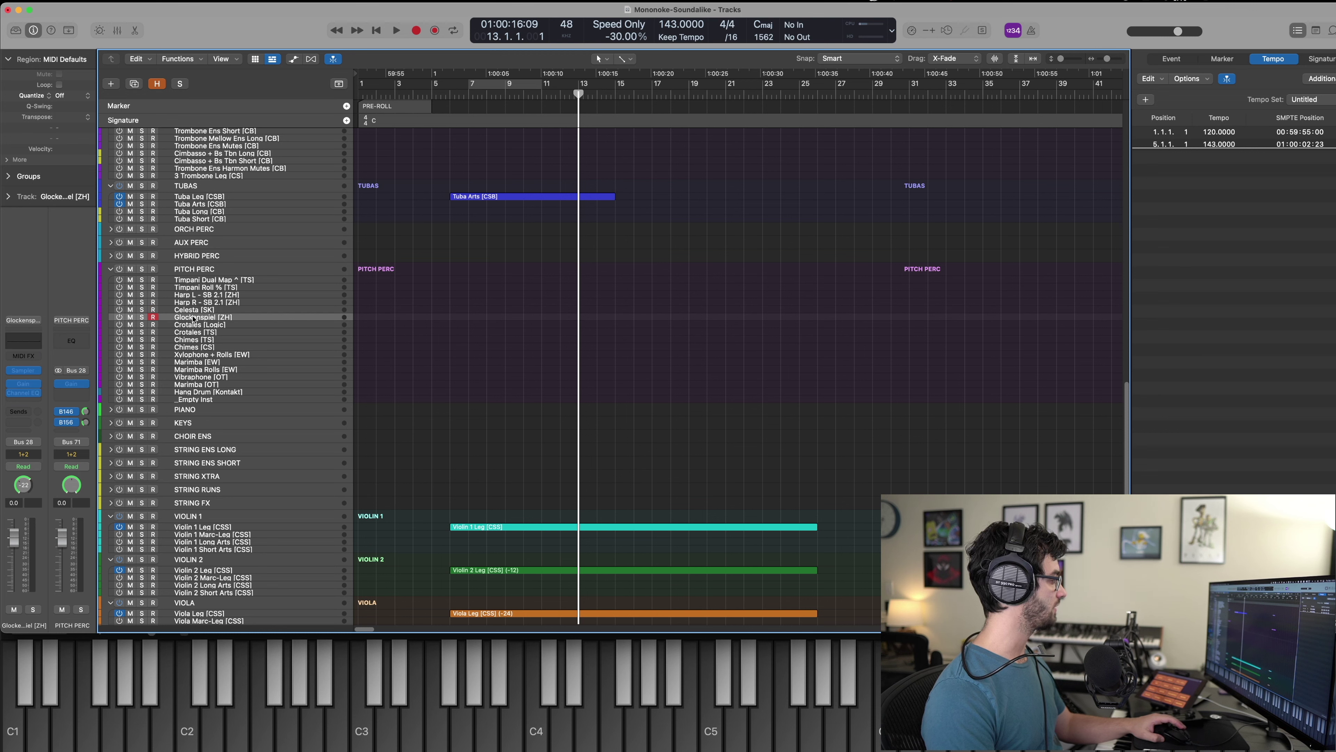
left_click(181, 280)
left_click(184, 287)
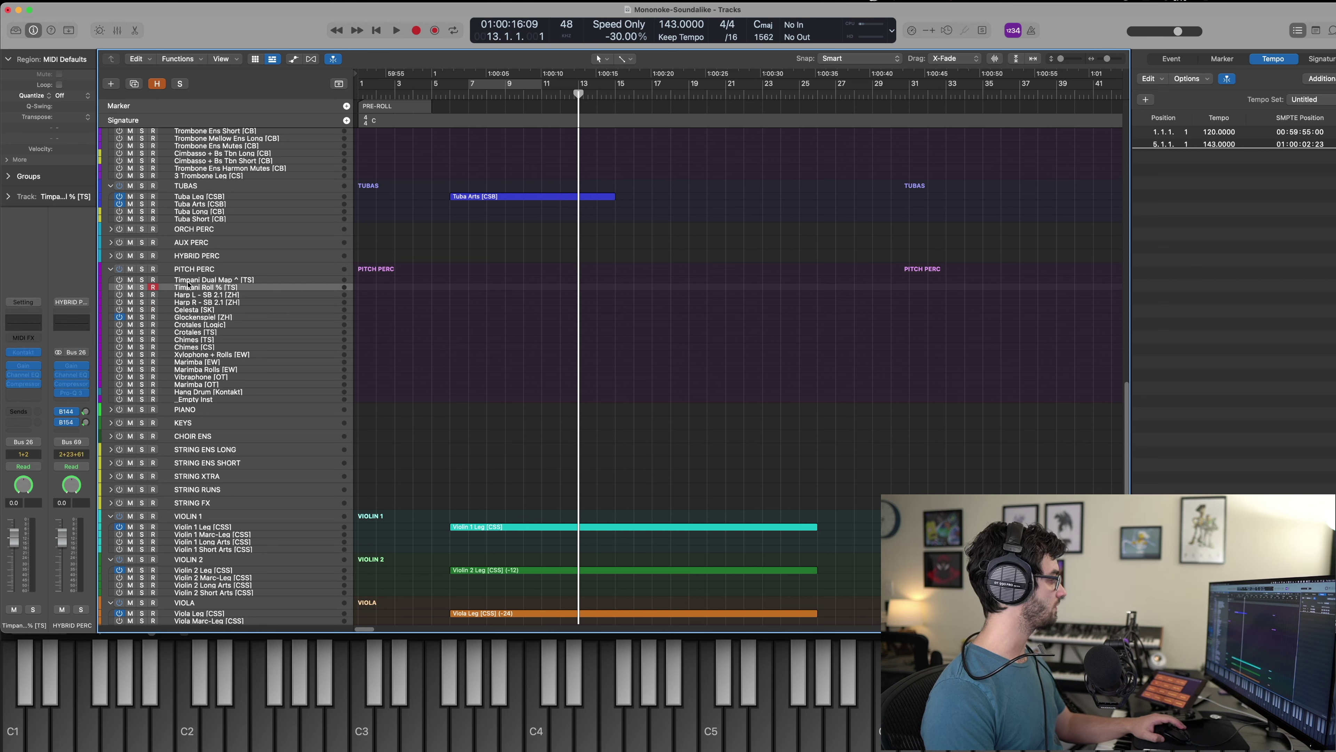
Expand the HYBRID PERC track stack and turn on its Sub Hits track.
left_click(197, 256)
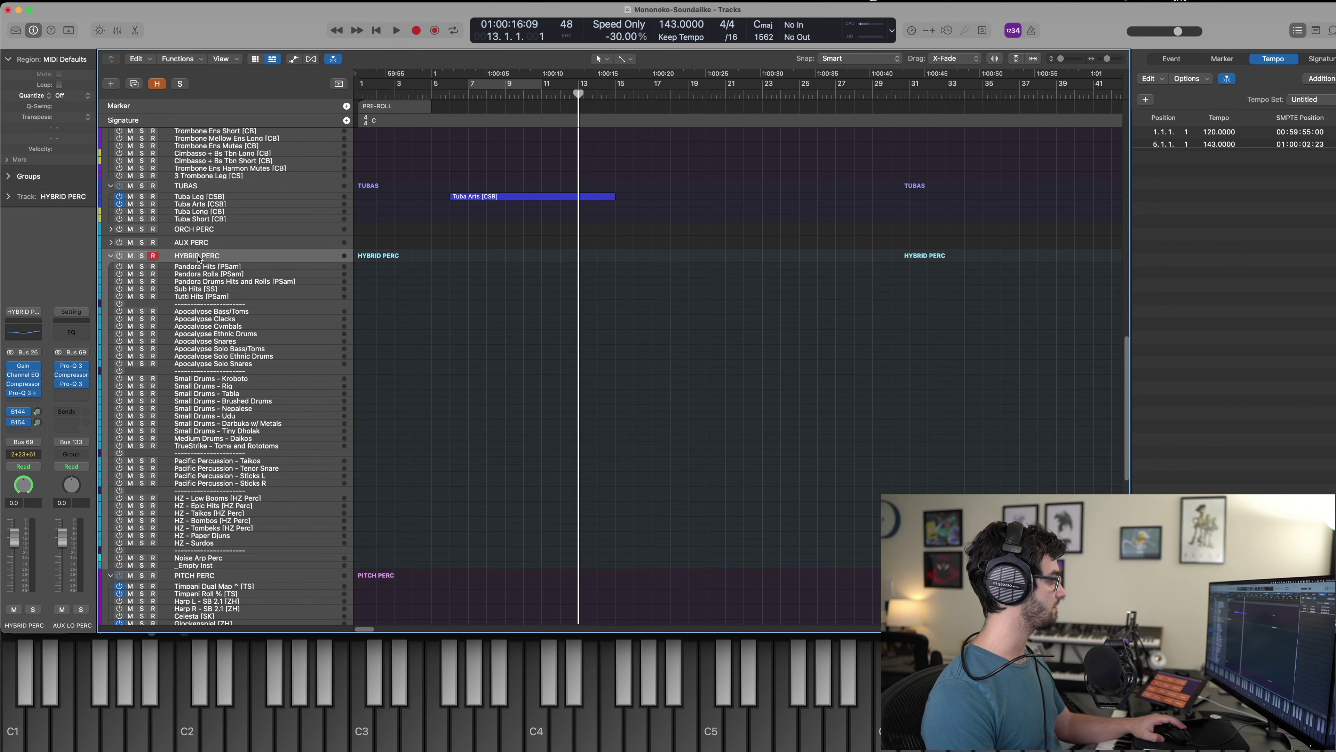
key("ctrl+f")
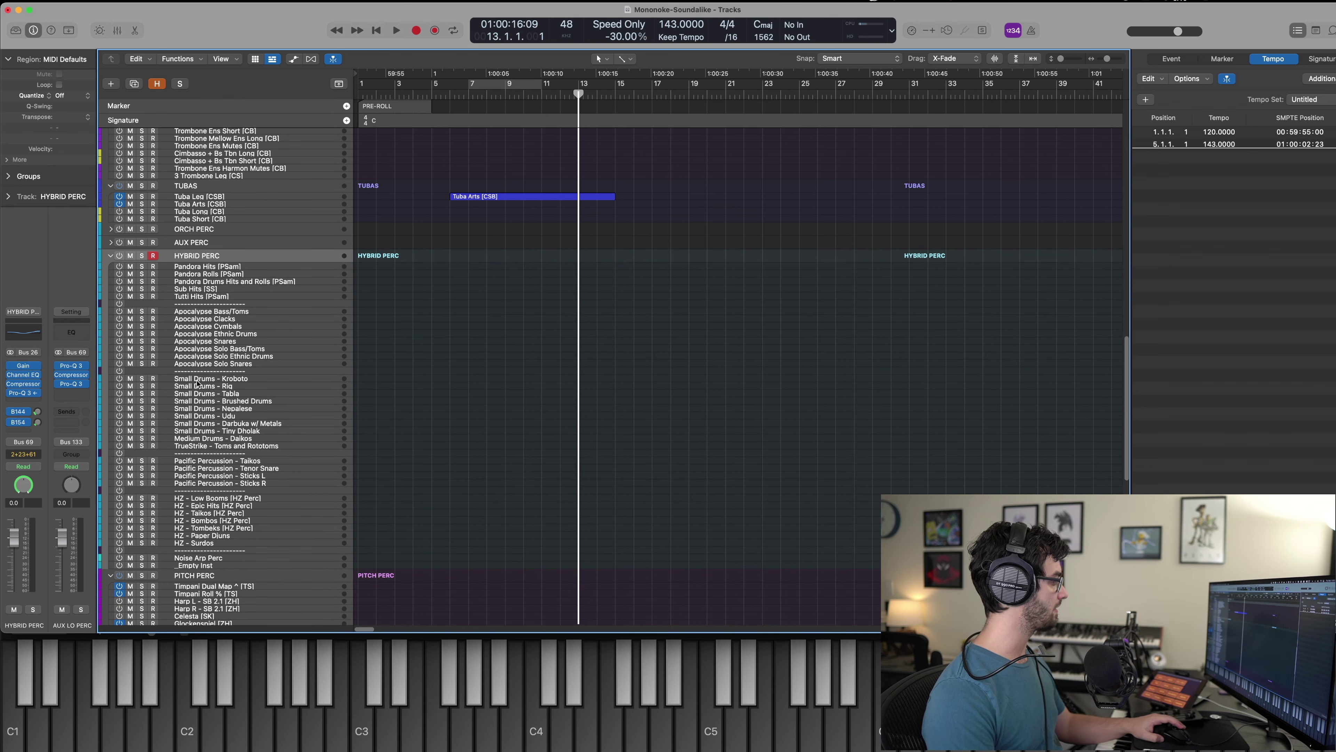
left_click(201, 290)
Expand the ORCH PERC track stack and turn on its Piatti Hit and Sus Cymbals tracks.
left_click(198, 243)
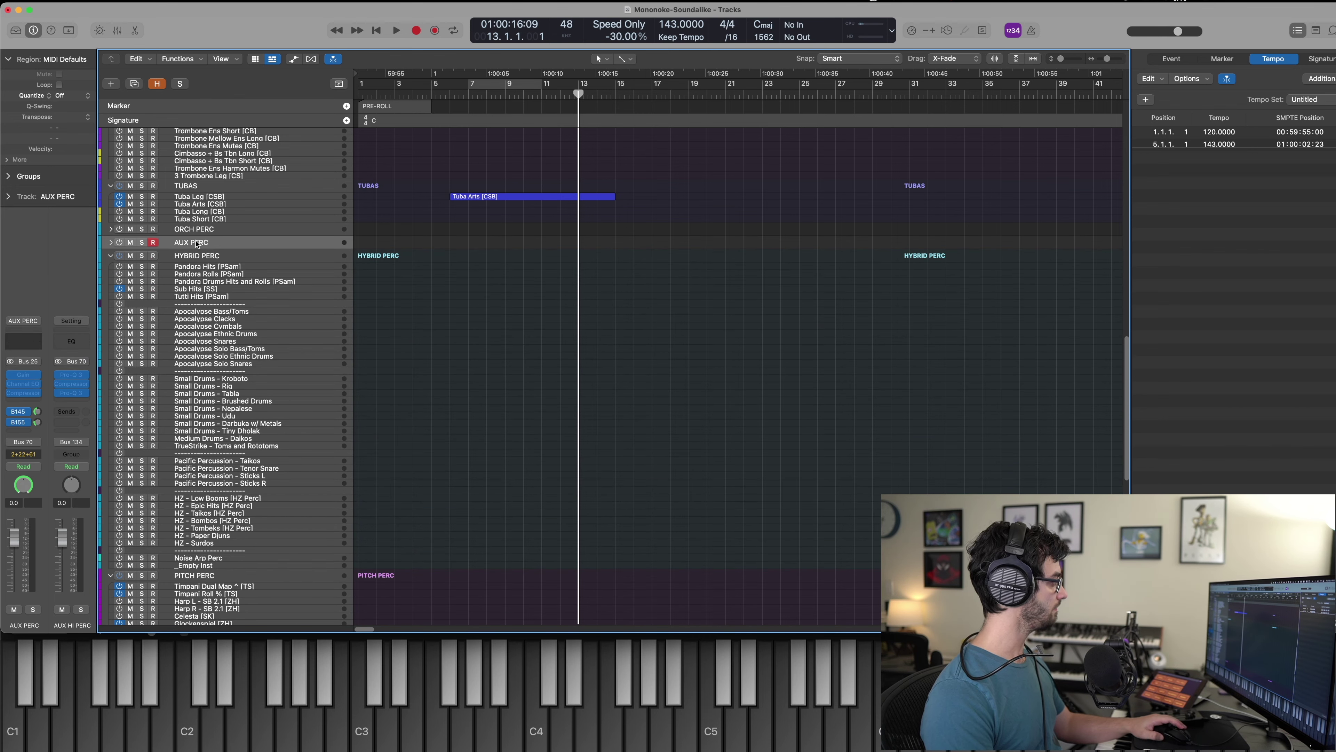
left_click(202, 234)
key("ctrl+f")
left_click(195, 247)
left_click(193, 277)
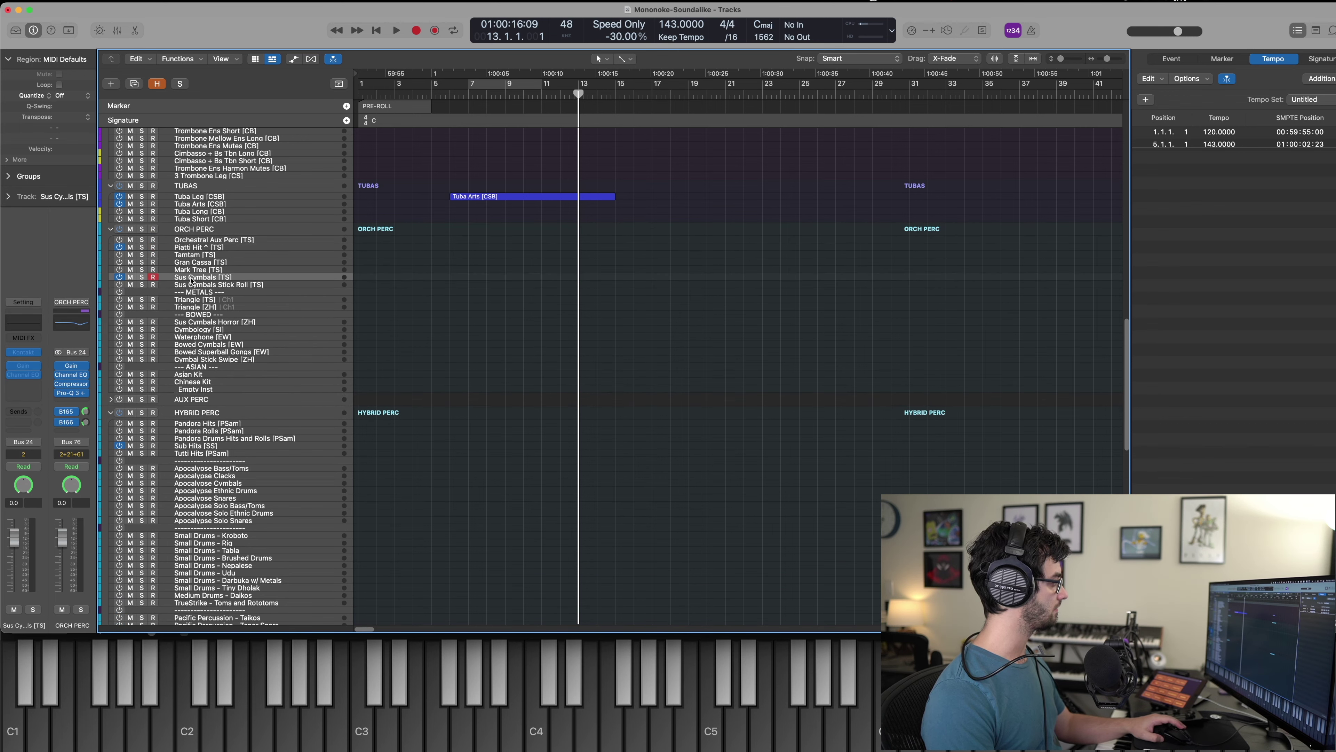
Select the Timpani Roll track in the PITCH PERC stack and capture a played roll over bars 5 to 7.
scroll(210, 369, "down", 5)
scroll(183, 336, "down", 12)
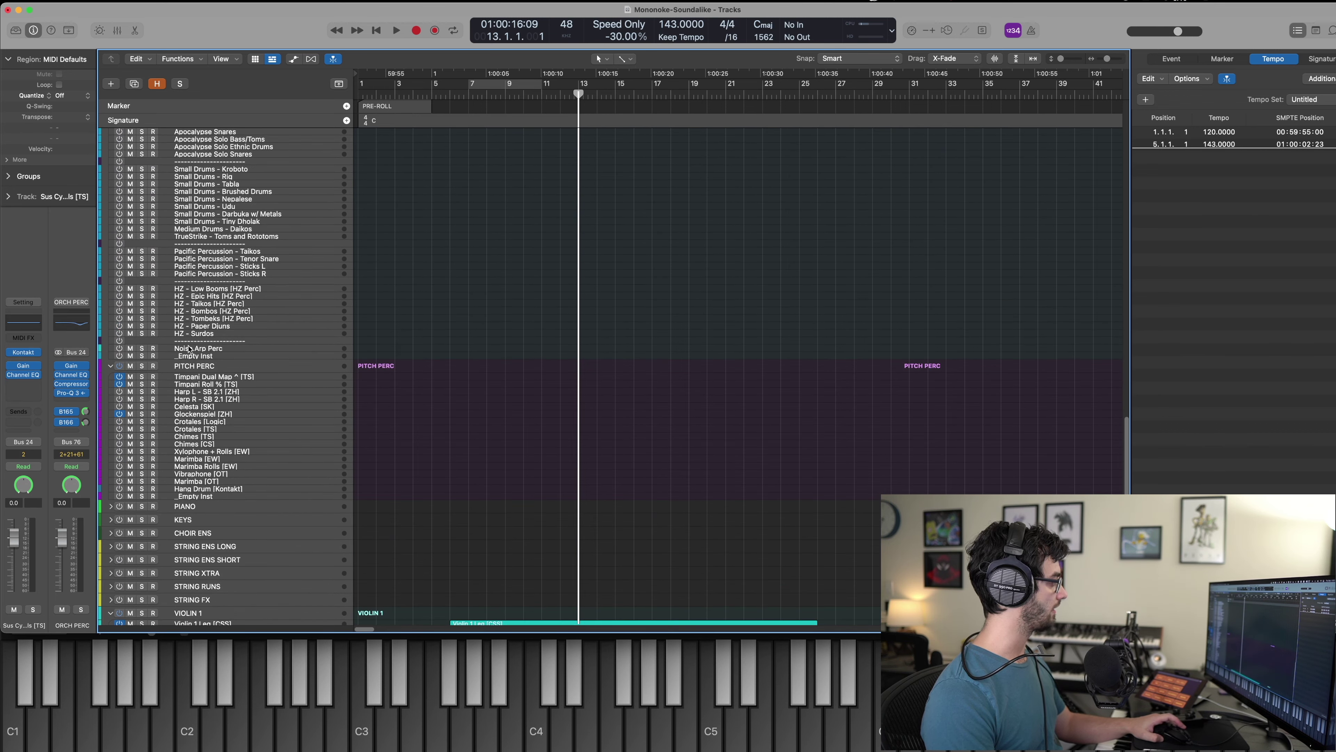
left_click(194, 388)
key("comma")
key("comma")
key("comma")
key("comma")
key("comma")
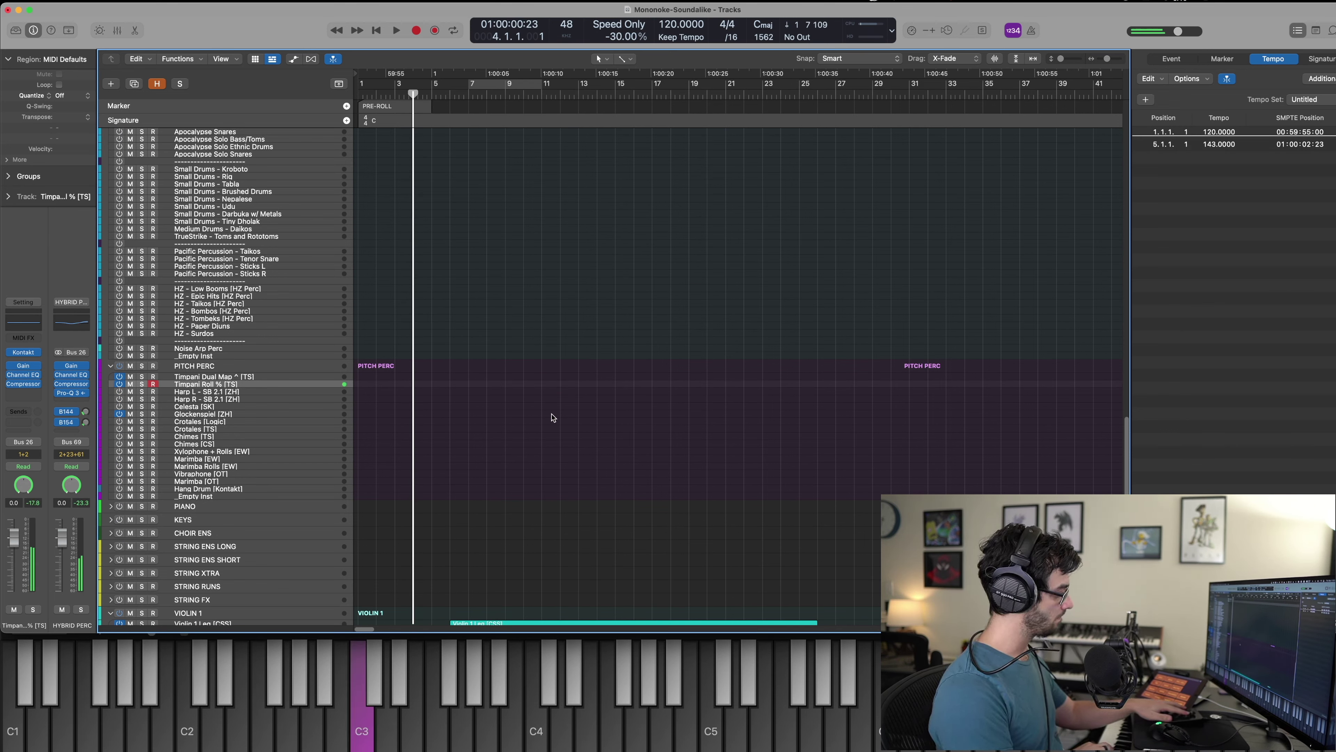
key("space")
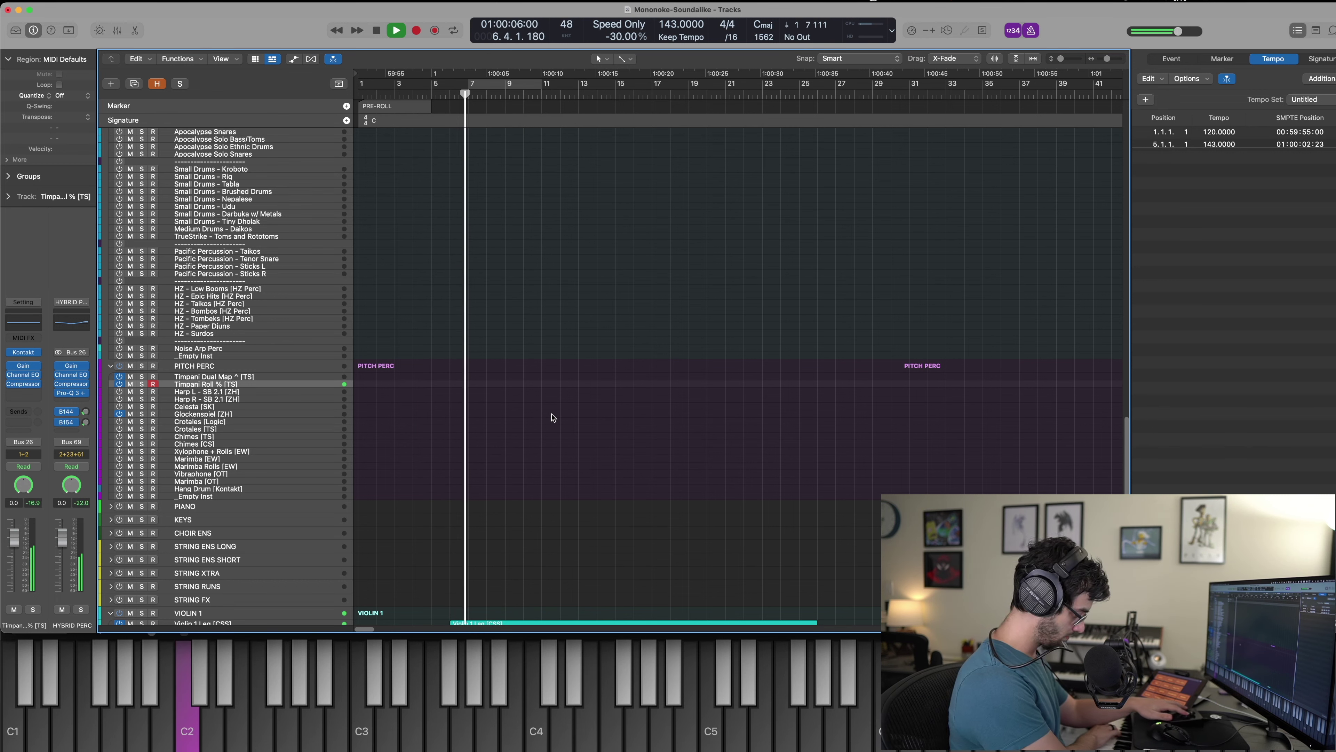
key("space")
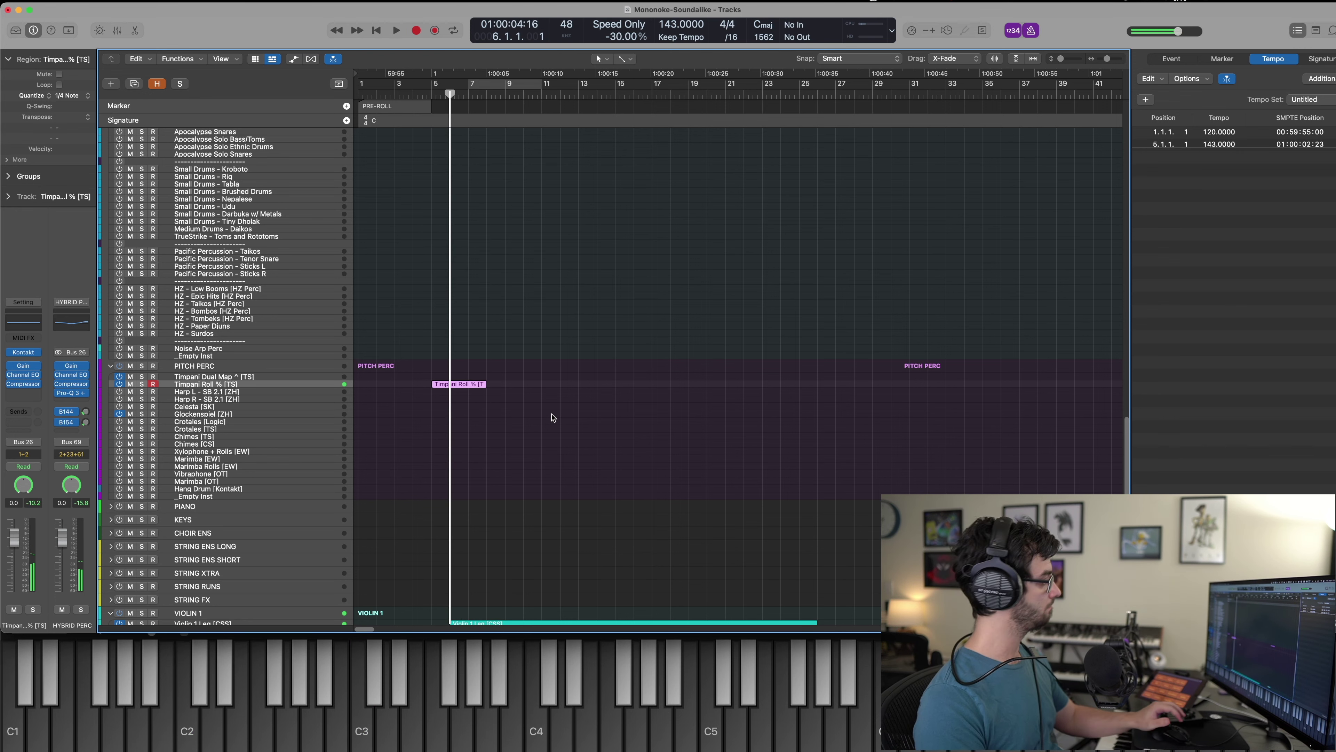
Capture a timpani hit at bar 7 on the Timpani Dual Map track and extend its region through bar 8.
key("space")
key("Up")
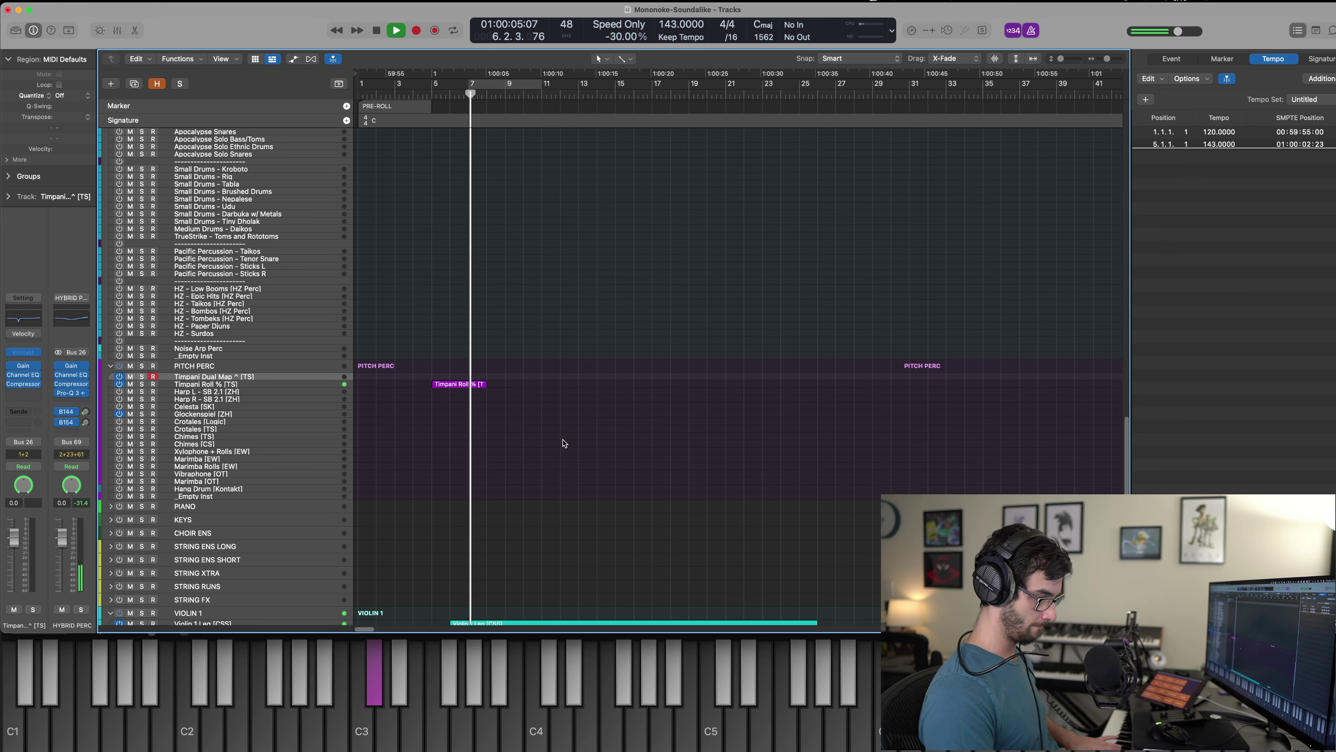
key("space")
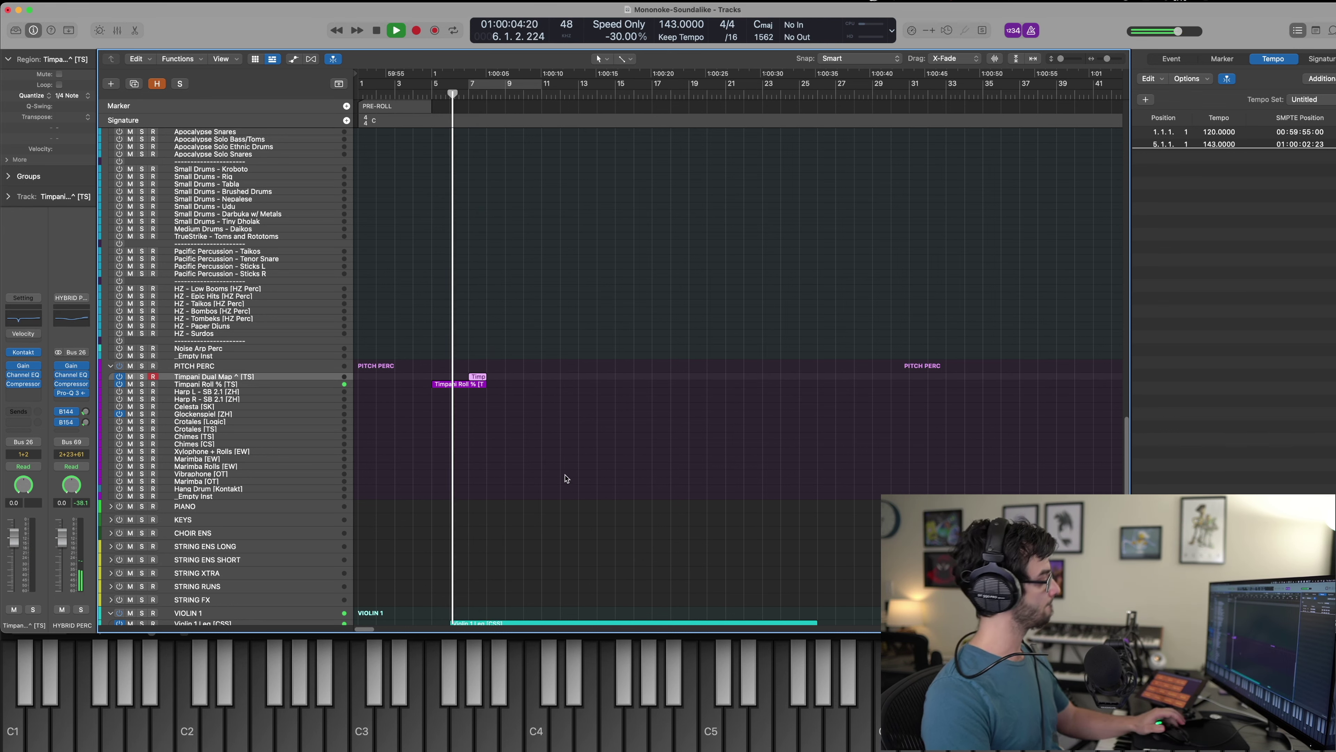
left_click_drag(483, 376, 500, 377)
left_click(474, 413)
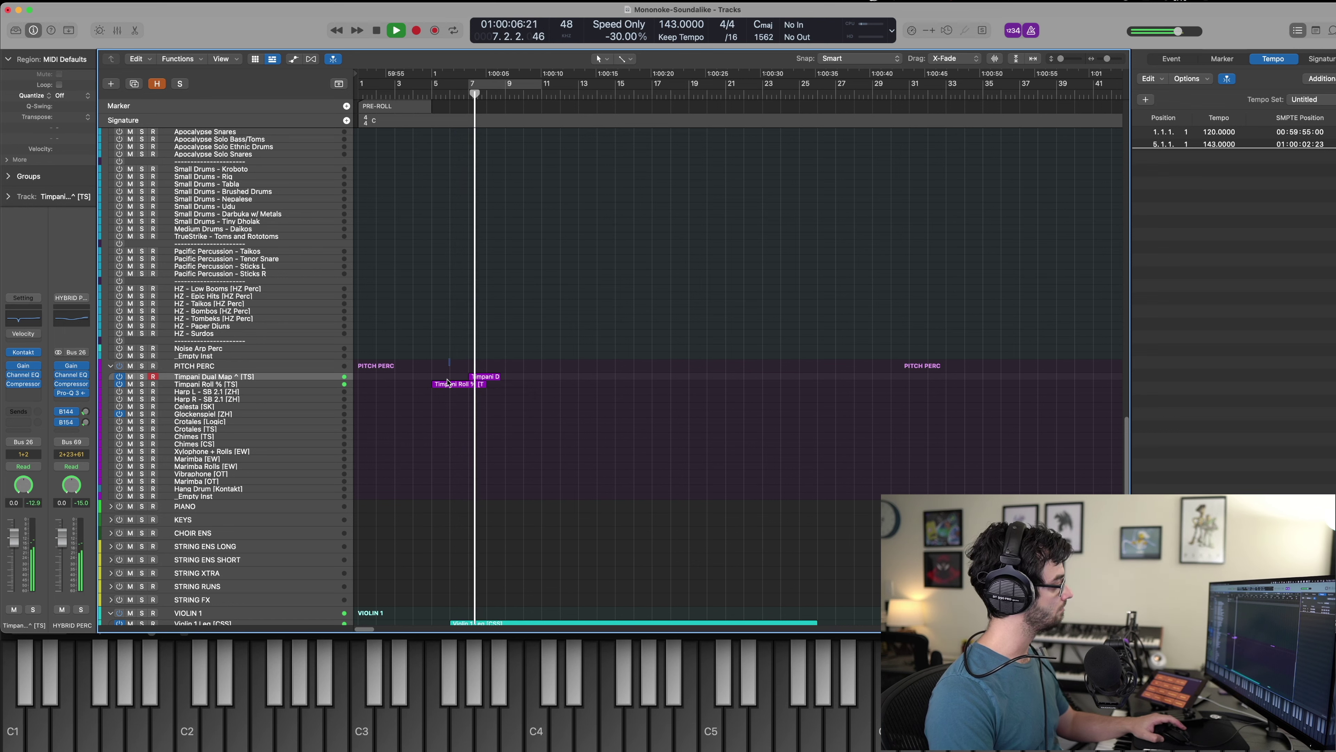
Delete the Timpani Roll region and capture a new roll from bar 5 on the same track.
left_click(457, 384)
key("Delete")
key("space")
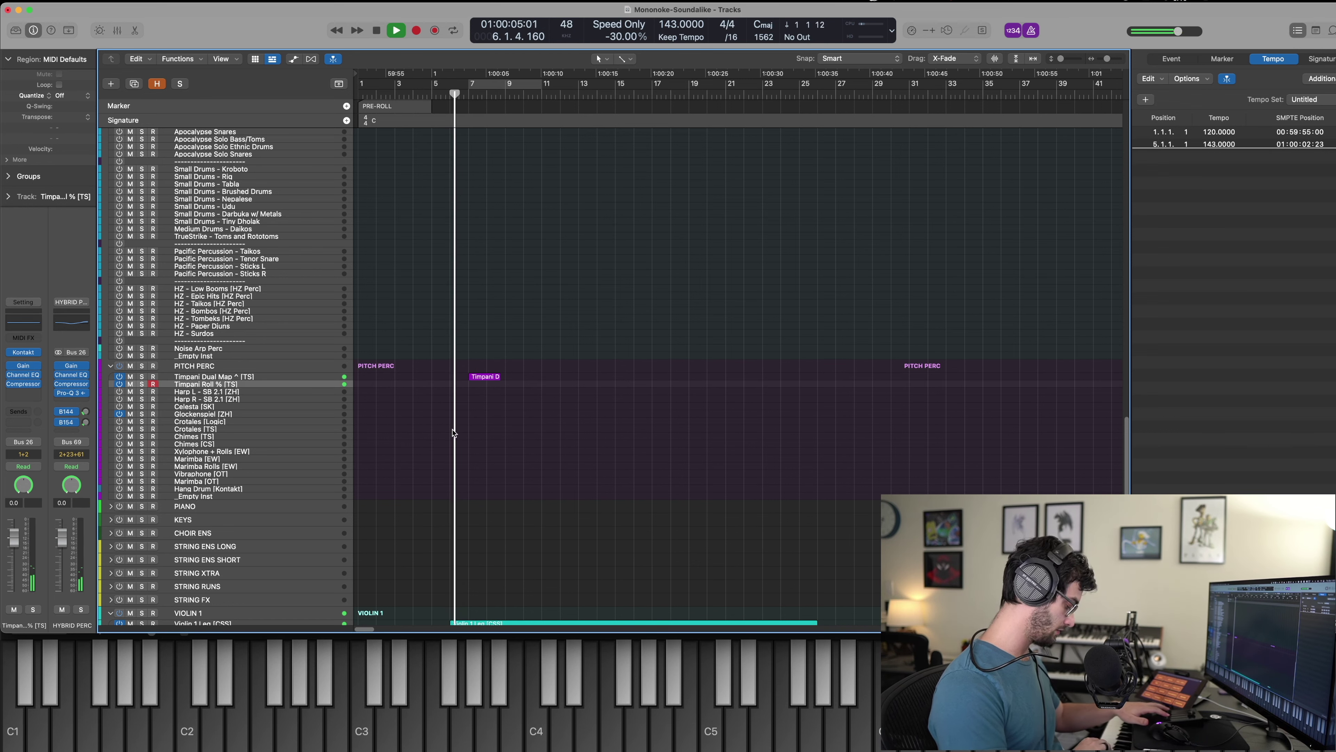
key("space")
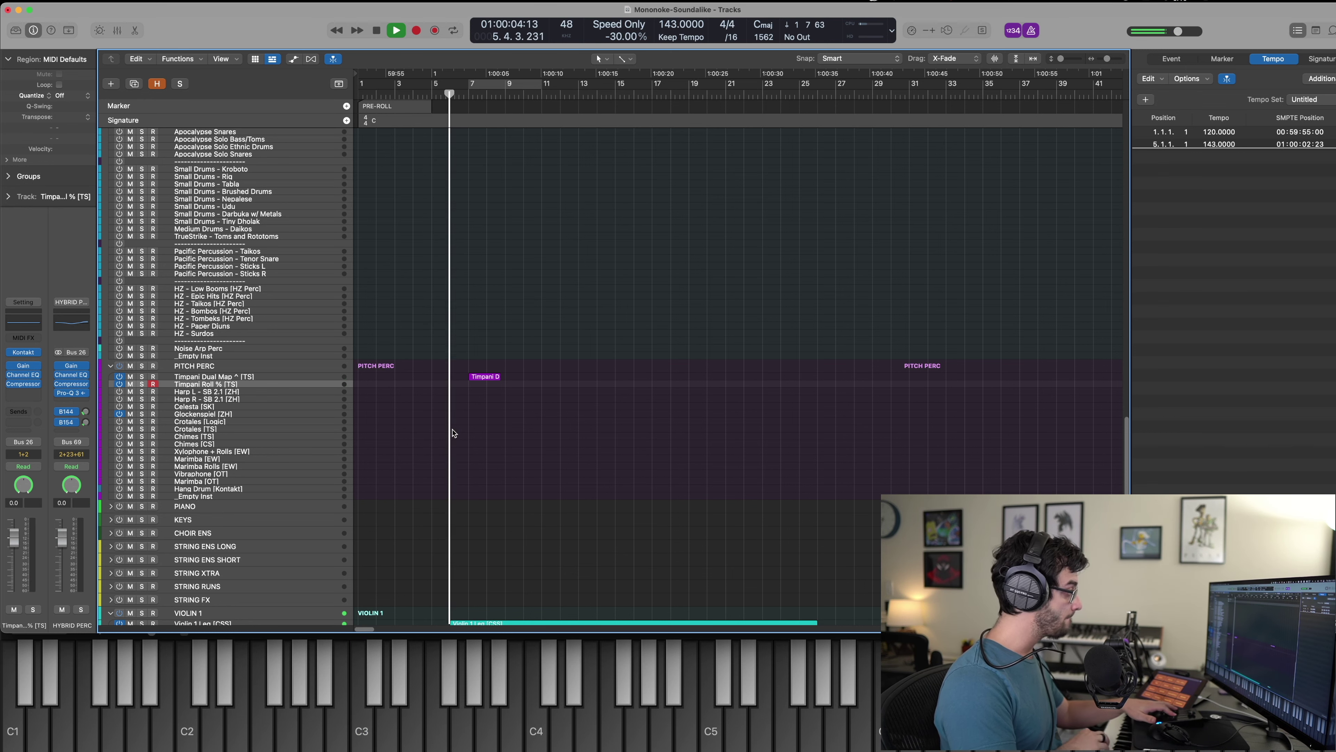
key("space")
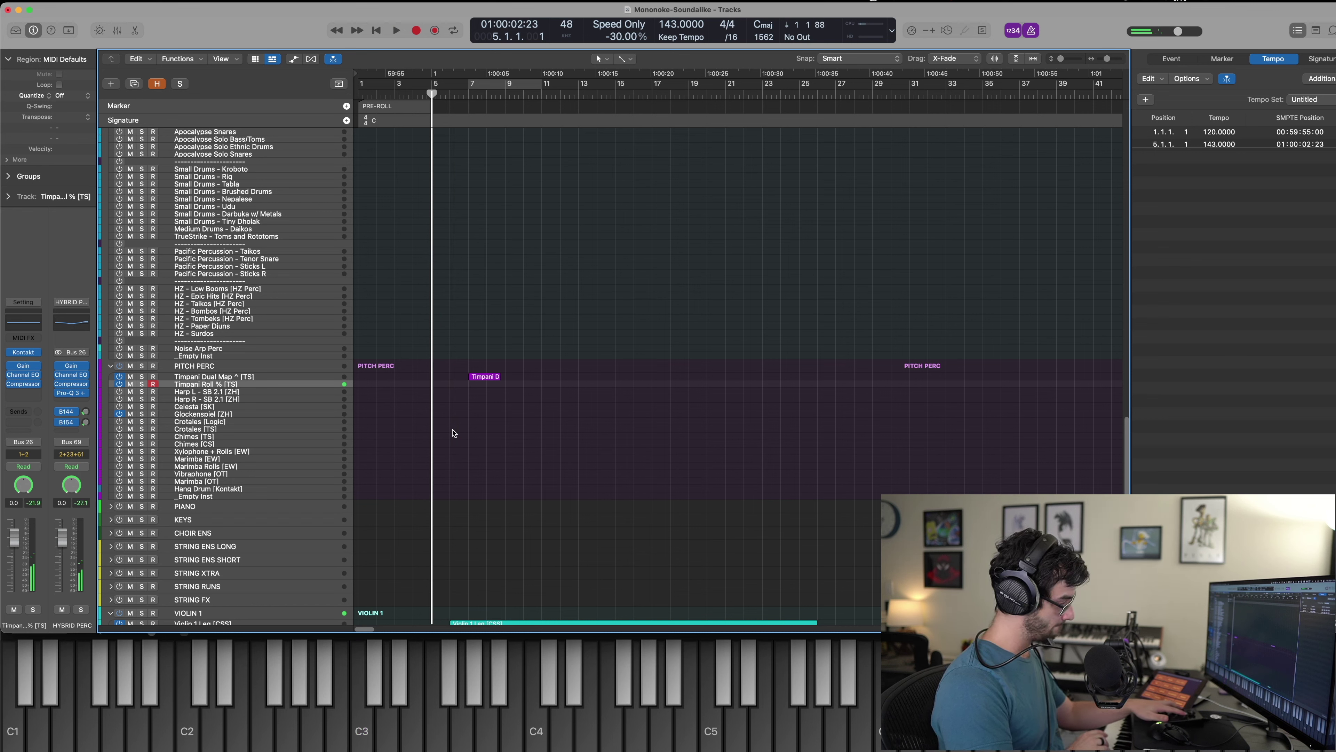
key("space")
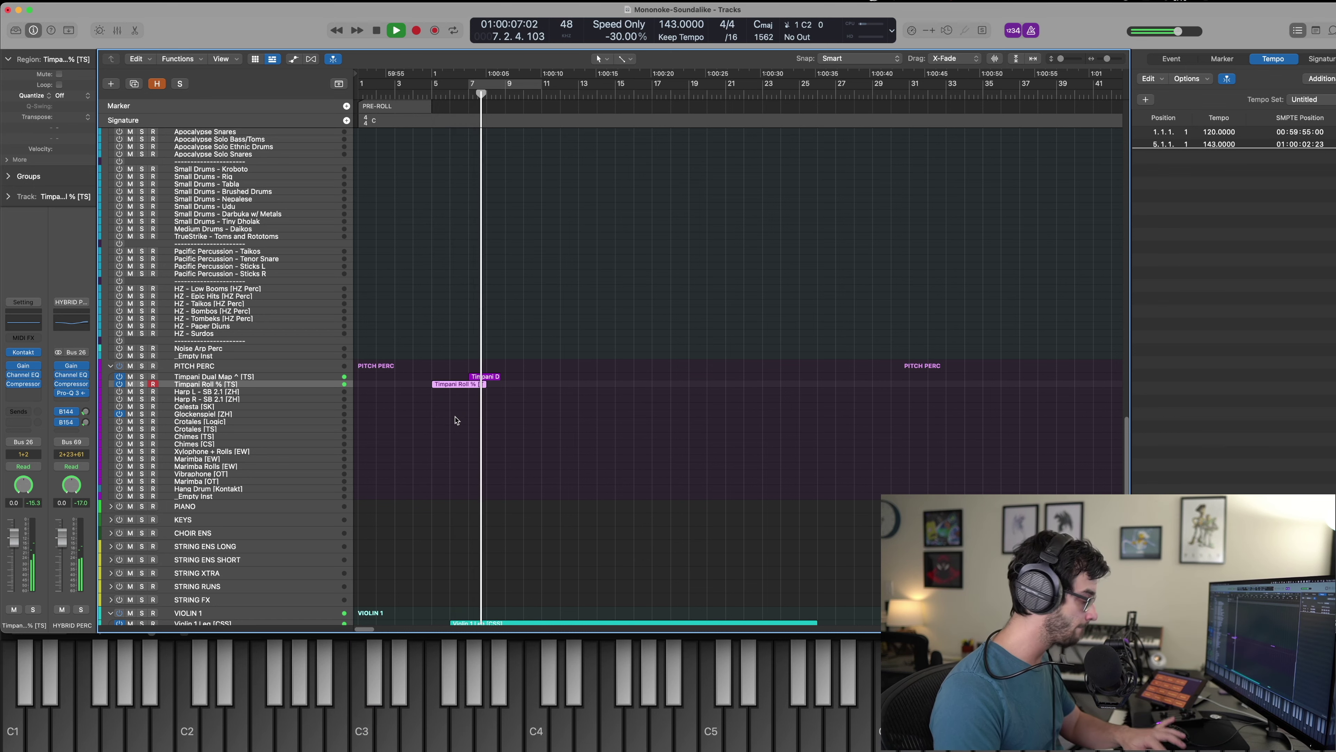
Capture a timpani hit at bar 6 on the Timpani Dual Map track, quantized to 1/4 notes.
key("space")
key("Up")
key("space")
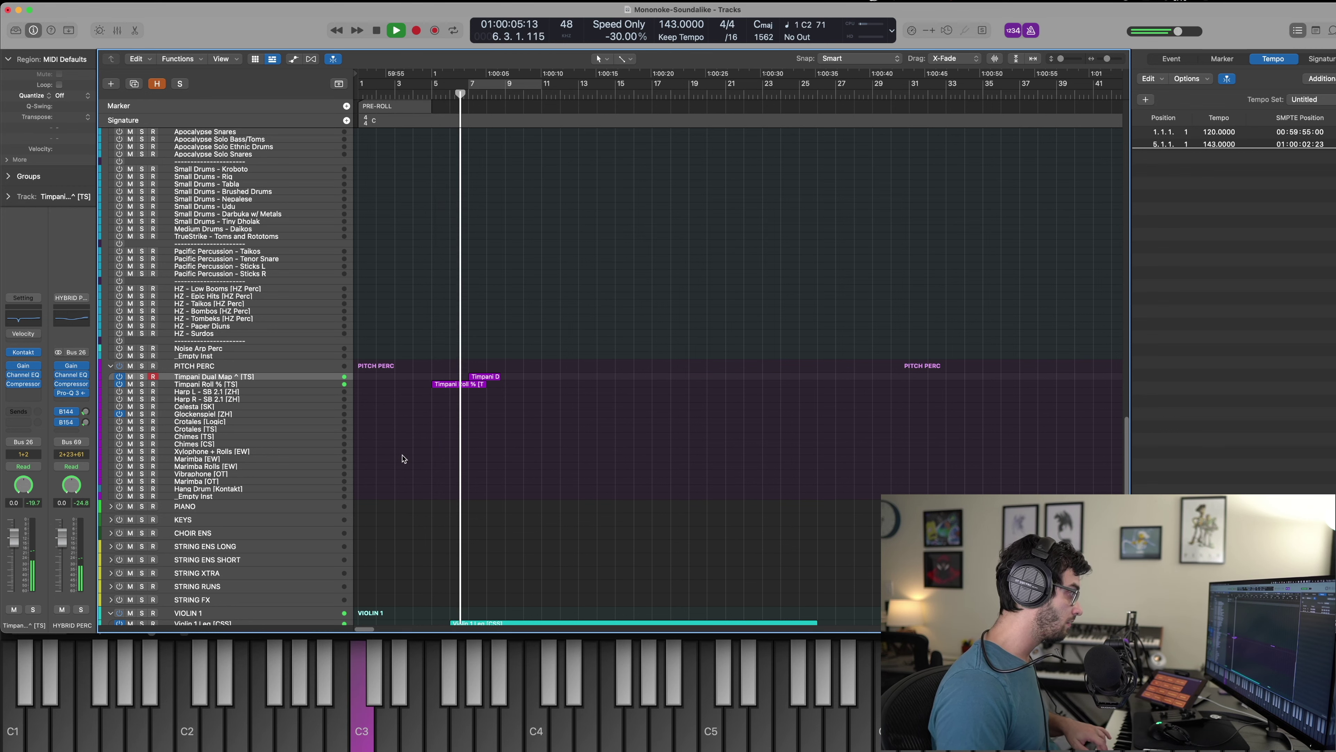
key("space")
key("space")
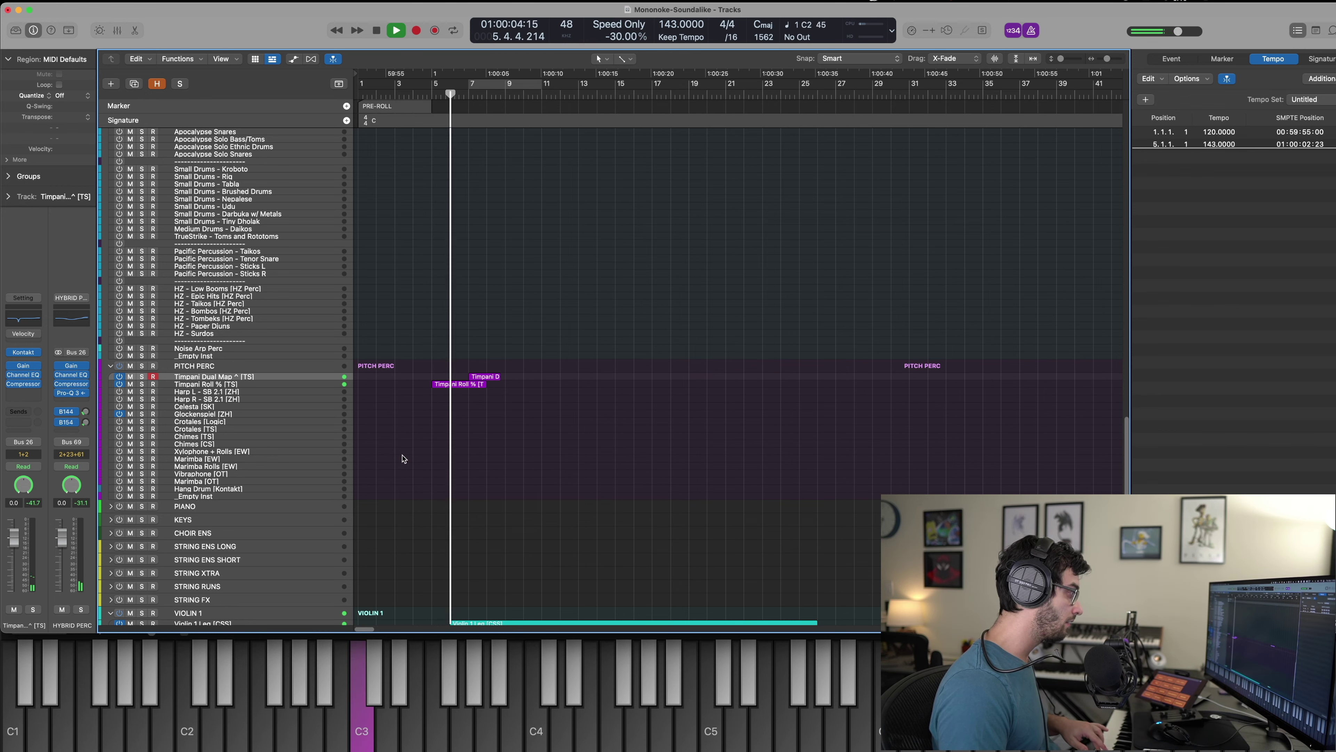
key("shift+r")
key("q")
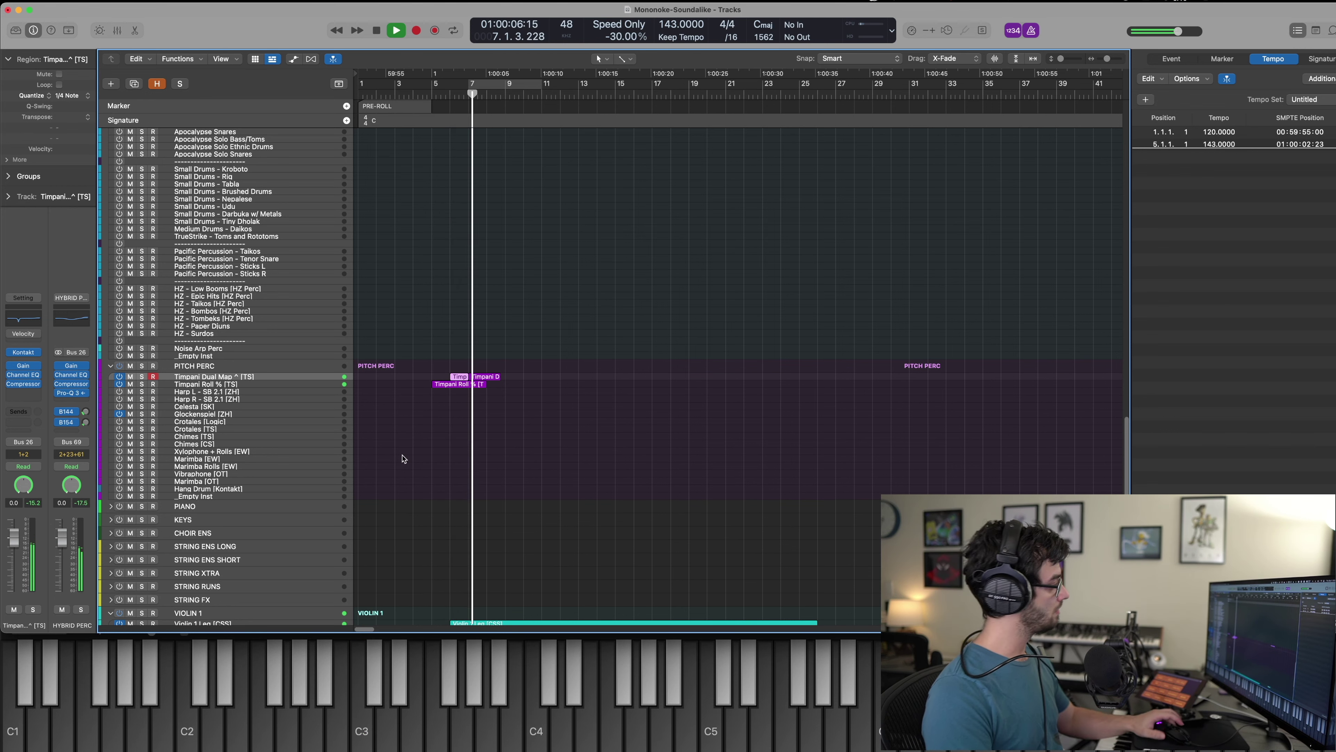
Delete the existing Timpani Roll region and replace it with another captured take starting at bar 5.
key("space")
left_click(451, 385)
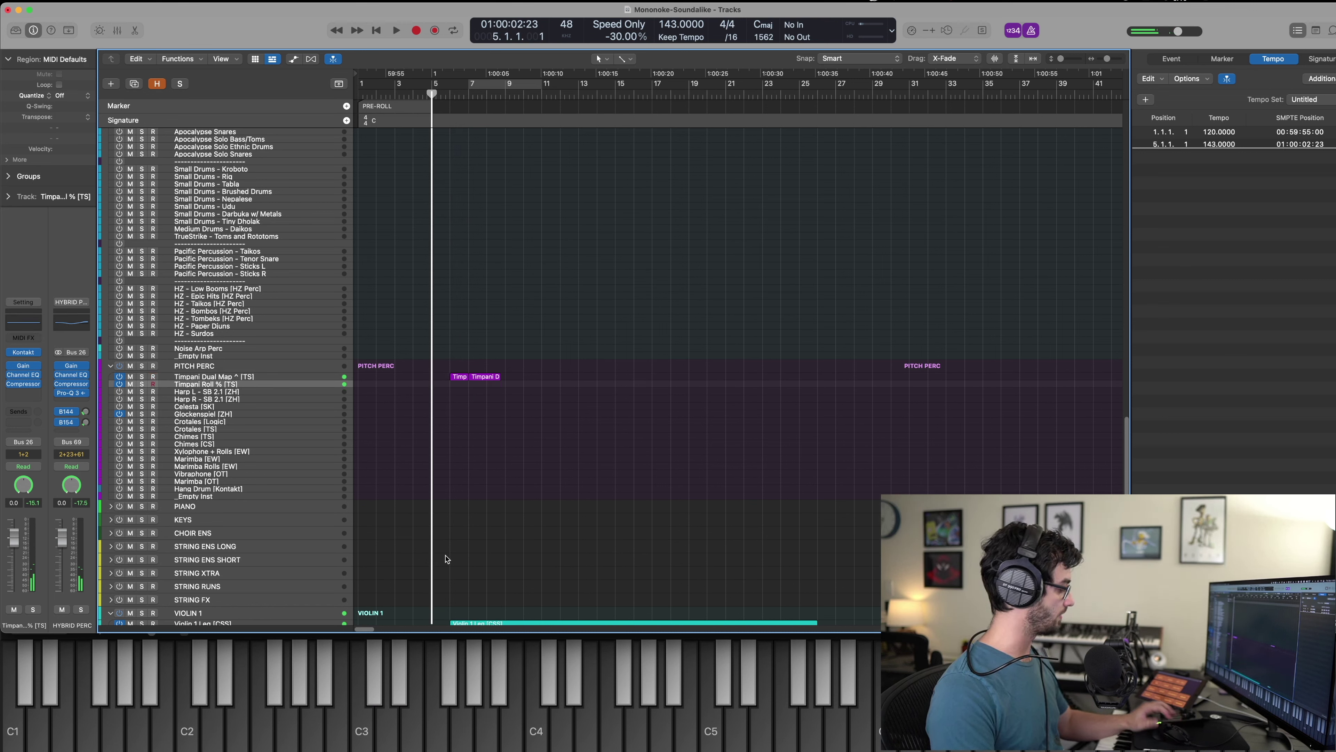
key("space")
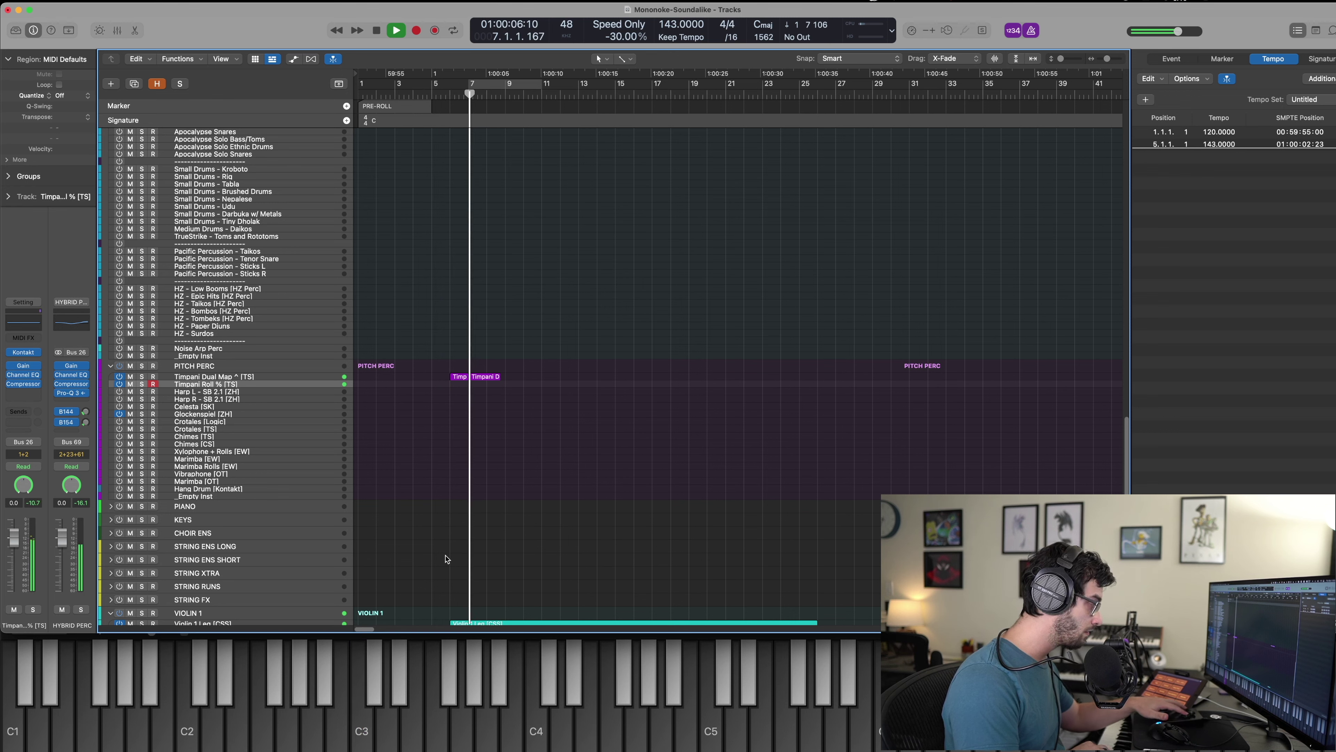
key("shift+r")
key("space")
Open the new timpani roll in the Piano Roll, trim its note to end shortly before bar 7, and play it back.
key("p")
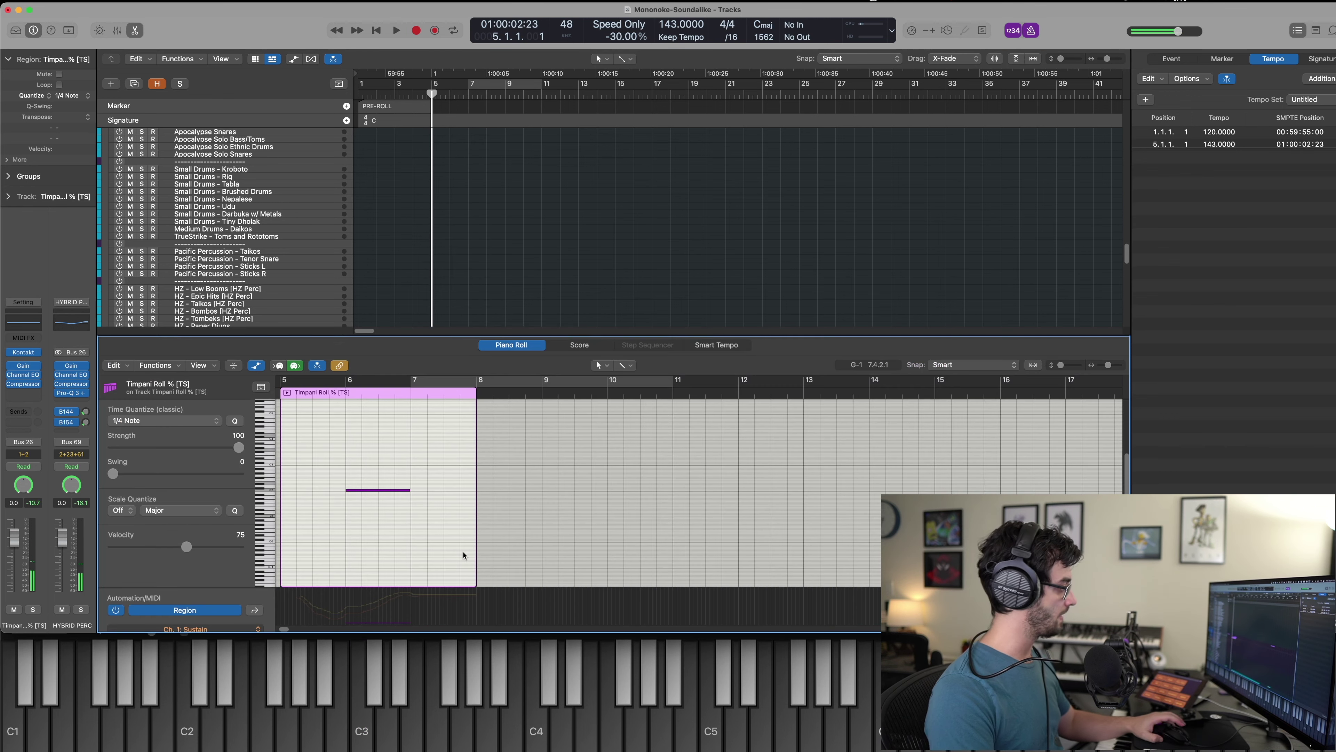
left_click(410, 394)
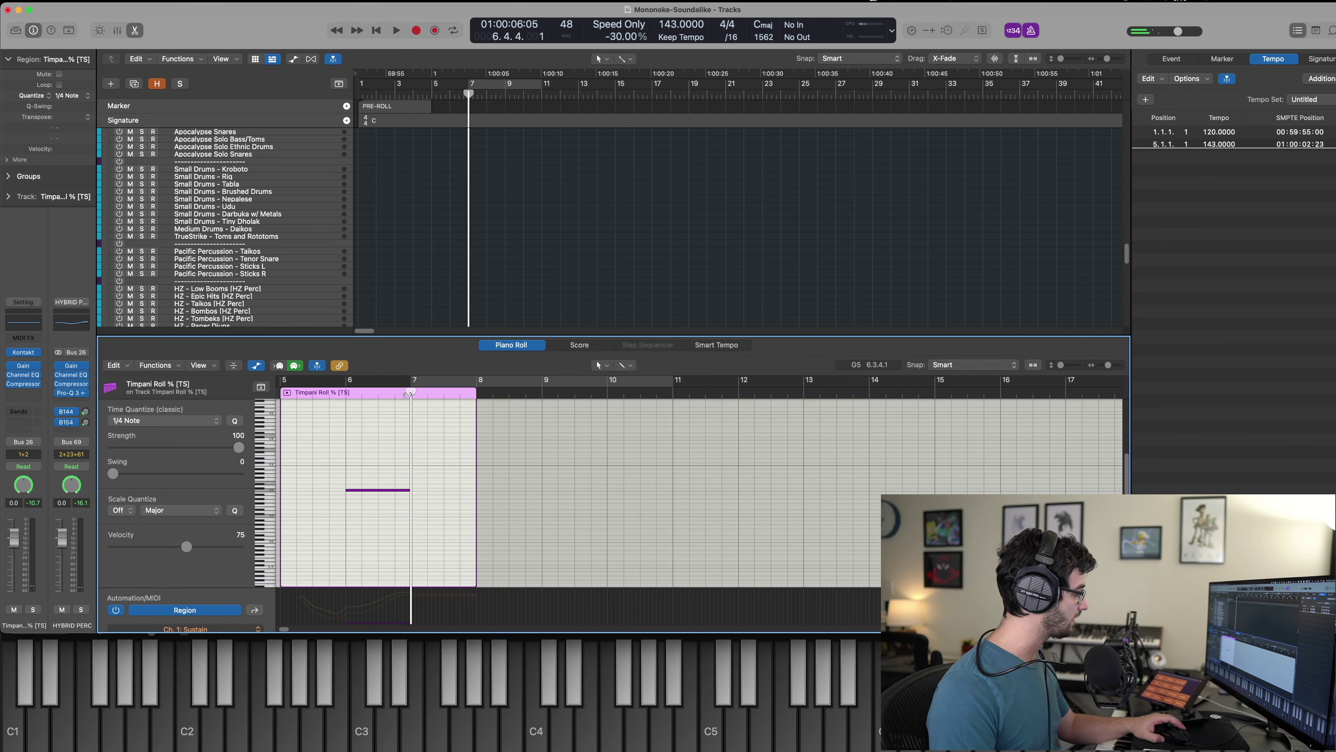
left_click_drag(408, 394, 407, 393)
key("super+a")
key("space")
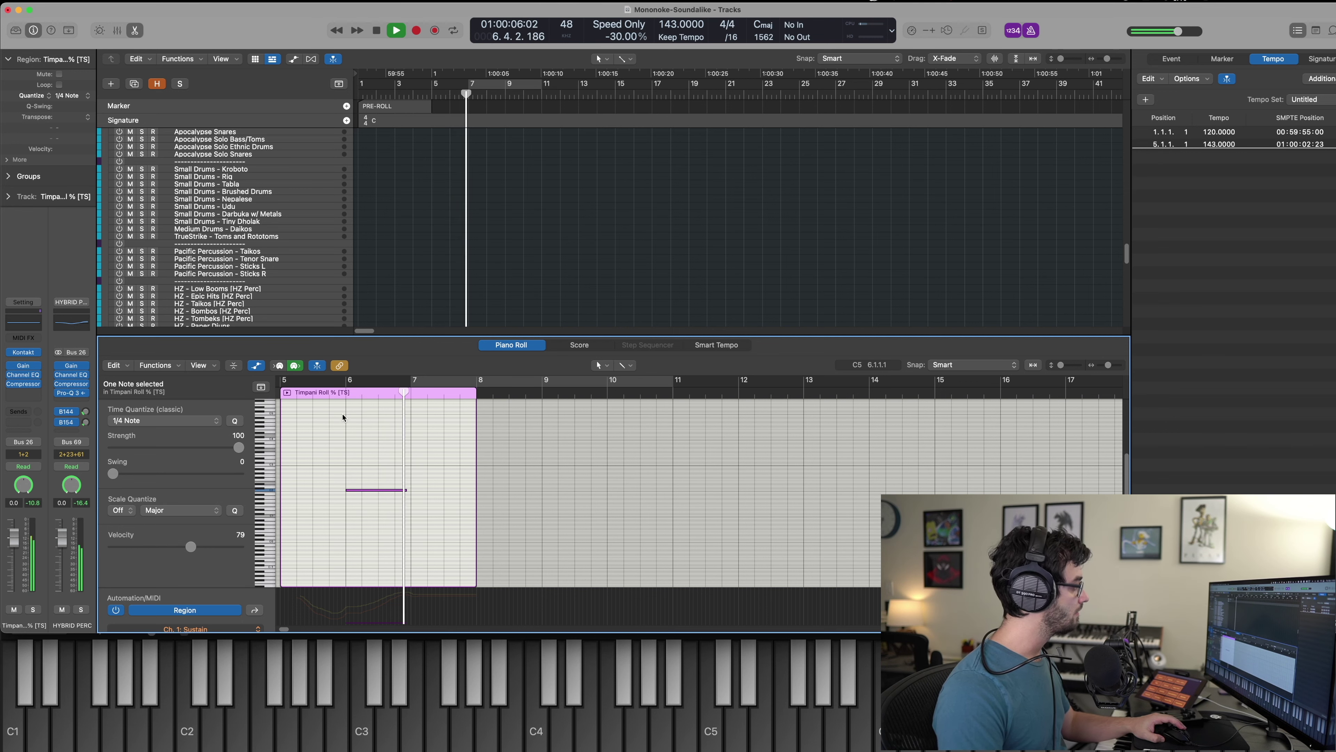
key("space")
Lengthen the timpani roll note slightly so it ends immediately before bar 7, and close the Piano Roll.
key("super+Right")
key("super+Right")
key("comma")
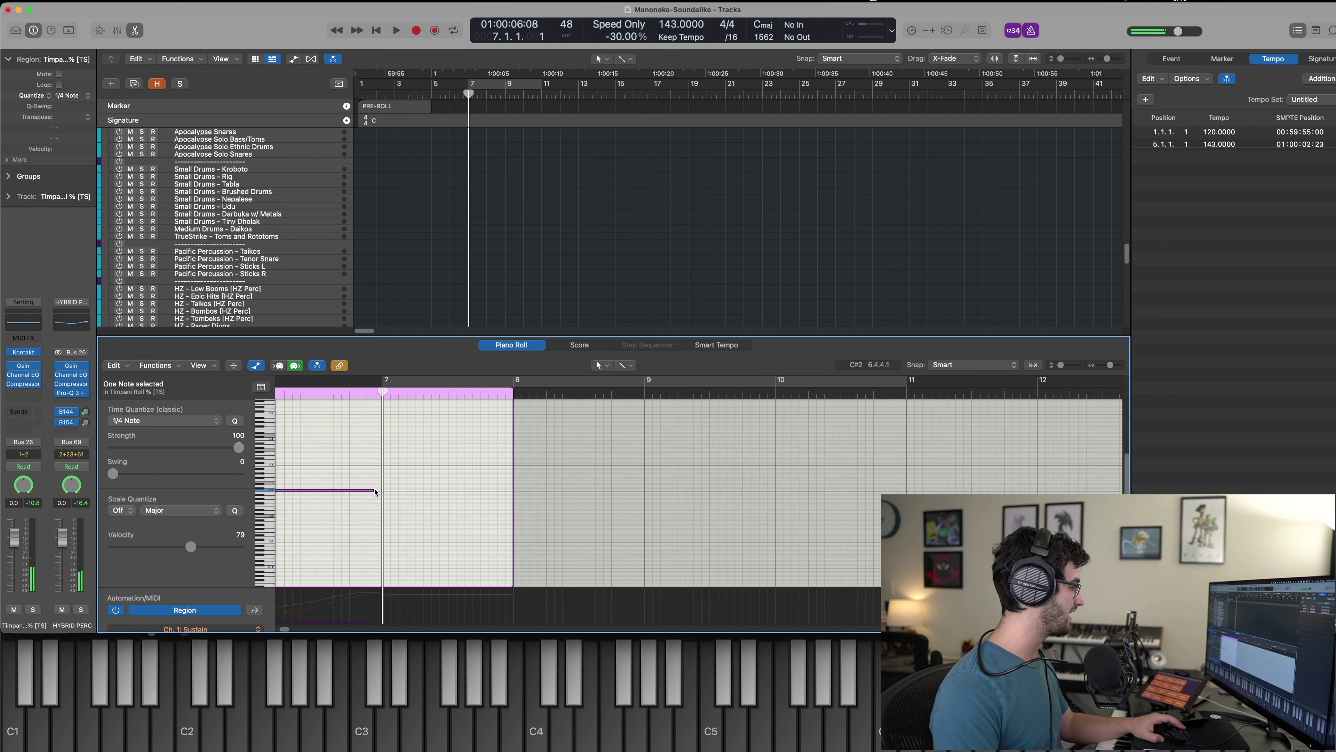
left_click_drag(372, 491, 380, 491)
left_click(377, 470)
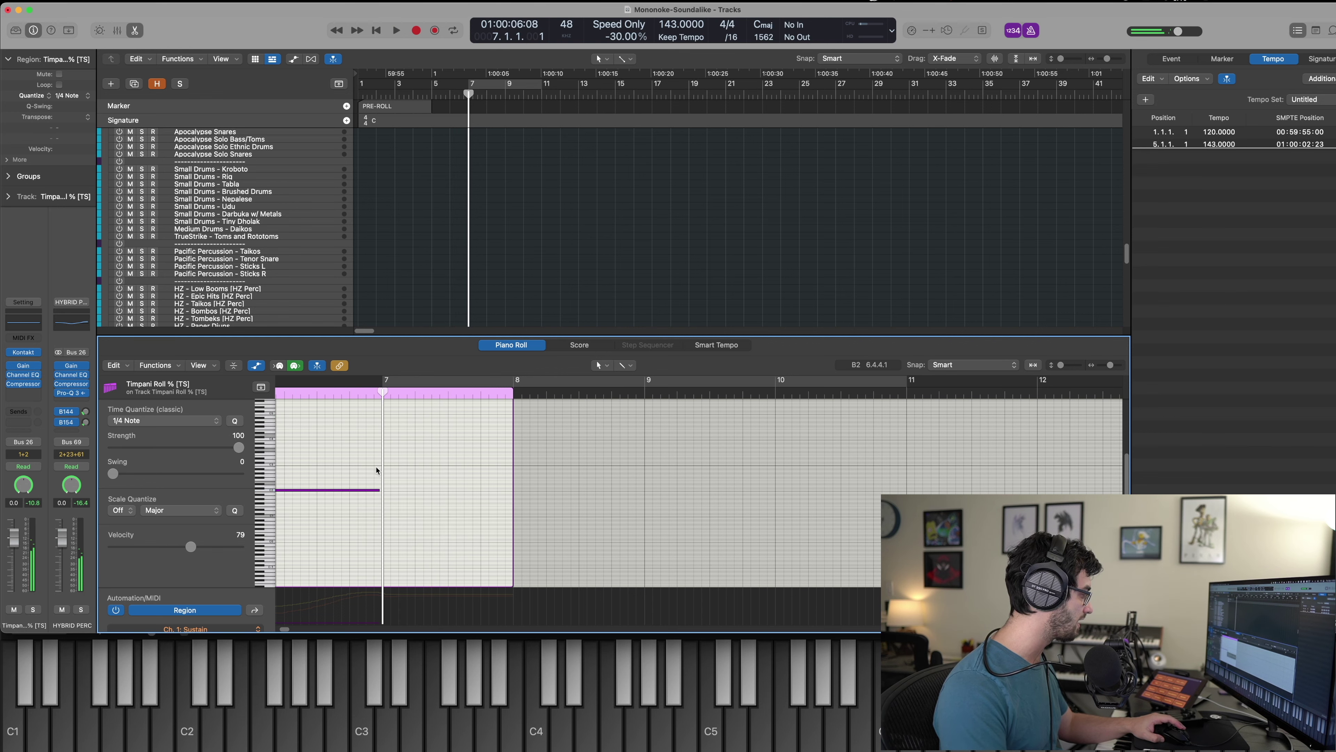
key("p")
Turn on the HZ - Low Booms track and capture a low boom part over bars 5 and 6.
key("comma")
key("comma")
left_click(413, 317)
scroll(459, 385, "up", 5)
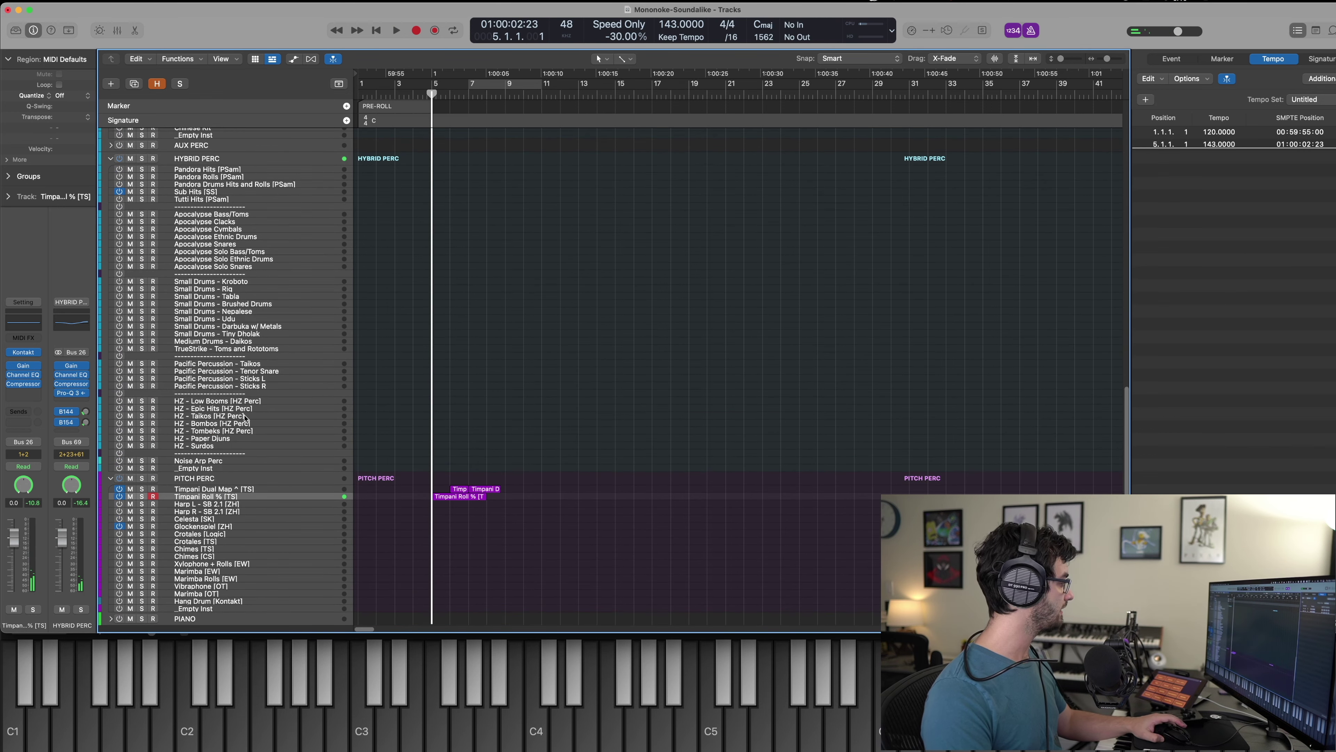
left_click(250, 402)
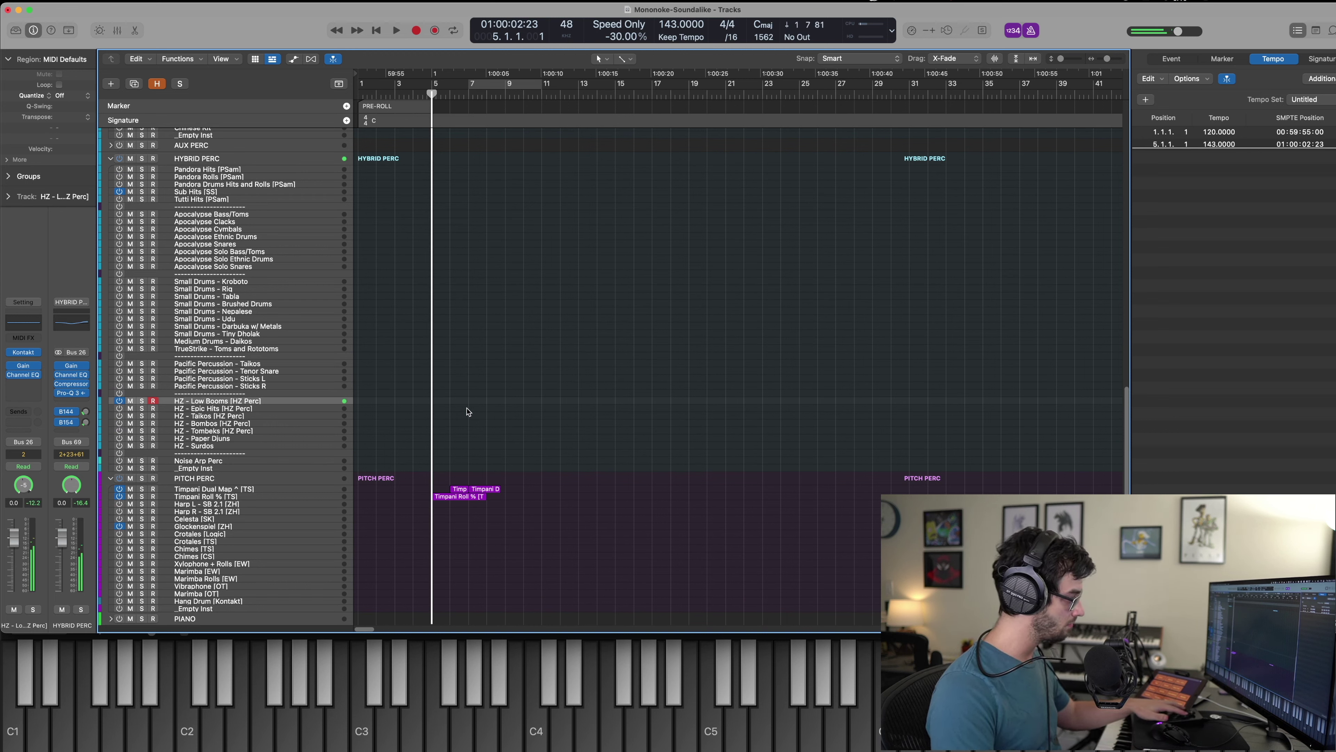
key("space")
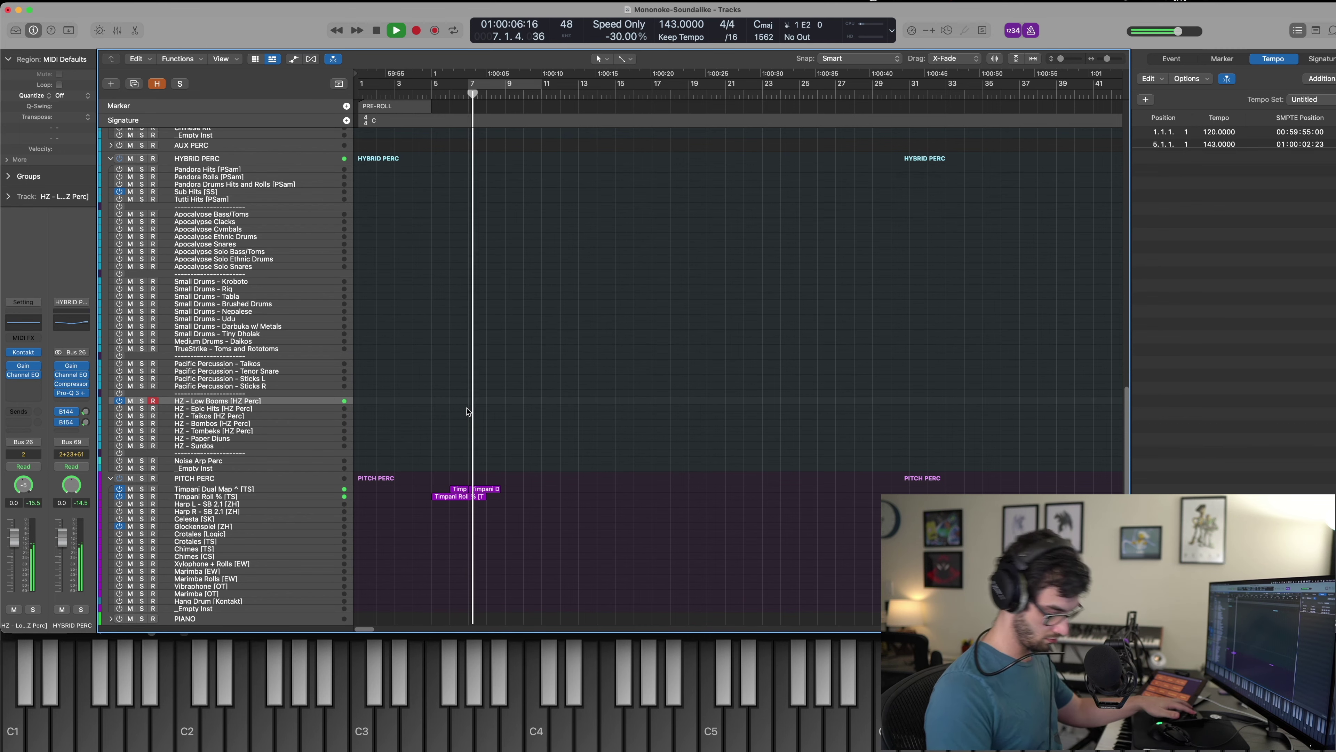
key("shift+r")
key("space")
Capture a sub hit at bar 7 on the Sub Hits track in the HYBRID PERC stack.
key("comma")
key("comma")
scroll(439, 376, "up", 3)
left_click(438, 376)
key("space")
left_click(256, 244)
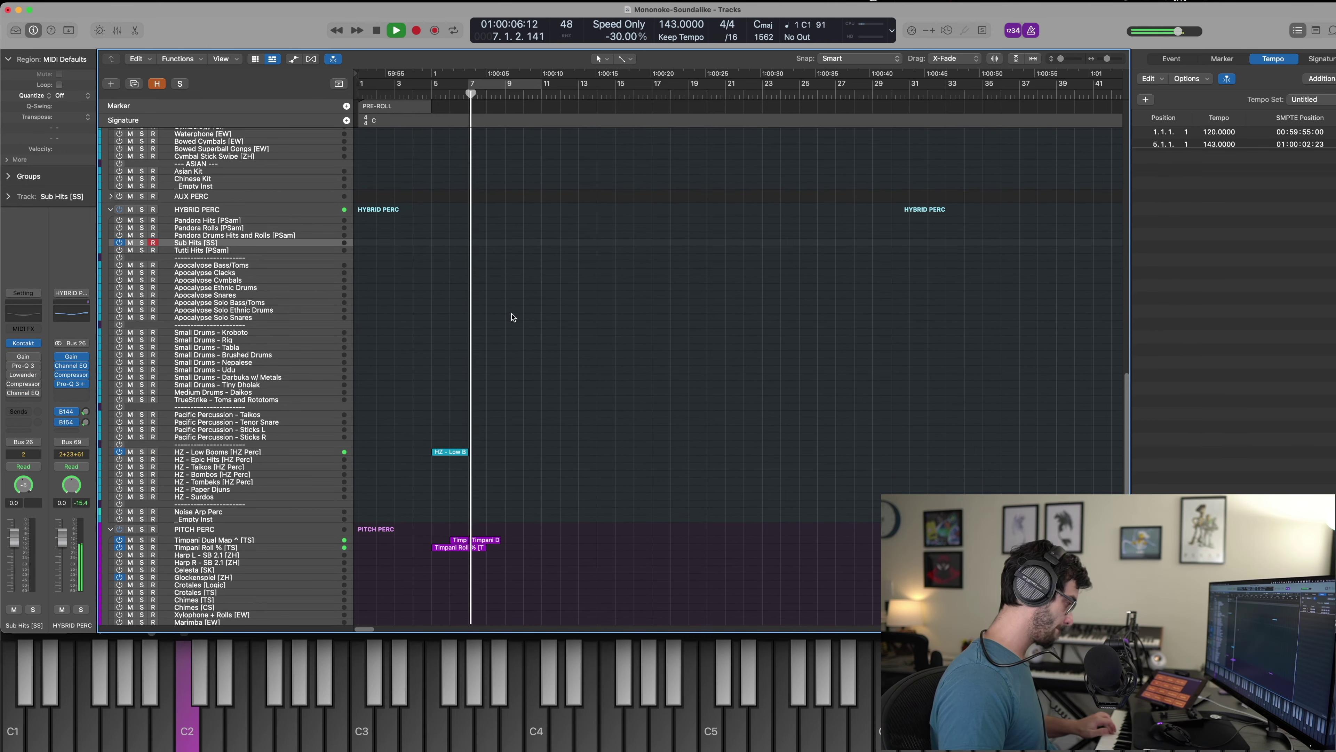
key("shift+r")
key("space")
Capture a piatti hit at bar 7 on the Piatti Hit track in the ORCH PERC stack.
key("comma")
key("comma")
scroll(499, 312, "up", 5)
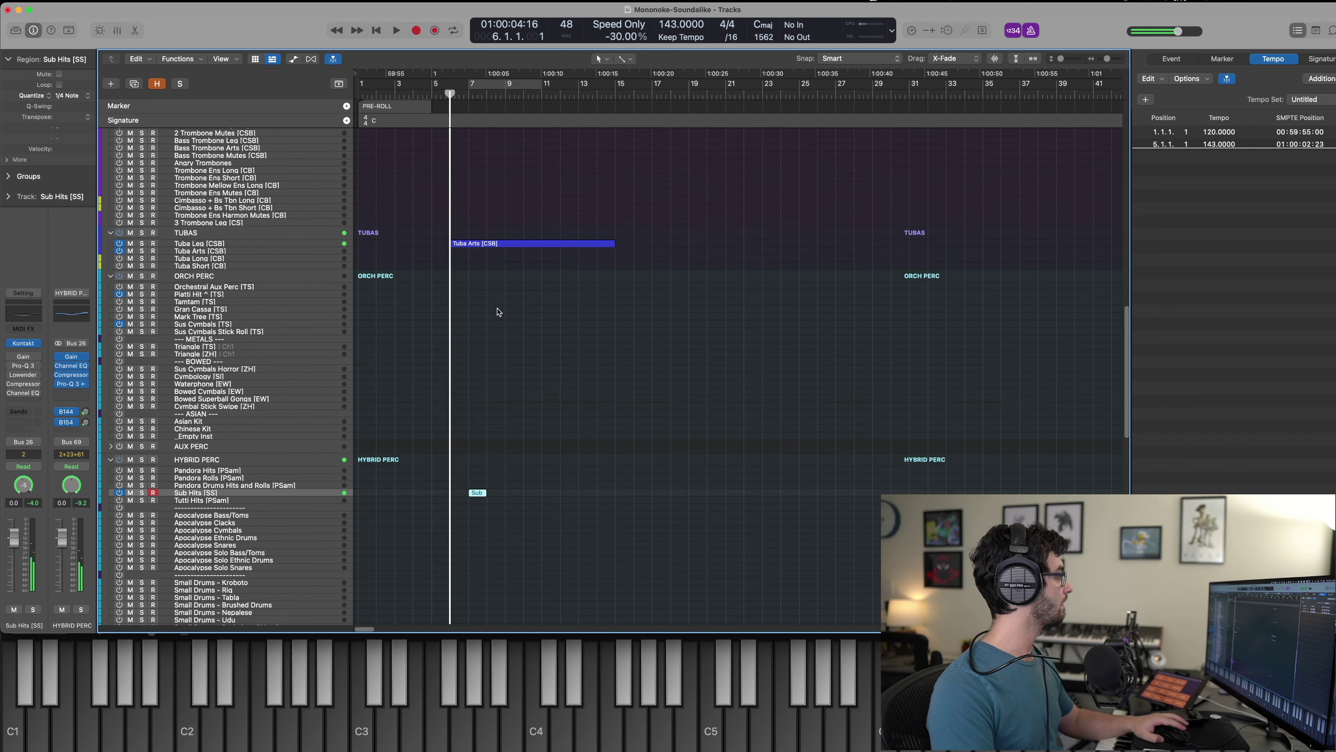
scroll(132, 248, "up", 1)
left_click(193, 300)
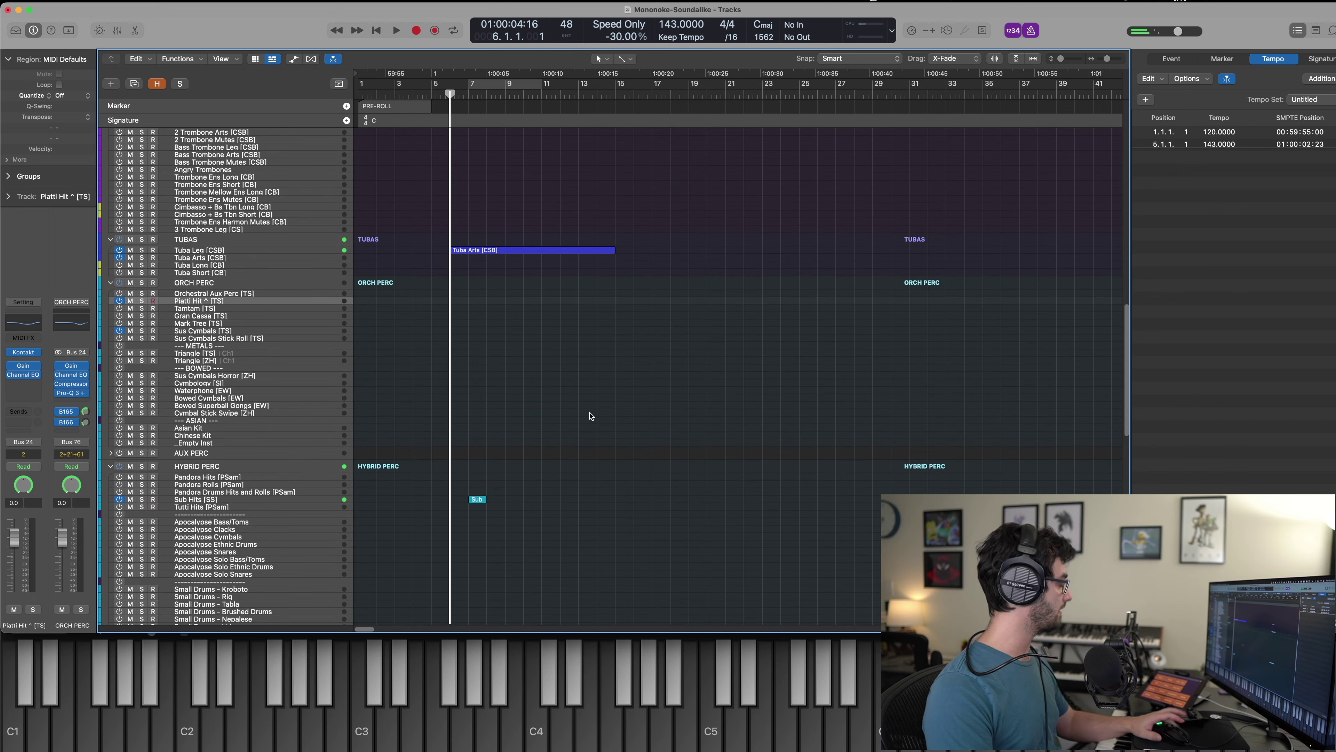
key("space")
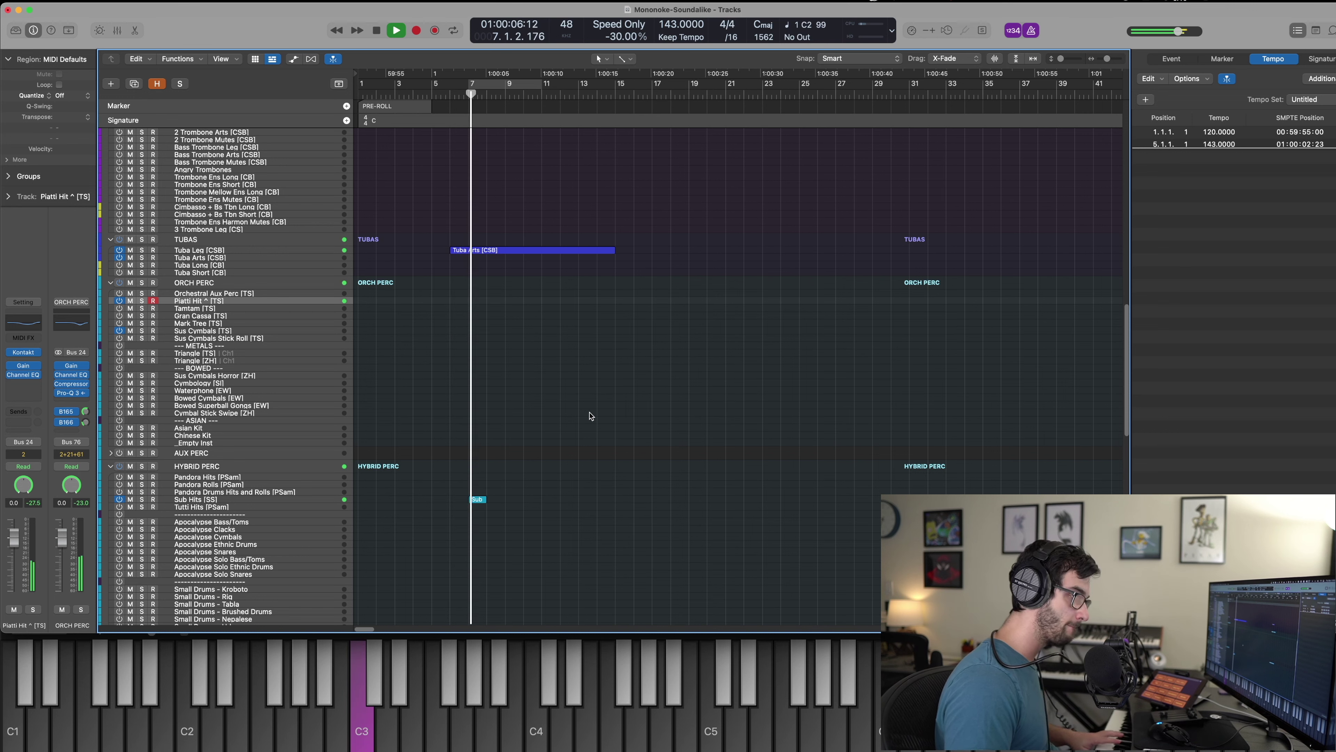
key("shift+r")
key("space")
Check the Piatti Hit track's Gain plug-in during playback from bar 6 and close its window.
key("v")
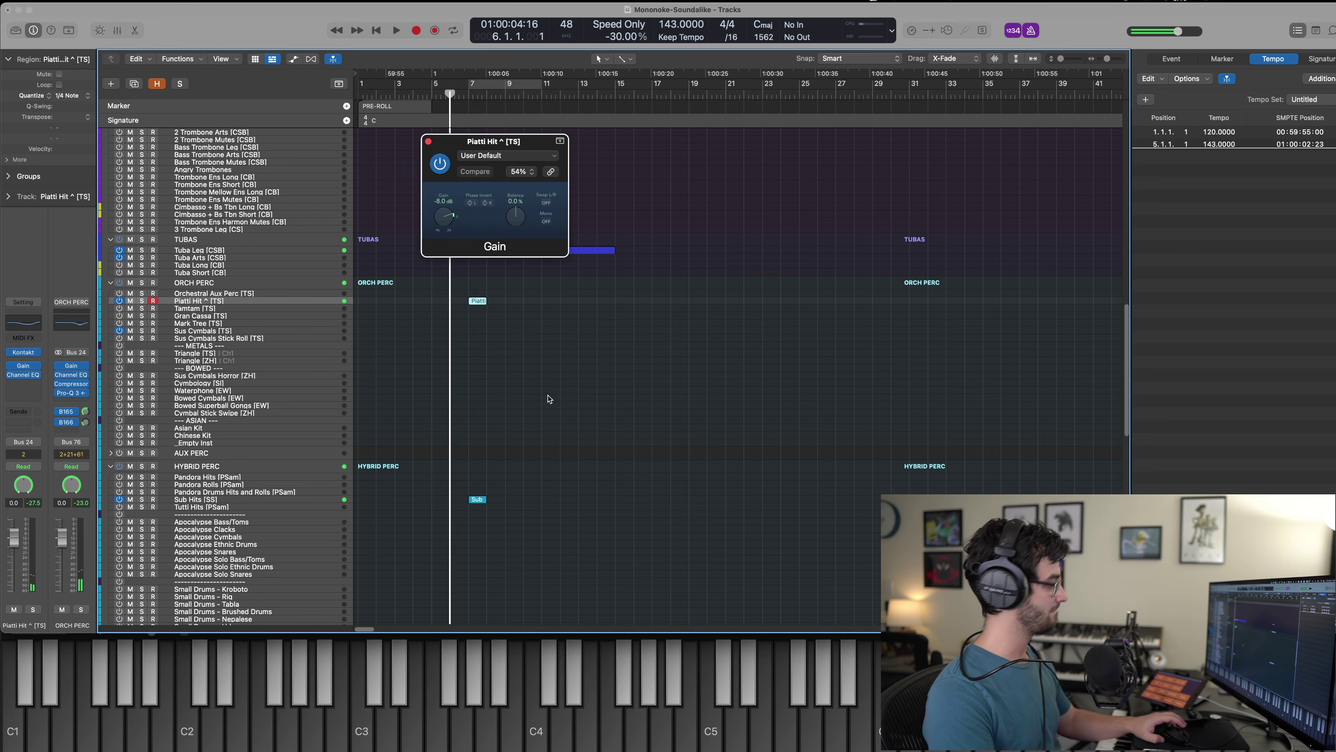
key("space")
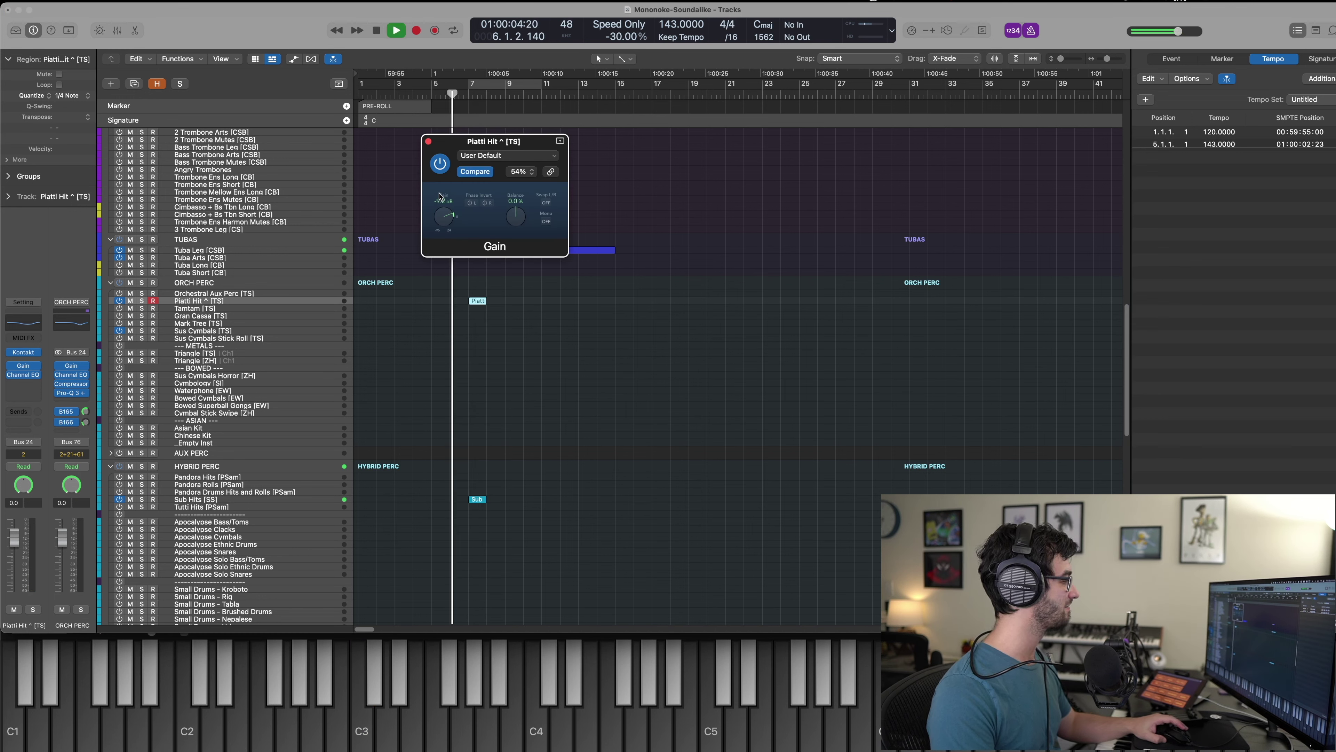
left_click(429, 141)
left_click(400, 299)
scroll(464, 471, "down", 3)
Stop playback and delete the Sub Hits region at bar 7.
key("space")
left_click(477, 449)
key("Delete")
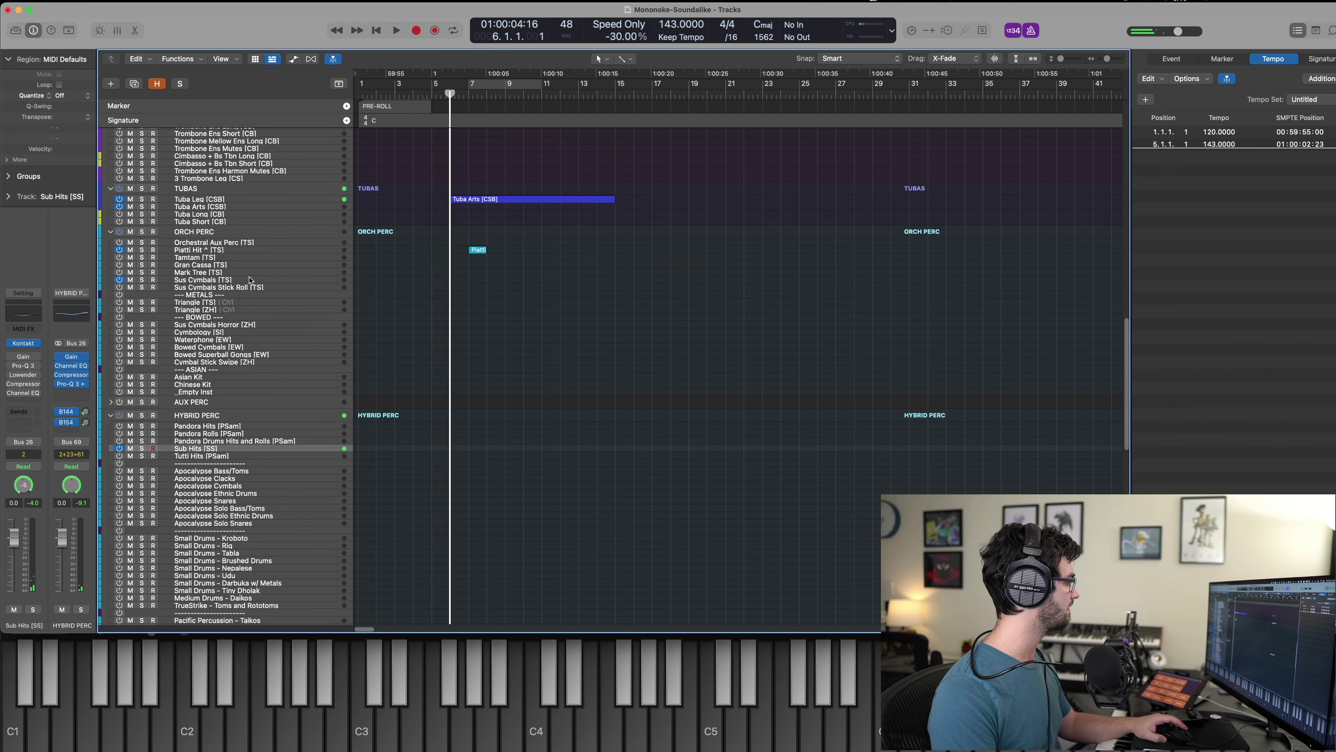
Capture a suspended cymbal part from bar 6 on the Sus Cymbals track and play on to bar 13.
left_click(251, 280)
key("space")
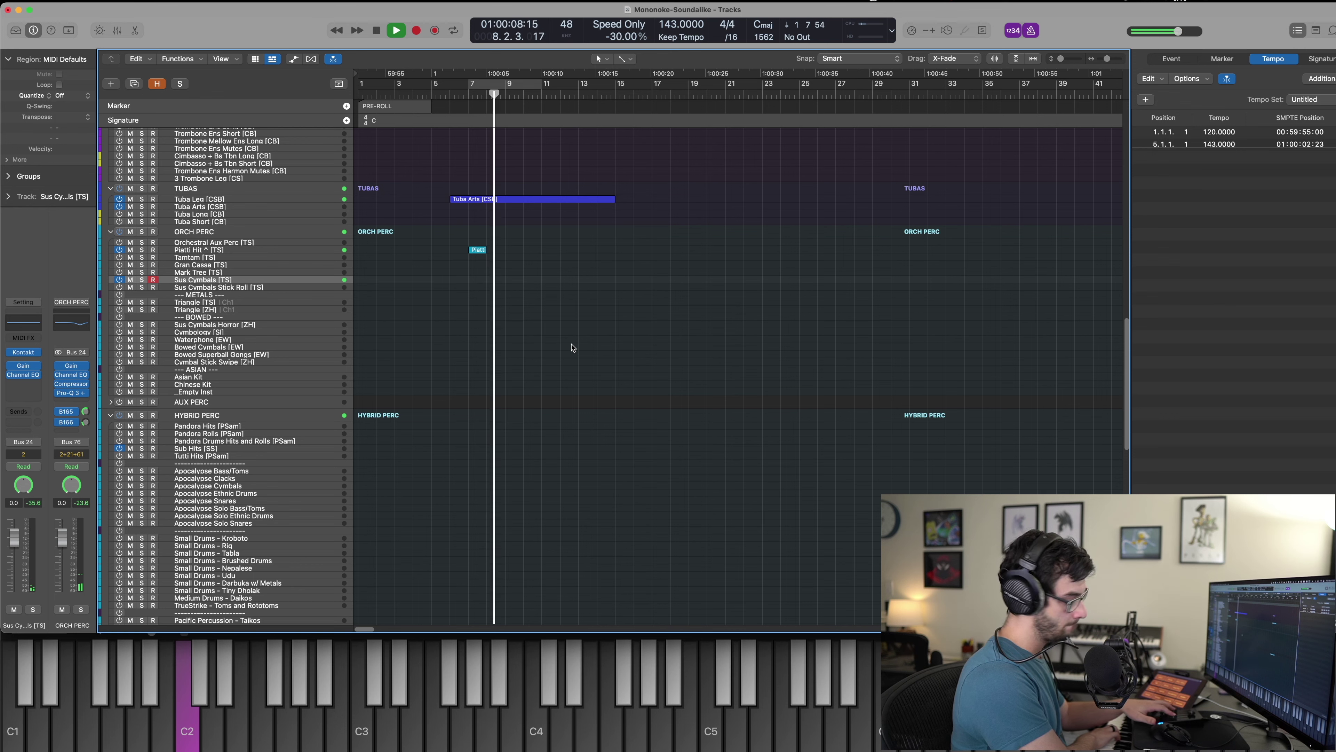
key("shift+r")
left_click(572, 347)
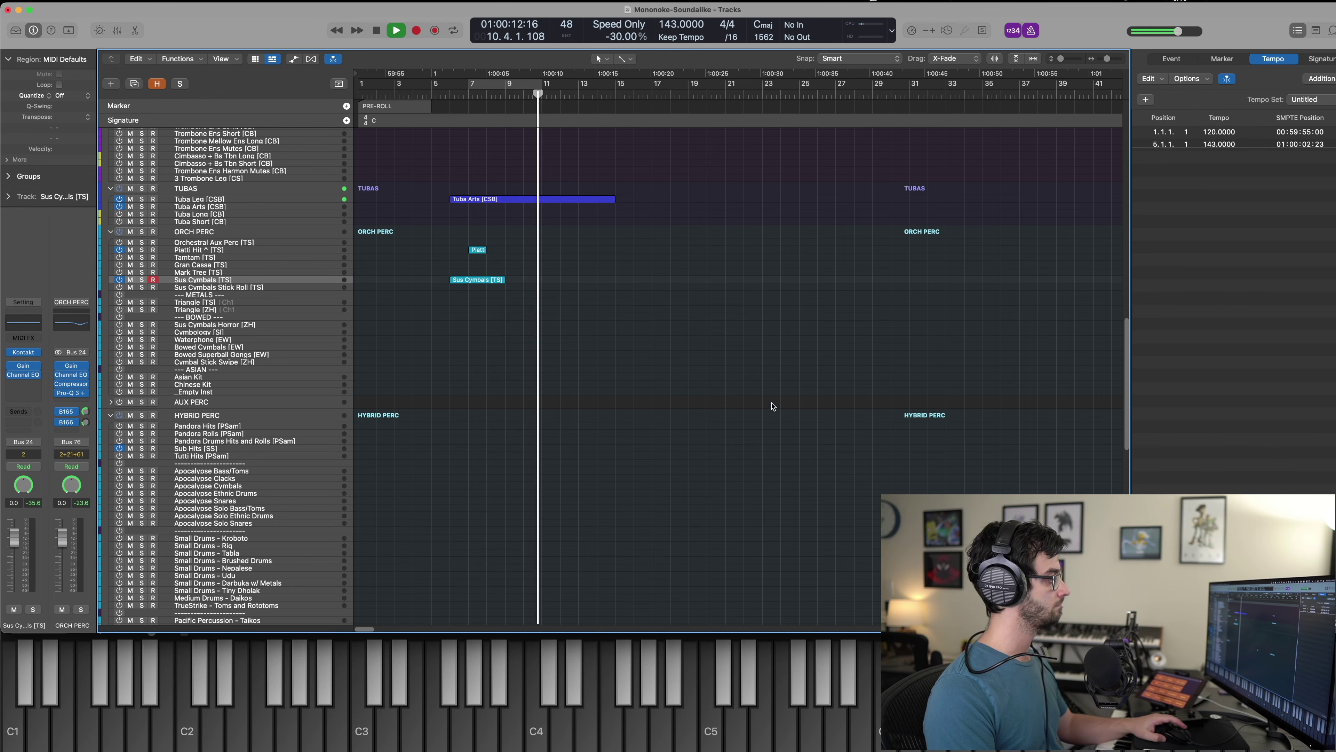
key("space")
Select the Glockenspiel [ZH] track in the PITCH PERC stack and audition it during playback from bar 13.
key("super+Tab")
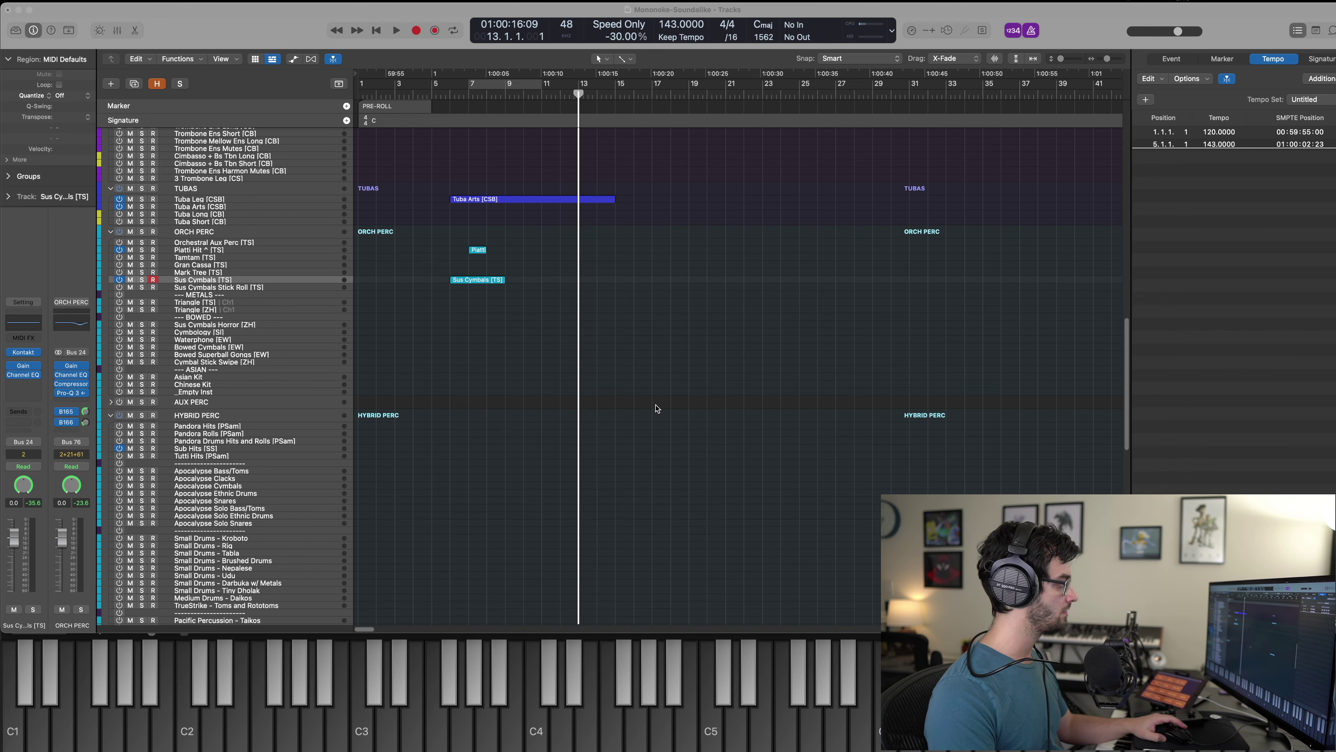
left_click(601, 397)
scroll(602, 397, "down", 4)
scroll(535, 442, "down", 6)
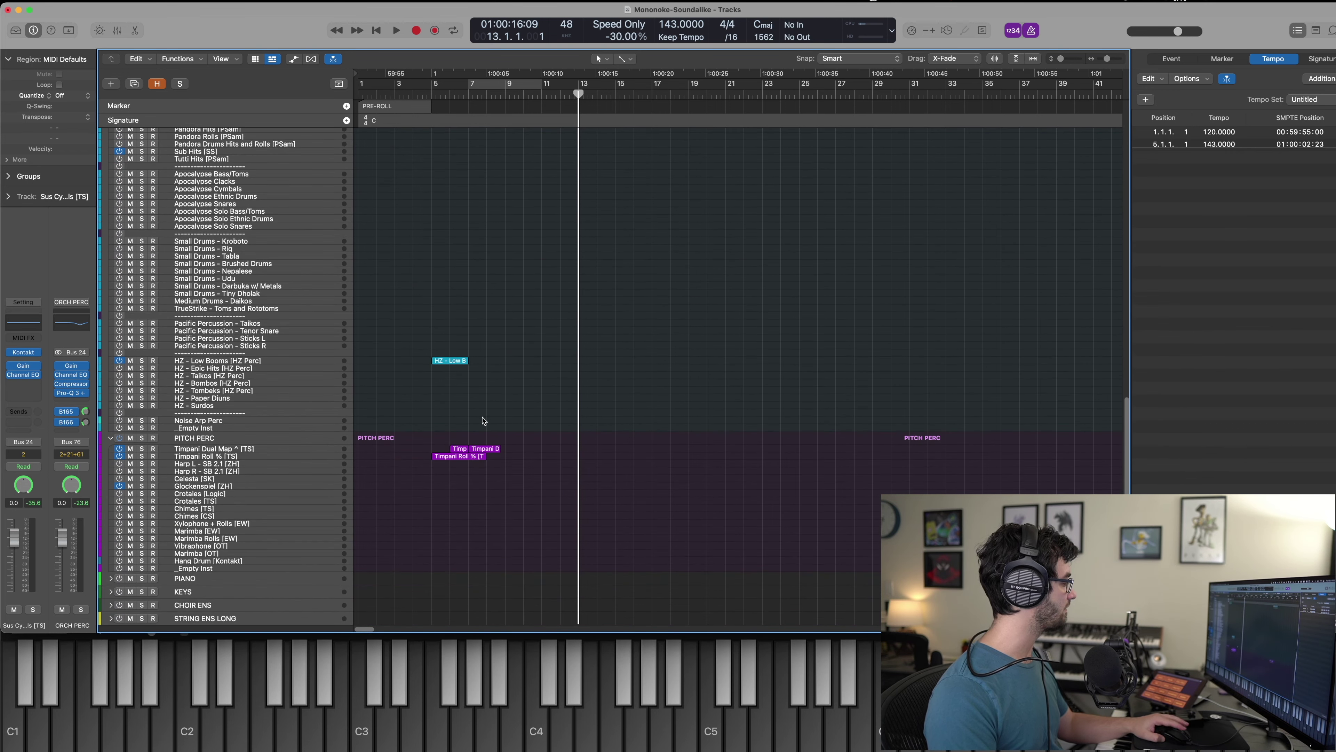
left_click(208, 487)
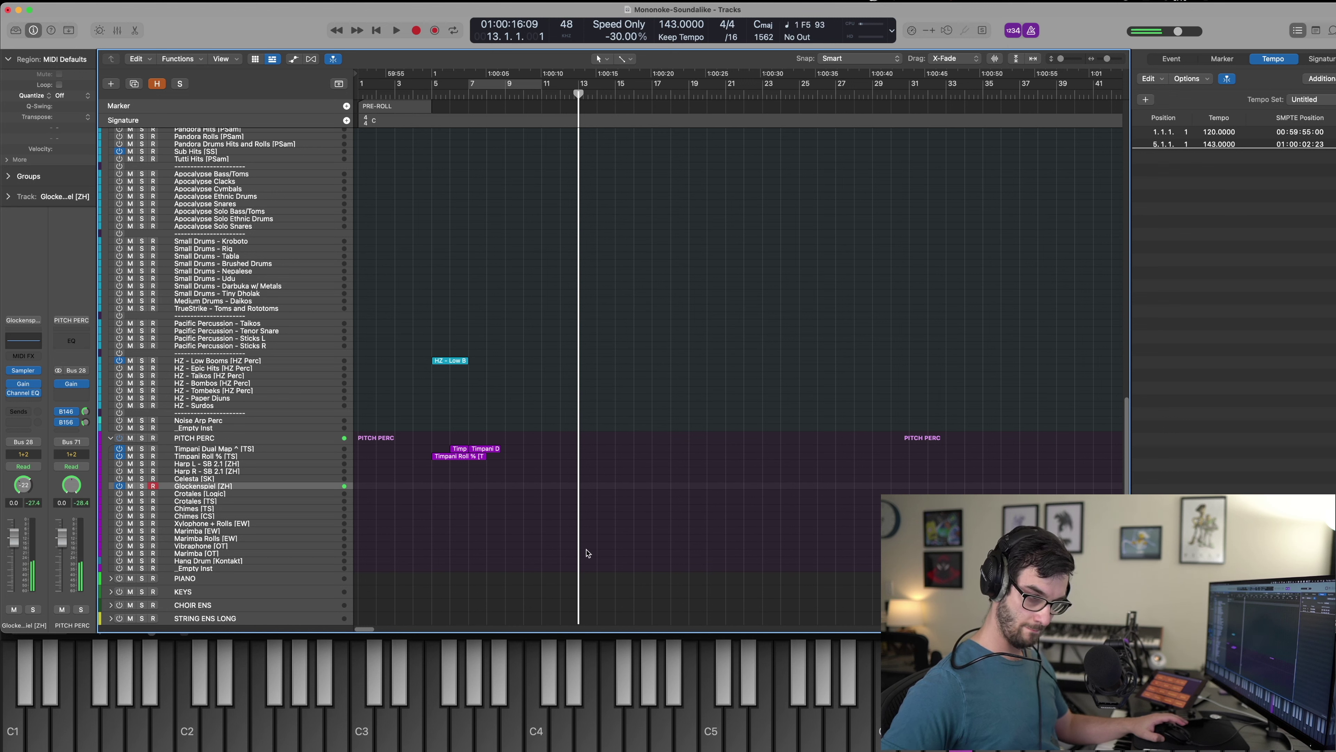
key("space")
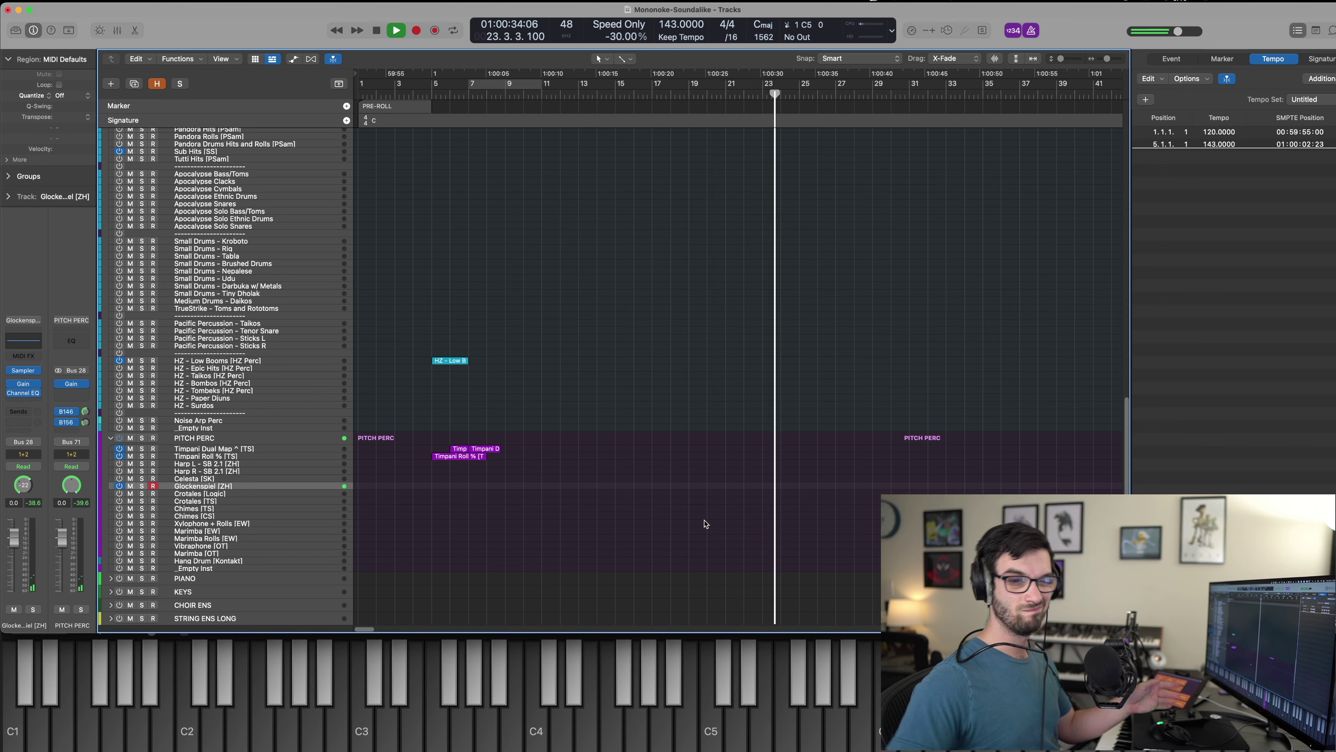
Stop playback, move the playhead back to bar 22 and audition the Chimes [CS] track from there.
key("space")
key("comma")
key("comma")
scroll(279, 468, "down", 3)
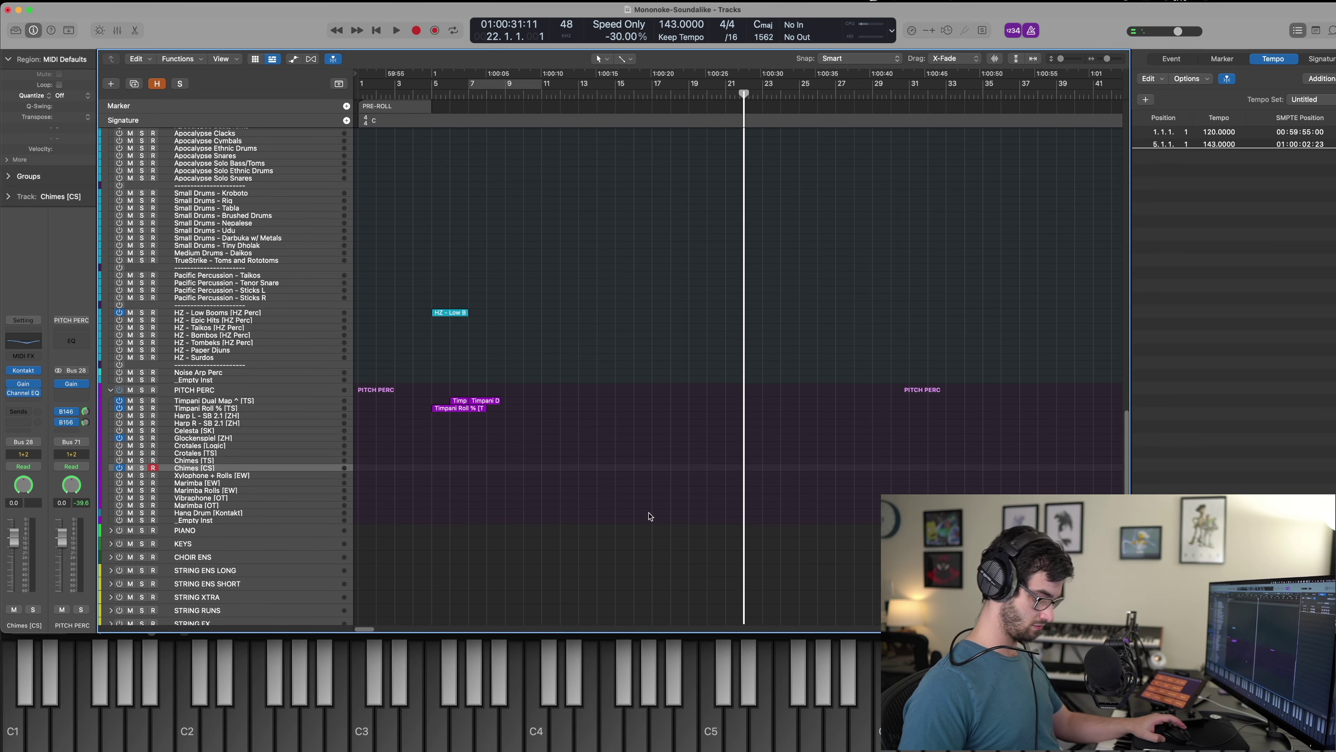
key("space")
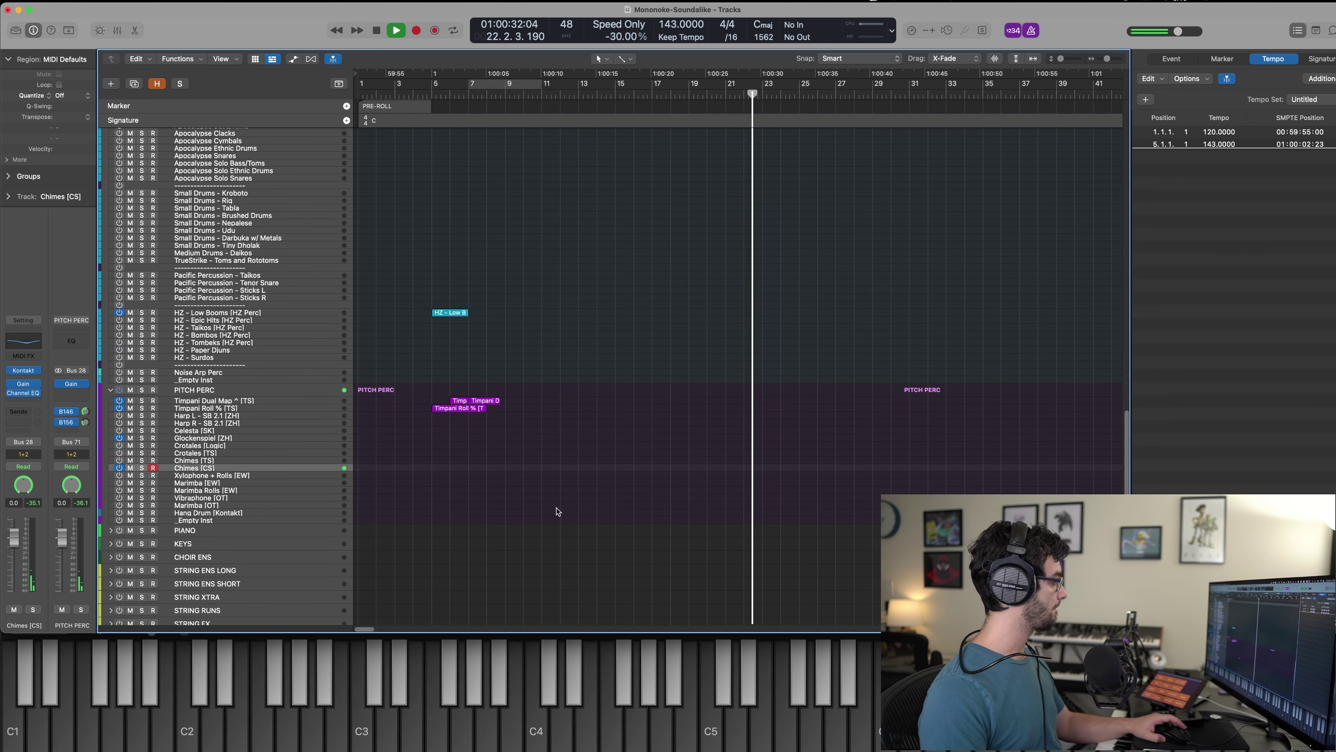
Capture a chime hit on the Chimes [TS] track from bar 22 and quantize its region to 1/4 Note.
key("Up")
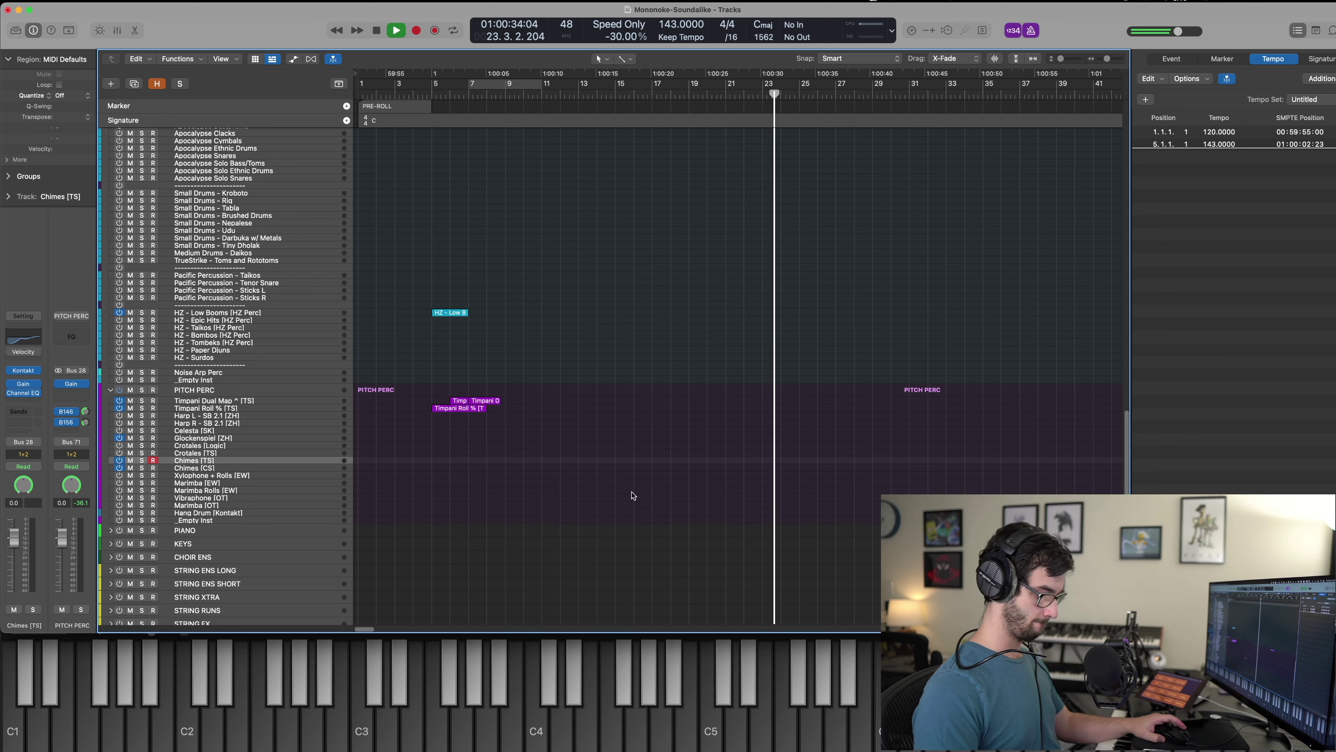
key("space")
key("comma")
key("space")
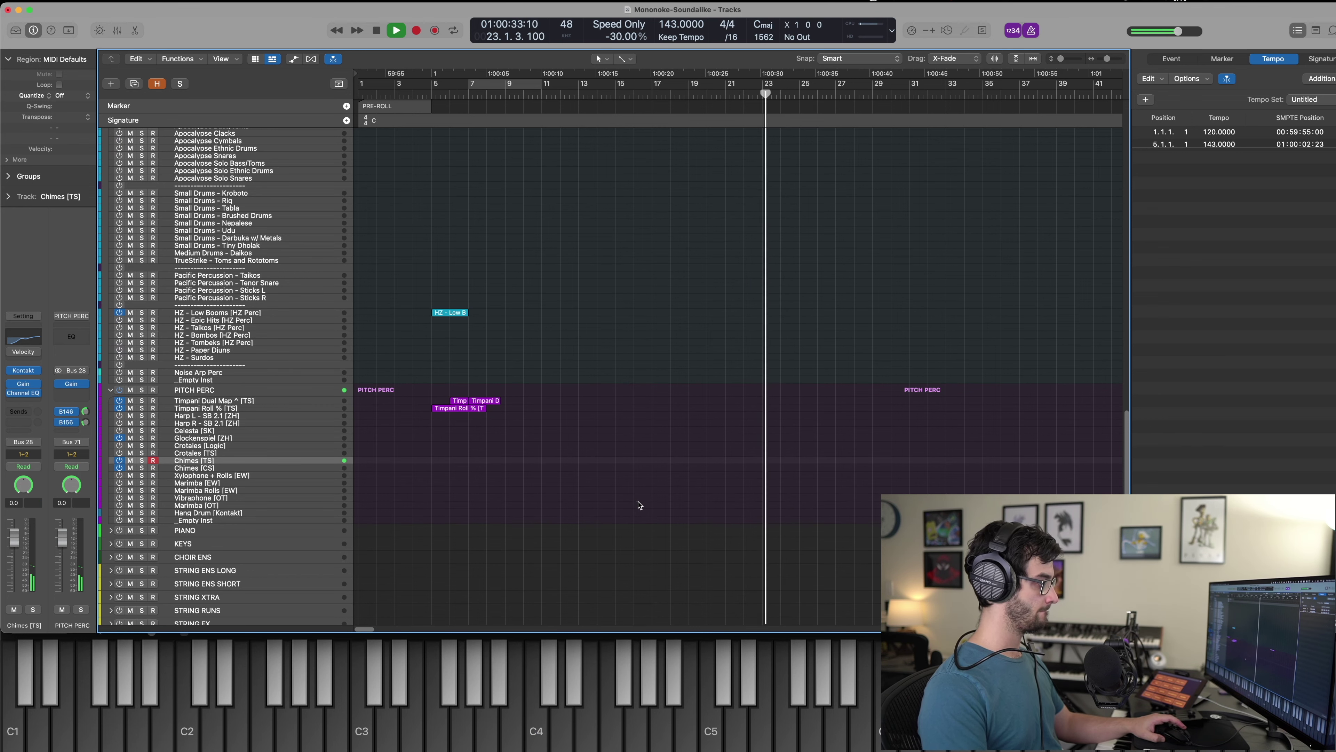
key("space")
key("space")
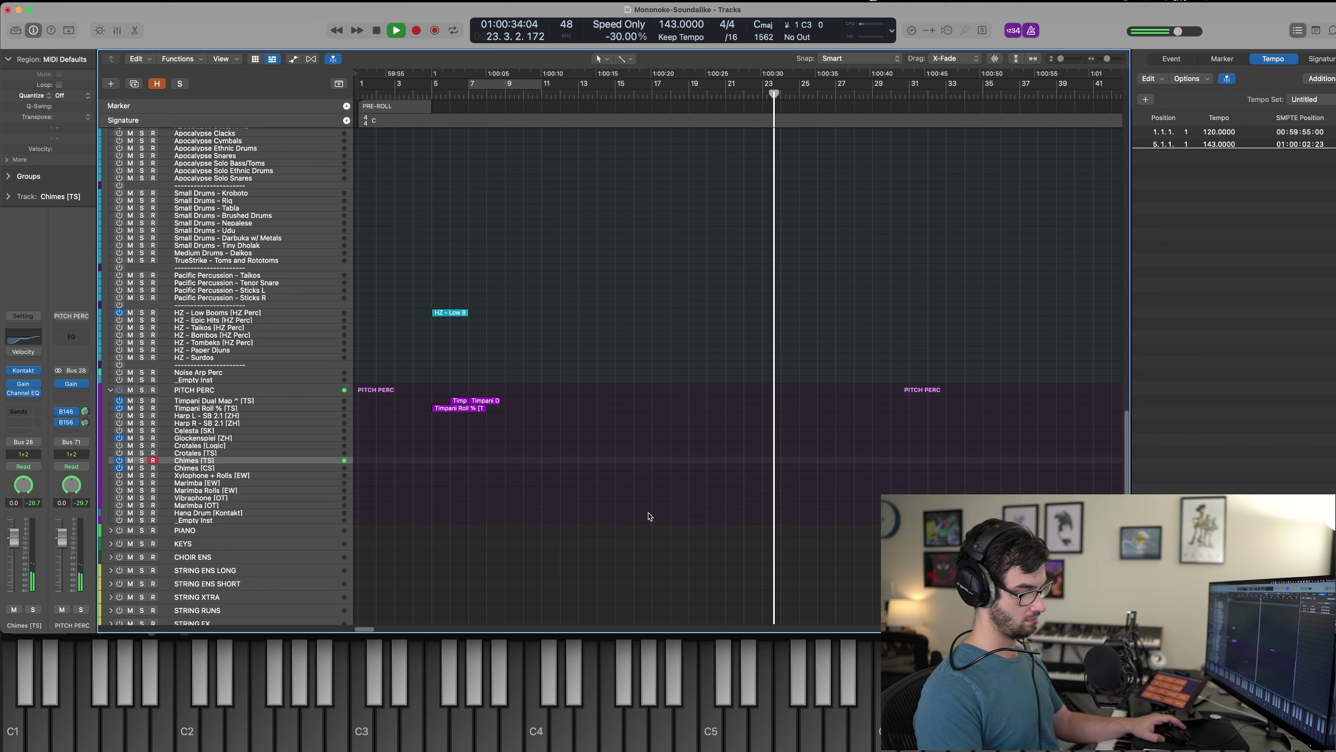
key("shift+r")
key("space")
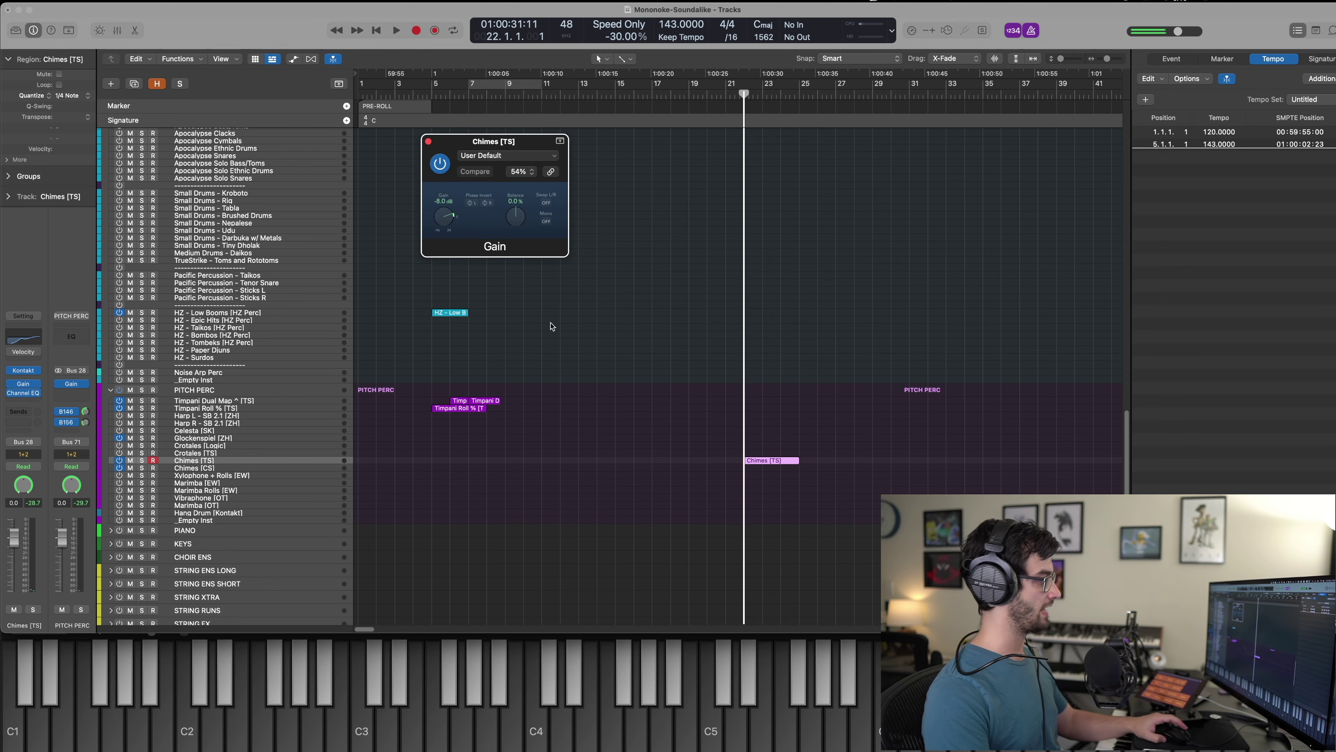
Set the Chimes [TS] track's Gain plug-in to -10.0 dB during playback and close its window.
key("space")
mouse_move(443, 220)
left_mouse_down()
mouse_move(431, 216)
mouse_move(441, 211)
left_mouse_up()
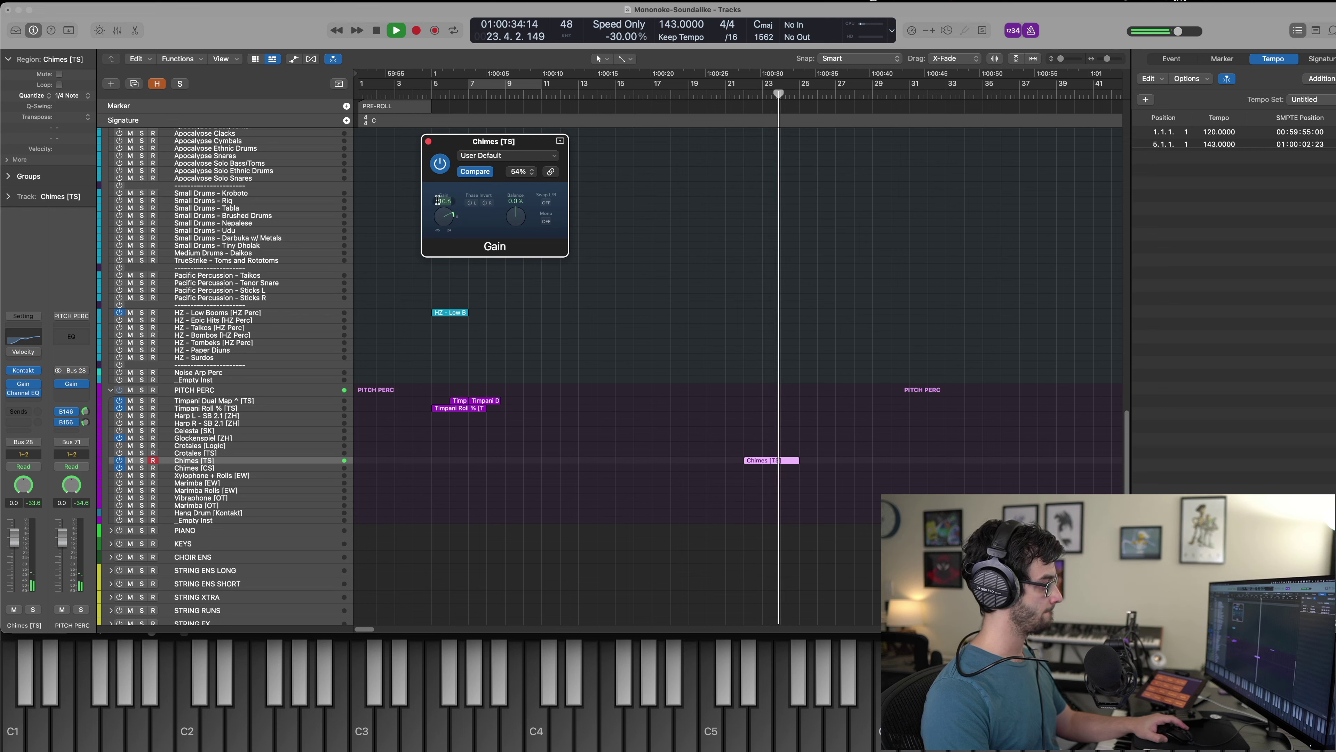
key("space")
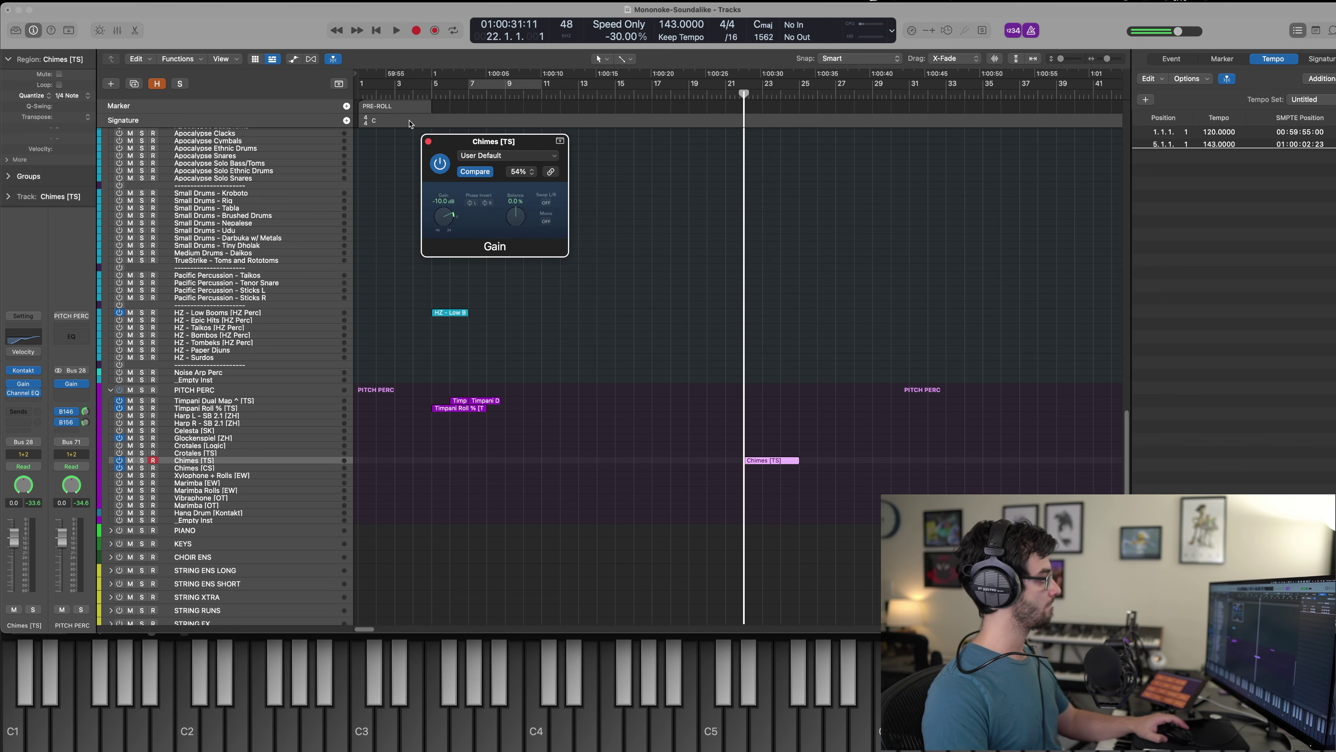
left_click(429, 142)
Capture a timpani roll from bar 22 on the Timpani Roll % [TS] track.
left_click(209, 408)
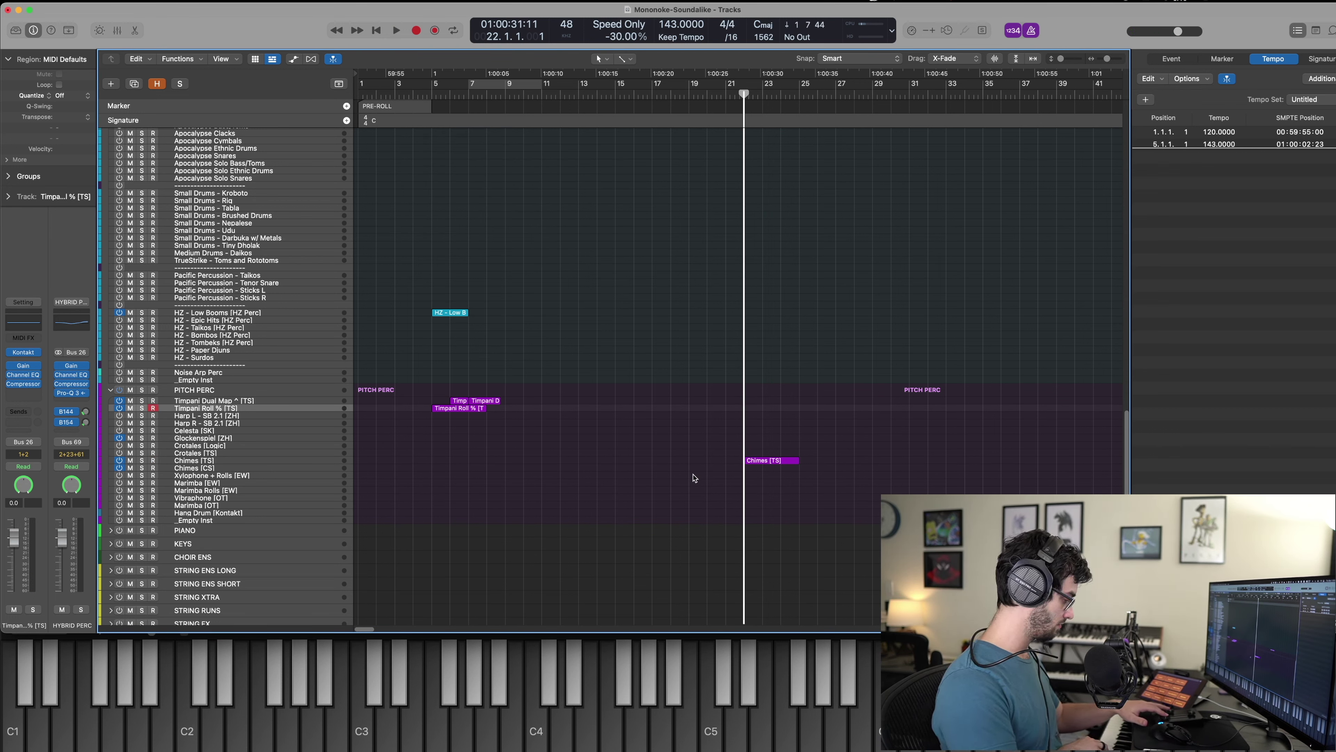
key("space")
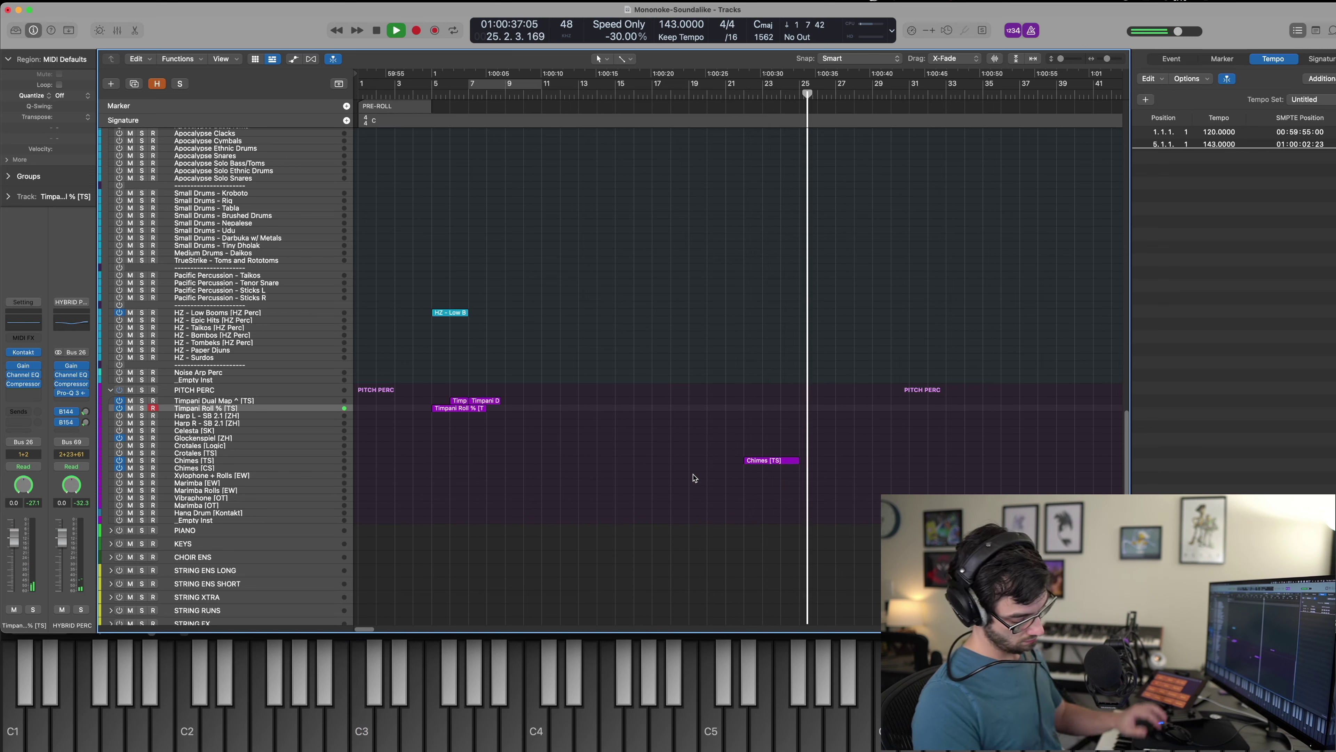
key("space")
Set the velocity of the note in the Chimes [TS] region to 30 and play it back from bar 22.
double_click(752, 460)
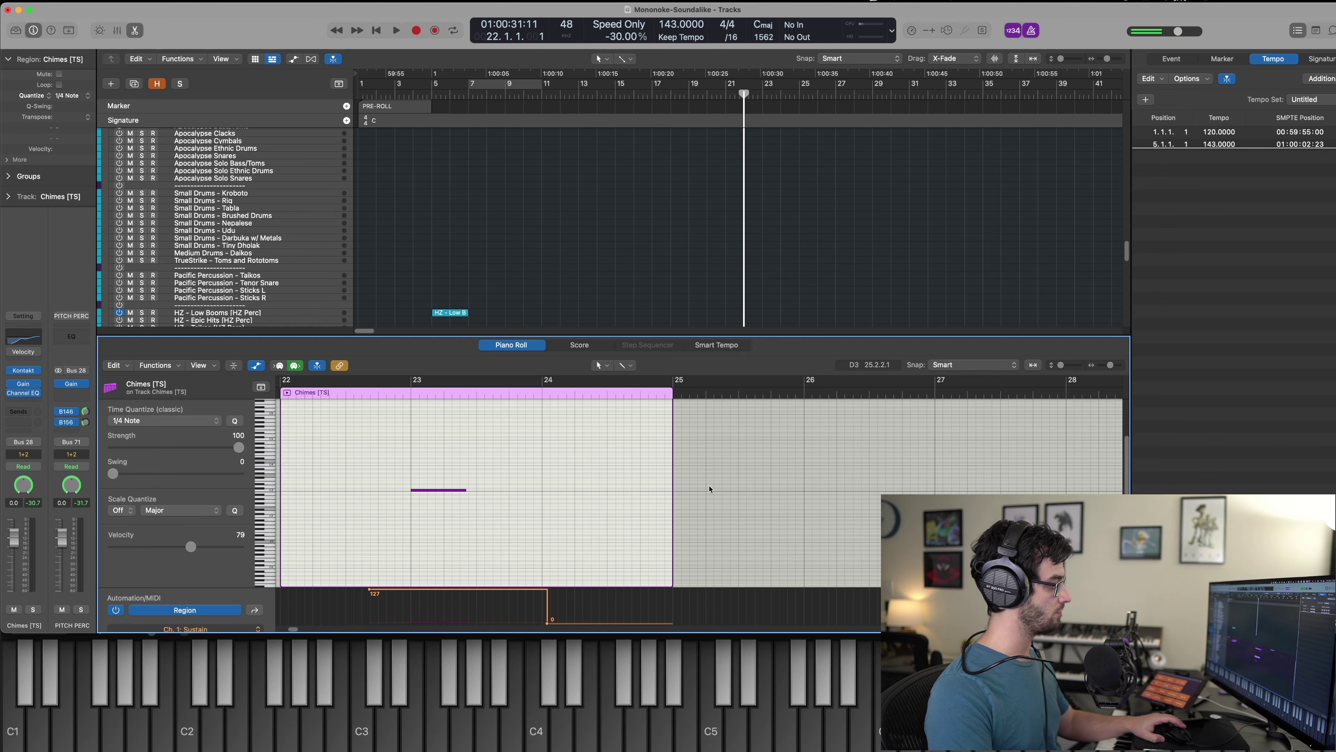
key("super+a")
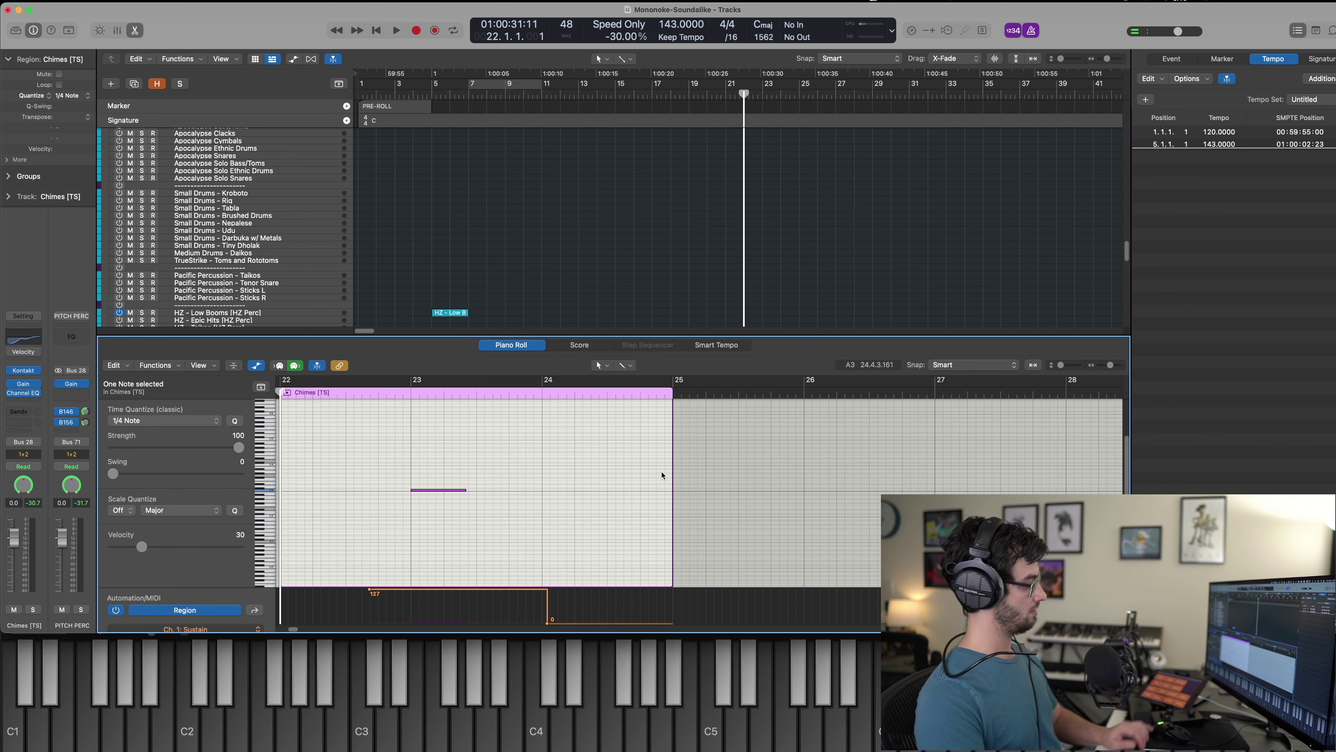
key("space")
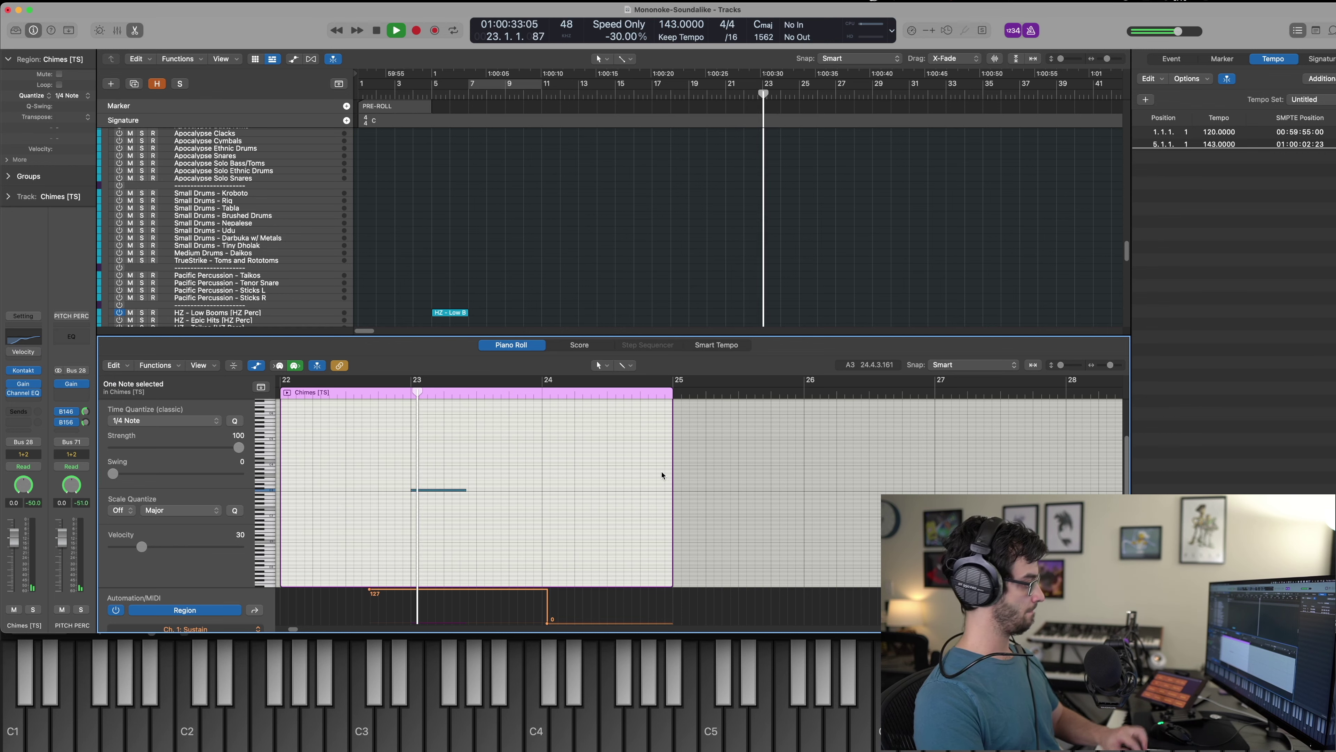
key("space")
key("p")
key("space")
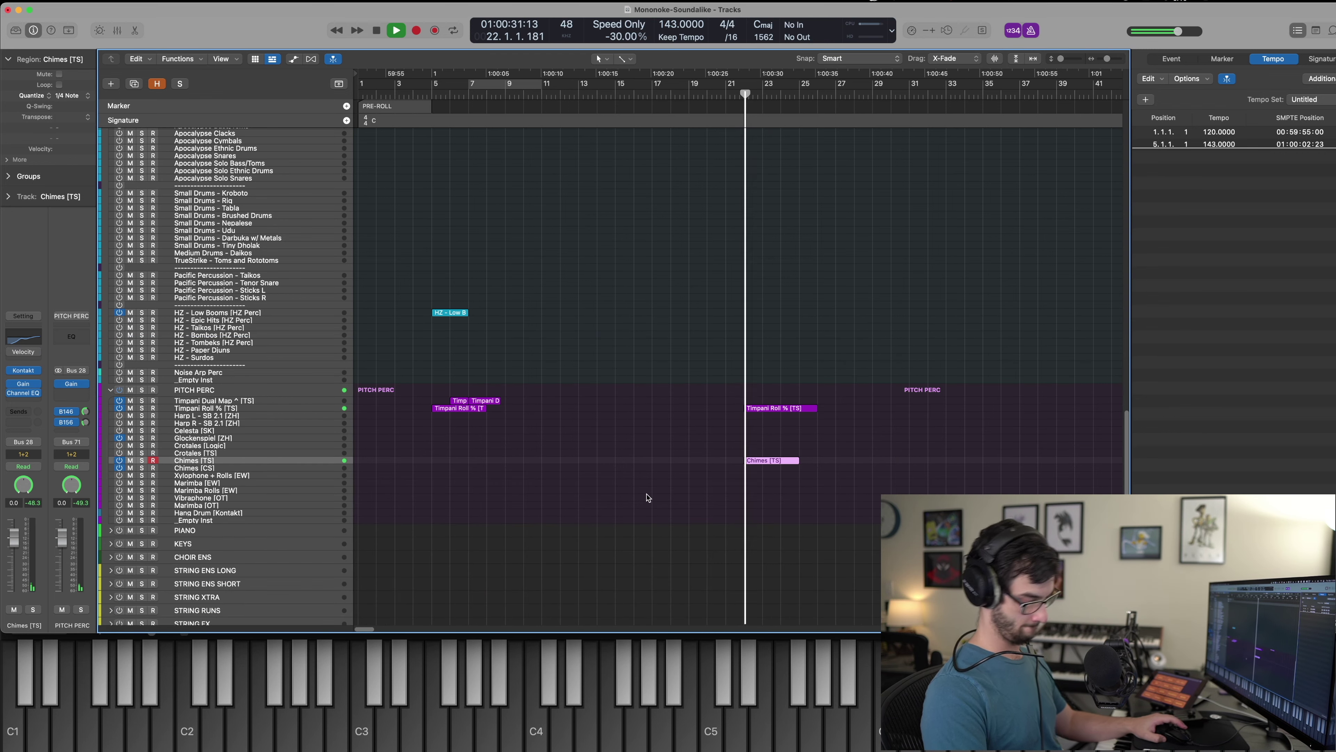
Raise the Chimes [TS] track's Gain plug-in to +1.9 dB, close its window and stop playback.
key("v")
left_click_drag(442, 204, 443, 214)
key("space")
key("space")
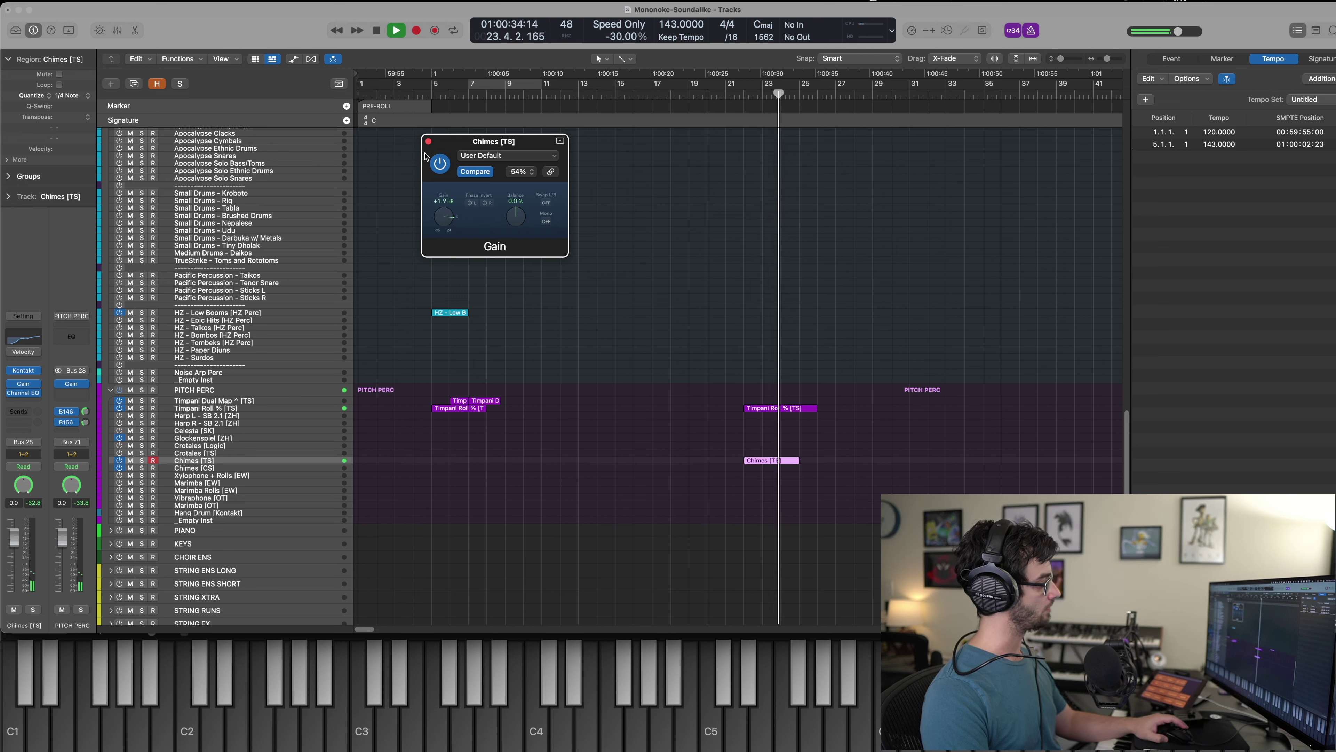
left_click(429, 142)
left_click(429, 146)
key("space")
Move the playhead to bar 5 and audition the Glockenspiel [ZH] track against the arrangement from there.
left_click(432, 99)
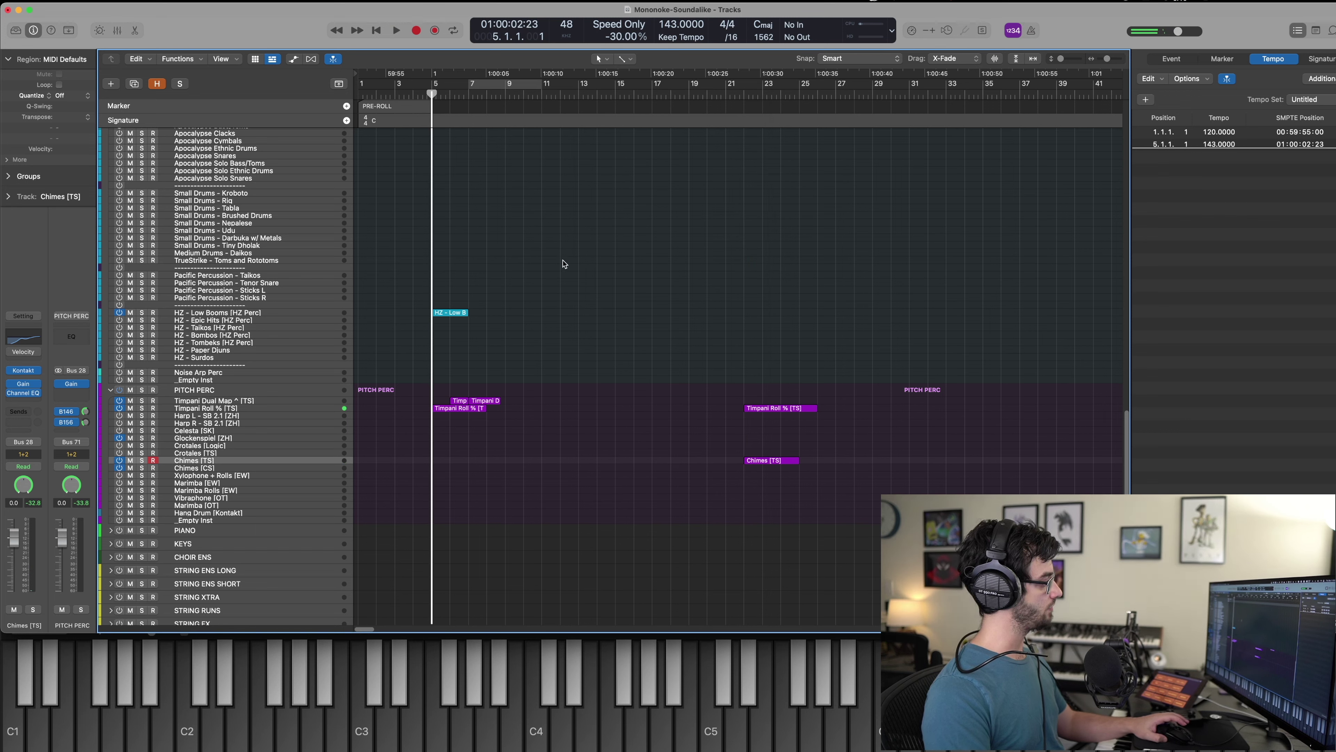
key("space")
key("space")
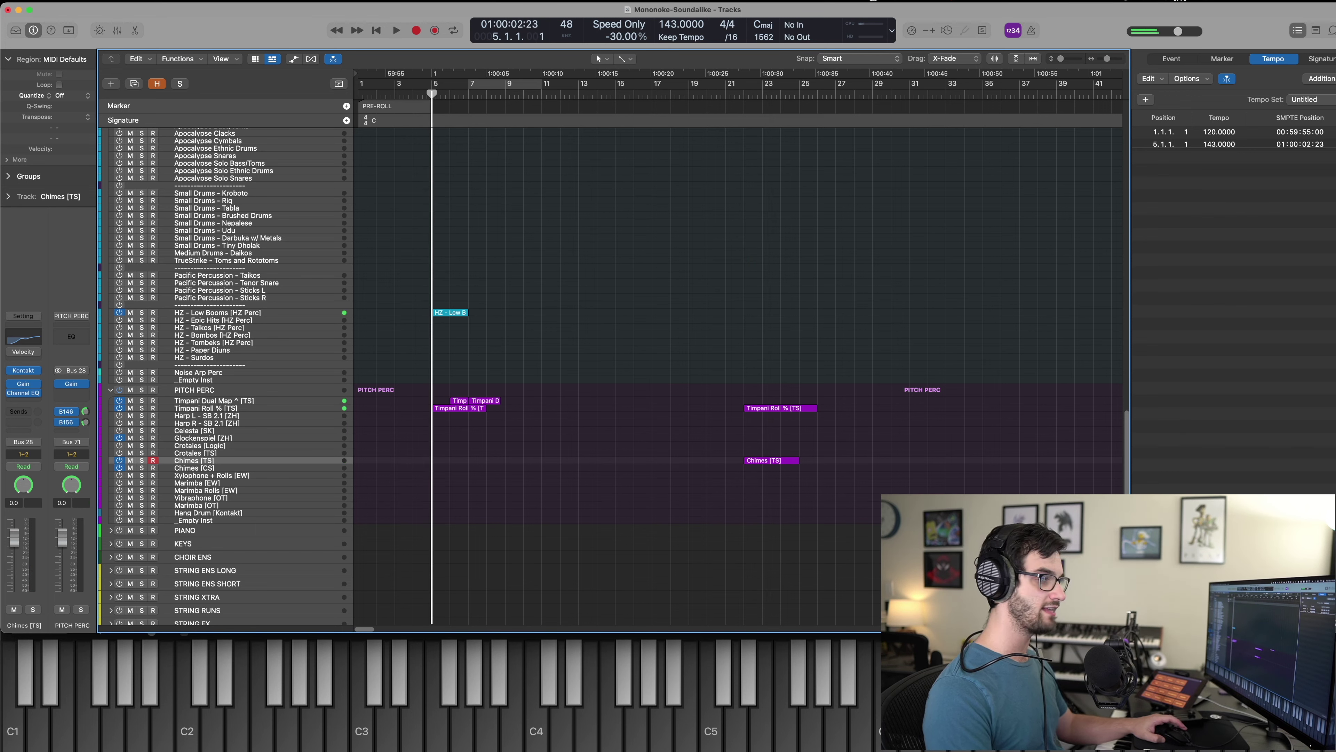
key("super+Tab")
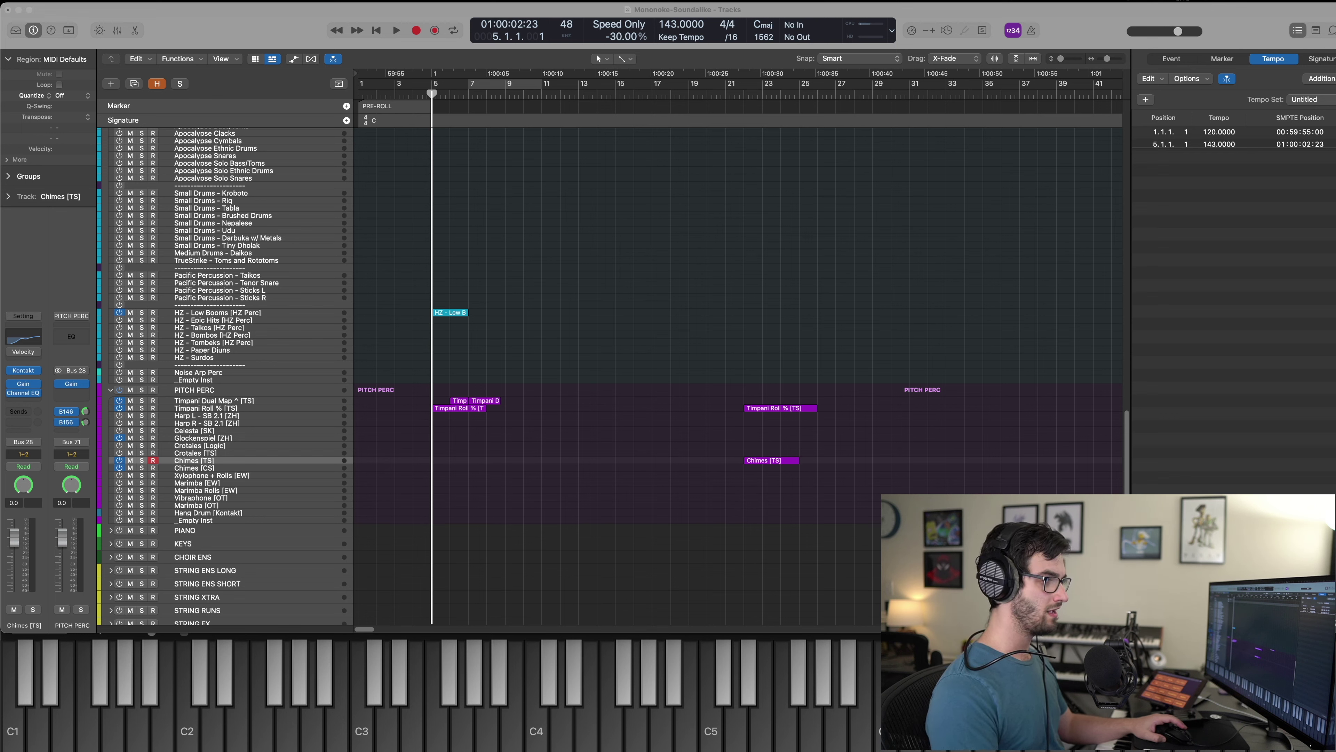
left_click(772, 286)
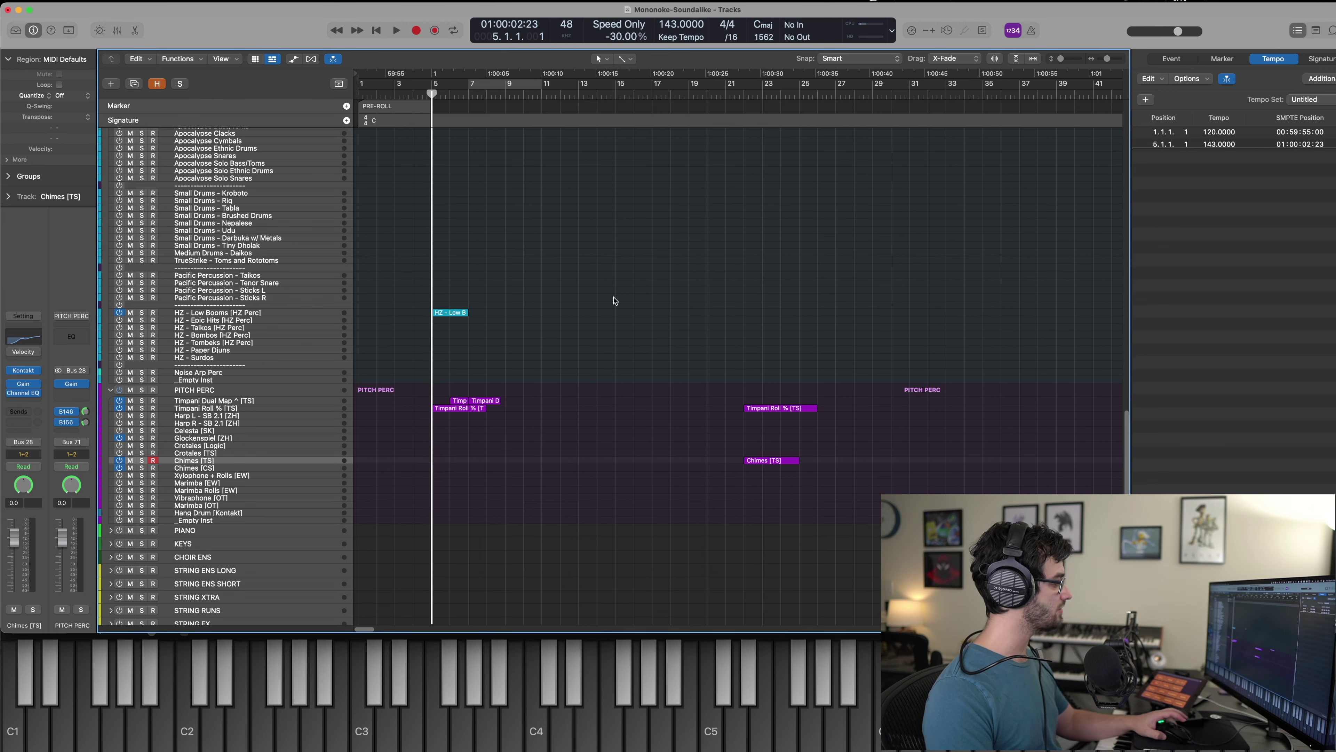
left_click(241, 431)
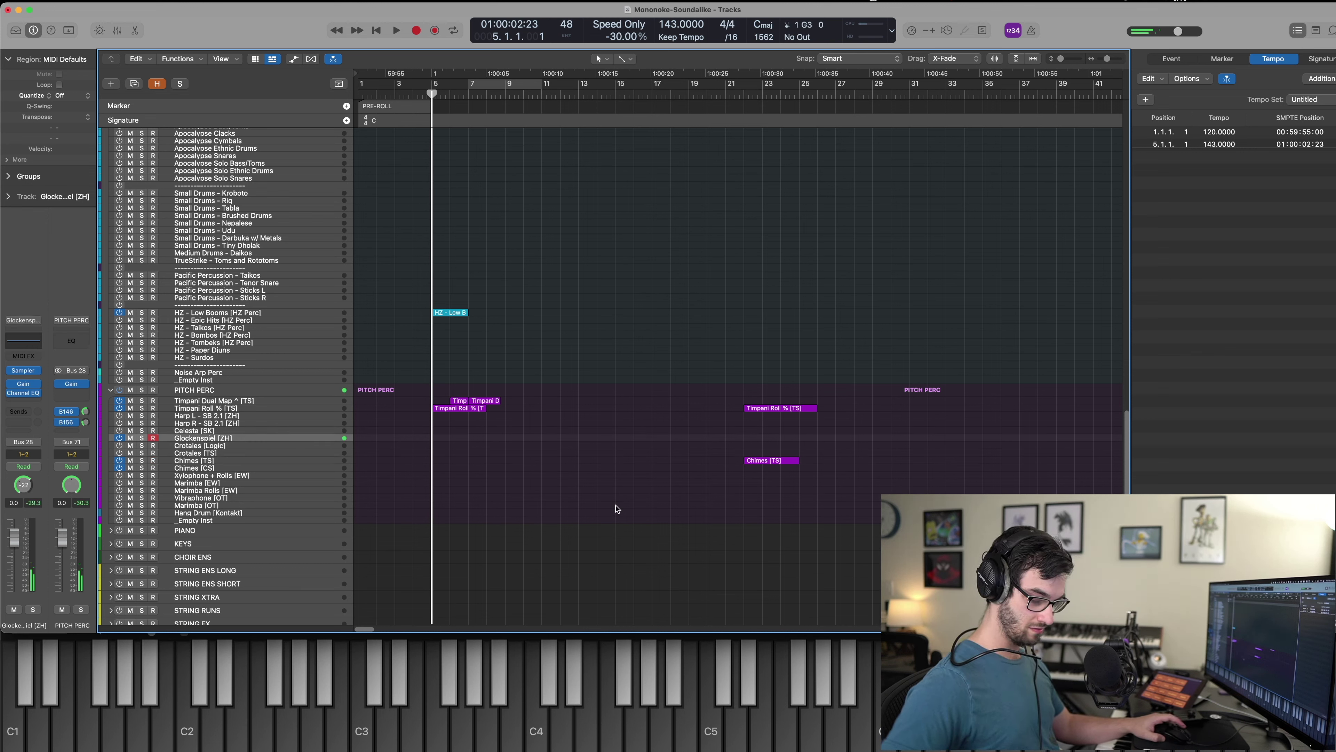
key("space")
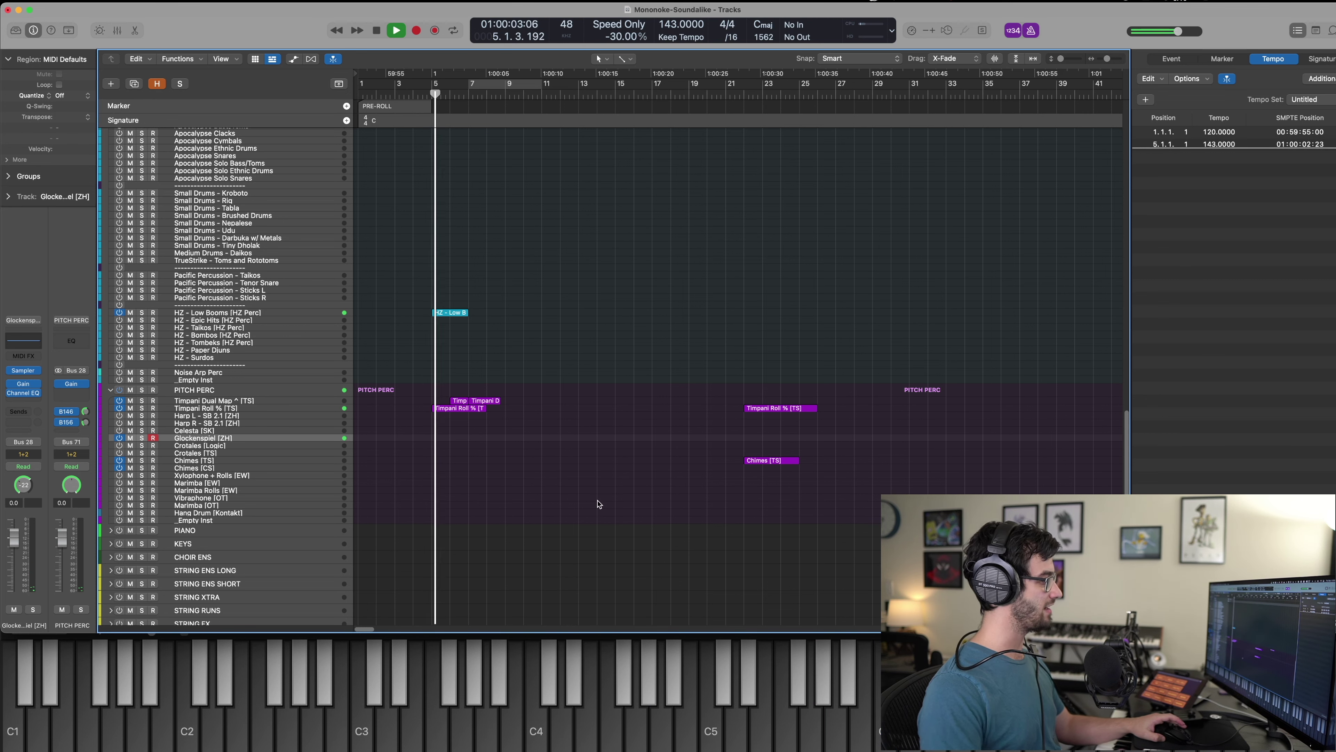
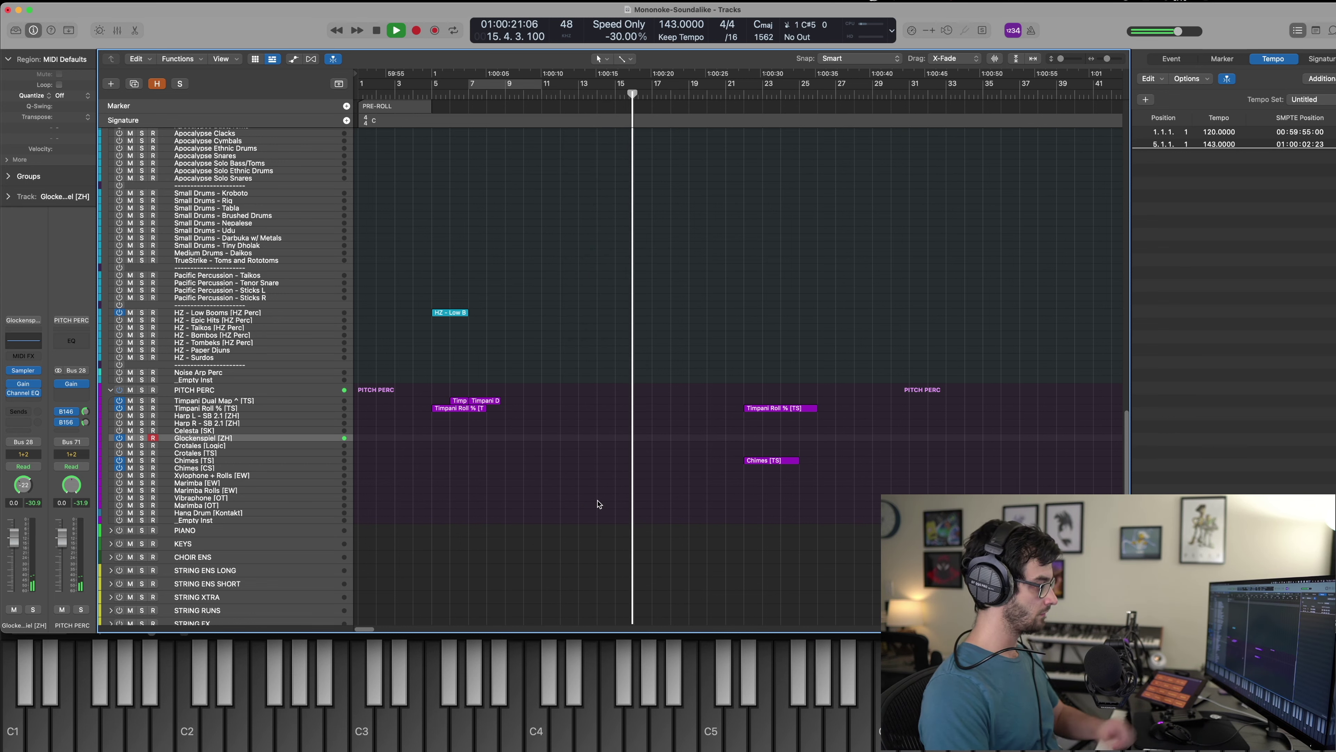
Stop playback and move the playhead back to bar 6.
key("space")
key("comma")
key("comma")
key("comma")
key("comma")
key("comma")
key("comma")
key("comma")
key("comma")
key("comma")
key("comma")
key("comma")
key("comma")
scroll(596, 347, "up", 10)
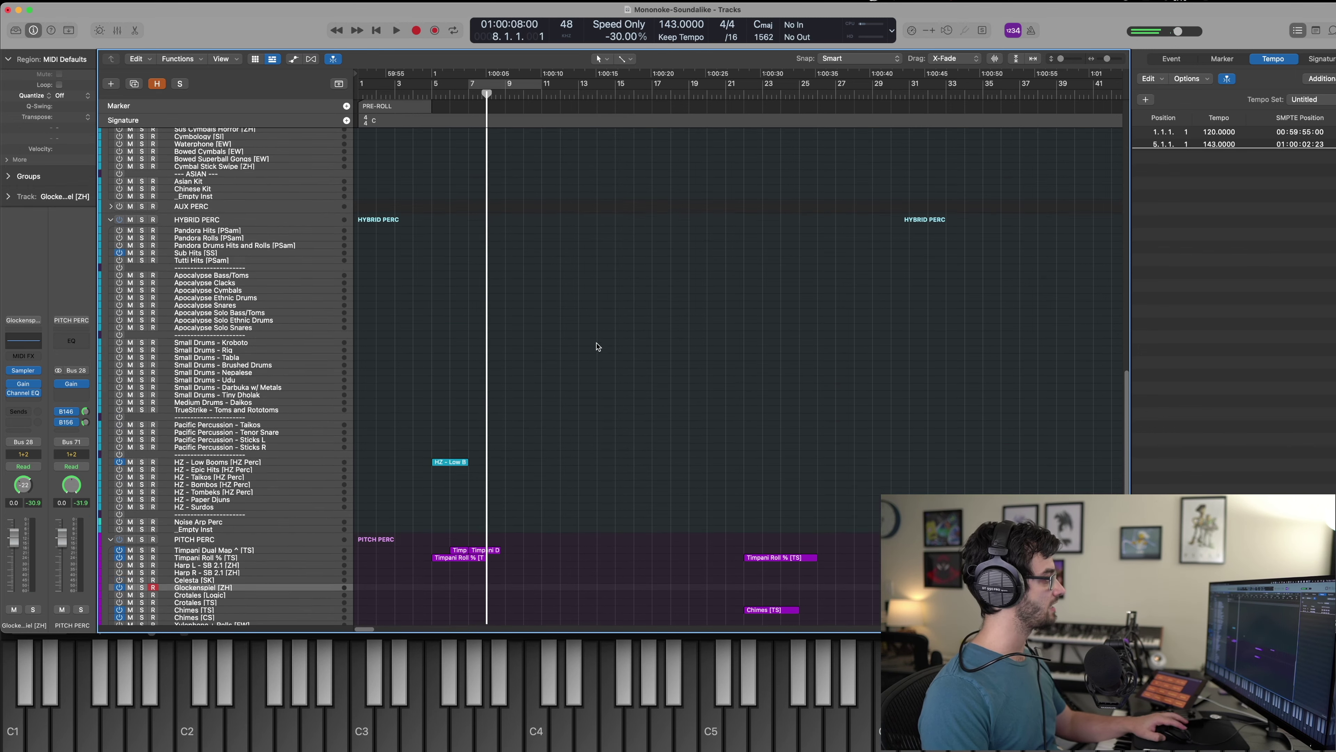
scroll(521, 410, "up", 7)
key("period")
scroll(500, 308, "up", 3)
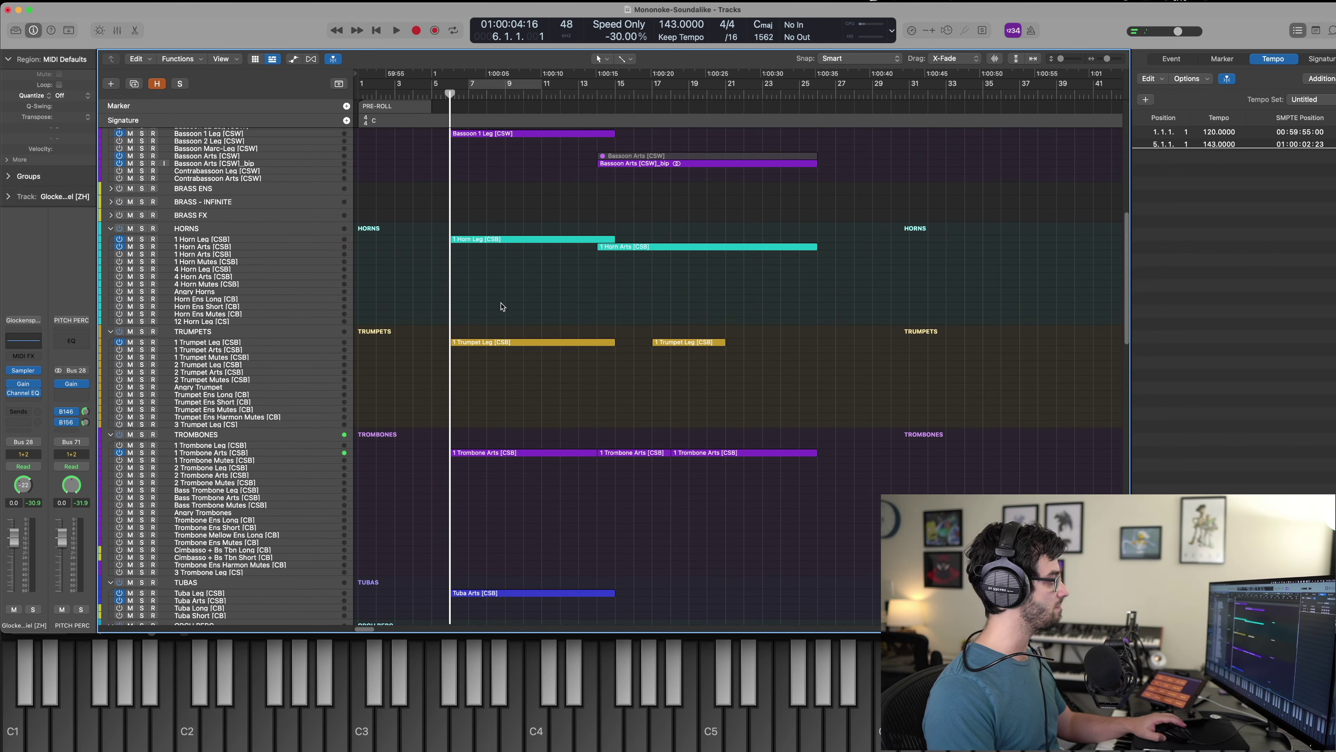
Copy the Flute Arts [CSW] region at bar 6 onto the Glockenspiel [ZH] track at the same position.
left_click(499, 239)
scroll(499, 248, "up", 4)
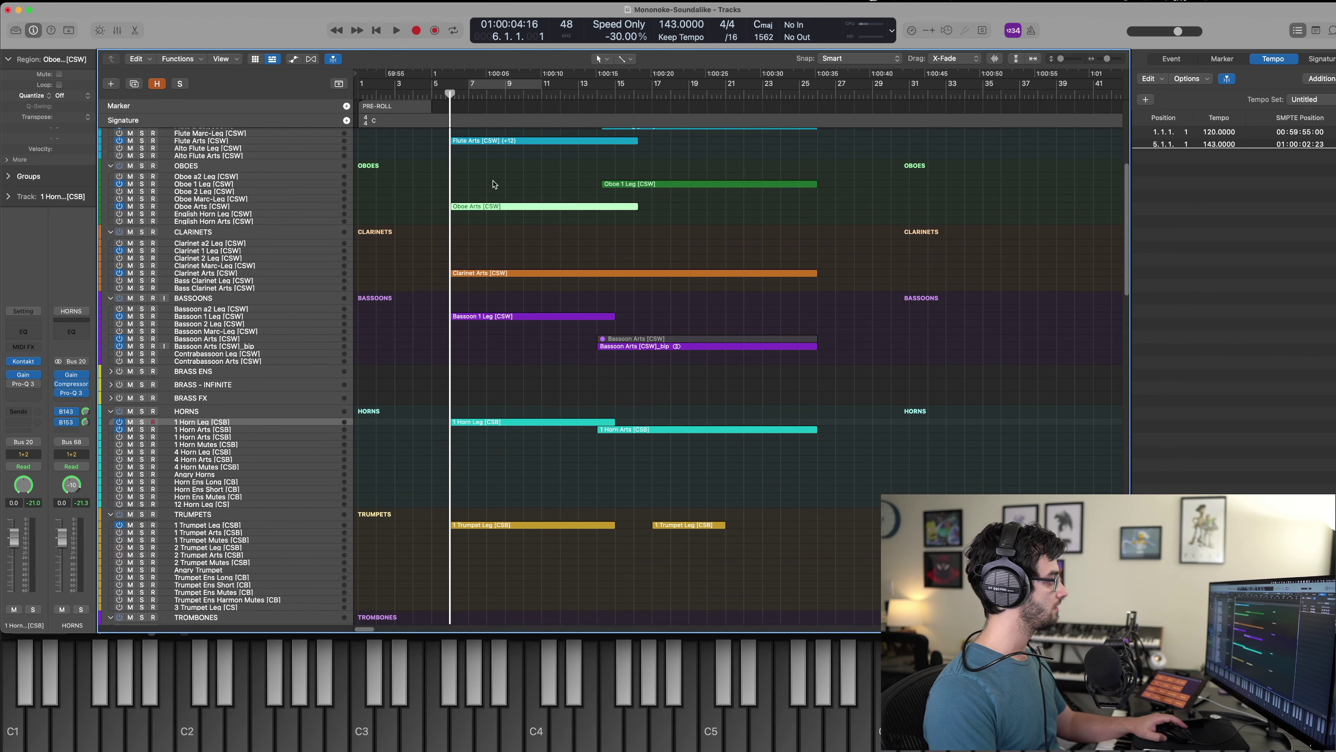
left_click(491, 140)
scroll(497, 367, "down", 15)
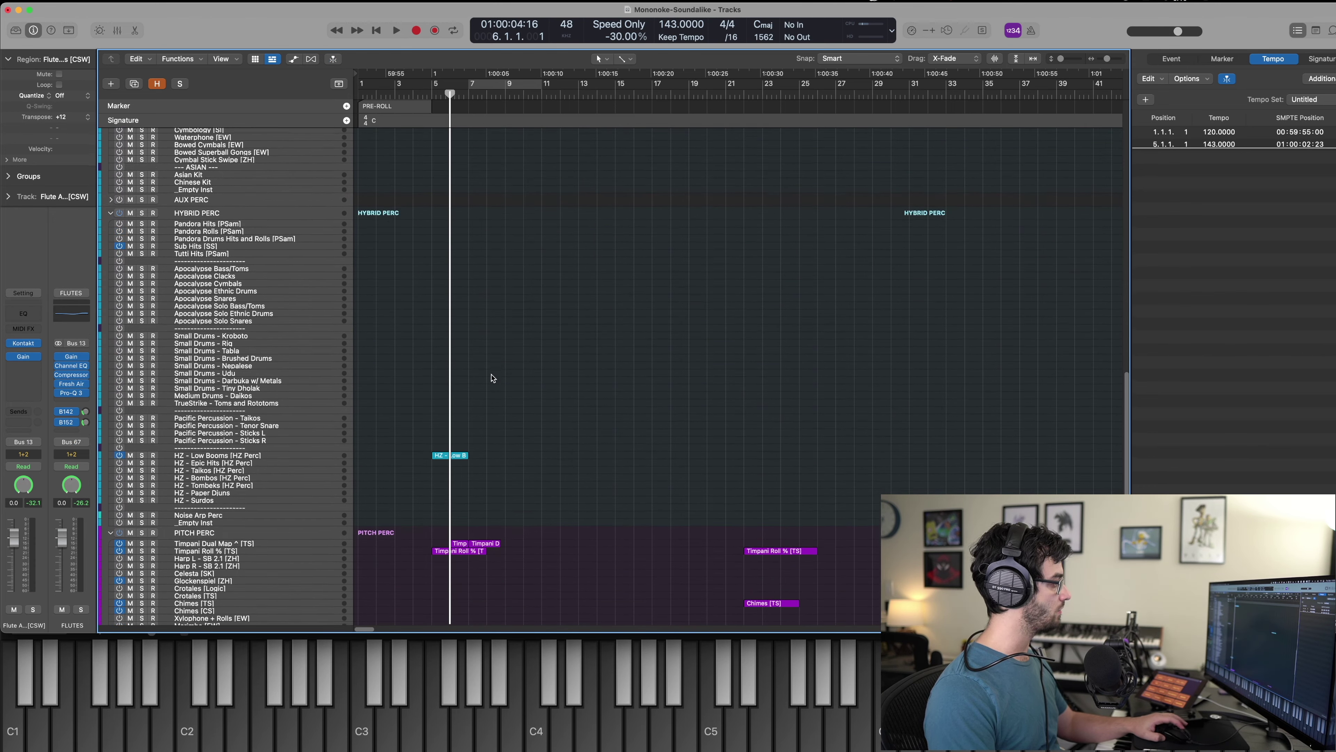
scroll(491, 375, "down", 9)
scroll(494, 368, "up", 9)
left_click(493, 367)
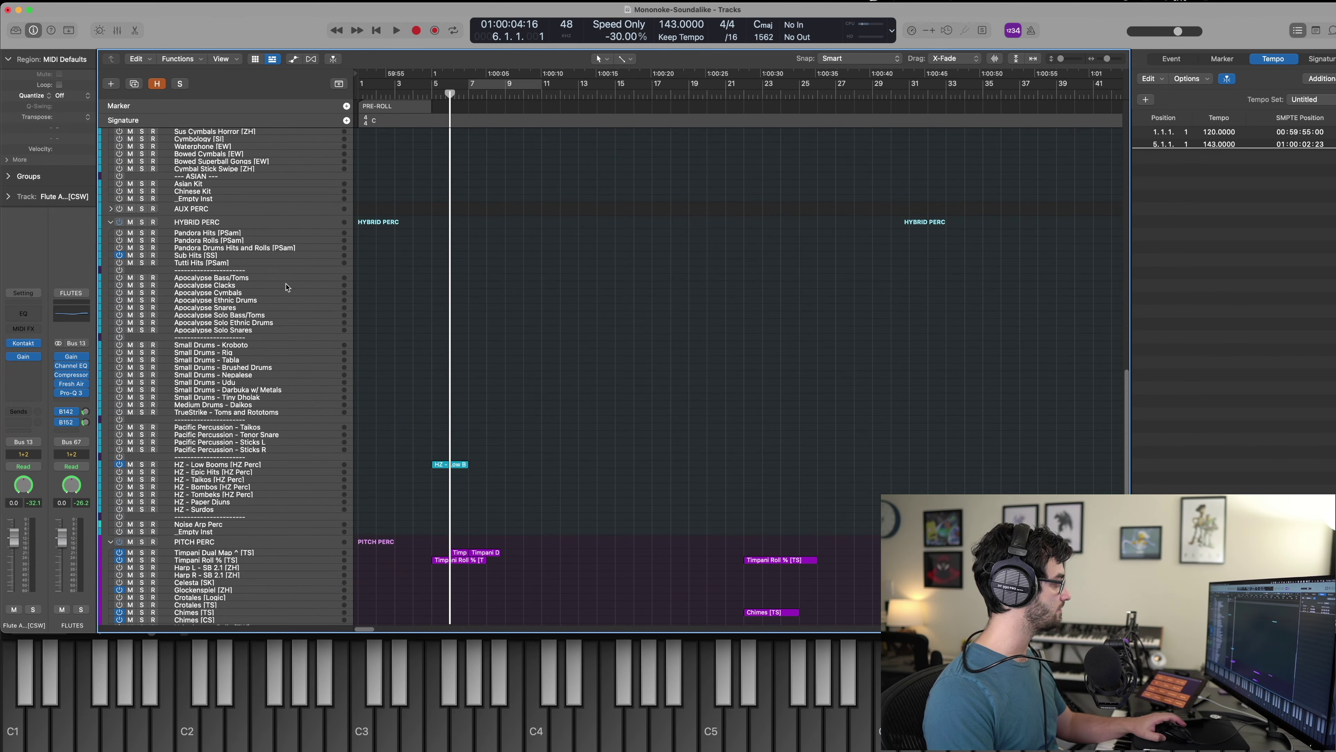
scroll(287, 287, "up", 5)
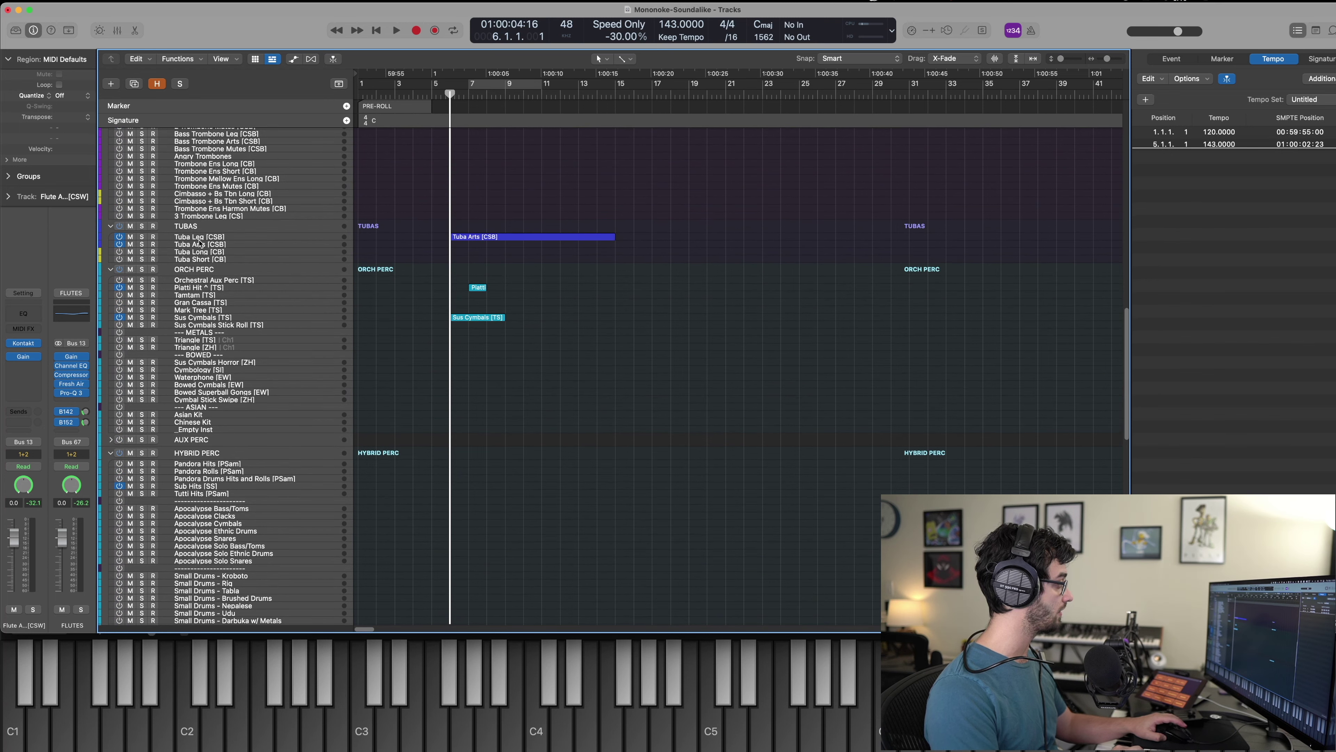
scroll(188, 371, "up", 4)
scroll(200, 384, "down", 10)
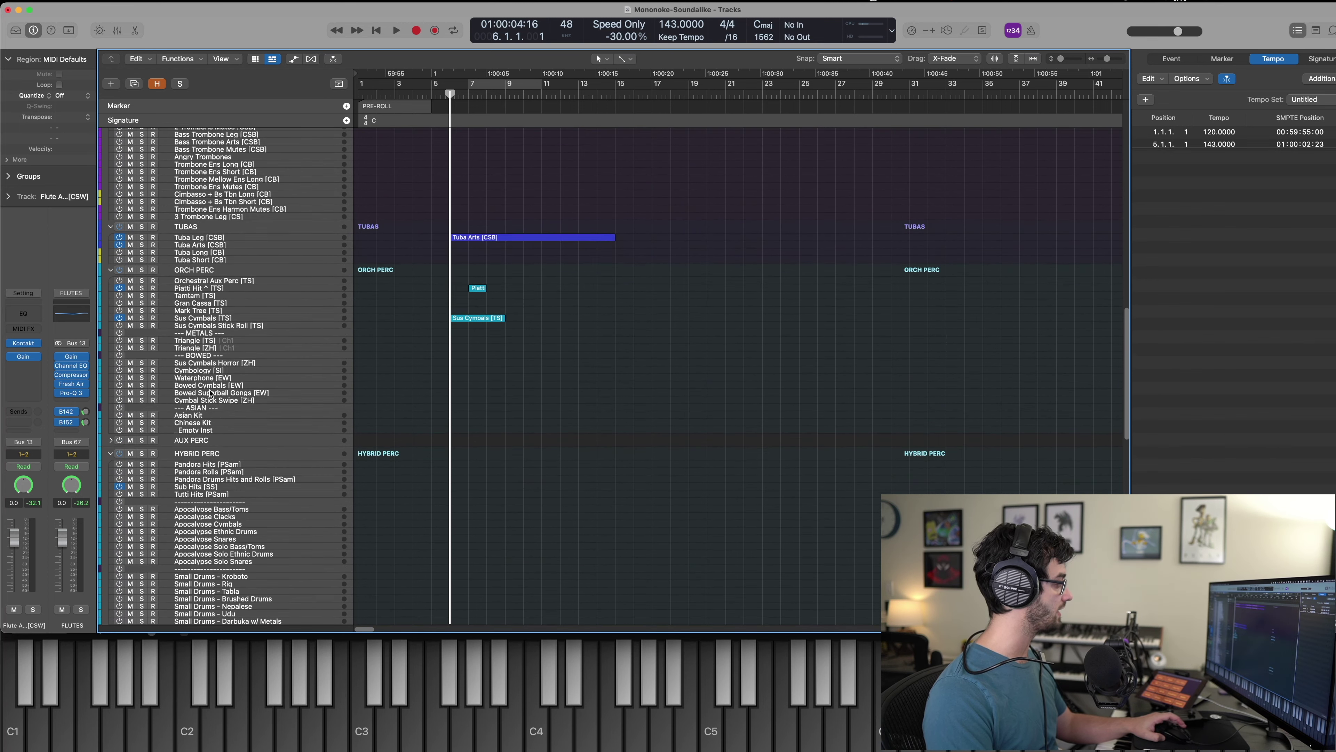
scroll(210, 397, "down", 3)
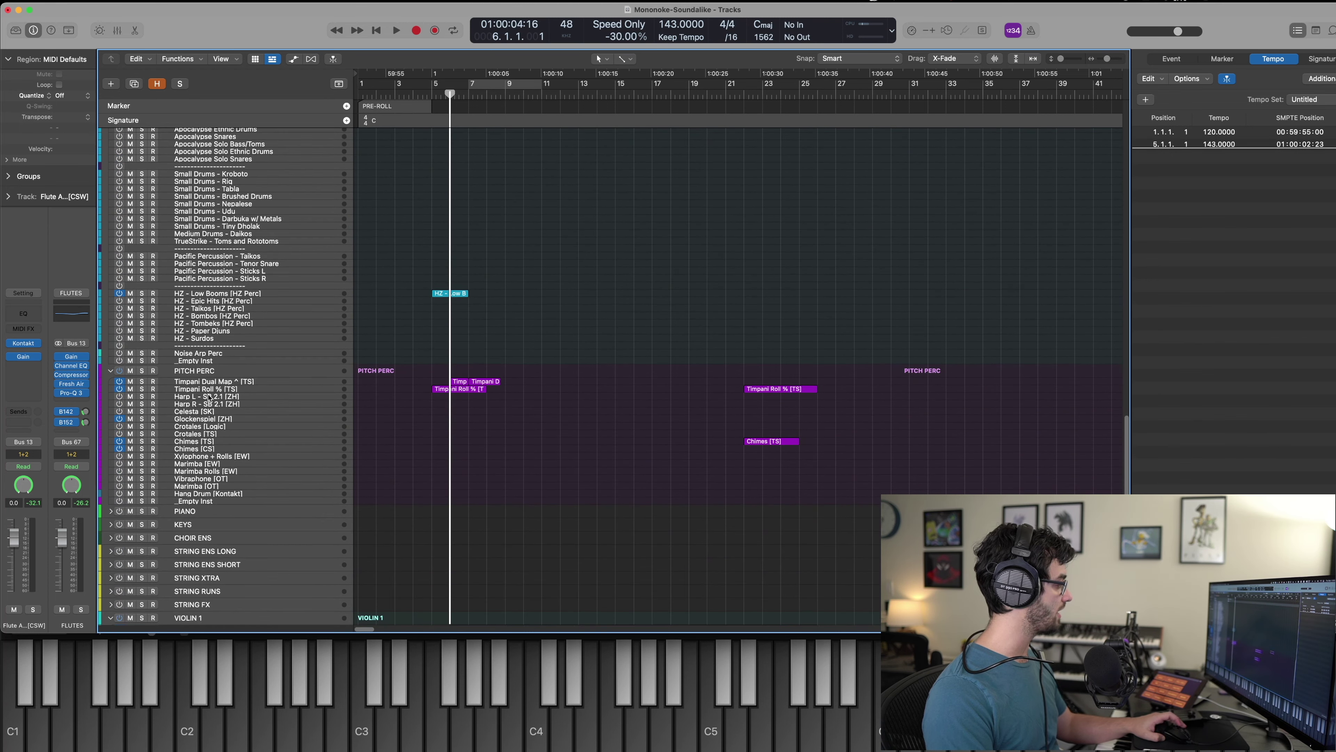
left_click(219, 419)
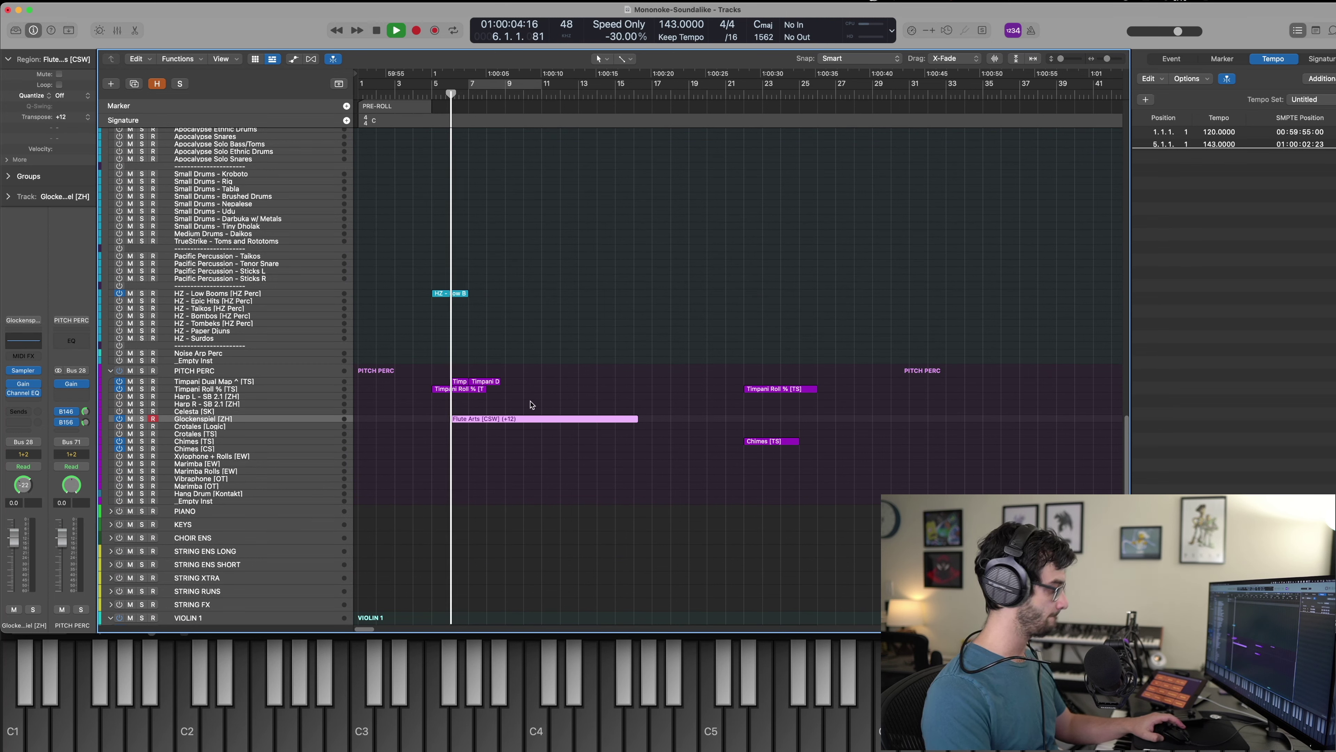
Audition the Glockenspiel [ZH] track soloed and remove the low note at the start of bar 7 from its Flute Arts region.
key("s")
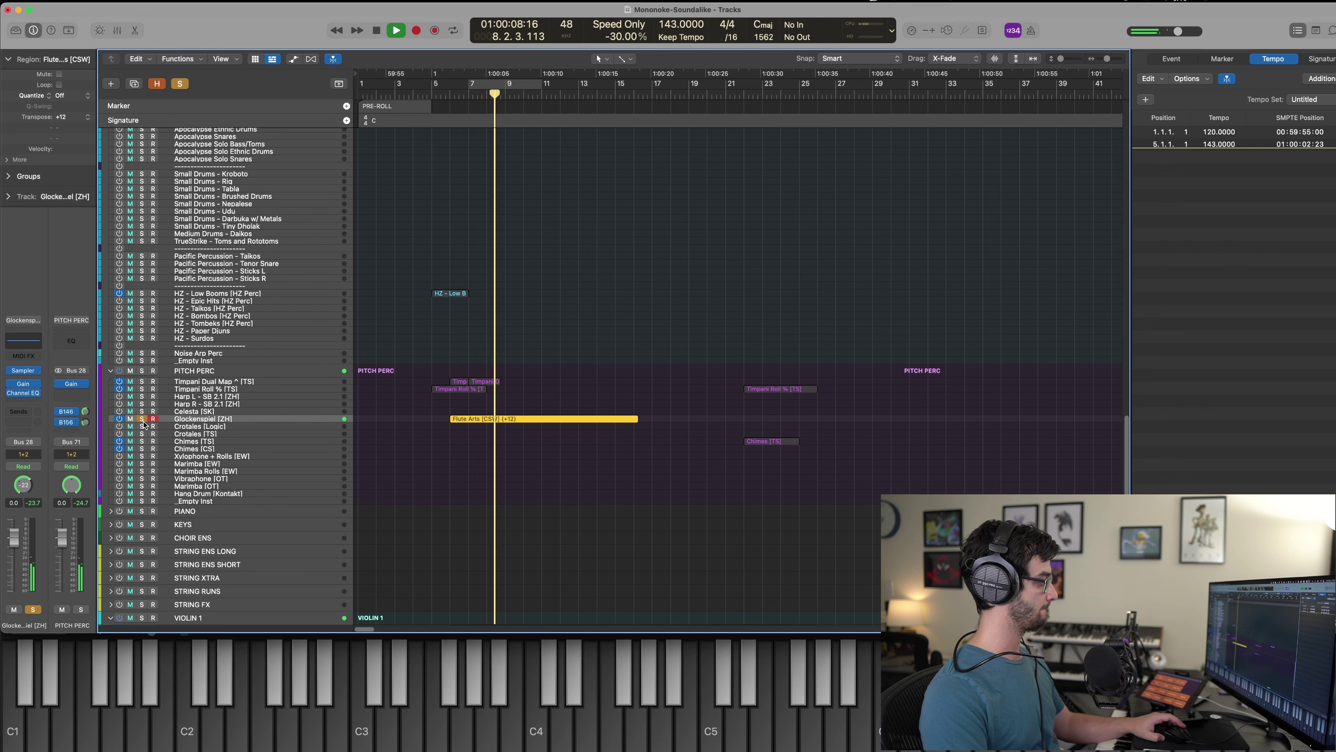
key("e")
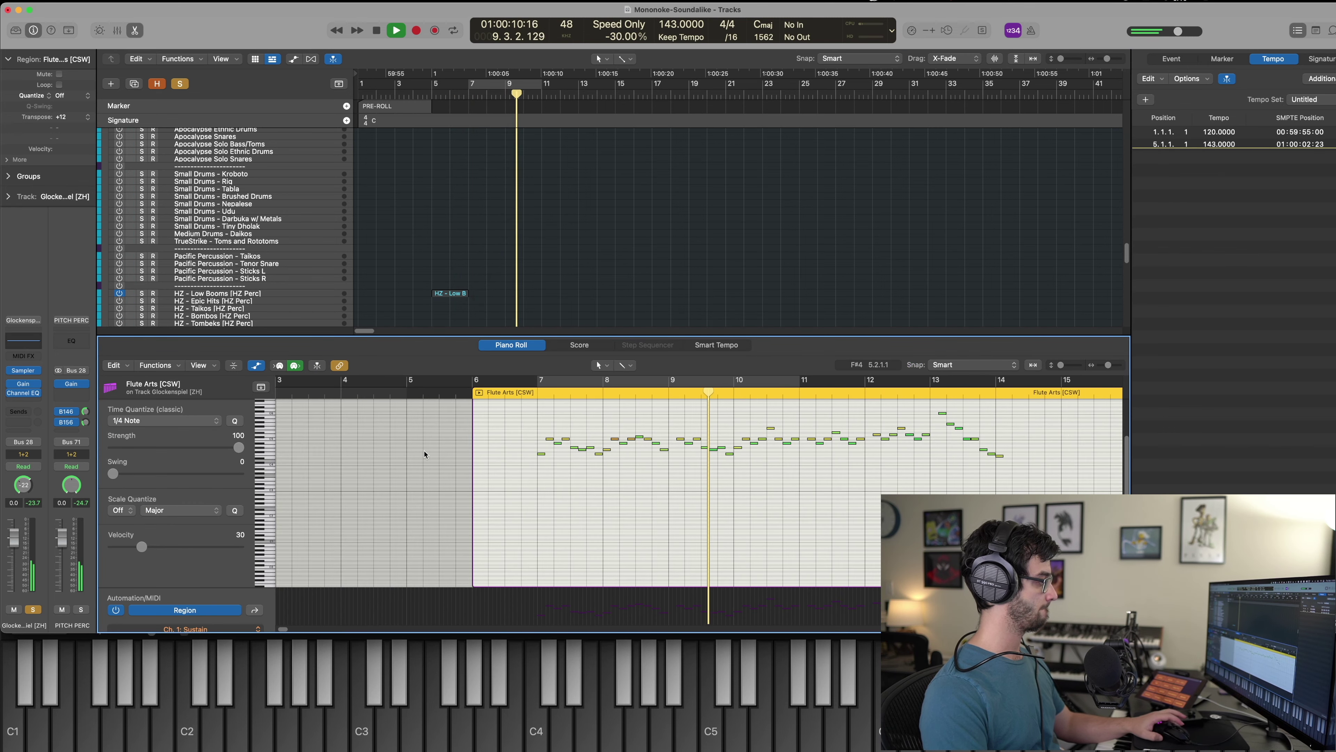
key("space")
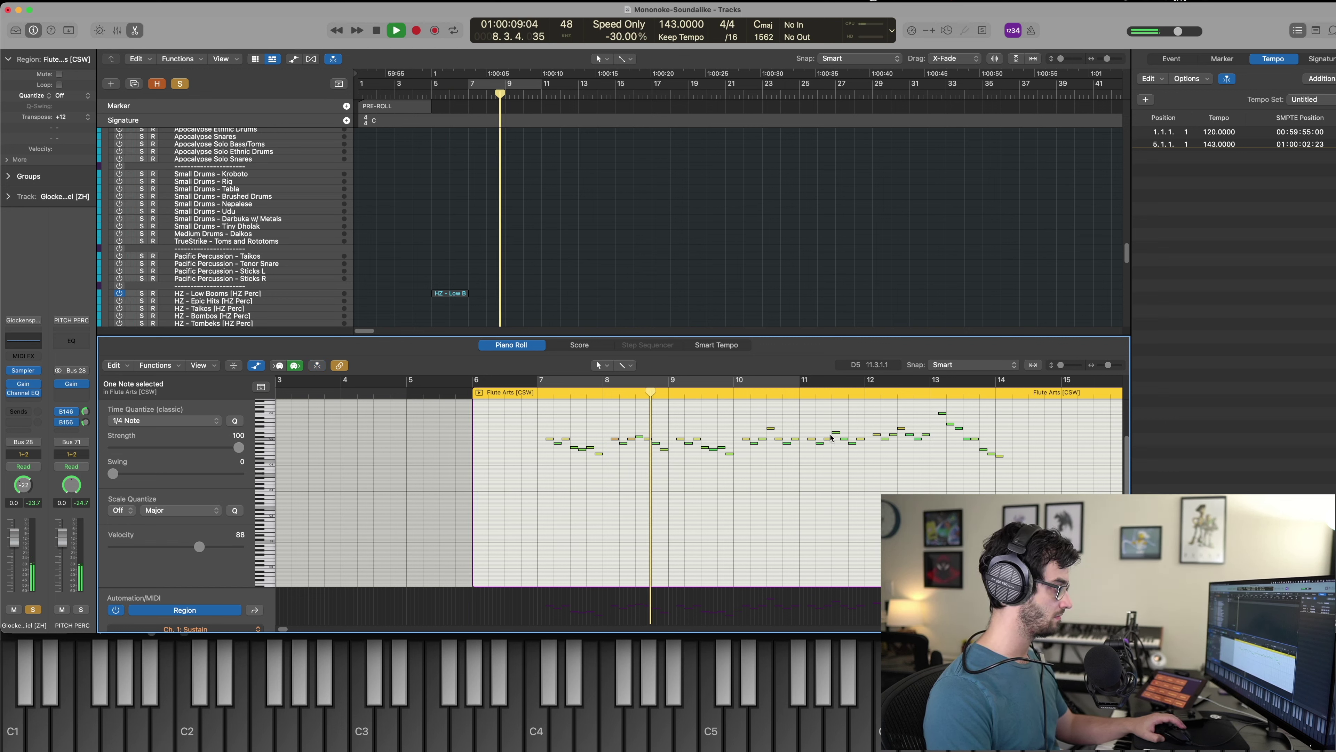
key("p")
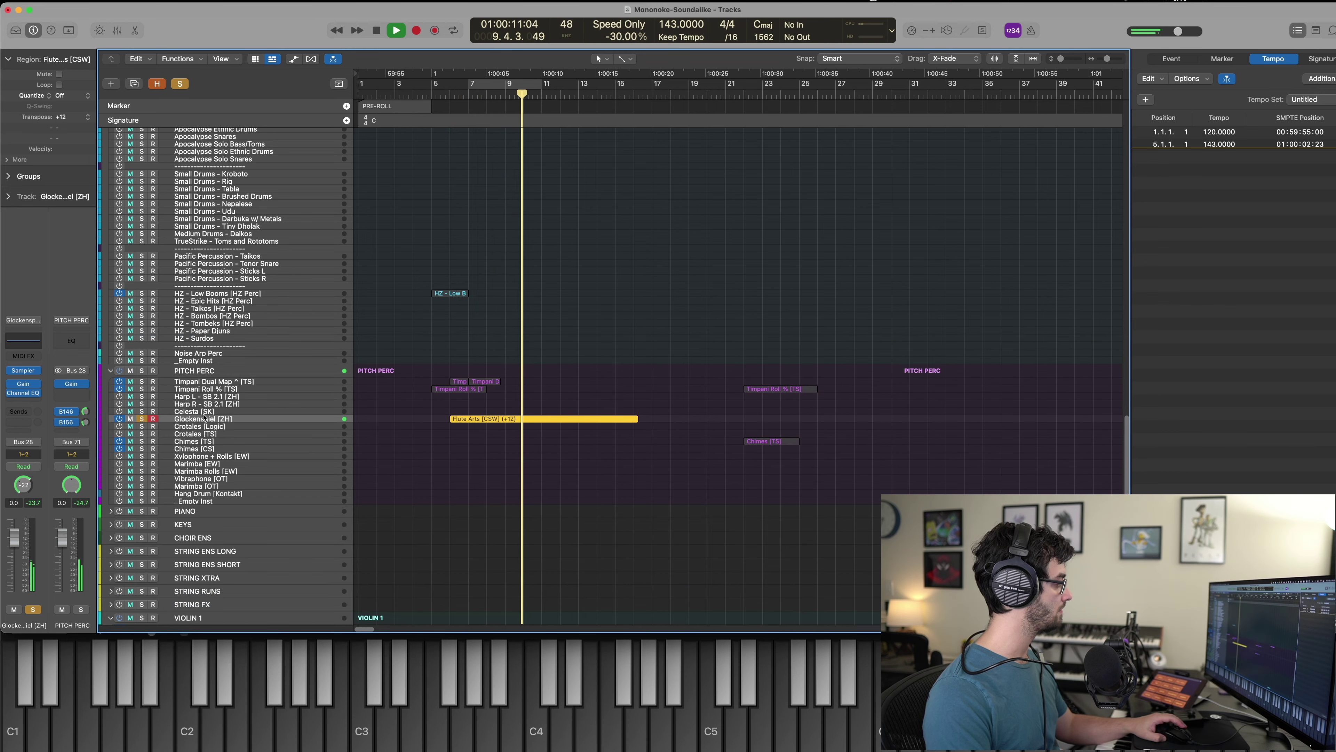
key("p")
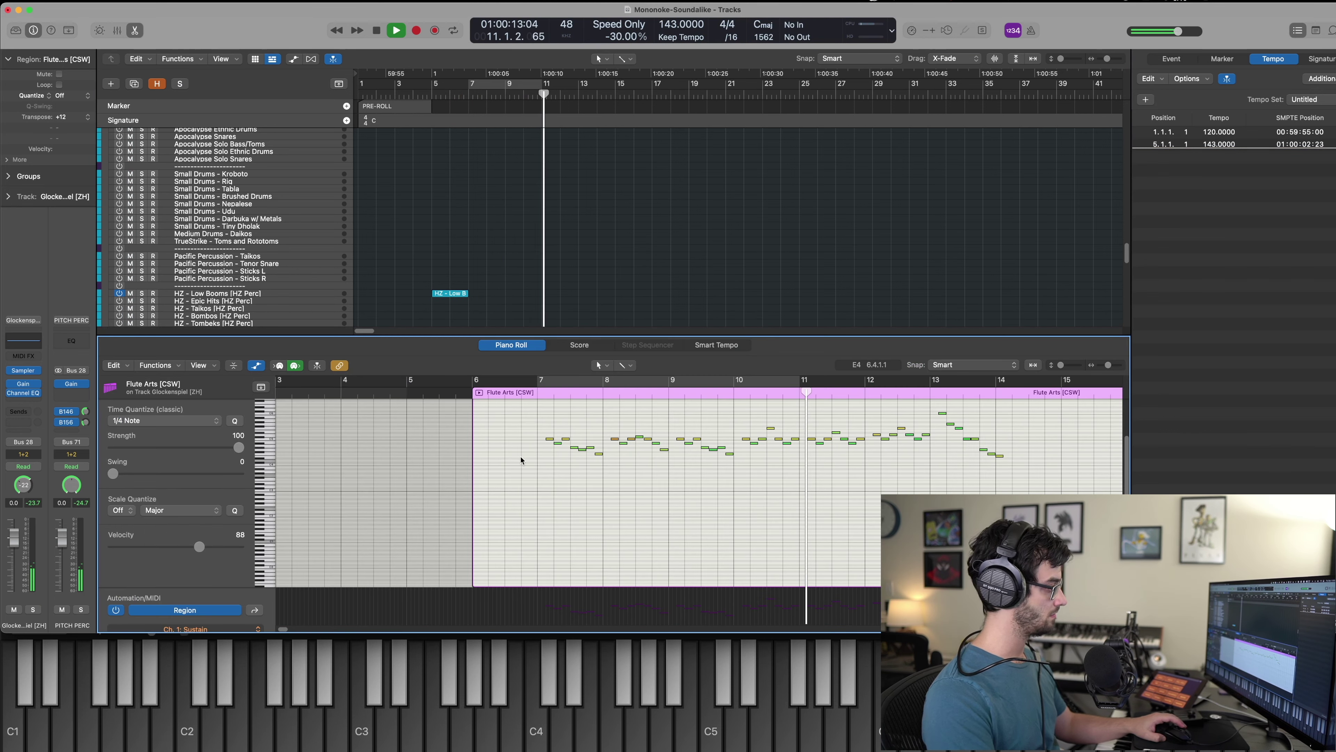
Move the playhead to bar 7 and, during playback, set the velocity of all notes in the glockenspiel's Flute Arts region to 60.
key("space")
key("comma")
key("comma")
key("comma")
key("comma")
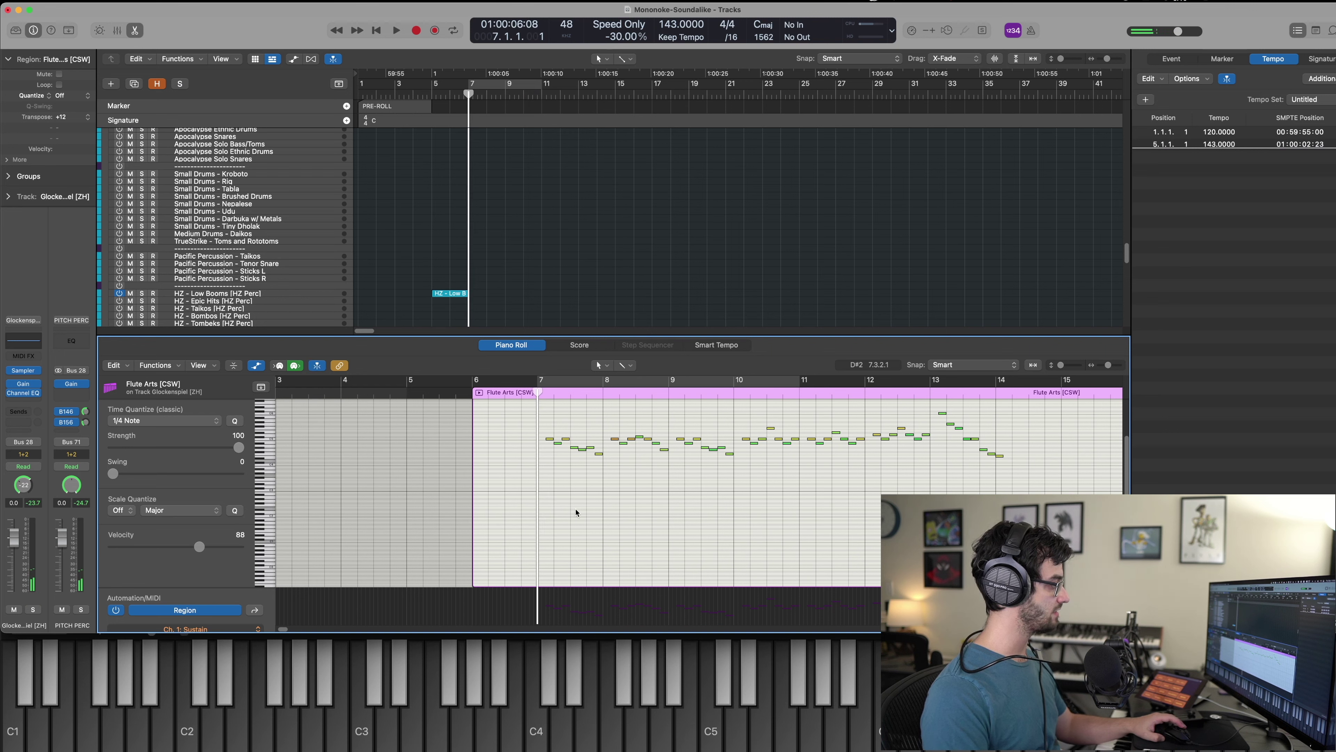
key("space")
key("super+a")
key("ctrl+alt+6")
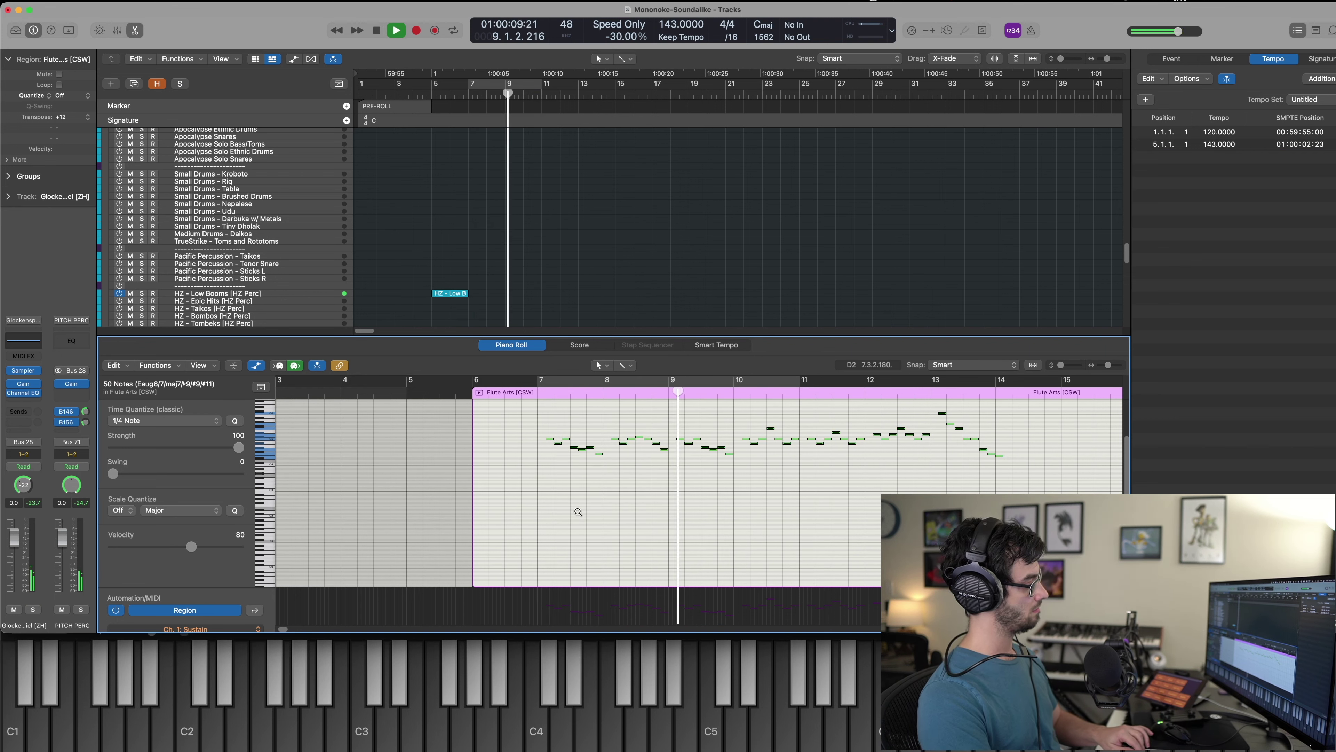
key("ctrl+alt+6")
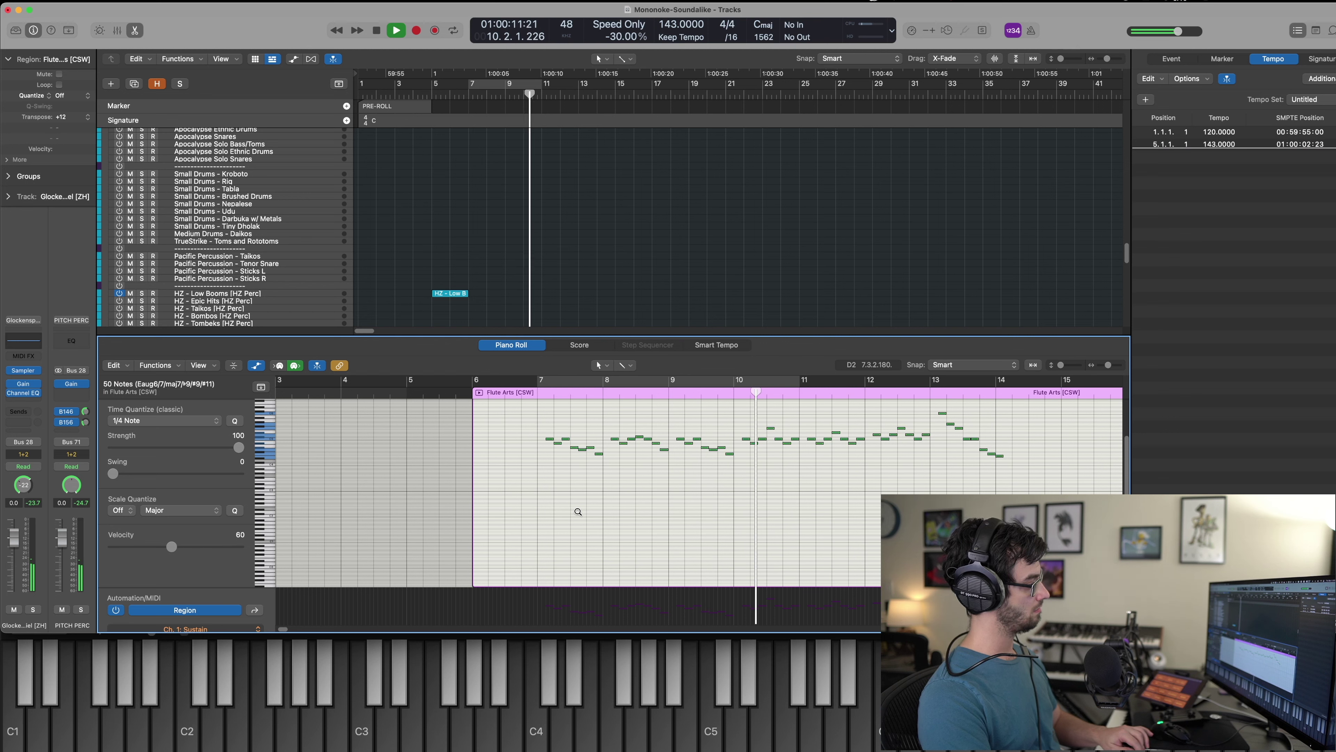
key("space")
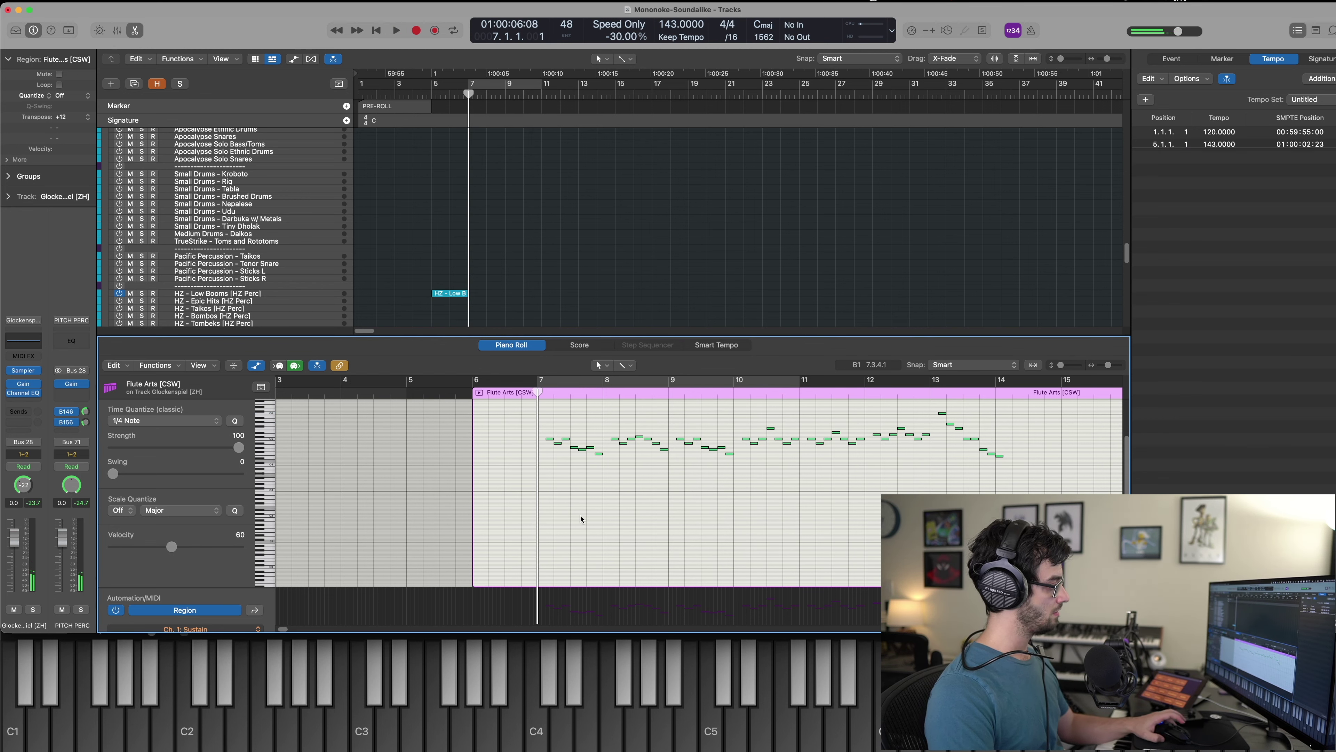
Play the glockenspiel doubling from bar 7 and delete all of its notes before bar 11.
key("space")
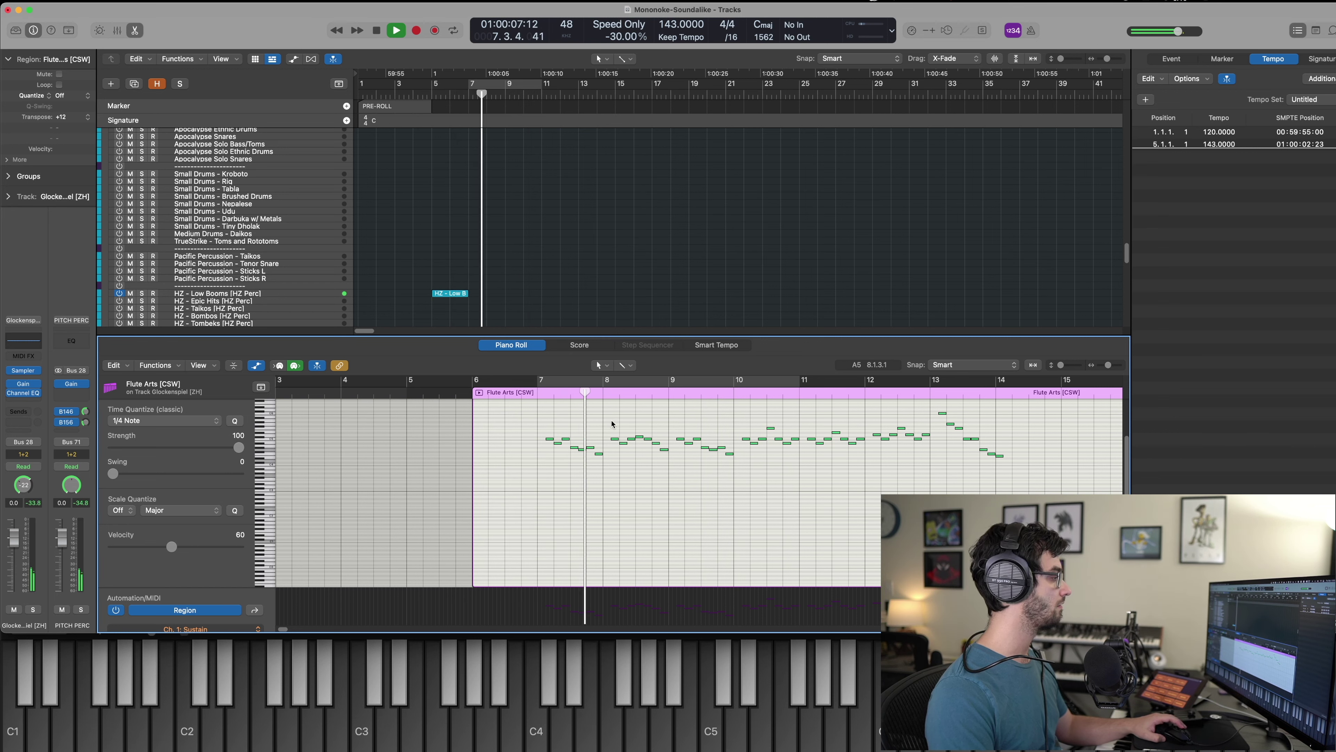
left_click_drag(531, 417, 798, 488)
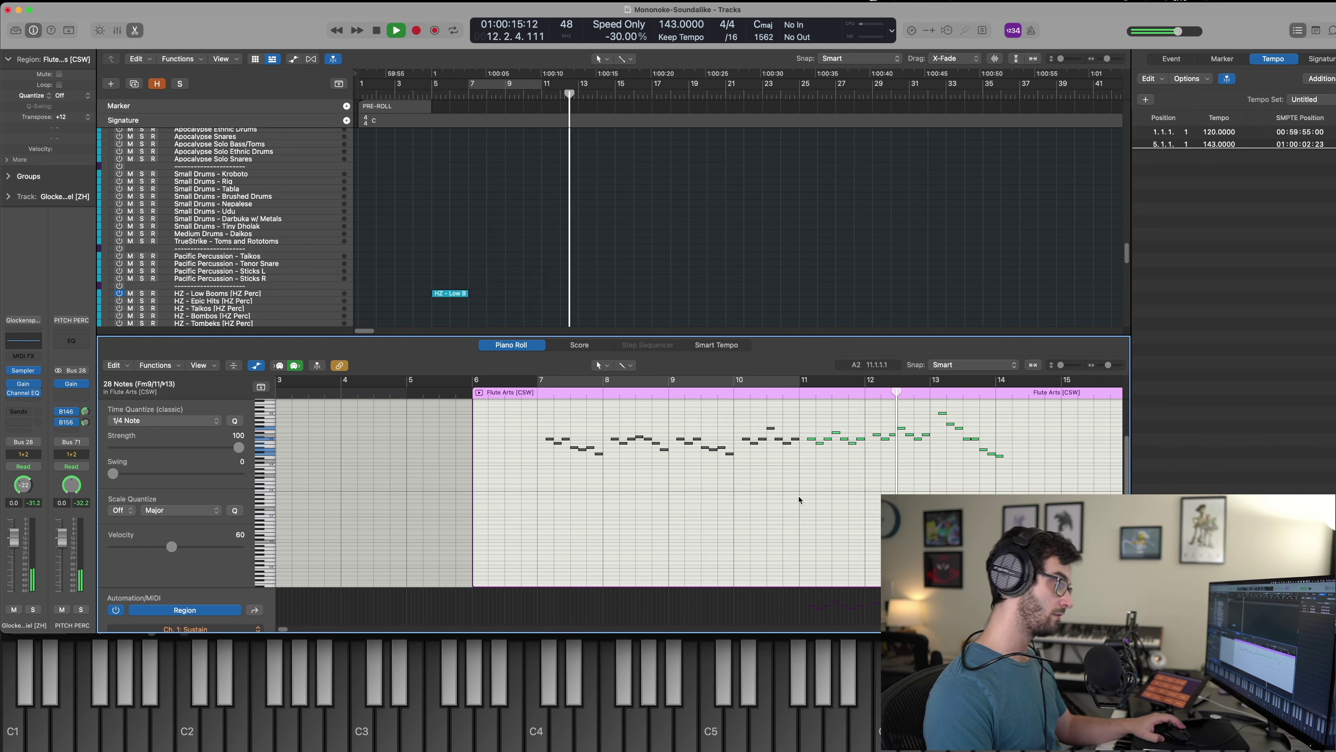
left_click_drag(796, 510, 444, 391)
key("Delete")
key("space")
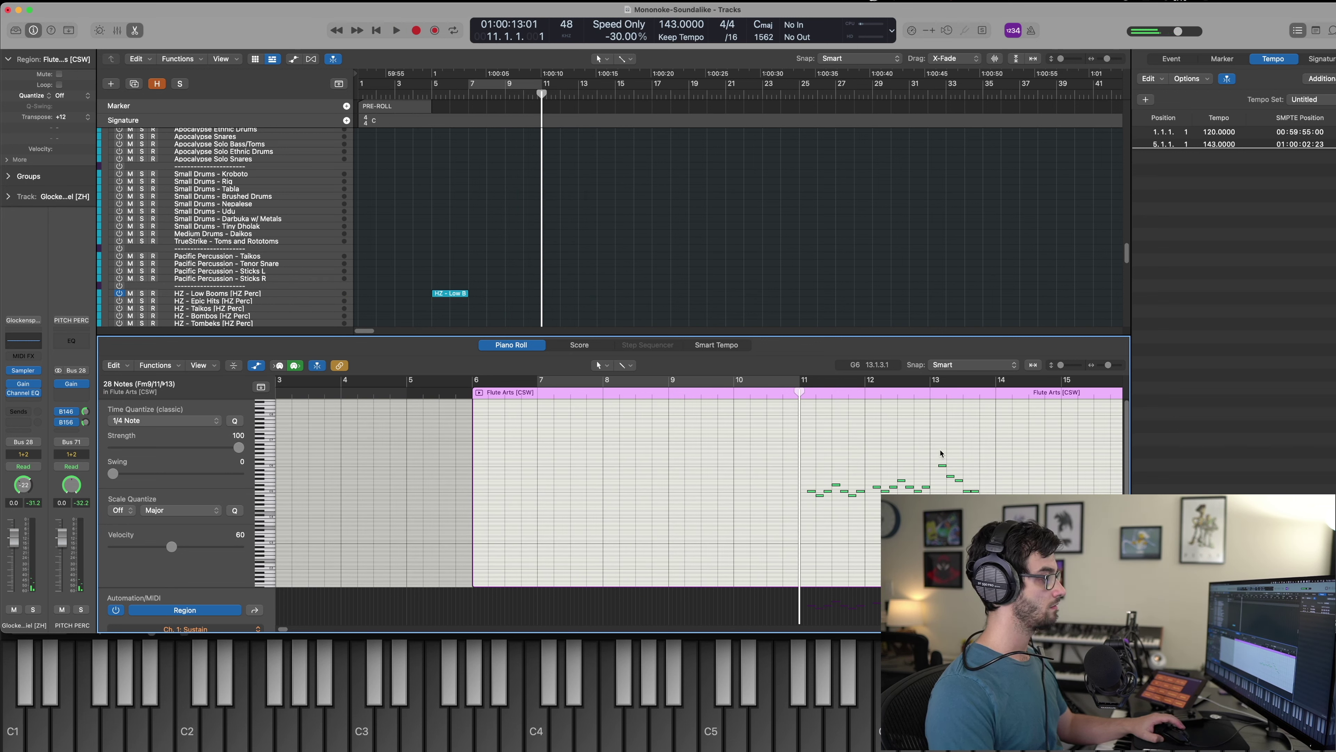
Play the remaining glockenspiel notes from bar 11, select the descending run at bar 13 and close the piano roll.
key("space")
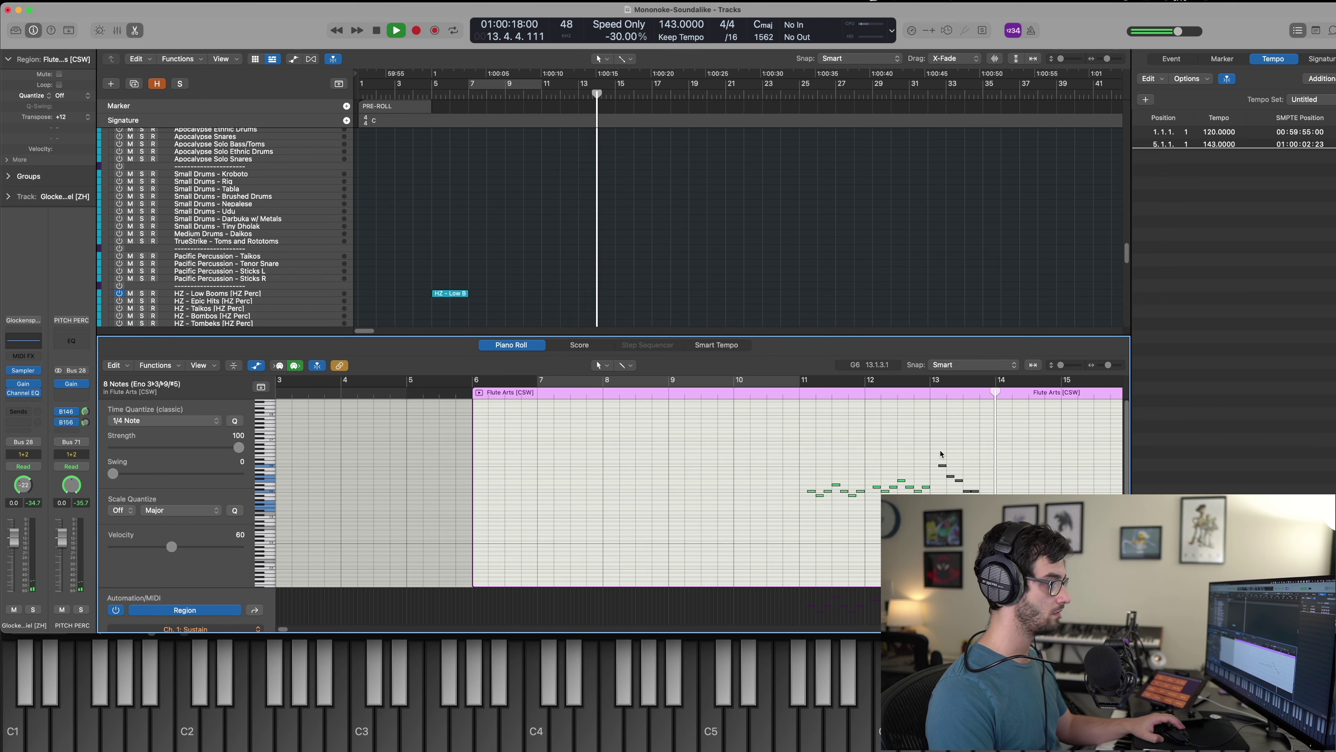
left_click_drag(940, 453, 1013, 503)
key("p")
left_click(692, 486)
Play a timpani roll on the Timpani Roll % [TS] track and capture it from bar 12 to bar 16.
key("space")
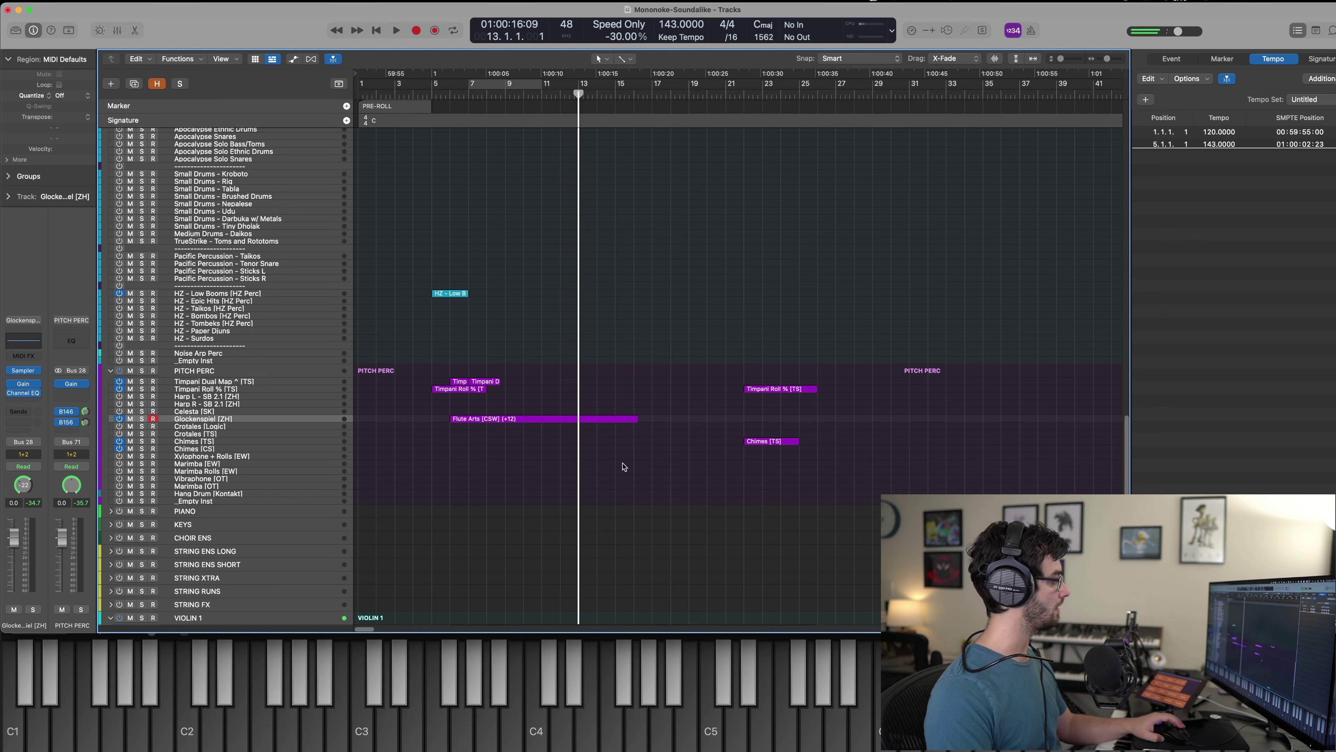
left_click(218, 390)
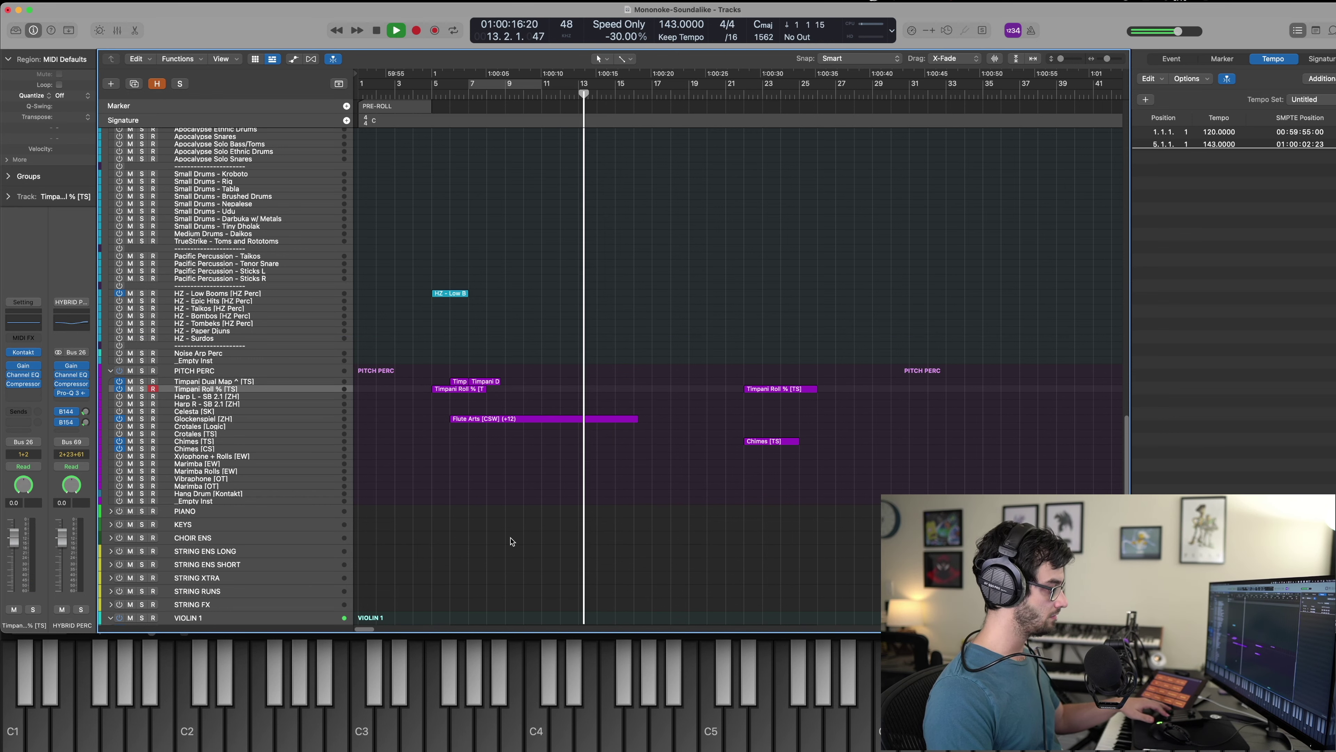
key("space")
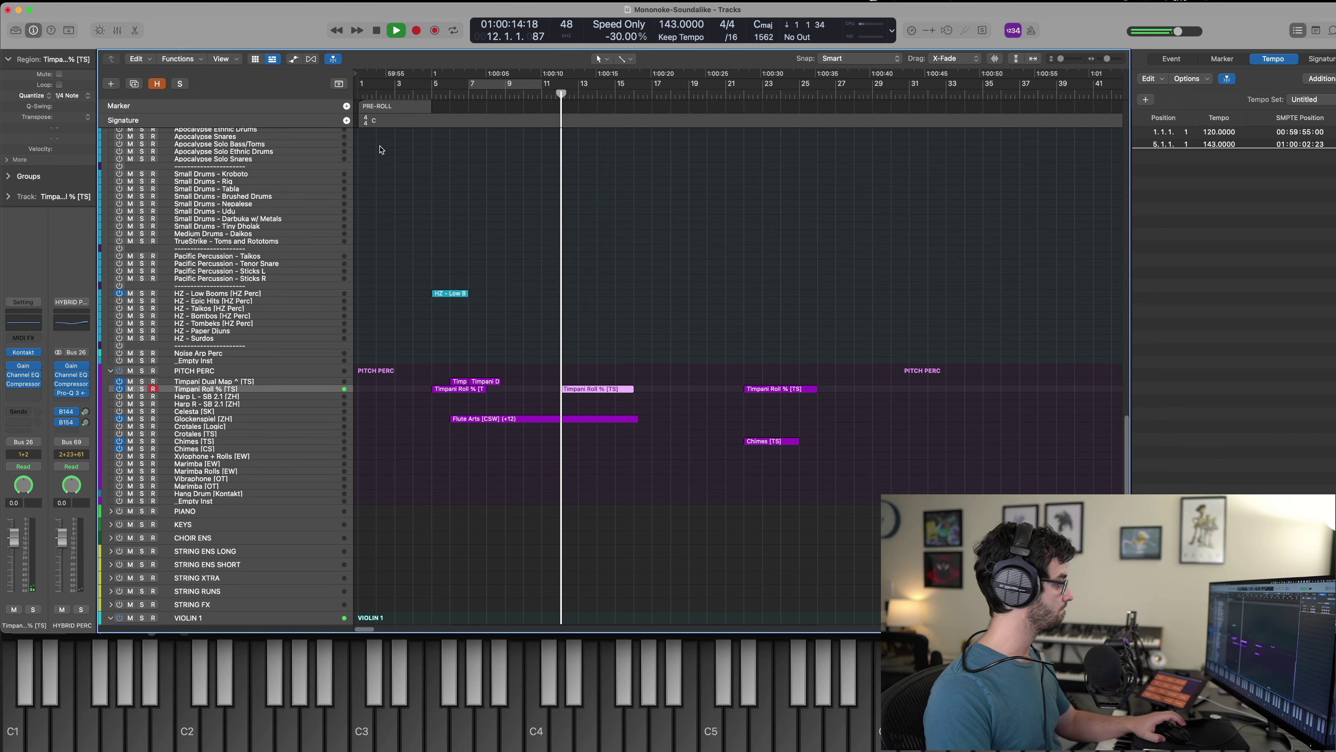
Capture a hit at bar 15 on the Sub Hits [SS] track and set its Gain plug-in to -5.4 dB, closing its window.
scroll(440, 279, "up", 5)
left_click(196, 197)
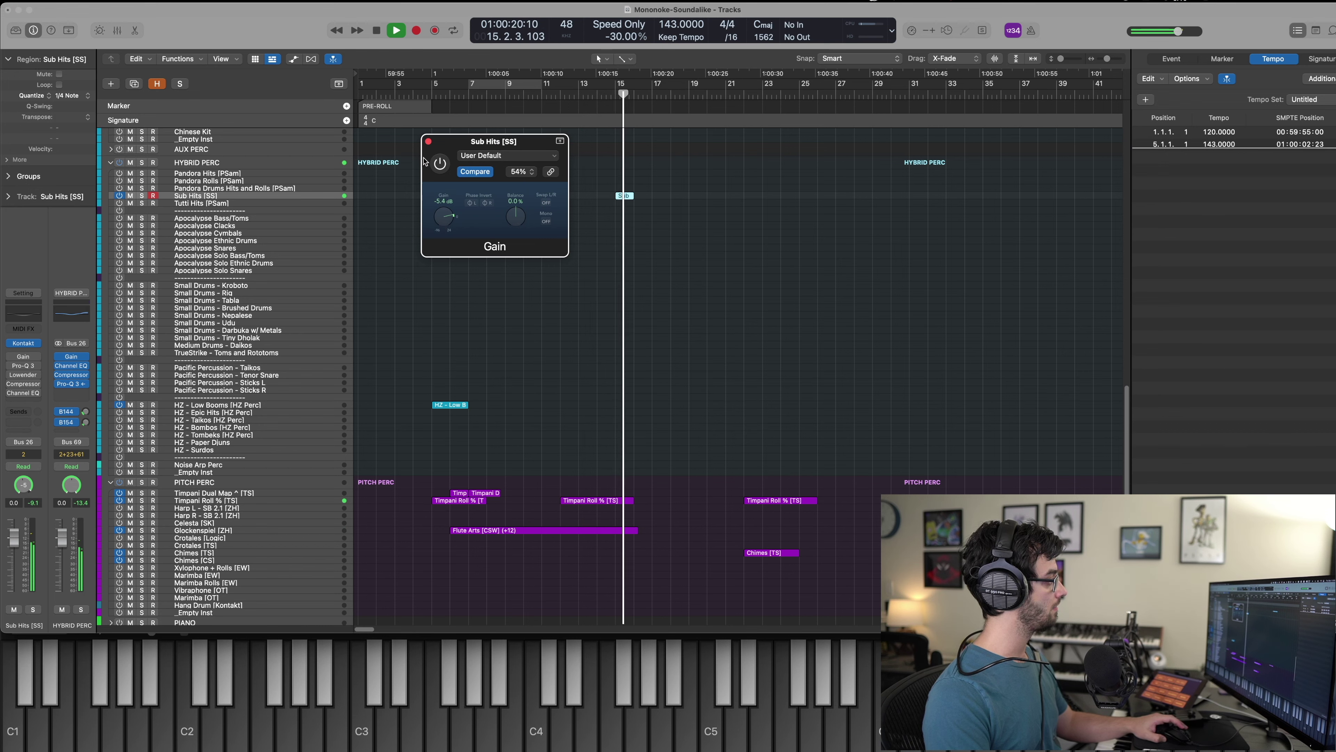
key("space")
left_click(428, 141)
Play a cymbal swell on the Sus Cymbals [TS] track and capture it from bar 12 to bar 17.
key("comma")
key("comma")
key("comma")
left_click(492, 288)
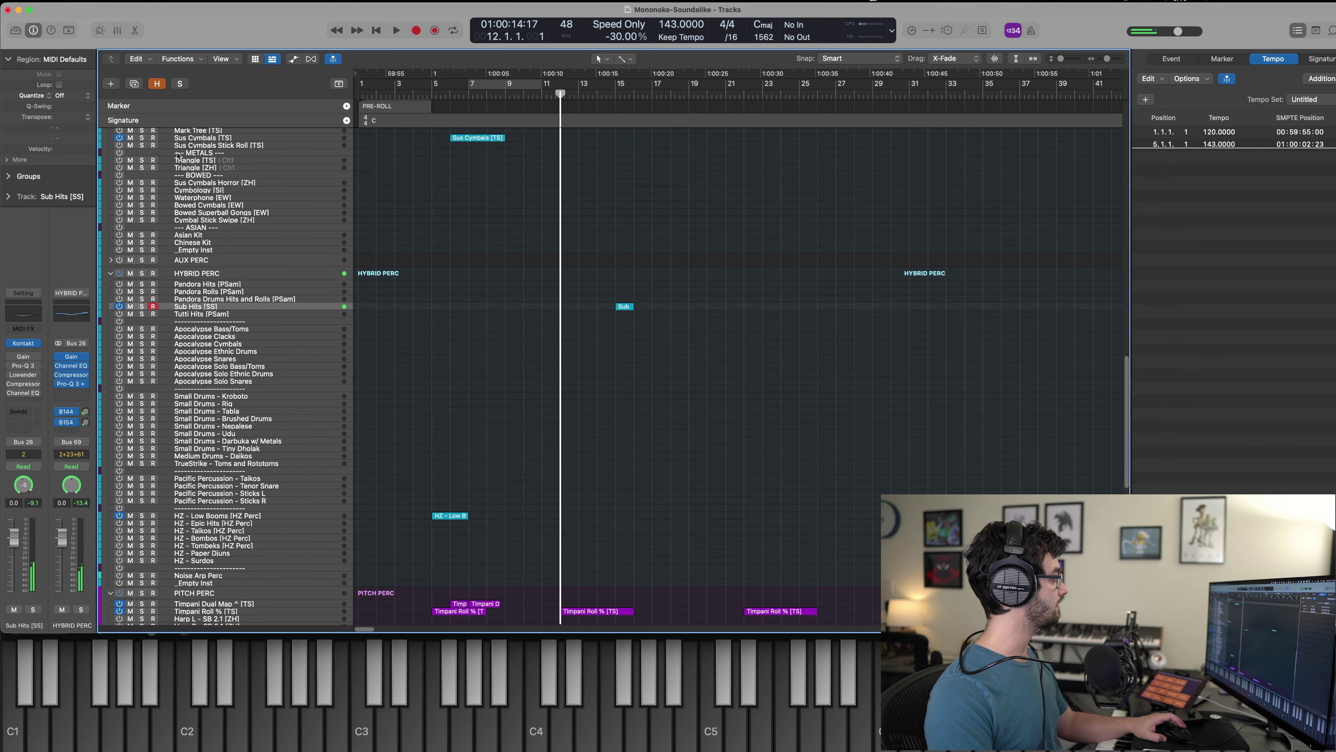
left_click(193, 138)
key("space")
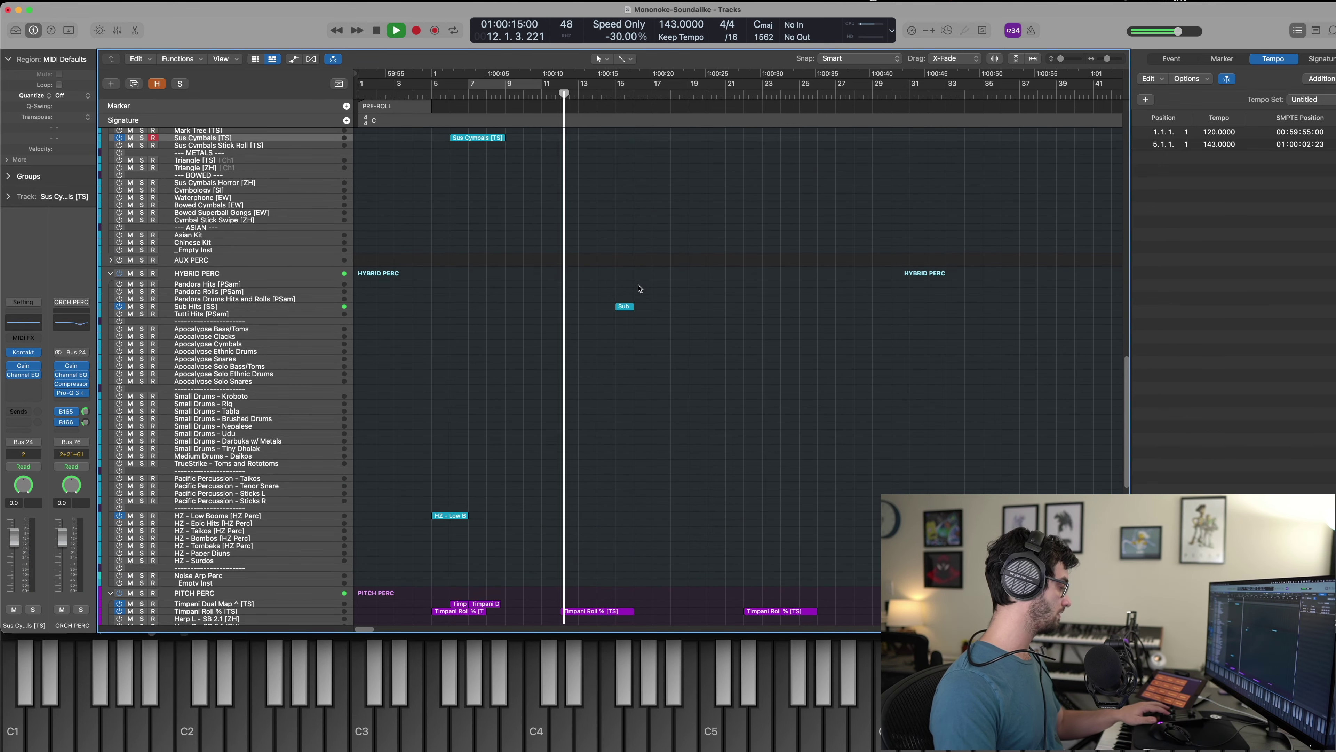
key("comma")
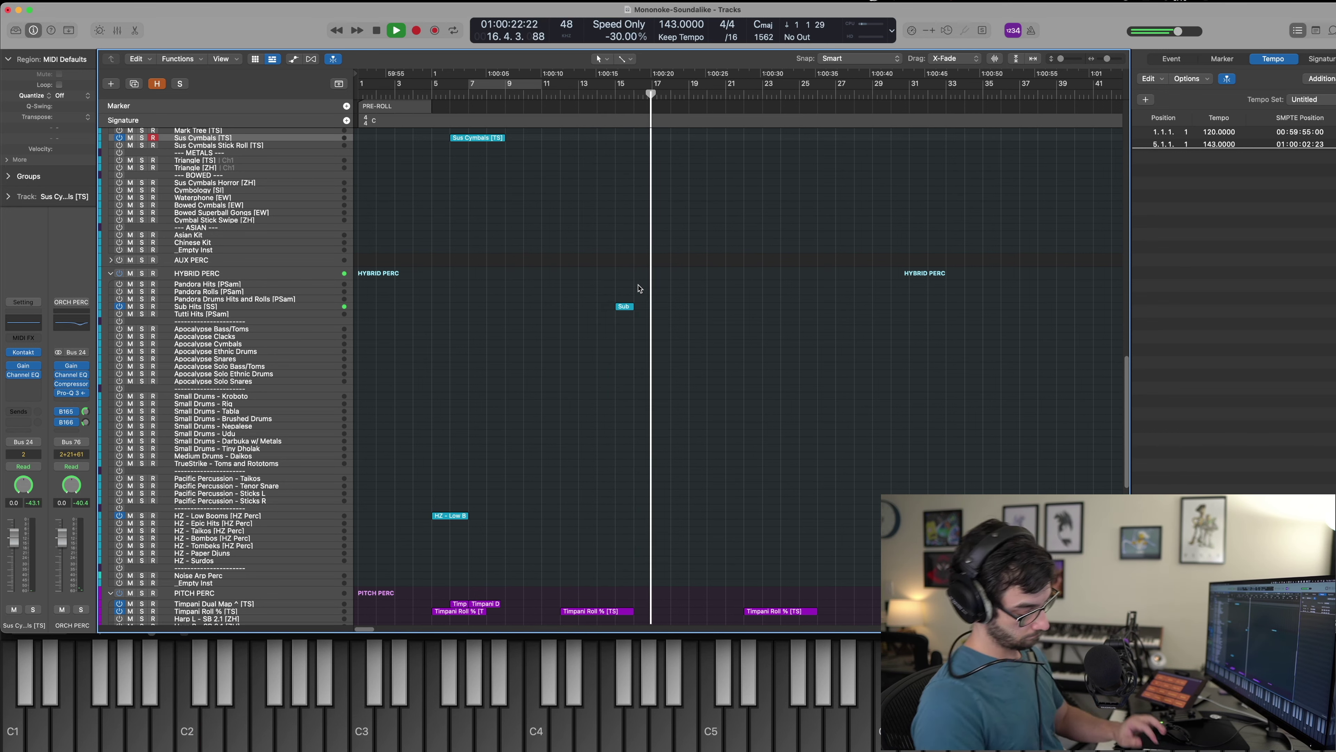
key("shift+r")
key("space")
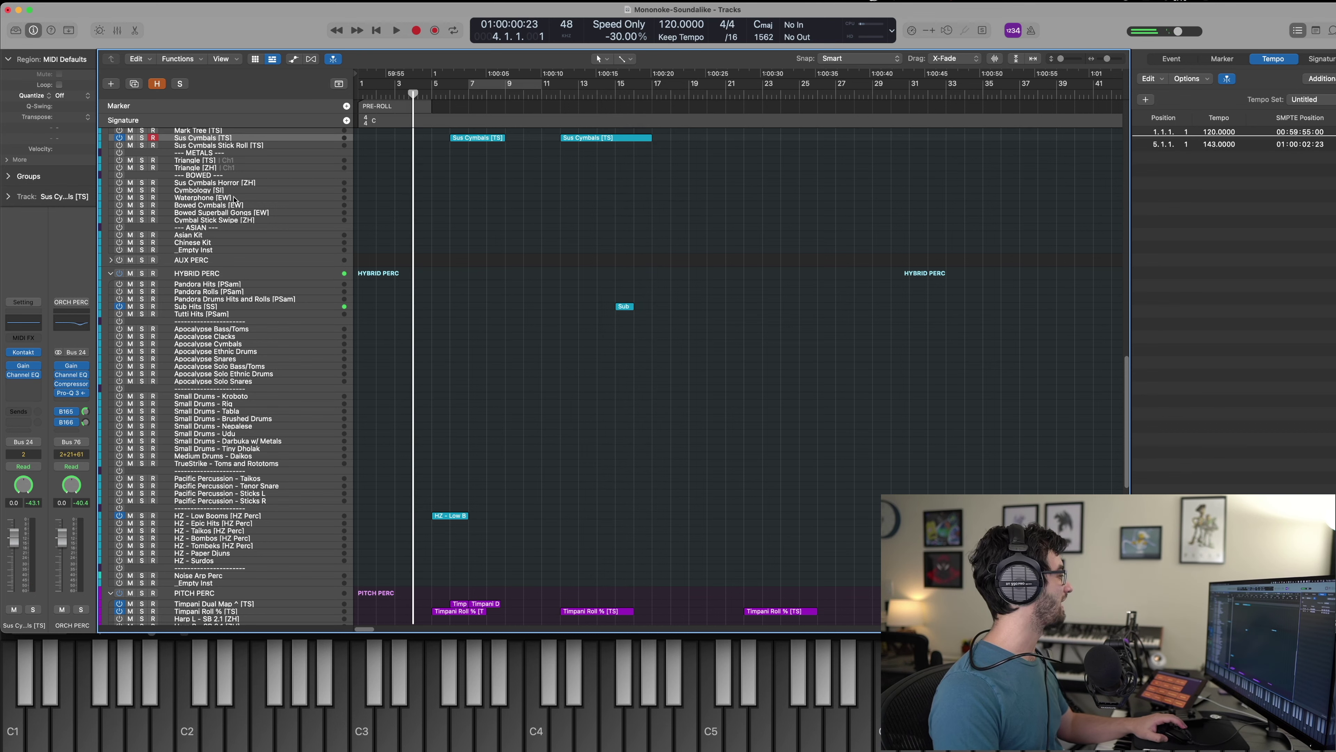
Perform a part on the Mark Tree [TS] track and capture it from bar 13 to bar 19.
scroll(206, 199, "up", 5)
left_click(199, 245)
key("space")
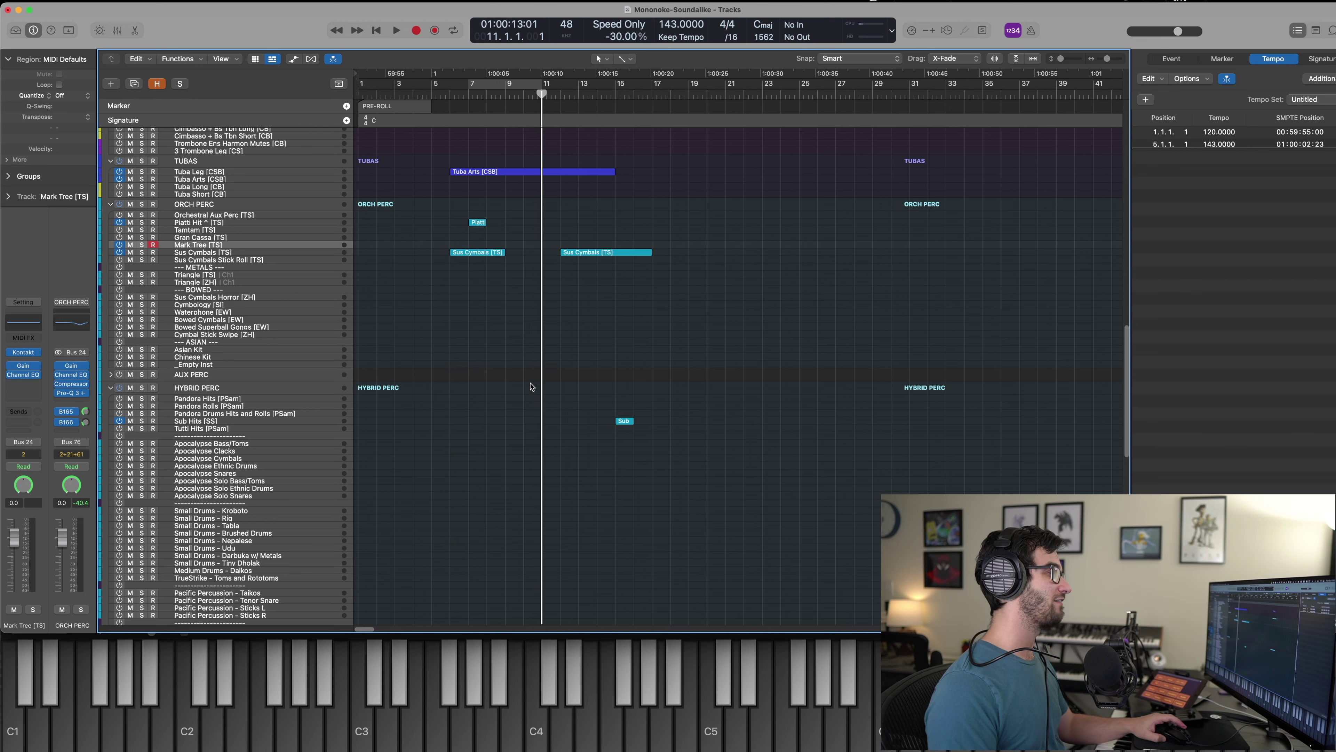
key("space")
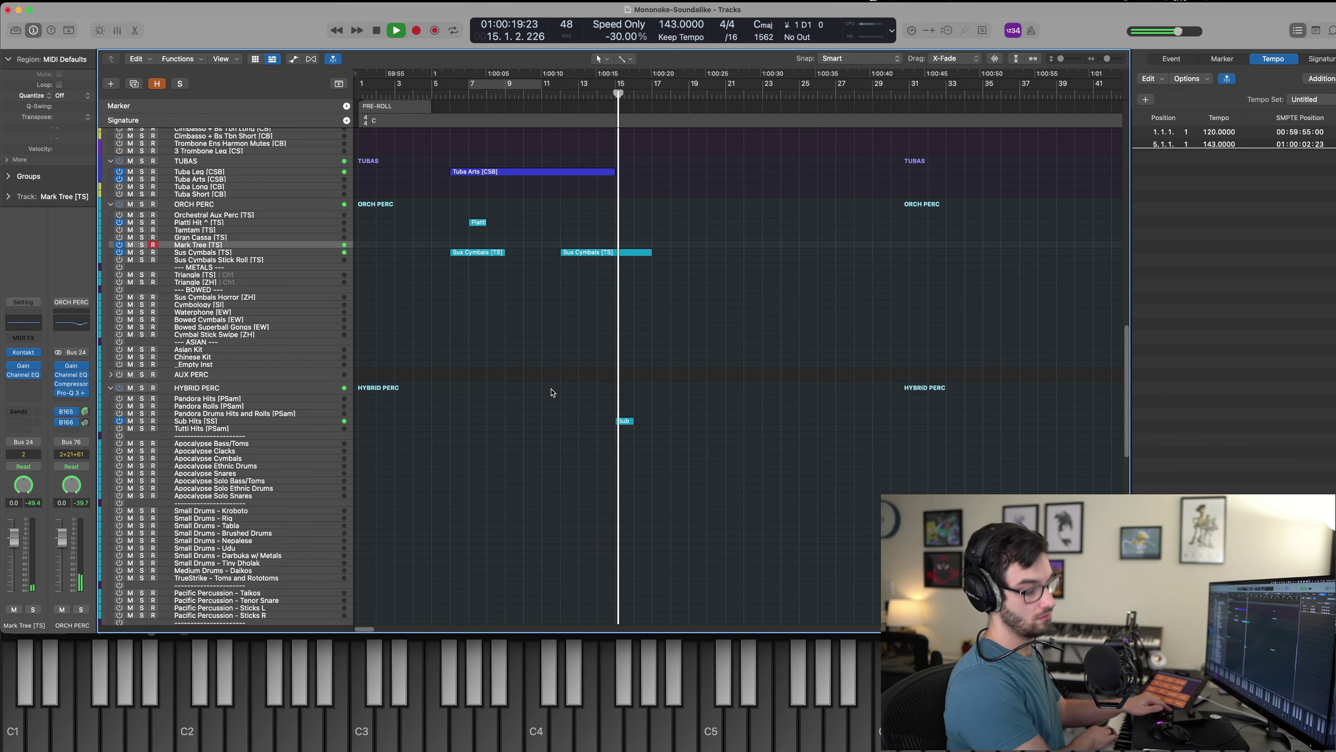
key("space")
key("space")
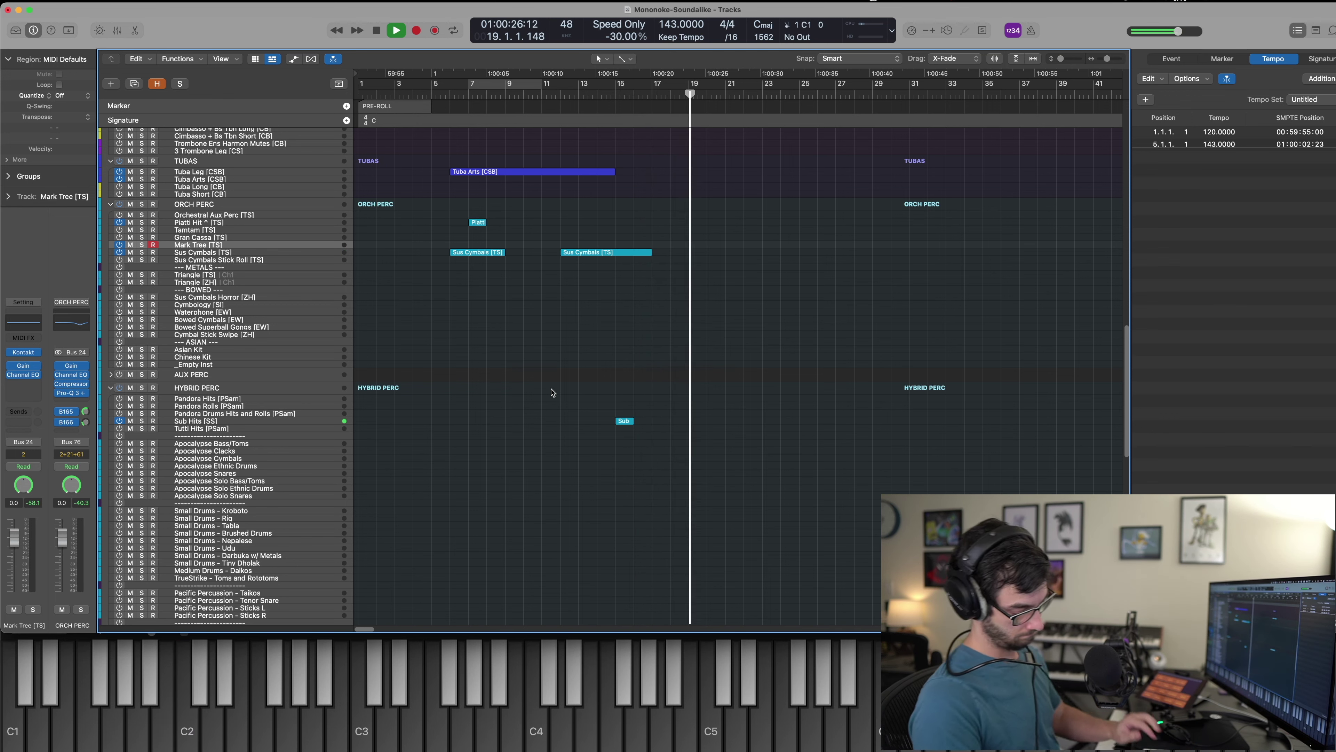
key("space")
Perform a phrase on the Glockenspiel [ZH] track, capture it from bar 18 to bar 20 and check it briefly in the piano roll.
scroll(540, 395, "down", 10)
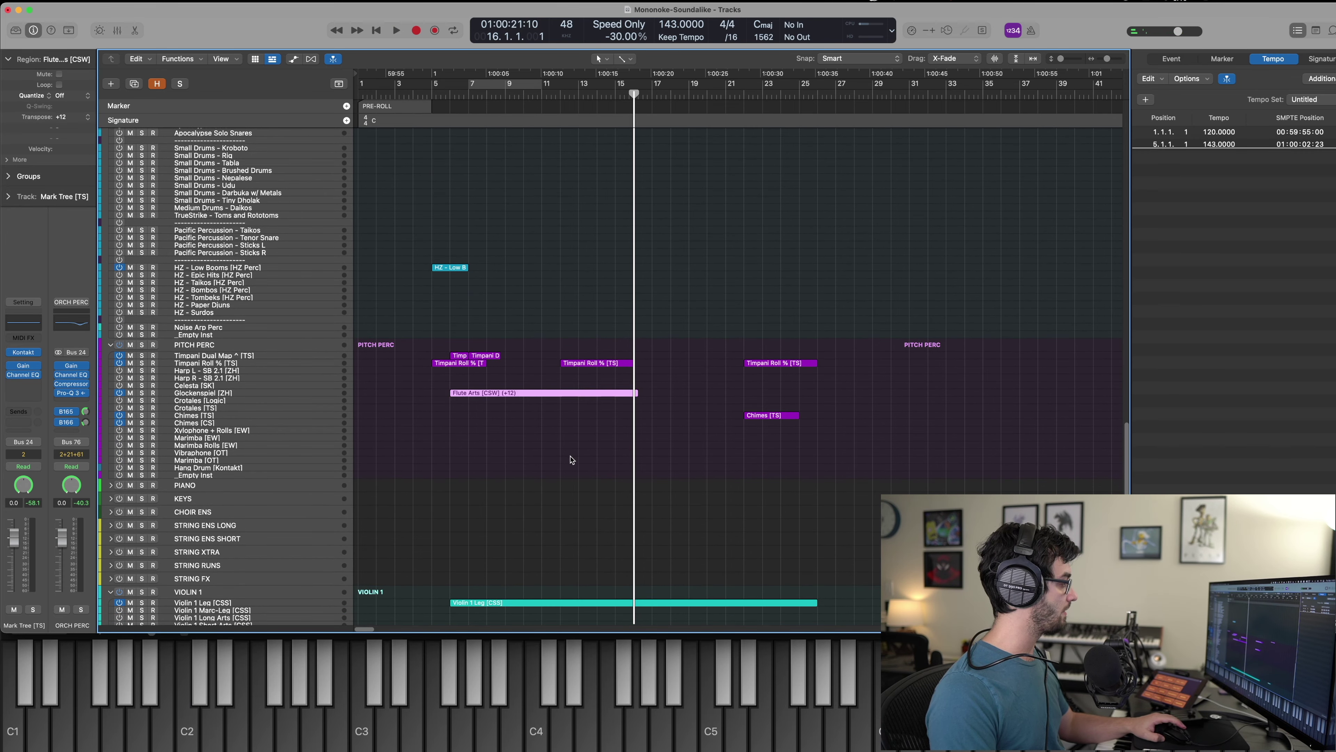
key("space")
left_click(582, 451)
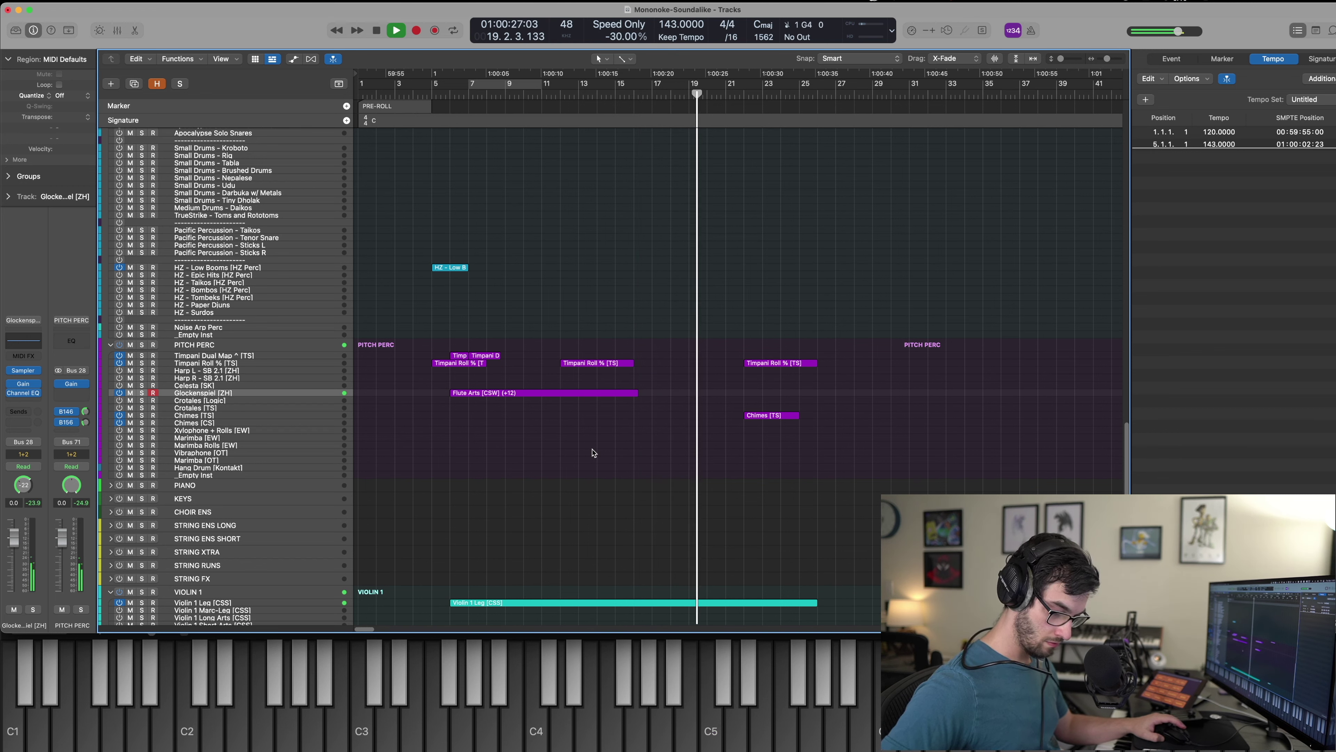
key("shift+r")
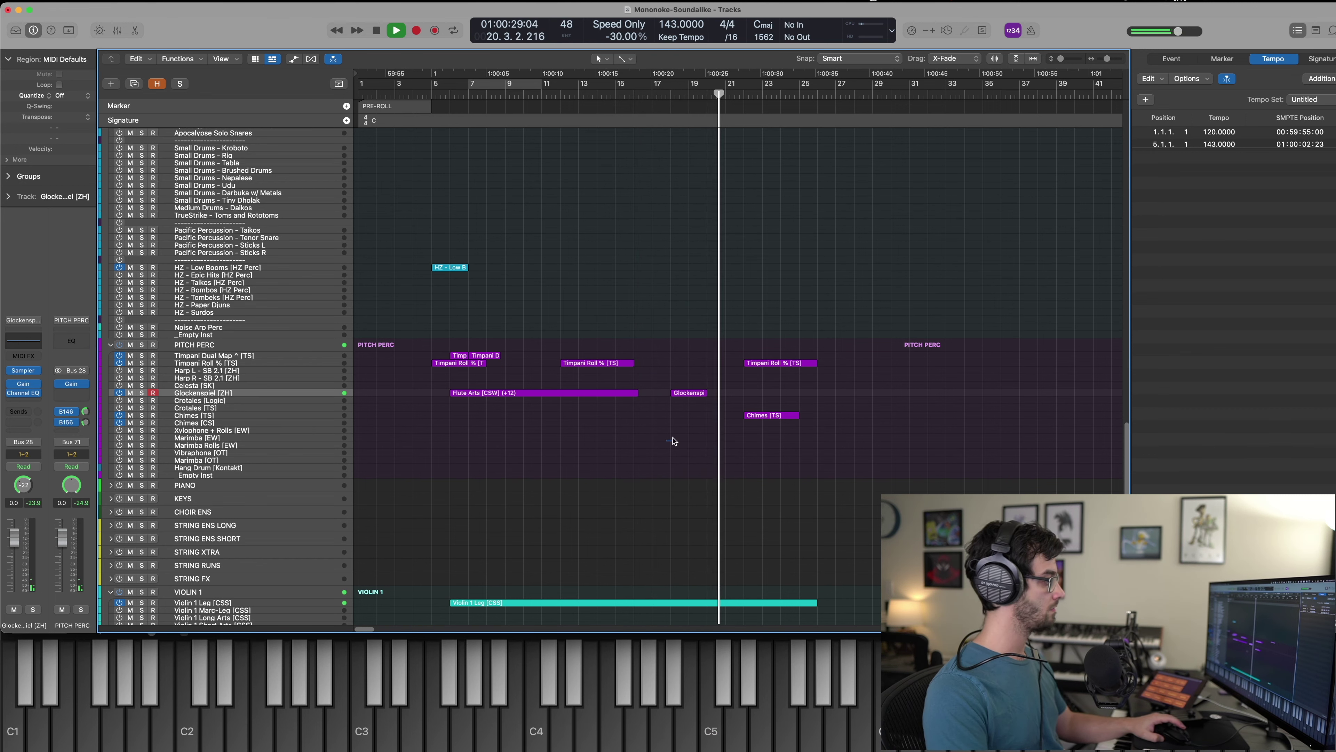
key("e")
key("e")
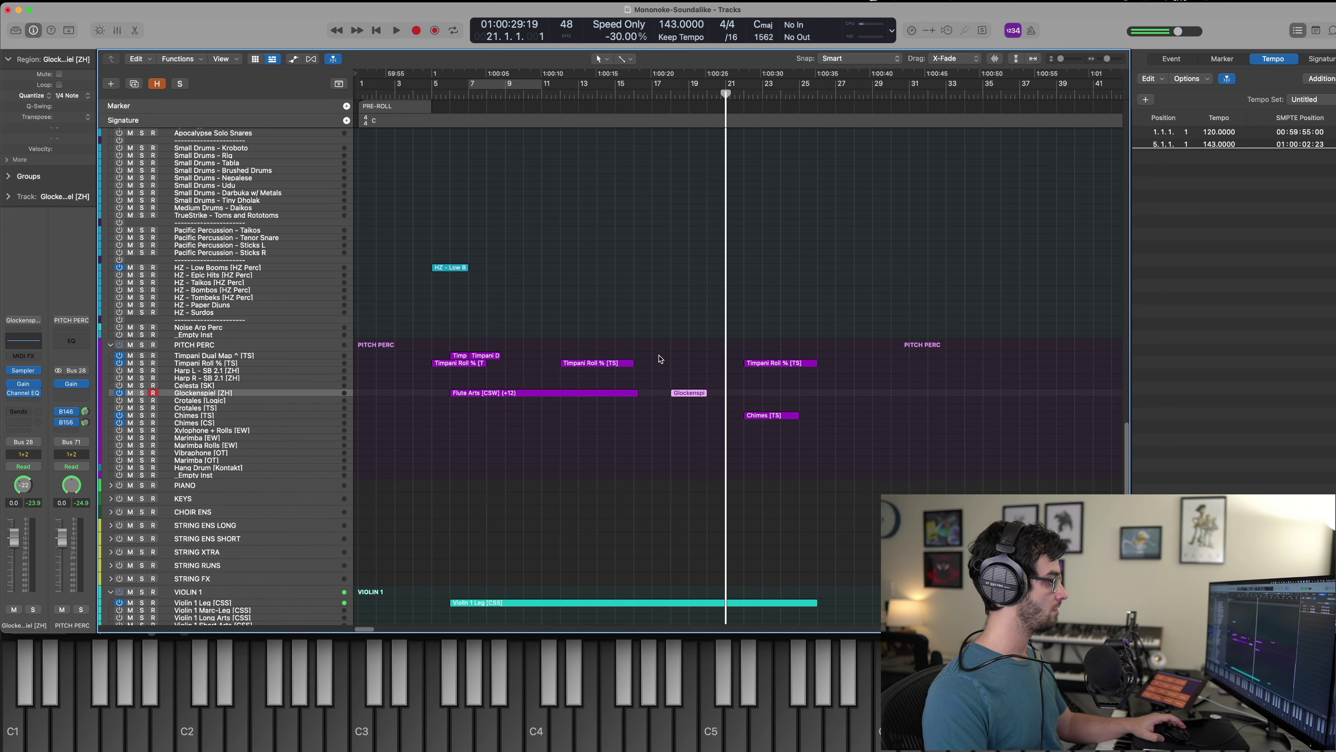
key("space")
Select the Harp L - SB 2.1 [ZH] track and try out notes with the playhead at bar 19.
scroll(653, 371, "up", 8)
scroll(200, 288, "up", 7)
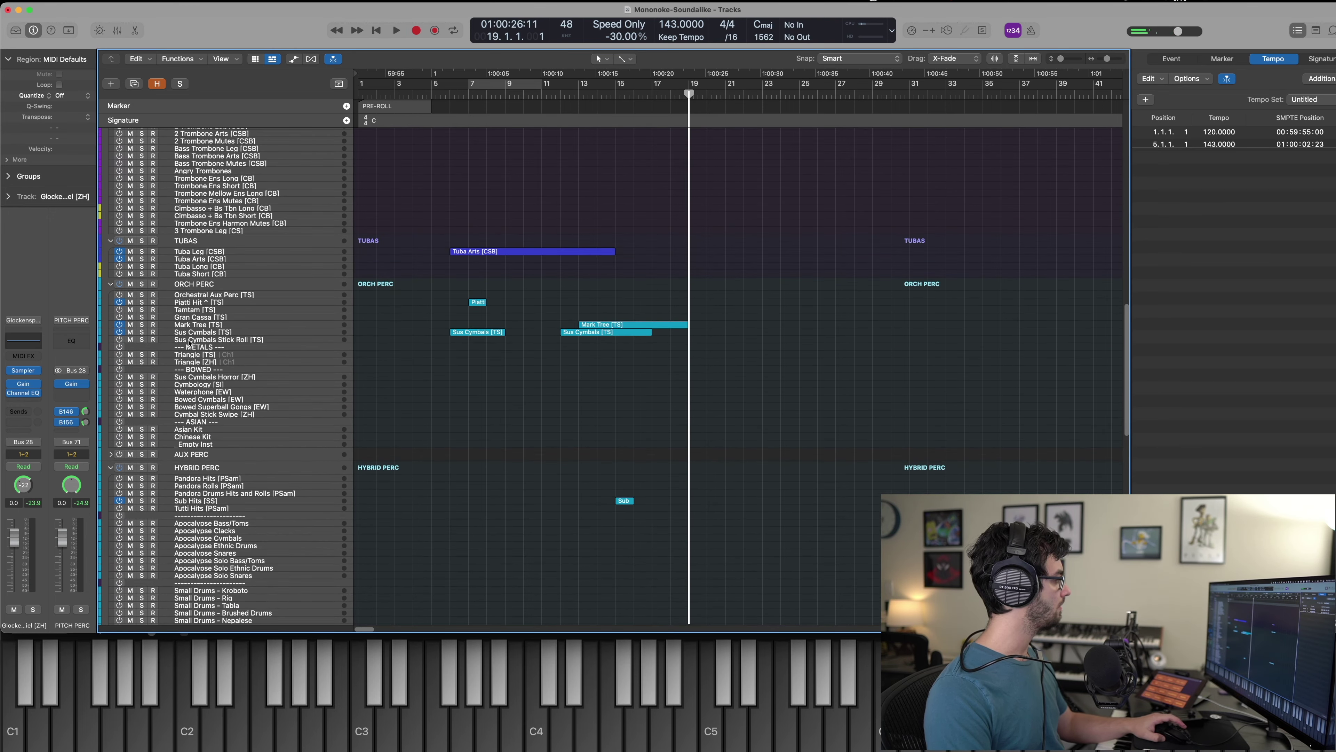
scroll(189, 344, "up", 8)
scroll(221, 363, "down", 20)
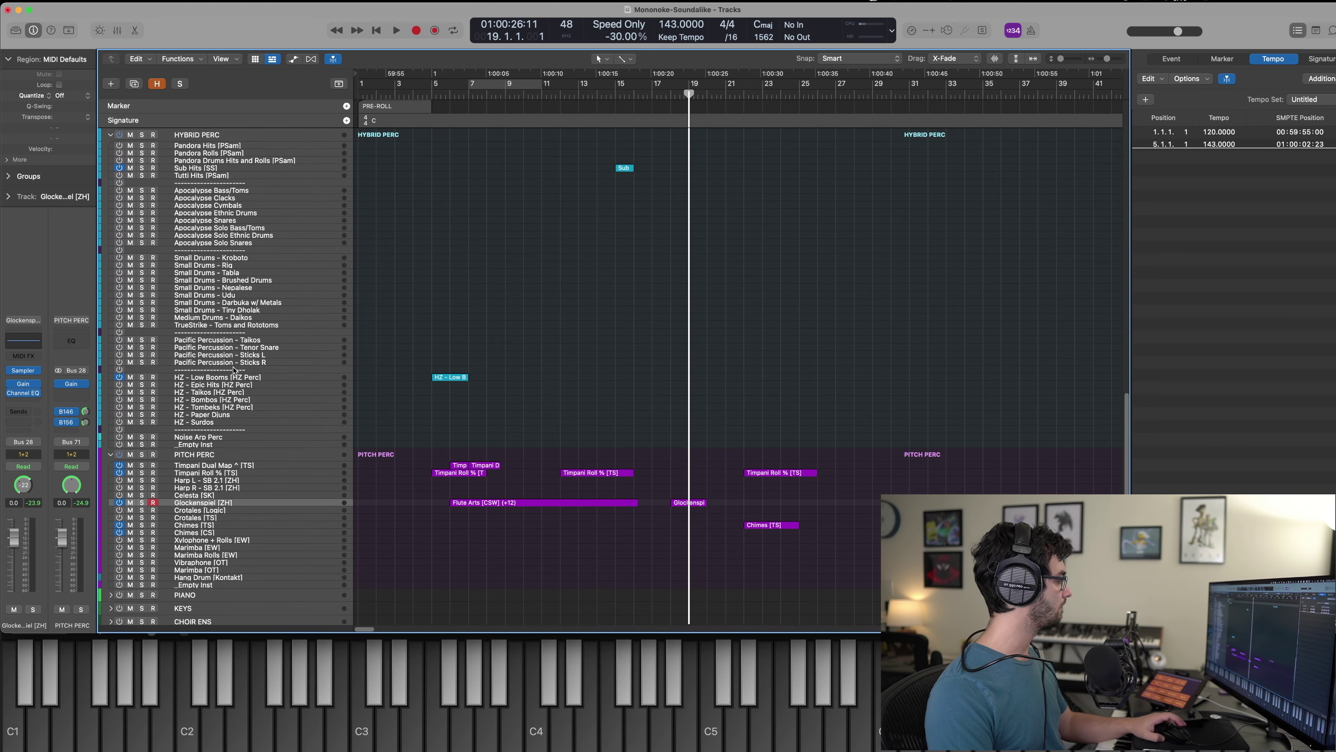
scroll(234, 370, "down", 5)
left_click(198, 370)
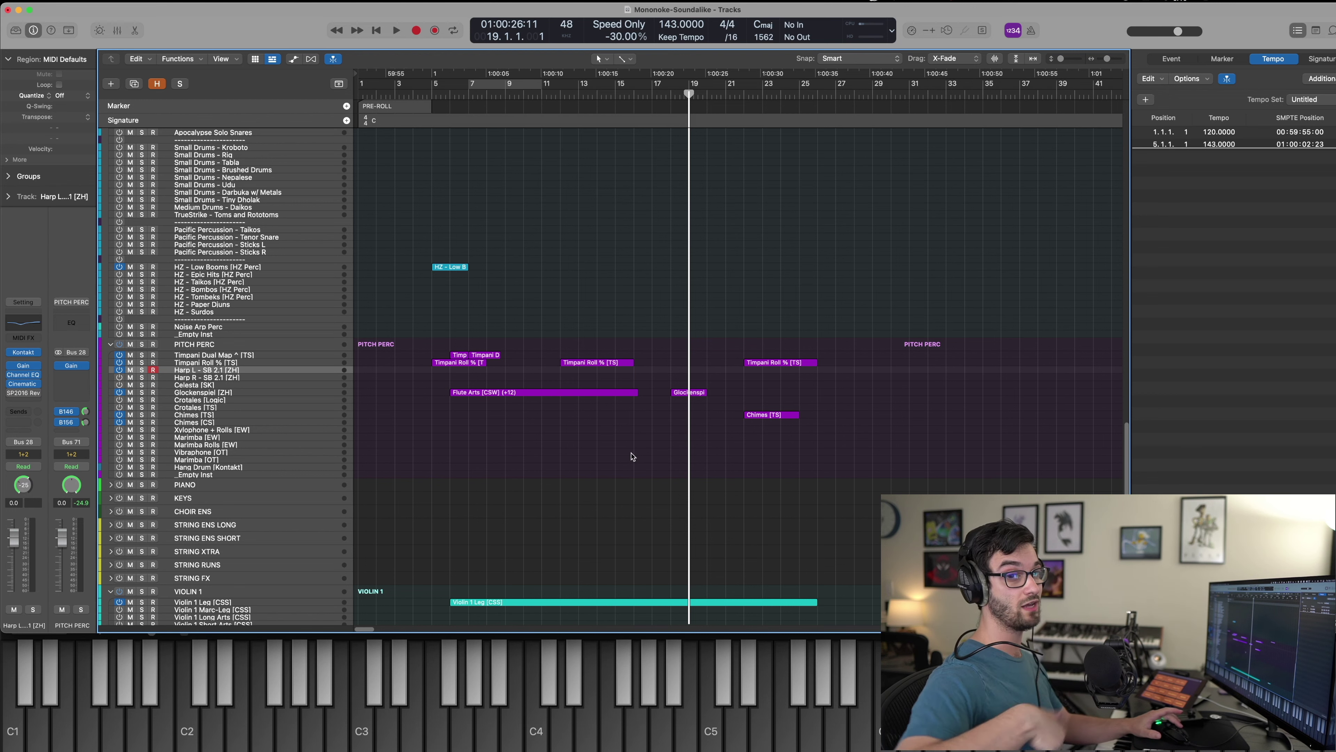
key("space")
key("space")
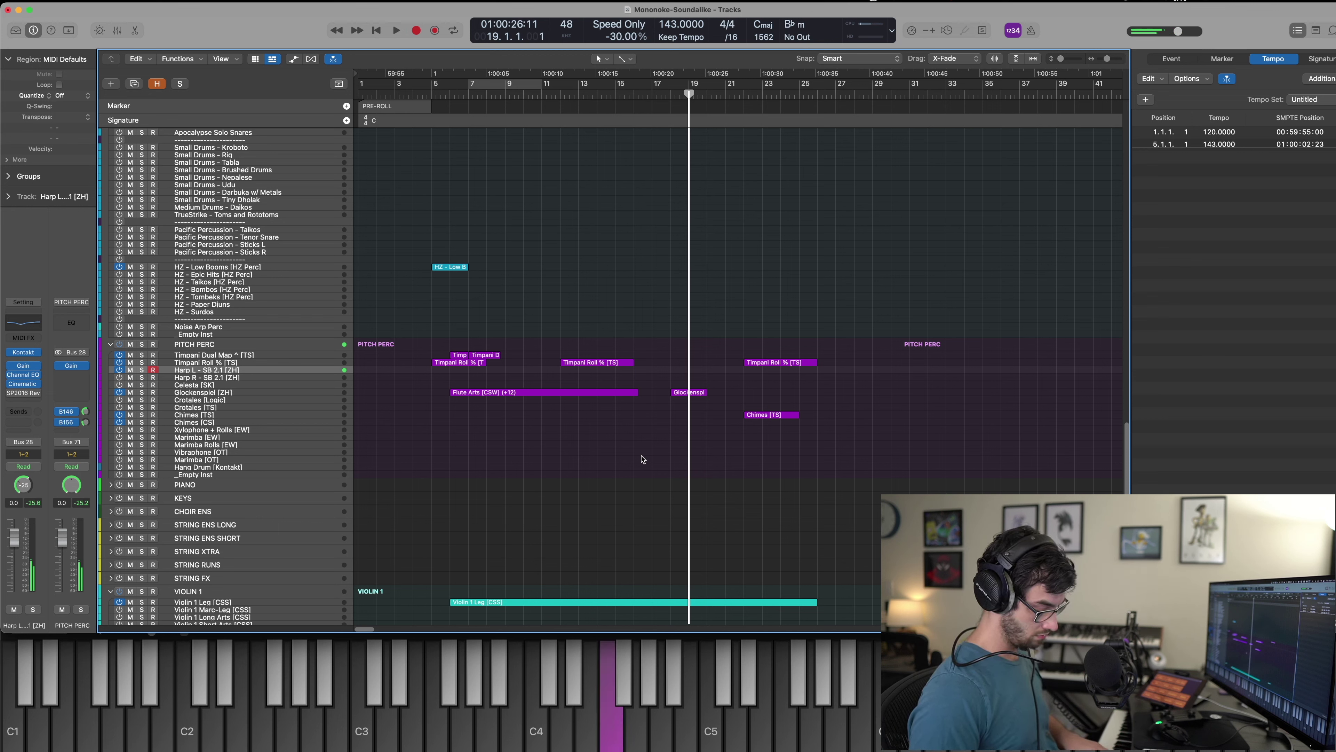
Perform a harp part along with the arrangement and capture it on the Harp L - SB 2.1 [ZH] track from bar 18 to bar 25.
key("space")
key("comma")
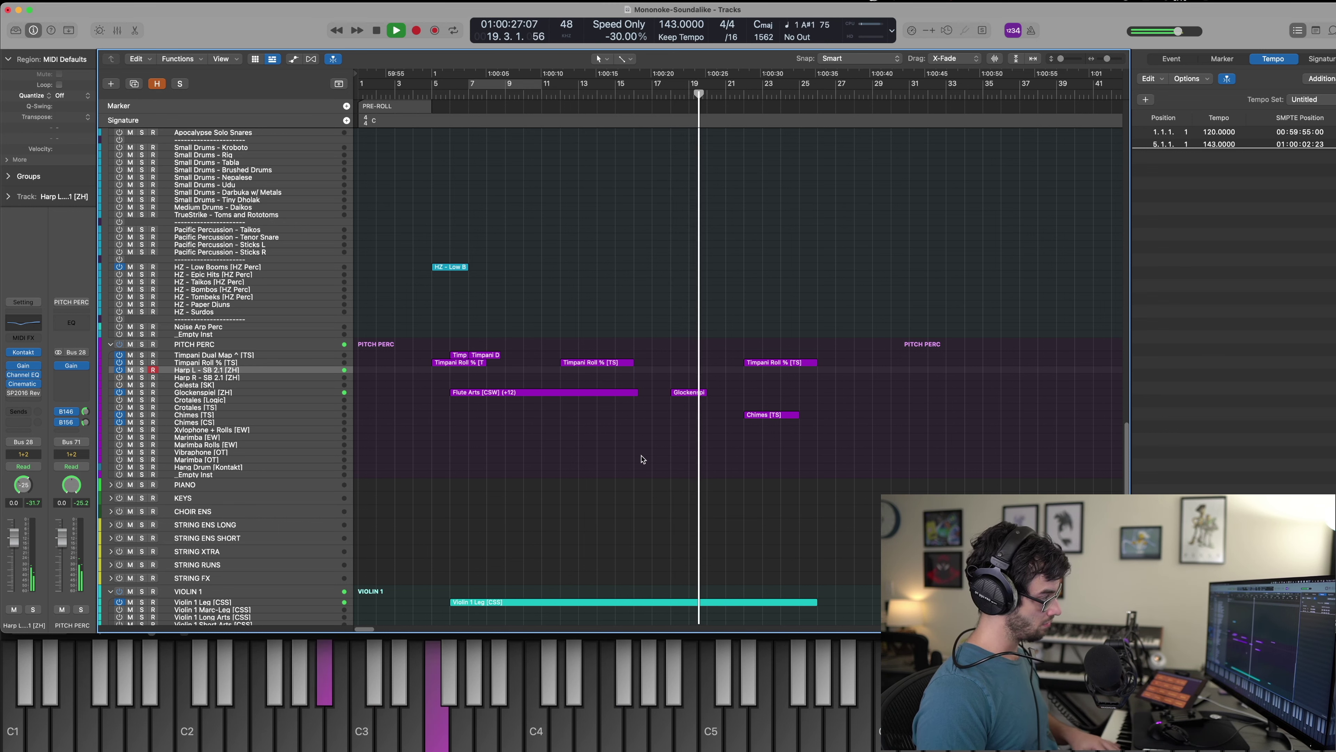
key("comma")
key("comma")
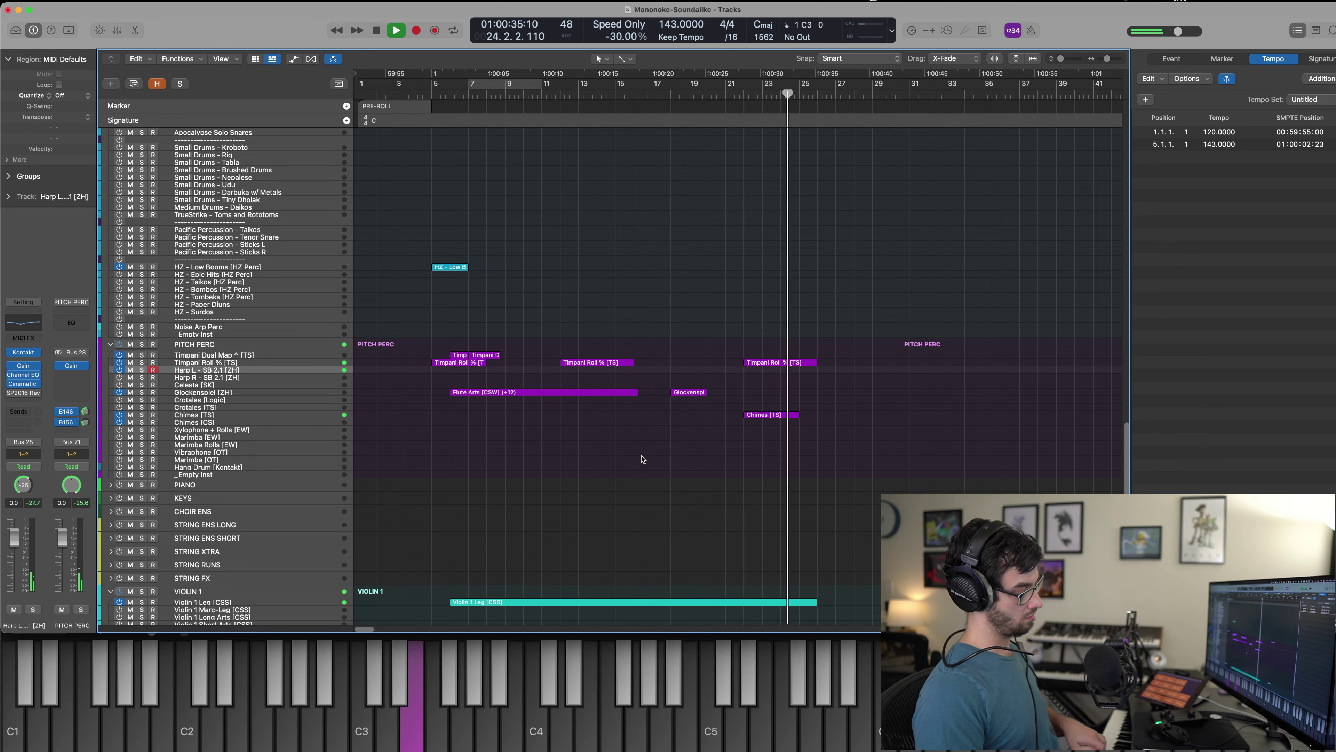
key("shift+r")
key("space")
Inspect the captured harp part in the piano roll from bar 18 to bar 25.
key("comma")
key("comma")
key("p")
key("space")
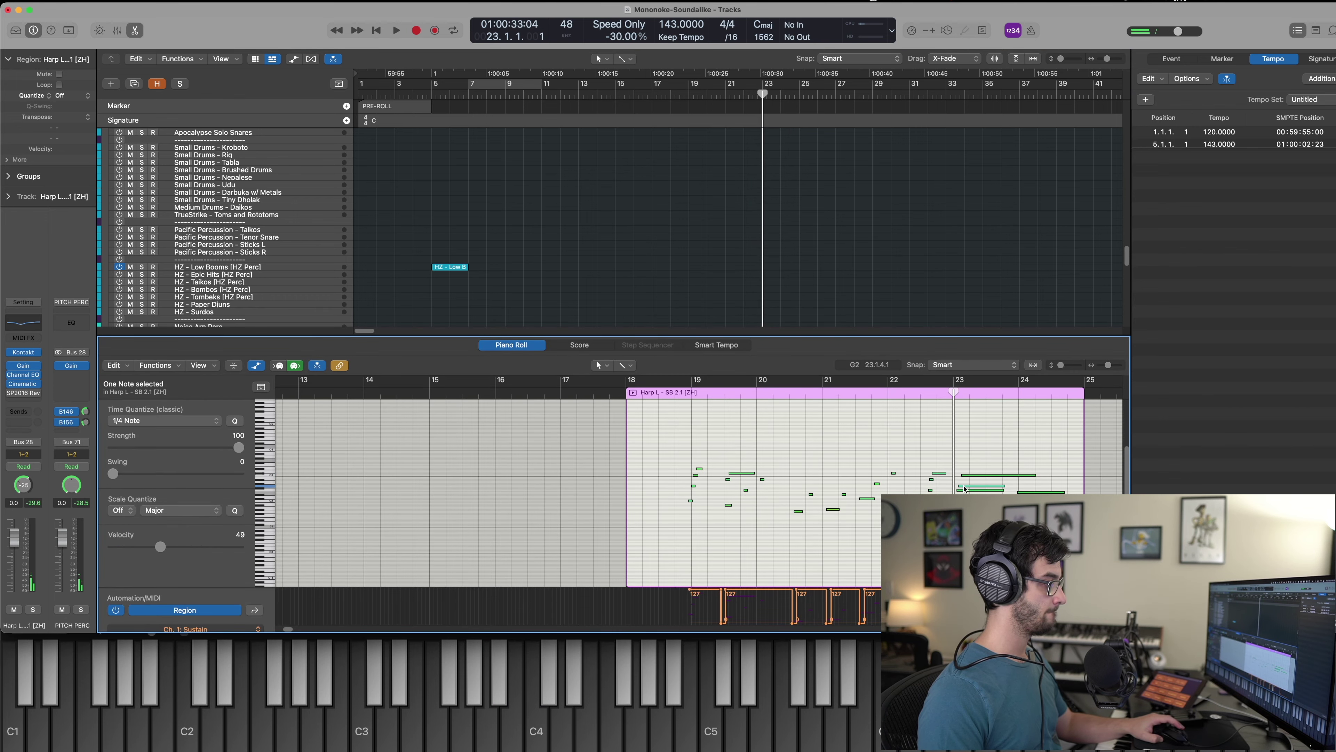
key("comma")
key("comma")
key("comma")
key("comma")
key("comma")
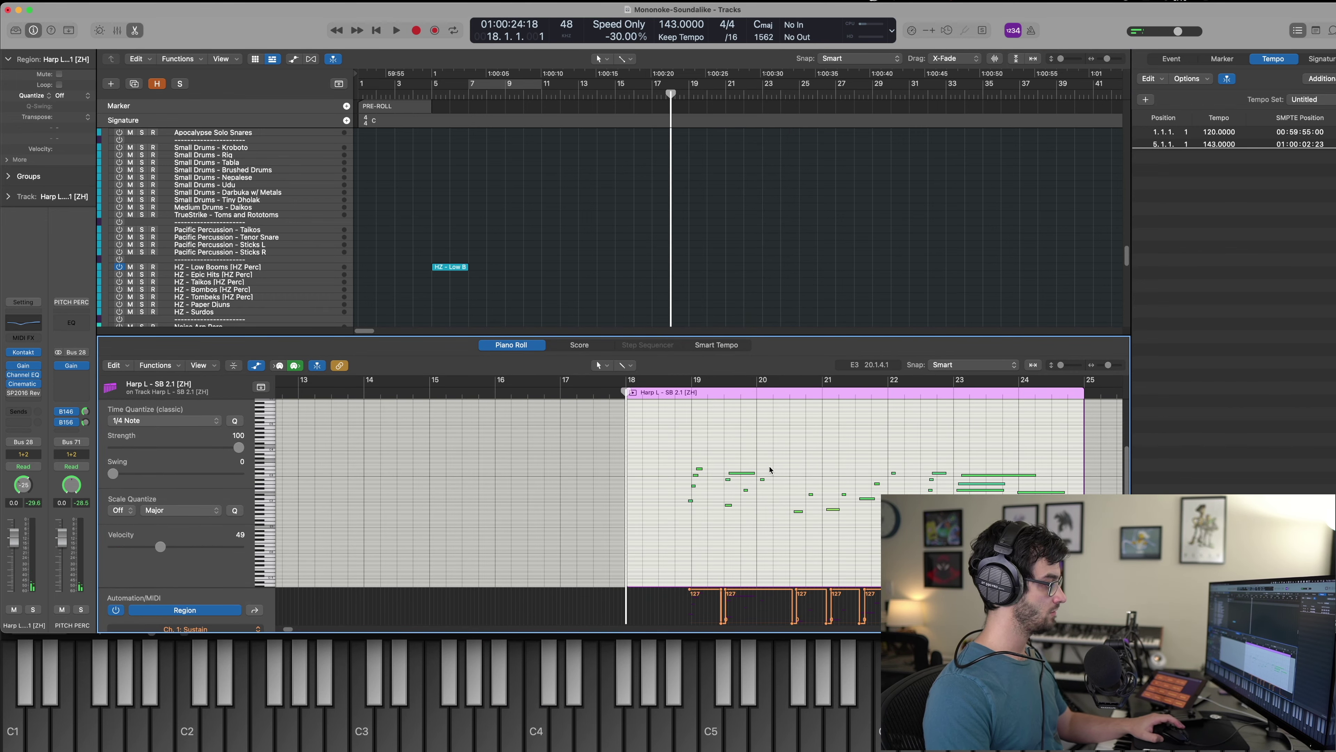
Perform a harp glissando with playback starting at bar 5 and capture it on the Harp L - SB 2.1 [ZH] track from bar 6 to bar 8.
key("p")
key("Return")
key("period")
key("period")
key("period")
key("period")
left_click(471, 485)
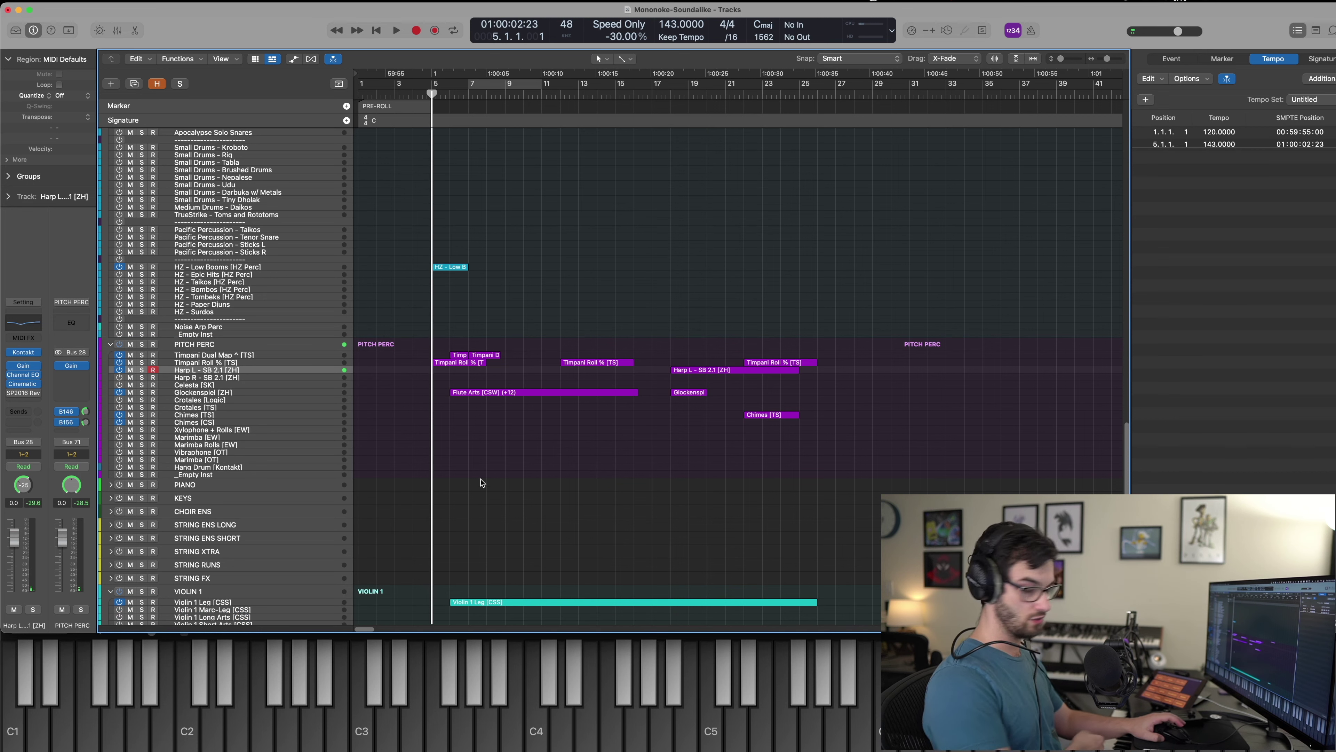
key("space")
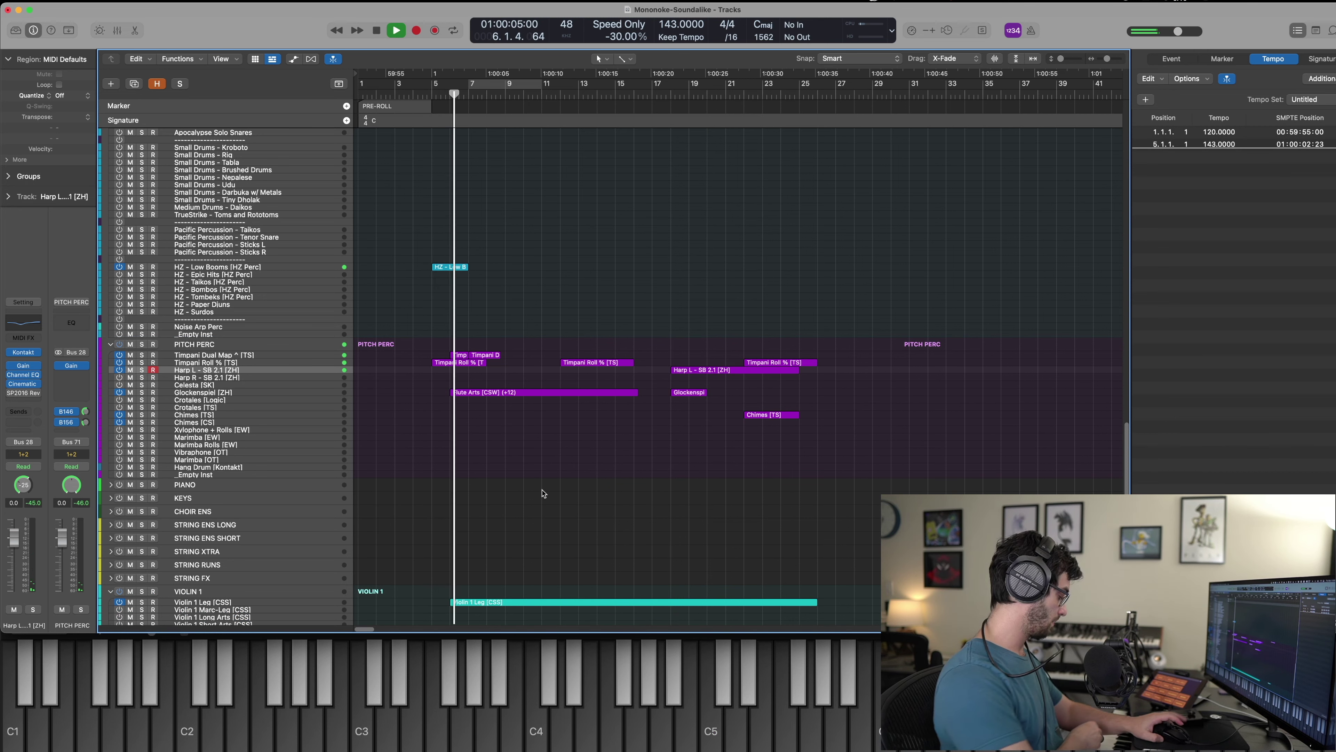
key("space")
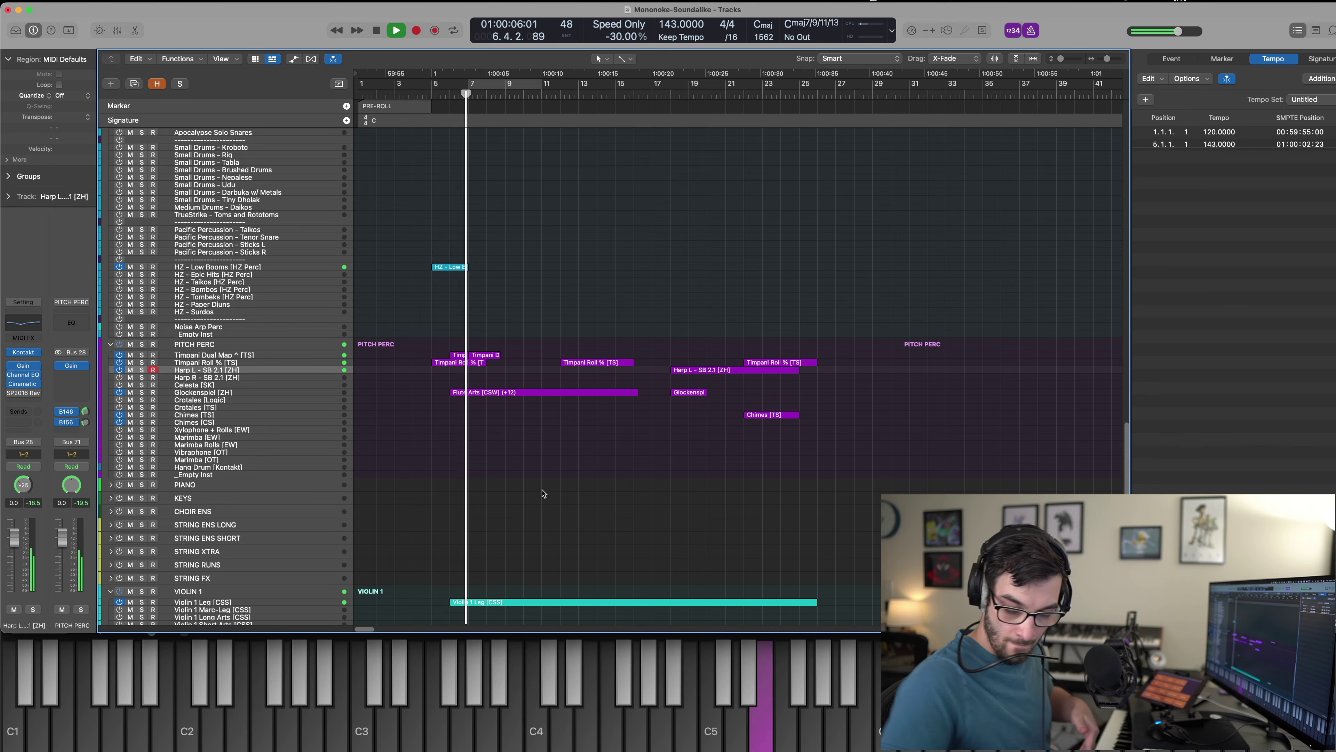
key("shift+r")
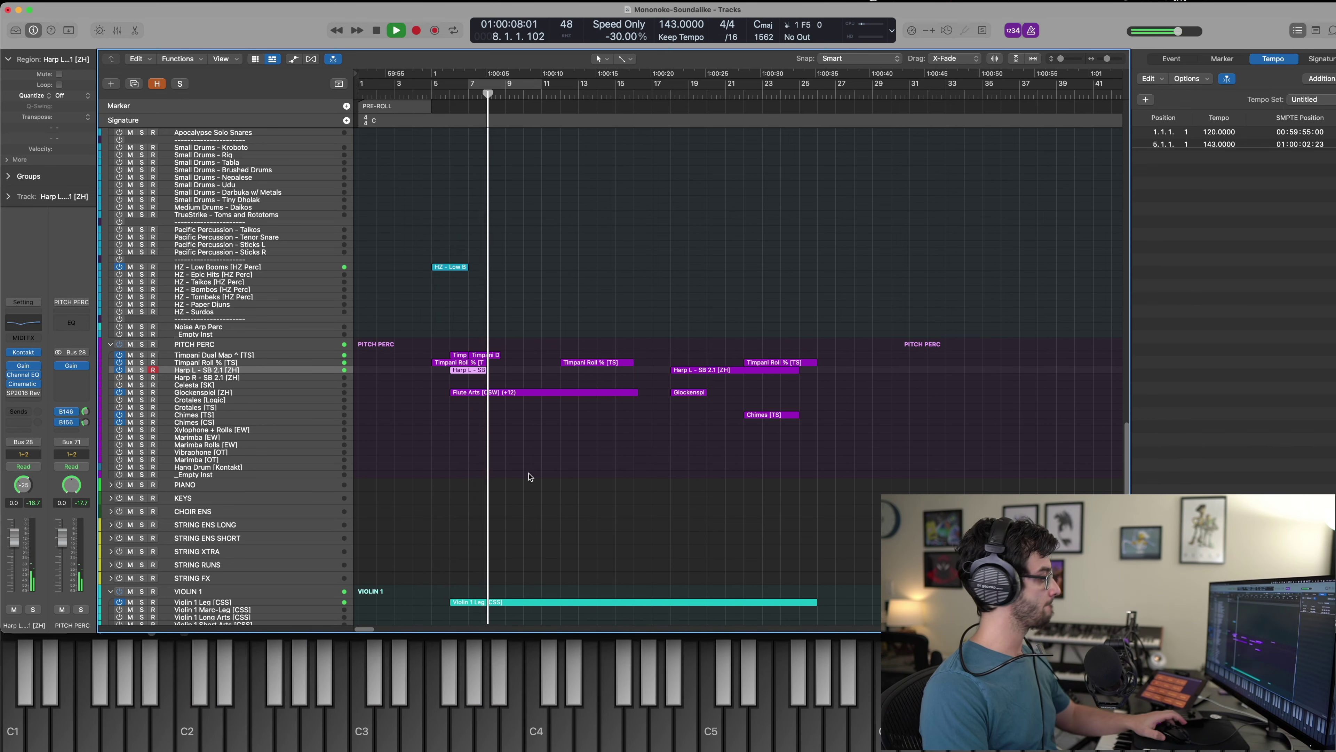
key("space")
Select all notes of the harp glissando in the piano roll and even out their velocities into a gradual rise.
key("p")
scroll(483, 480, "left", 3)
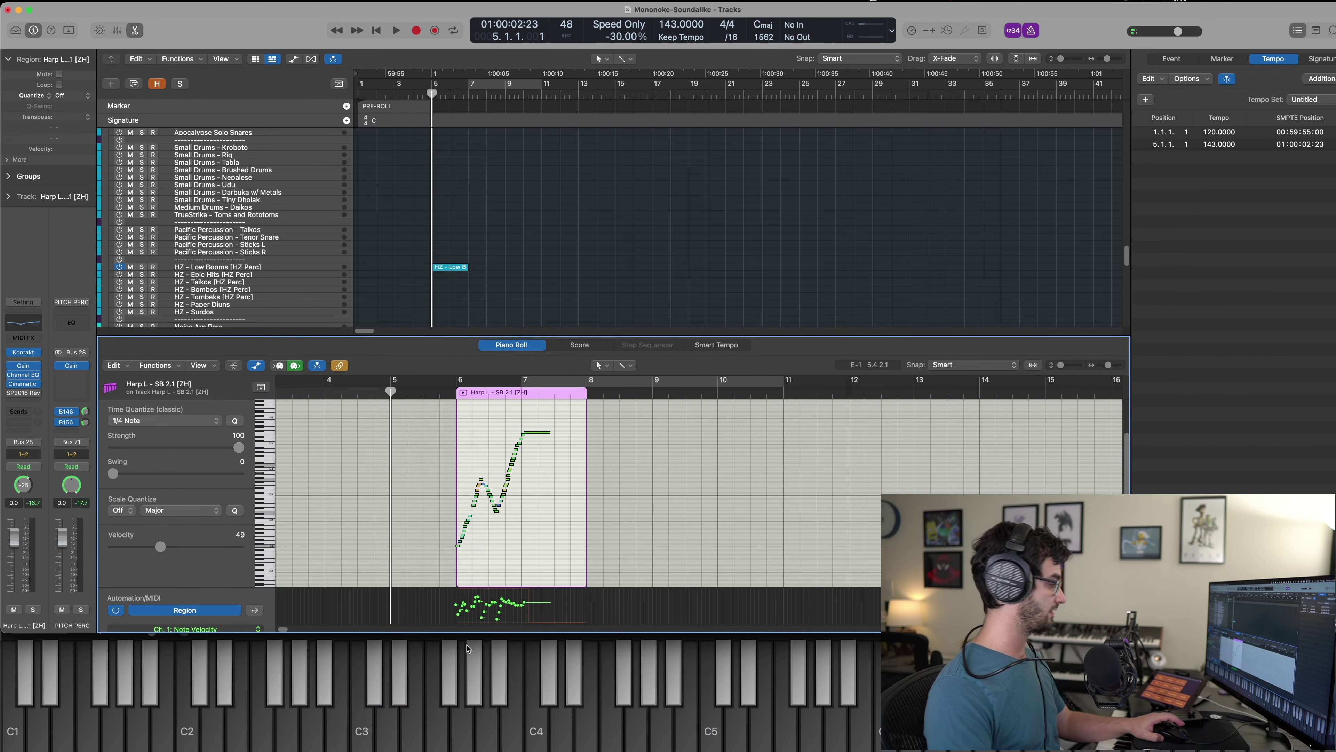
key("super+a")
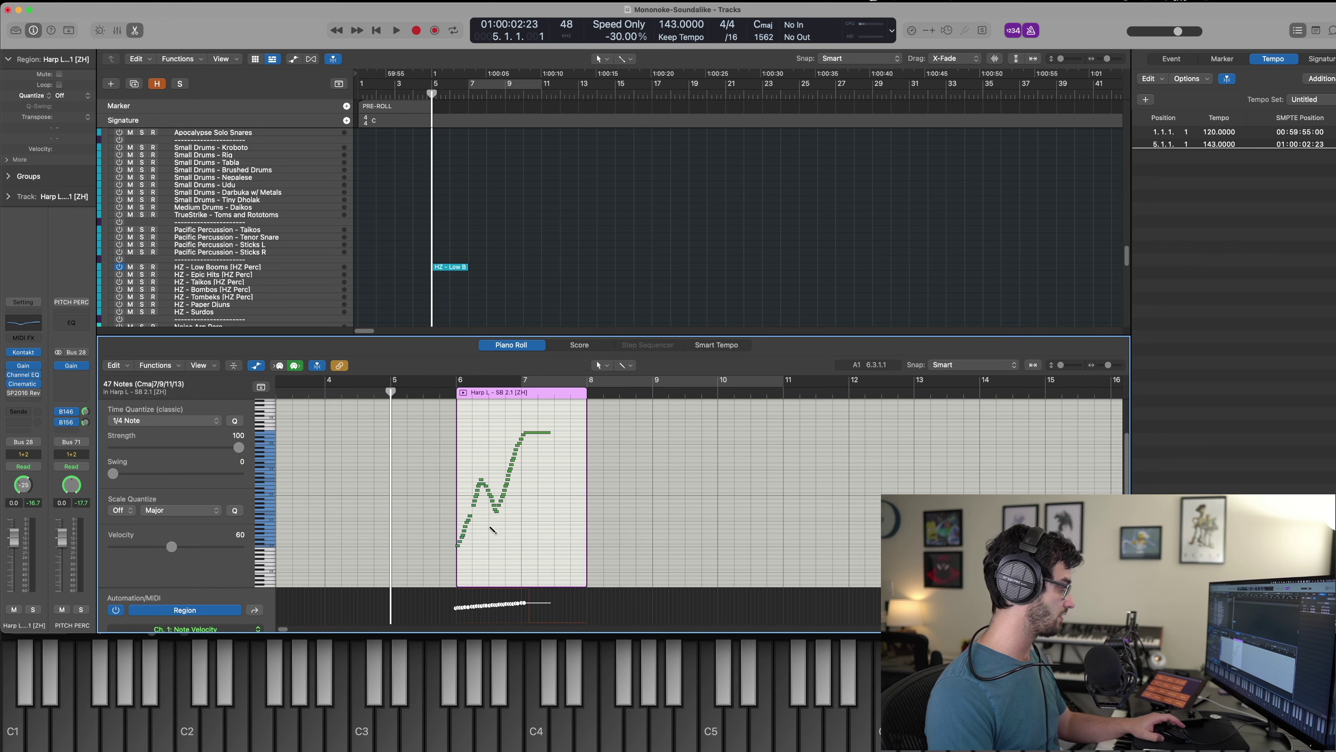
key("super+Down")
key("super+Down")
key("super+Down")
key("super+Up")
key("super+Up")
key("super+Up")
key("super+Right")
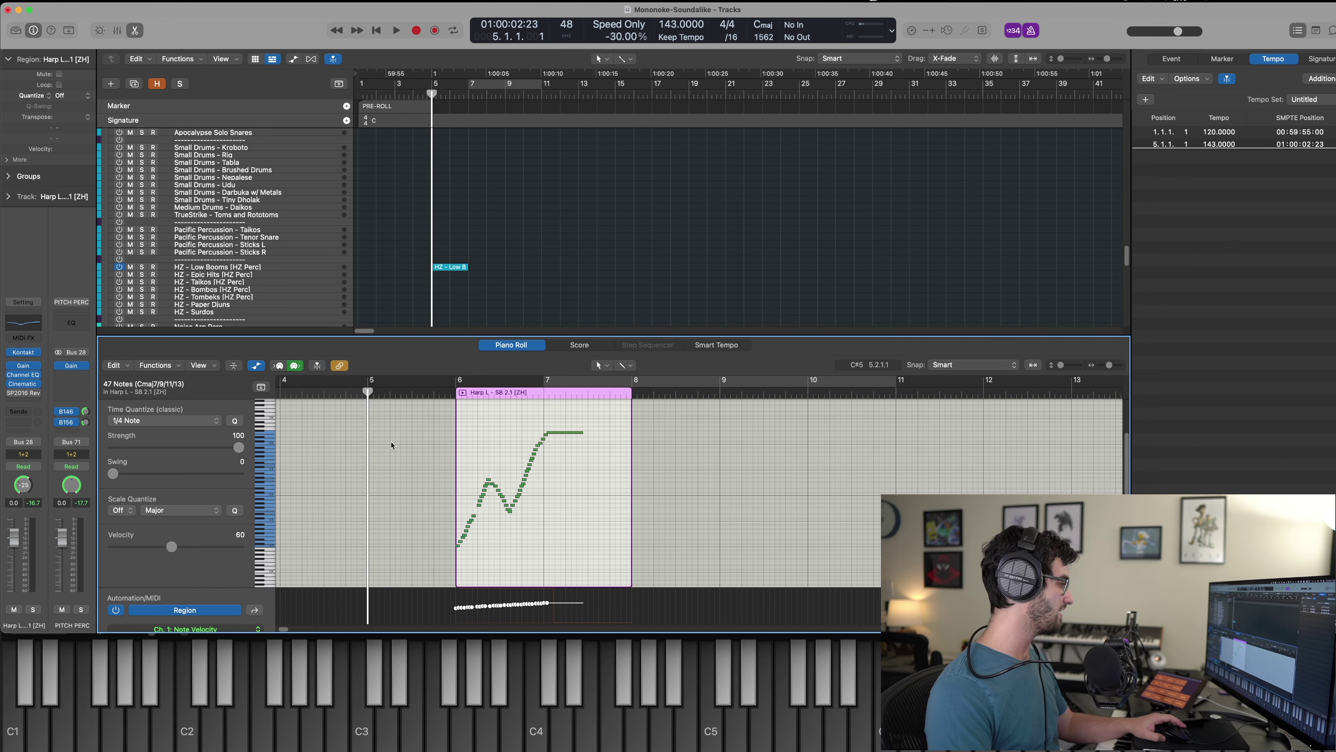
Extend the harp region's start to the middle of bar 5, redraw the glissando's velocity ramp with a softer start and play it back.
key("p")
key("p")
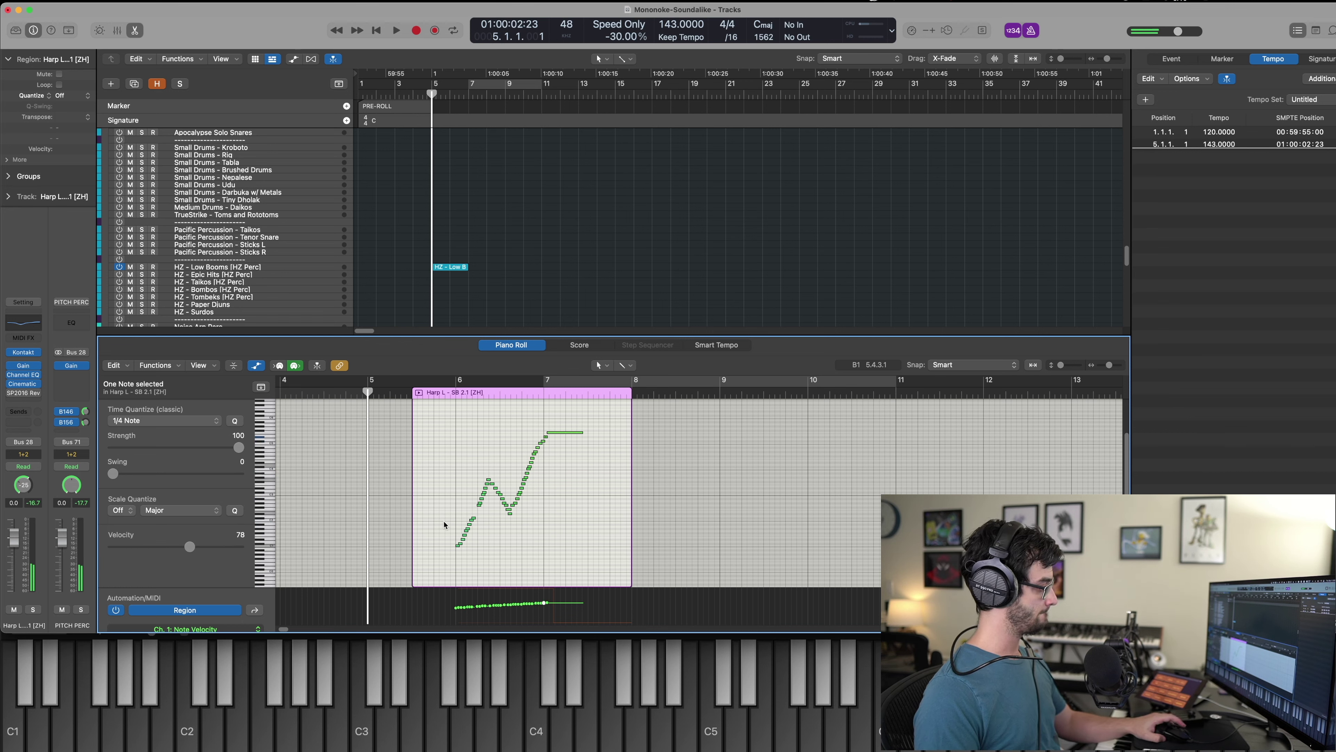
left_click_drag(436, 614, 629, 595)
key("space")
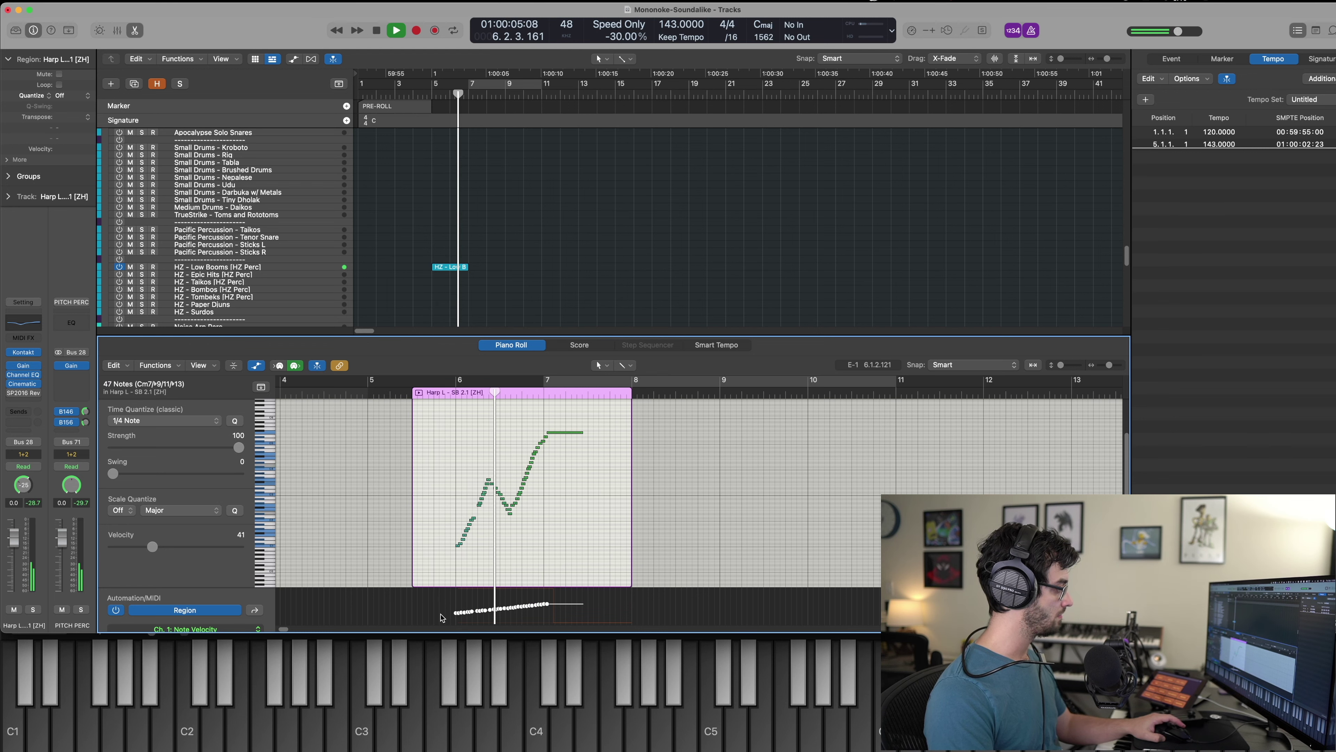
key("p")
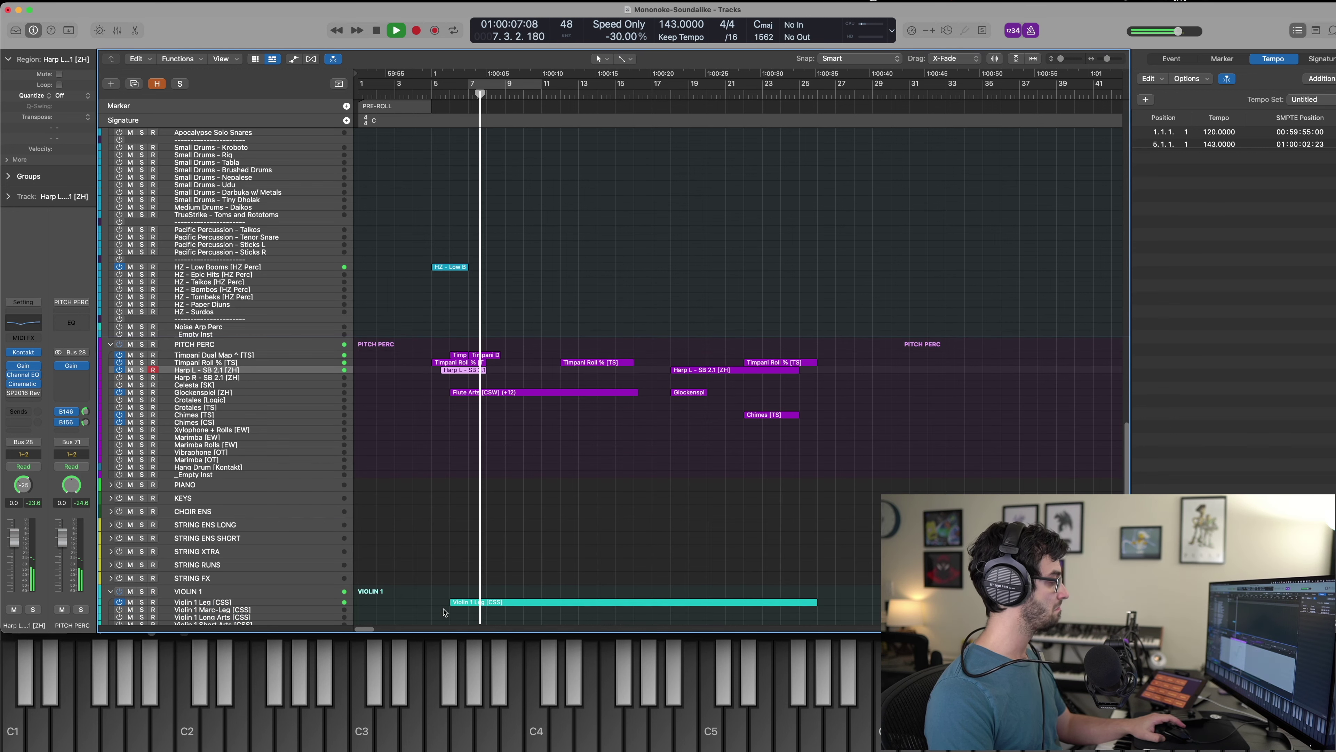
left_click(507, 491)
key("space")
key("comma")
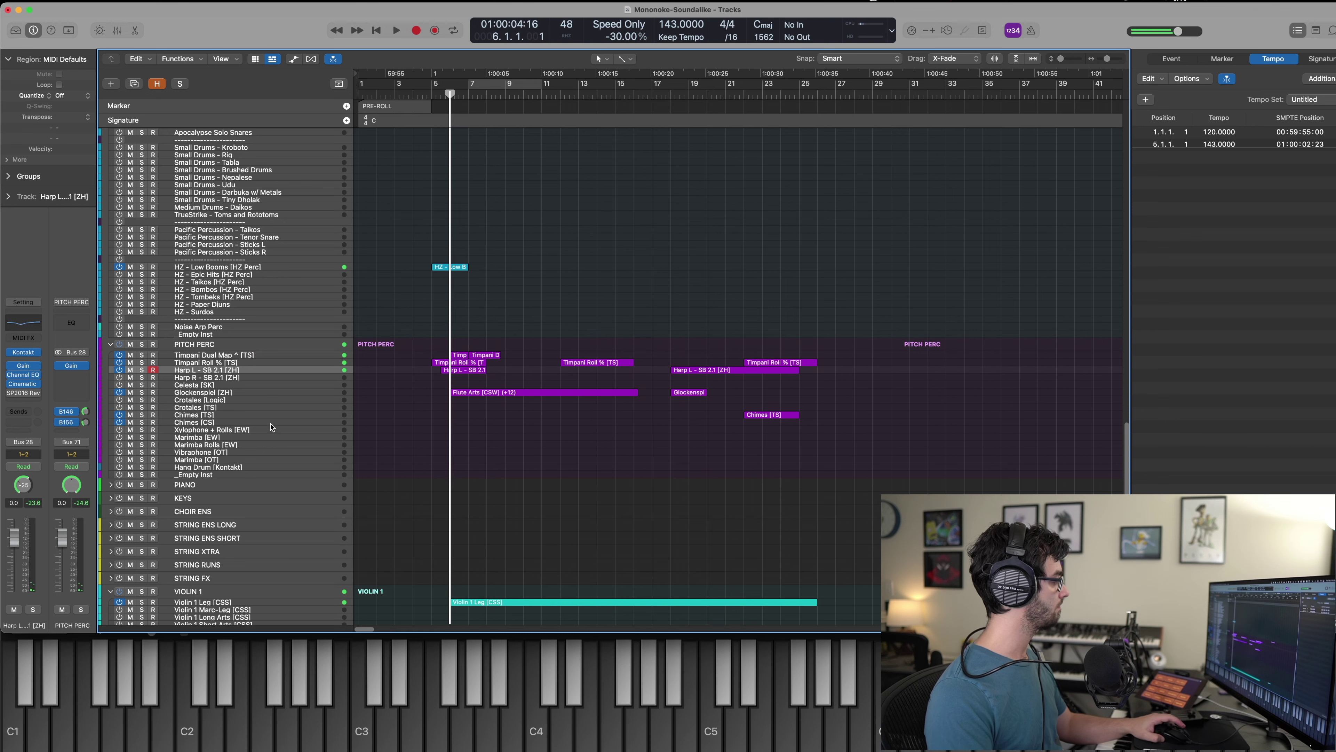
Play the full arrangement through bar 25 with the regions of all used tracks shown together in the piano roll.
key("comma")
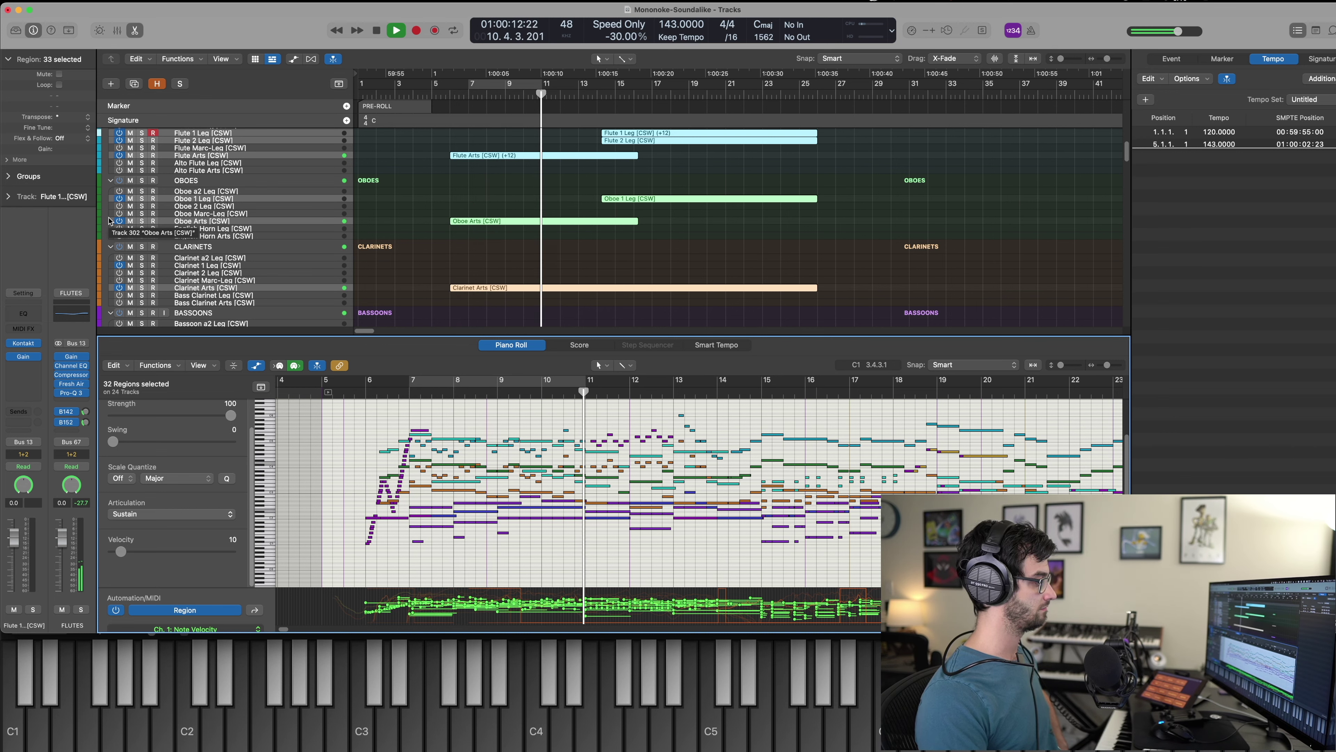
key("super+Left")
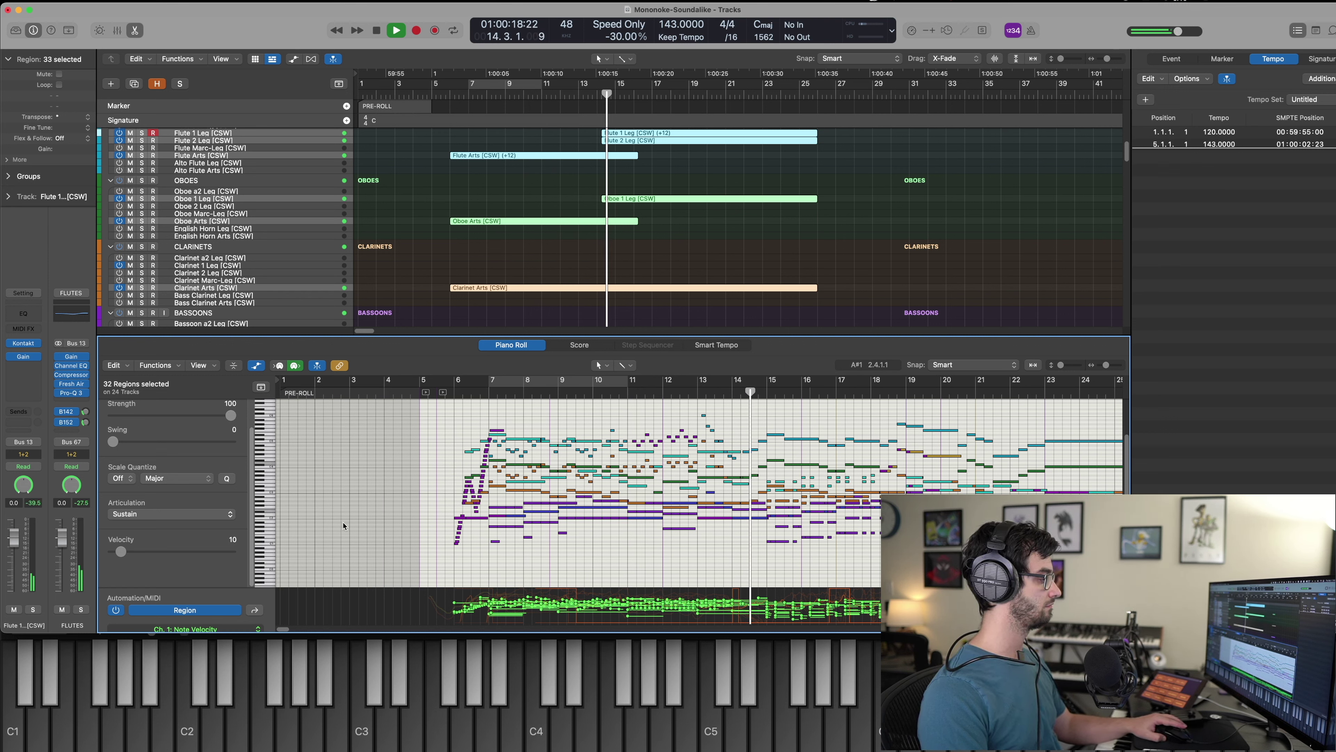
scroll(343, 526, "right", 5)
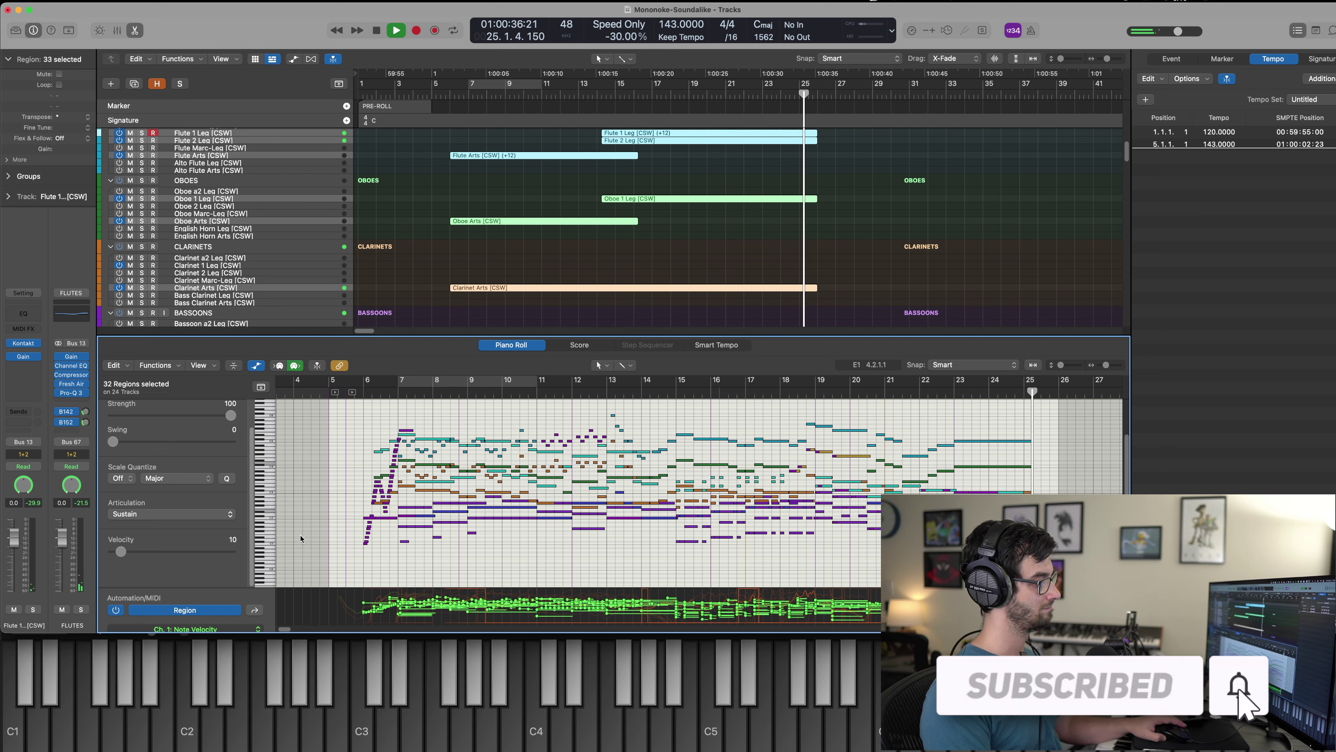
key("space")
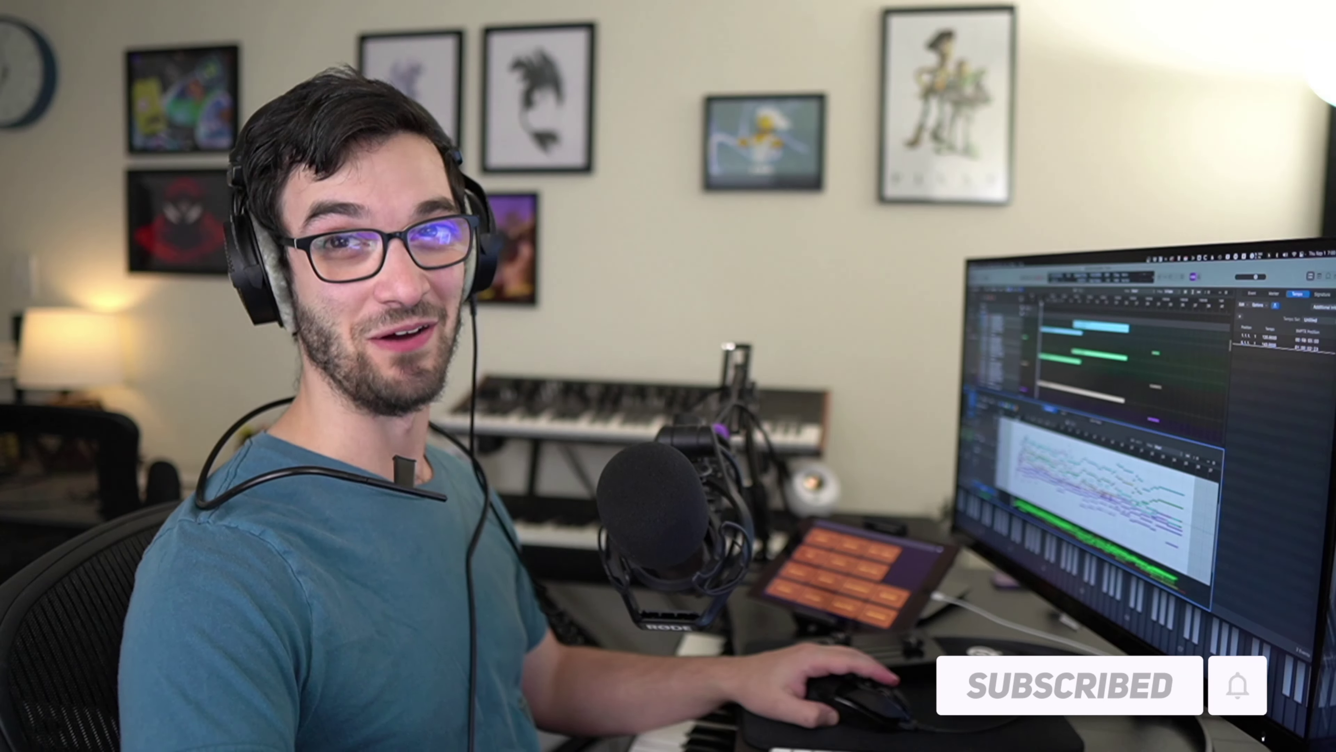